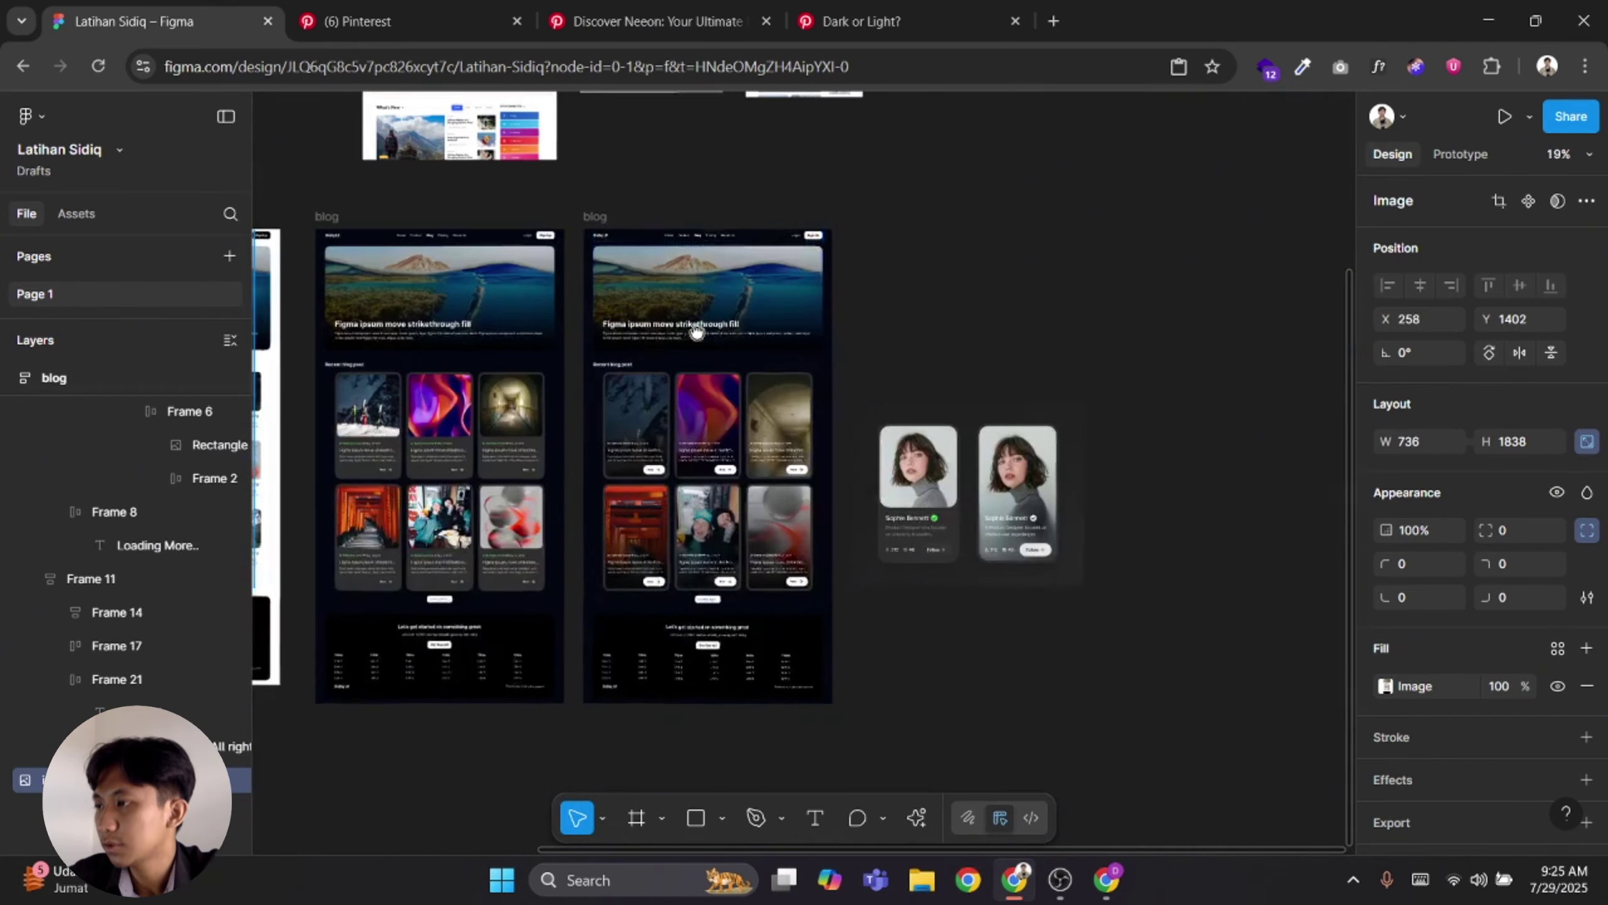
Move the profile-card reference image below the first dark blog page, aligned with the page's left edge
{"action": "scroll", "coordinate": [924, 548], "scroll_direction": "up", "scroll_amount": 1}
{"action": "left_click_drag", "start_coordinate": [923, 549], "coordinate": [411, 766]}
{"action": "key", "text": "shift+2"}
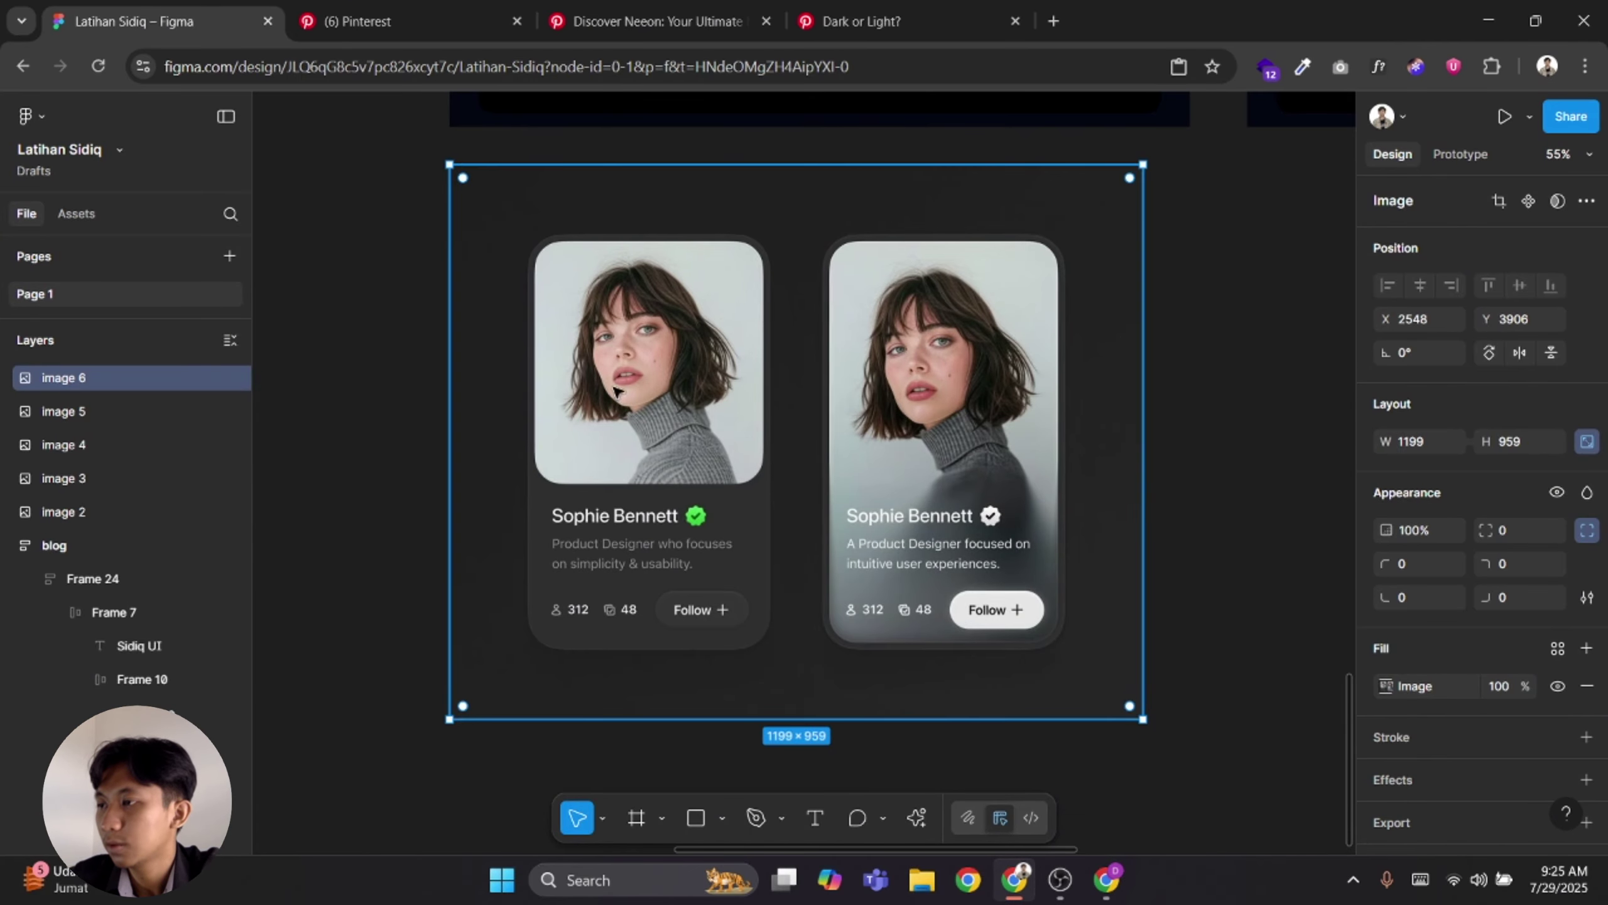
Compare the blog post card grids on the two dark blog pages and review the website reference images above them
{"action": "scroll", "coordinate": [936, 331], "scroll_direction": "up", "scroll_amount": 7}
{"action": "scroll", "coordinate": [935, 331], "scroll_direction": "down", "scroll_amount": 2}
{"action": "scroll", "coordinate": [936, 331], "scroll_direction": "up", "scroll_amount": 5}
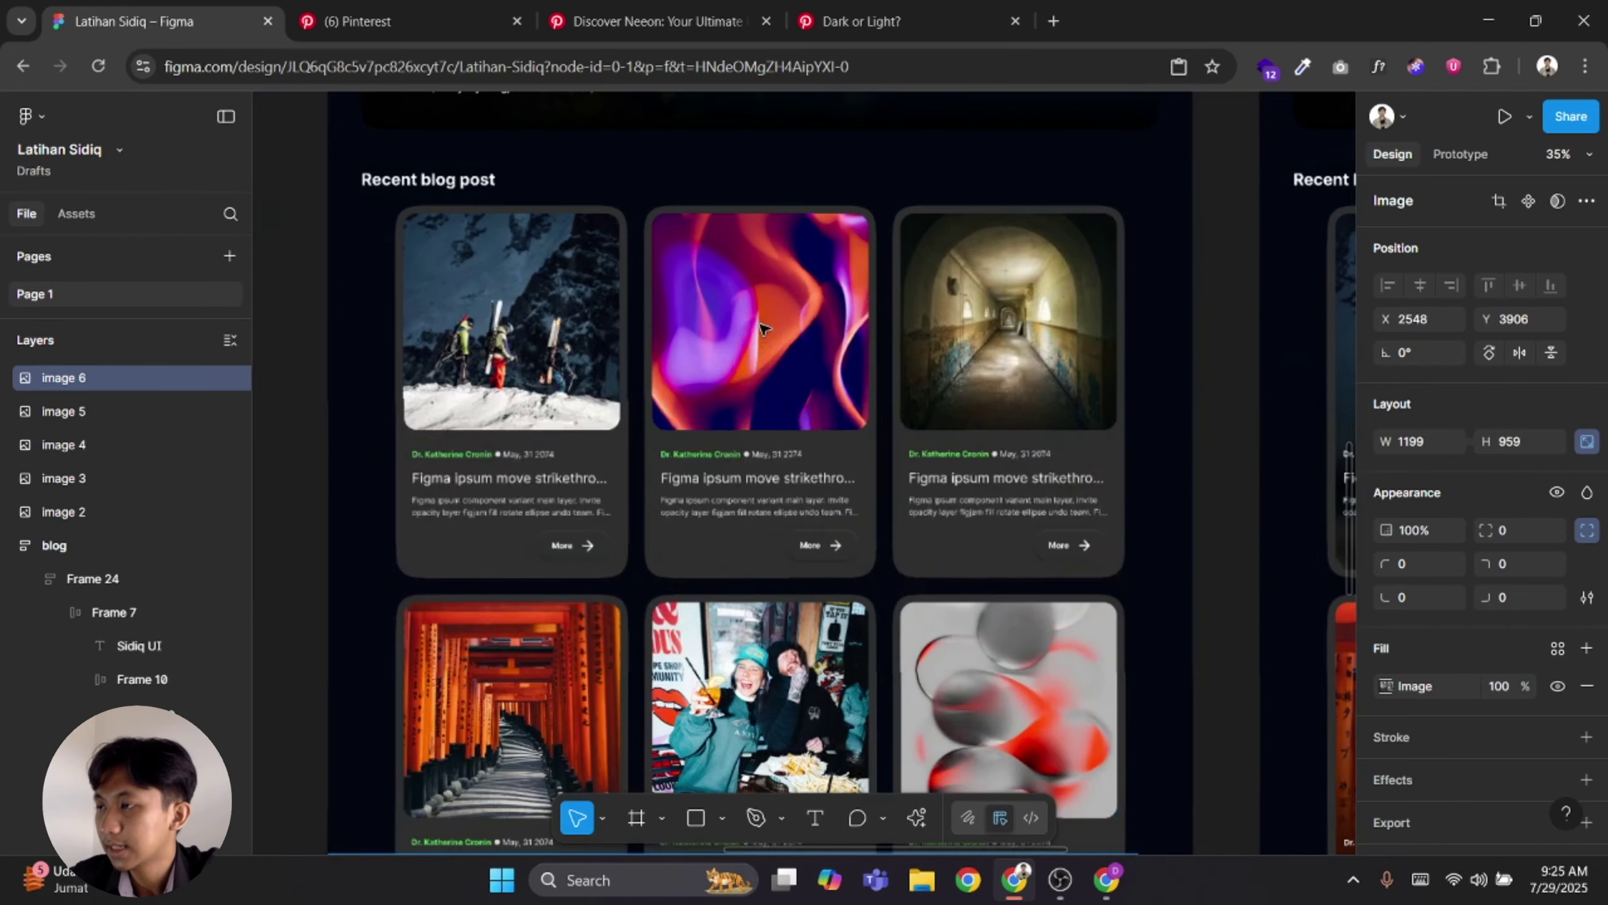
{"action": "scroll", "coordinate": [1060, 560], "scroll_direction": "right", "scroll_amount": 7}
{"action": "scroll", "coordinate": [1058, 559], "scroll_direction": "down", "scroll_amount": 3}
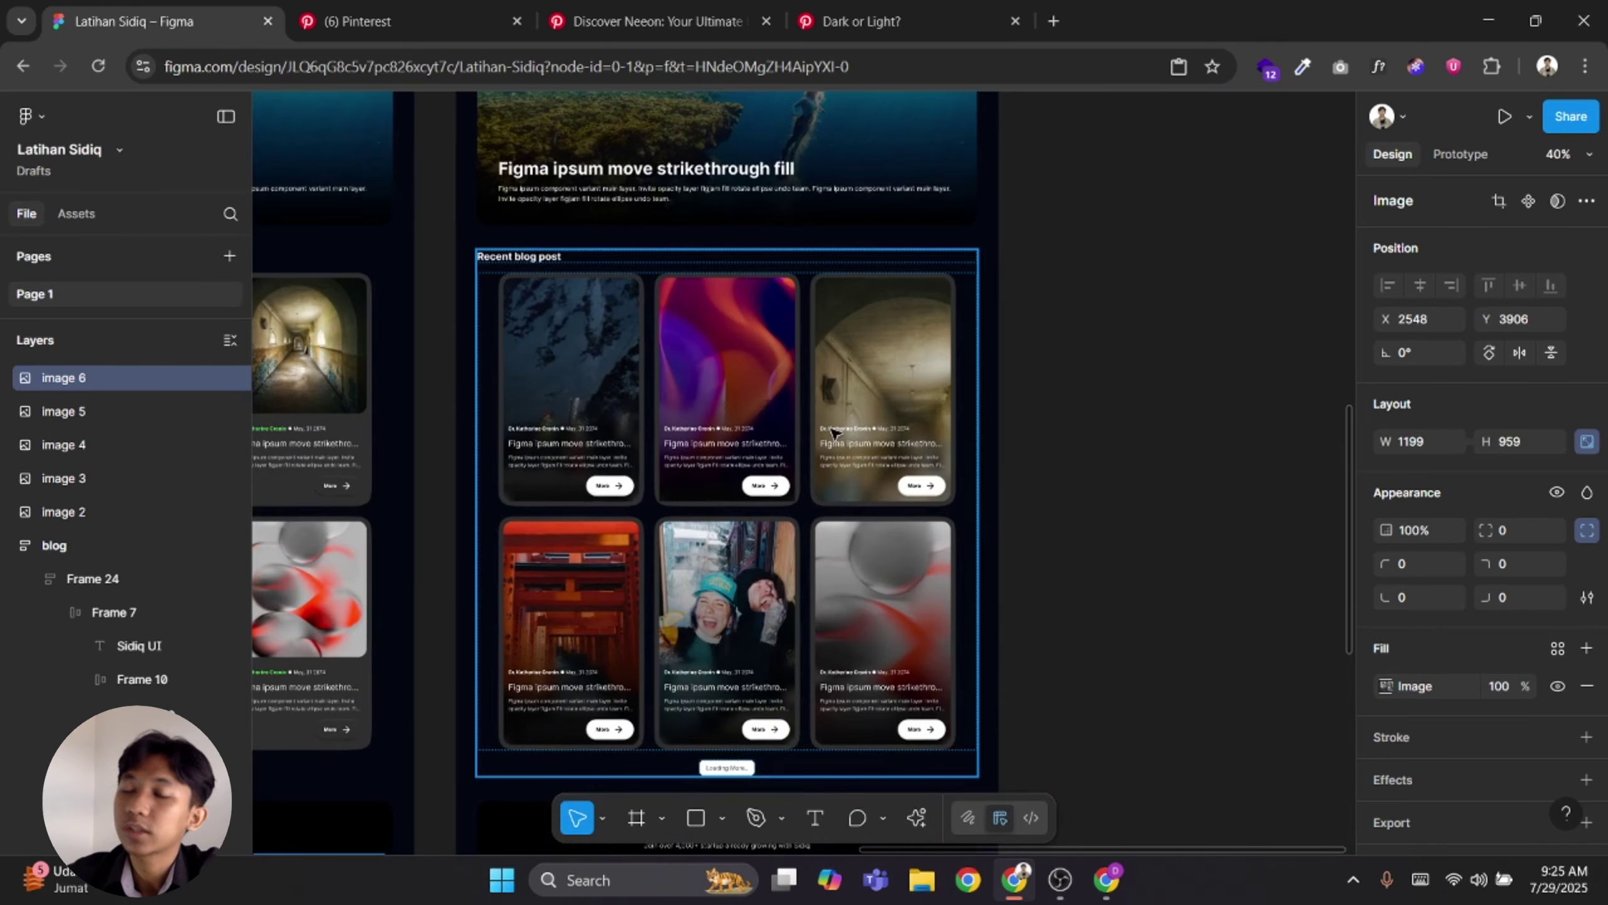
{"action": "scroll", "coordinate": [765, 372], "scroll_direction": "down", "scroll_amount": 5}
{"action": "left_click_drag", "start_coordinate": [757, 280], "coordinate": [840, 497]}
{"action": "left_click", "coordinate": [799, 353]}
{"action": "left_click_drag", "start_coordinate": [801, 352], "coordinate": [810, 528]}
{"action": "scroll", "coordinate": [746, 361], "scroll_direction": "up", "scroll_amount": 5}
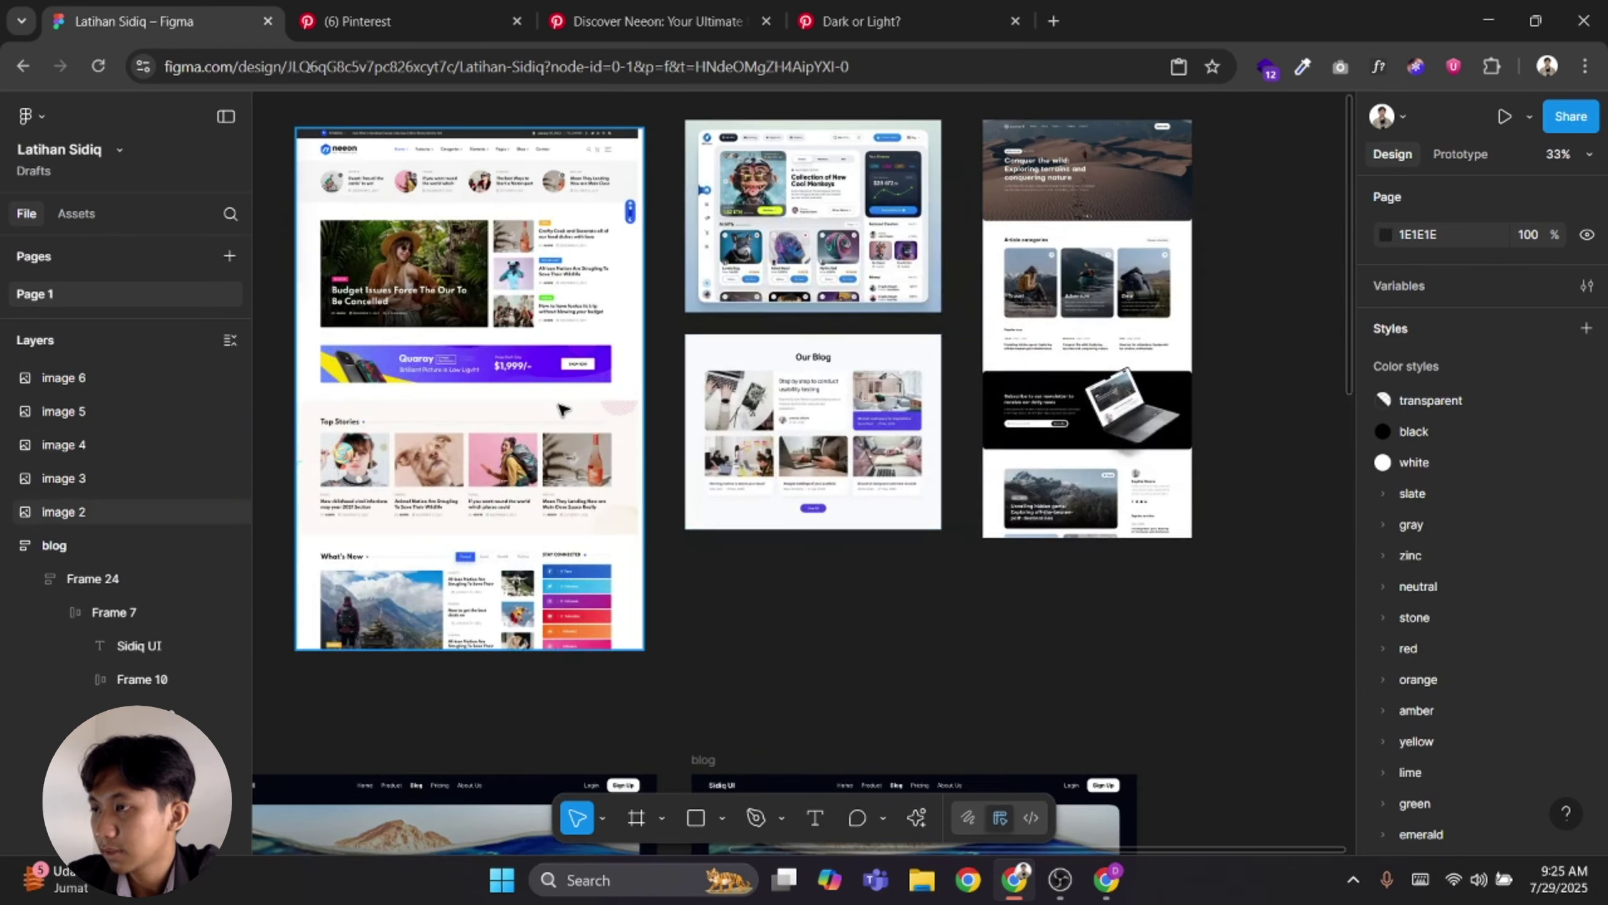
{"action": "scroll", "coordinate": [746, 362], "scroll_direction": "down", "scroll_amount": 4}
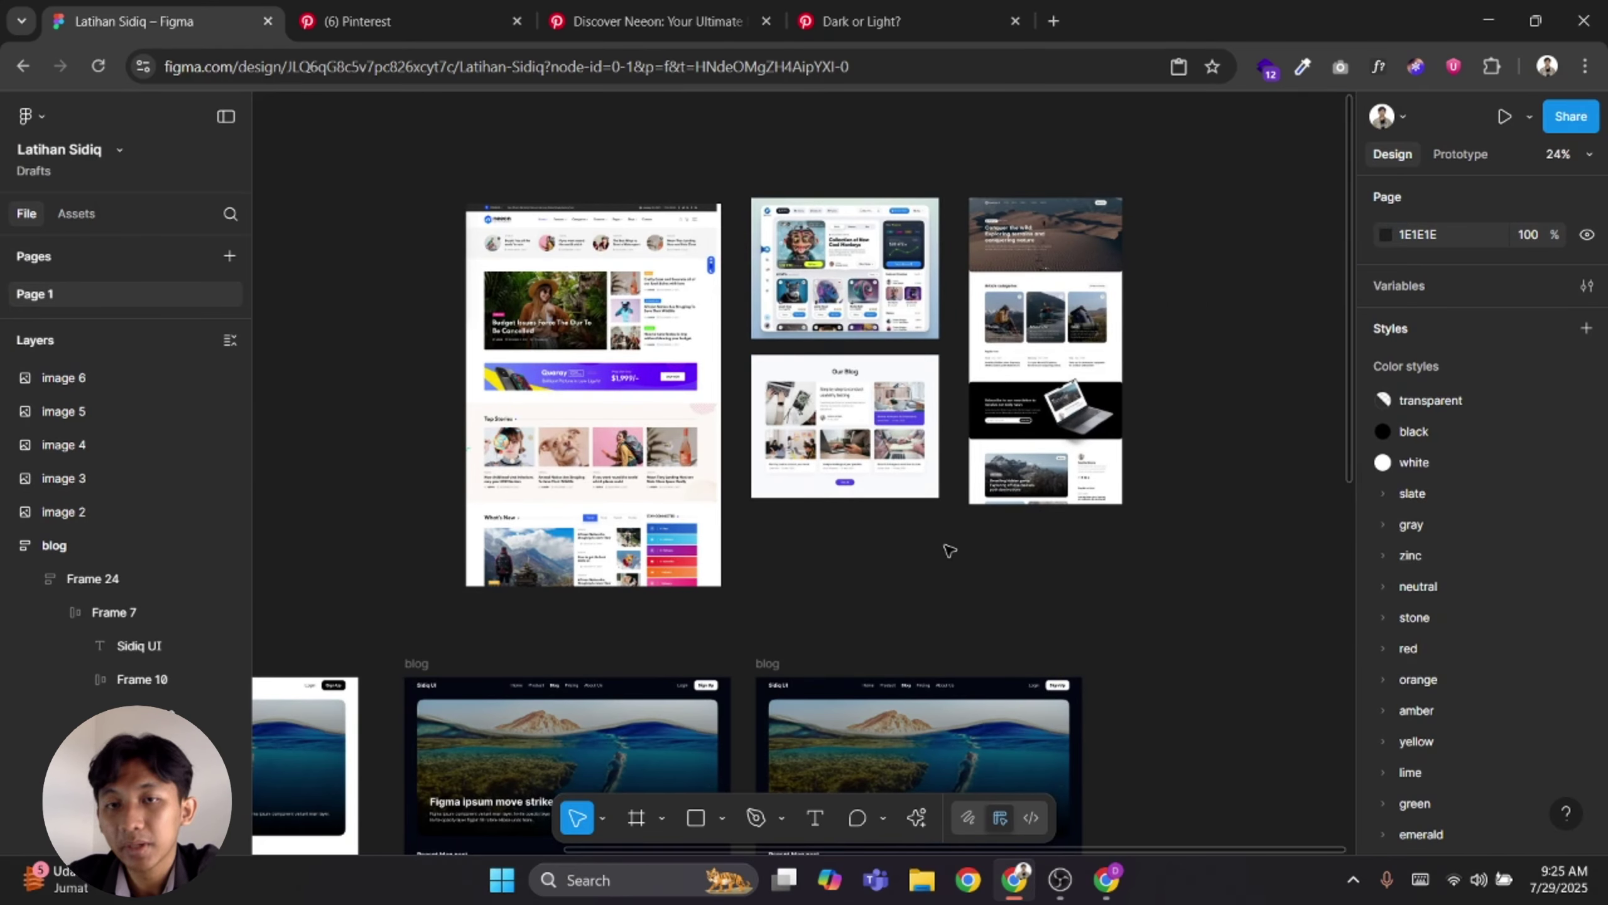
Move the "Our Blog" reference image below the second dark blog page, aligned with the page's left edge
{"action": "left_click_drag", "start_coordinate": [933, 534], "coordinate": [860, 407]}
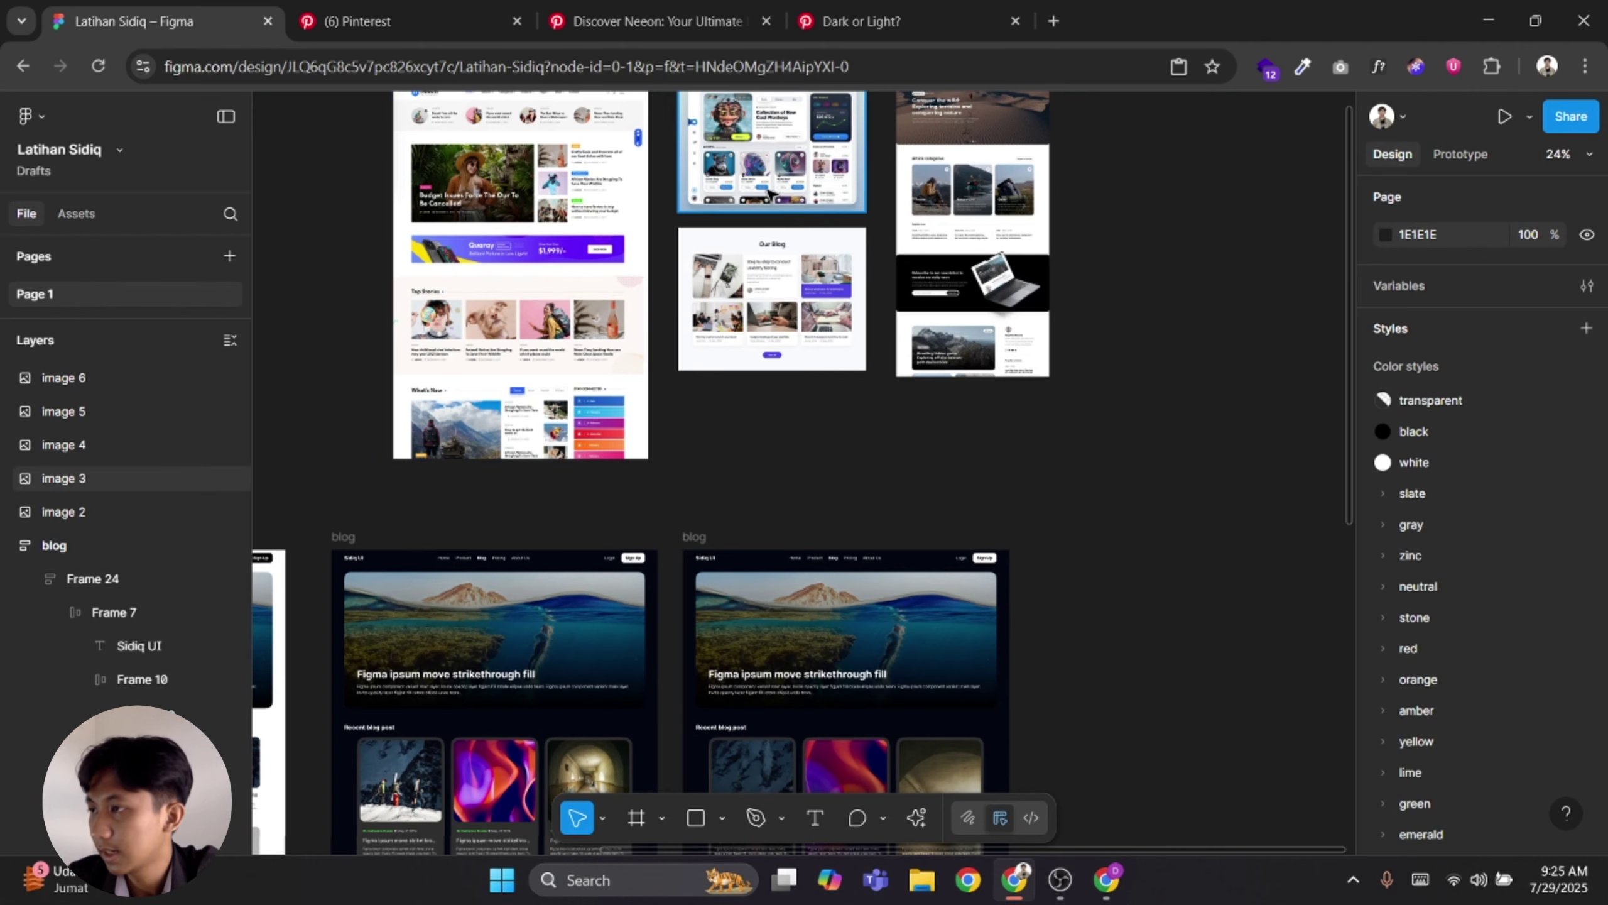
{"action": "left_click_drag", "start_coordinate": [801, 299], "coordinate": [1001, 495]}
{"action": "left_click_drag", "start_coordinate": [1177, 802], "coordinate": [797, 701]}
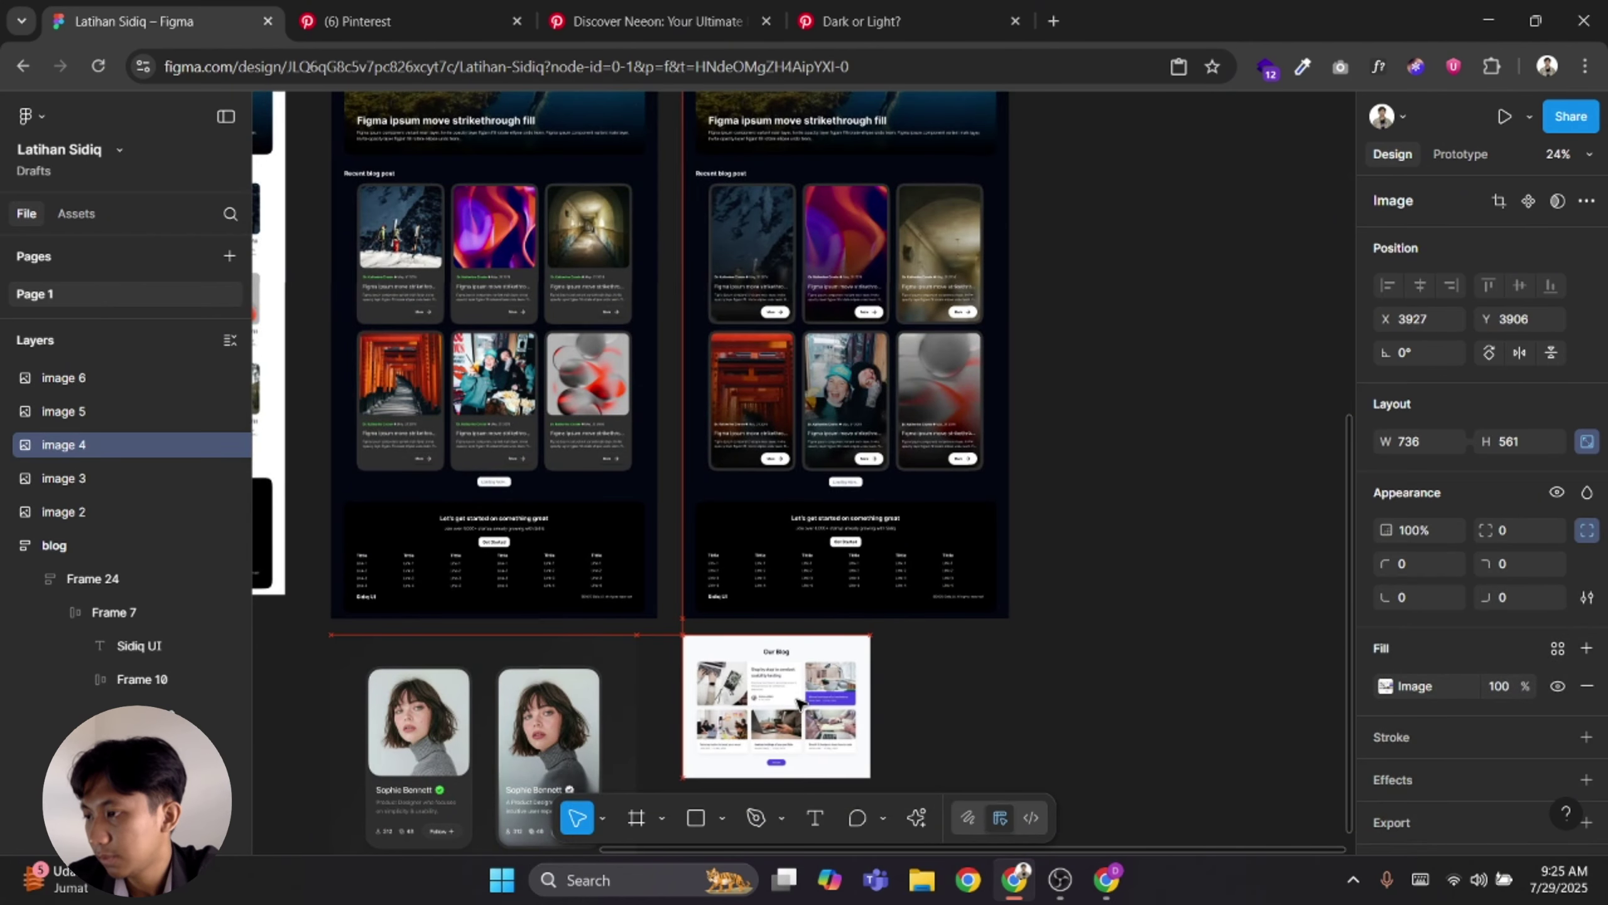
Examine the "Our Blog" reference layout and compare it with the first image-overlay card on the second dark blog page
{"action": "scroll", "coordinate": [799, 701], "scroll_direction": "up", "scroll_amount": 6}
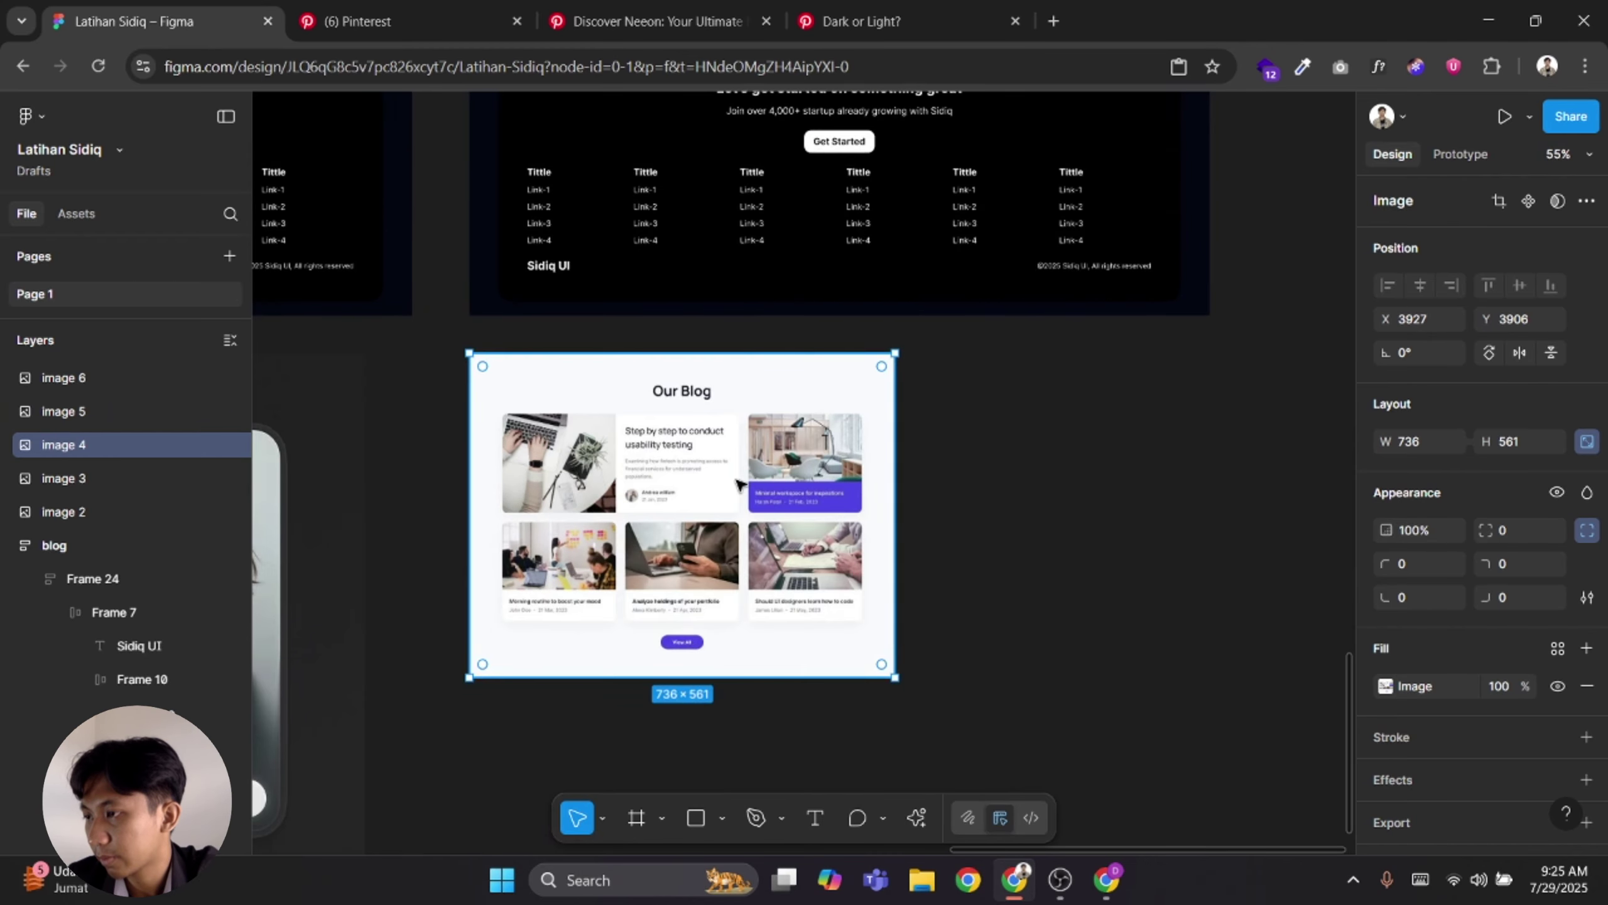
{"action": "scroll", "coordinate": [741, 484], "scroll_direction": "down", "scroll_amount": 2}
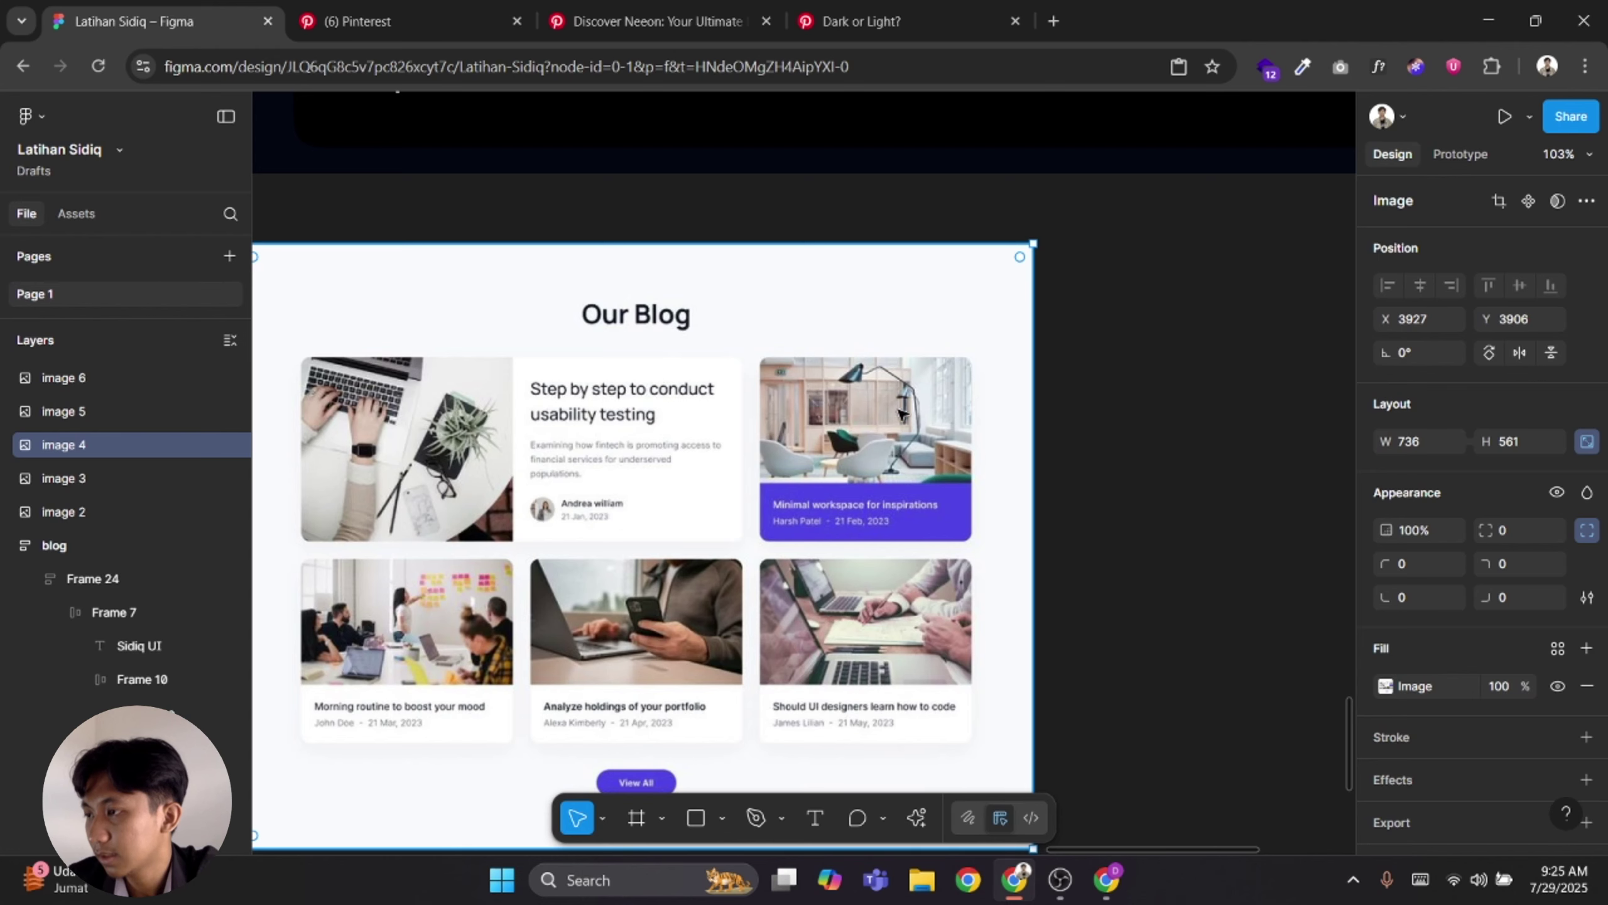
{"action": "scroll", "coordinate": [900, 436], "scroll_direction": "down", "scroll_amount": 5}
{"action": "scroll", "coordinate": [886, 469], "scroll_direction": "up", "scroll_amount": 8}
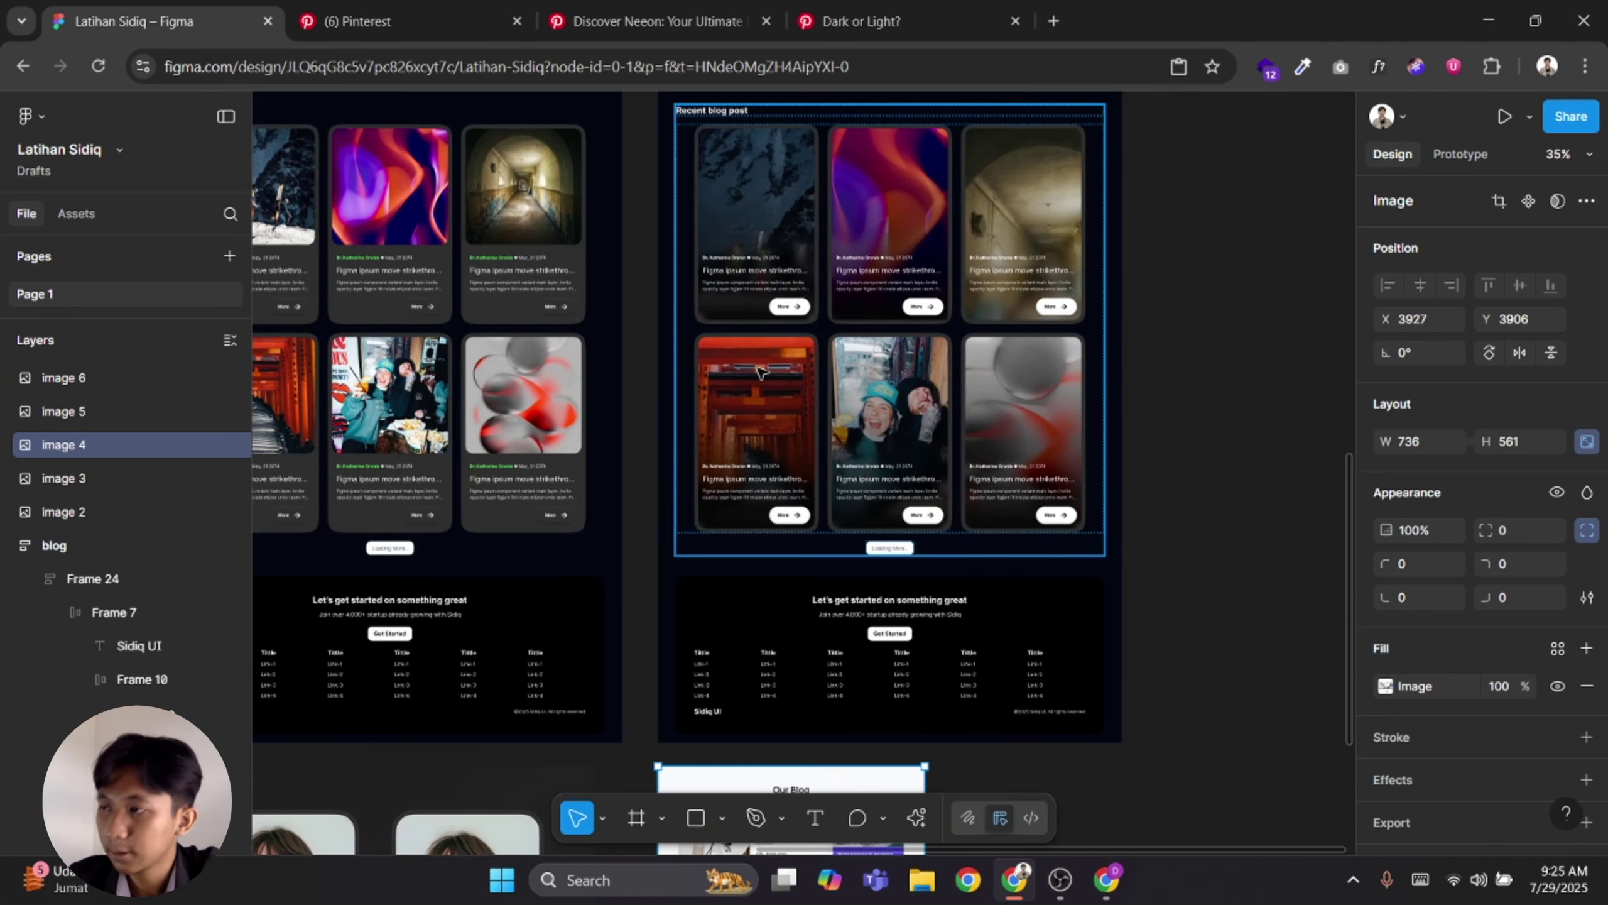
{"action": "scroll", "coordinate": [804, 396], "scroll_direction": "up", "scroll_amount": 1}
{"action": "left_click", "coordinate": [811, 303]}
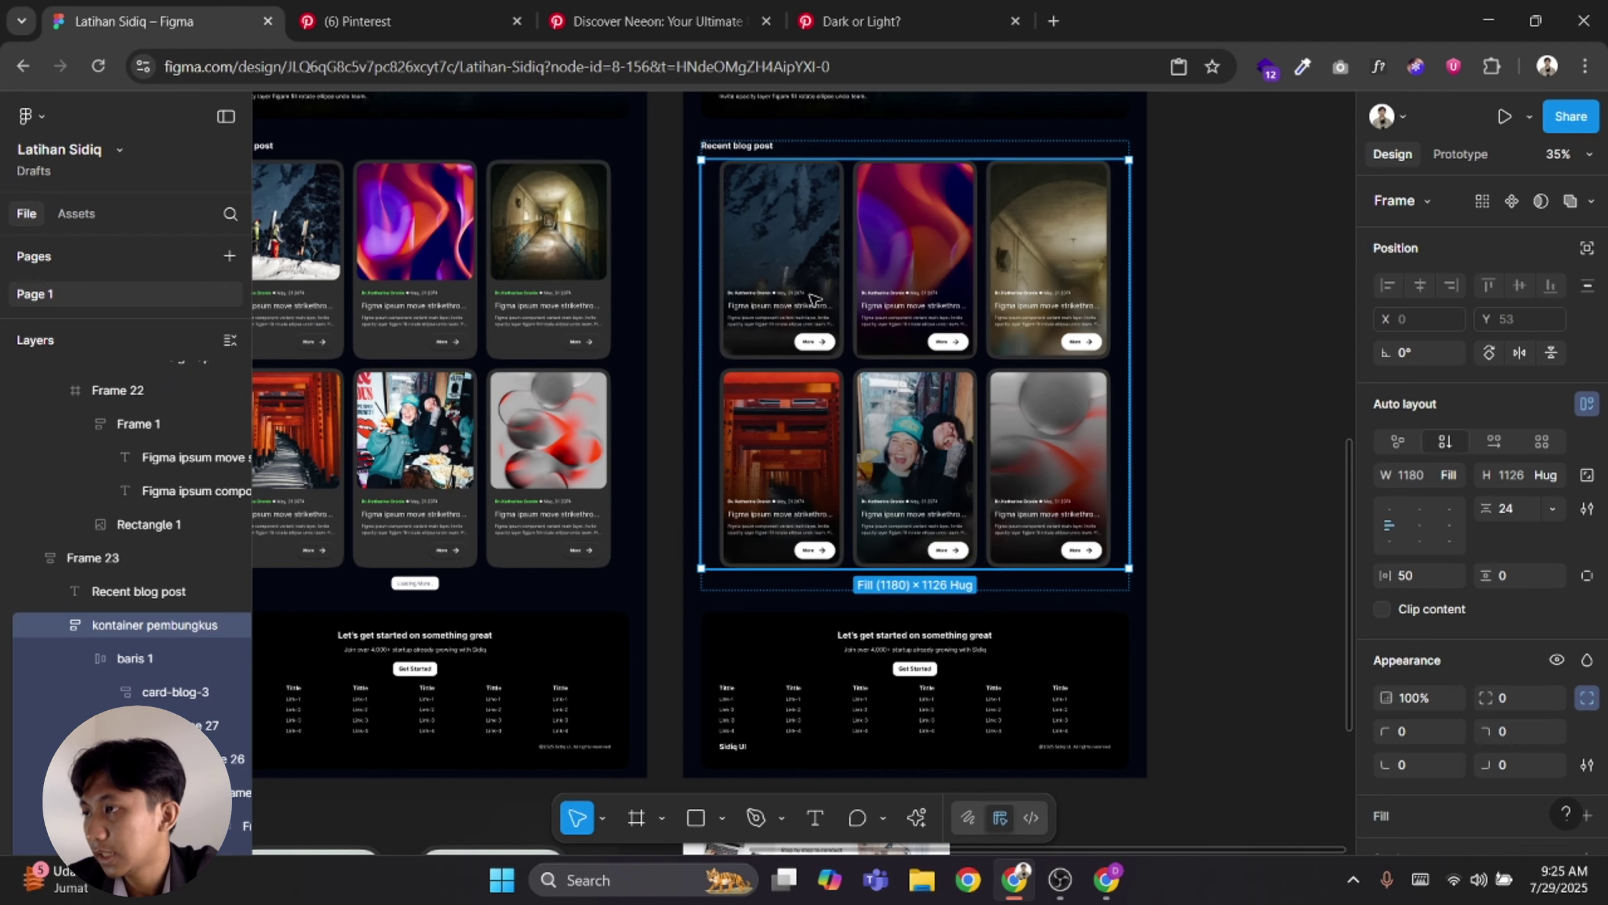
{"action": "double_click", "coordinate": [805, 275]}
{"action": "double_click", "coordinate": [802, 266]}
{"action": "left_click_drag", "start_coordinate": [802, 266], "coordinate": [753, 398]}
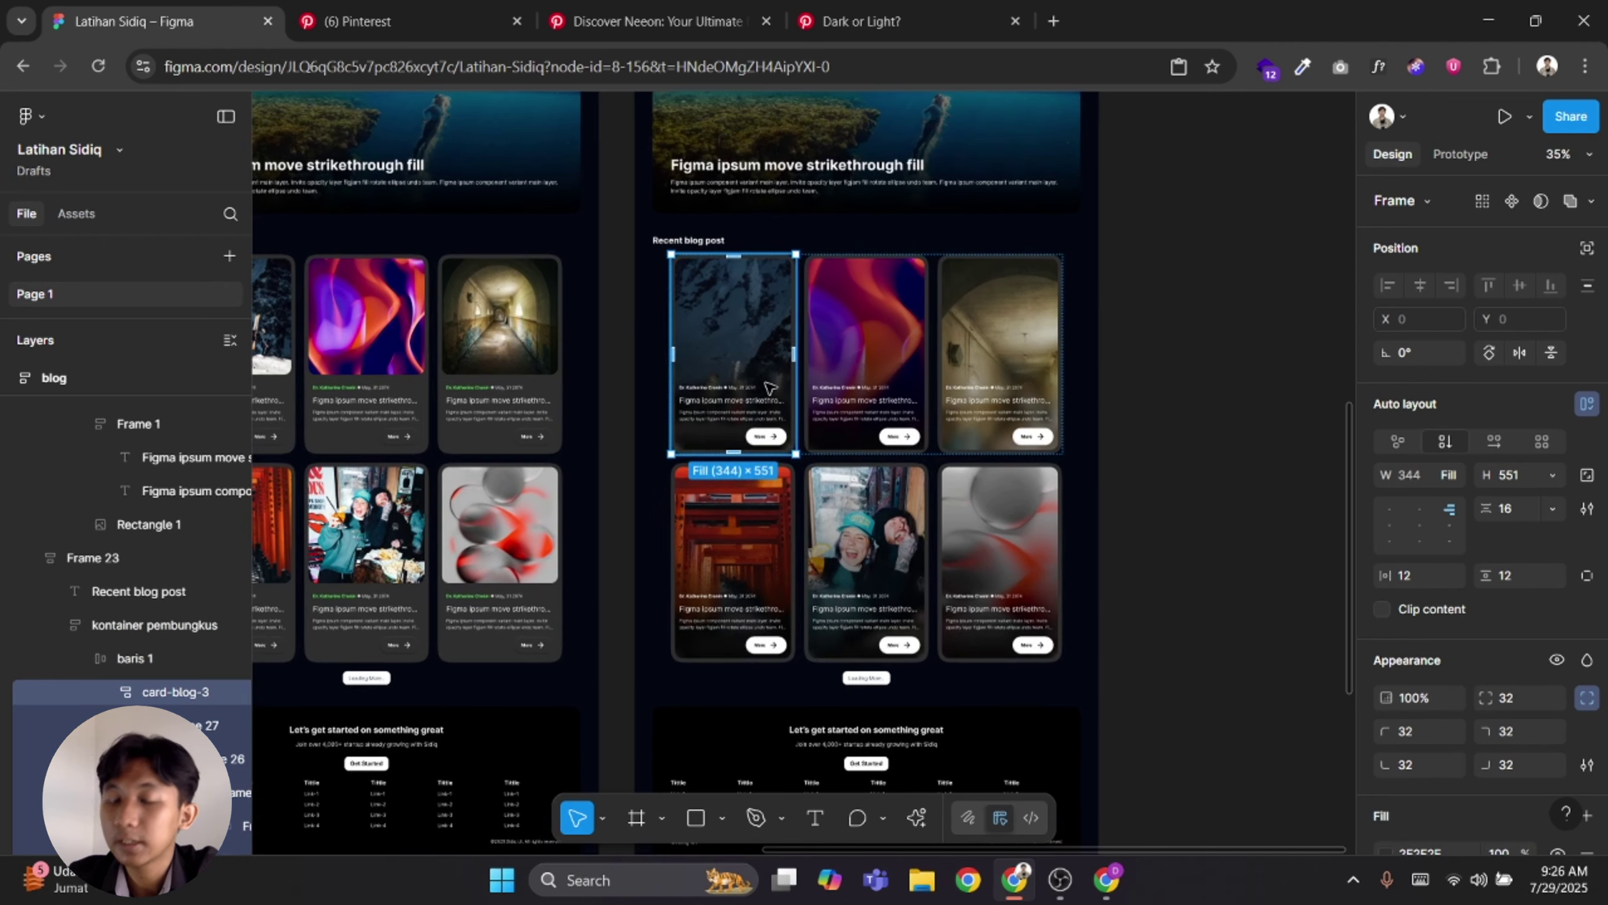
{"action": "scroll", "coordinate": [769, 387], "scroll_direction": "down", "scroll_amount": 3}
{"action": "scroll", "coordinate": [791, 399], "scroll_direction": "up", "scroll_amount": 5}
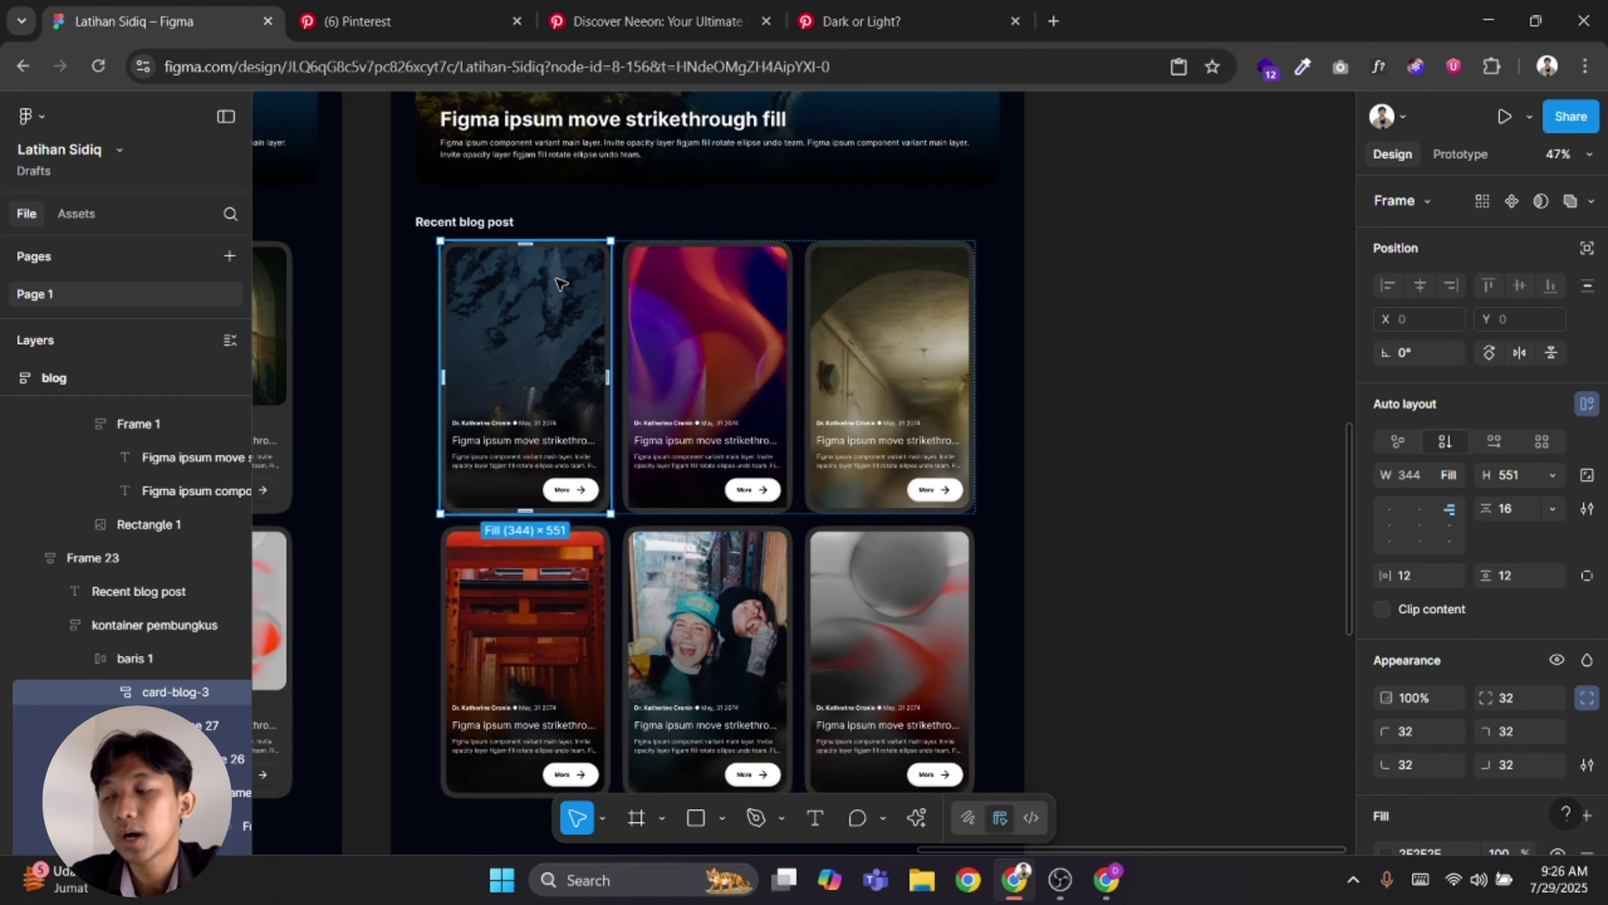
Review the light and dark blog page variants side by side, including the card container of the first dark page
{"action": "scroll", "coordinate": [559, 283], "scroll_direction": "down", "scroll_amount": 3}
{"action": "left_click", "coordinate": [922, 348]}
{"action": "scroll", "coordinate": [922, 349], "scroll_direction": "down", "scroll_amount": 3}
{"action": "left_click", "coordinate": [600, 199]}
{"action": "scroll", "coordinate": [636, 431], "scroll_direction": "up", "scroll_amount": 4}
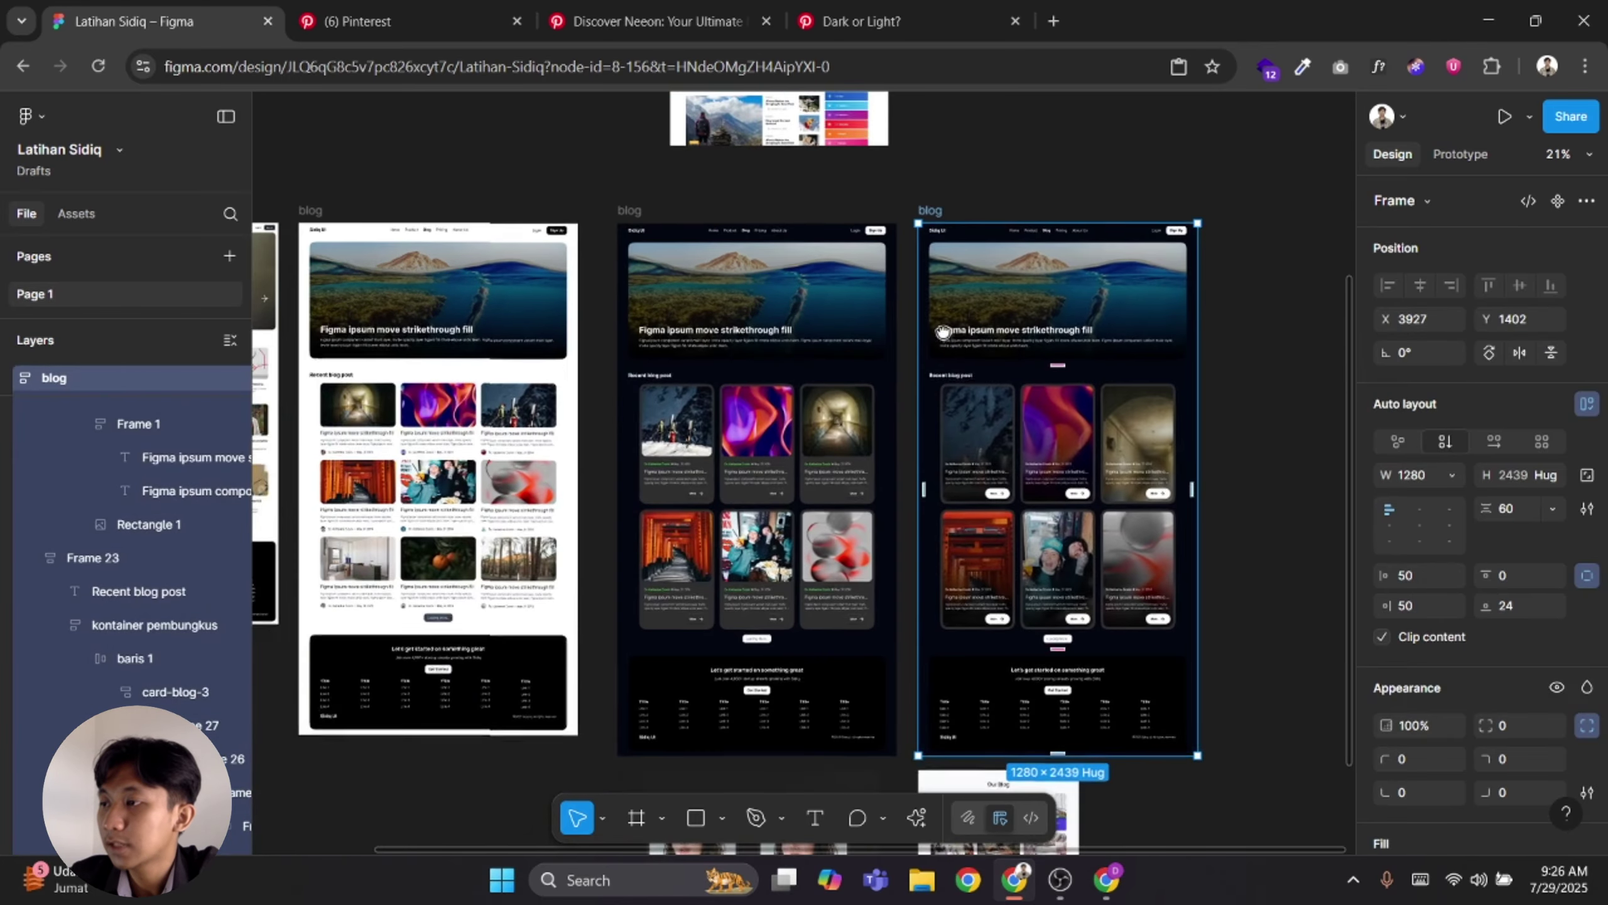
{"action": "double_click", "coordinate": [637, 431]}
{"action": "scroll", "coordinate": [570, 384], "scroll_direction": "down", "scroll_amount": 3}
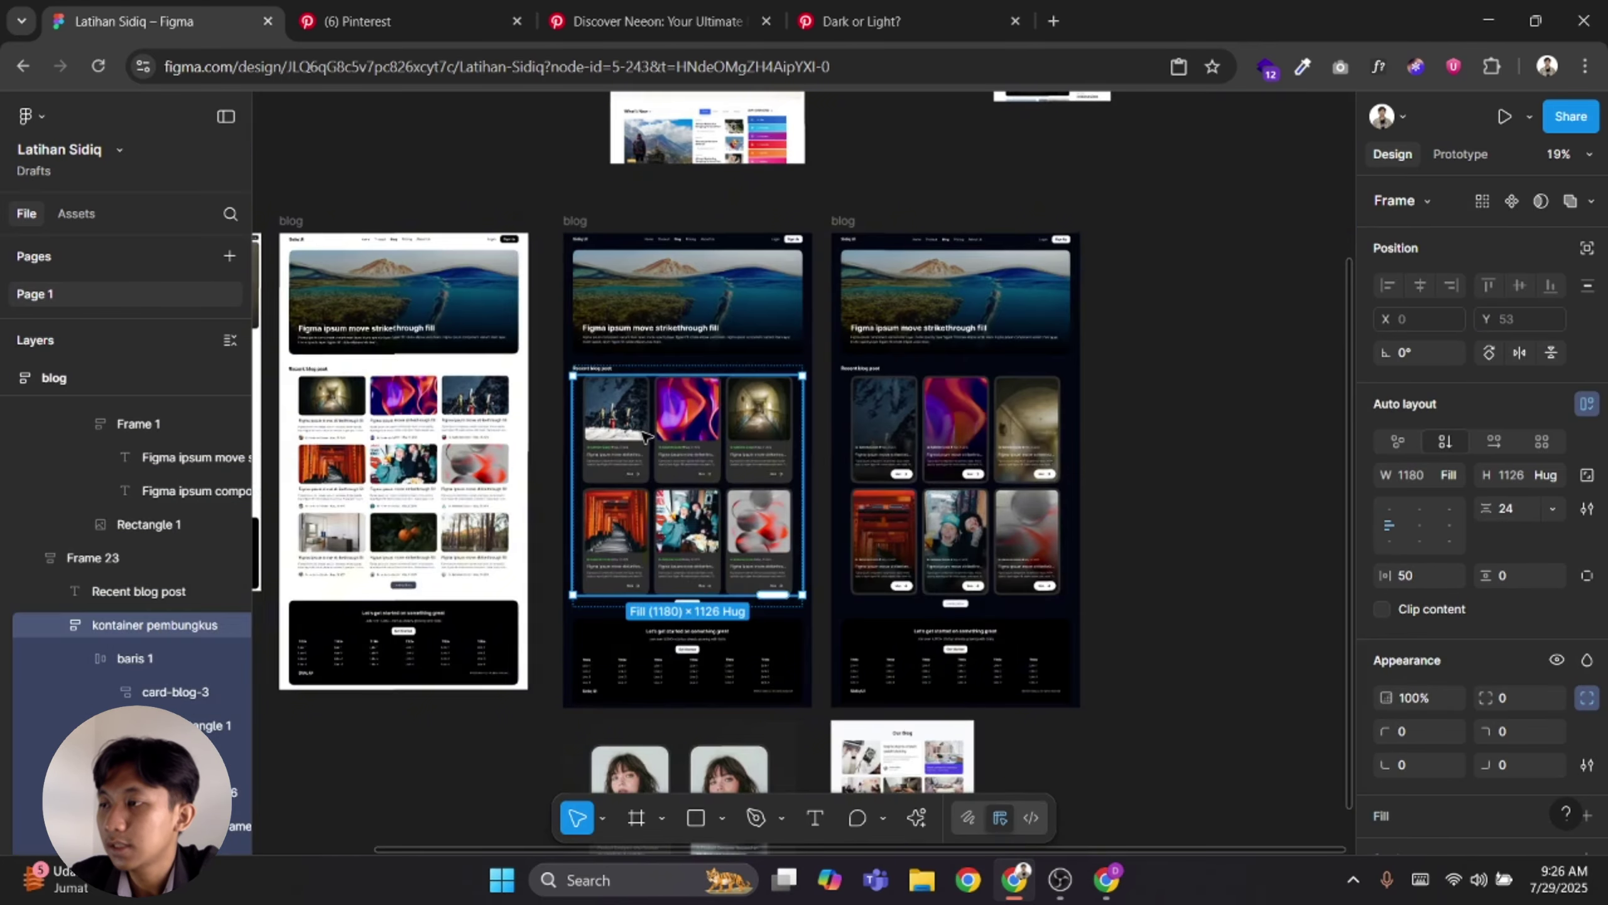
{"action": "scroll", "coordinate": [557, 376], "scroll_direction": "up", "scroll_amount": 1}
{"action": "left_click", "coordinate": [554, 370]}
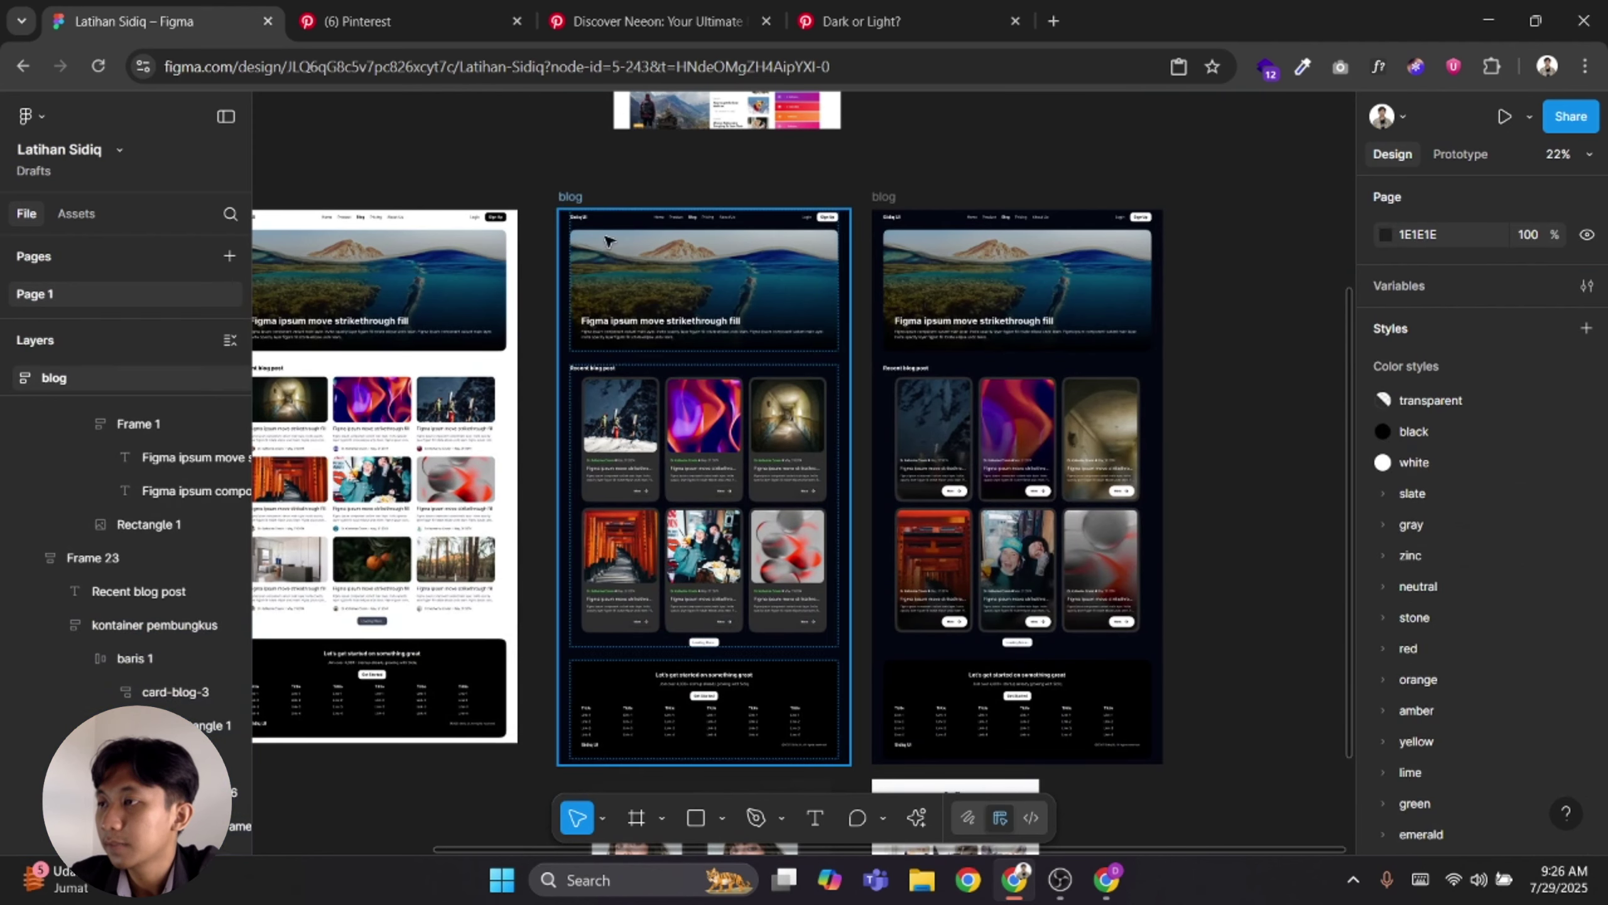
Duplicate the first dark blog page and place the copy beside the second dark one
{"action": "left_click", "coordinate": [571, 197]}
{"action": "left_click_drag", "start_coordinate": [655, 330], "coordinate": [538, 286]}
{"action": "key", "text": "alt"}
{"action": "key", "text": "ctrl+d"}
{"action": "scroll", "coordinate": [757, 253], "scroll_direction": "up", "scroll_amount": 3}
Move the title and description block out of the copied page's hero image so it sits directly below the image
{"action": "double_click", "coordinate": [756, 252]}
{"action": "double_click", "coordinate": [753, 243]}
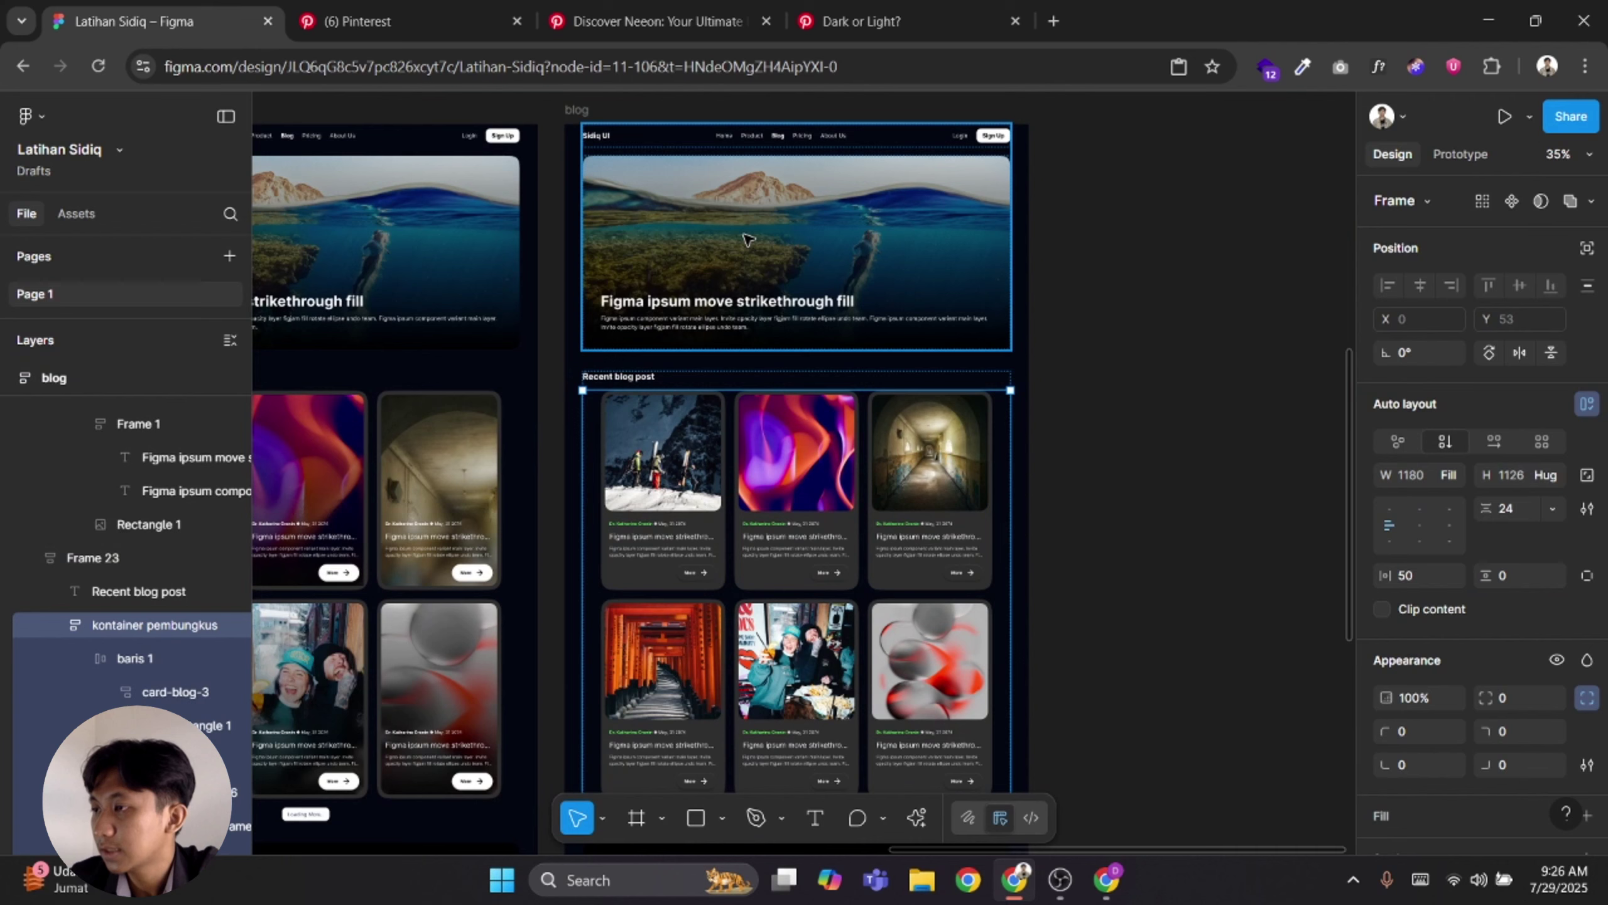
{"action": "left_click", "coordinate": [768, 317]}
{"action": "key", "text": "Delete"}
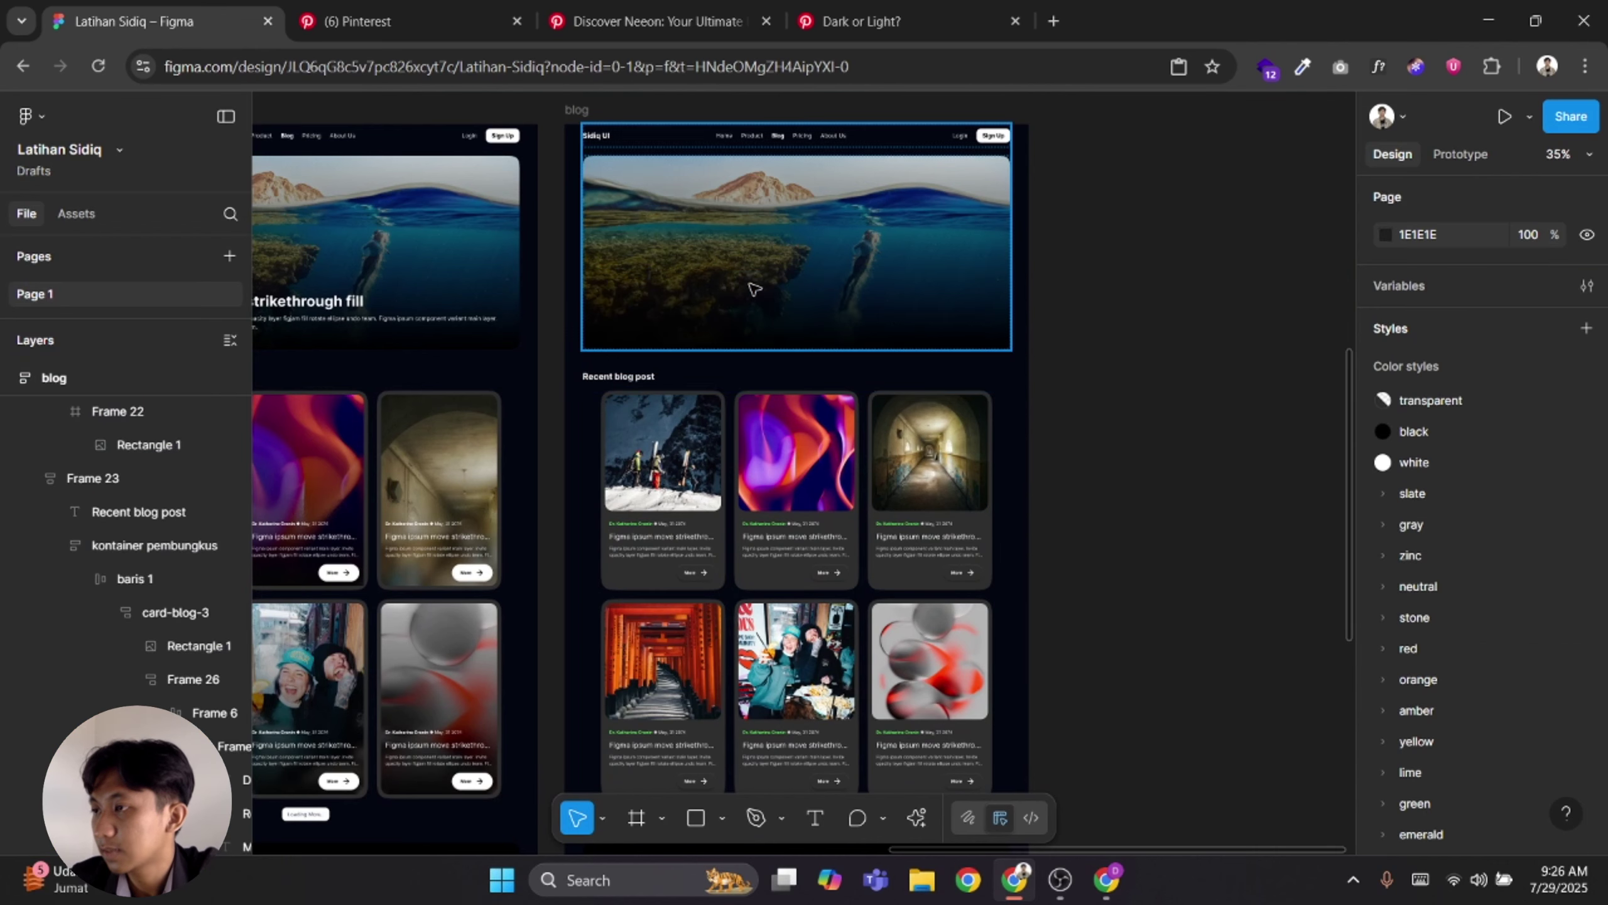
{"action": "left_click", "coordinate": [750, 280]}
{"action": "double_click", "coordinate": [743, 277]}
{"action": "key", "text": "ctrl+z"}
{"action": "key", "text": "ctrl+z"}
{"action": "key", "text": "ctrl+z"}
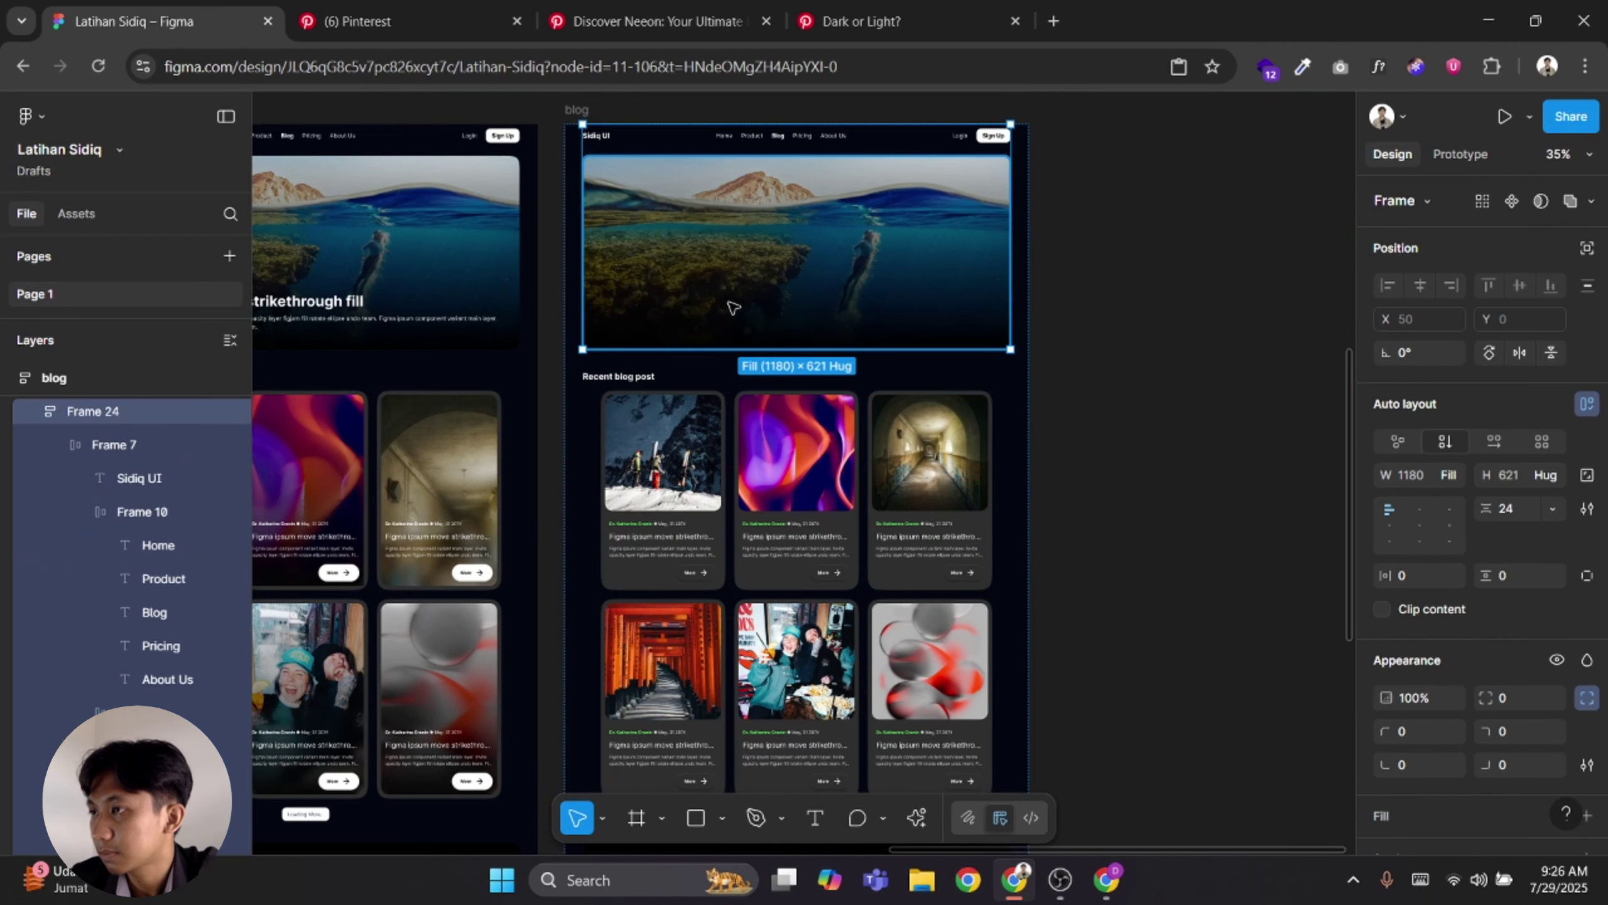
{"action": "scroll", "coordinate": [760, 380], "scroll_direction": "down", "scroll_amount": 2}
{"action": "left_click_drag", "start_coordinate": [742, 342], "coordinate": [725, 408]}
{"action": "scroll", "coordinate": [723, 410], "scroll_direction": "up", "scroll_amount": 2}
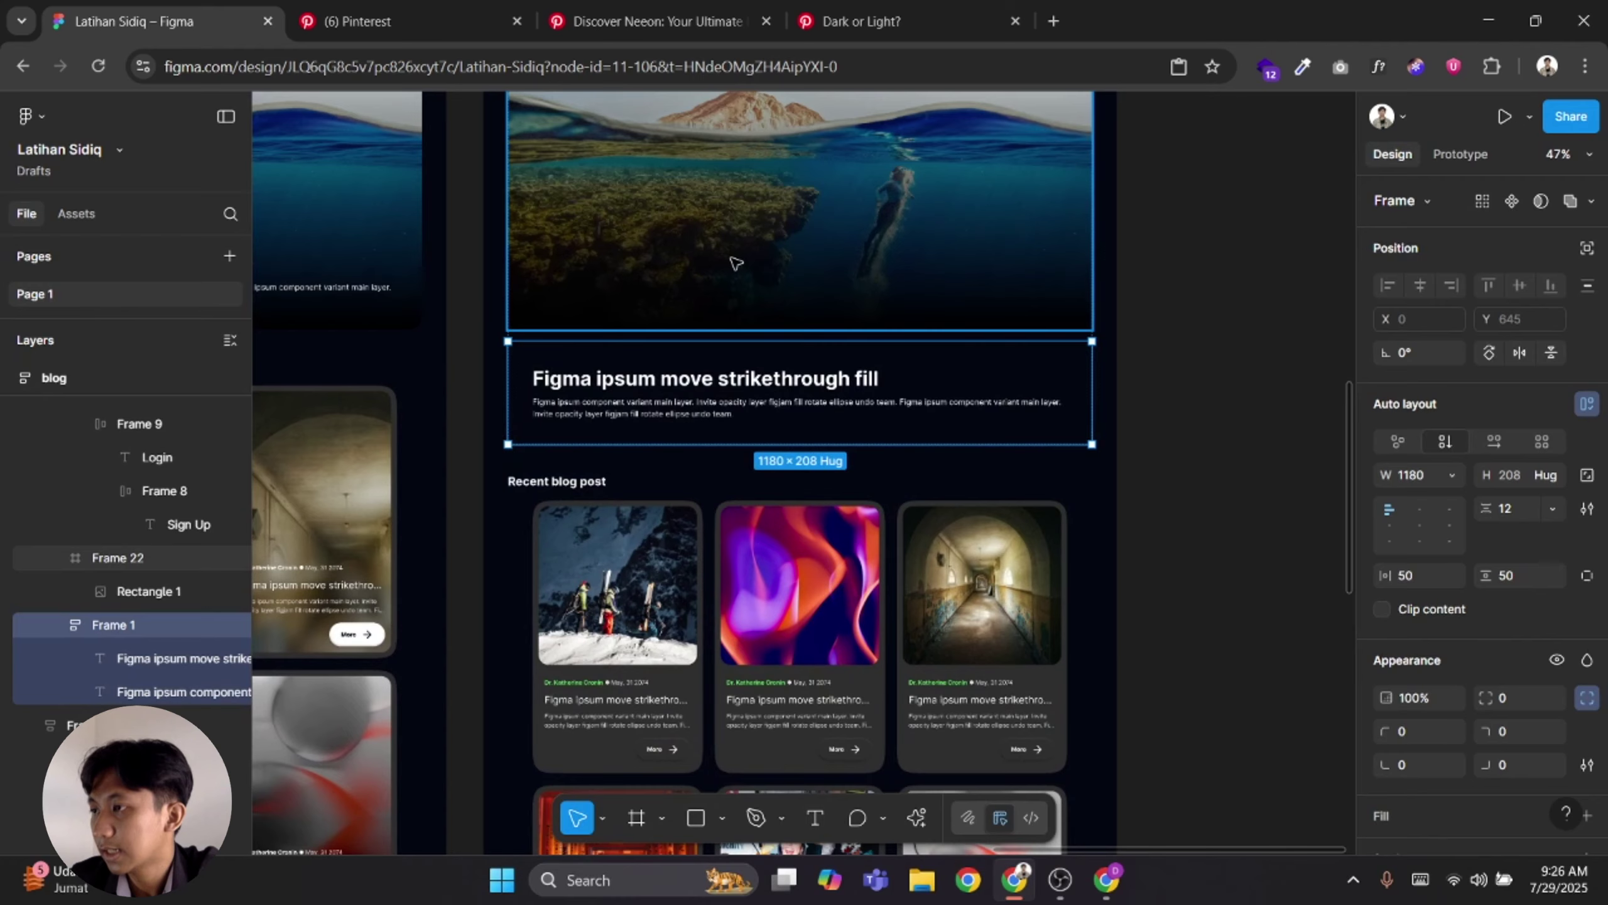
Set the hero image frame's height to 1180
{"action": "left_click", "coordinate": [735, 261]}
{"action": "left_click_drag", "start_coordinate": [733, 259], "coordinate": [729, 429]}
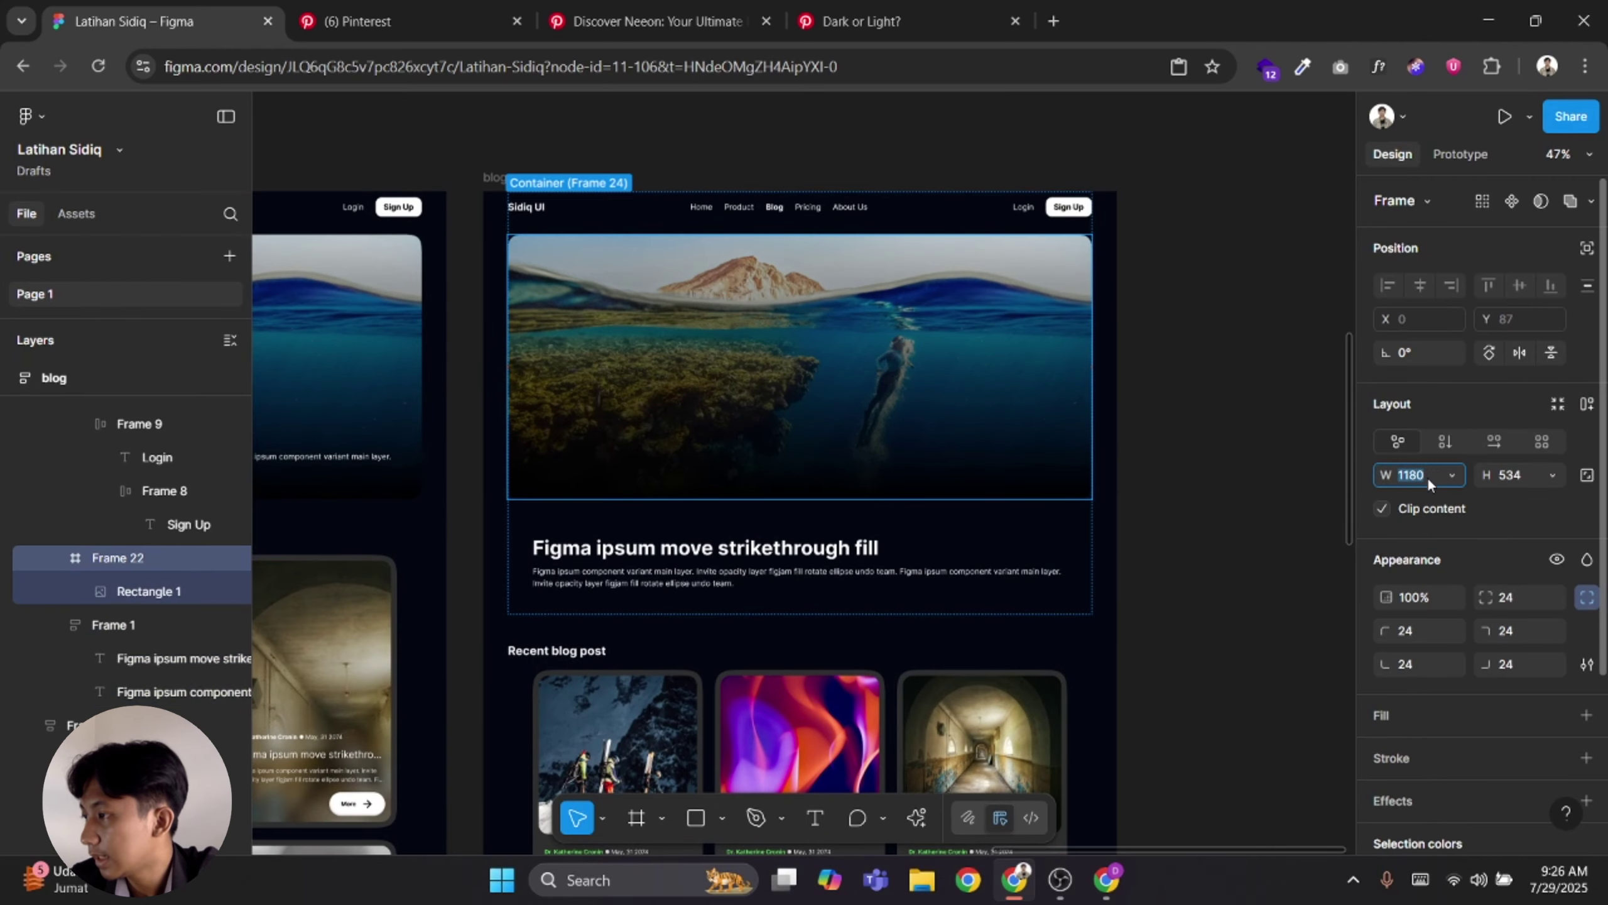
{"action": "left_click", "coordinate": [1509, 475]}
{"action": "type", "text": "1180"}
{"action": "key", "text": "Return"}
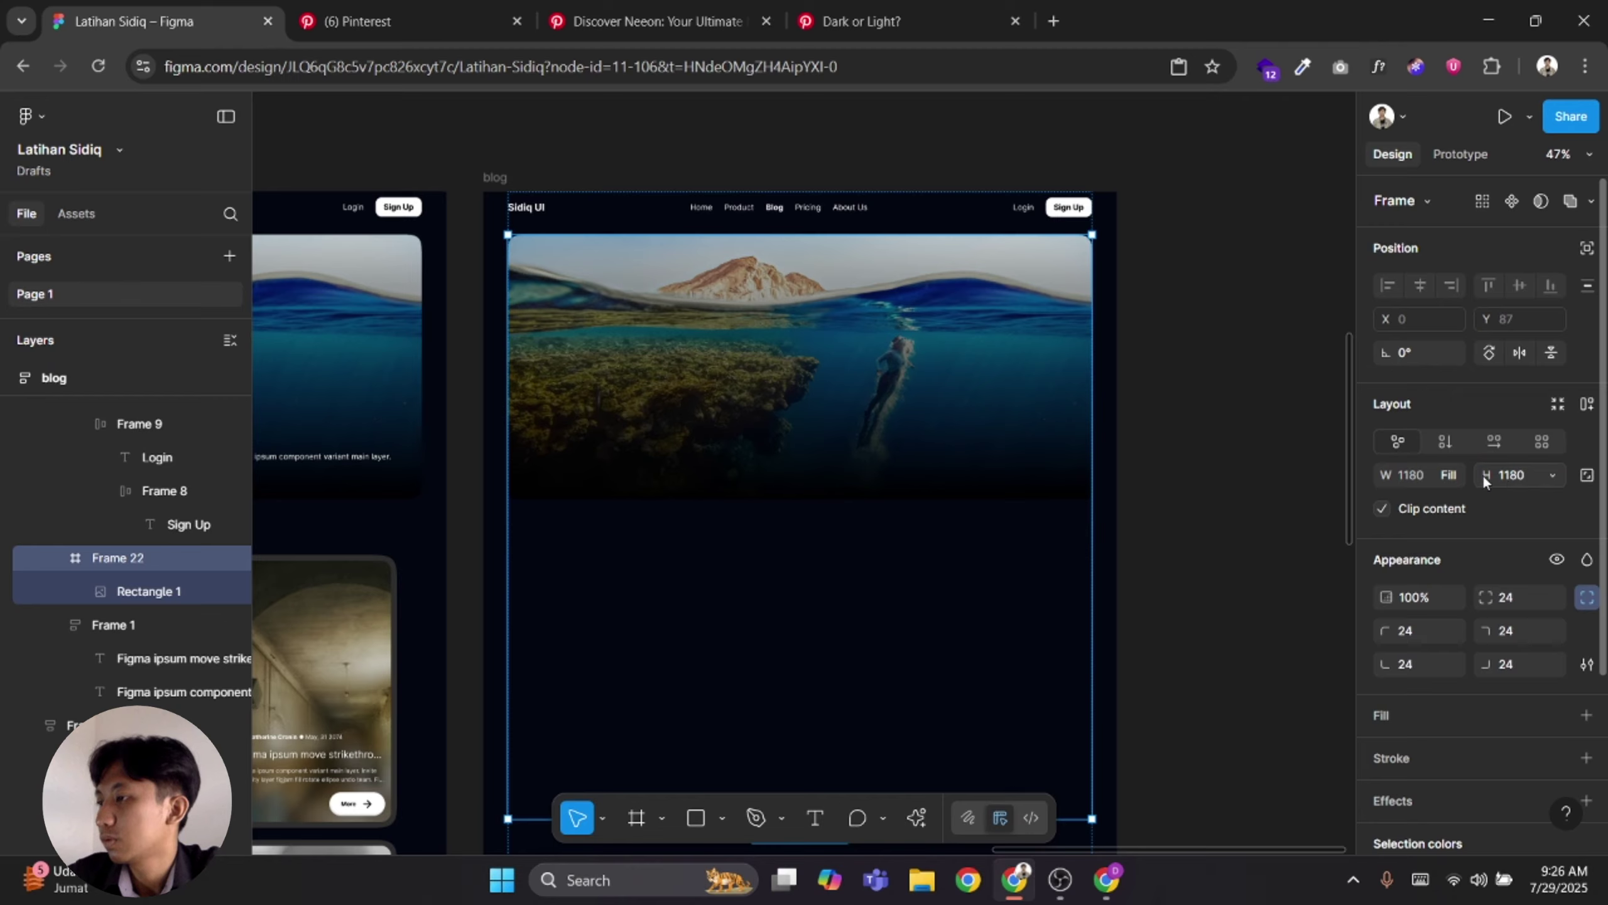
Enlarge the underwater picture inside the hero frame so it fills the frame's full height
{"action": "double_click", "coordinate": [969, 459]}
{"action": "scroll", "coordinate": [953, 412], "scroll_direction": "down", "scroll_amount": 2}
{"action": "left_click_drag", "start_coordinate": [934, 365], "coordinate": [1063, 549]}
{"action": "scroll", "coordinate": [984, 728], "scroll_direction": "down", "scroll_amount": 3}
{"action": "left_click", "coordinate": [1054, 649]}
{"action": "scroll", "coordinate": [994, 584], "scroll_direction": "up", "scroll_amount": 1}
{"action": "scroll", "coordinate": [1051, 556], "scroll_direction": "down", "scroll_amount": 2}
{"action": "scroll", "coordinate": [941, 535], "scroll_direction": "up", "scroll_amount": 3}
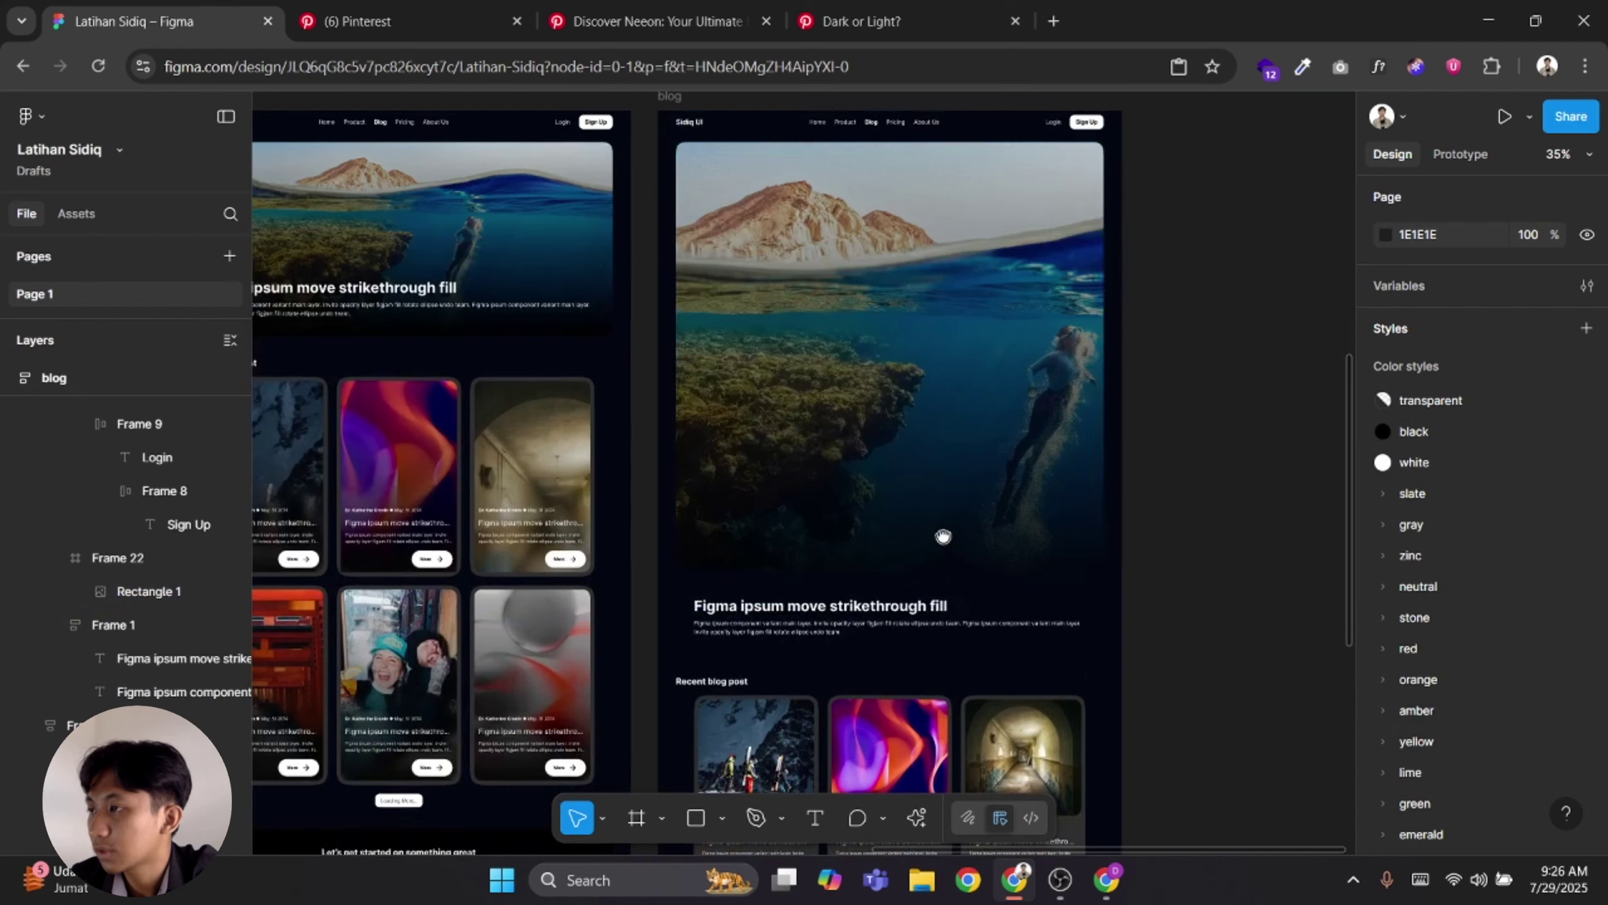
{"action": "scroll", "coordinate": [783, 560], "scroll_direction": "down", "scroll_amount": 1}
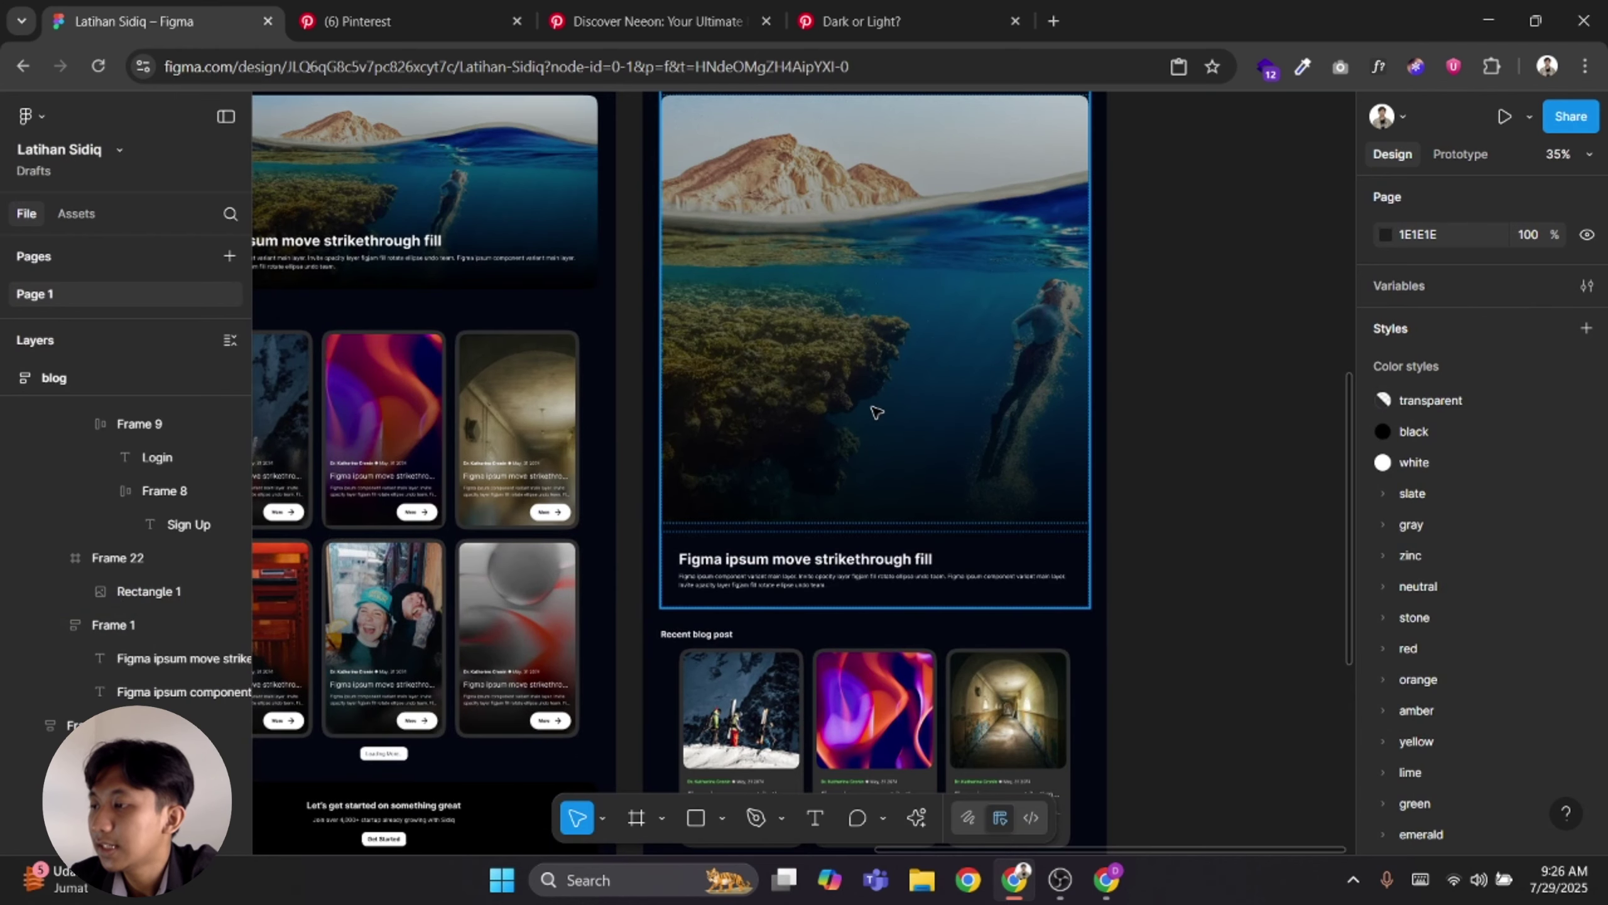
Delete the "Recent blog post" section from the copied page
{"action": "scroll", "coordinate": [876, 412], "scroll_direction": "down", "scroll_amount": 5}
{"action": "left_click", "coordinate": [834, 610]}
{"action": "key", "text": "Delete"}
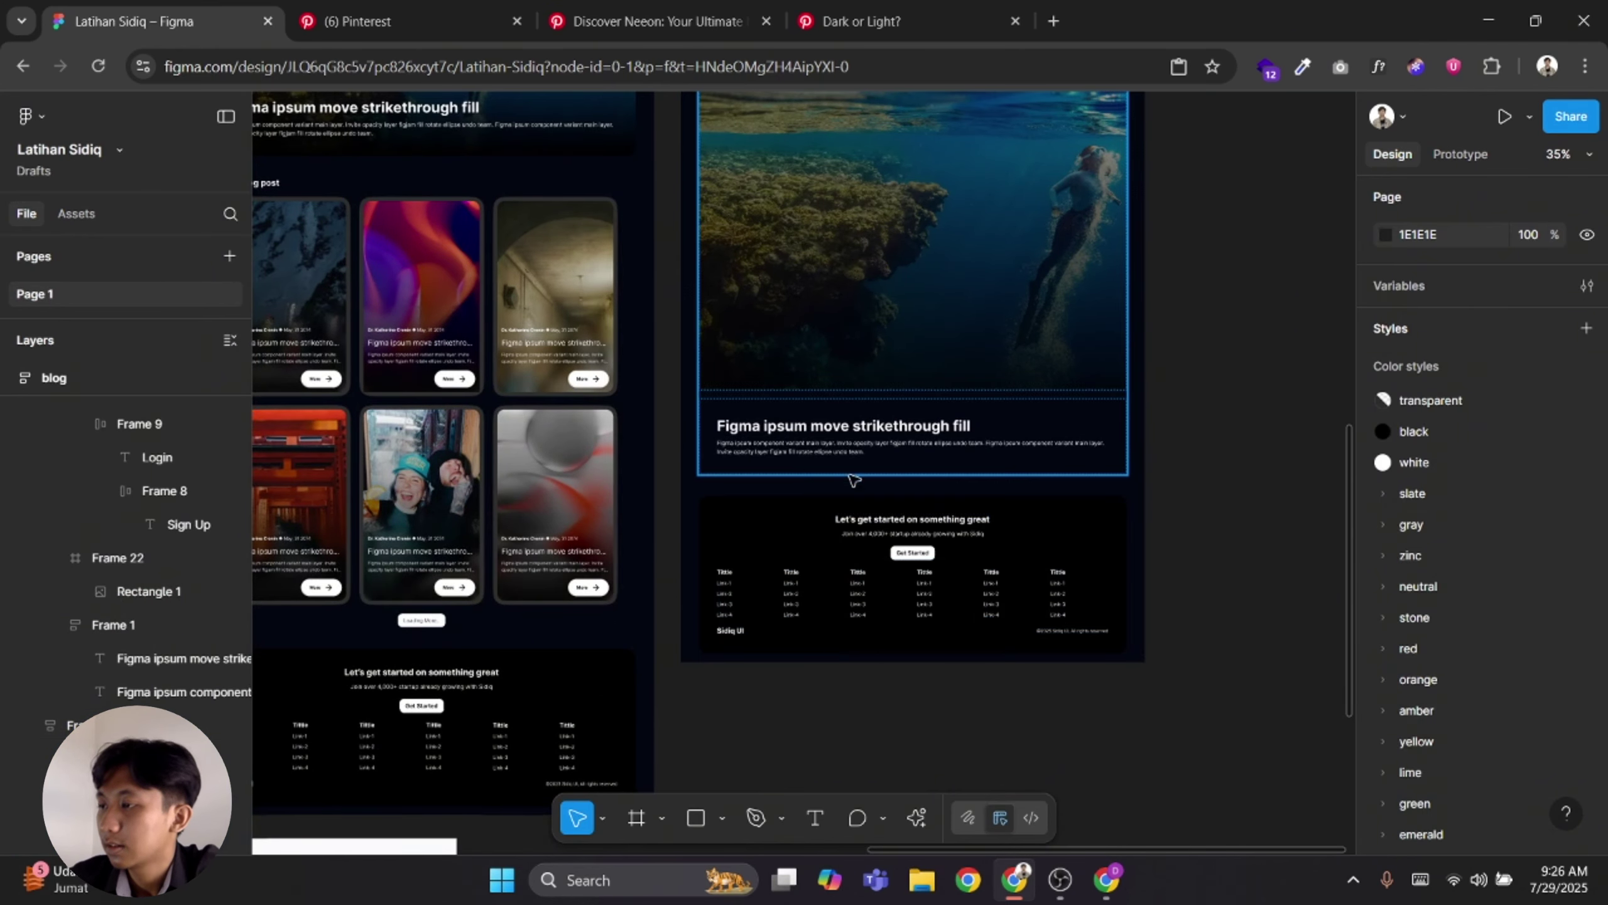
Replace the description below the title with 4 paragraphs of Figma Ipsum text using the Lorem Ipsum plugin
{"action": "double_click", "coordinate": [790, 453]}
{"action": "key", "text": "ctrl+k"}
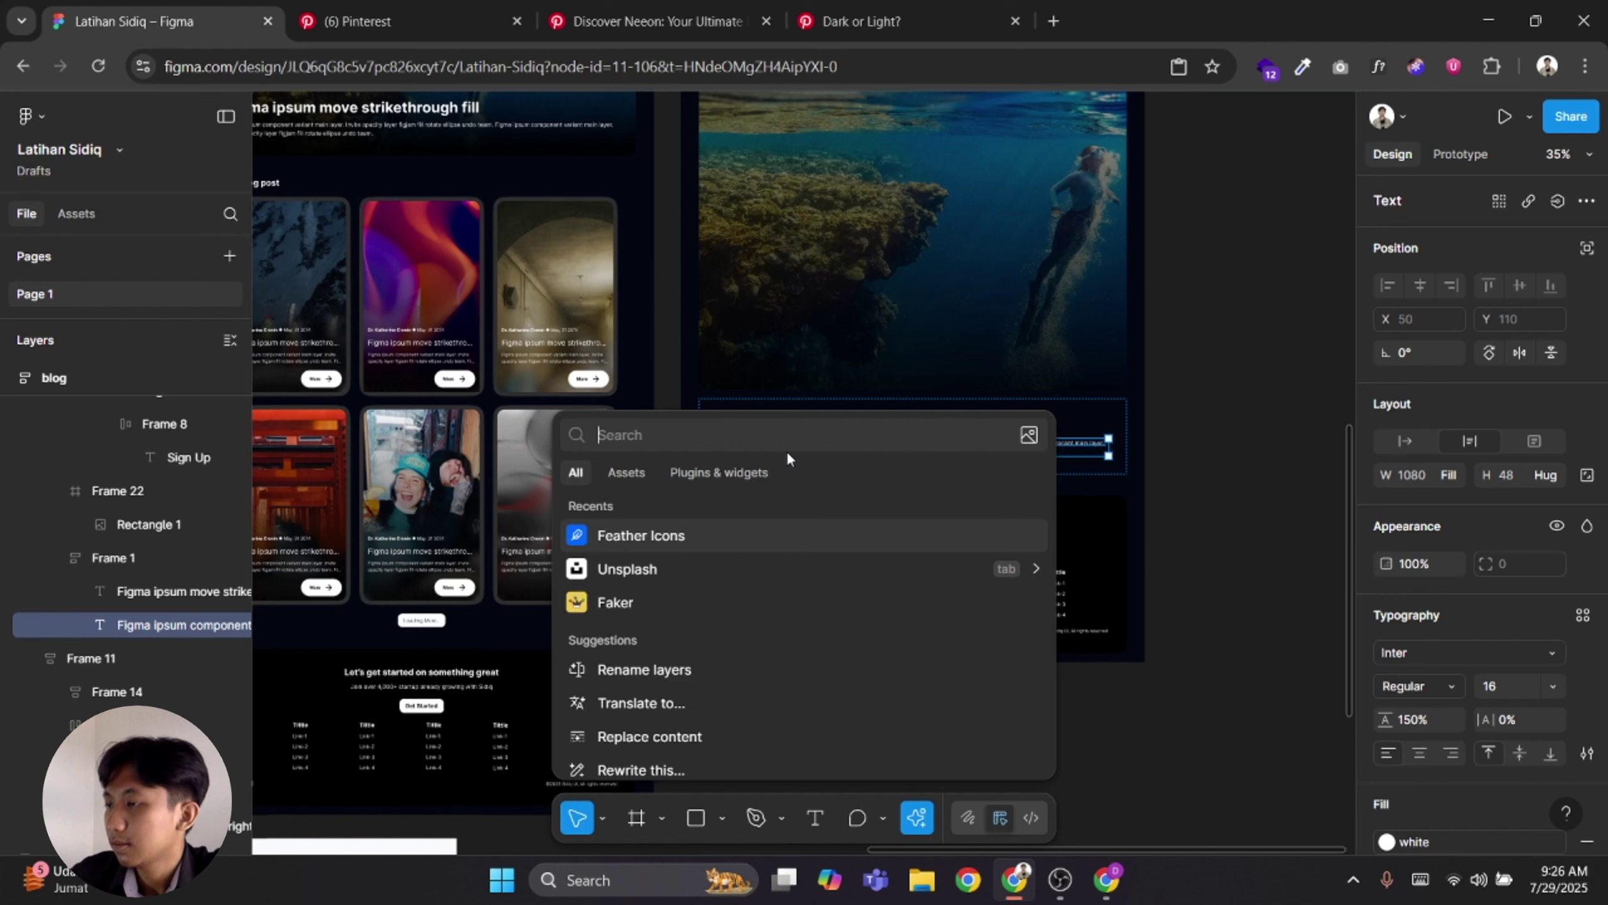
{"action": "type", "text": "lore"}
{"action": "key", "text": "Return"}
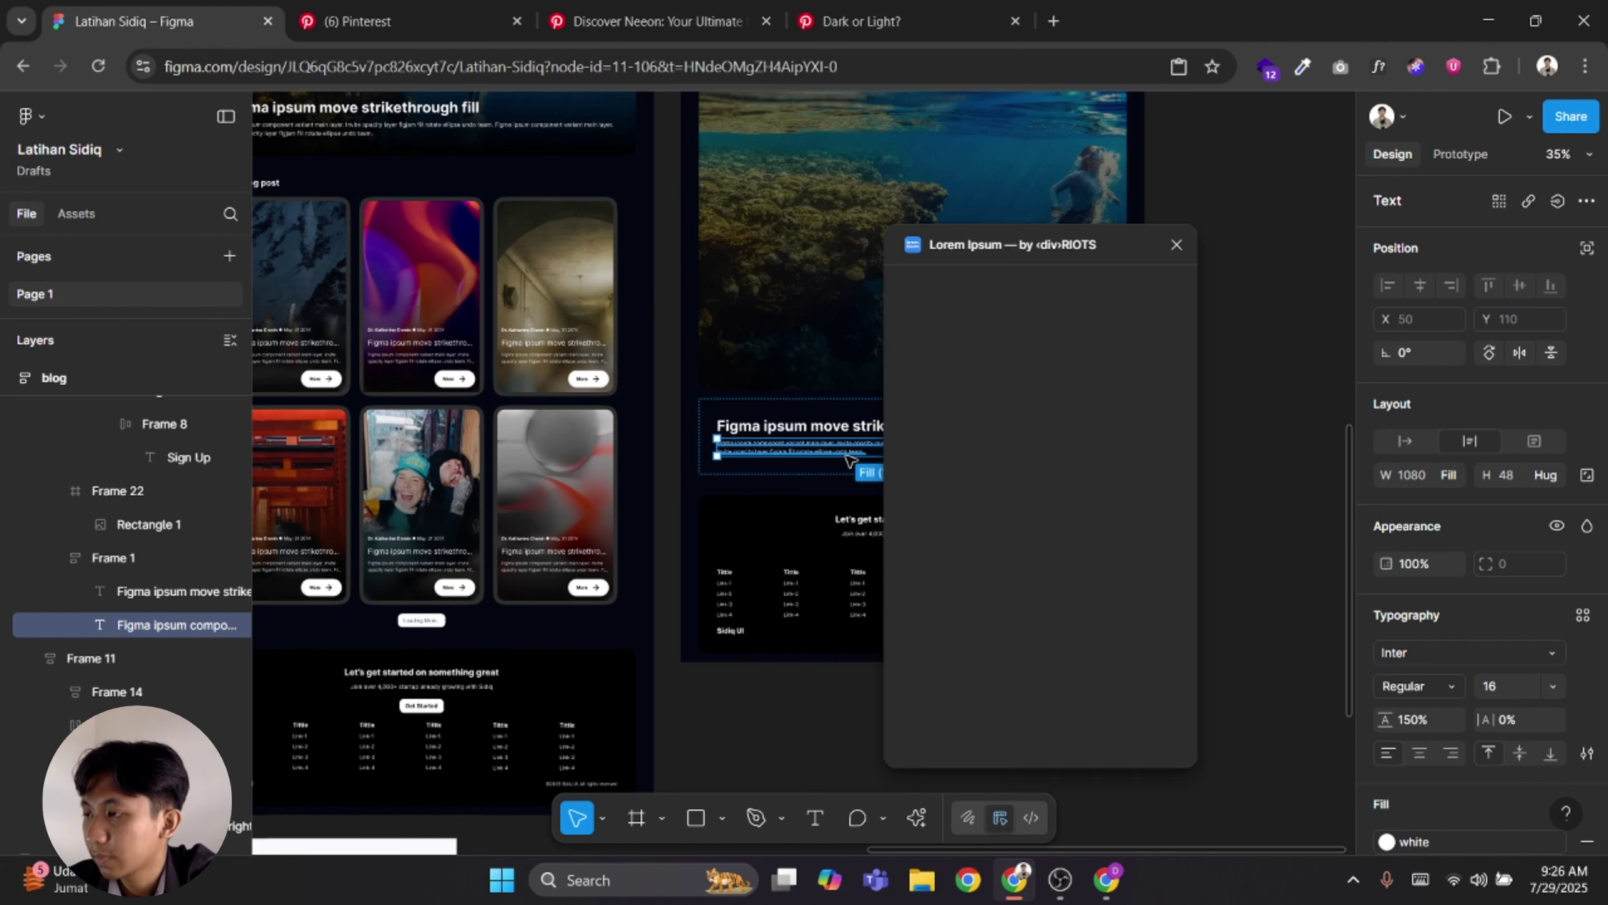
{"action": "left_click_drag", "start_coordinate": [1019, 236], "coordinate": [1034, 238]}
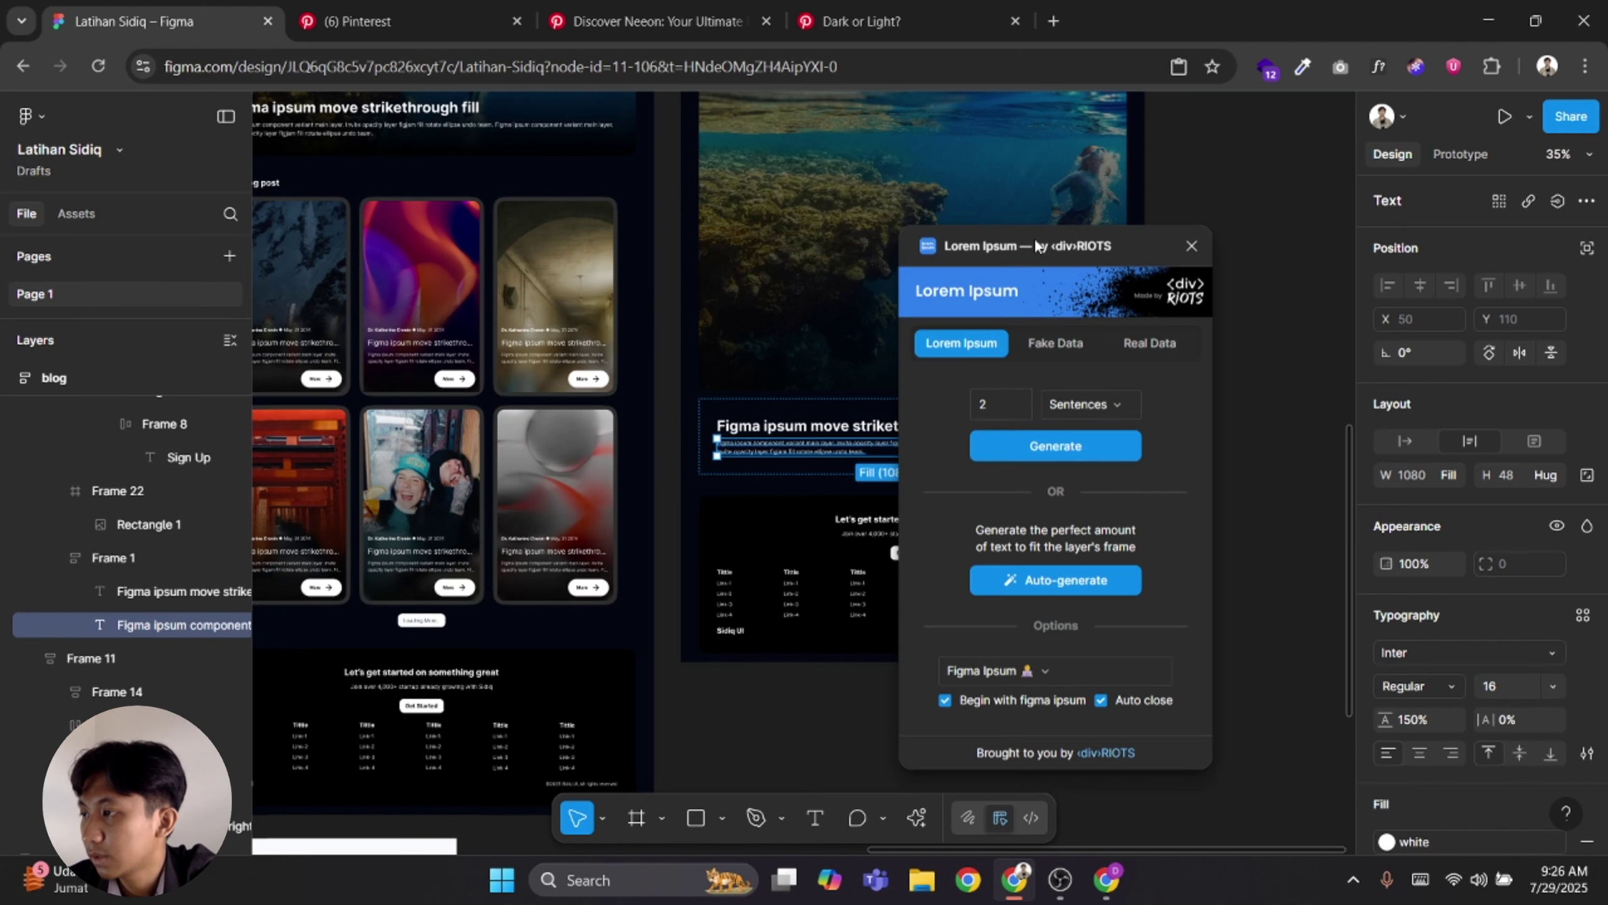
{"action": "left_click", "coordinate": [1087, 404]}
{"action": "left_click", "coordinate": [1090, 425]}
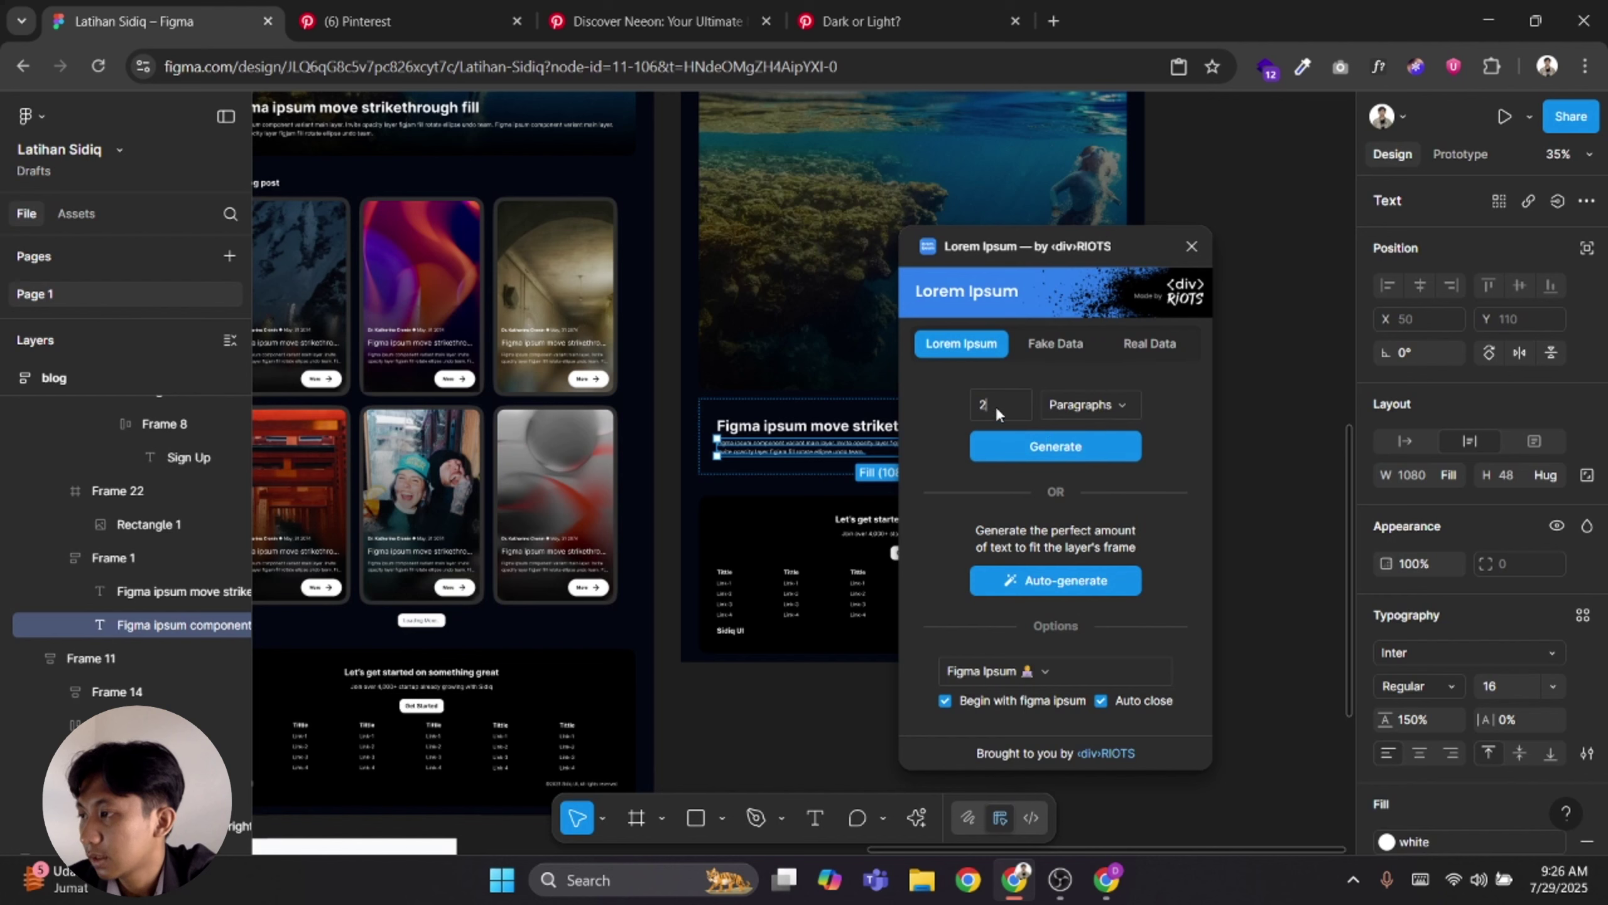
{"action": "type", "text": "4"}
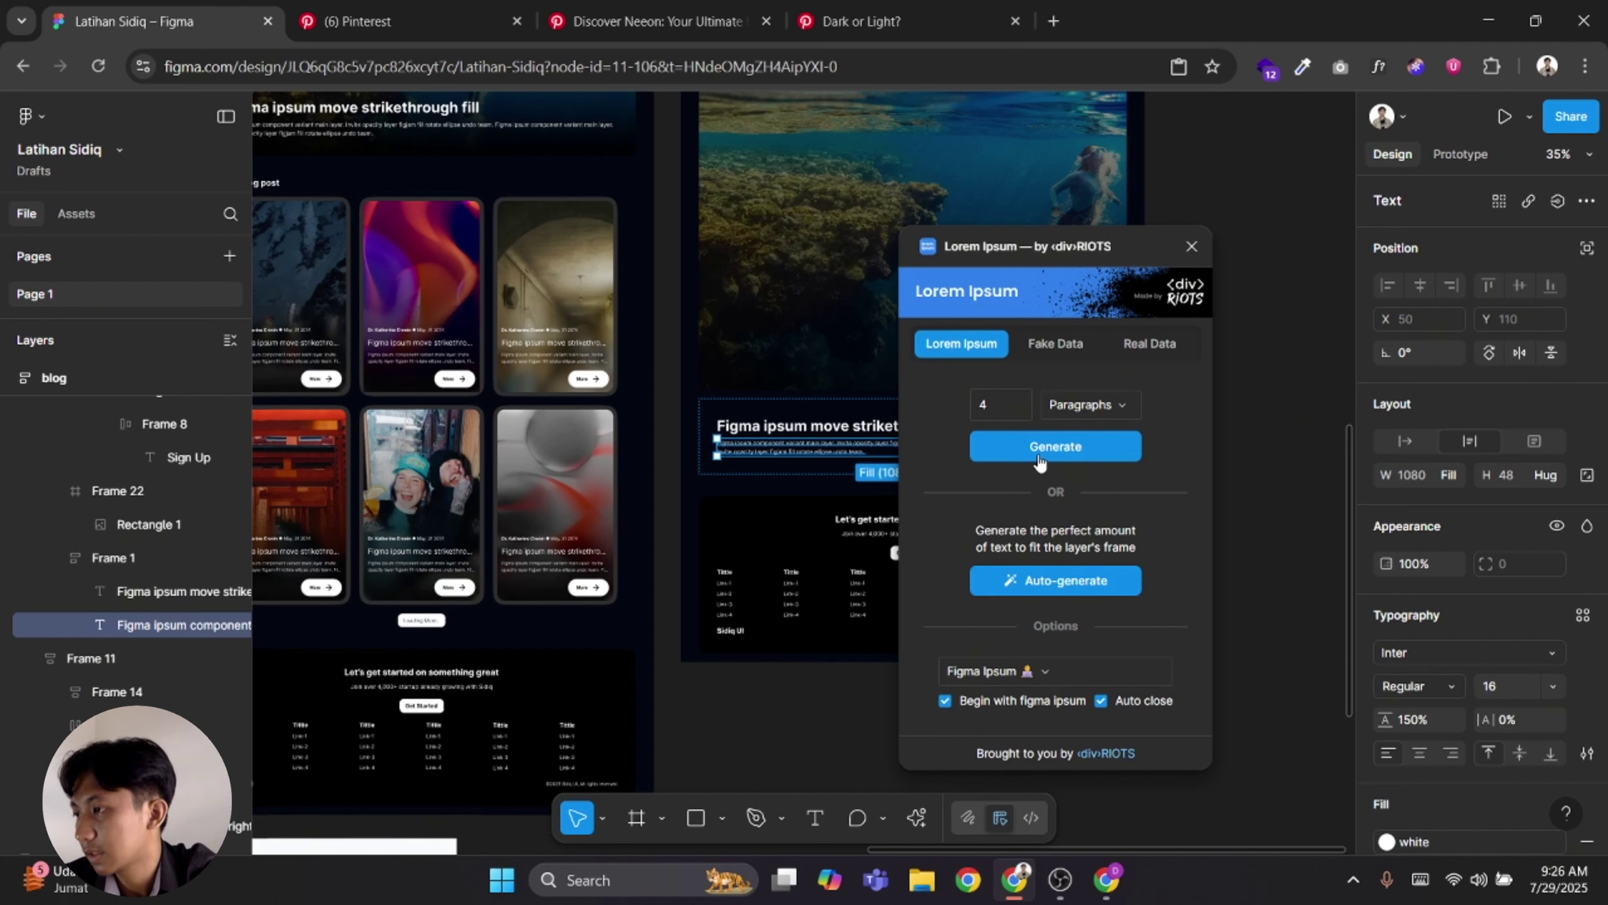
{"action": "left_click", "coordinate": [1038, 447]}
{"action": "left_click", "coordinate": [1211, 394]}
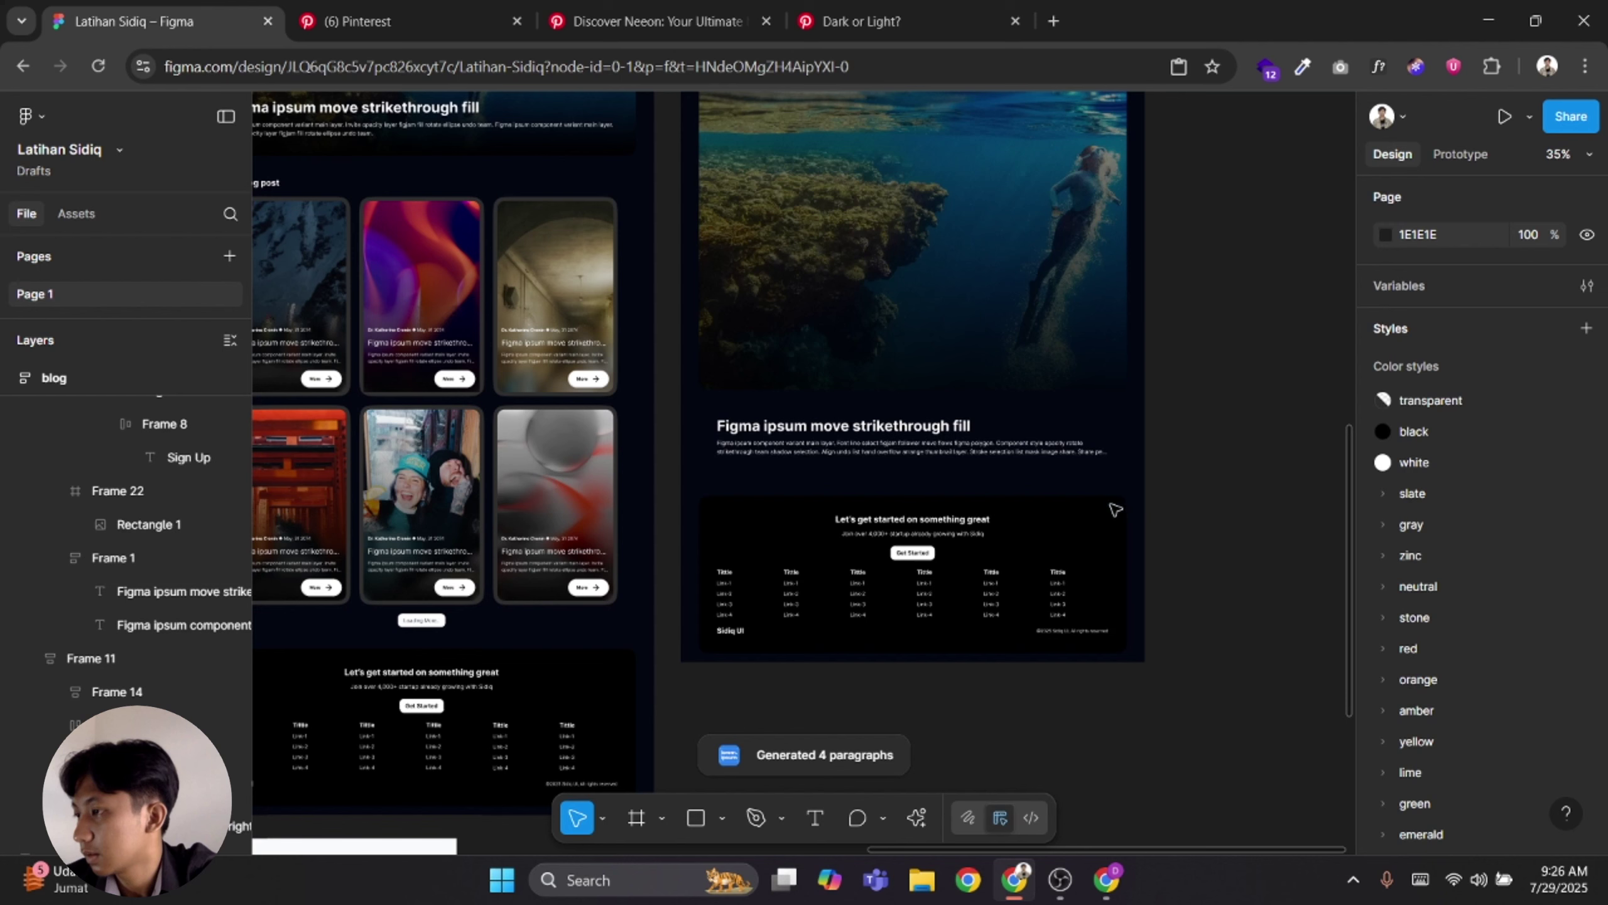
Turn off text truncation for the article text so all its paragraphs are shown
{"action": "double_click", "coordinate": [1063, 452]}
{"action": "scroll", "coordinate": [1490, 638], "scroll_direction": "down", "scroll_amount": 3}
{"action": "scroll", "coordinate": [1489, 636], "scroll_direction": "down", "scroll_amount": 1}
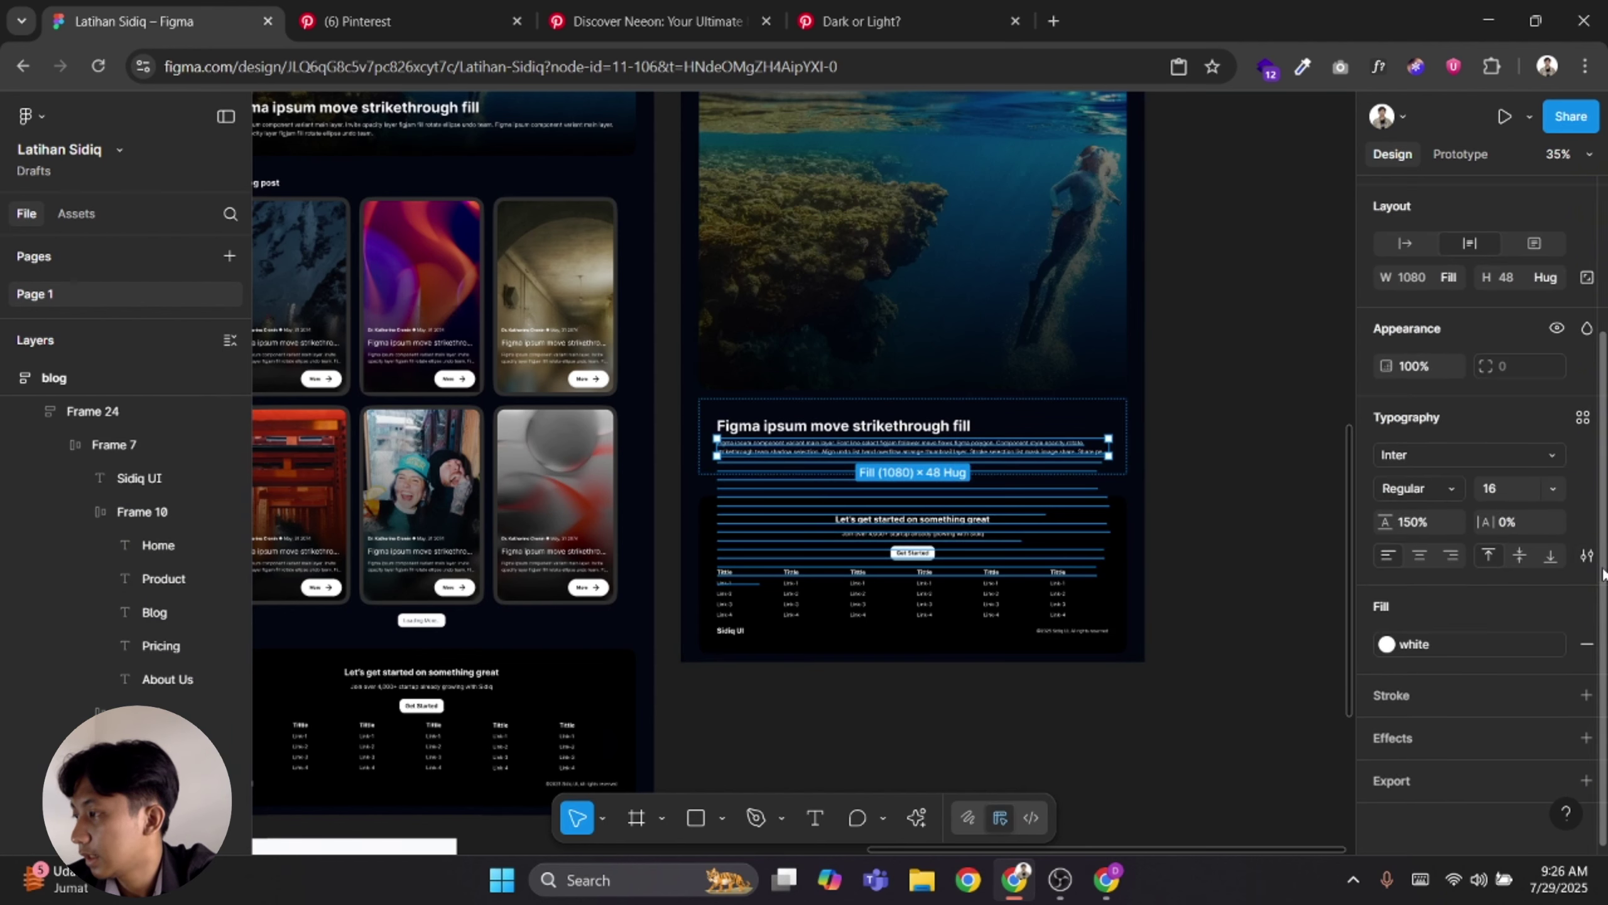
{"action": "left_click", "coordinate": [1587, 556]}
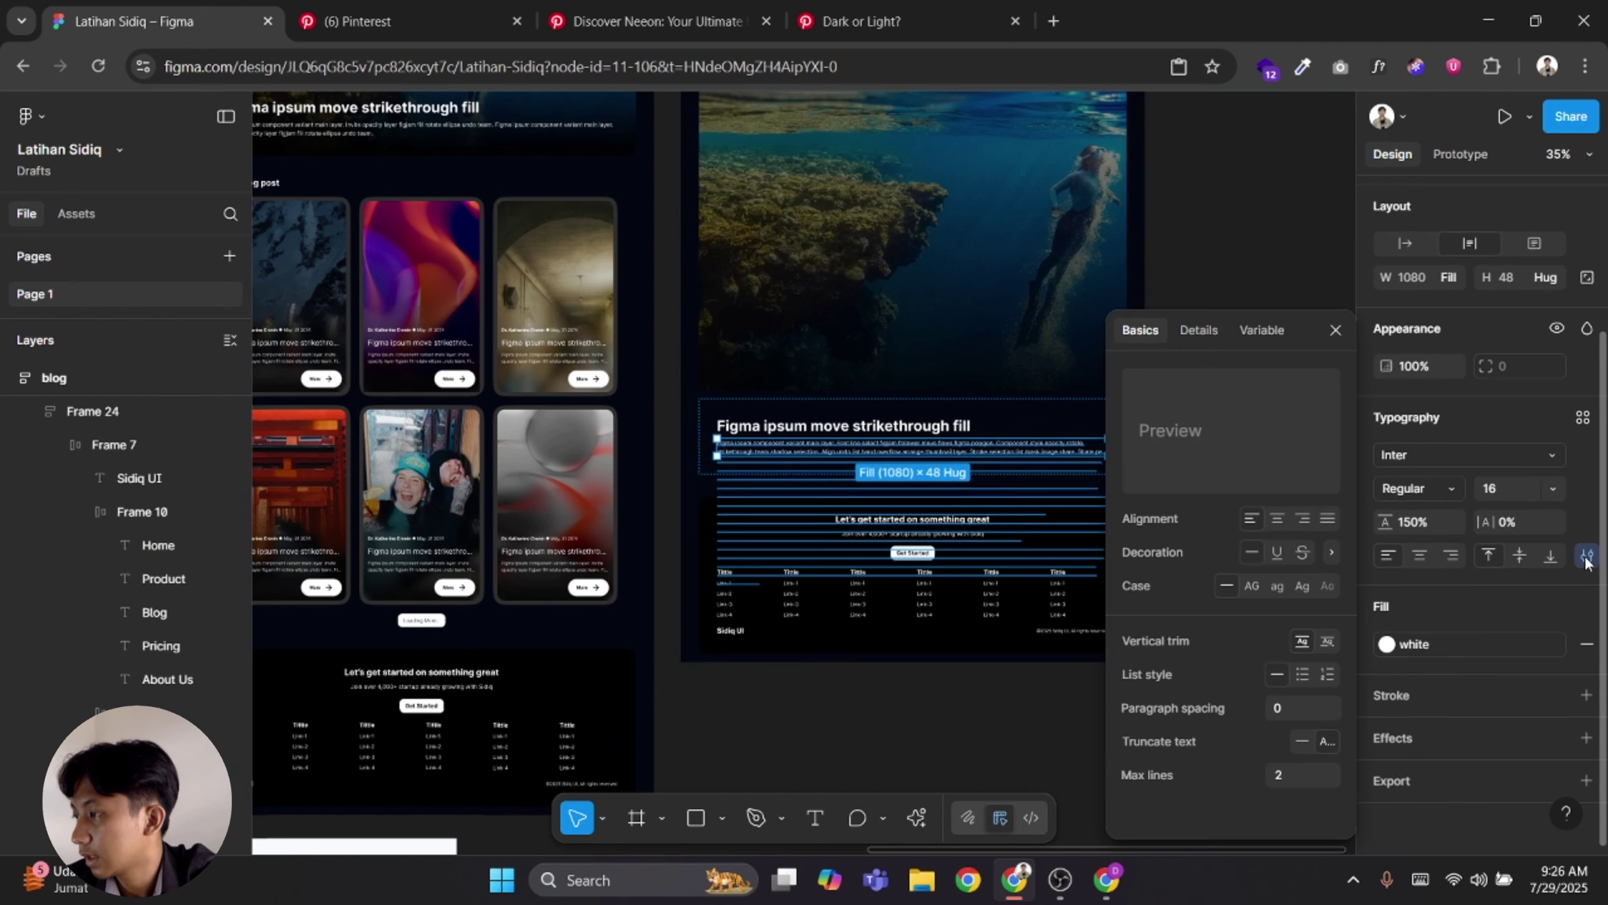
{"action": "left_click", "coordinate": [1302, 742]}
{"action": "left_click", "coordinate": [1174, 449]}
Set the horizontal padding of the frame holding the title and article text to 100
{"action": "left_click", "coordinate": [1042, 480]}
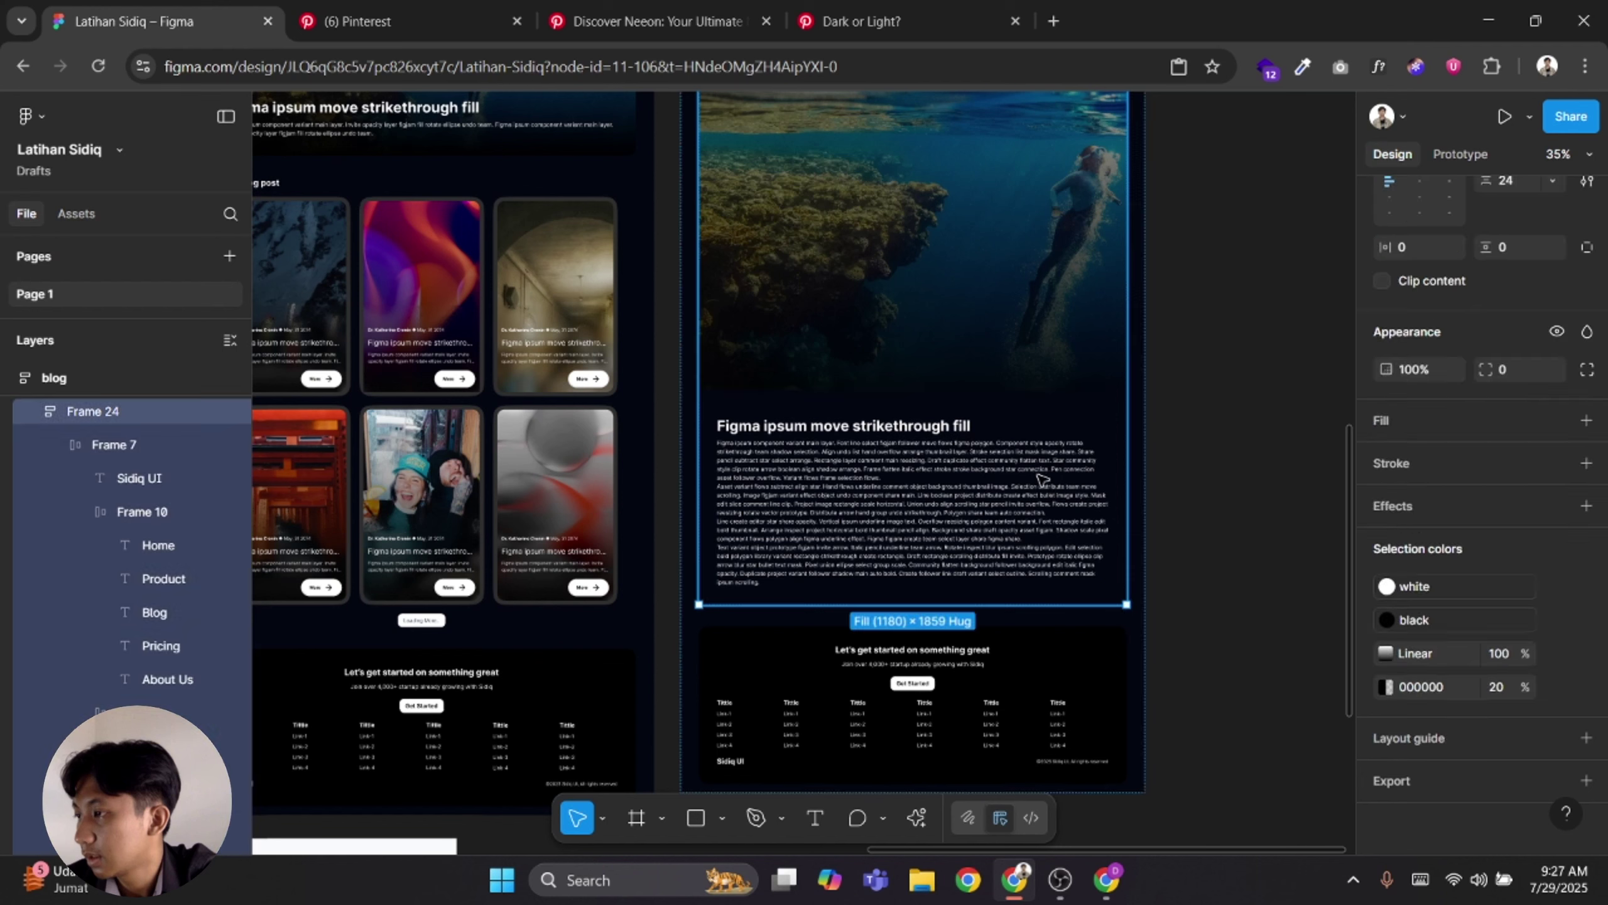
{"action": "left_click", "coordinate": [1041, 479]}
{"action": "scroll", "coordinate": [1432, 377], "scroll_direction": "up", "scroll_amount": 2}
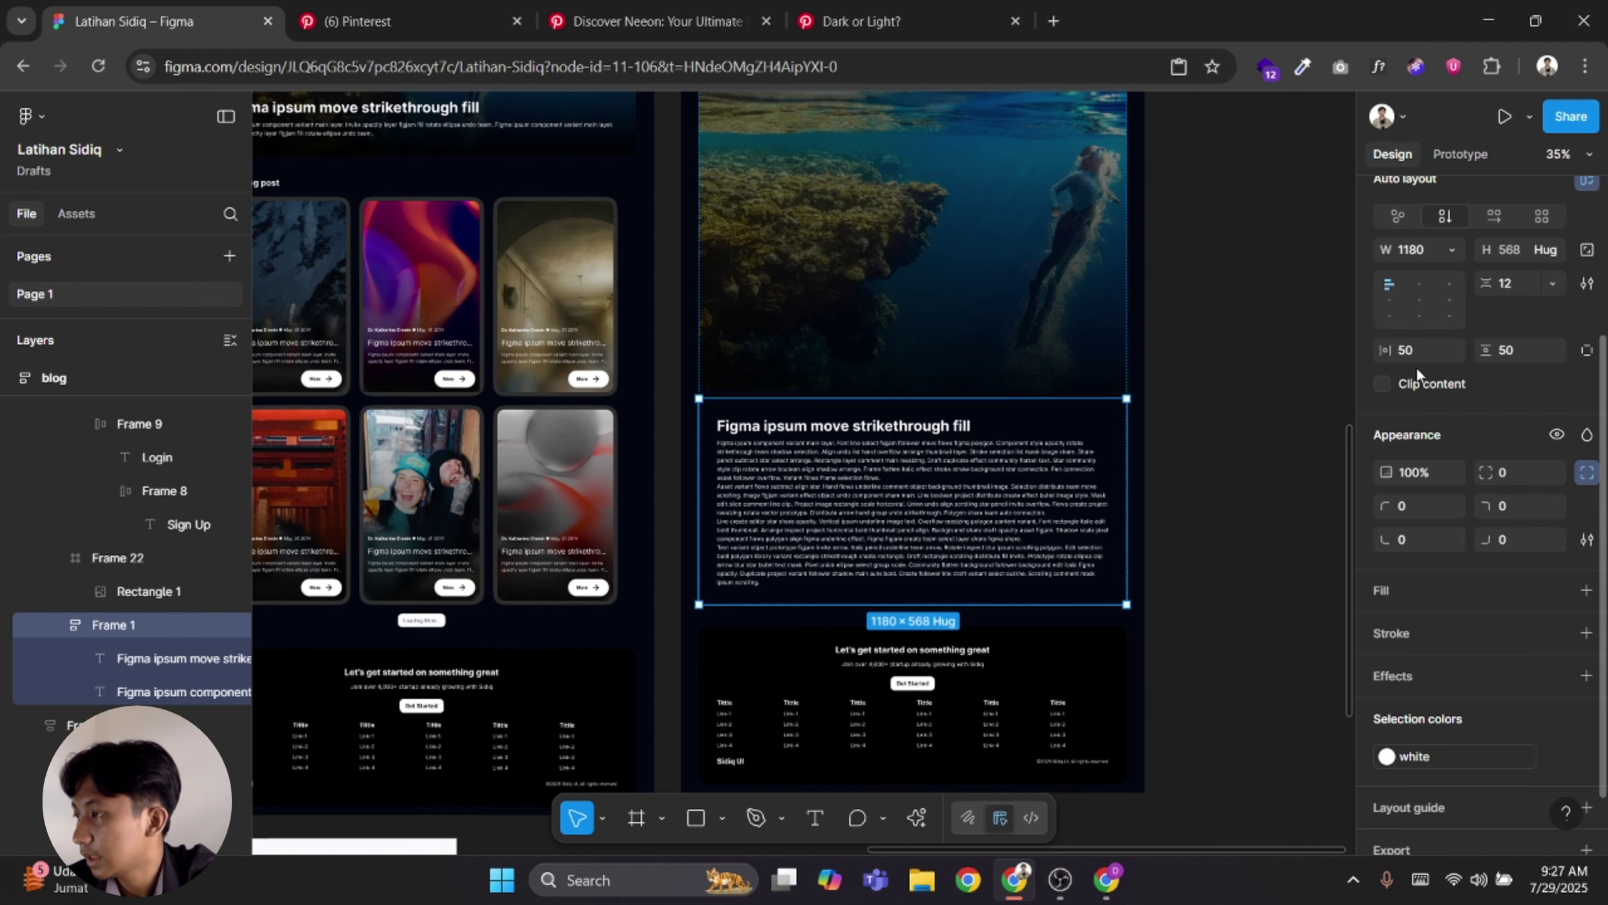
{"action": "left_click", "coordinate": [1419, 354]}
{"action": "type", "text": "100"}
{"action": "key", "text": "Return"}
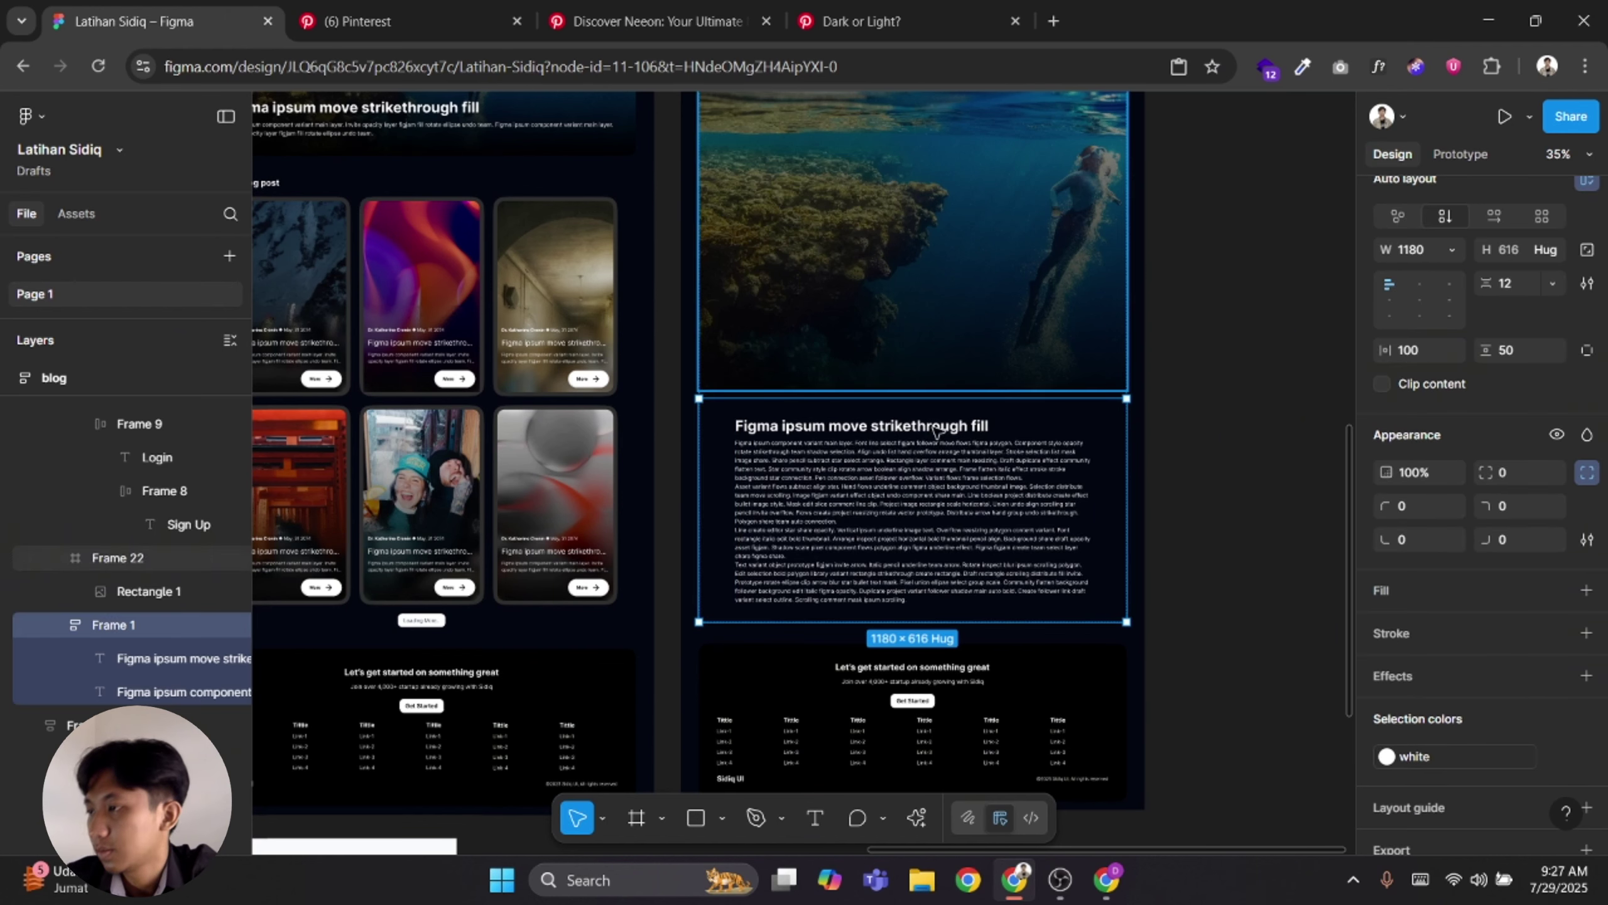
Set the article text's font size to 20
{"action": "double_click", "coordinate": [890, 507]}
{"action": "type", "text": "20"}
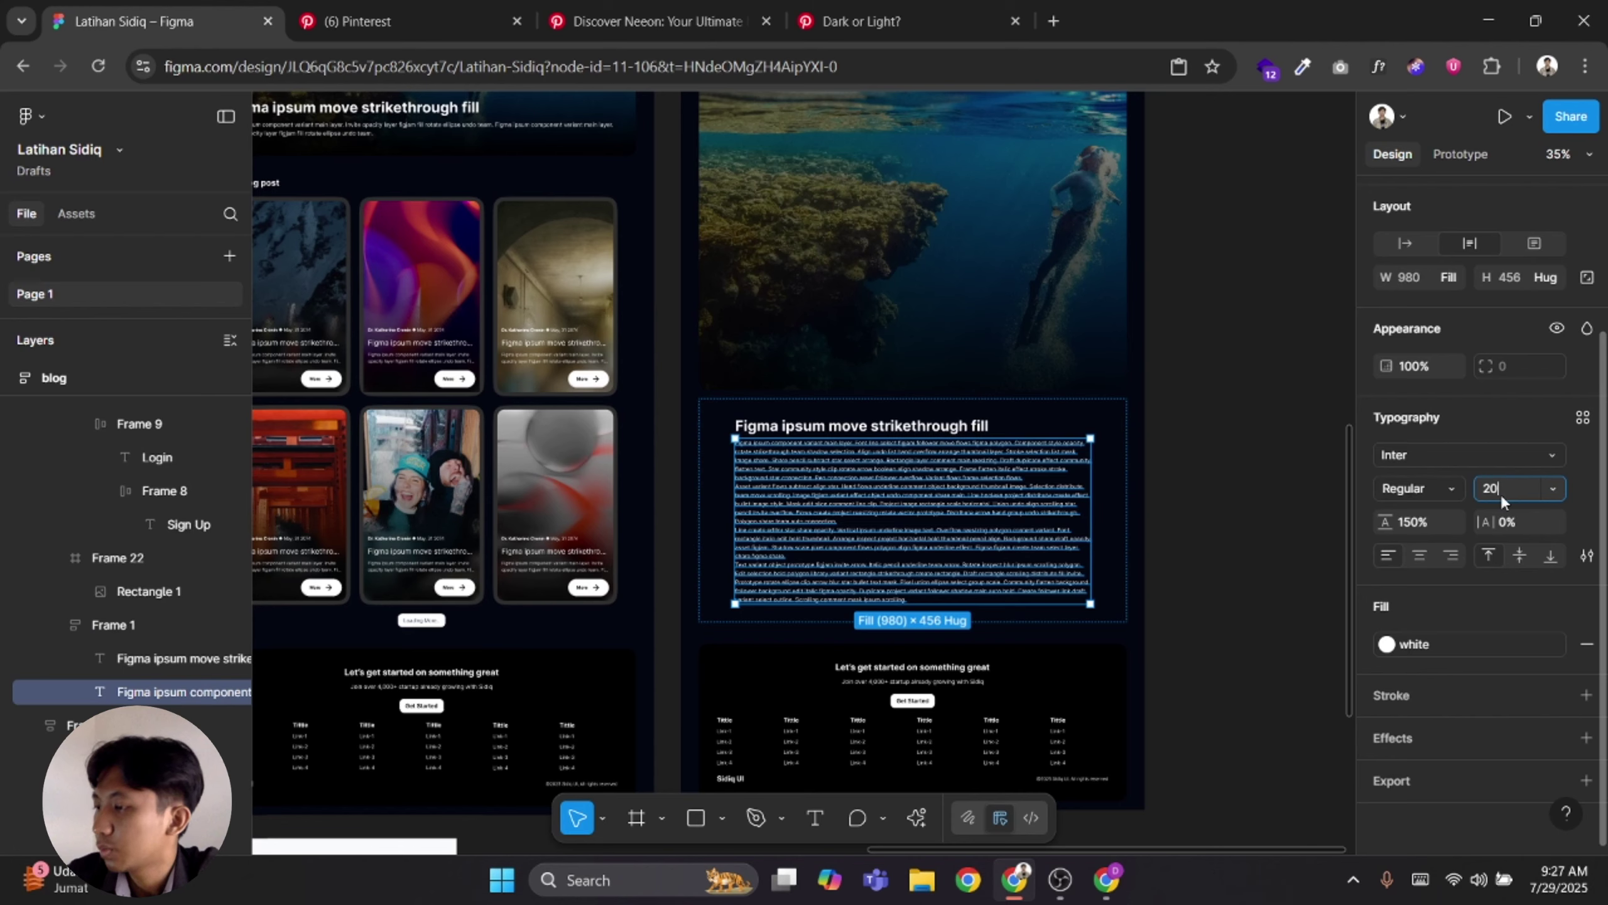
{"action": "key", "text": "Return"}
{"action": "left_click", "coordinate": [1173, 494]}
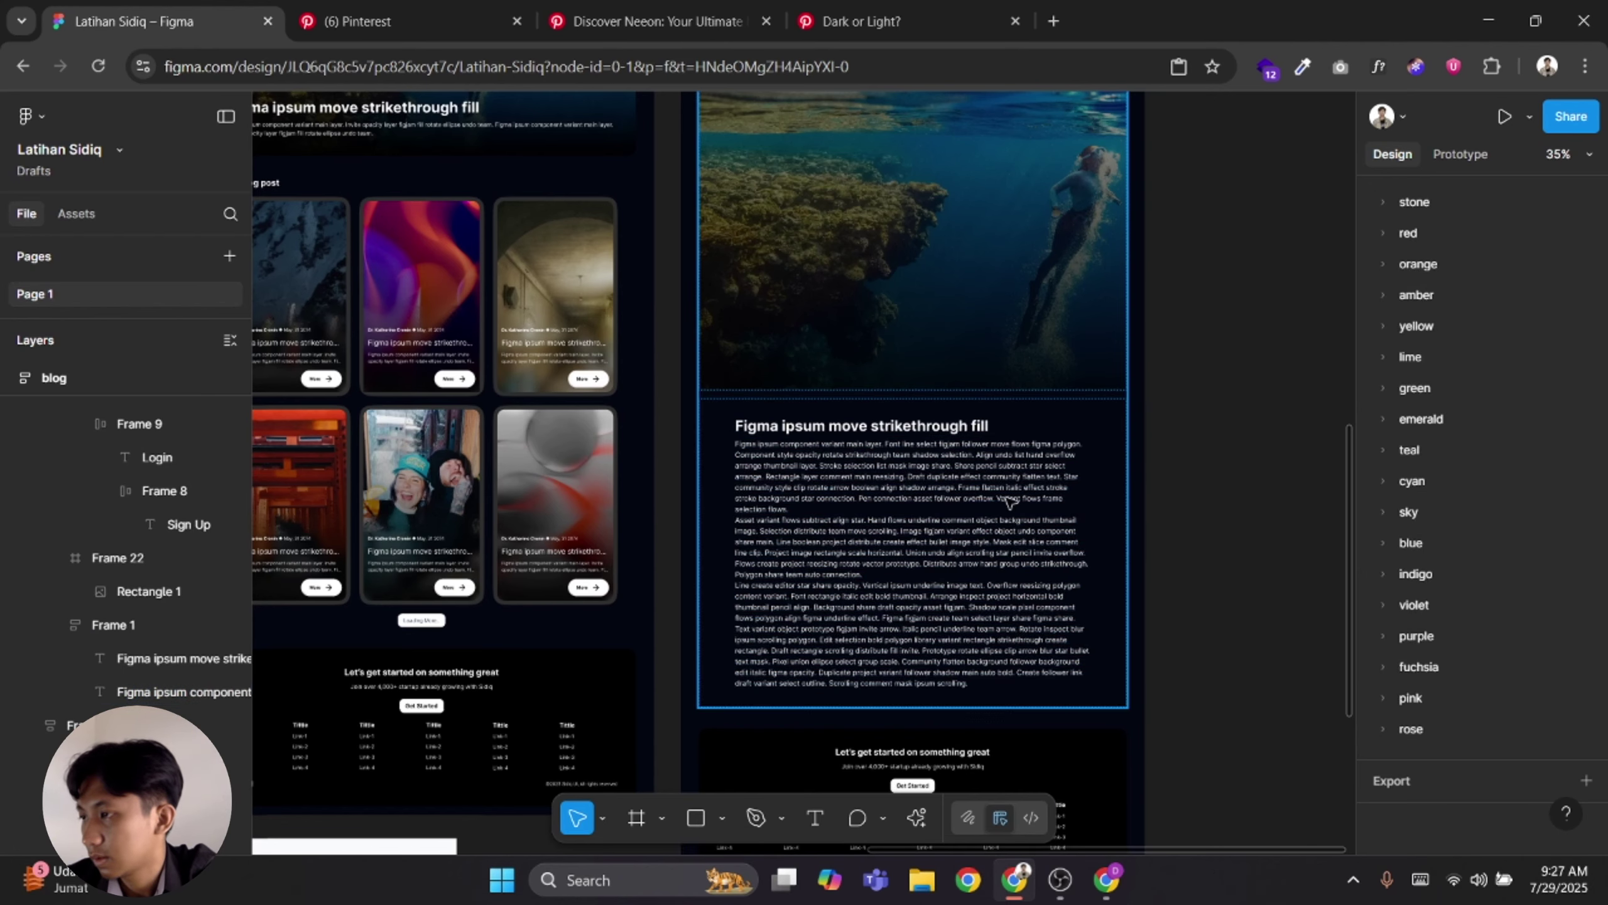
Review the finished article page and compare it with the other blog page versions on the canvas
{"action": "left_click_drag", "start_coordinate": [978, 461], "coordinate": [916, 507]}
{"action": "scroll", "coordinate": [909, 497], "scroll_direction": "up", "scroll_amount": 2}
{"action": "left_click_drag", "start_coordinate": [782, 435], "coordinate": [750, 465]}
{"action": "scroll", "coordinate": [1054, 446], "scroll_direction": "down", "scroll_amount": 3}
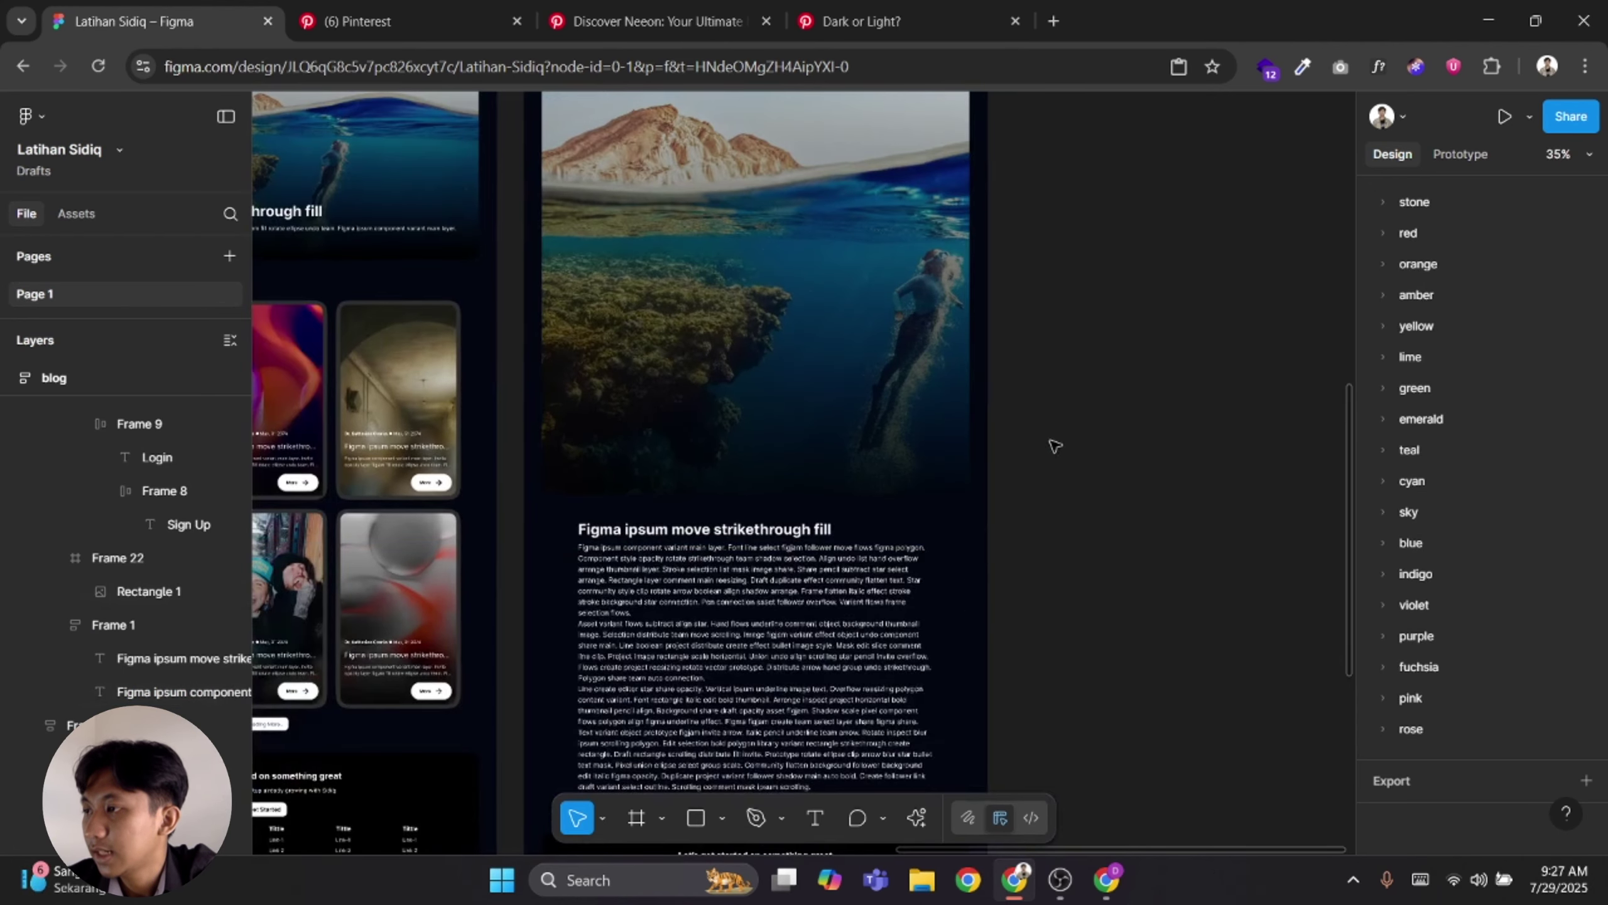
{"action": "scroll", "coordinate": [1033, 448], "scroll_direction": "down", "scroll_amount": 3}
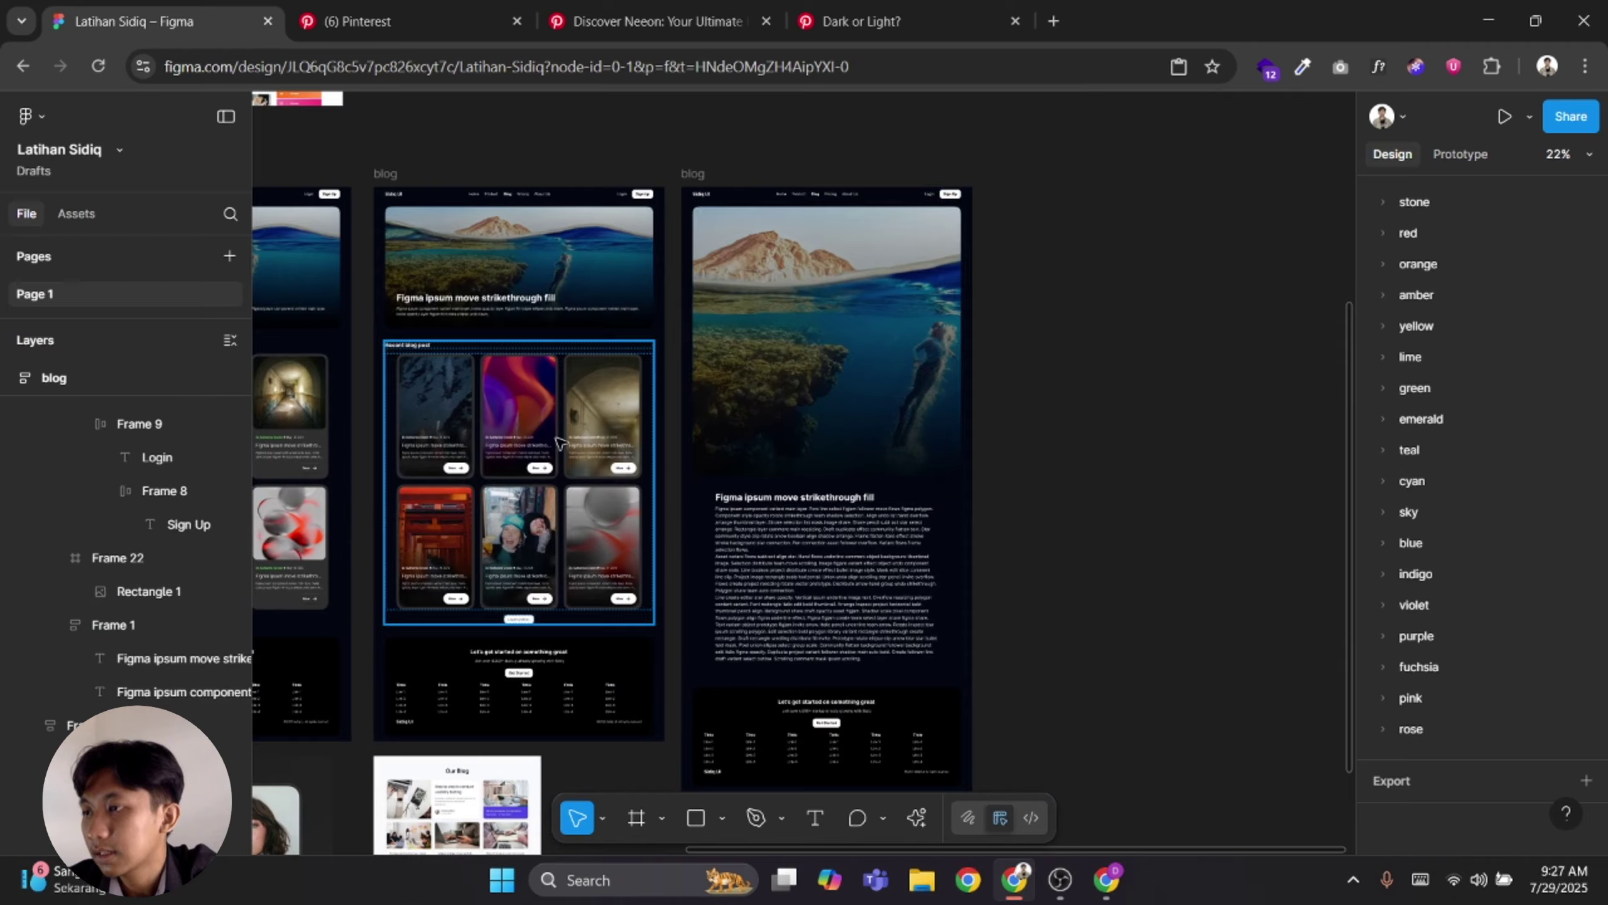
{"action": "scroll", "coordinate": [701, 369], "scroll_direction": "left", "scroll_amount": 3}
{"action": "scroll", "coordinate": [665, 358], "scroll_direction": "up", "scroll_amount": 3}
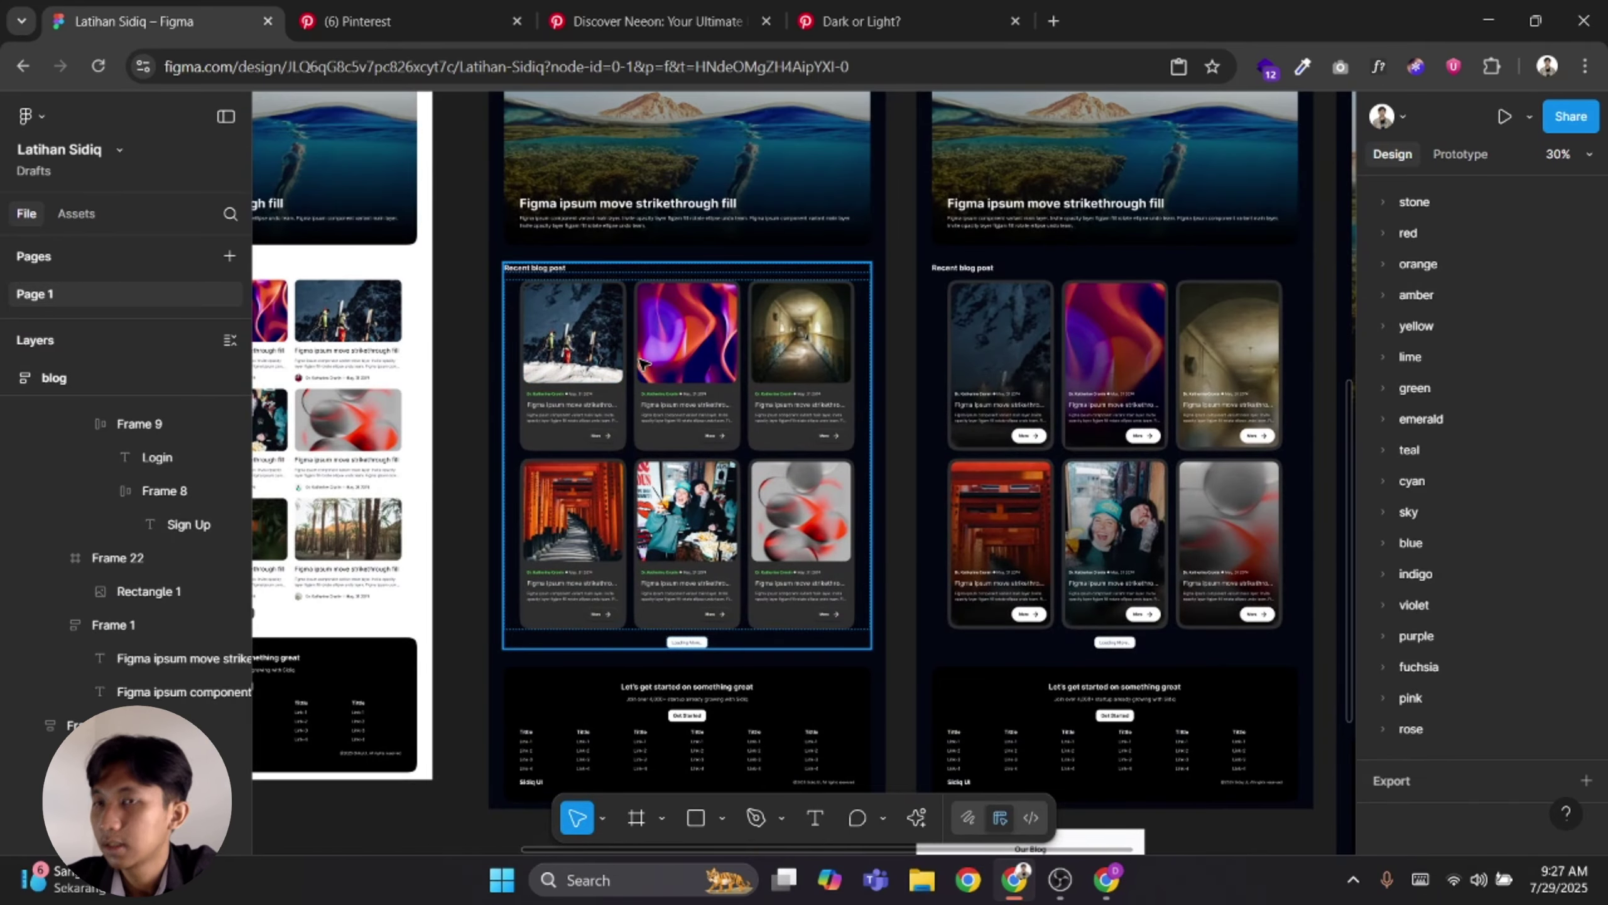
{"action": "scroll", "coordinate": [791, 355], "scroll_direction": "down", "scroll_amount": 3}
{"action": "scroll", "coordinate": [810, 266], "scroll_direction": "right", "scroll_amount": 3}
{"action": "scroll", "coordinate": [759, 317], "scroll_direction": "up", "scroll_amount": 3}
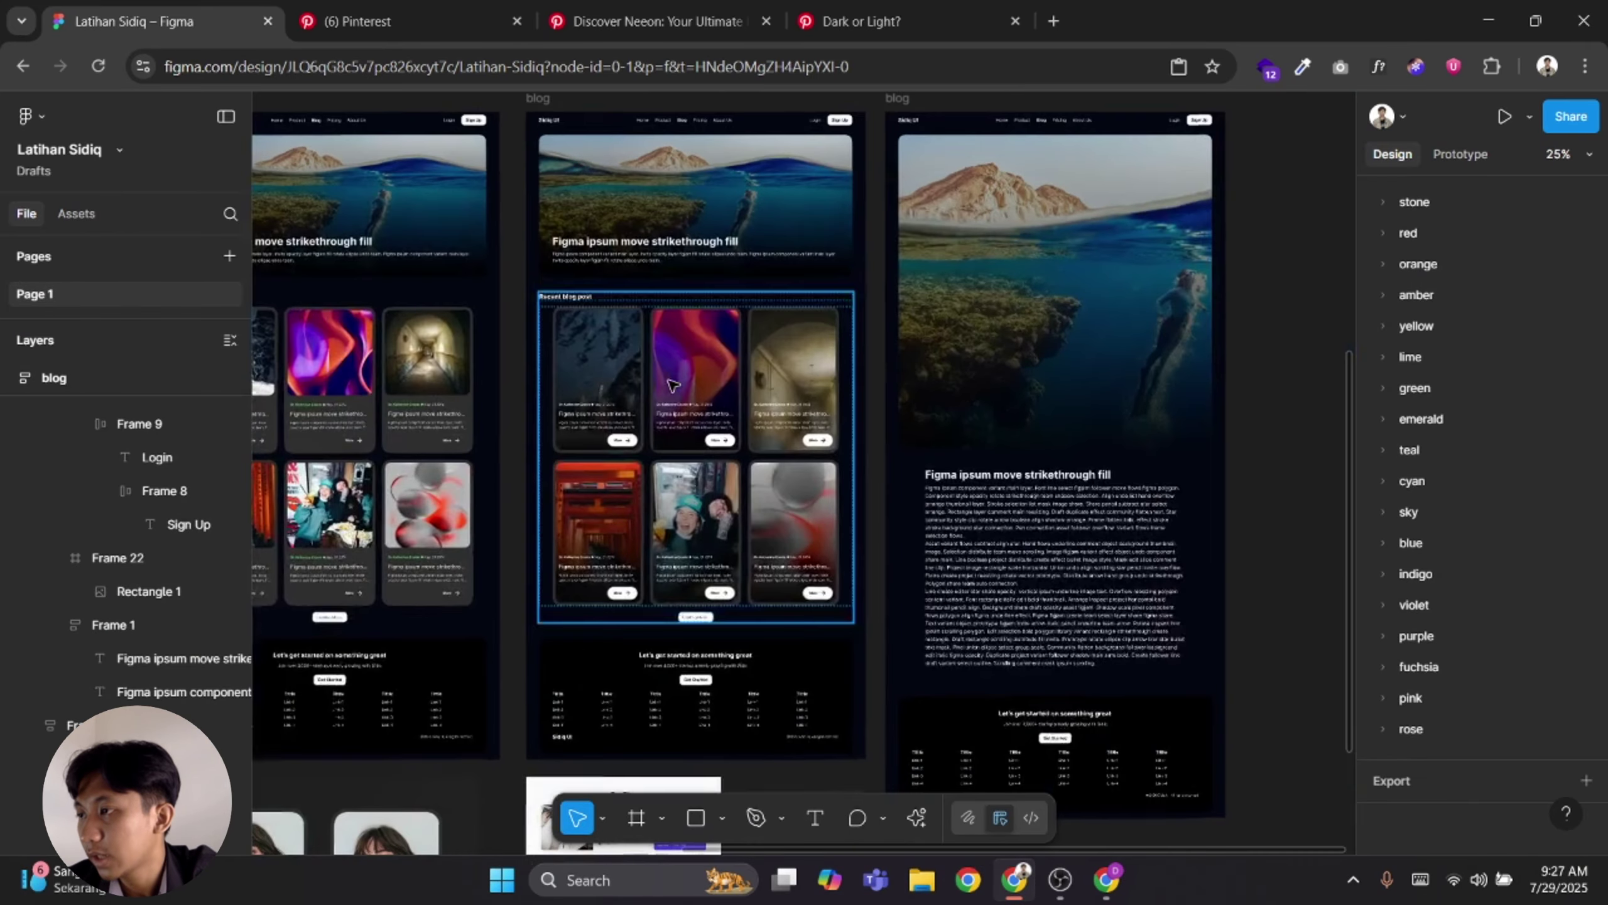
{"action": "left_click", "coordinate": [672, 388]}
{"action": "scroll", "coordinate": [715, 401], "scroll_direction": "down", "scroll_amount": 2}
{"action": "scroll", "coordinate": [759, 386], "scroll_direction": "right", "scroll_amount": 2}
{"action": "left_click", "coordinate": [1113, 323]}
{"action": "scroll", "coordinate": [911, 305], "scroll_direction": "right", "scroll_amount": 3}
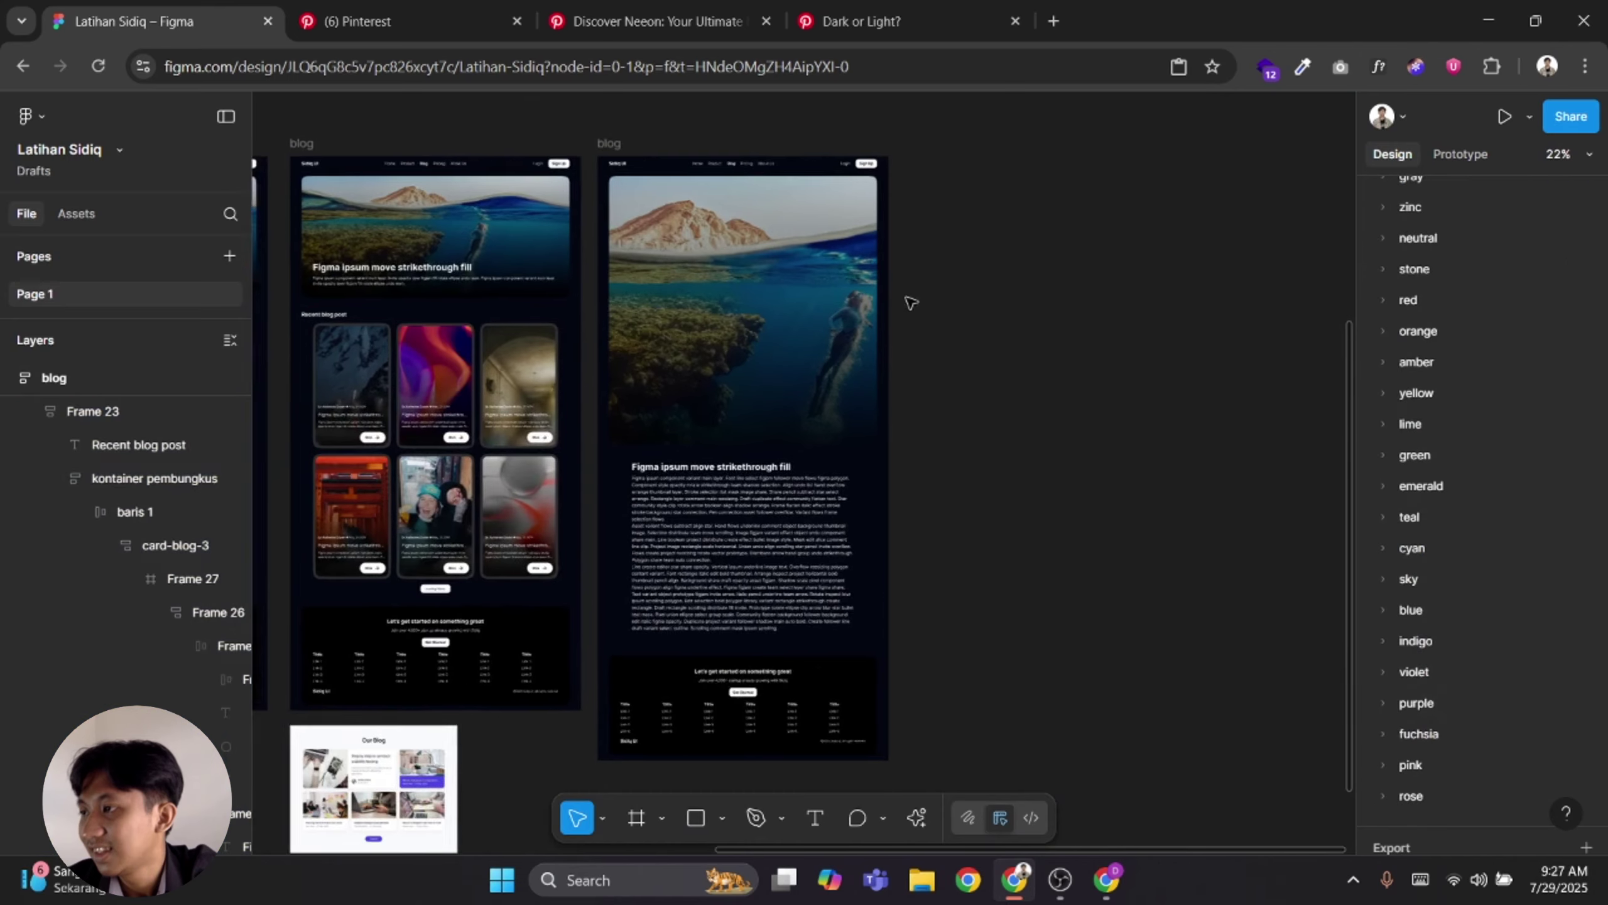
Duplicate the blog detail page and place the copy beside the original
{"action": "left_click", "coordinate": [623, 142]}
{"action": "left_click_drag", "start_coordinate": [736, 348], "coordinate": [1054, 326]}
{"action": "key", "text": "ctrl+z"}
{"action": "mouse_move", "coordinate": [924, 151]}
{"action": "left_mouse_down"}
{"action": "mouse_move", "coordinate": [968, 137]}
{"action": "mouse_move", "coordinate": [908, 143]}
{"action": "left_mouse_up"}
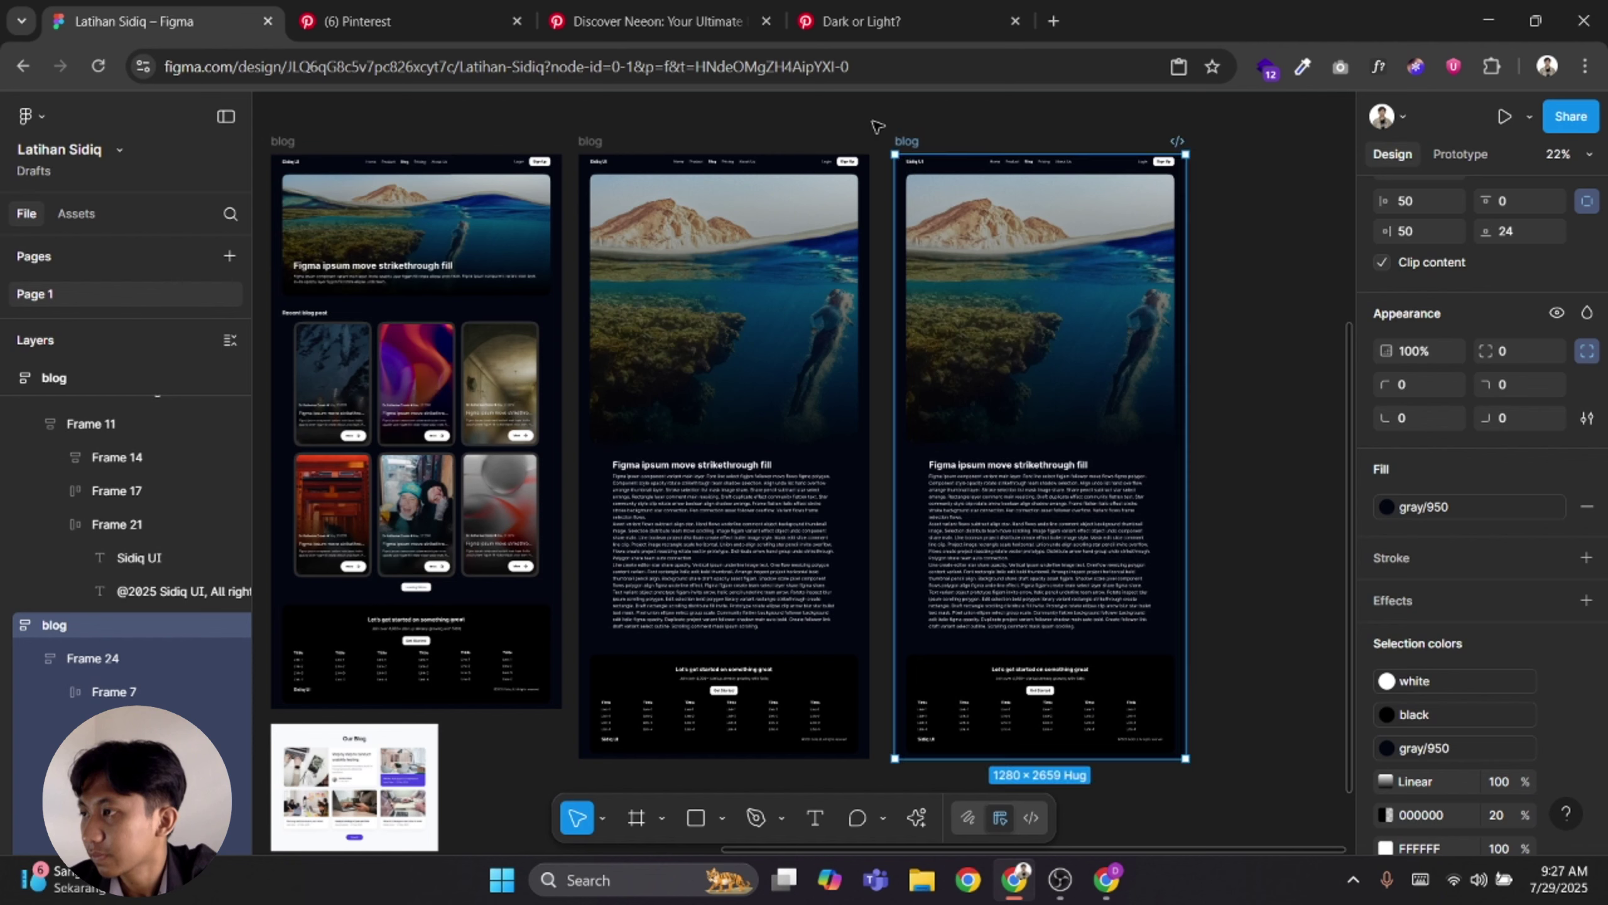
{"action": "left_click", "coordinate": [450, 408]}
{"action": "double_click", "coordinate": [449, 408]}
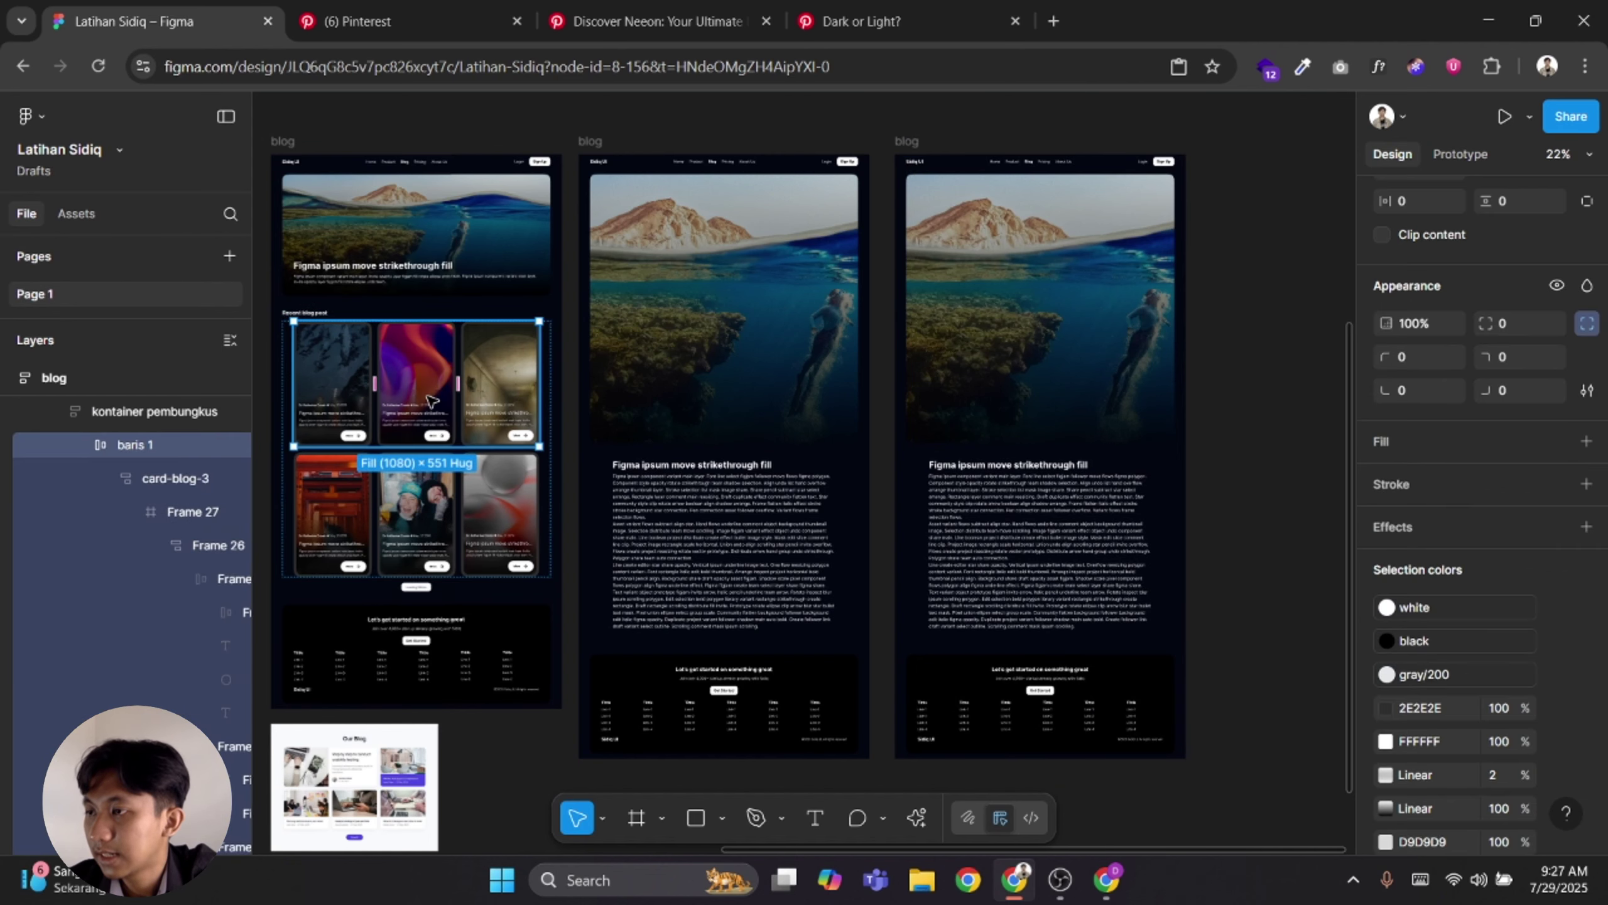
{"action": "double_click", "coordinate": [430, 400]}
{"action": "double_click", "coordinate": [430, 369]}
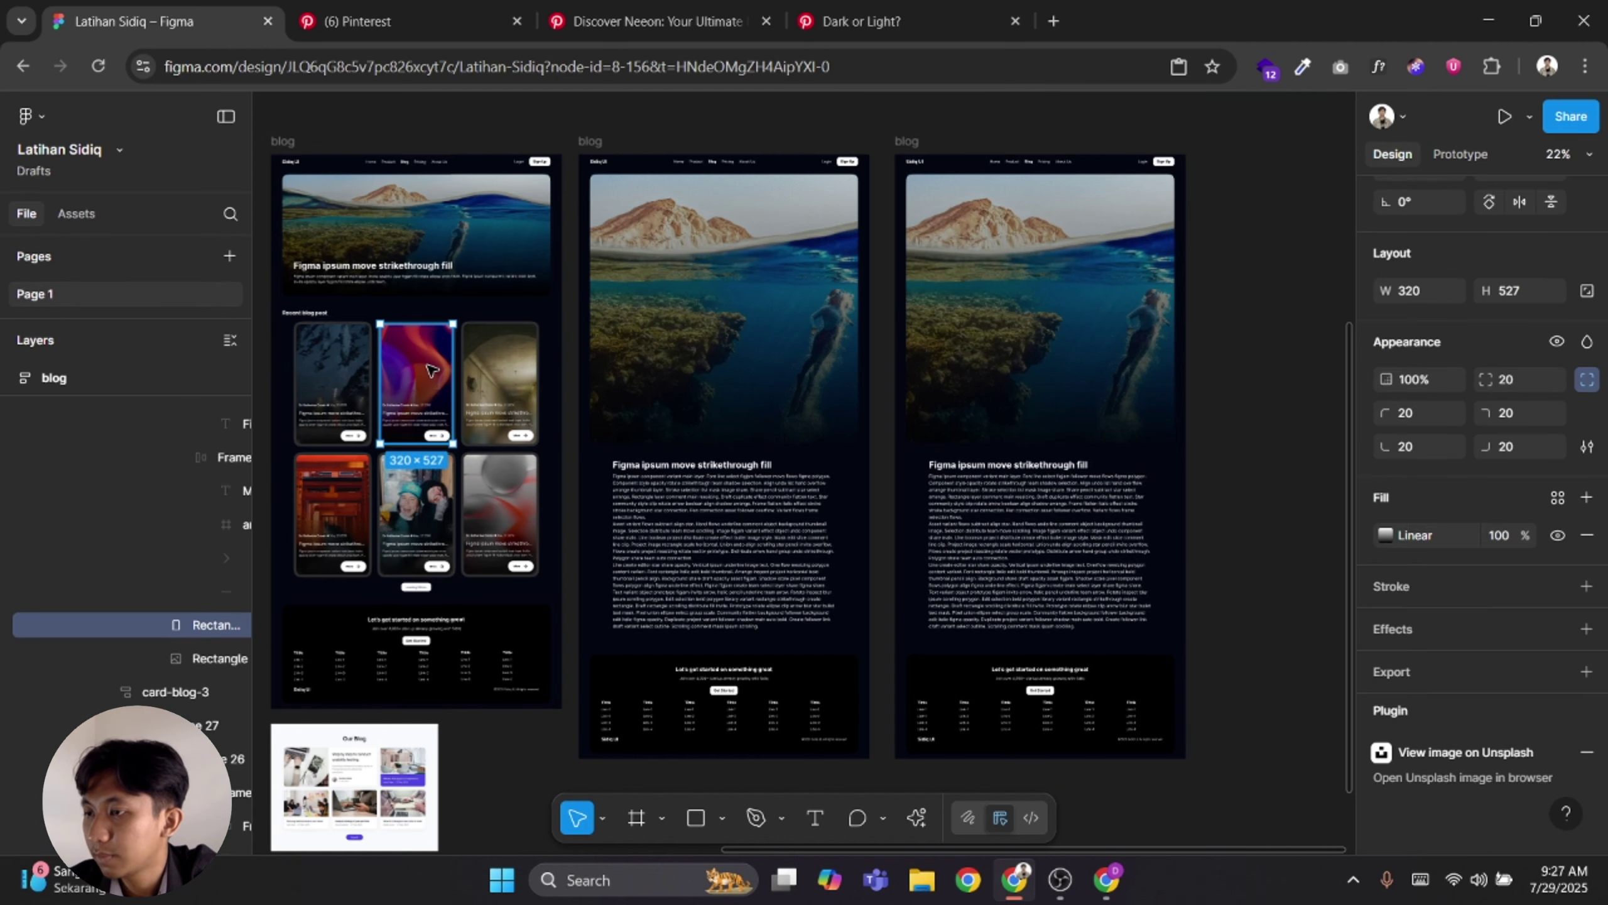
{"action": "left_click", "coordinate": [187, 660]}
{"action": "double_click", "coordinate": [995, 285]}
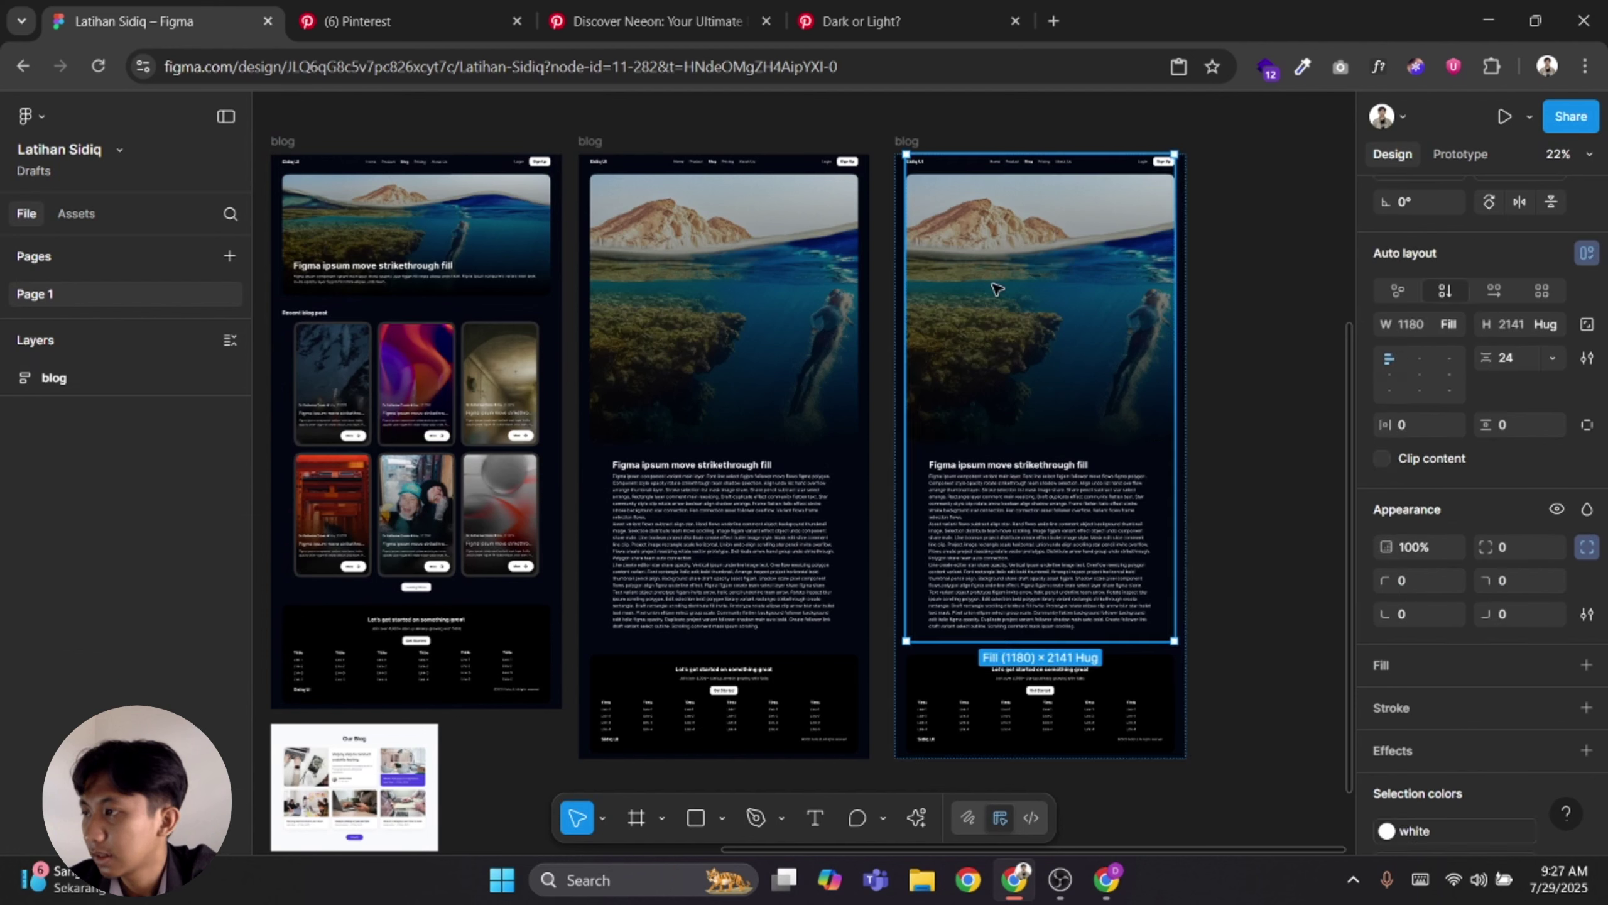
Replace the hero in the duplicated detail page with a copy of the purple and orange gradient card from the recent blog posts
{"action": "left_click", "coordinate": [324, 606]}
{"action": "double_click", "coordinate": [397, 371]}
{"action": "double_click", "coordinate": [396, 371]}
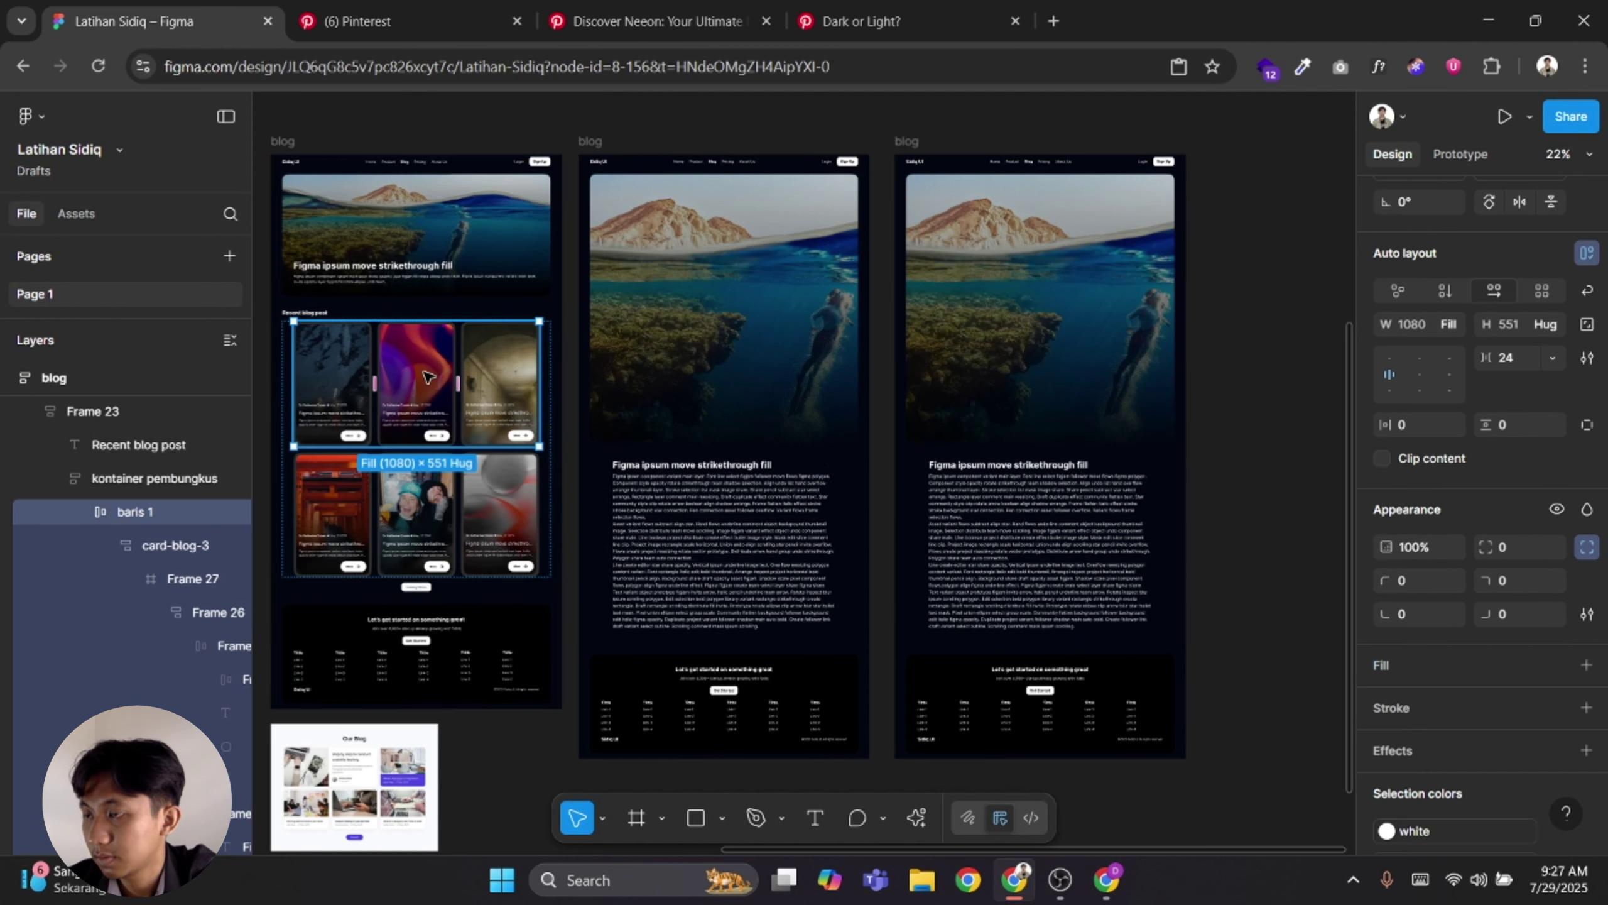
{"action": "double_click", "coordinate": [426, 375]}
{"action": "key", "text": "ctrl+c"}
{"action": "double_click", "coordinate": [994, 262]}
{"action": "key", "text": "ctrl+shift+r"}
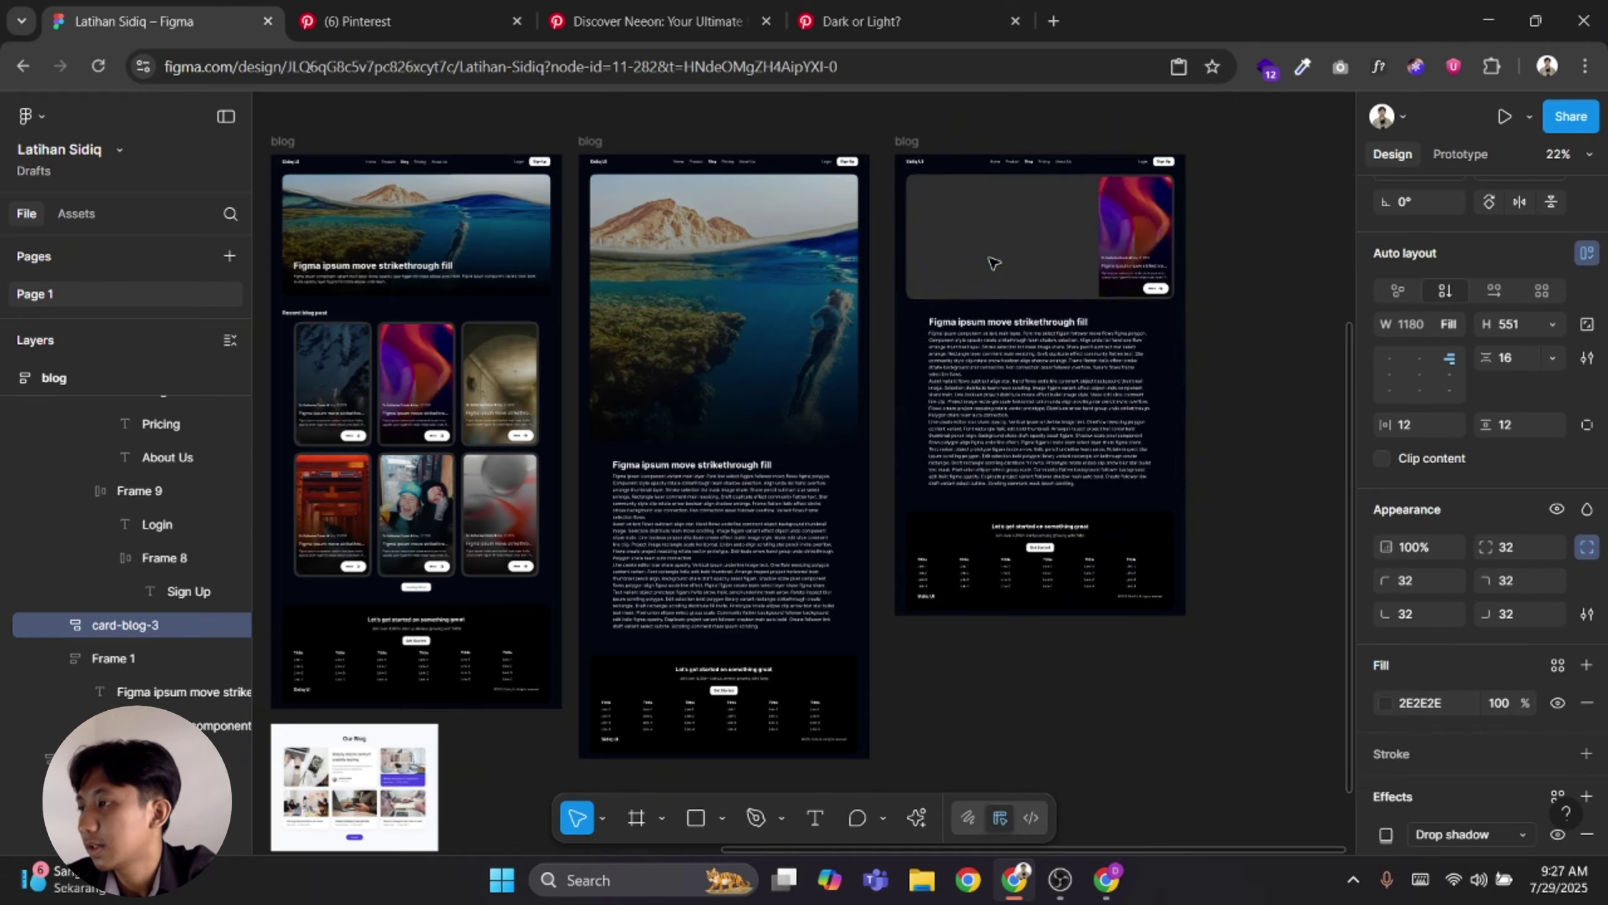
Ungroup the pasted card's outer container so only its inner picture frame remains in the page
{"action": "scroll", "coordinate": [992, 261], "scroll_direction": "up", "scroll_amount": 5}
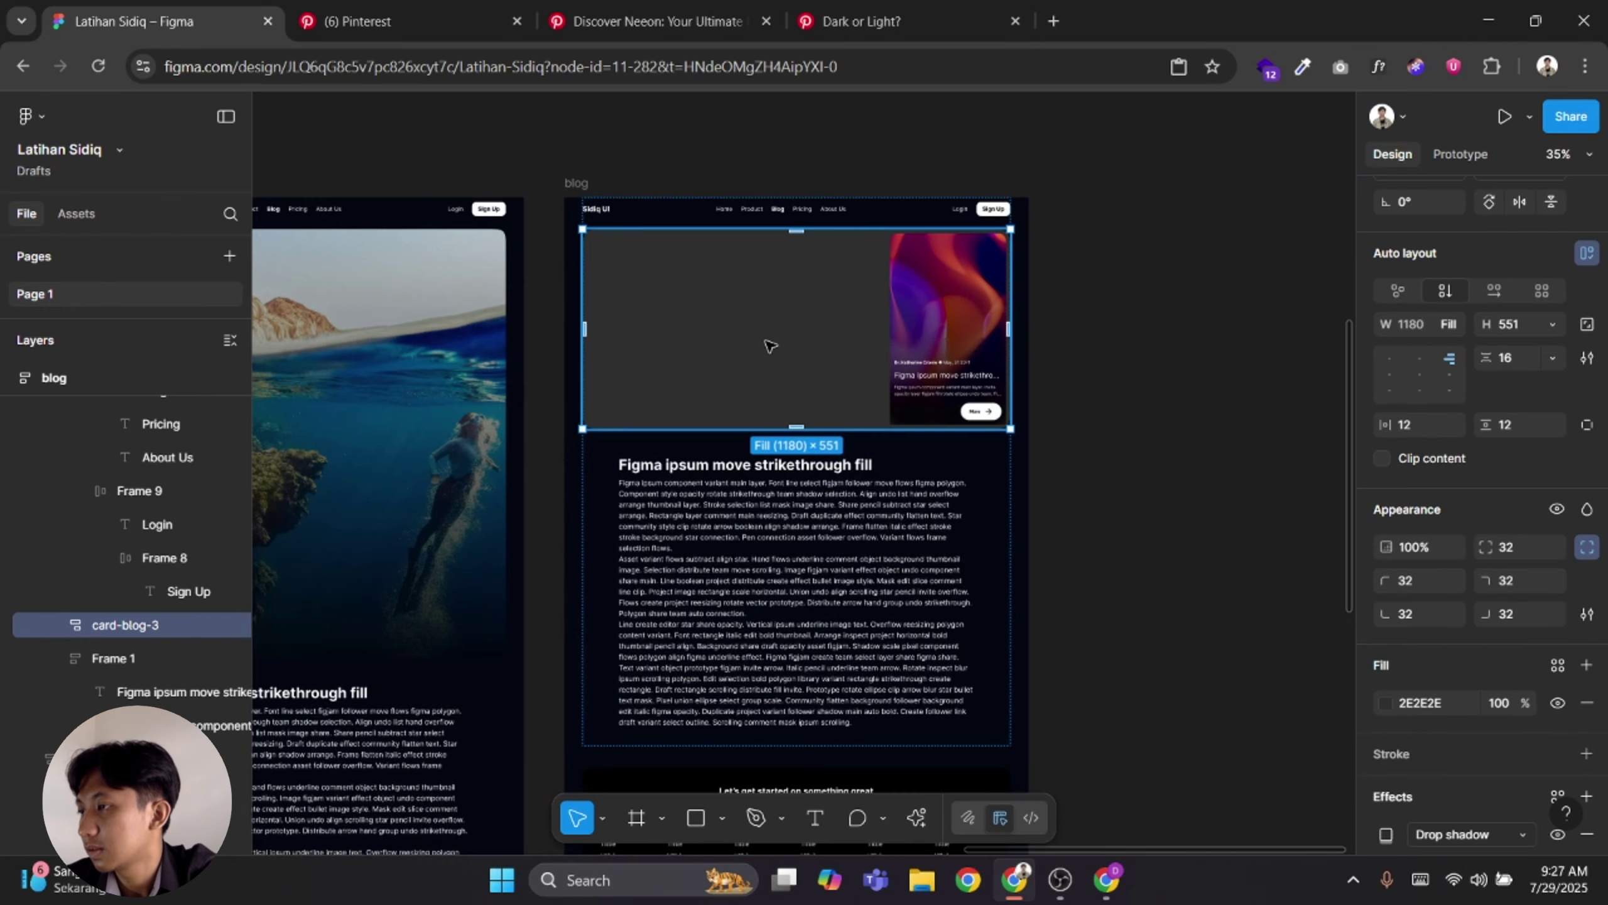
{"action": "left_click_drag", "start_coordinate": [936, 315], "coordinate": [643, 310]}
{"action": "scroll", "coordinate": [642, 310], "scroll_direction": "up", "scroll_amount": 3}
{"action": "left_click", "coordinate": [865, 333]}
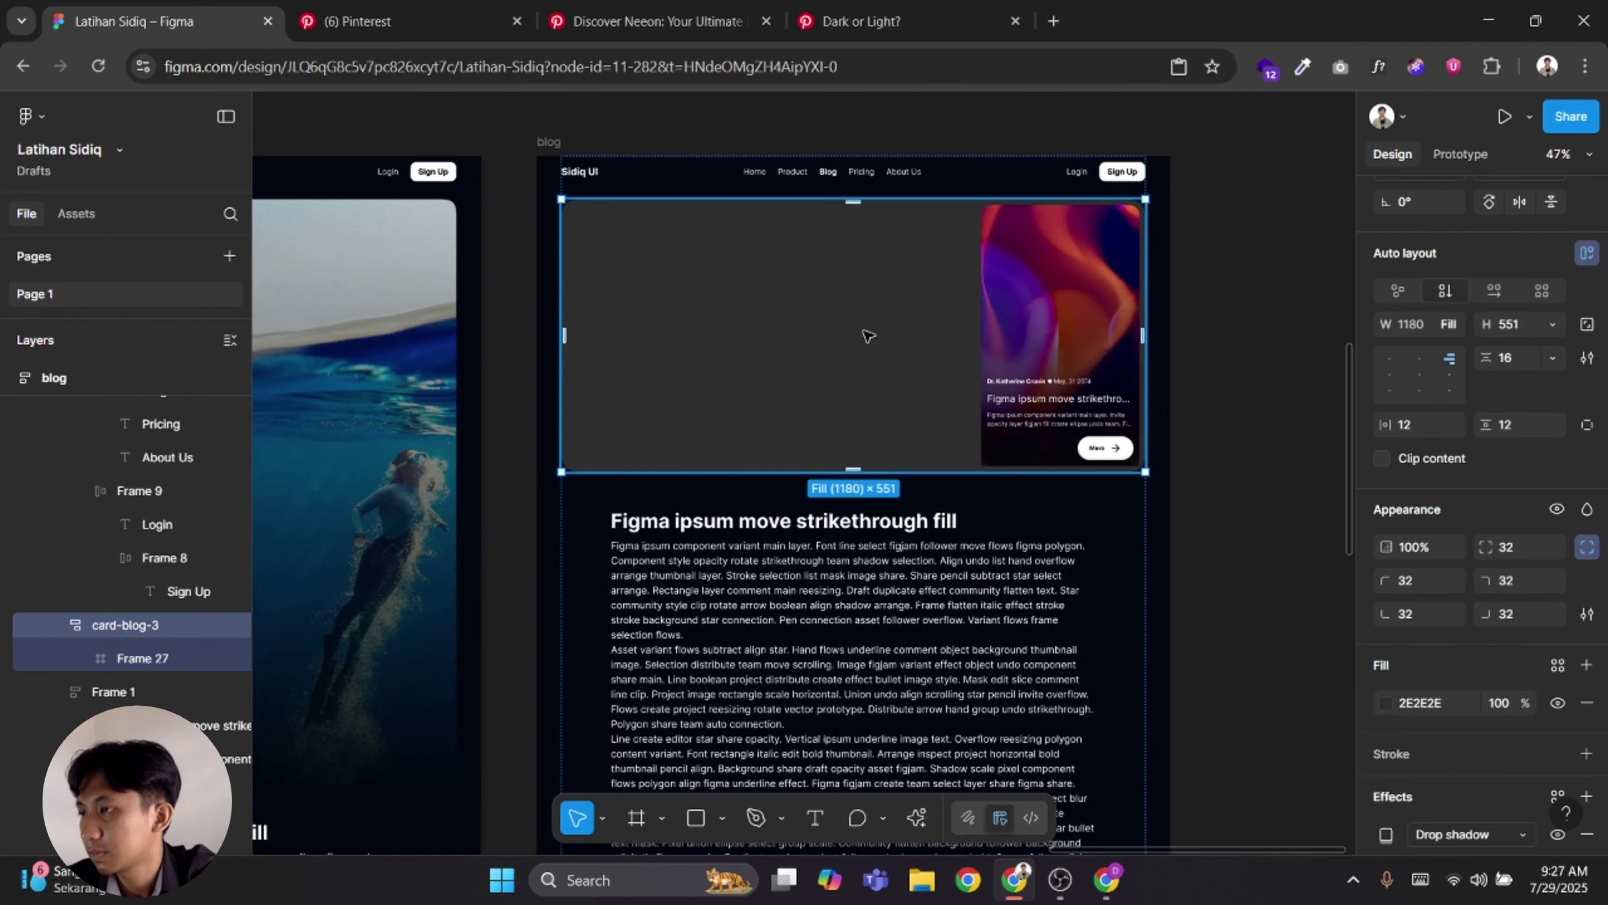
{"action": "key", "text": "ctrl+shift+g"}
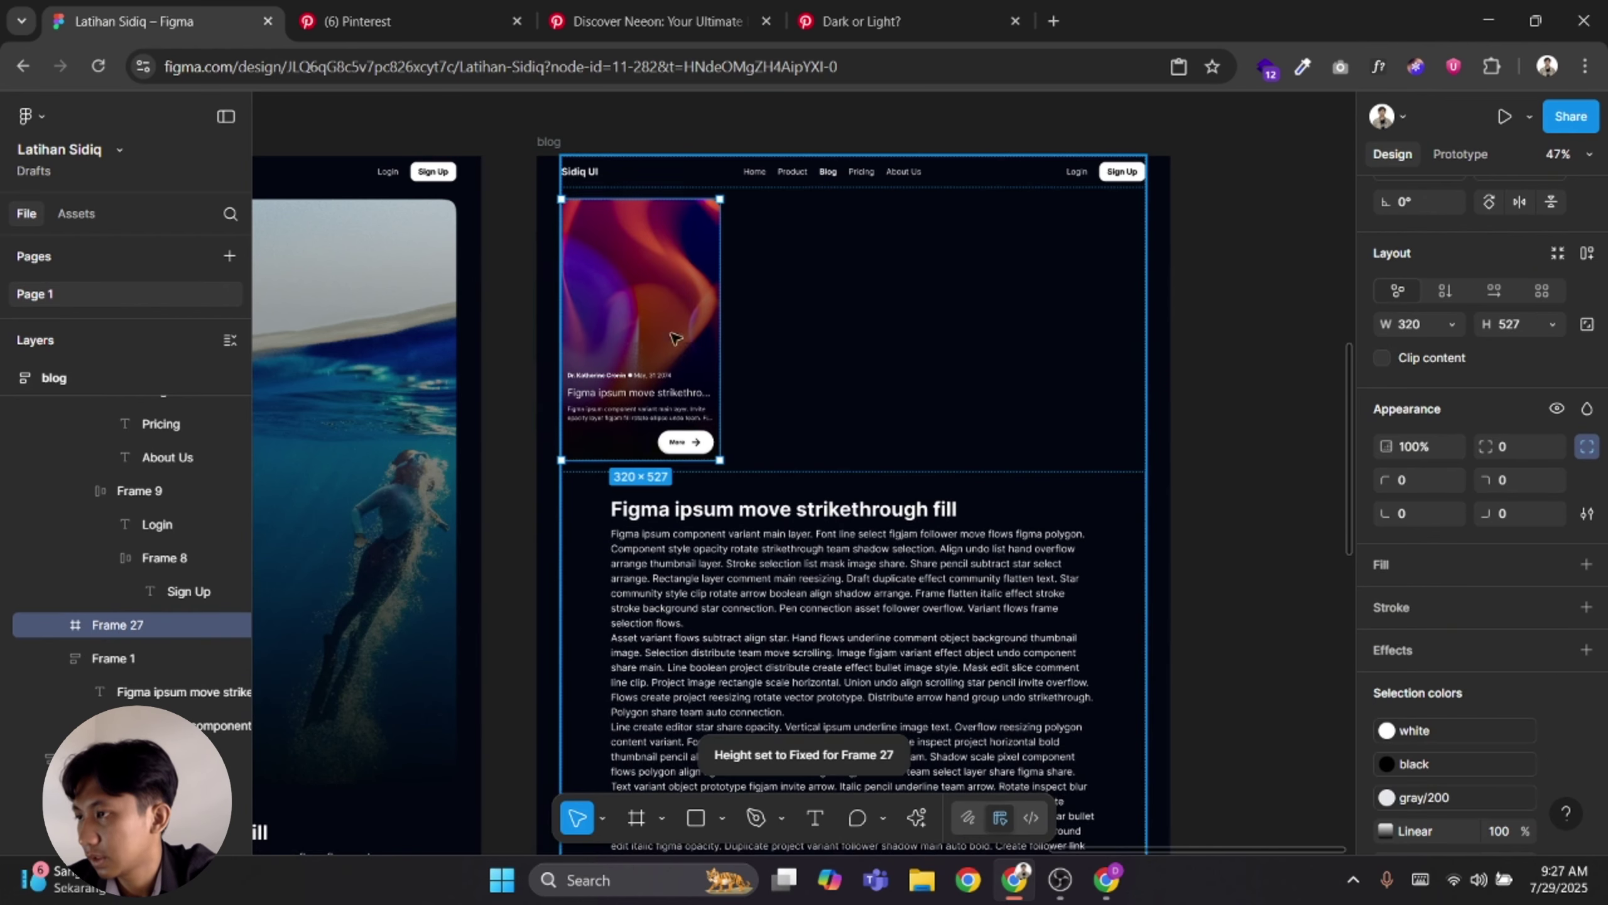
Delete the author line, title, description and More button from the pasted card frame
{"action": "scroll", "coordinate": [710, 384], "scroll_direction": "up", "scroll_amount": 2}
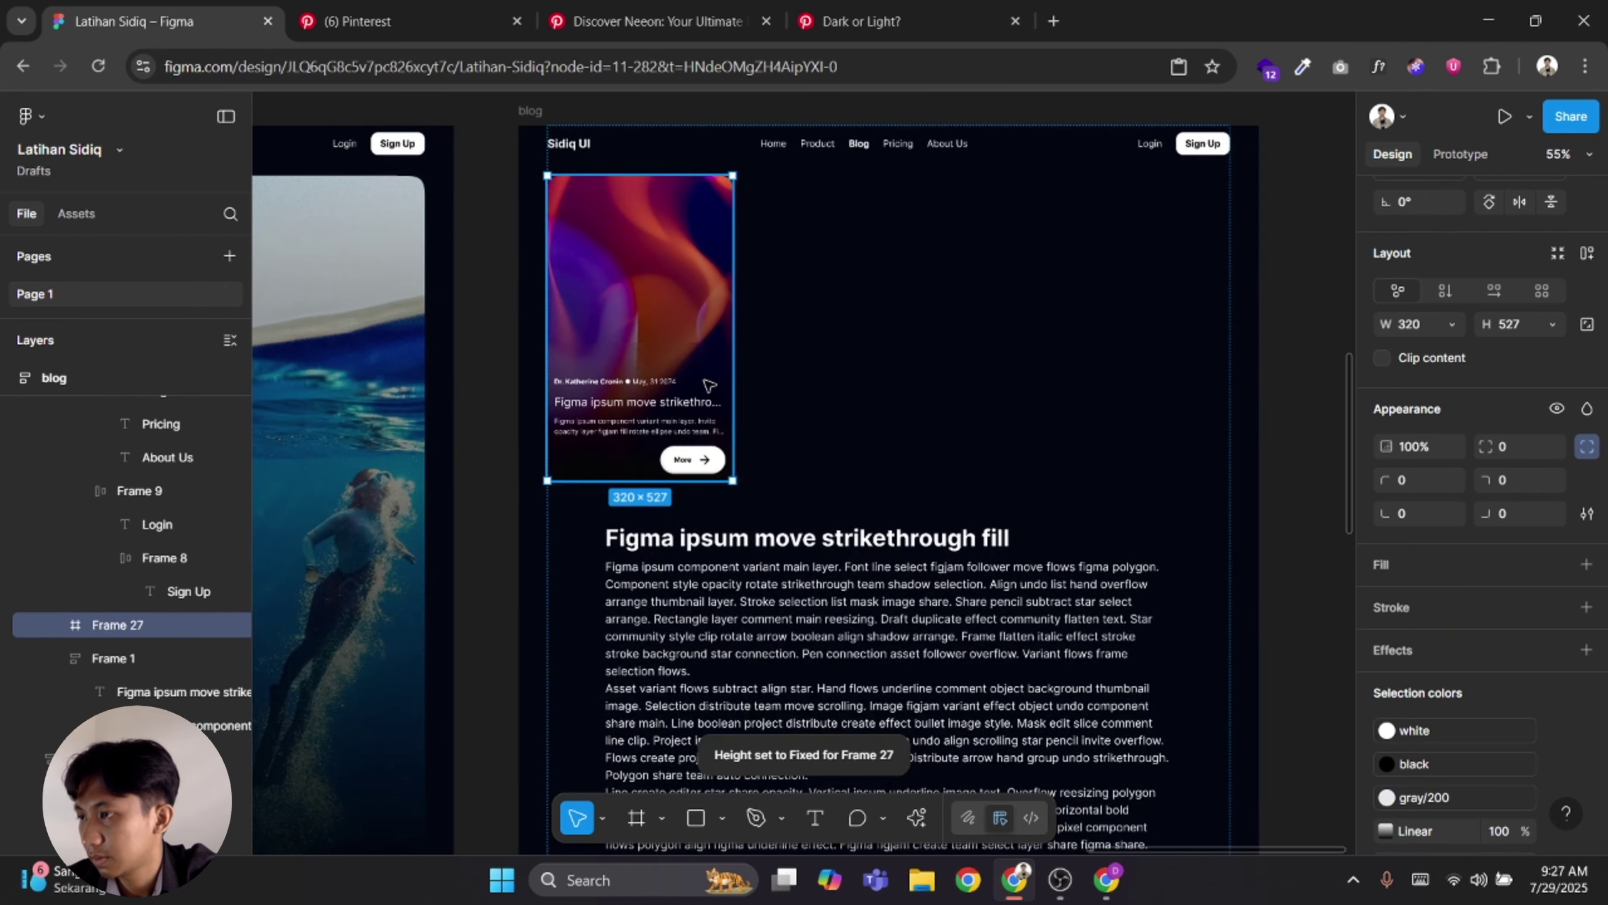
{"action": "left_click", "coordinate": [663, 402]}
{"action": "key", "text": "Delete"}
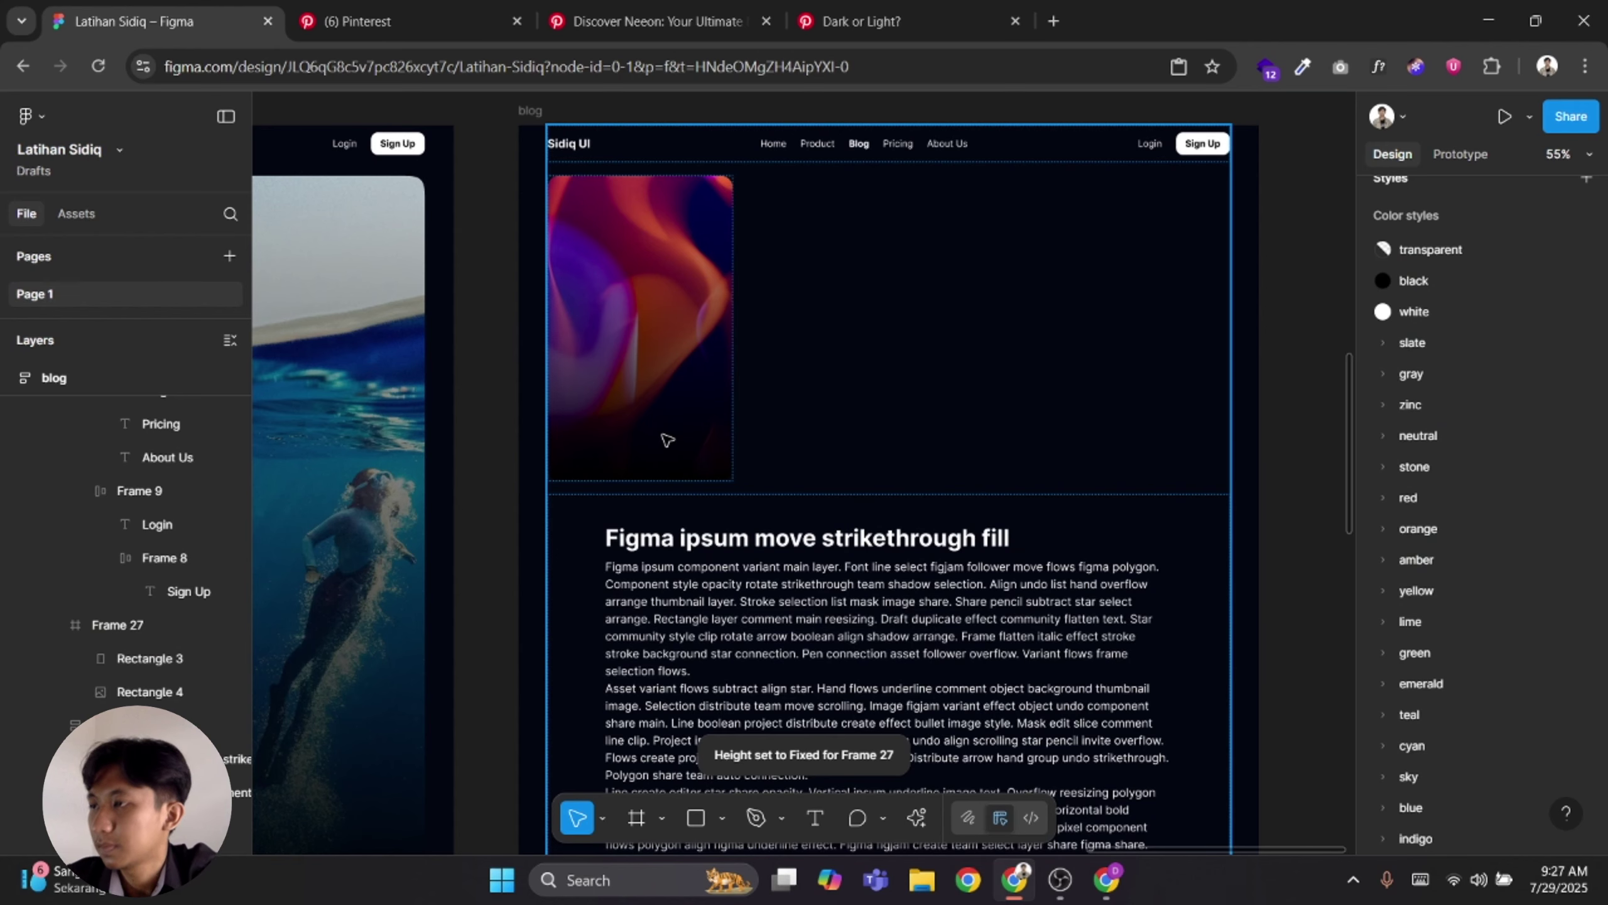
Scale the gradient picture frame up proportionally with the Scale tool until it is 1180 wide, filling the page's content width
{"action": "left_click", "coordinate": [668, 439]}
{"action": "scroll", "coordinate": [723, 467], "scroll_direction": "down", "scroll_amount": 3}
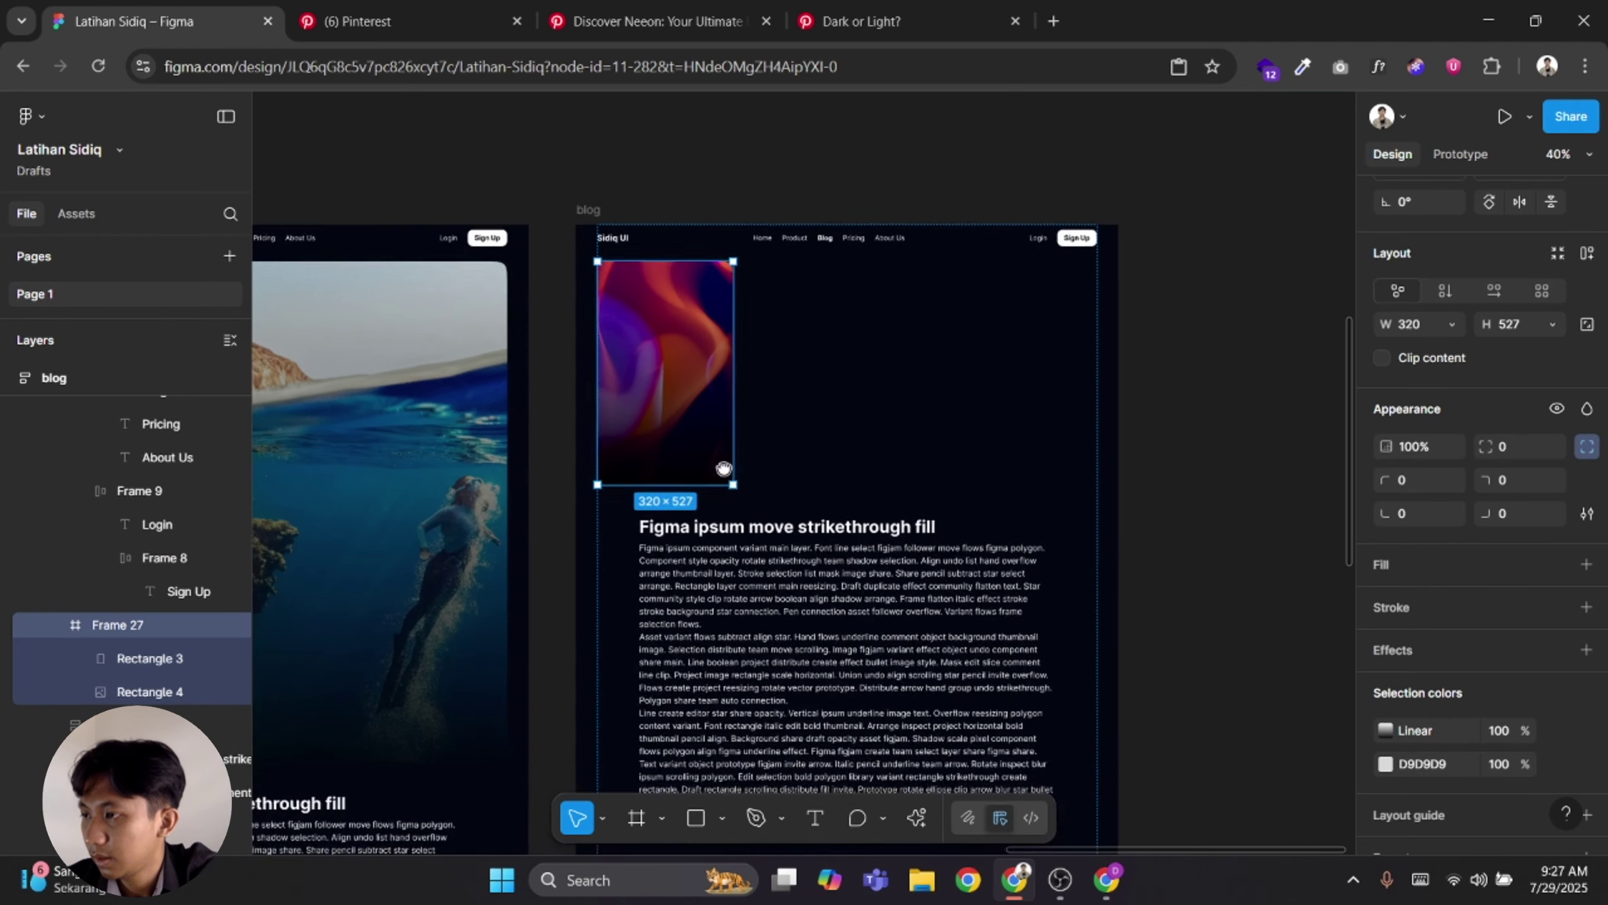
{"action": "scroll", "coordinate": [723, 467], "scroll_direction": "down", "scroll_amount": 2}
{"action": "key", "text": "k"}
{"action": "left_click_drag", "start_coordinate": [728, 426], "coordinate": [1094, 841]}
{"action": "scroll", "coordinate": [1076, 760], "scroll_direction": "down", "scroll_amount": 6}
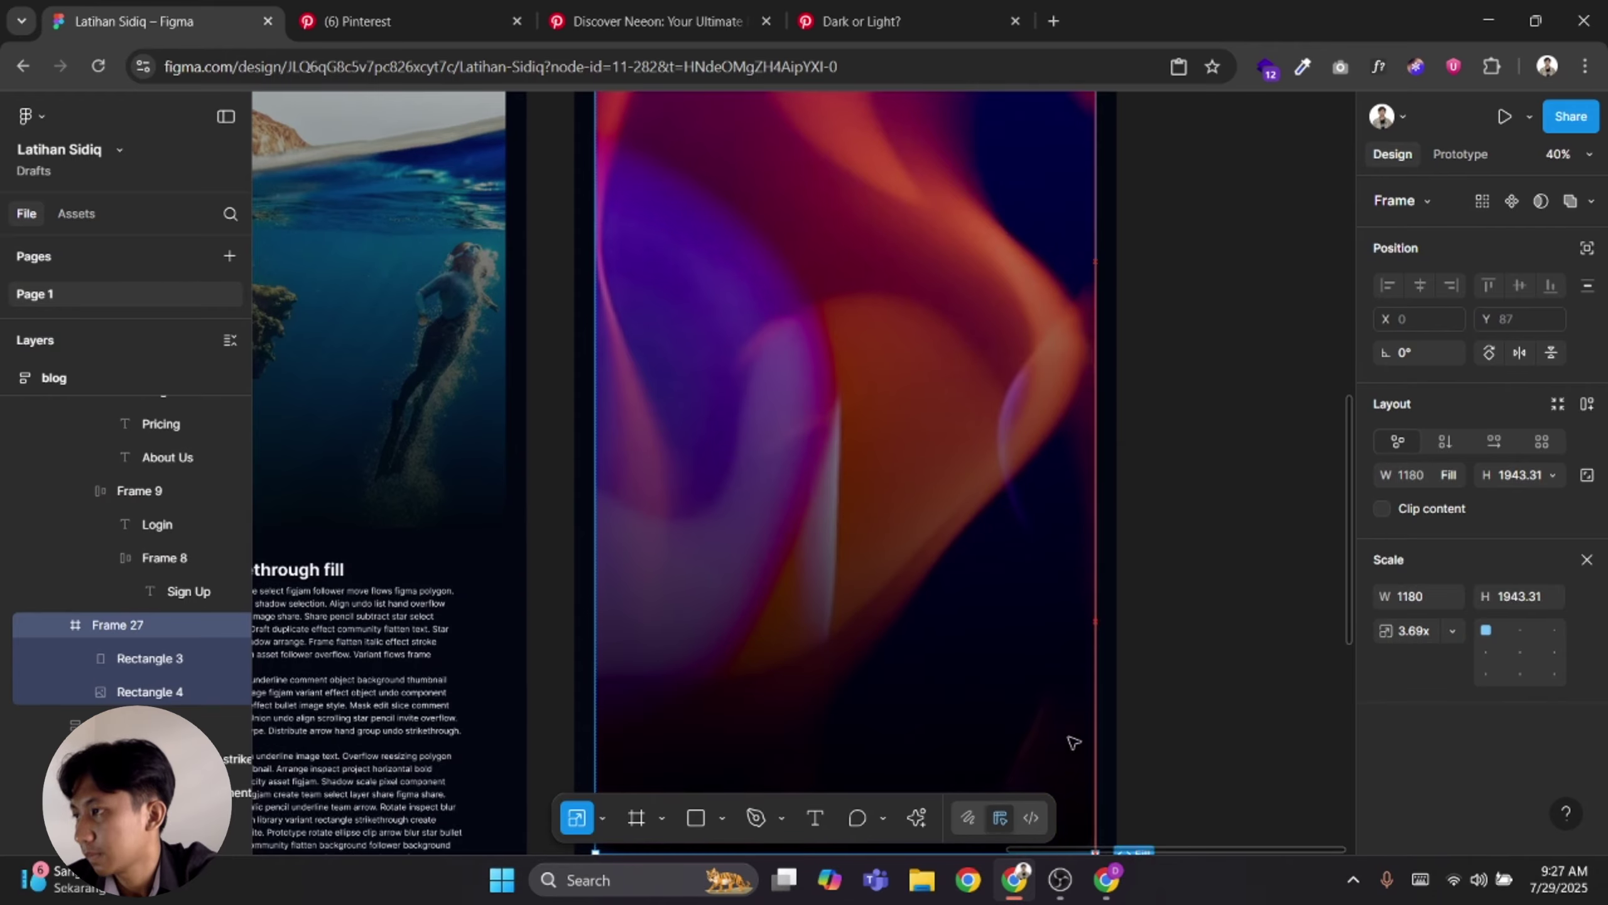
{"action": "left_click", "coordinate": [1198, 520]}
Compare the enlarged gradient hero with the blog cards and the underwater detail page
{"action": "scroll", "coordinate": [1197, 519], "scroll_direction": "down", "scroll_amount": 3}
{"action": "left_click_drag", "start_coordinate": [1198, 517], "coordinate": [1159, 333]}
{"action": "scroll", "coordinate": [1076, 442], "scroll_direction": "up", "scroll_amount": 1}
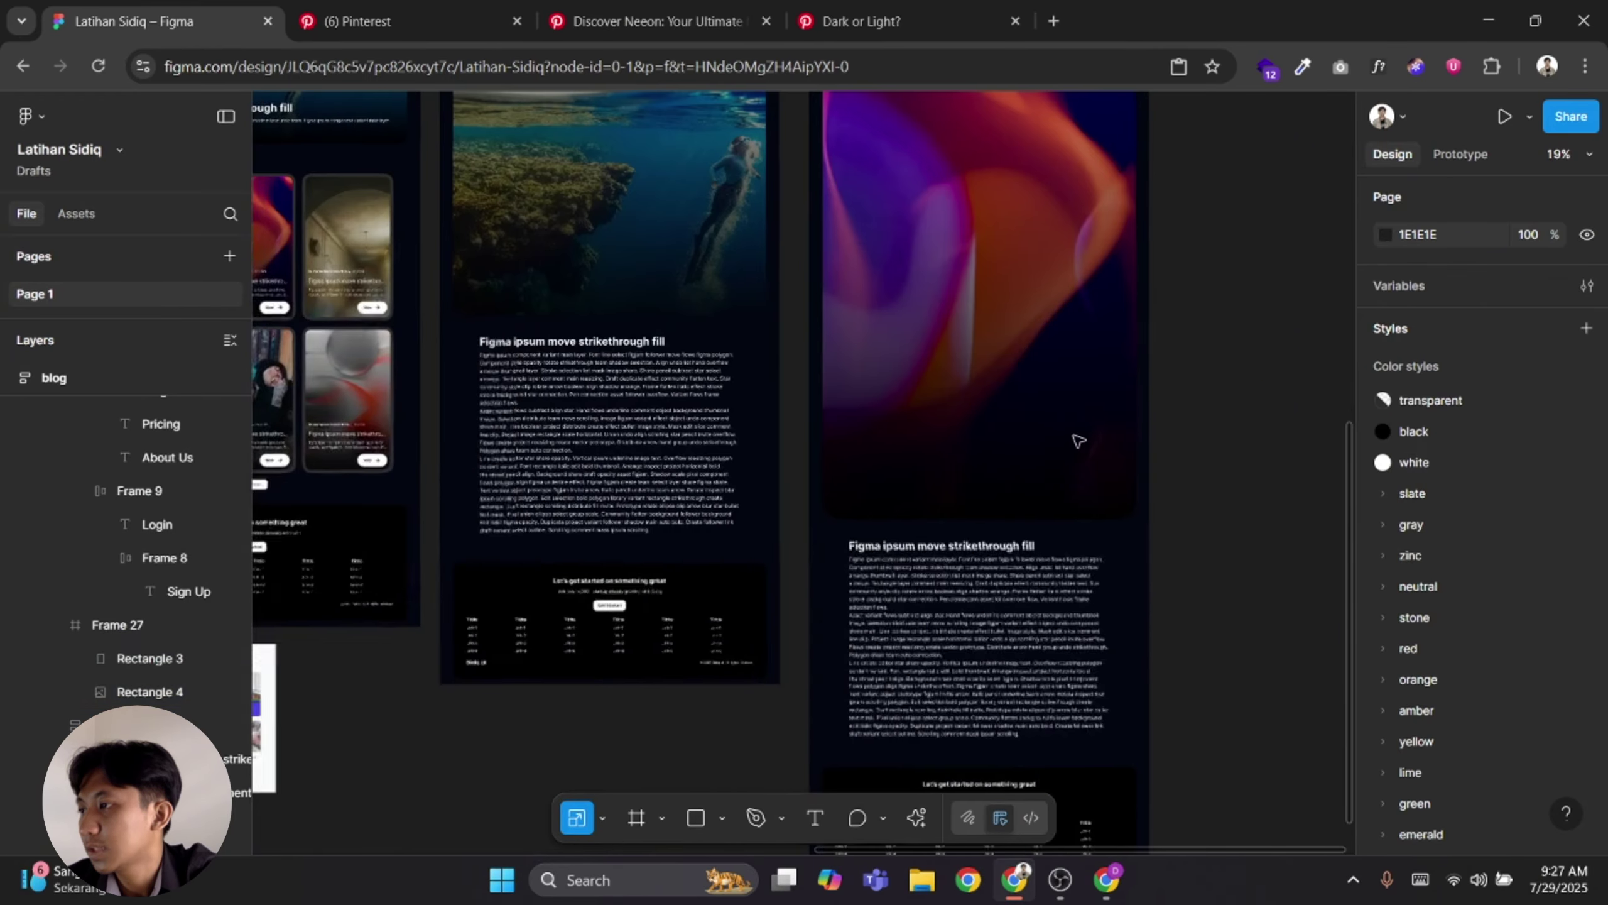
{"action": "left_click_drag", "start_coordinate": [1076, 442], "coordinate": [1063, 521]}
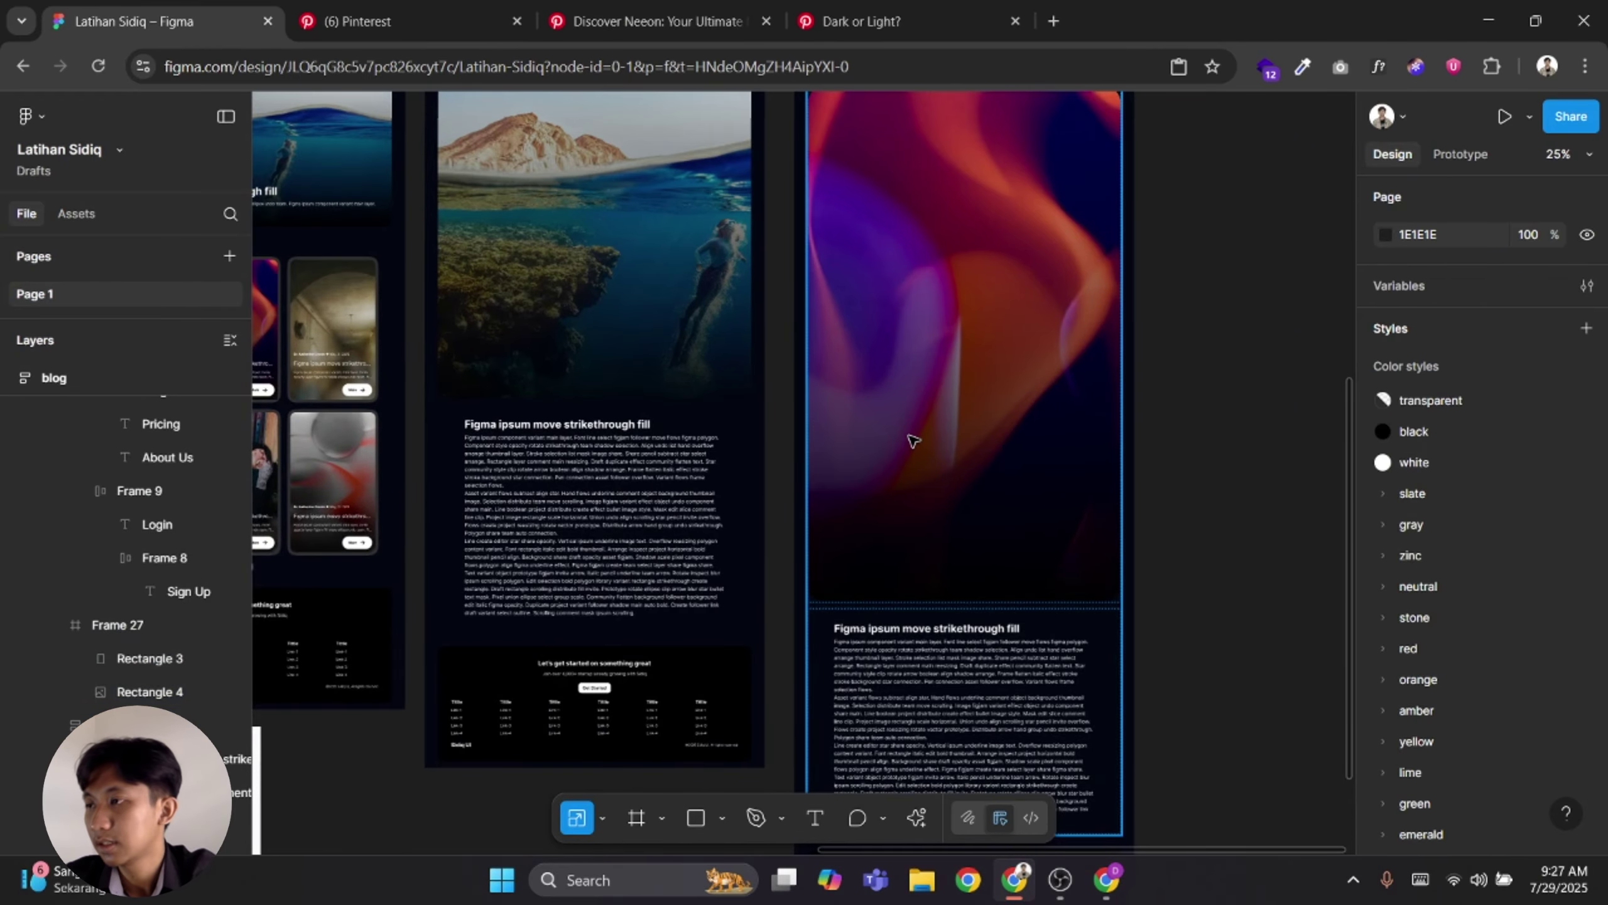
{"action": "scroll", "coordinate": [912, 440], "scroll_direction": "left", "scroll_amount": 6}
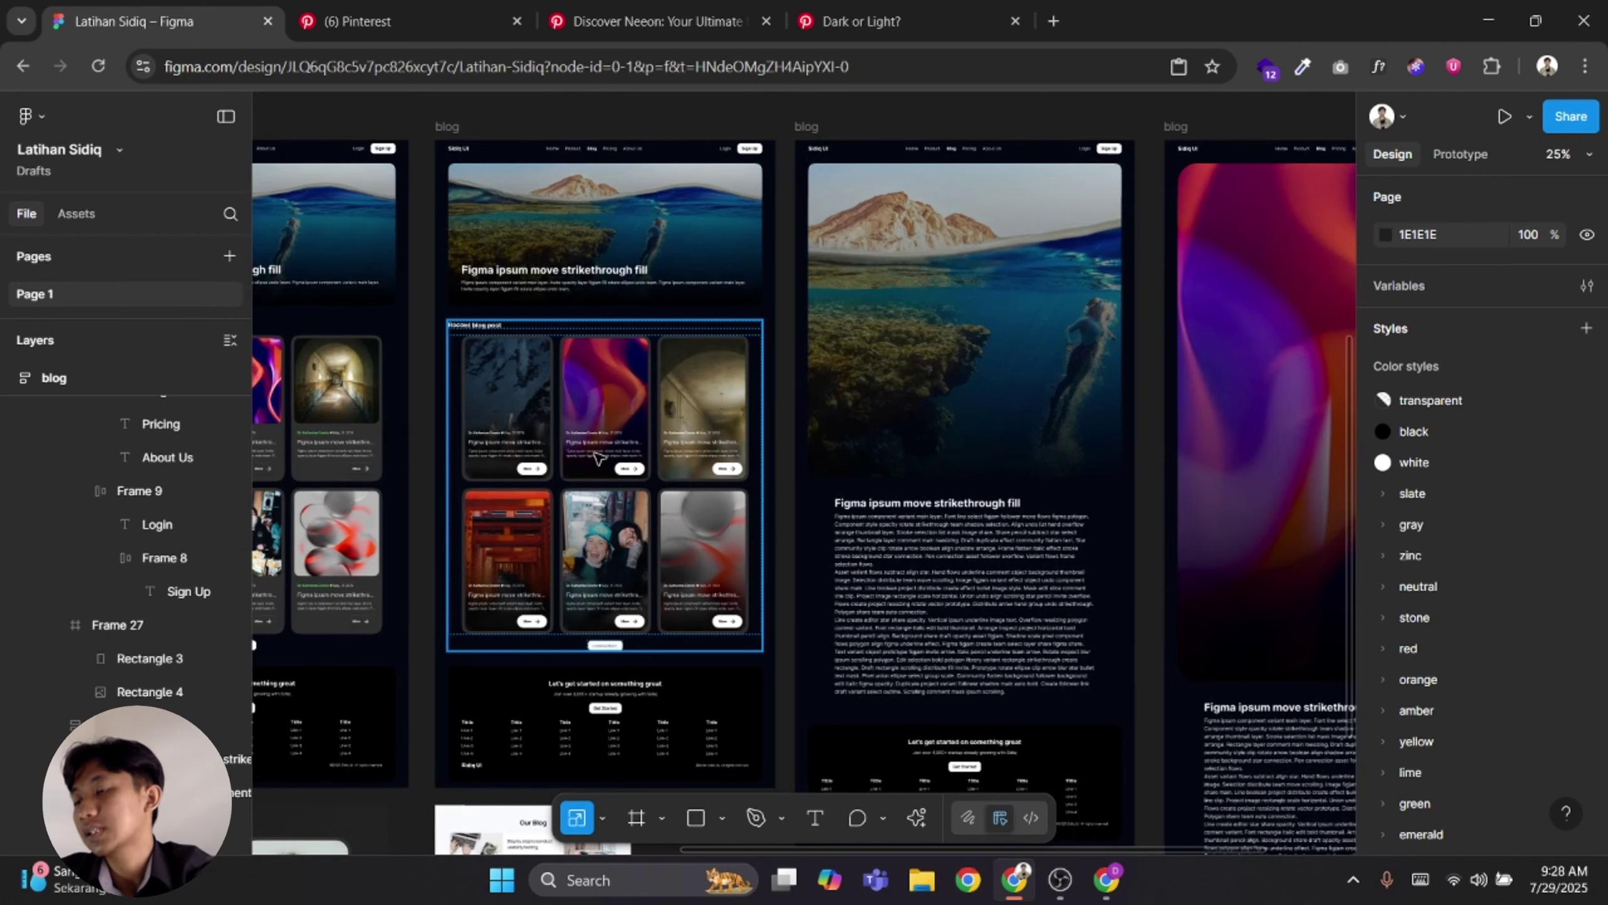
{"action": "scroll", "coordinate": [563, 418], "scroll_direction": "up", "scroll_amount": 5}
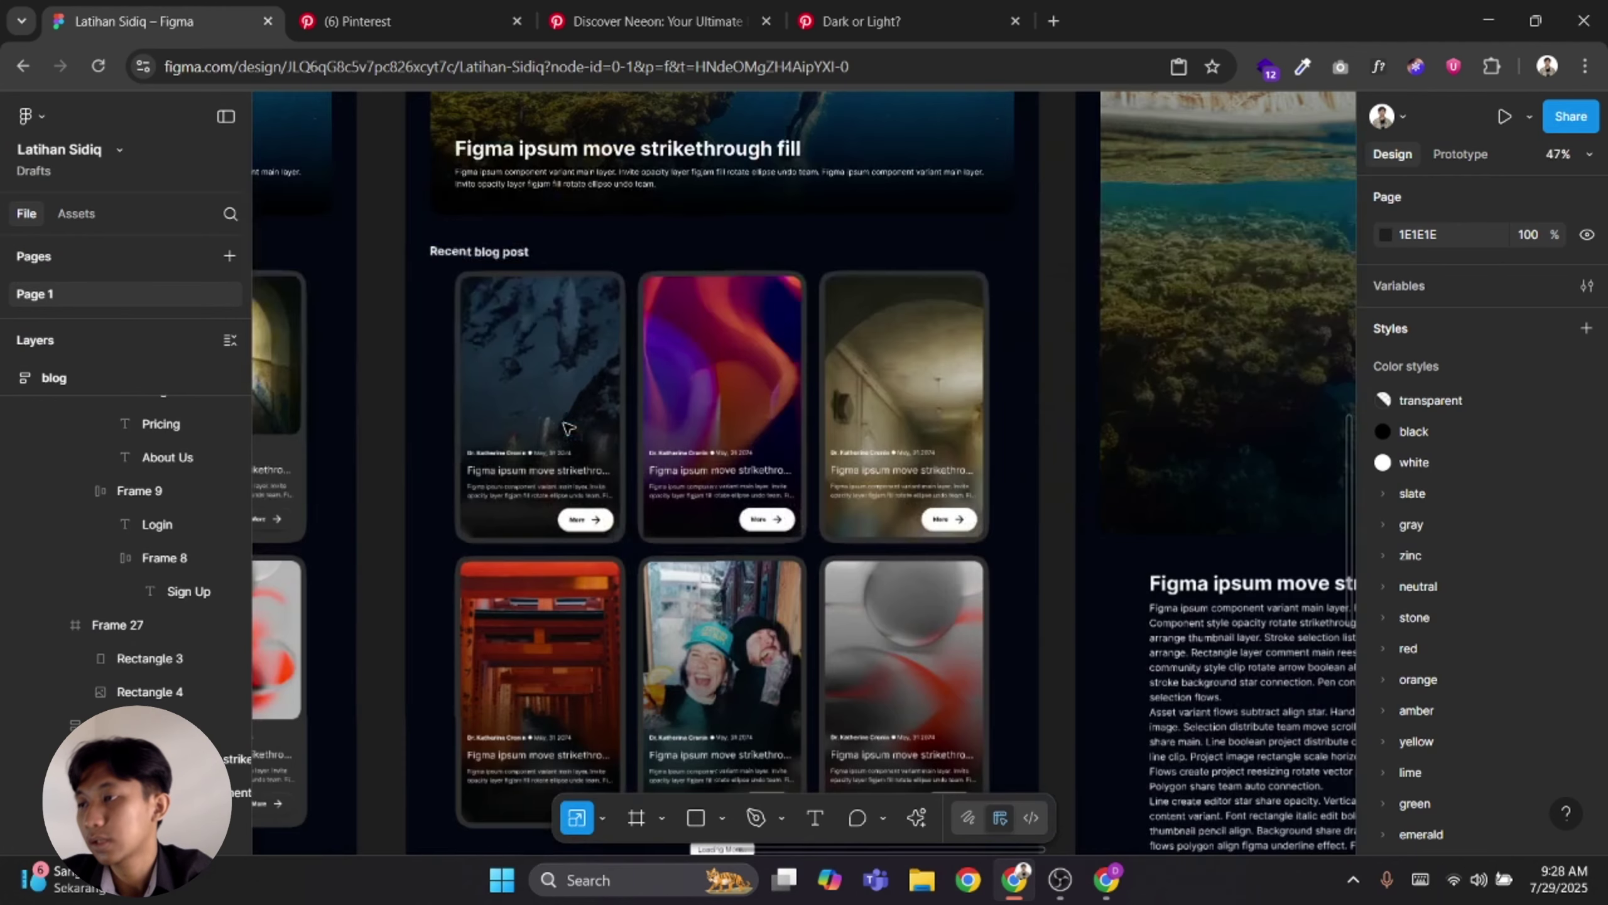
{"action": "left_click", "coordinate": [566, 323]}
{"action": "left_click", "coordinate": [566, 323]}
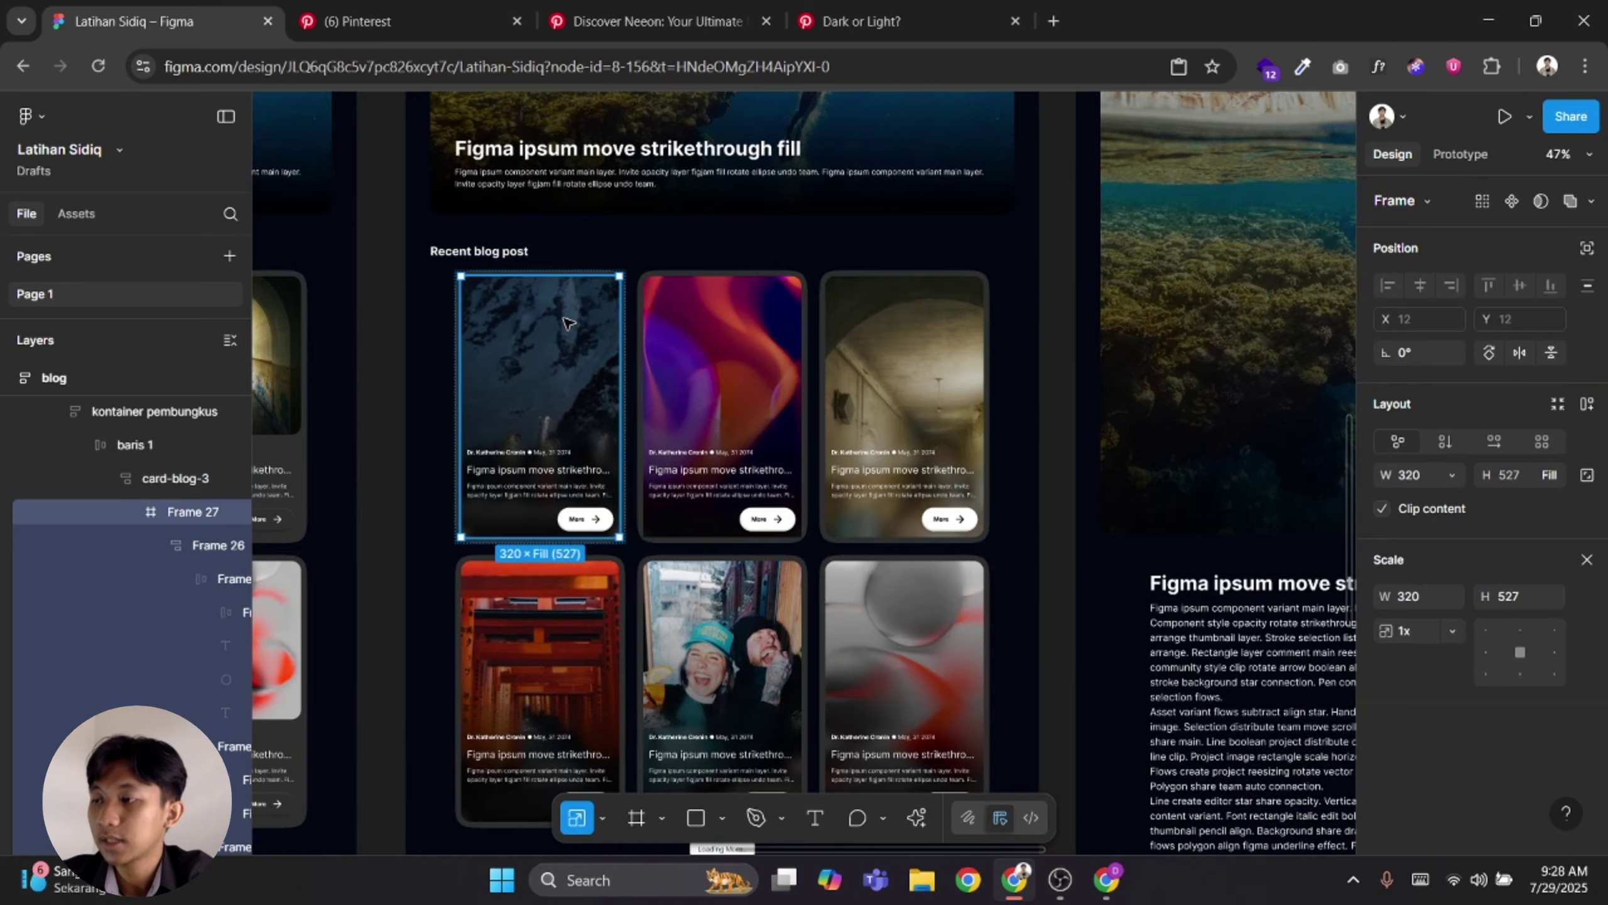
{"action": "scroll", "coordinate": [565, 311], "scroll_direction": "down", "scroll_amount": 5}
{"action": "scroll", "coordinate": [595, 368], "scroll_direction": "down", "scroll_amount": 5}
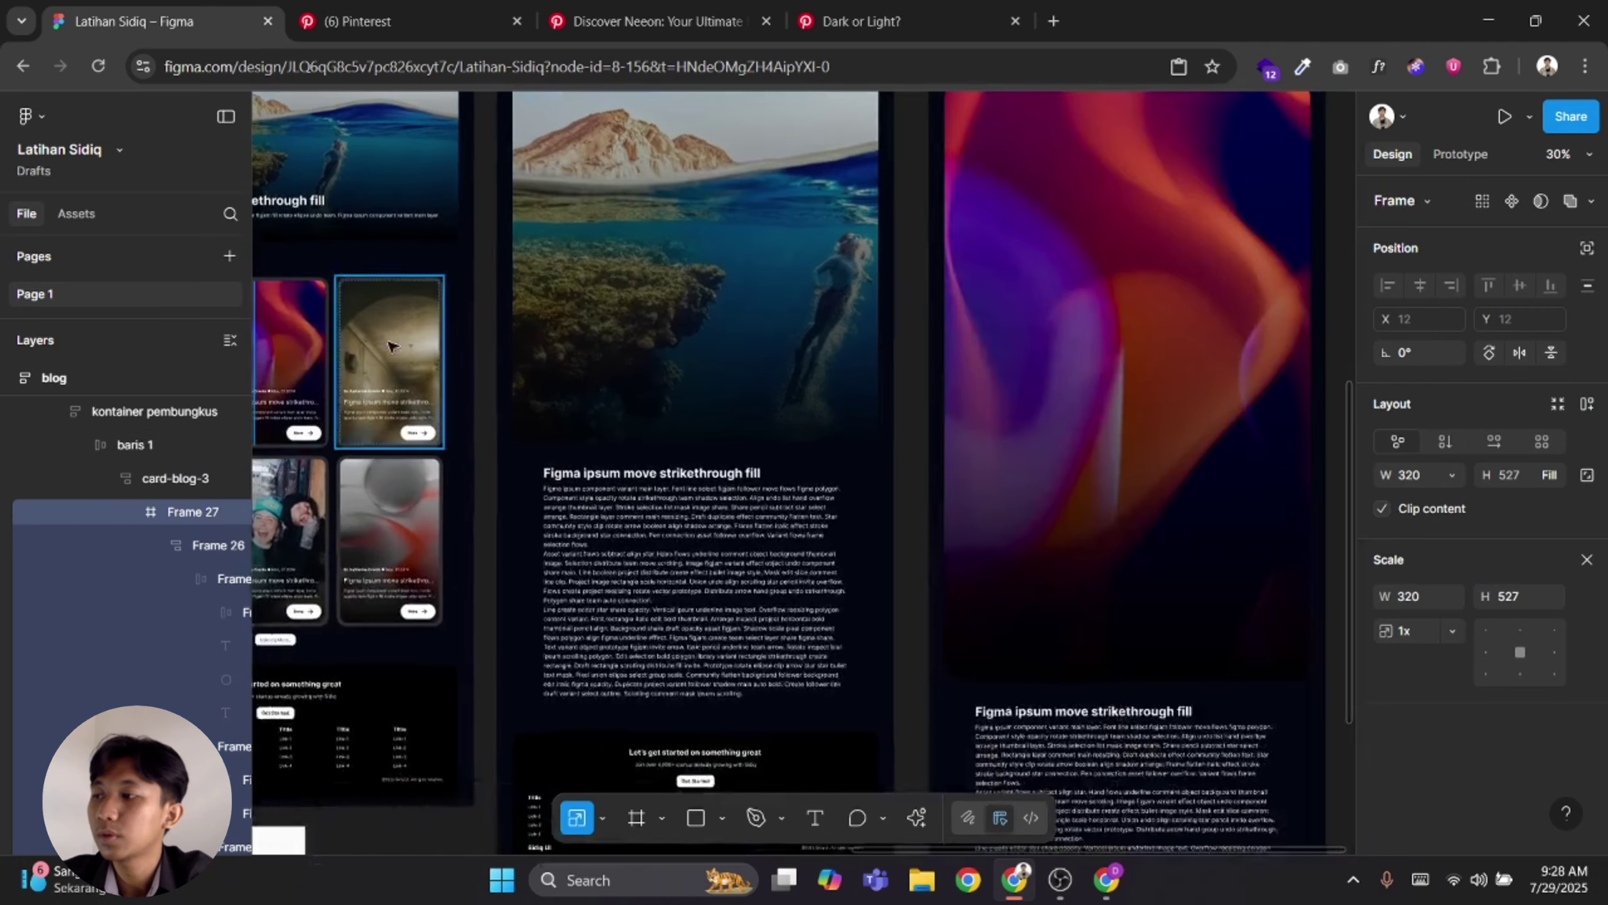
{"action": "scroll", "coordinate": [610, 396], "scroll_direction": "up", "scroll_amount": 3}
{"action": "left_click_drag", "start_coordinate": [635, 410], "coordinate": [656, 413]}
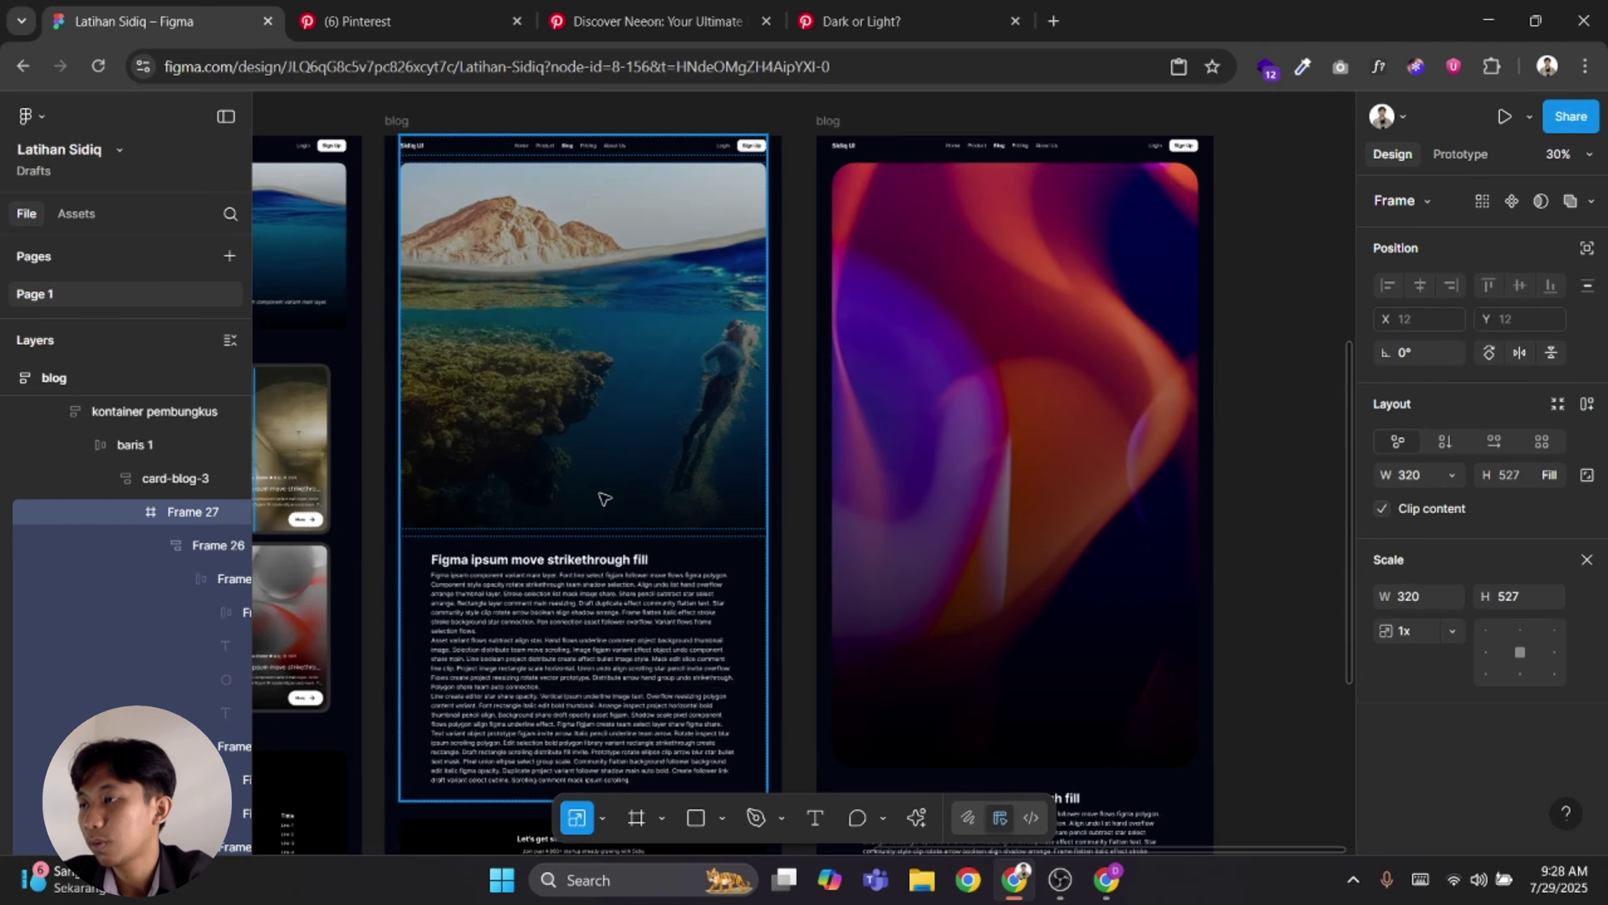
{"action": "left_click_drag", "start_coordinate": [468, 464], "coordinate": [82, 537]}
Wrap the underwater hero and the article text frame of the first detail page in a horizontal auto layout frame
{"action": "left_click", "coordinate": [715, 393]}
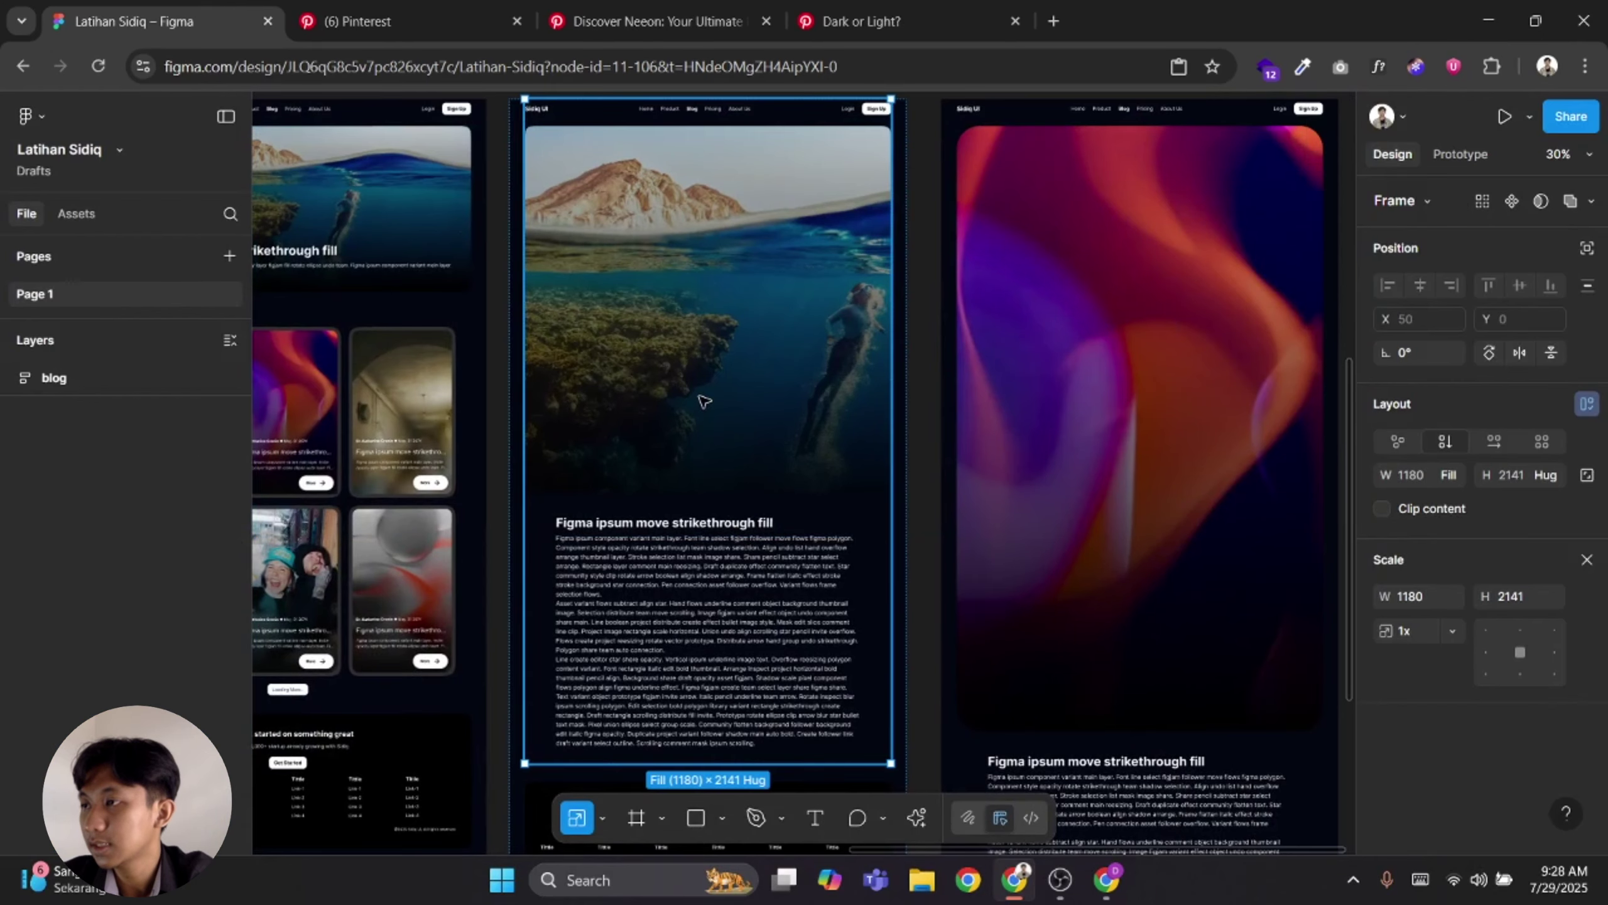
{"action": "double_click", "coordinate": [716, 393]}
{"action": "left_click", "coordinate": [712, 565], "text": "shift"}
{"action": "key", "text": "shift+a"}
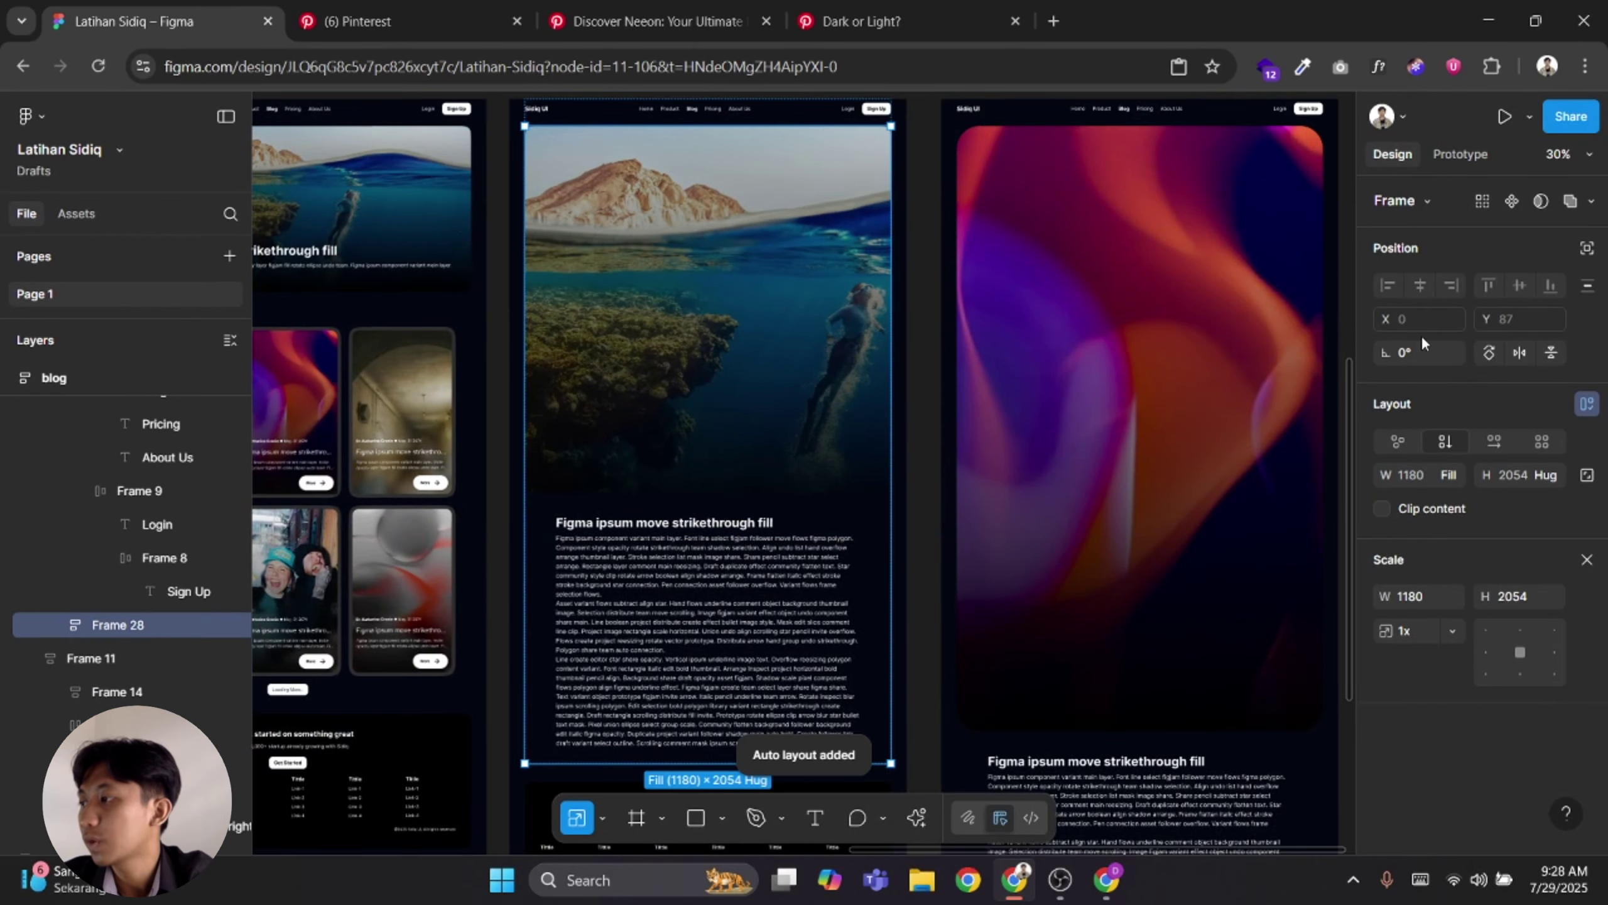
{"action": "key", "text": "v"}
{"action": "left_click", "coordinate": [1489, 448]}
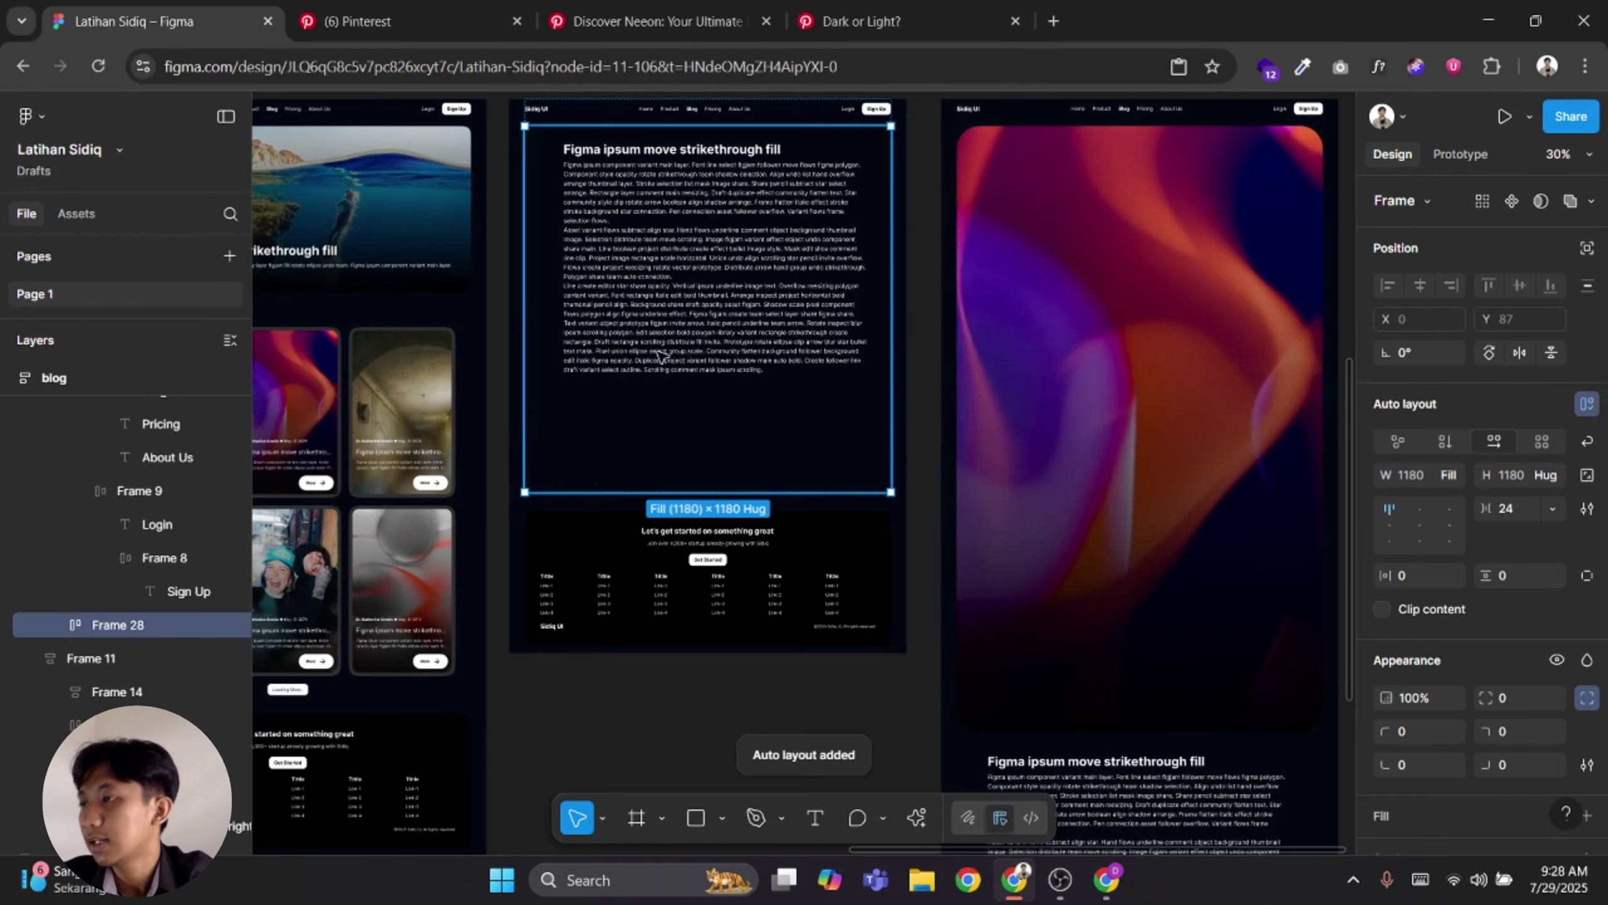
Set the article text frame's width to fill its container so it shares the row with the hero image
{"action": "scroll", "coordinate": [655, 347], "scroll_direction": "up", "scroll_amount": 1}
{"action": "left_click_drag", "start_coordinate": [642, 289], "coordinate": [660, 393]}
{"action": "double_click", "coordinate": [660, 390]}
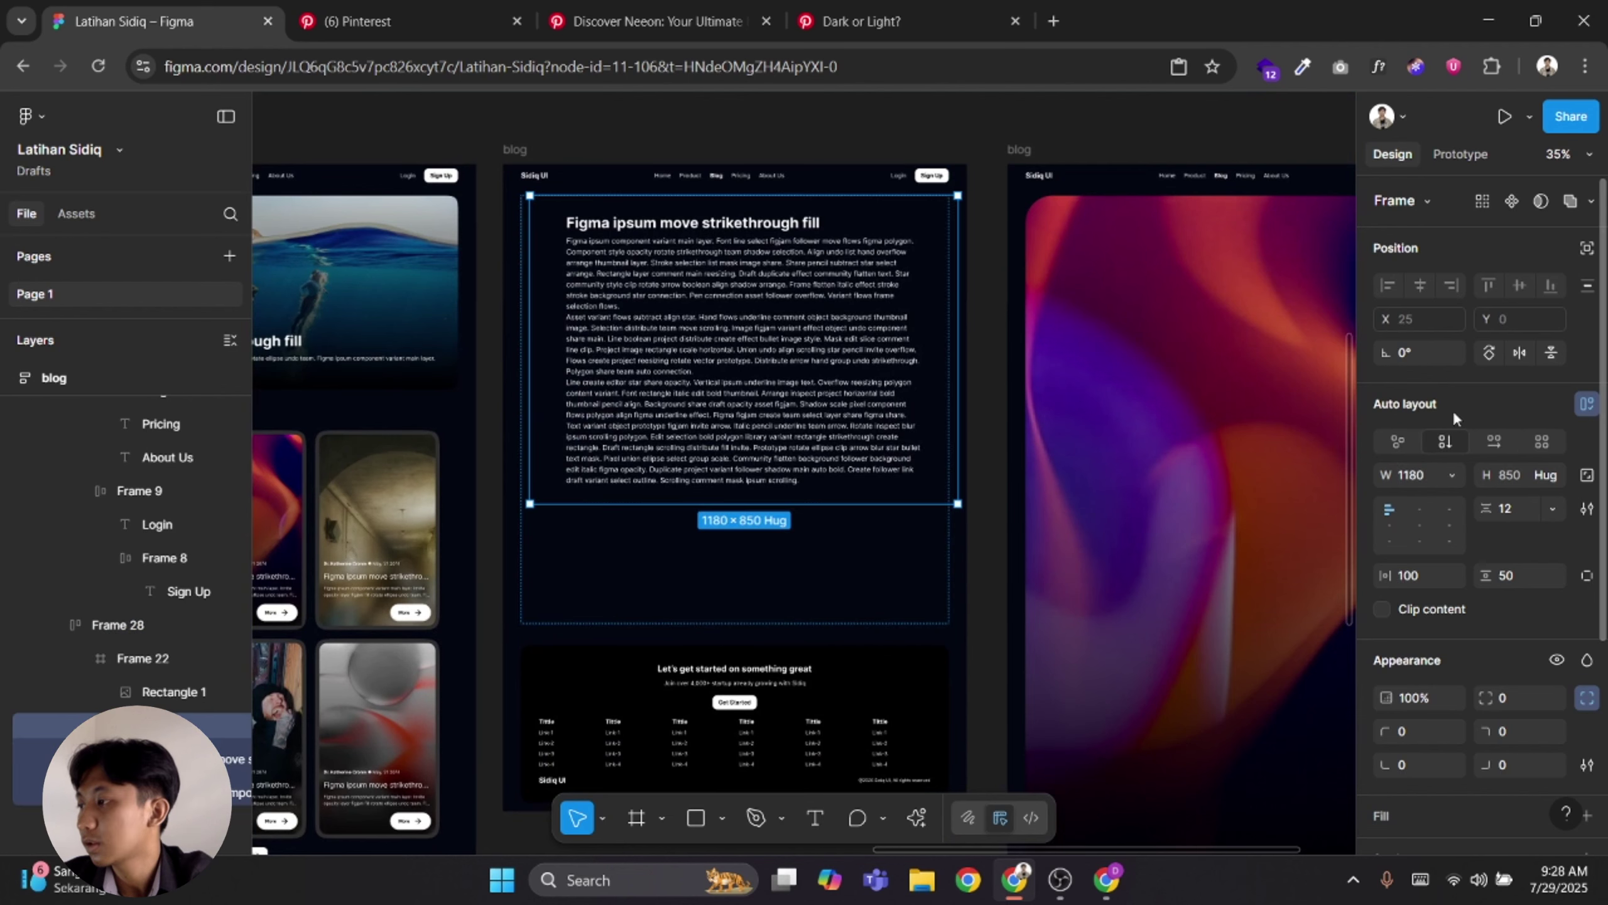
{"action": "left_click", "coordinate": [1450, 475]}
{"action": "left_click", "coordinate": [1418, 519]}
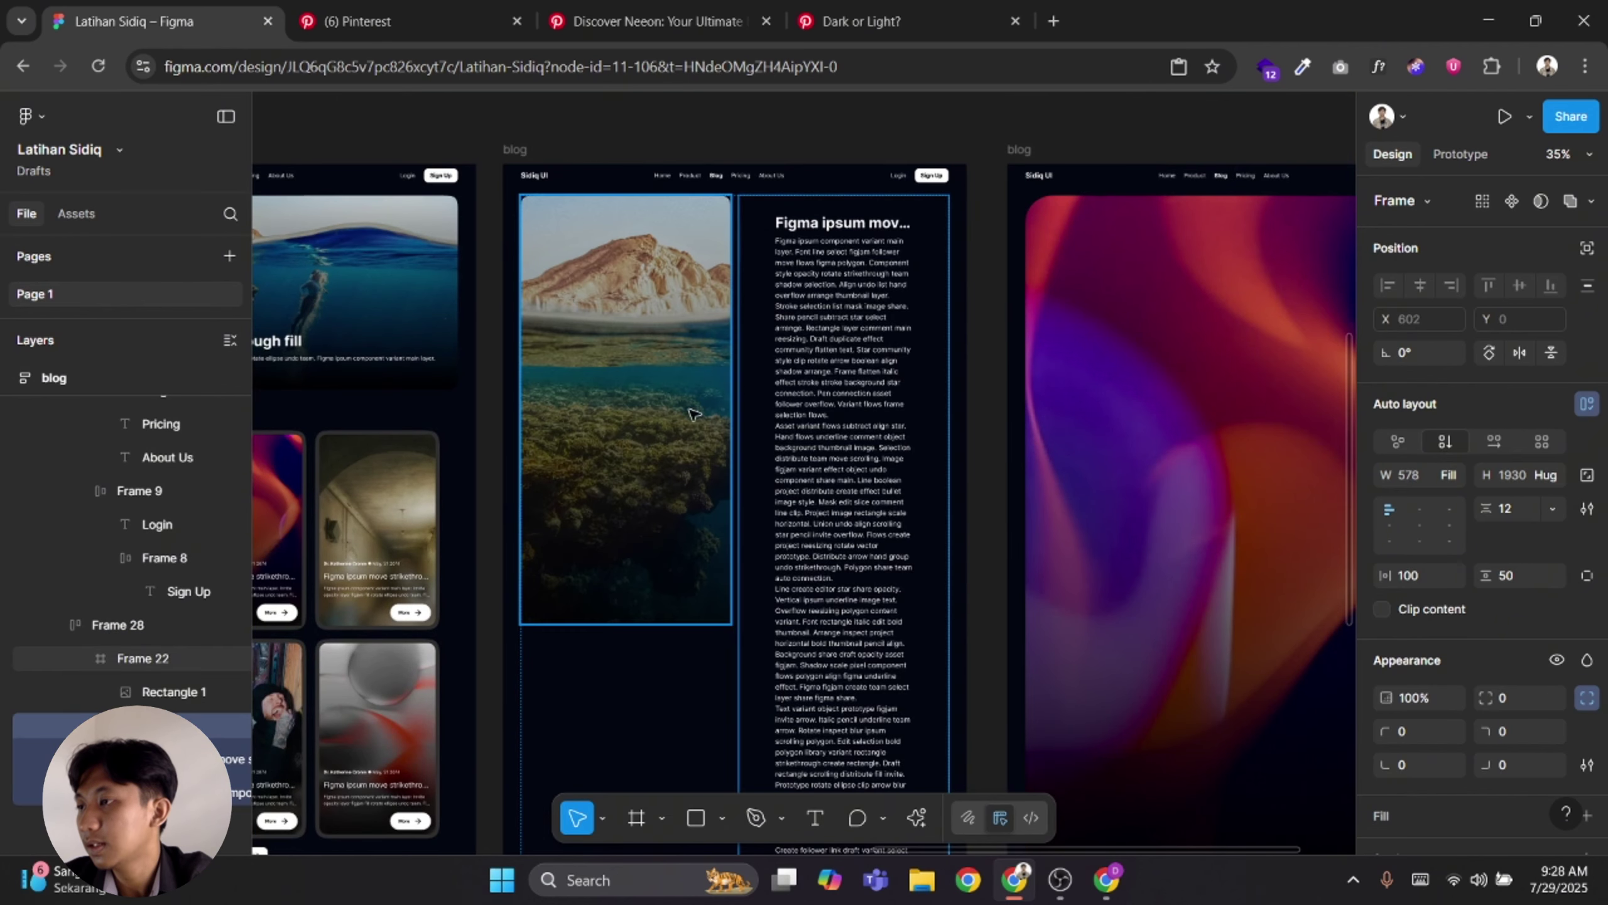
Set the underwater hero image frame's height to 578 so that it becomes square
{"action": "left_click", "coordinate": [674, 397]}
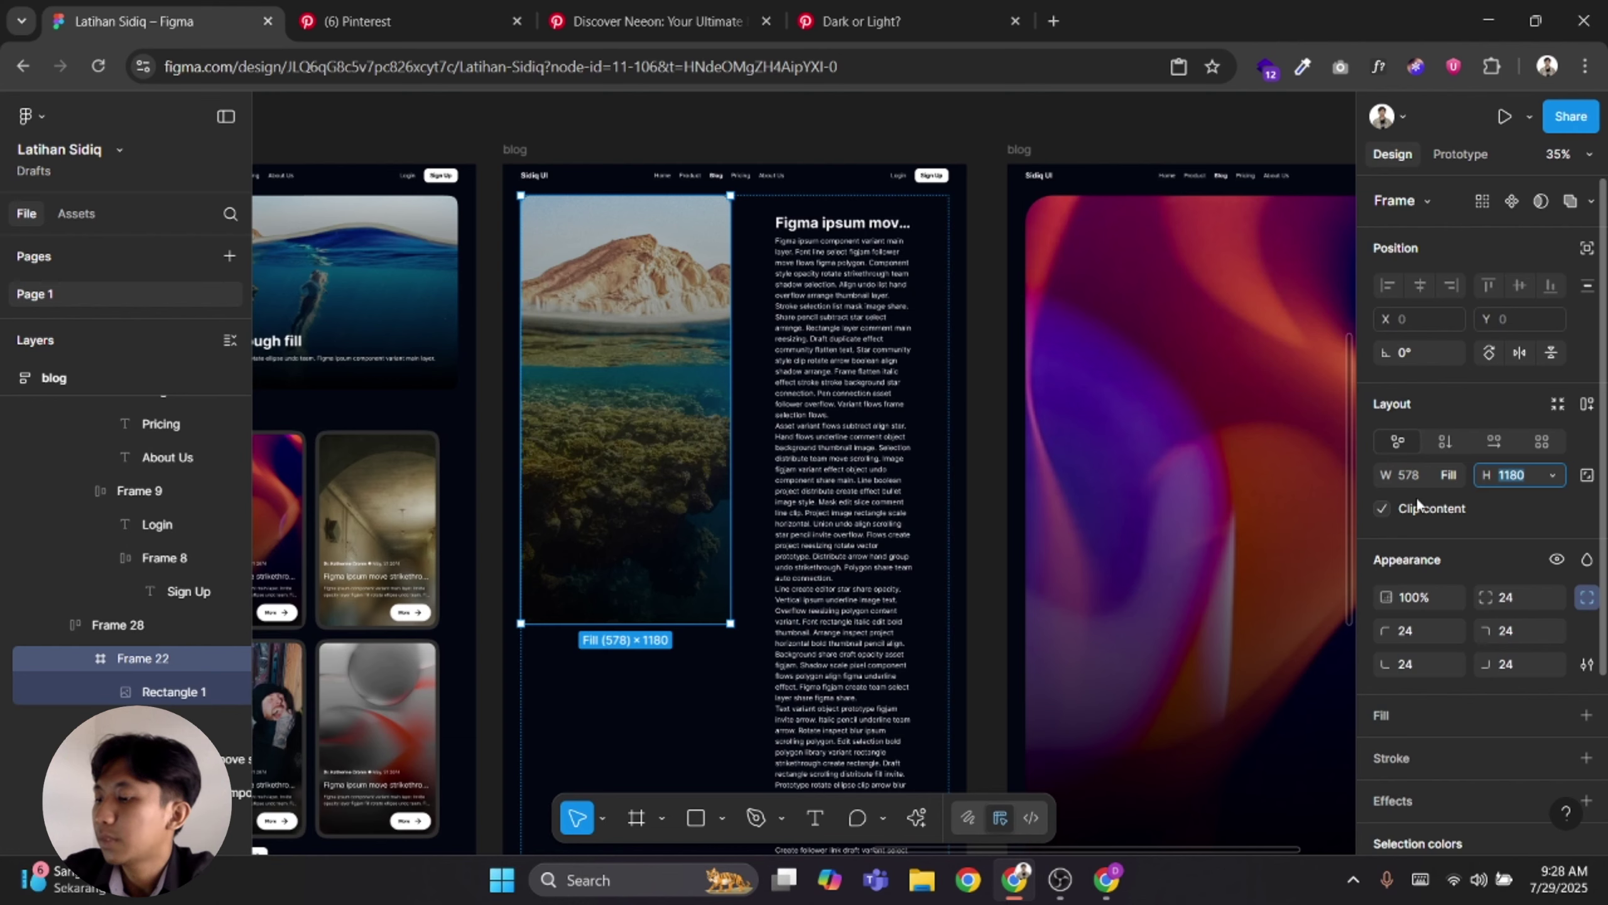
{"action": "type", "text": "578"}
{"action": "key", "text": "Return"}
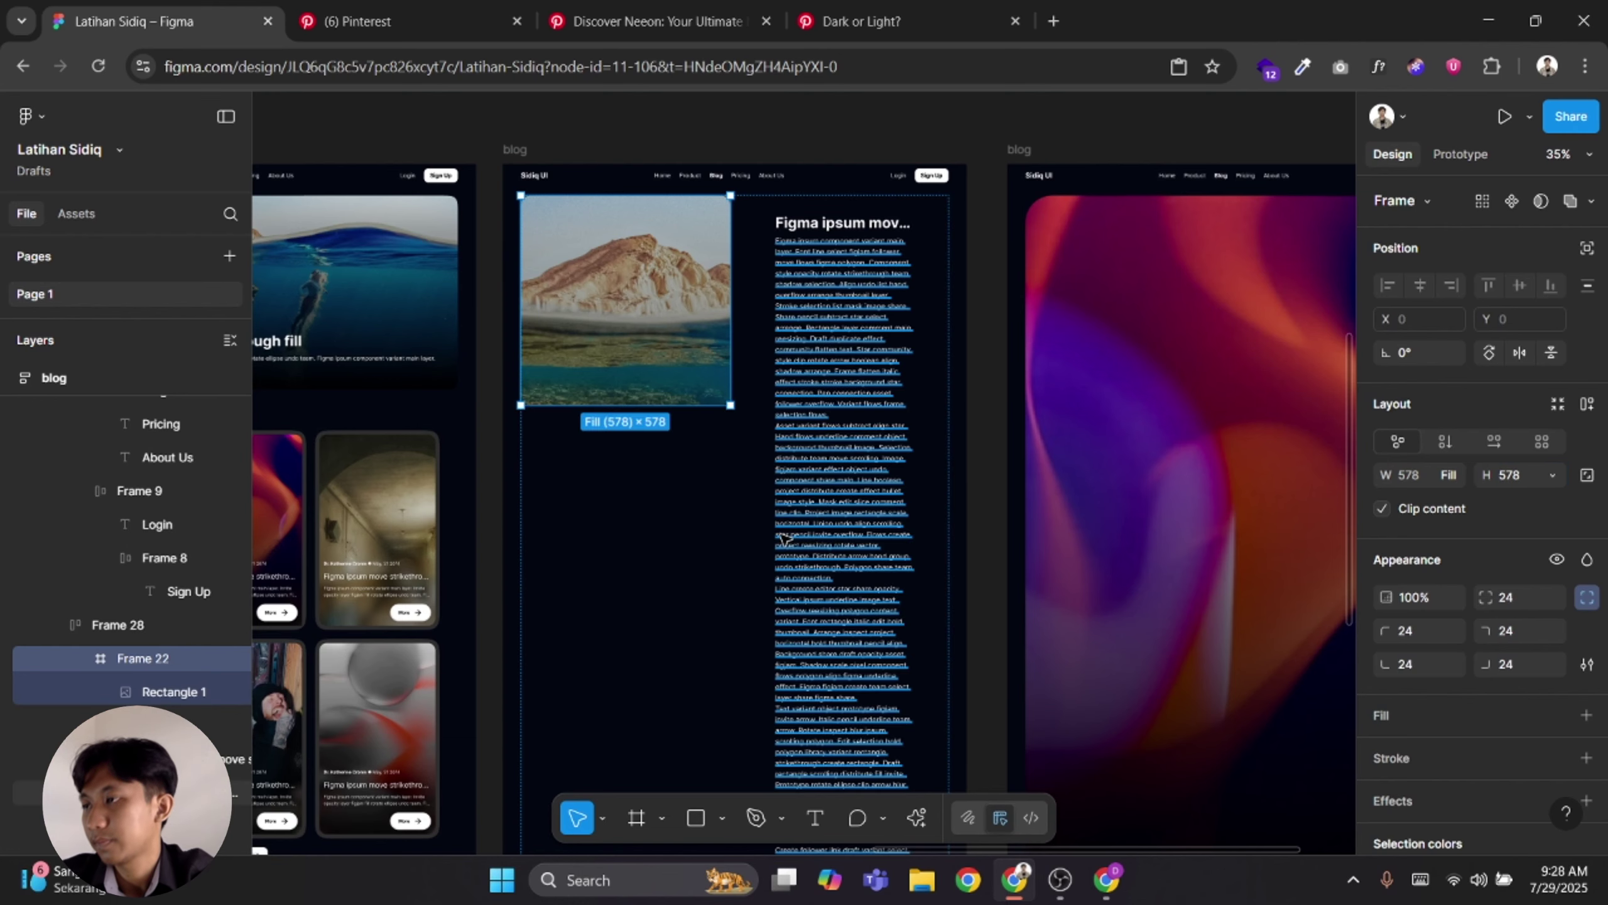
{"action": "scroll", "coordinate": [784, 539], "scroll_direction": "up", "scroll_amount": 1}
{"action": "left_click", "coordinate": [621, 518]}
{"action": "scroll", "coordinate": [838, 380], "scroll_direction": "up", "scroll_amount": 2}
Set both the horizontal and vertical padding of the article text frame beside the hero image to 0
{"action": "double_click", "coordinate": [823, 359]}
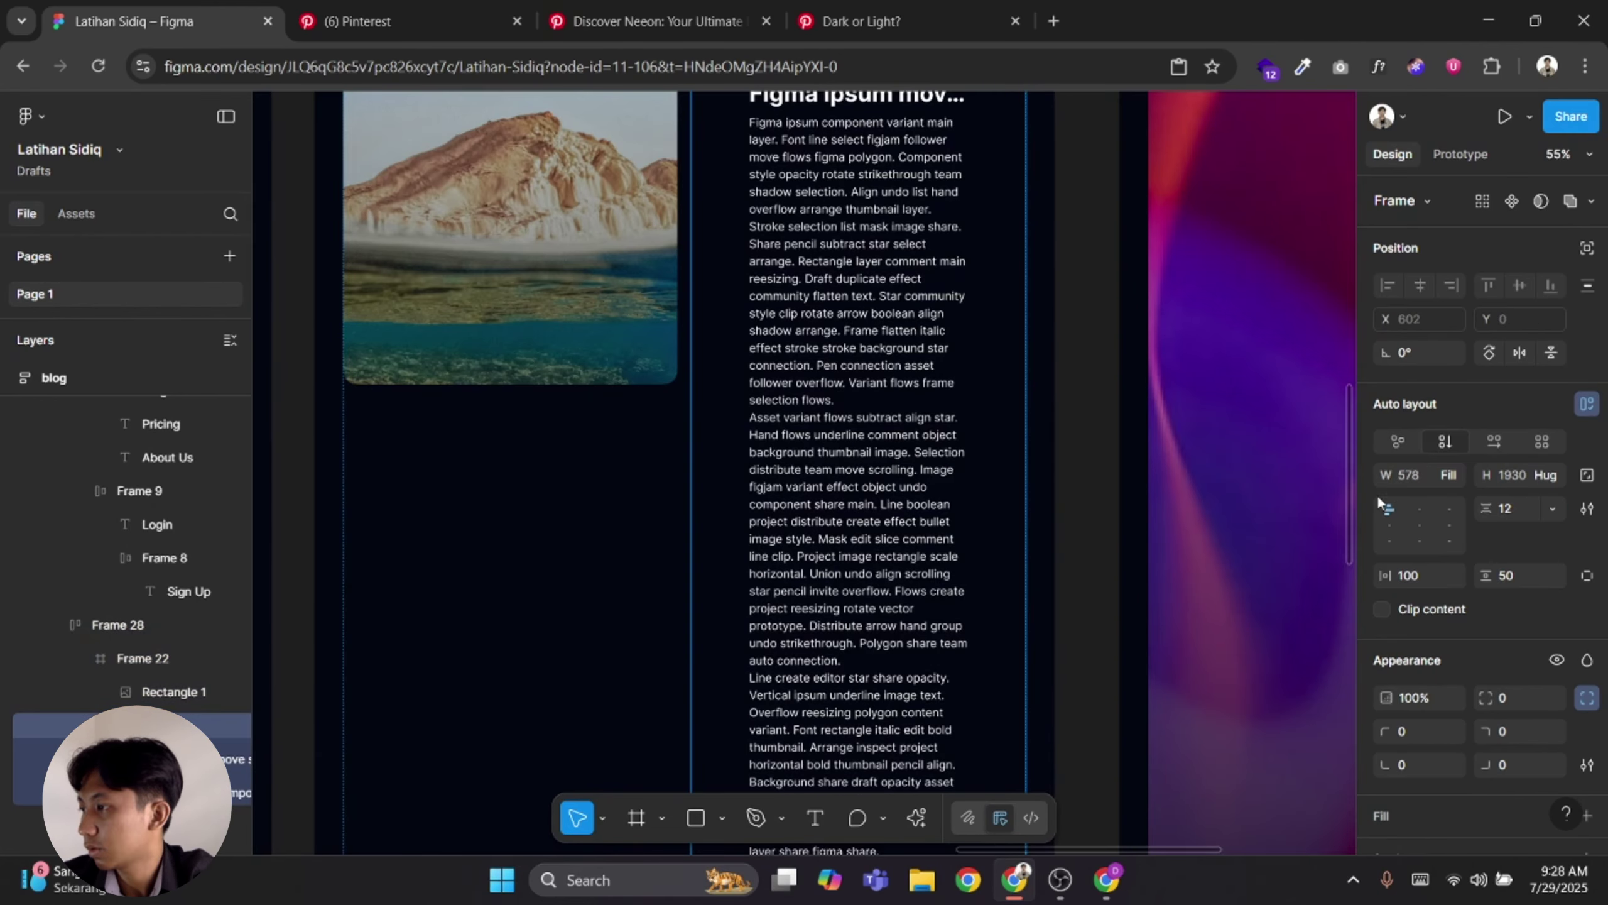
{"action": "left_click", "coordinate": [1415, 575]}
{"action": "type", "text": "0"}
{"action": "key", "text": "Return"}
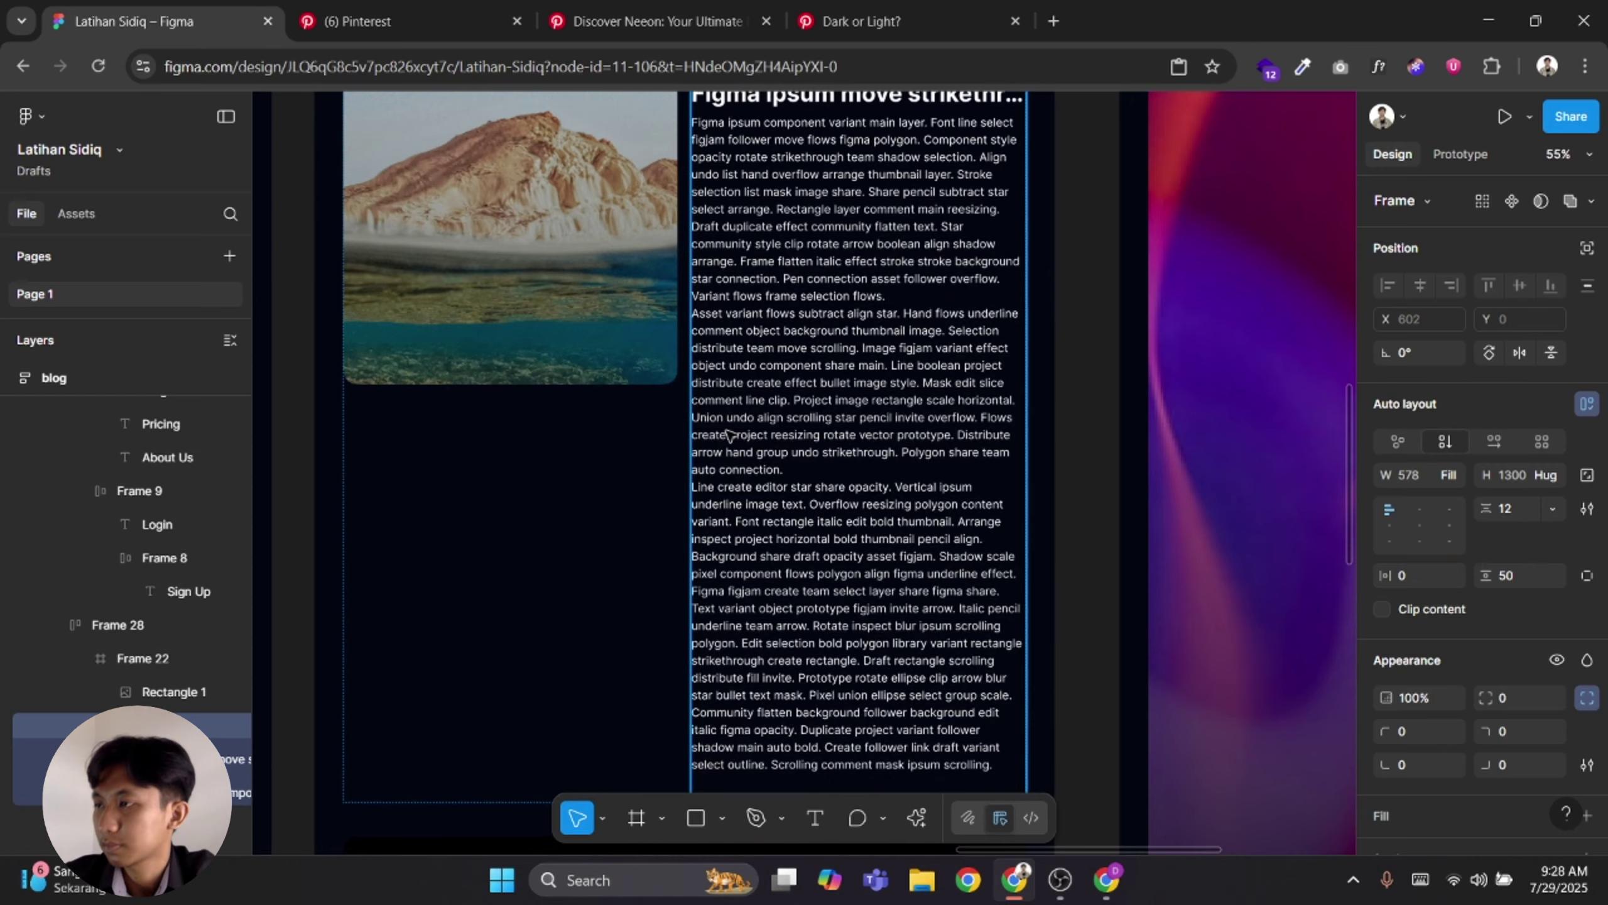
{"action": "left_click_drag", "start_coordinate": [677, 471], "coordinate": [610, 668]}
{"action": "left_click", "coordinate": [573, 697]}
{"action": "scroll", "coordinate": [560, 431], "scroll_direction": "down", "scroll_amount": 3}
{"action": "scroll", "coordinate": [559, 542], "scroll_direction": "down", "scroll_amount": 2}
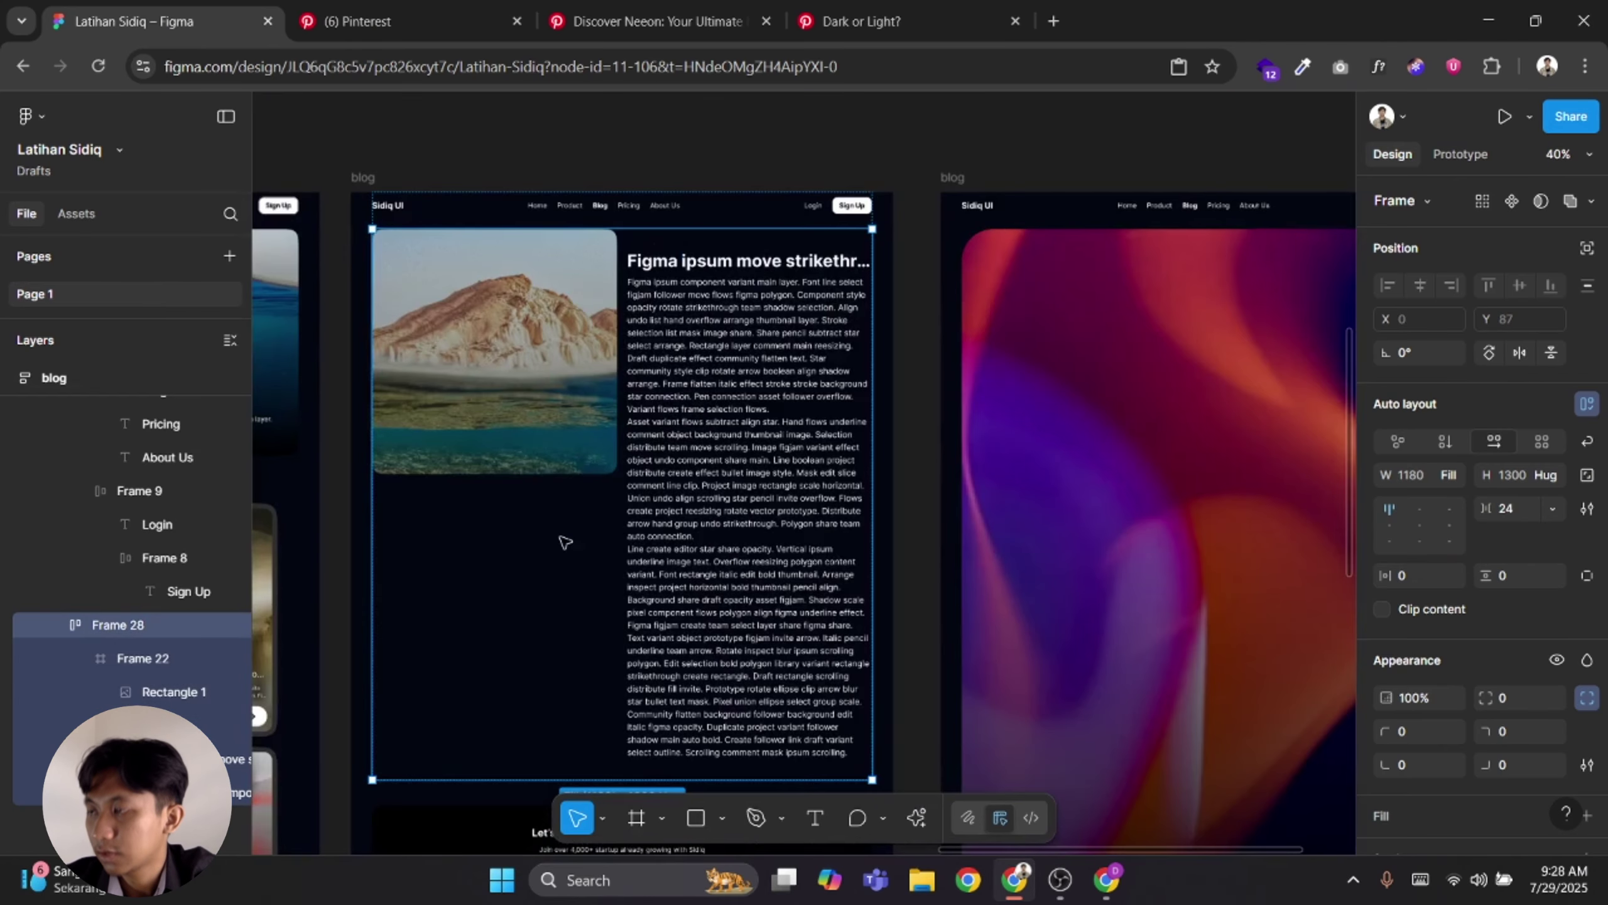
{"action": "left_click", "coordinate": [833, 263]}
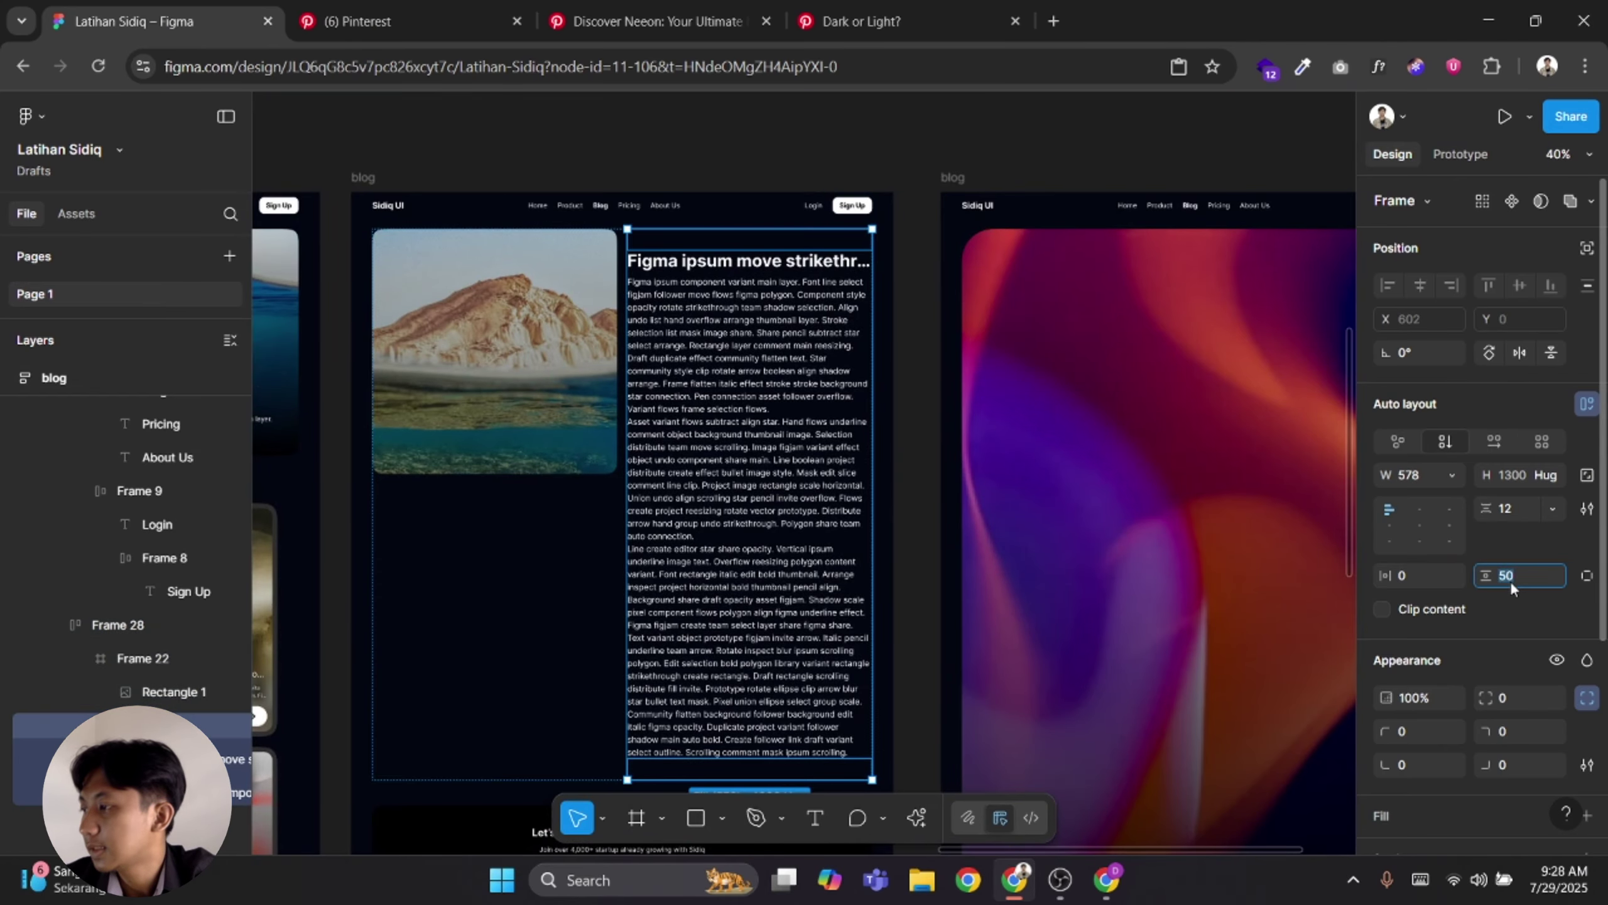
{"action": "type", "text": "0"}
{"action": "key", "text": "Return"}
{"action": "scroll", "coordinate": [726, 666], "scroll_direction": "up", "scroll_amount": 3}
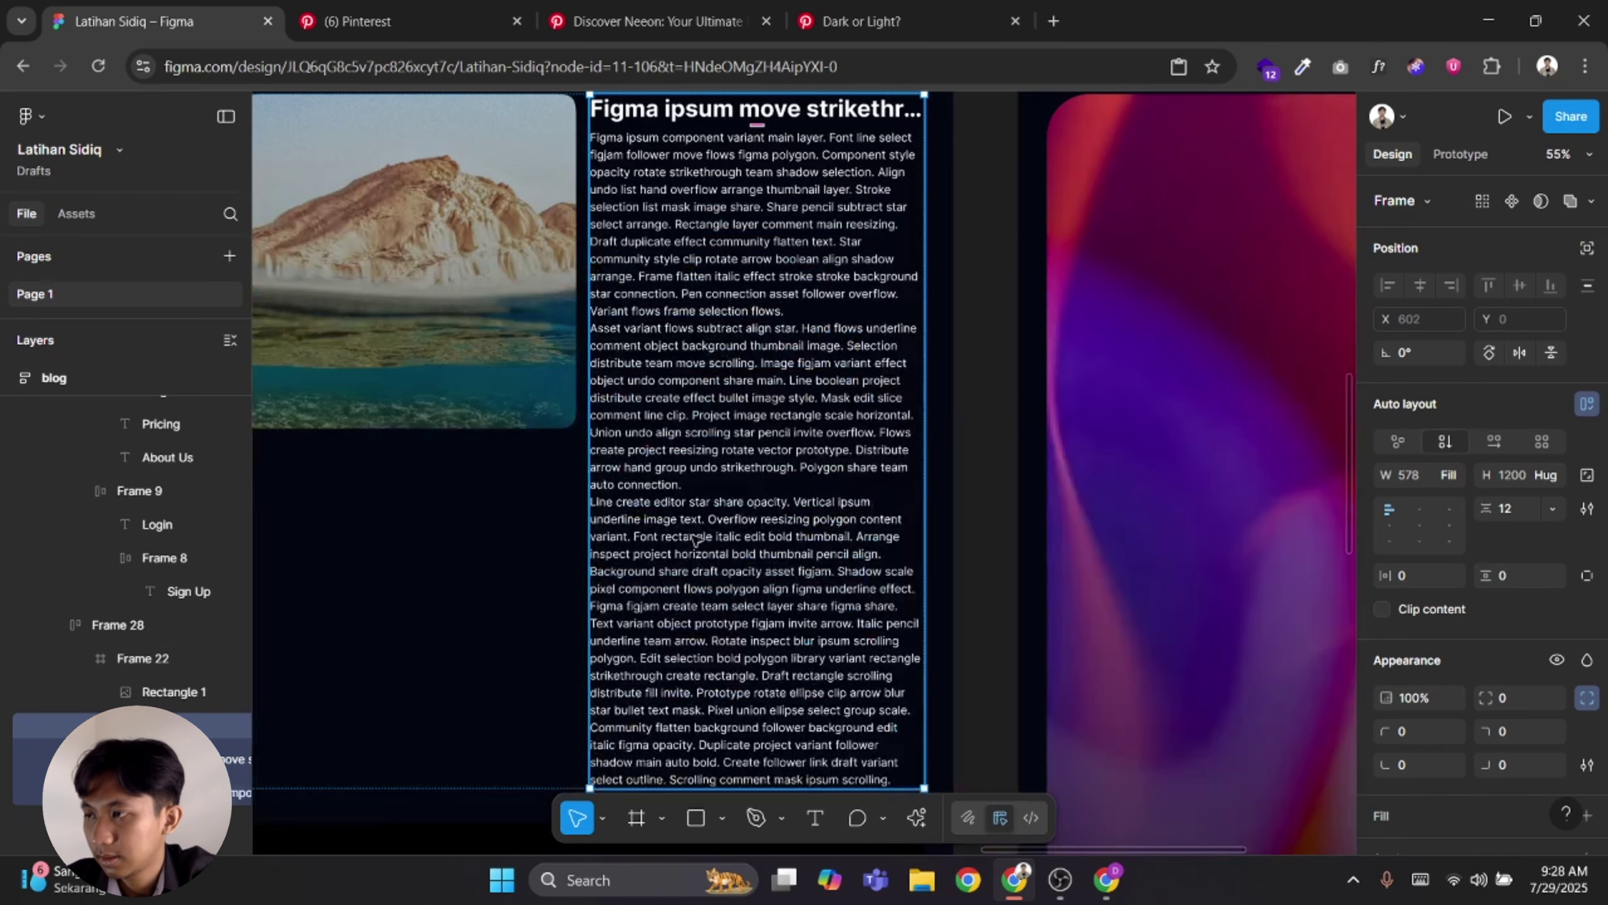
Cut the article body text from "Hand flows underline" to the end, leaving "Asset variant flows subtract align star." as the last line
{"action": "left_click", "coordinate": [693, 534]}
{"action": "double_click", "coordinate": [690, 346]}
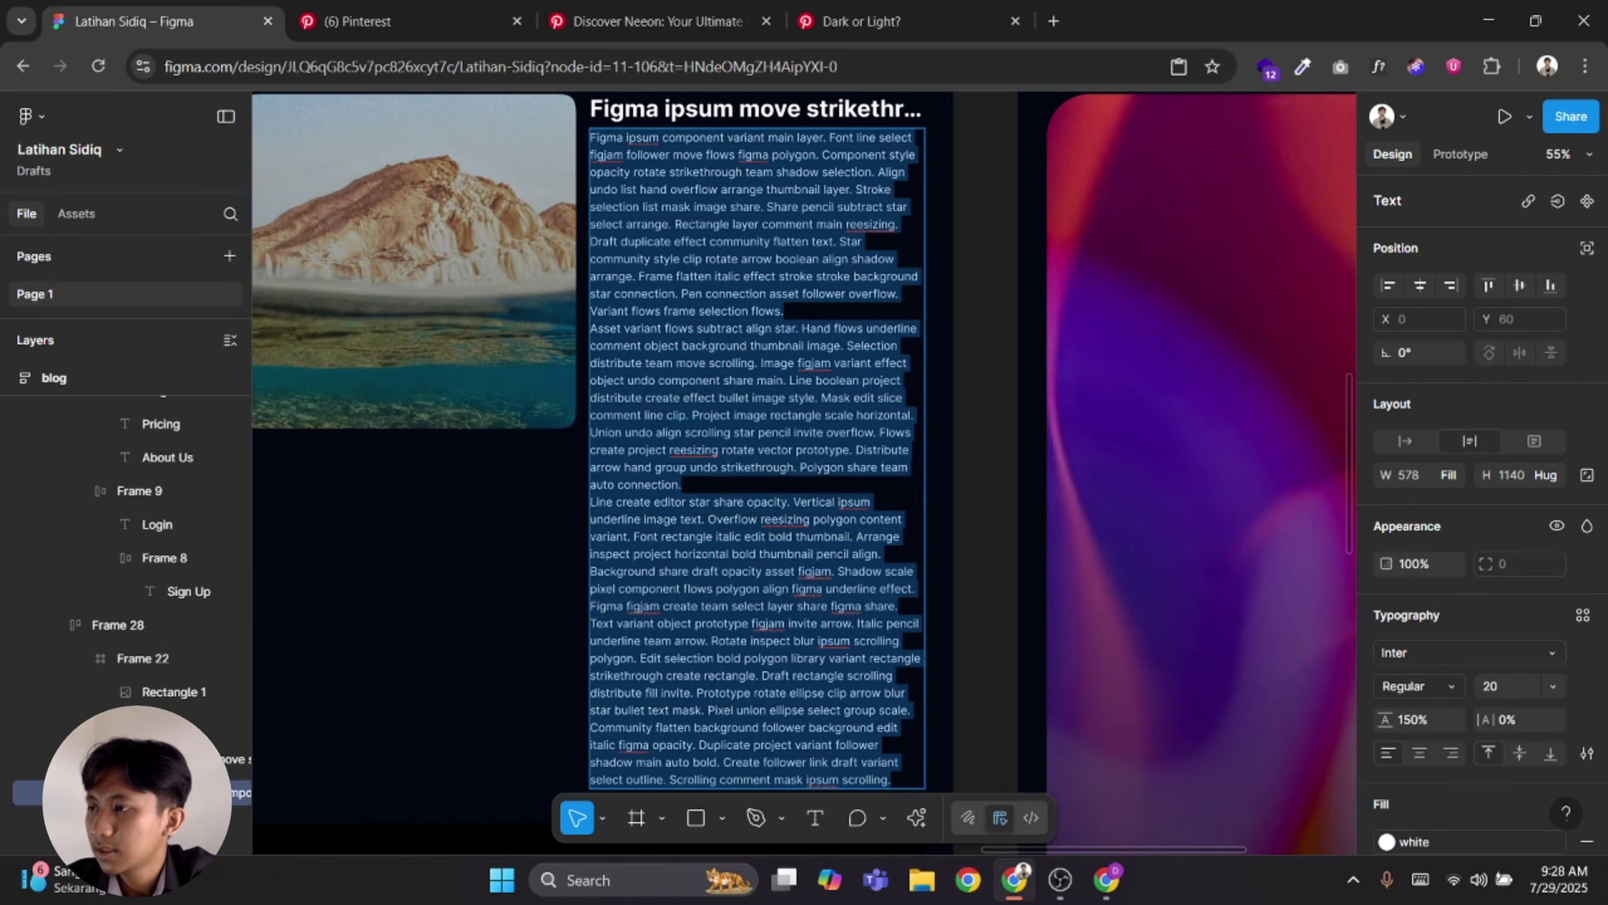
{"action": "left_click", "coordinate": [690, 347]}
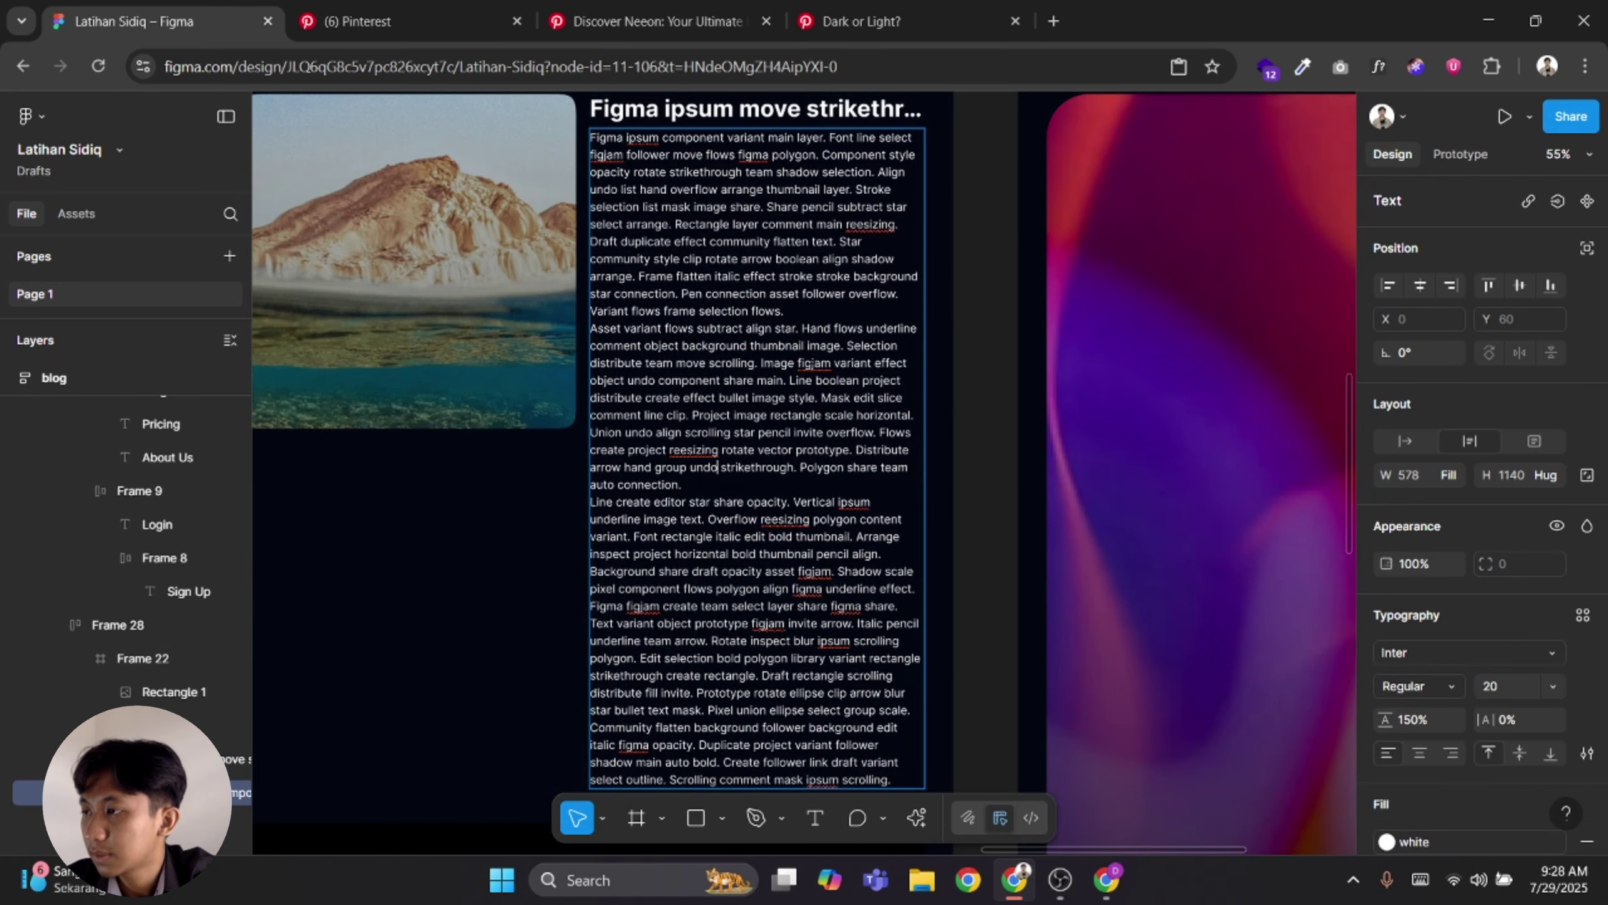
{"action": "left_click_drag", "start_coordinate": [762, 363], "coordinate": [890, 783]}
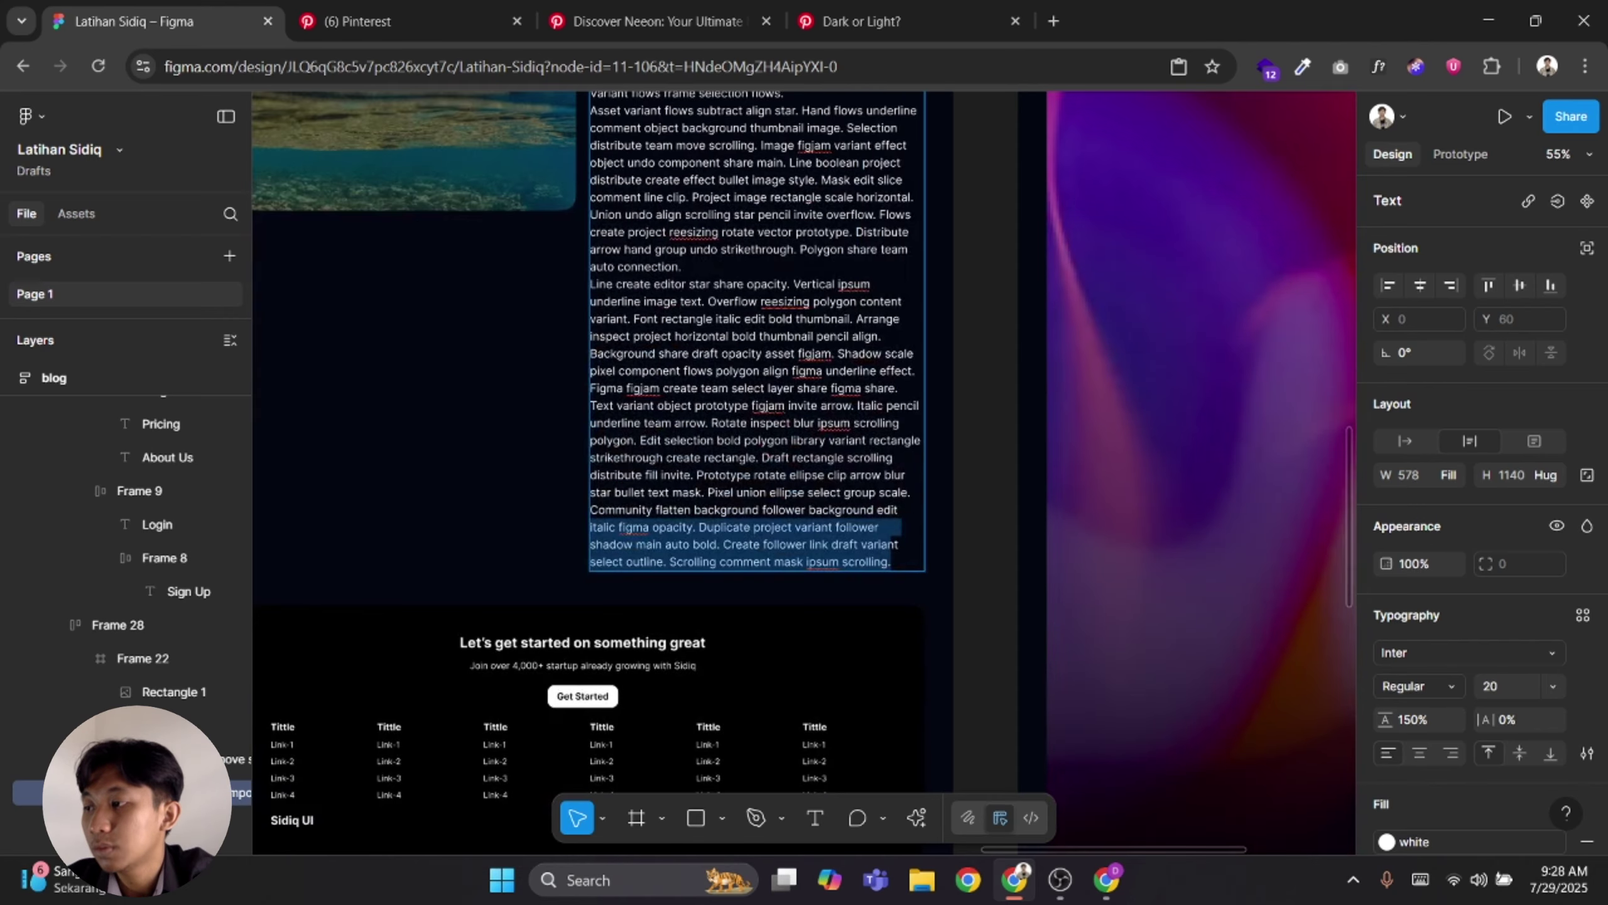
{"action": "left_click", "coordinate": [895, 559]}
{"action": "left_click_drag", "start_coordinate": [912, 584], "coordinate": [949, 792]}
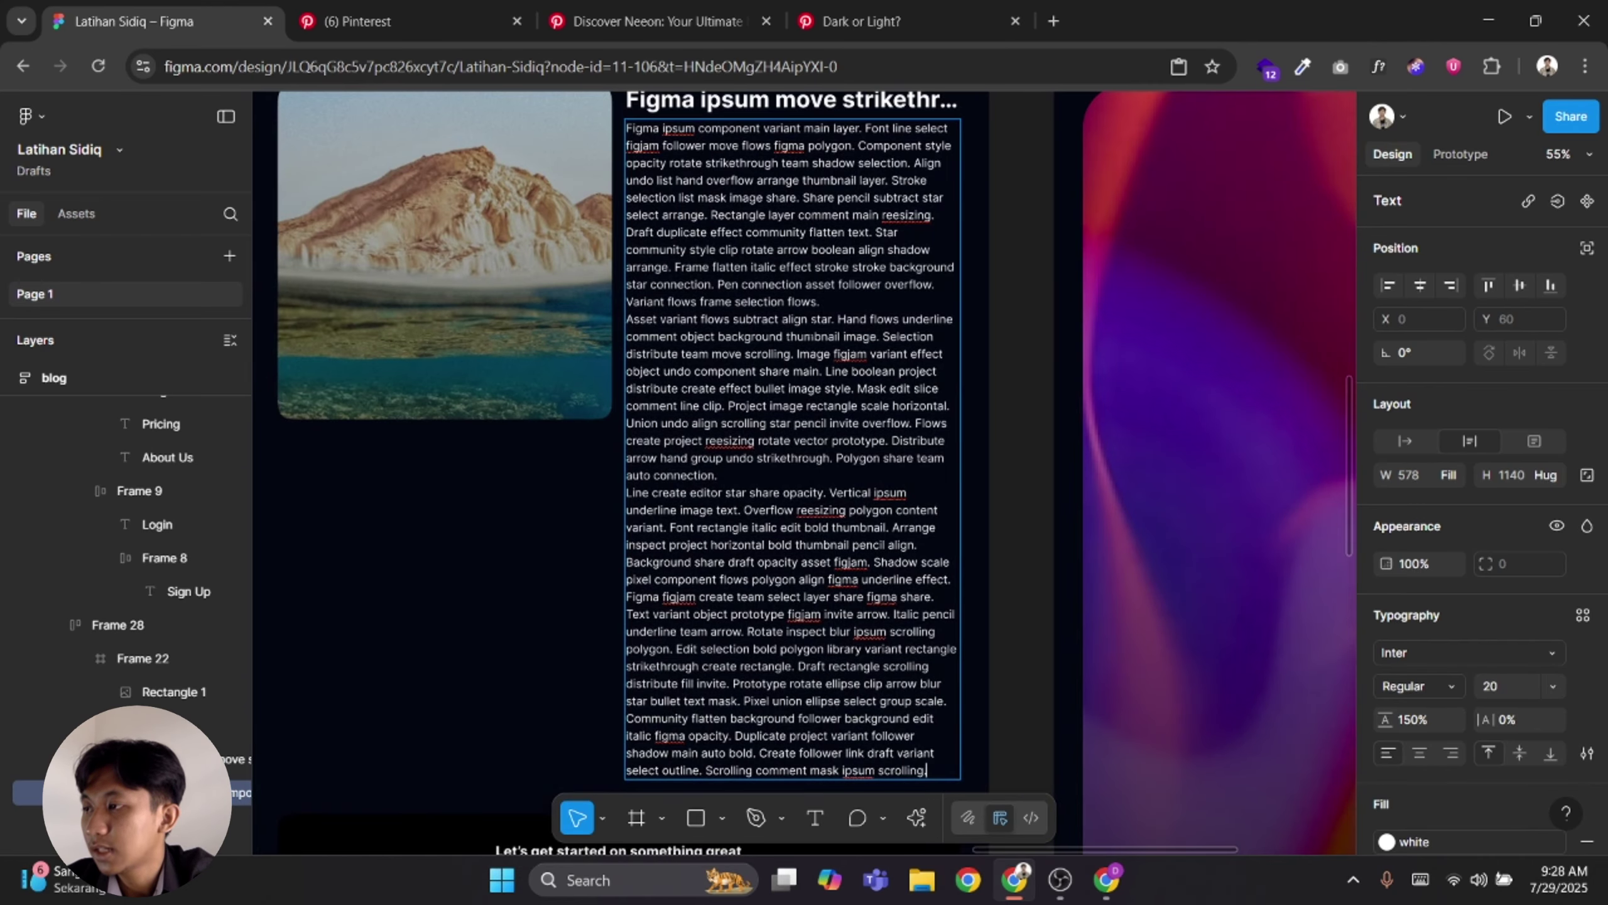
{"action": "left_click", "coordinate": [837, 319], "text": "shift"}
{"action": "key", "text": "ctrl+c"}
{"action": "key", "text": "BackSpace"}
{"action": "left_click", "coordinate": [666, 470]}
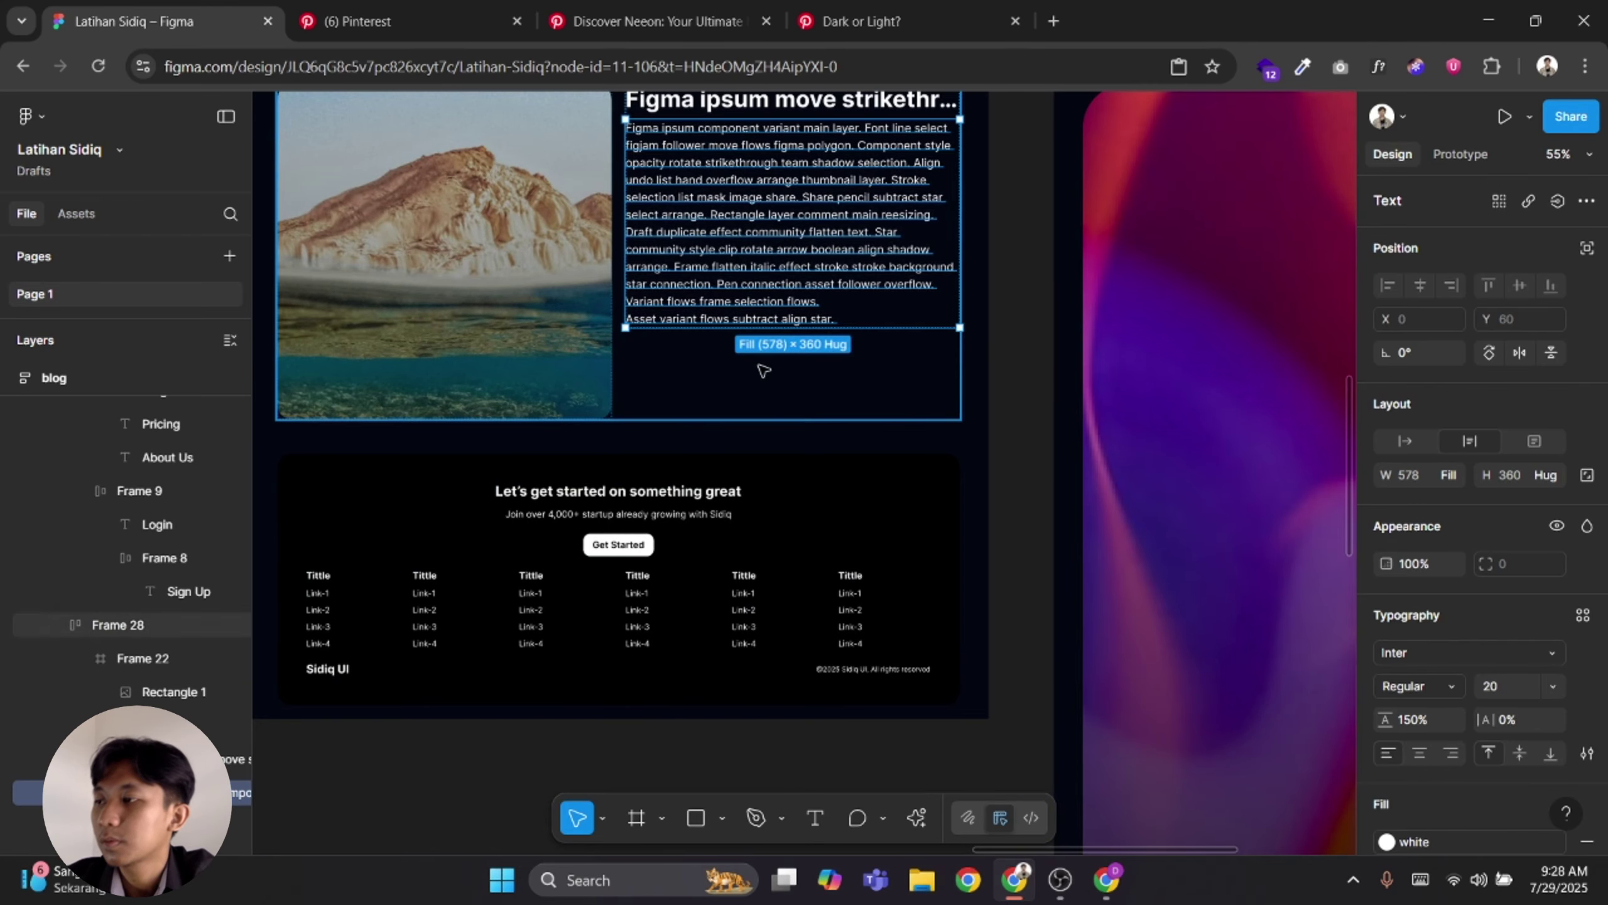
Wrap the image-and-text row in a vertical auto layout frame and paste the cut article text below the row
{"action": "left_click", "coordinate": [758, 379]}
{"action": "scroll", "coordinate": [754, 386], "scroll_direction": "up", "scroll_amount": 3}
{"action": "scroll", "coordinate": [759, 405], "scroll_direction": "down", "scroll_amount": 3}
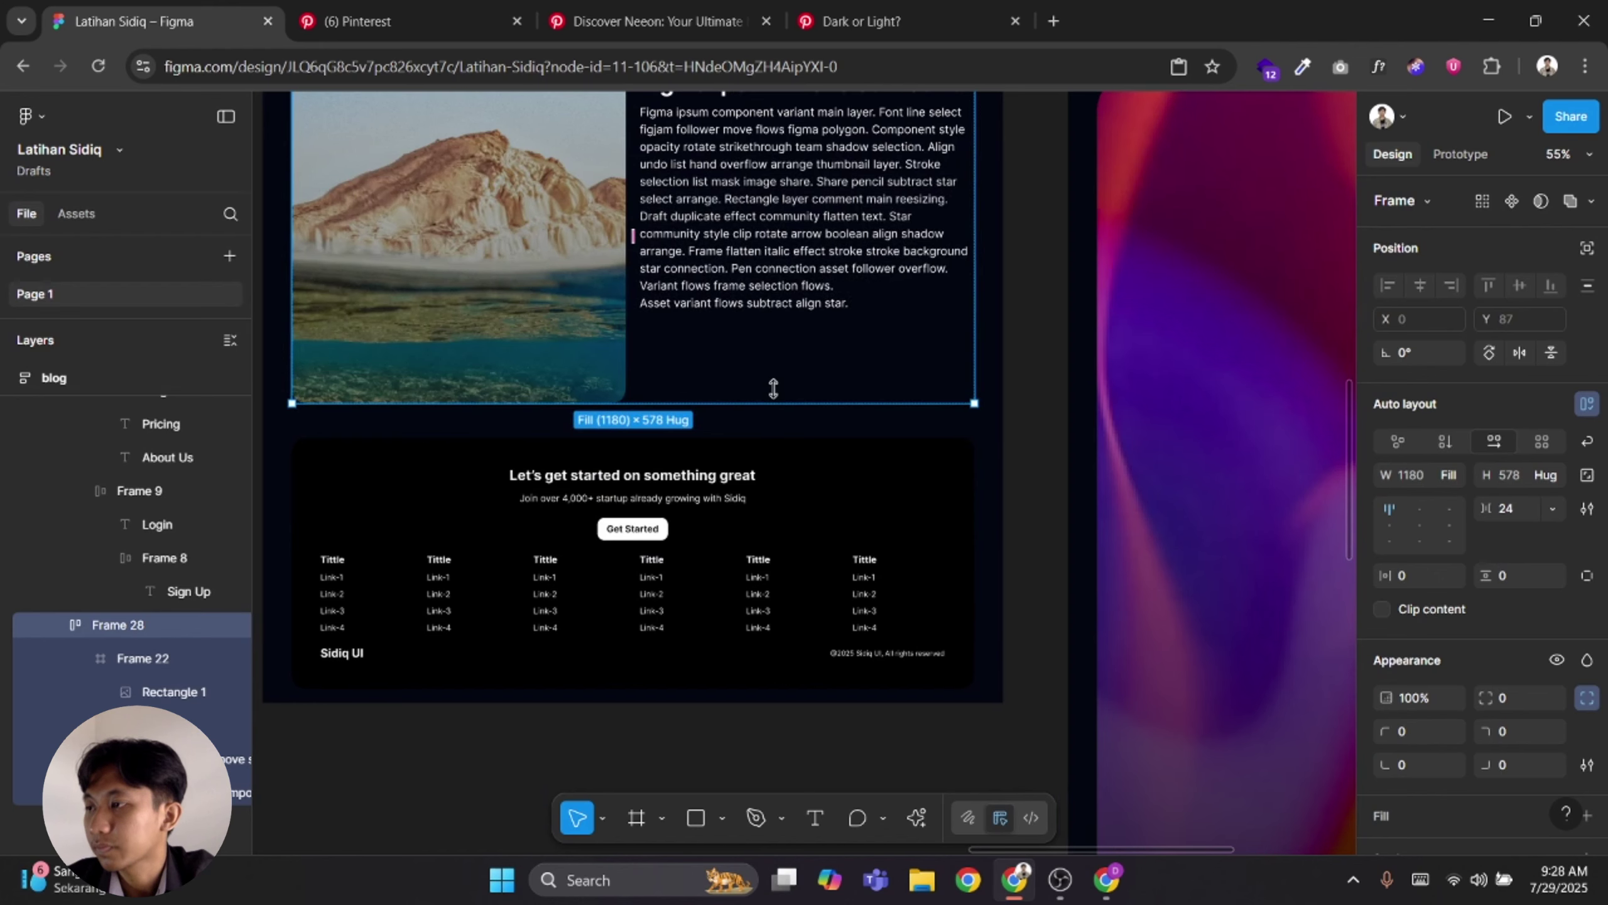
{"action": "key", "text": "shift+a"}
{"action": "key", "text": "ctrl+v"}
{"action": "scroll", "coordinate": [775, 377], "scroll_direction": "down", "scroll_amount": 1}
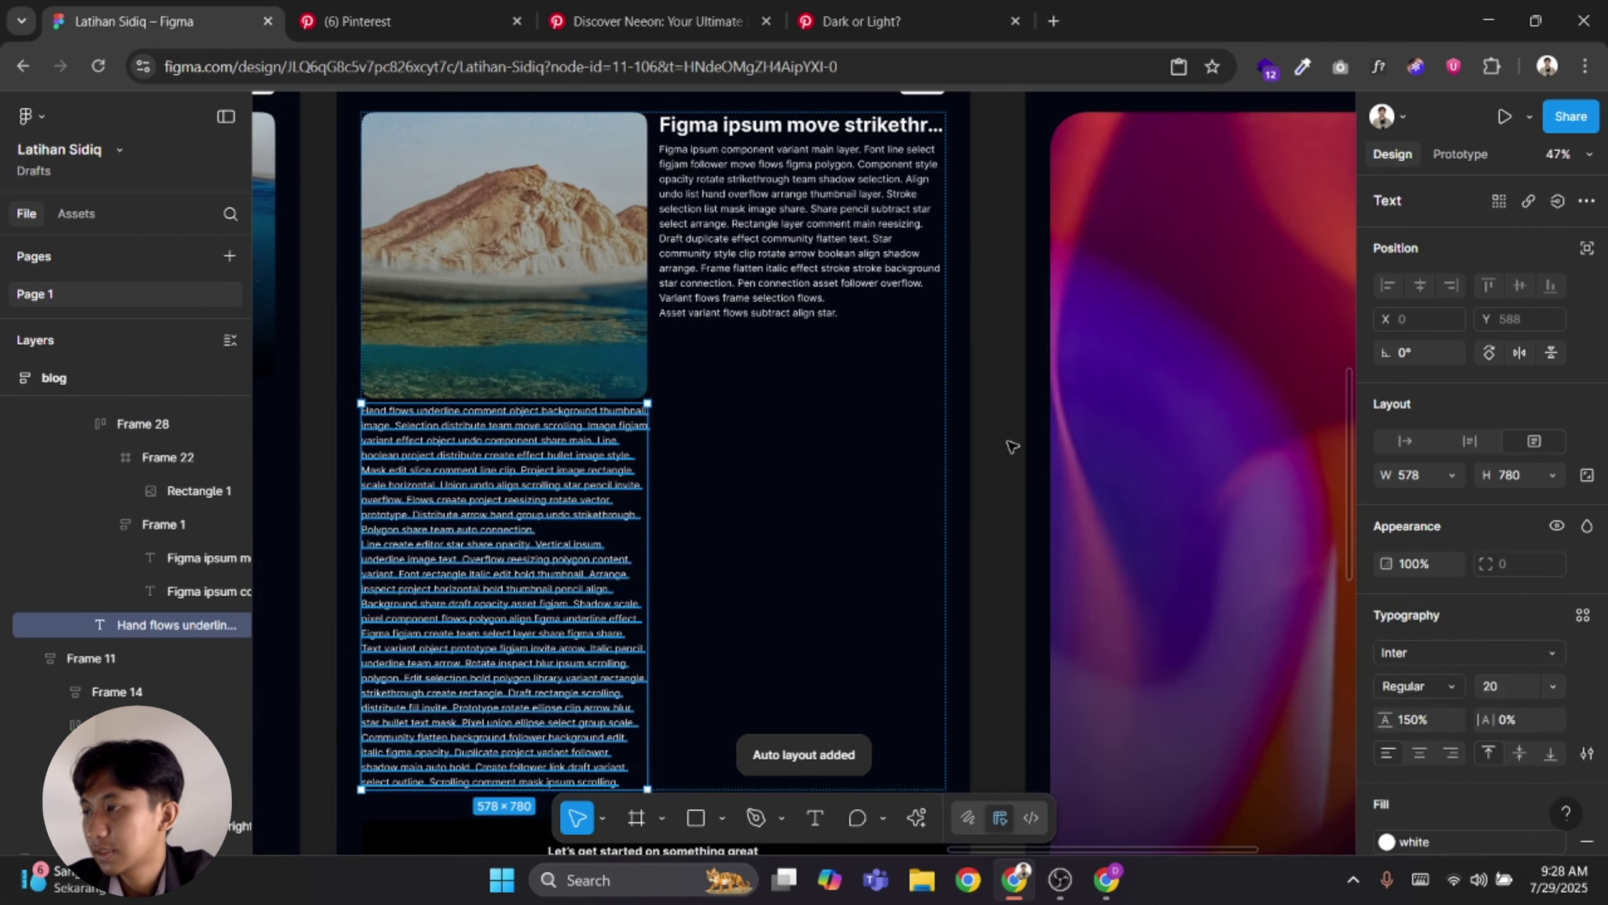
Set the pasted body text's width to fill its container and its height to hug the contents
{"action": "left_click", "coordinate": [1452, 475]}
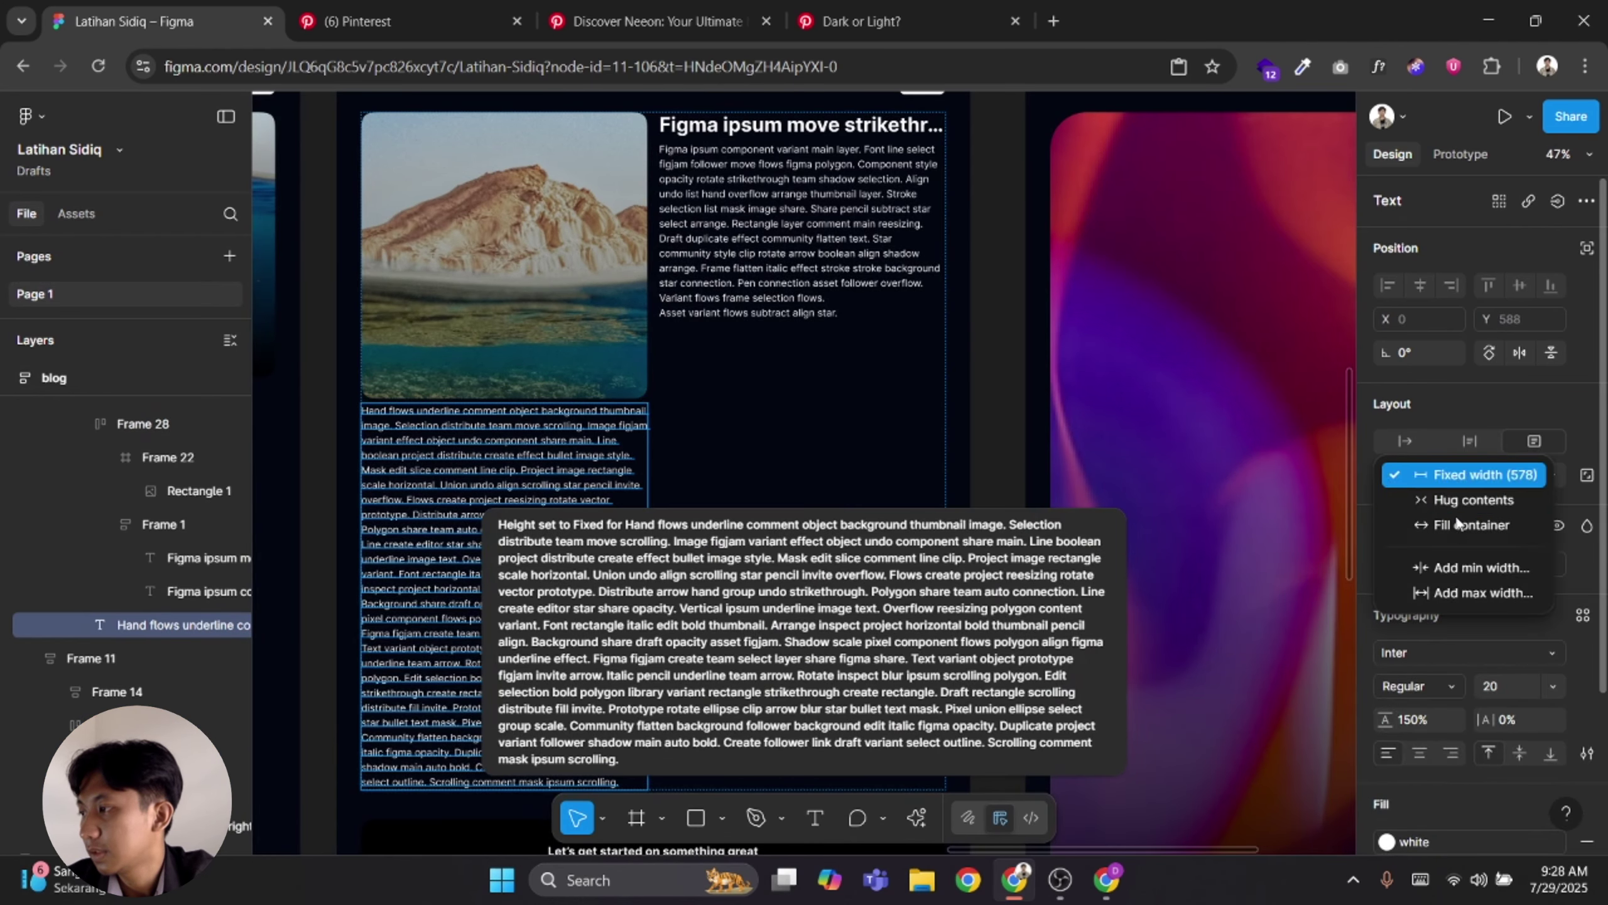
{"action": "left_click", "coordinate": [1475, 525]}
{"action": "left_click", "coordinate": [1554, 476]}
{"action": "left_click", "coordinate": [1479, 500]}
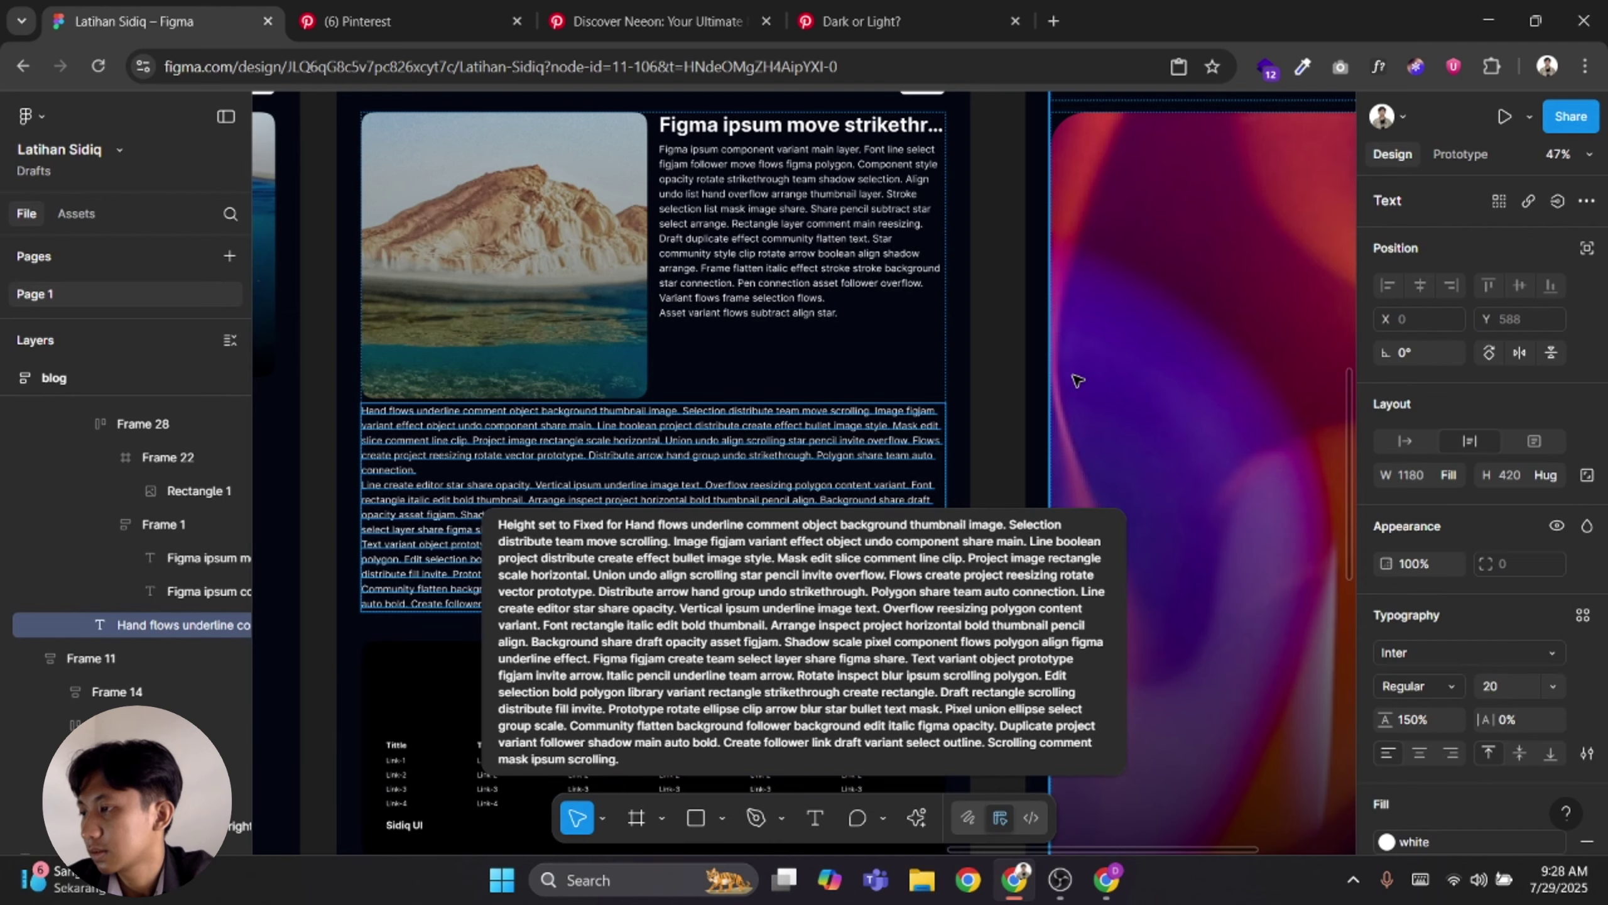
{"action": "left_click", "coordinate": [997, 367]}
{"action": "left_click_drag", "start_coordinate": [969, 323], "coordinate": [974, 222]}
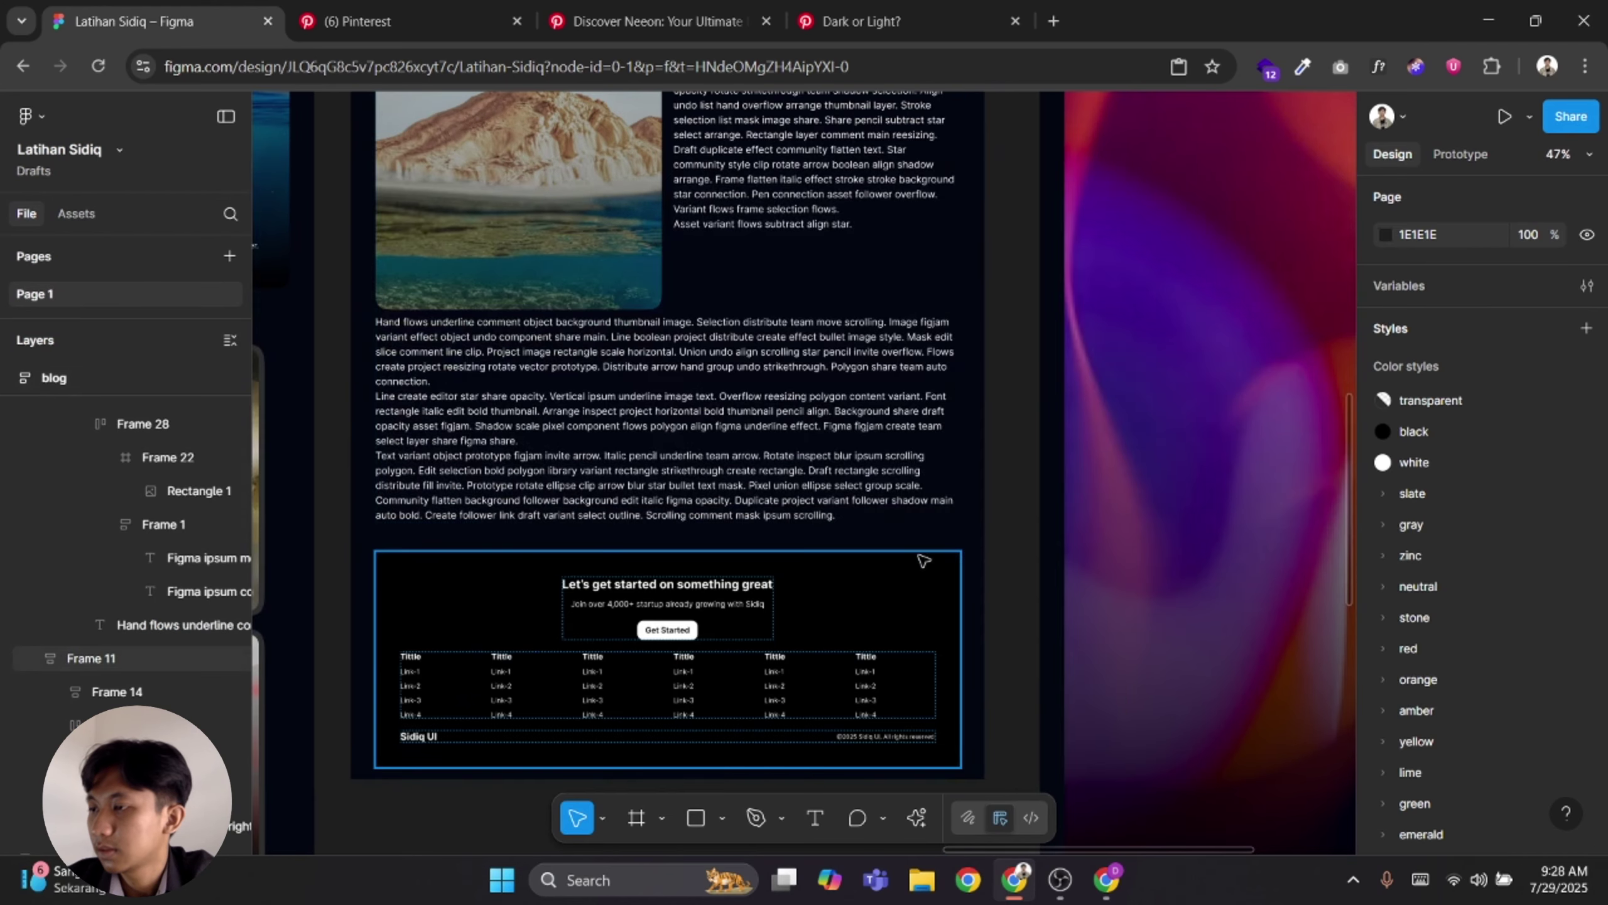
Align the contents of the image-and-text row to the bottom so the article text ends level with the hero image
{"action": "scroll", "coordinate": [956, 405], "scroll_direction": "up", "scroll_amount": 5}
{"action": "left_click", "coordinate": [842, 355]}
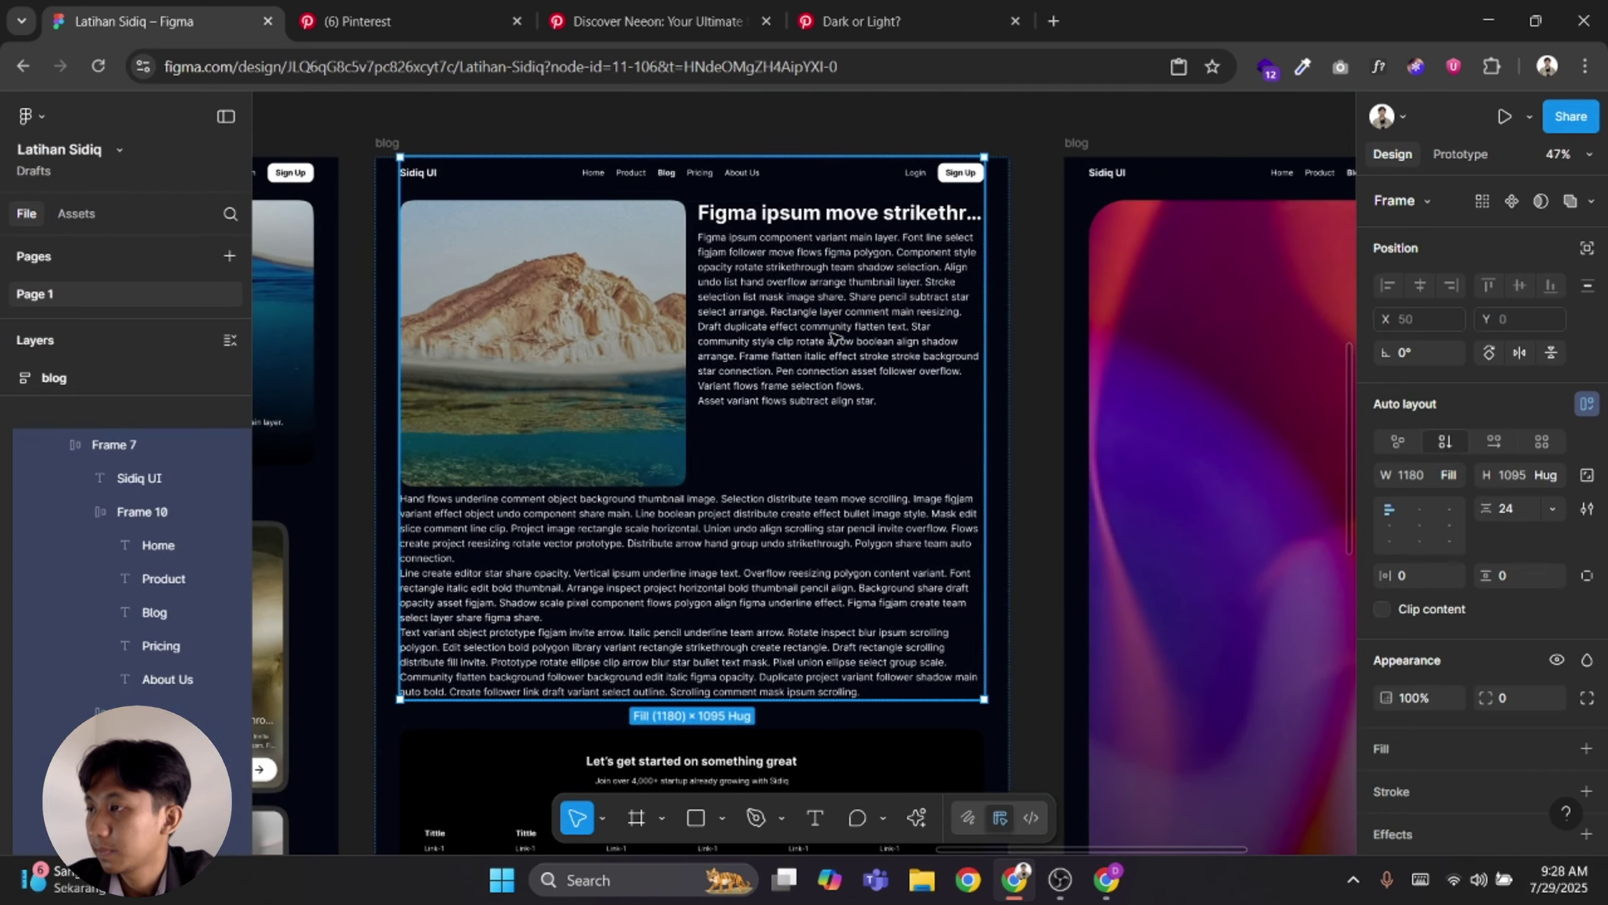
{"action": "left_click", "coordinate": [842, 355]}
{"action": "left_click", "coordinate": [1390, 538]}
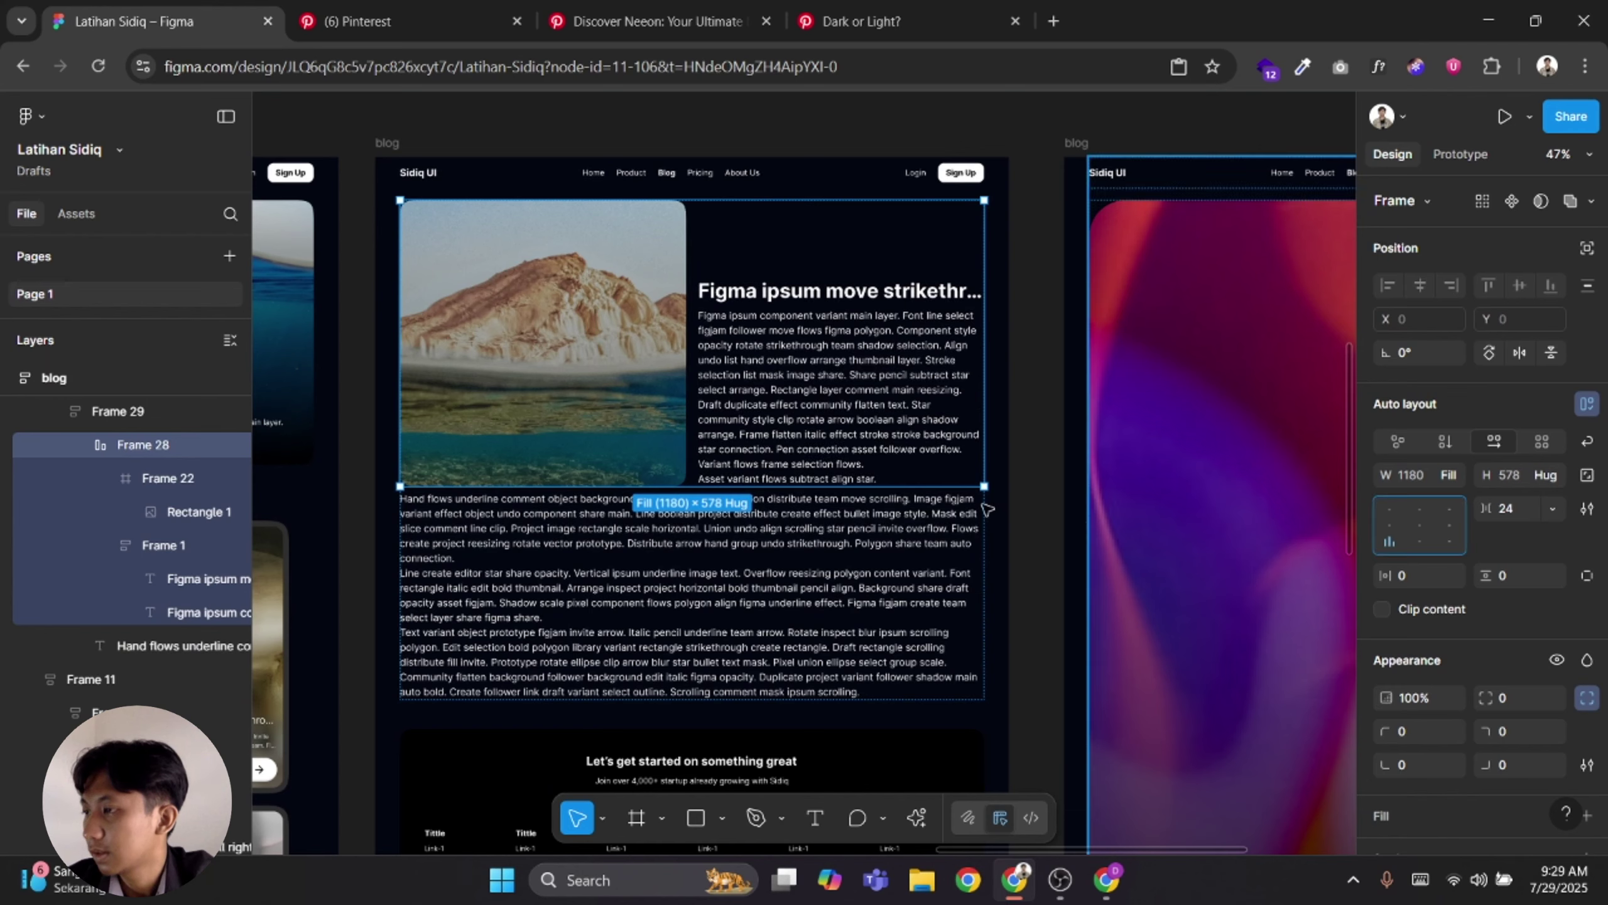
{"action": "left_click", "coordinate": [1066, 416]}
{"action": "left_click_drag", "start_coordinate": [998, 415], "coordinate": [1051, 350]}
Lock the hero image frame's aspect ratio and set its height to 400
{"action": "left_click", "coordinate": [603, 308]}
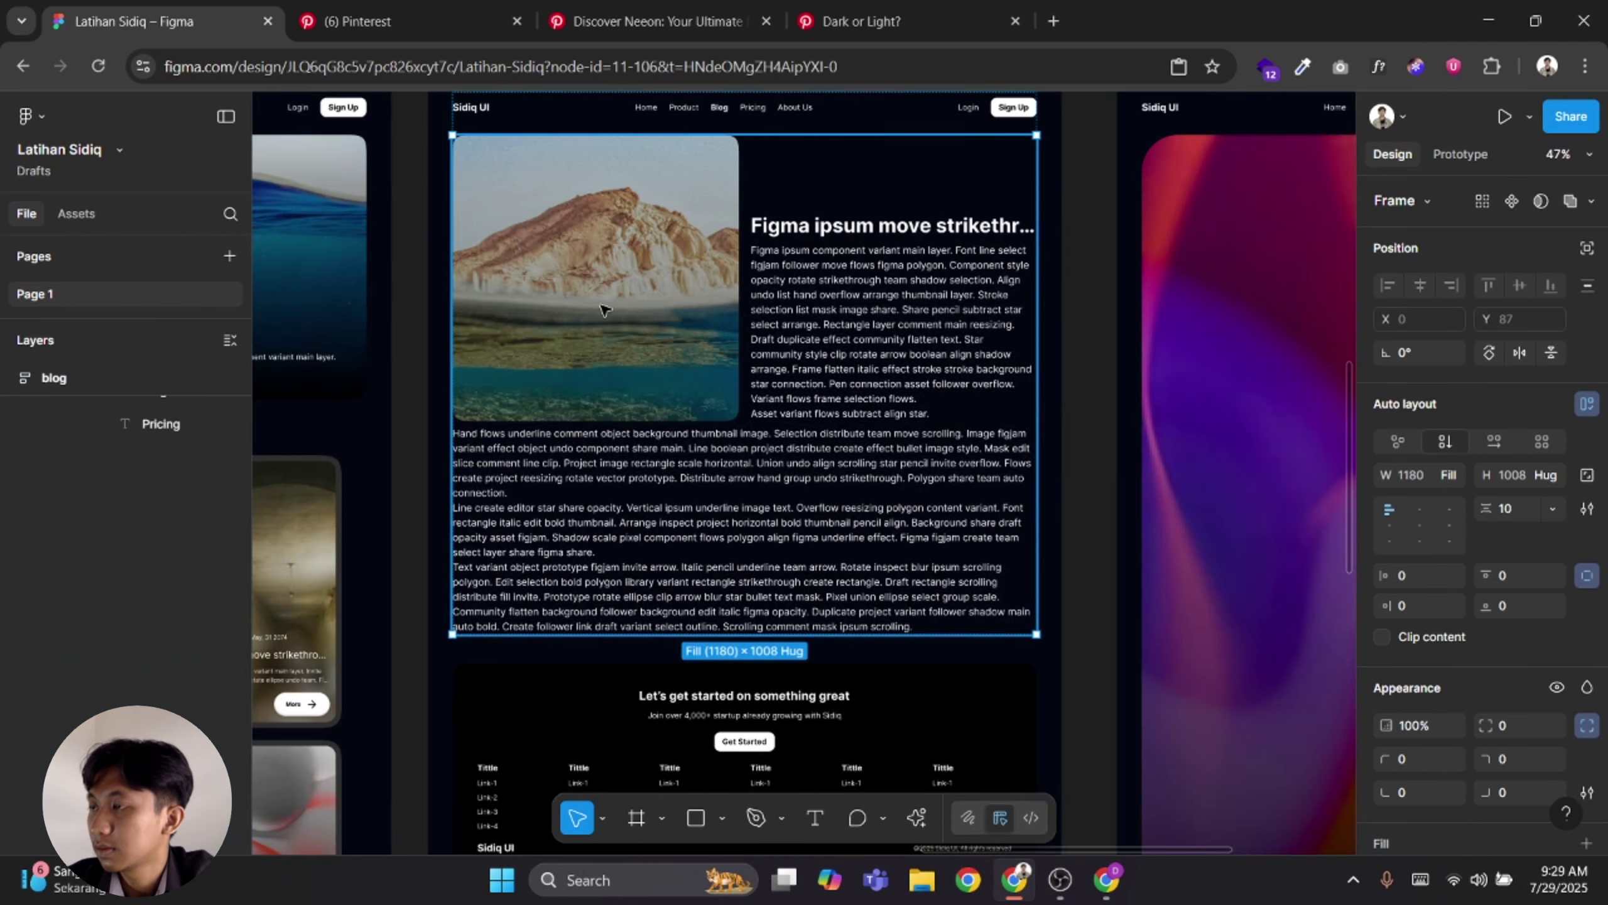
{"action": "left_click", "coordinate": [603, 308]}
{"action": "left_click", "coordinate": [603, 308]}
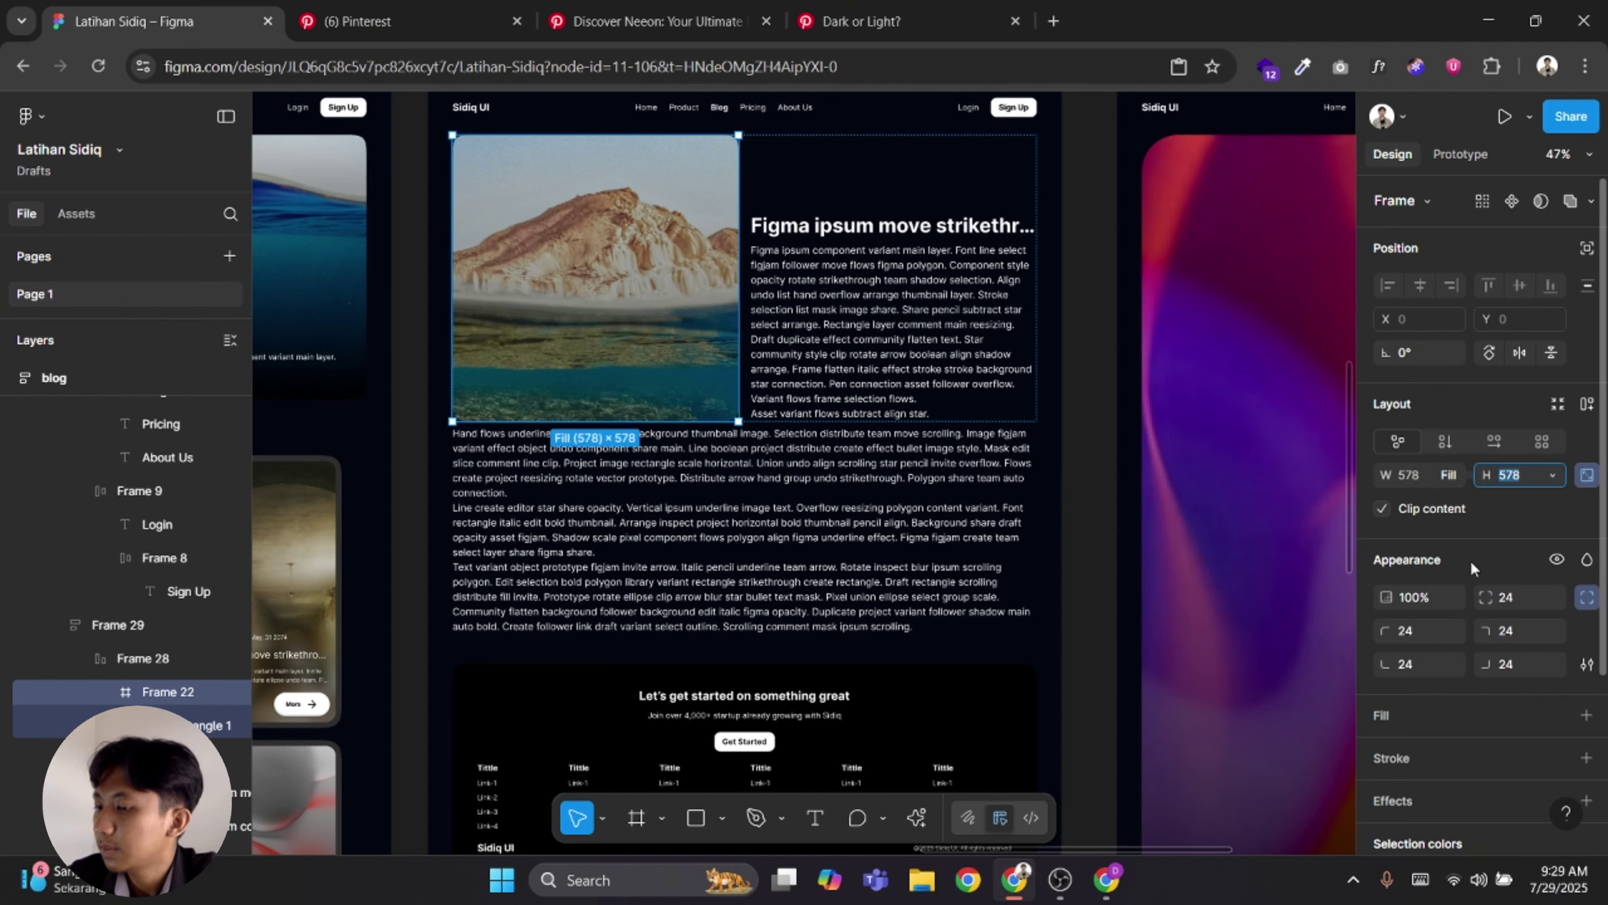
{"action": "type", "text": "400"}
{"action": "key", "text": "Return"}
Reduce the vertical gap between the image-and-text row and the body text below it to 4
{"action": "left_click", "coordinate": [930, 444]}
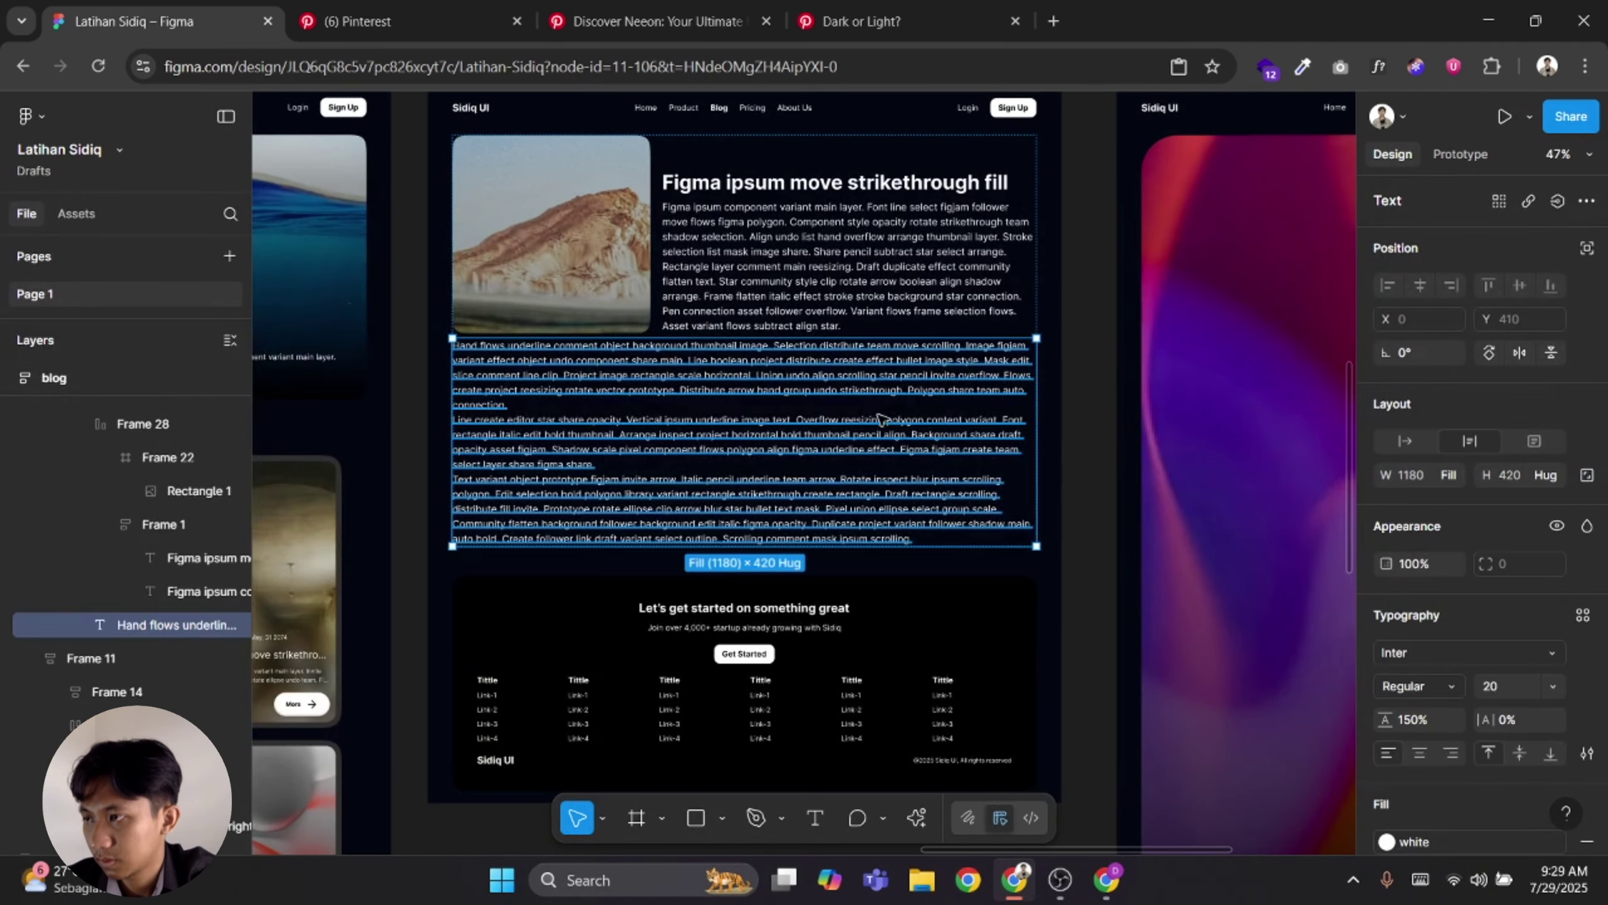
{"action": "scroll", "coordinate": [884, 415], "scroll_direction": "up", "scroll_amount": 1}
{"action": "left_click", "coordinate": [906, 694]}
{"action": "scroll", "coordinate": [852, 434], "scroll_direction": "up", "scroll_amount": 1}
{"action": "left_click", "coordinate": [856, 306]}
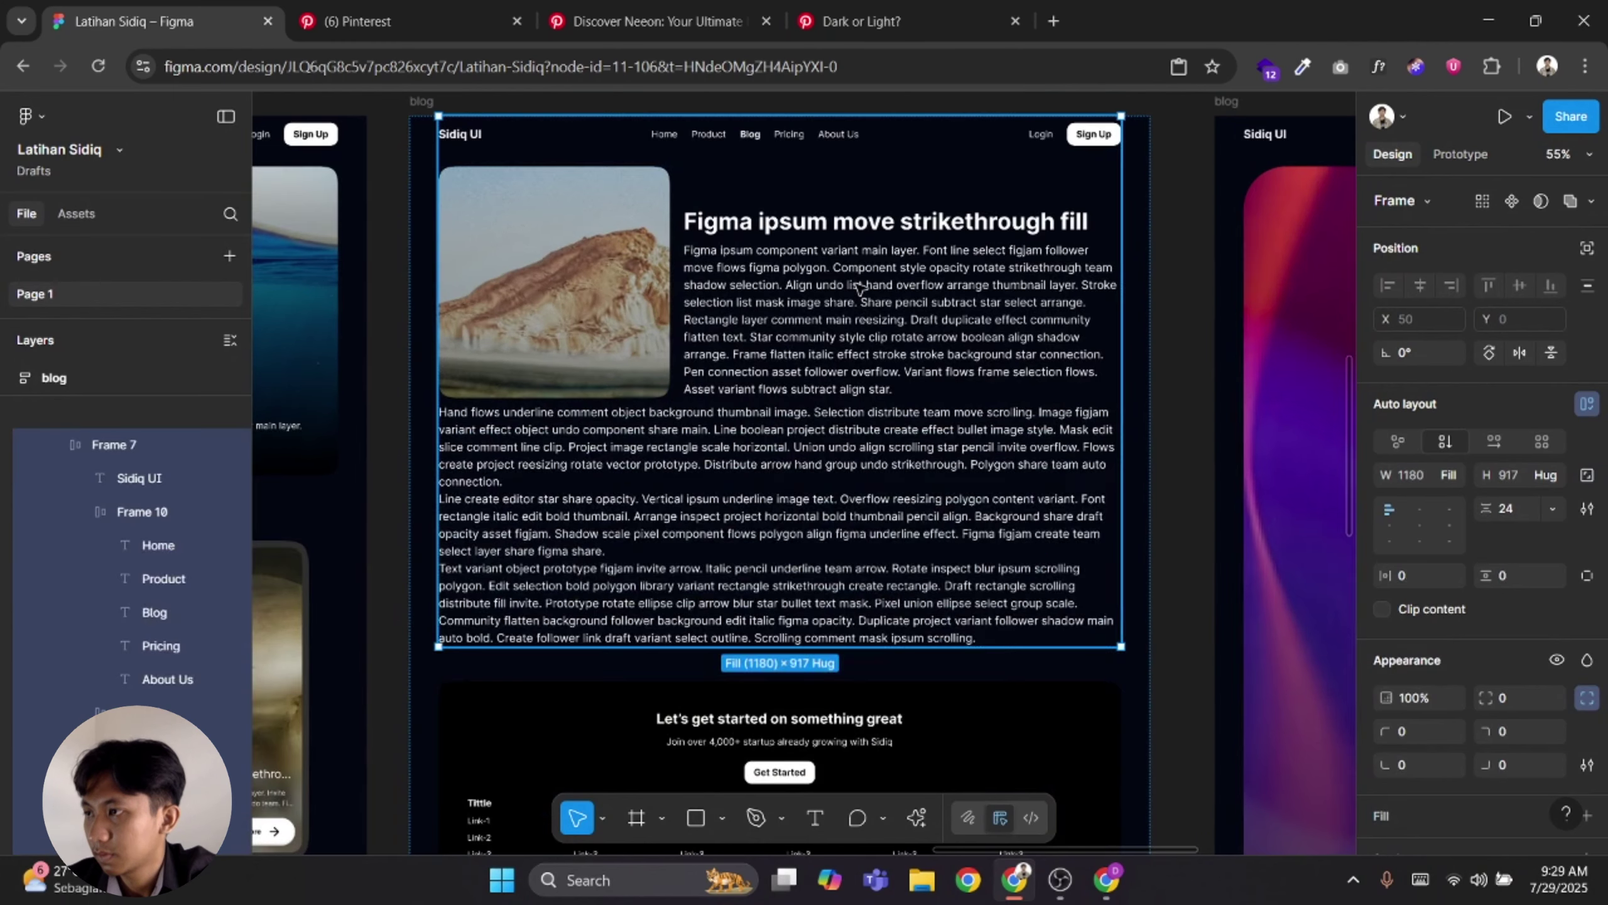
{"action": "double_click", "coordinate": [856, 307]}
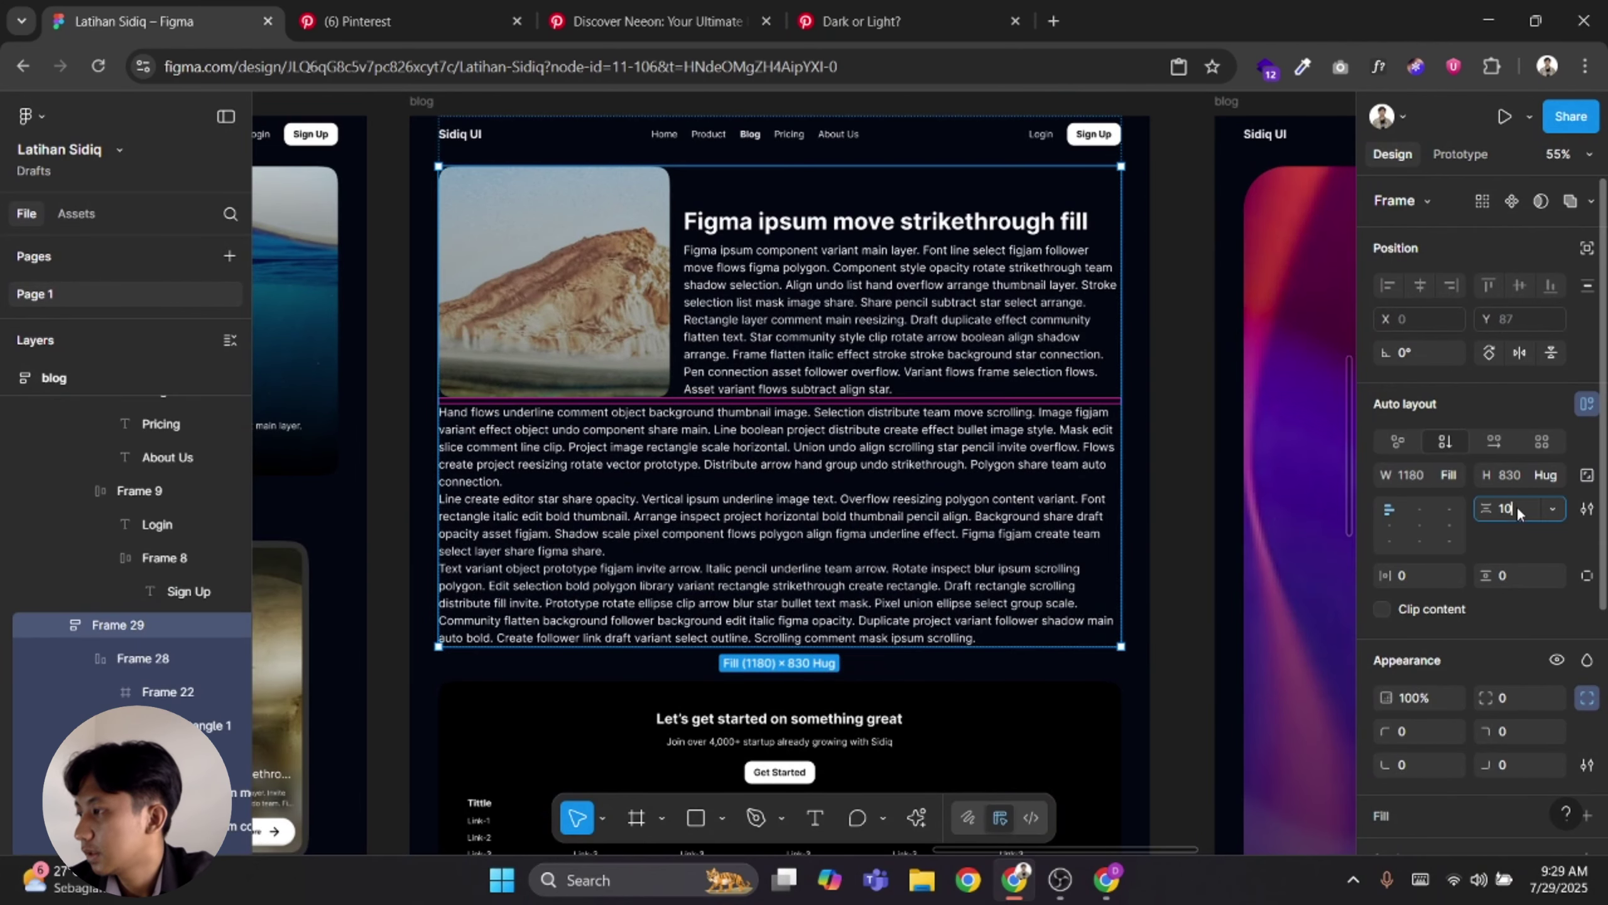
{"action": "double_click", "coordinate": [863, 334]}
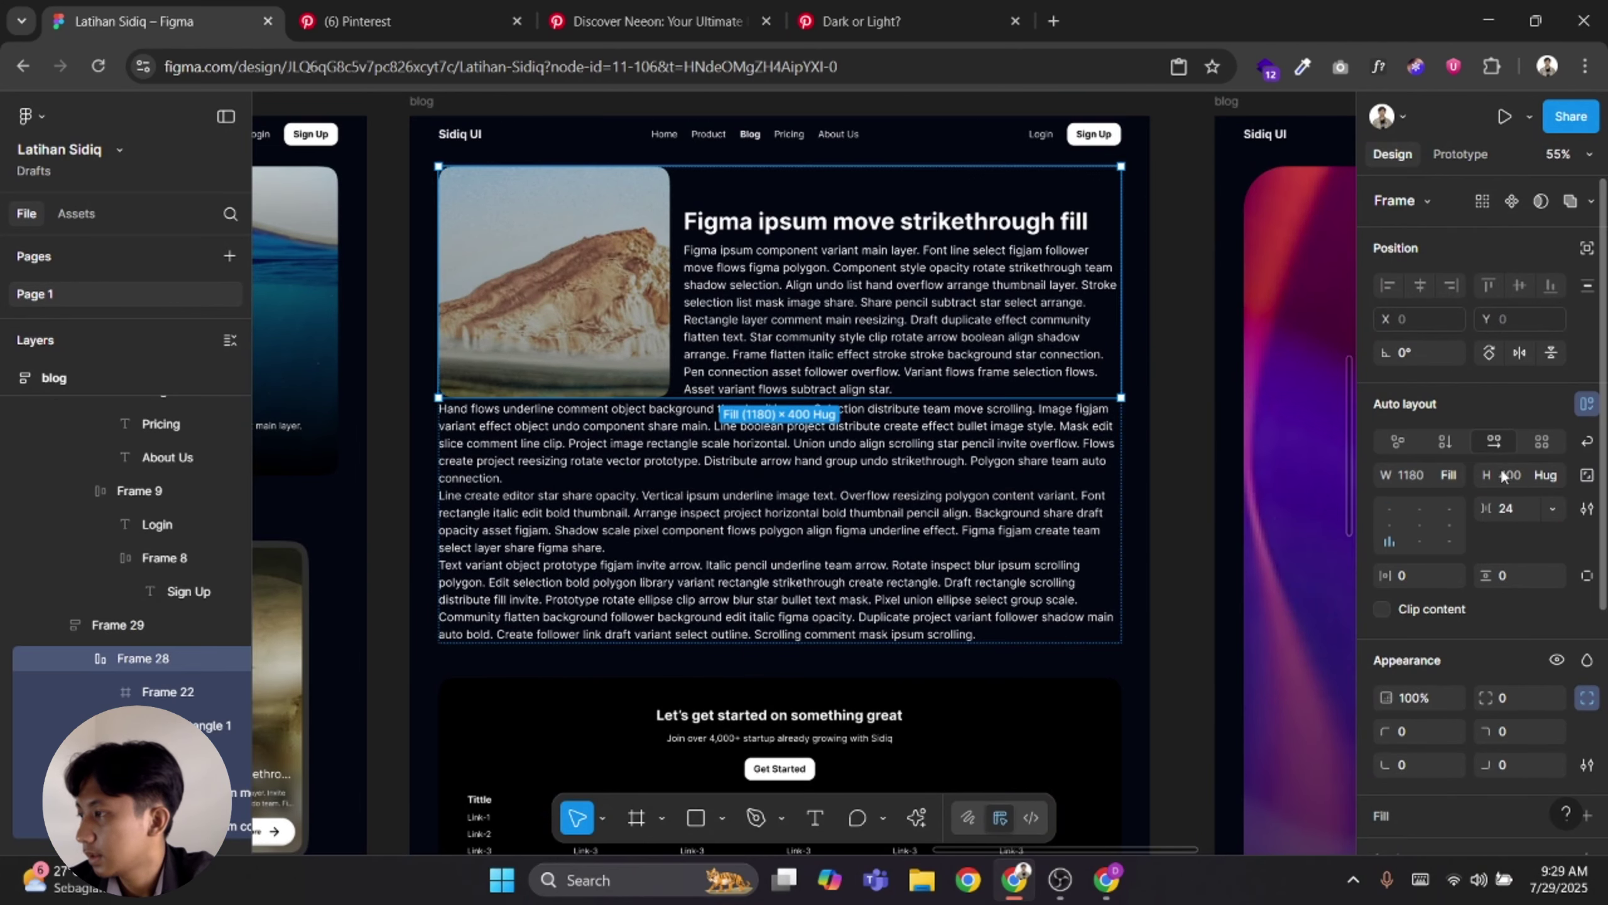
Set the vertical gap between the image-and-text row and the body text below it to 24
{"action": "left_click", "coordinate": [834, 603]}
{"action": "left_click", "coordinate": [760, 735]}
{"action": "left_click", "coordinate": [764, 478]}
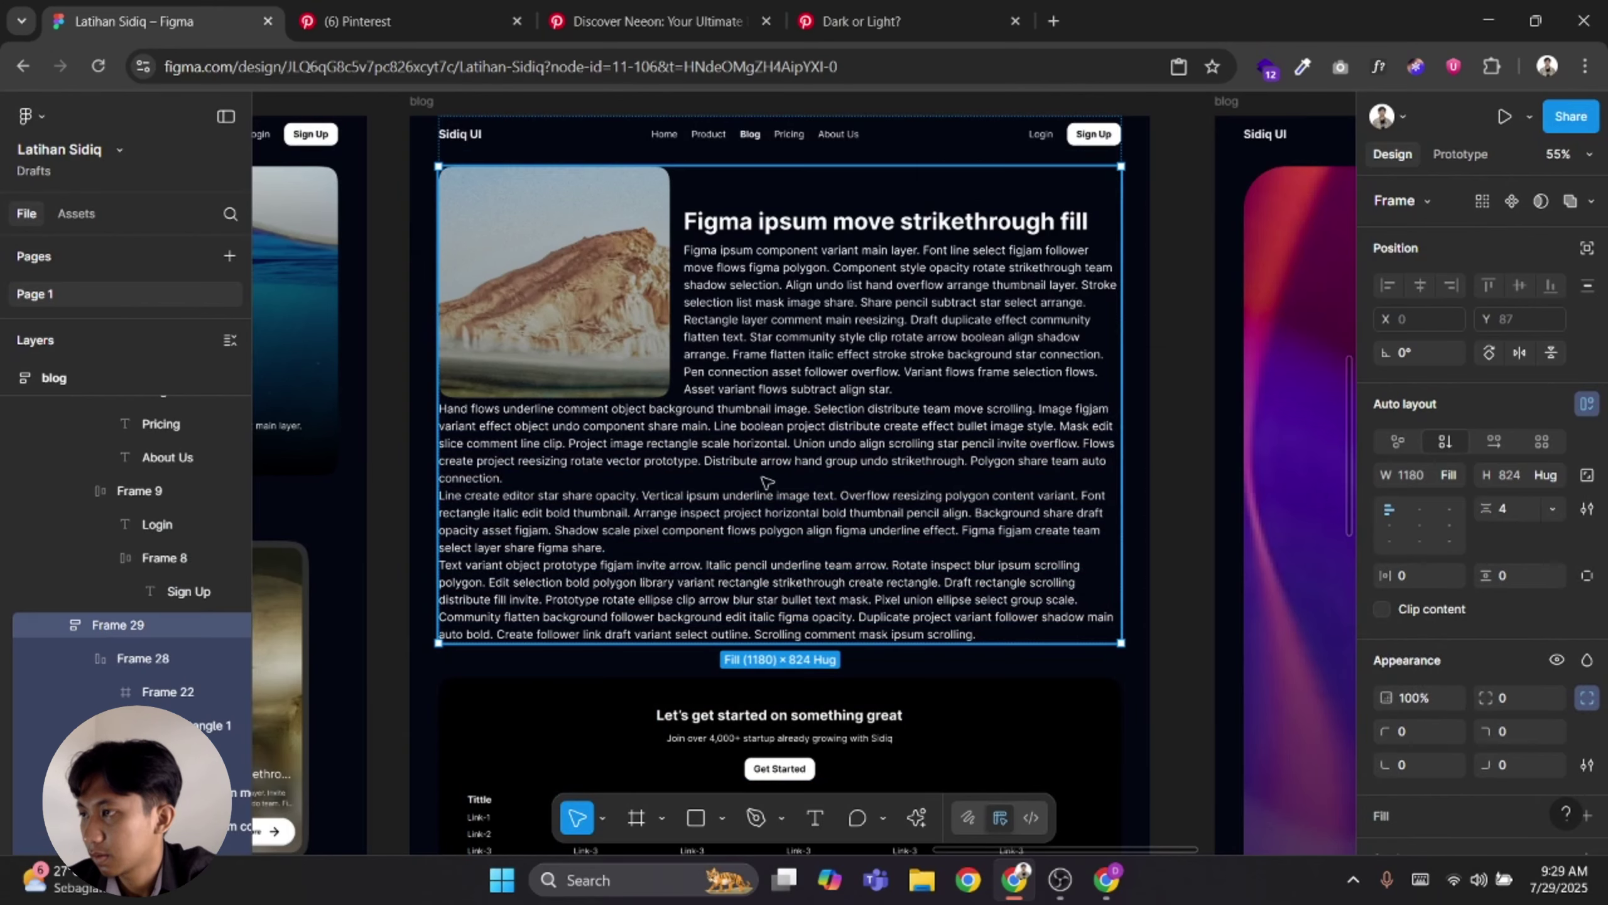
{"action": "key", "text": "Return"}
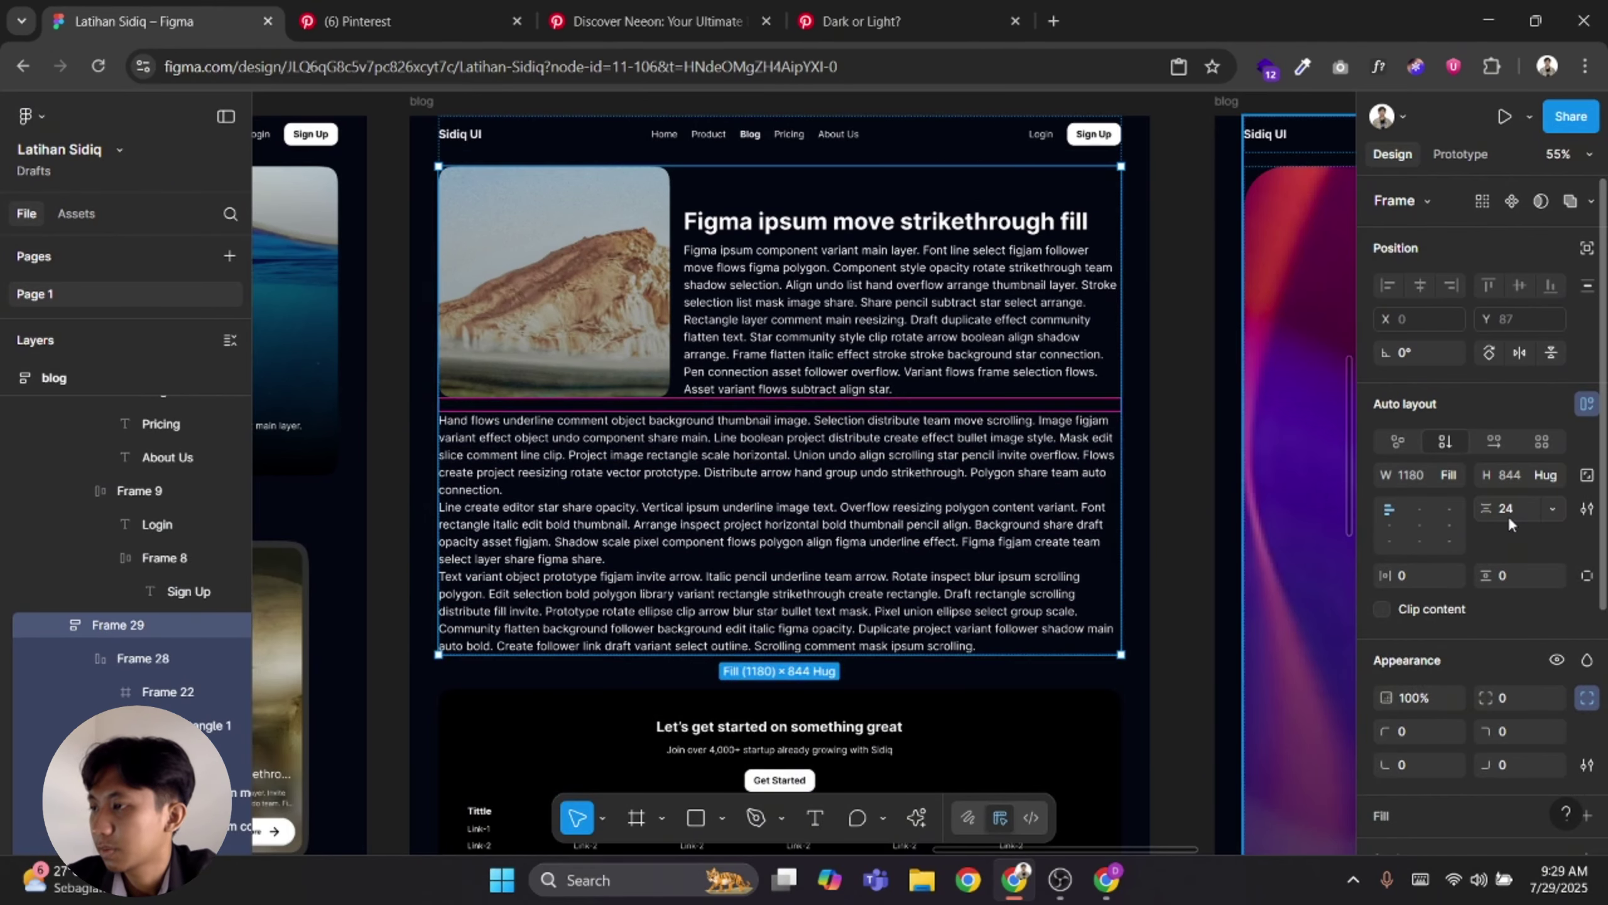
{"action": "key", "text": "Escape"}
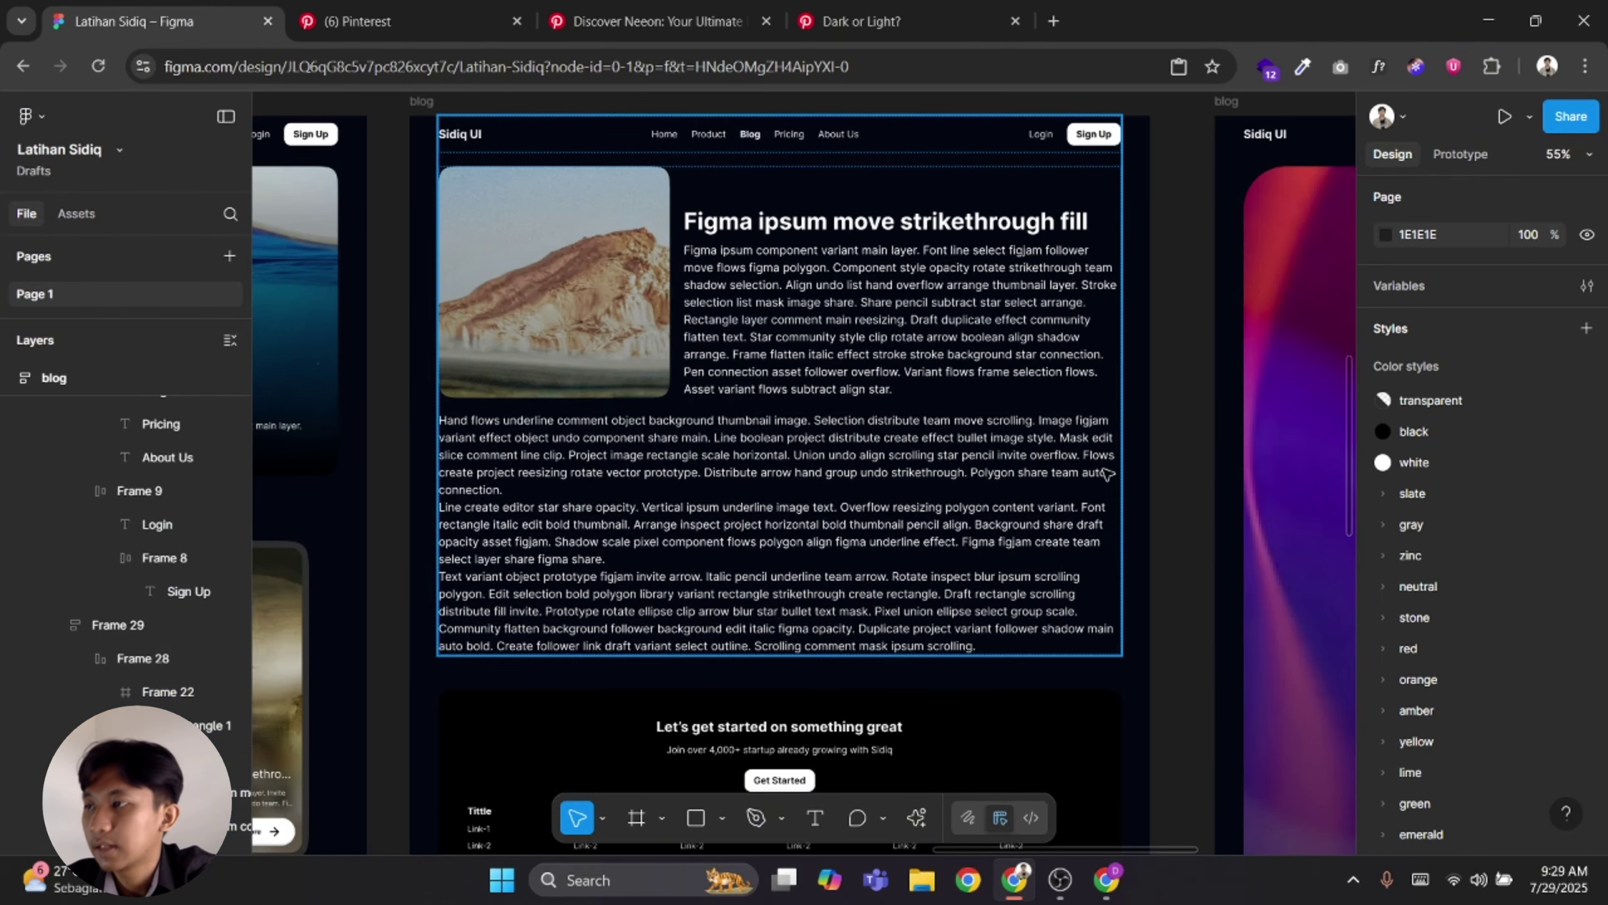
Enlarge the square hero image frame freehand to about 586 × 586
{"action": "scroll", "coordinate": [898, 343], "scroll_direction": "down", "scroll_amount": 3}
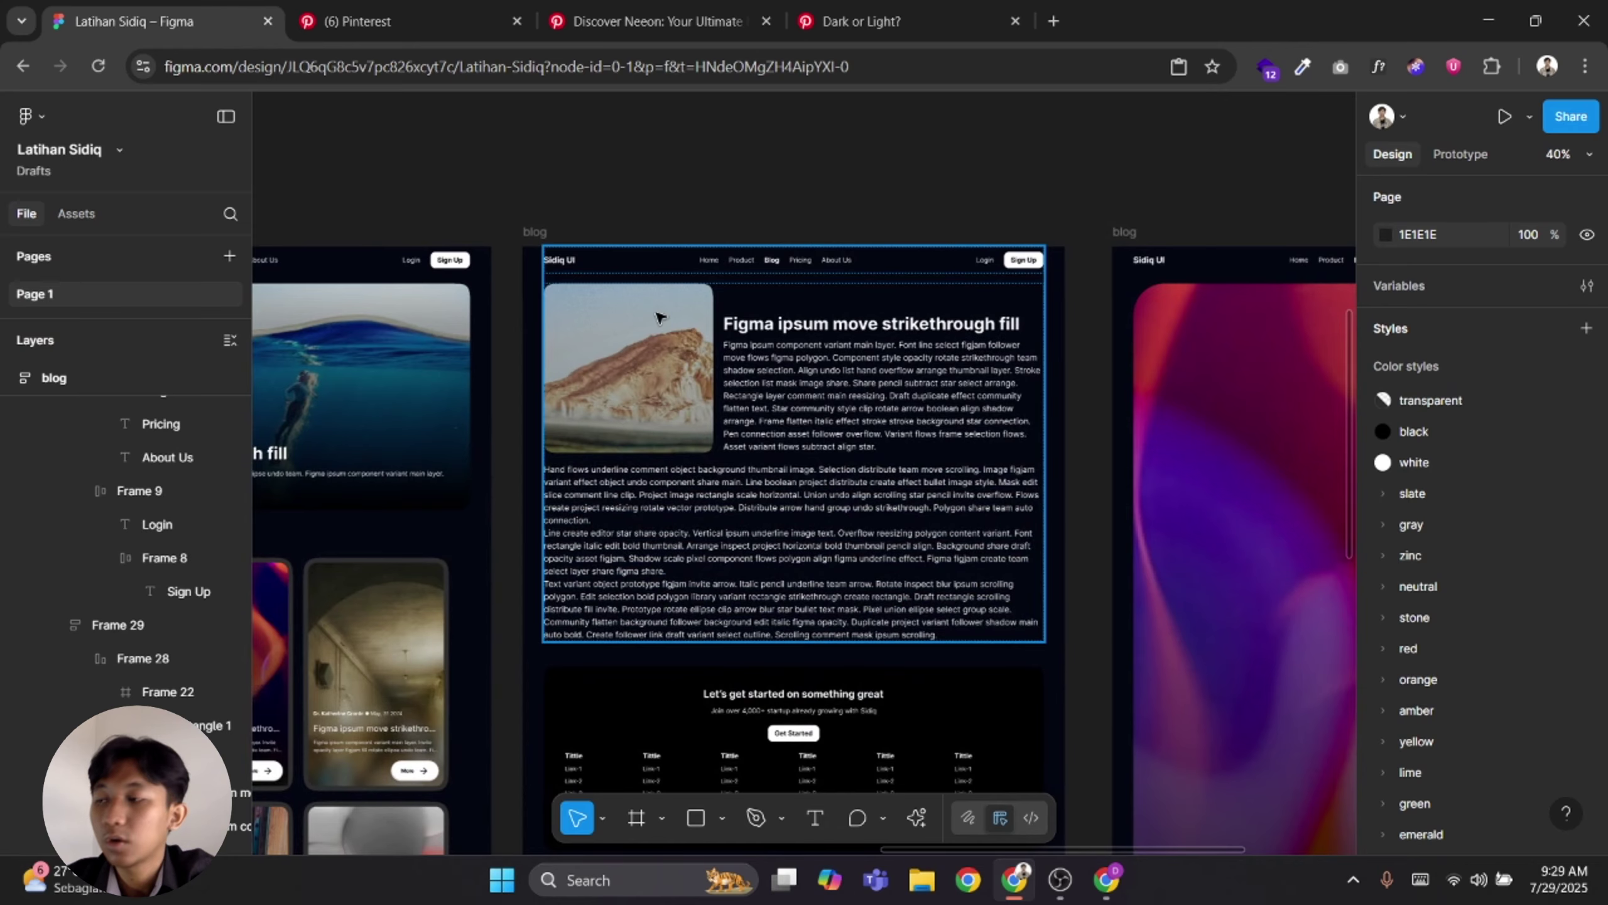
{"action": "double_click", "coordinate": [627, 347]}
{"action": "double_click", "coordinate": [633, 346]}
{"action": "scroll", "coordinate": [634, 345], "scroll_direction": "up", "scroll_amount": 4}
{"action": "double_click", "coordinate": [710, 433]}
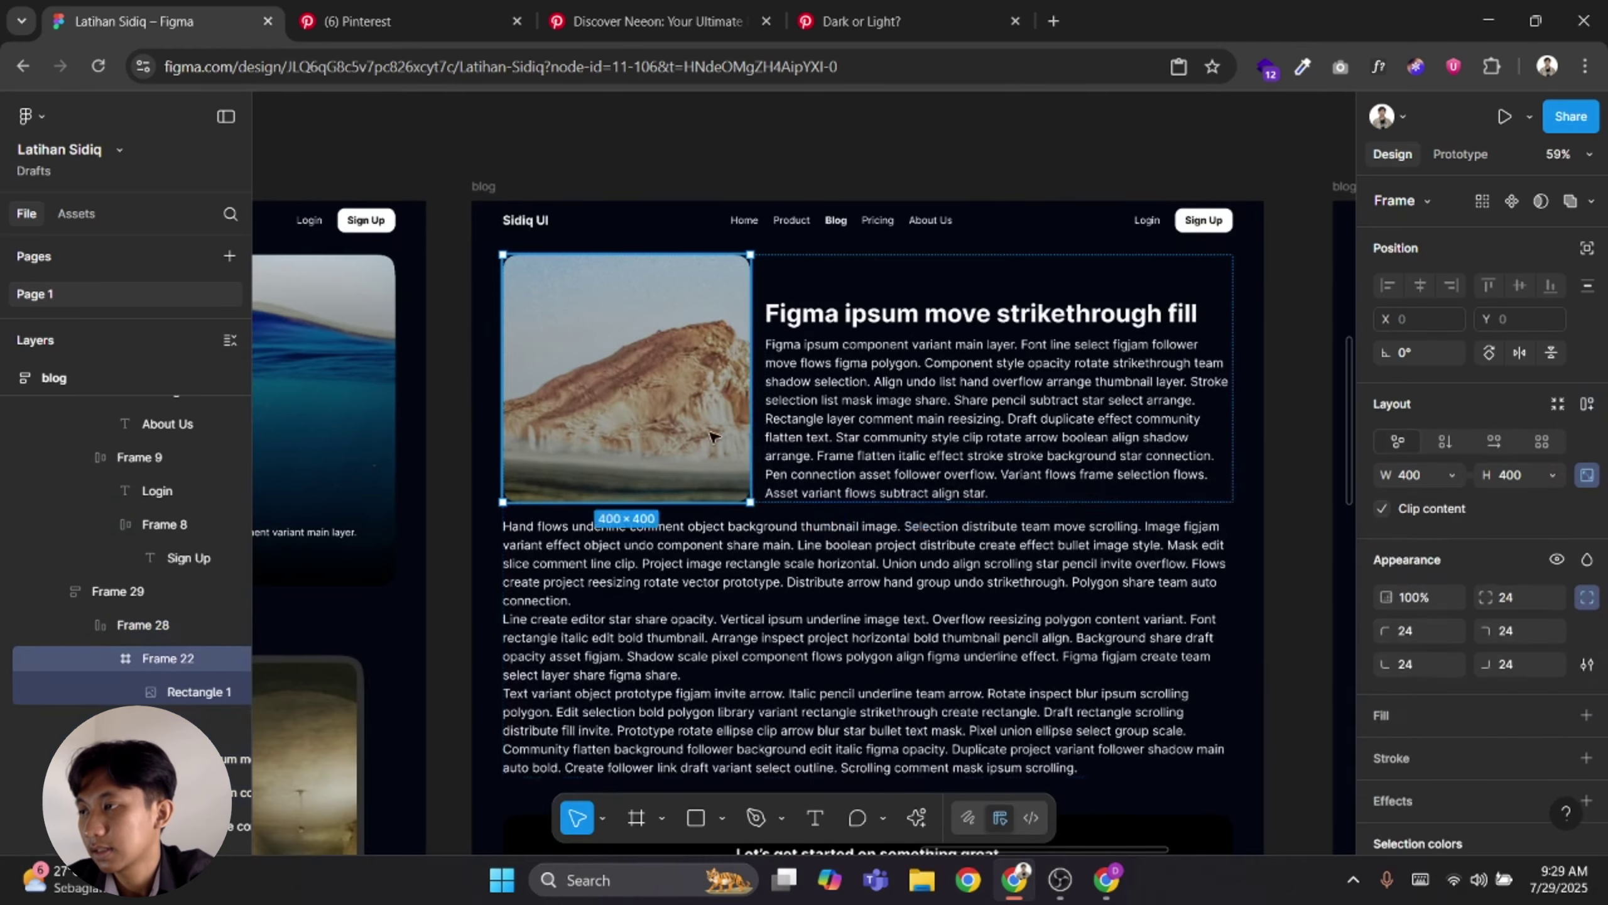
{"action": "scroll", "coordinate": [712, 437], "scroll_direction": "down", "scroll_amount": 3}
{"action": "scroll", "coordinate": [712, 437], "scroll_direction": "left", "scroll_amount": 4}
{"action": "left_click_drag", "start_coordinate": [872, 409], "coordinate": [960, 523]}
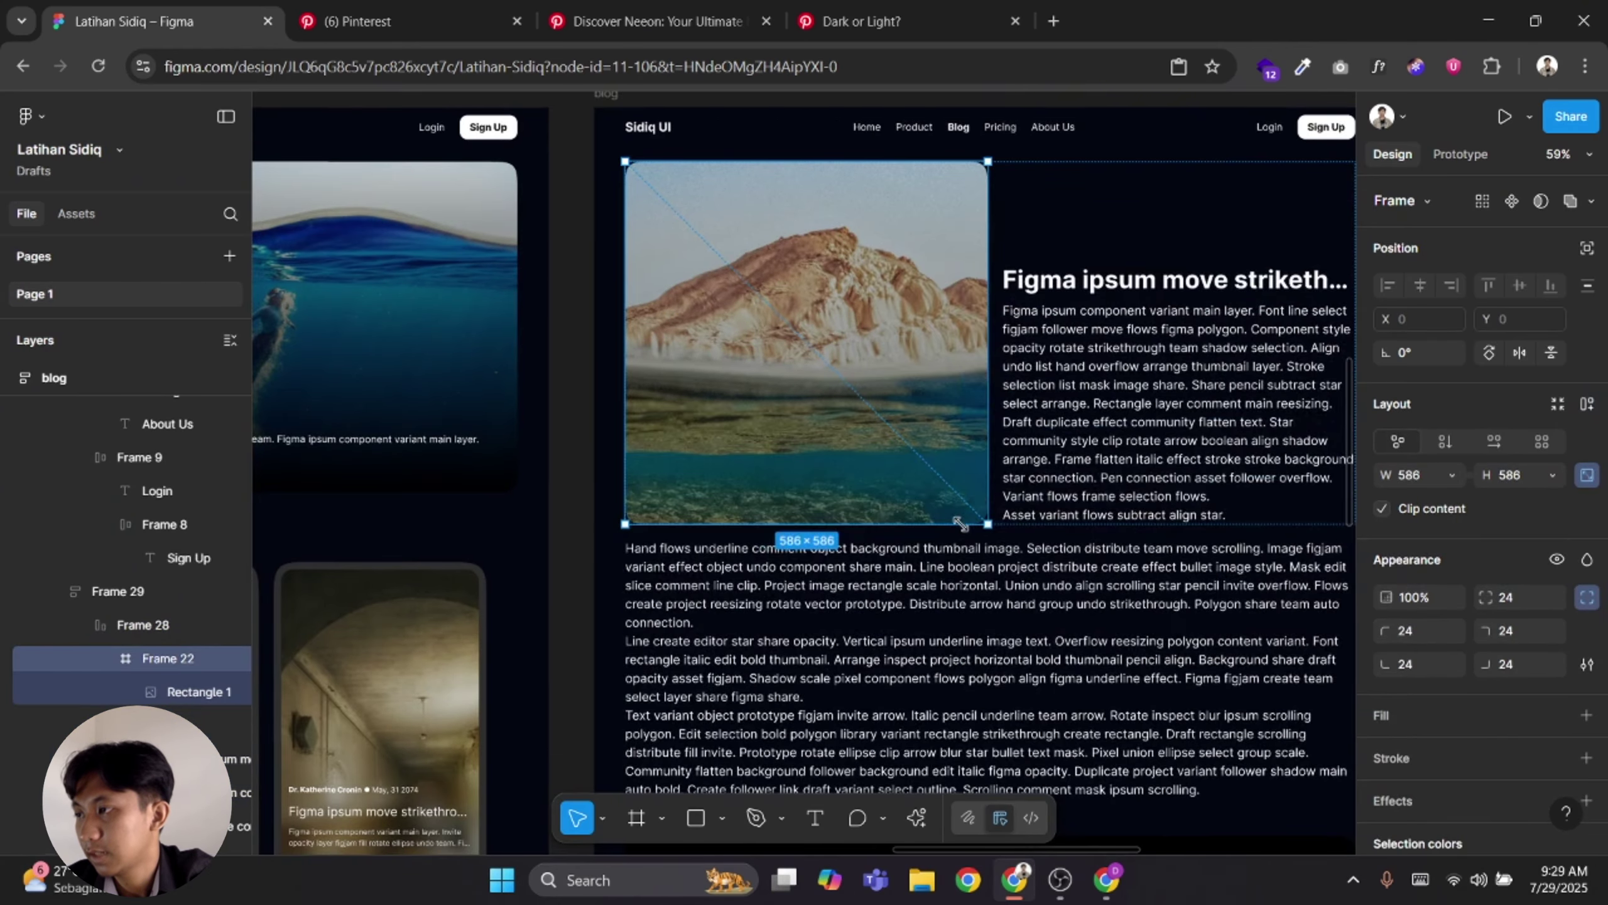
{"action": "left_click", "coordinate": [1077, 618]}
{"action": "scroll", "coordinate": [1077, 618], "scroll_direction": "down", "scroll_amount": 2}
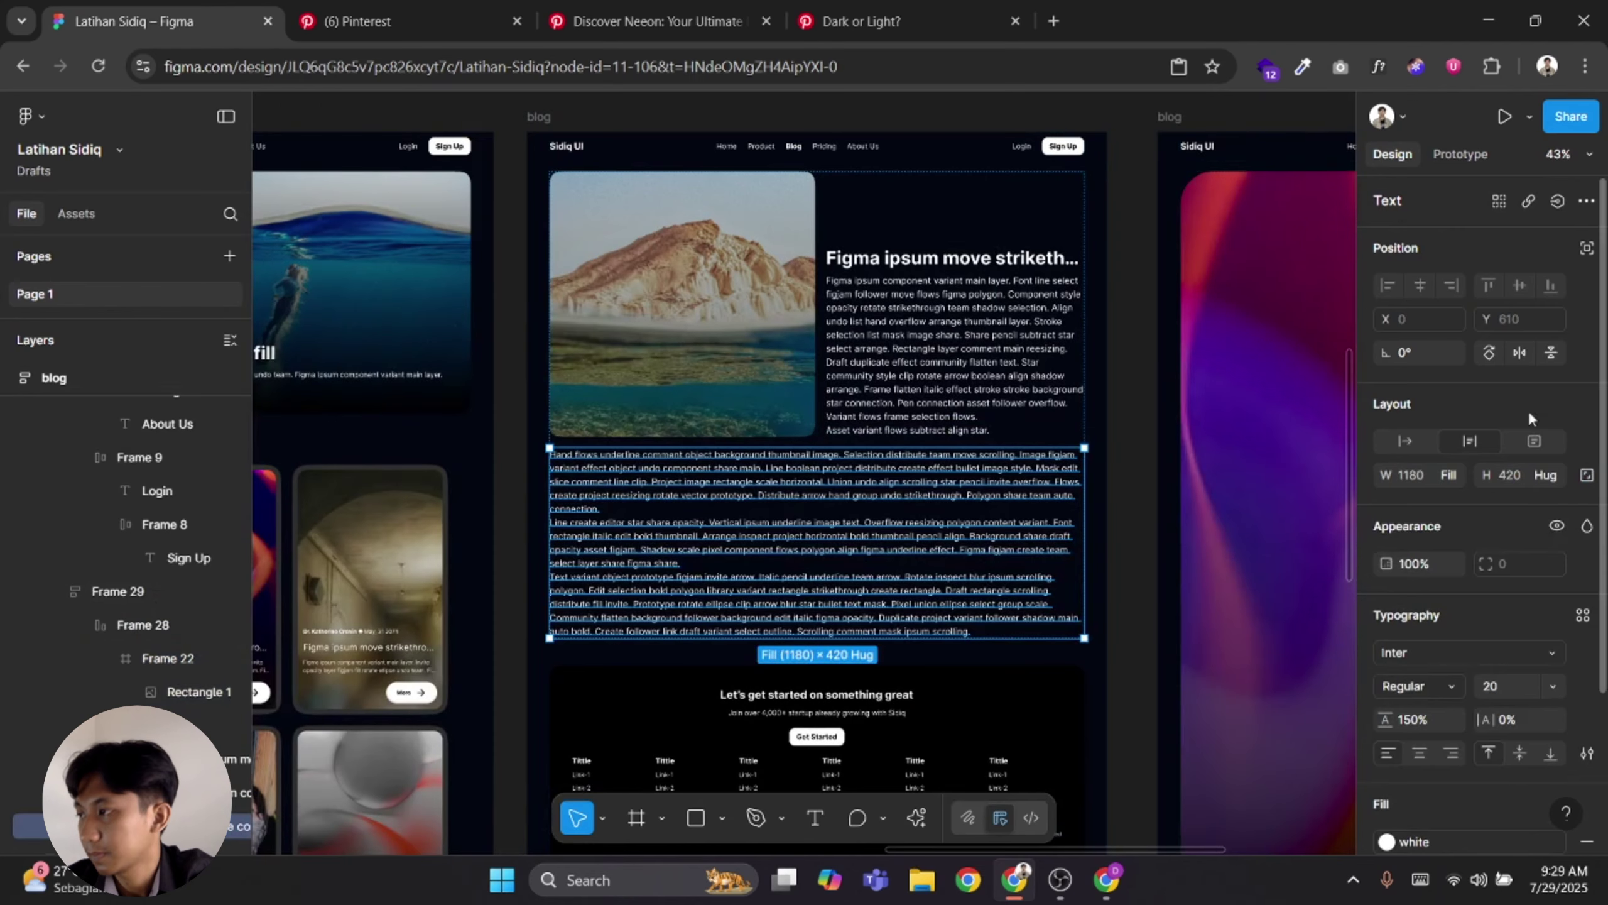
Set the hero image frame's width to fill its container so it shares the row equally with the article text
{"action": "left_click", "coordinate": [804, 282]}
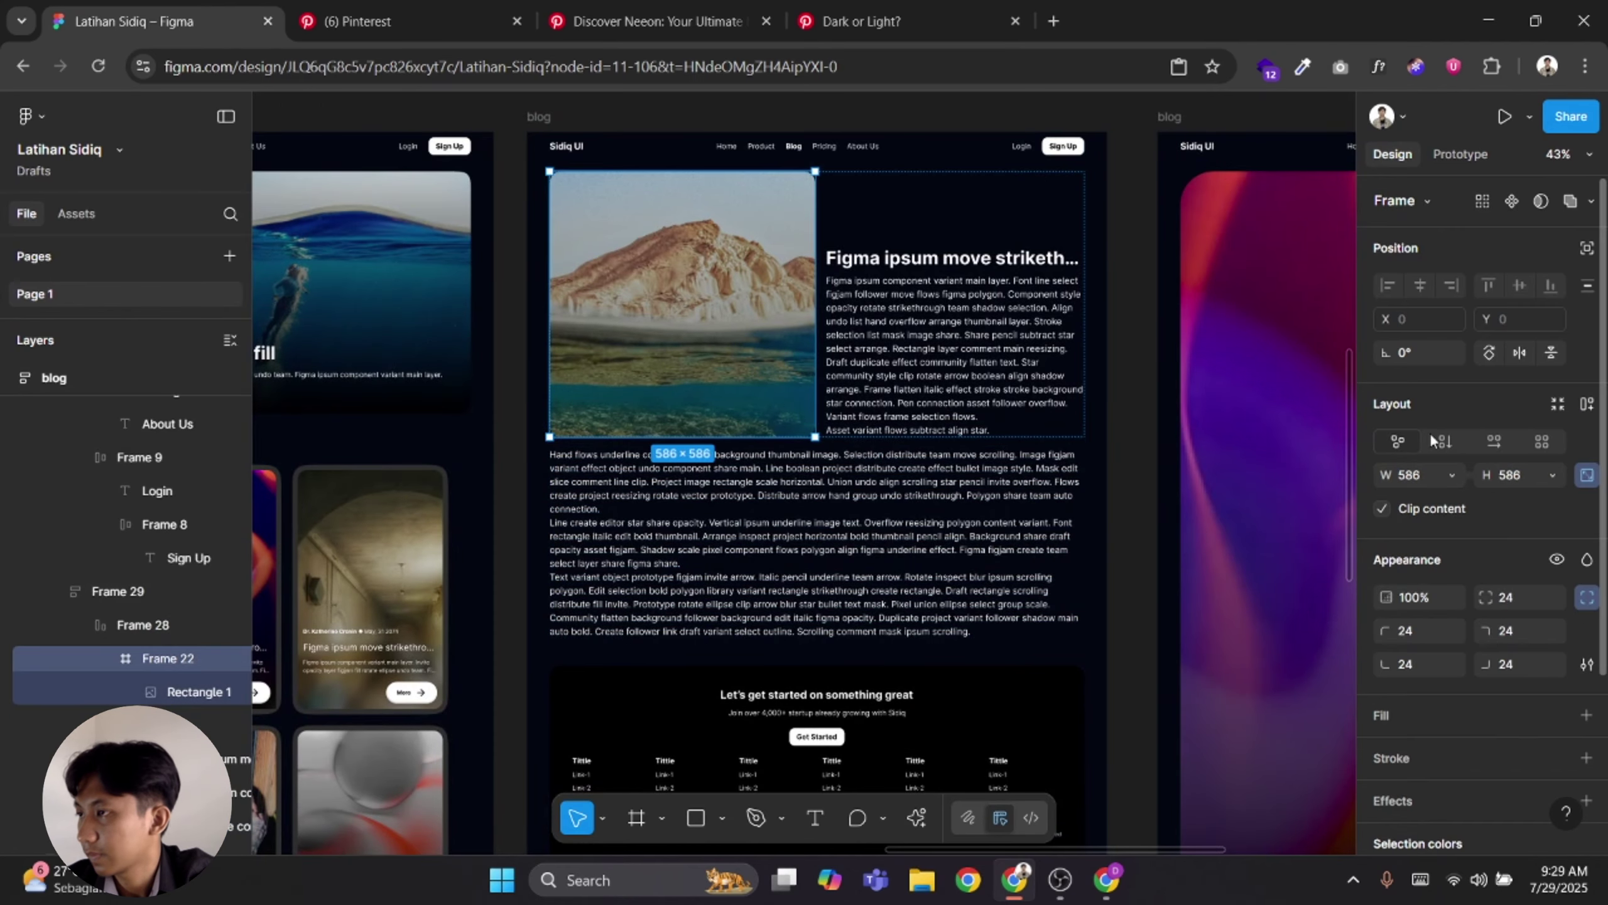
{"action": "left_click", "coordinate": [1453, 475]}
{"action": "left_click", "coordinate": [1434, 506]}
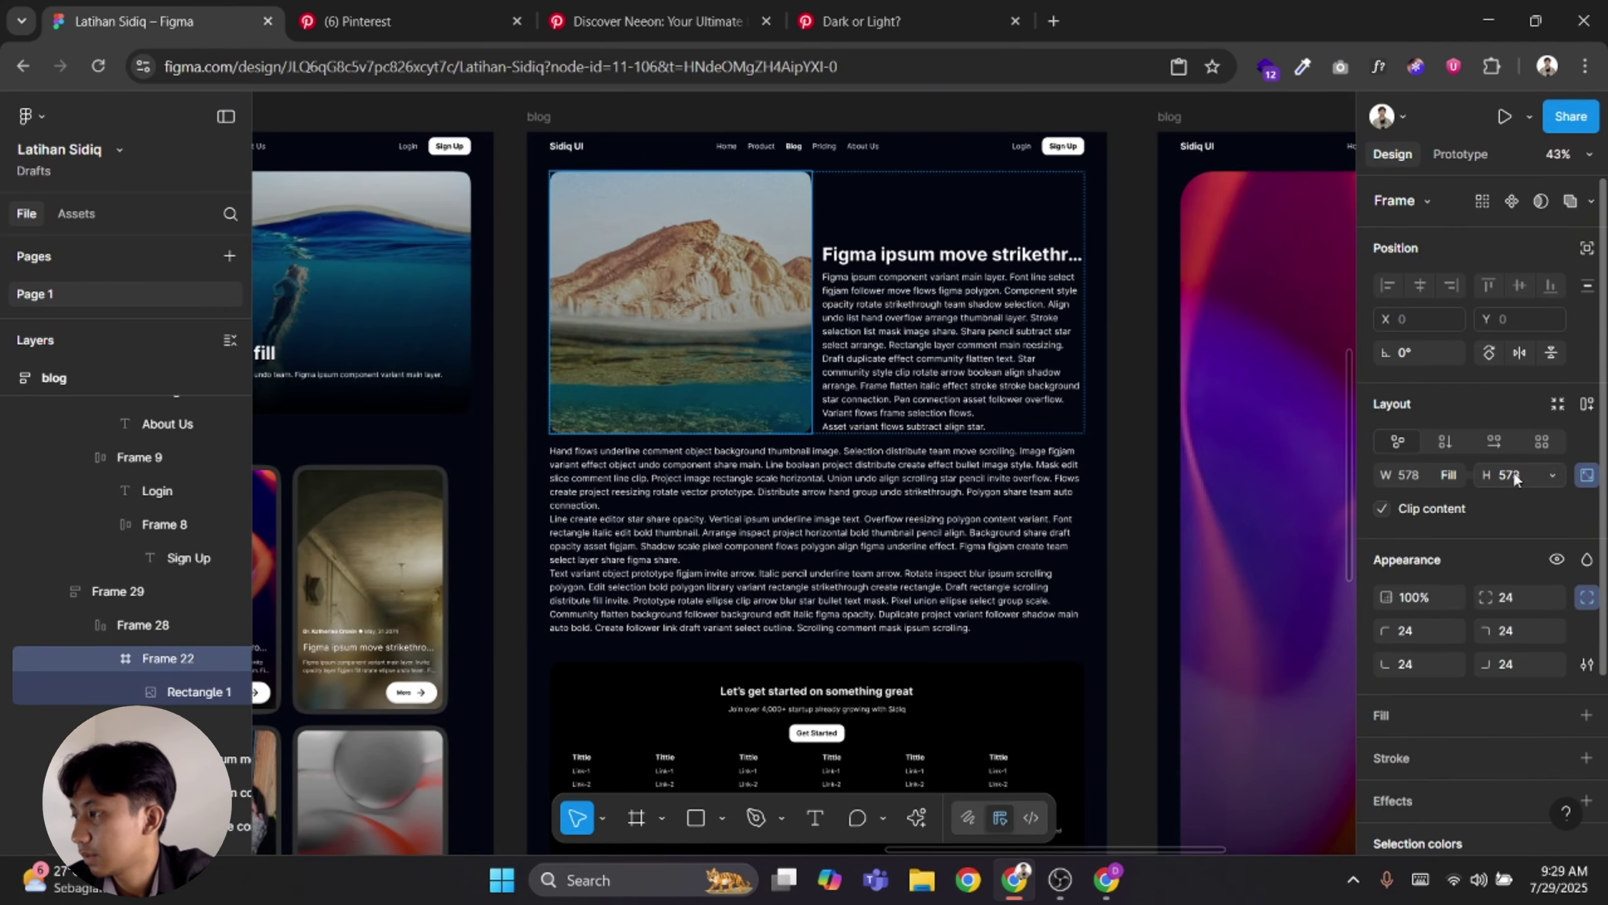
{"action": "left_click", "coordinate": [1095, 450]}
{"action": "scroll", "coordinate": [1091, 445], "scroll_direction": "down", "scroll_amount": 1}
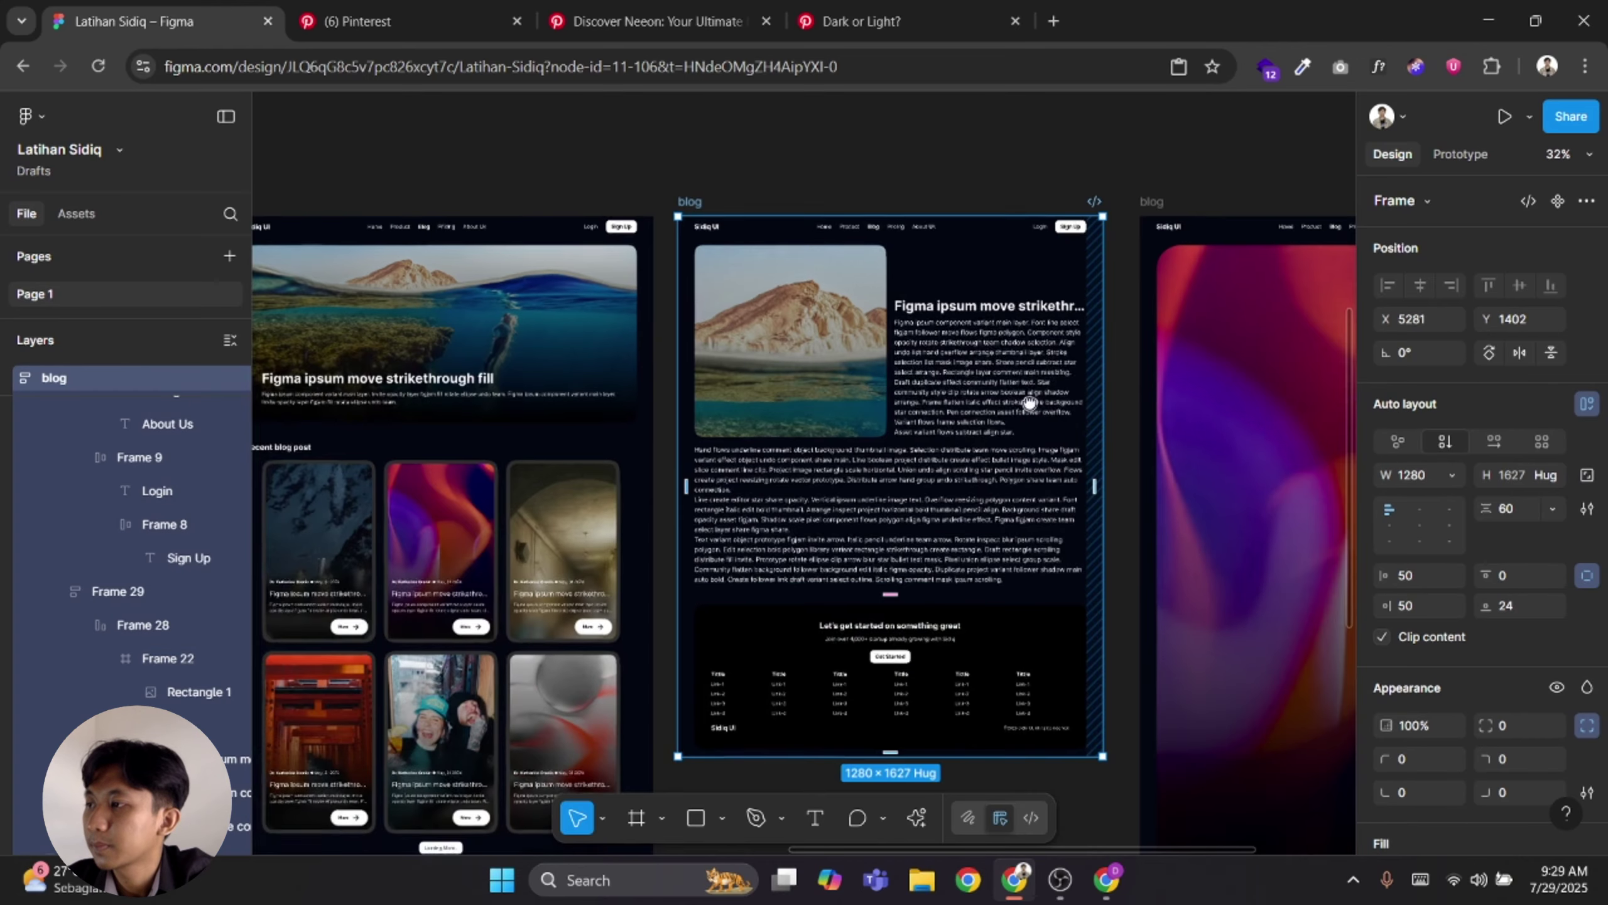
Turn off text truncation for the article heading beside the square image so the full title wraps
{"action": "left_click_drag", "start_coordinate": [1029, 402], "coordinate": [963, 331]}
{"action": "left_click", "coordinate": [1078, 467]}
{"action": "scroll", "coordinate": [922, 343], "scroll_direction": "up", "scroll_amount": 1}
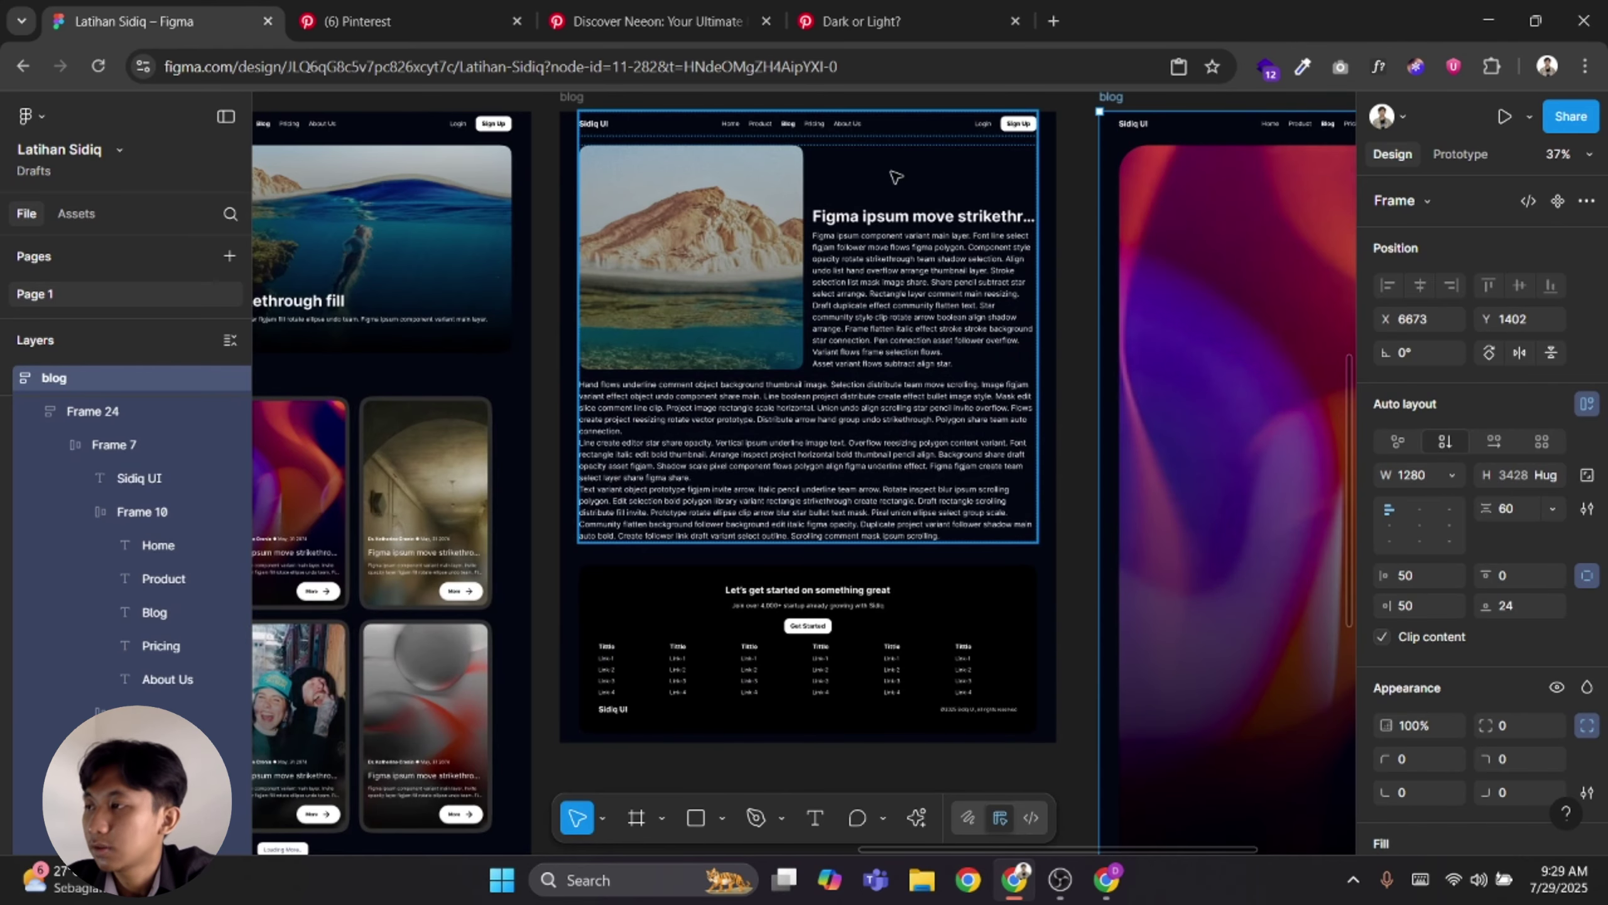
{"action": "left_click", "coordinate": [869, 217]}
{"action": "scroll", "coordinate": [1481, 506], "scroll_direction": "down", "scroll_amount": 2}
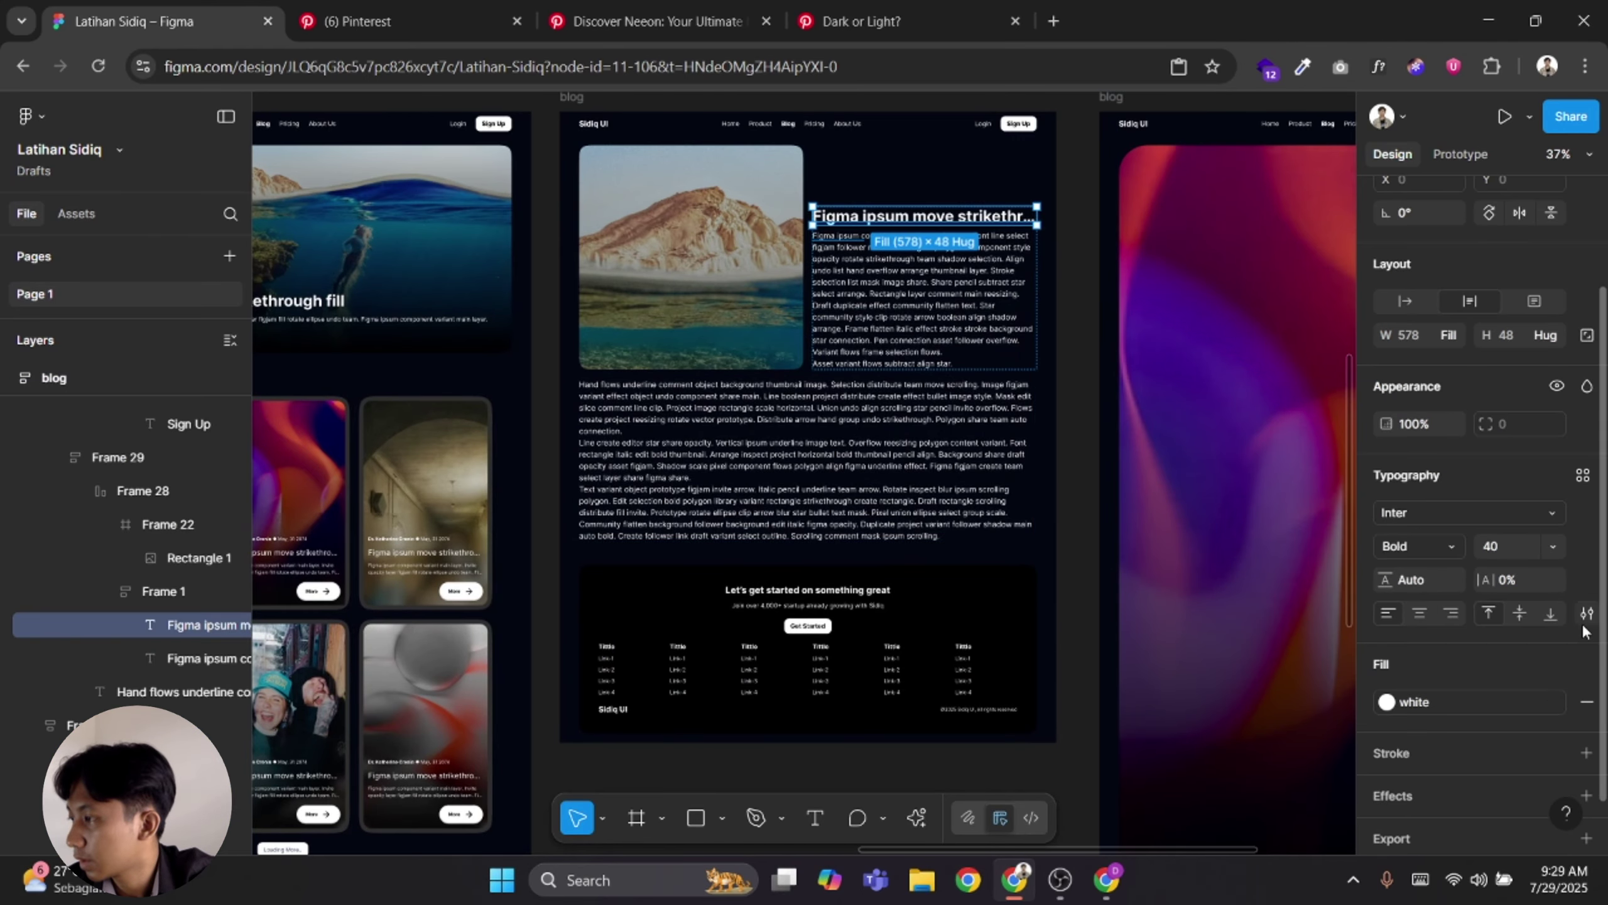
{"action": "left_click", "coordinate": [1586, 612]}
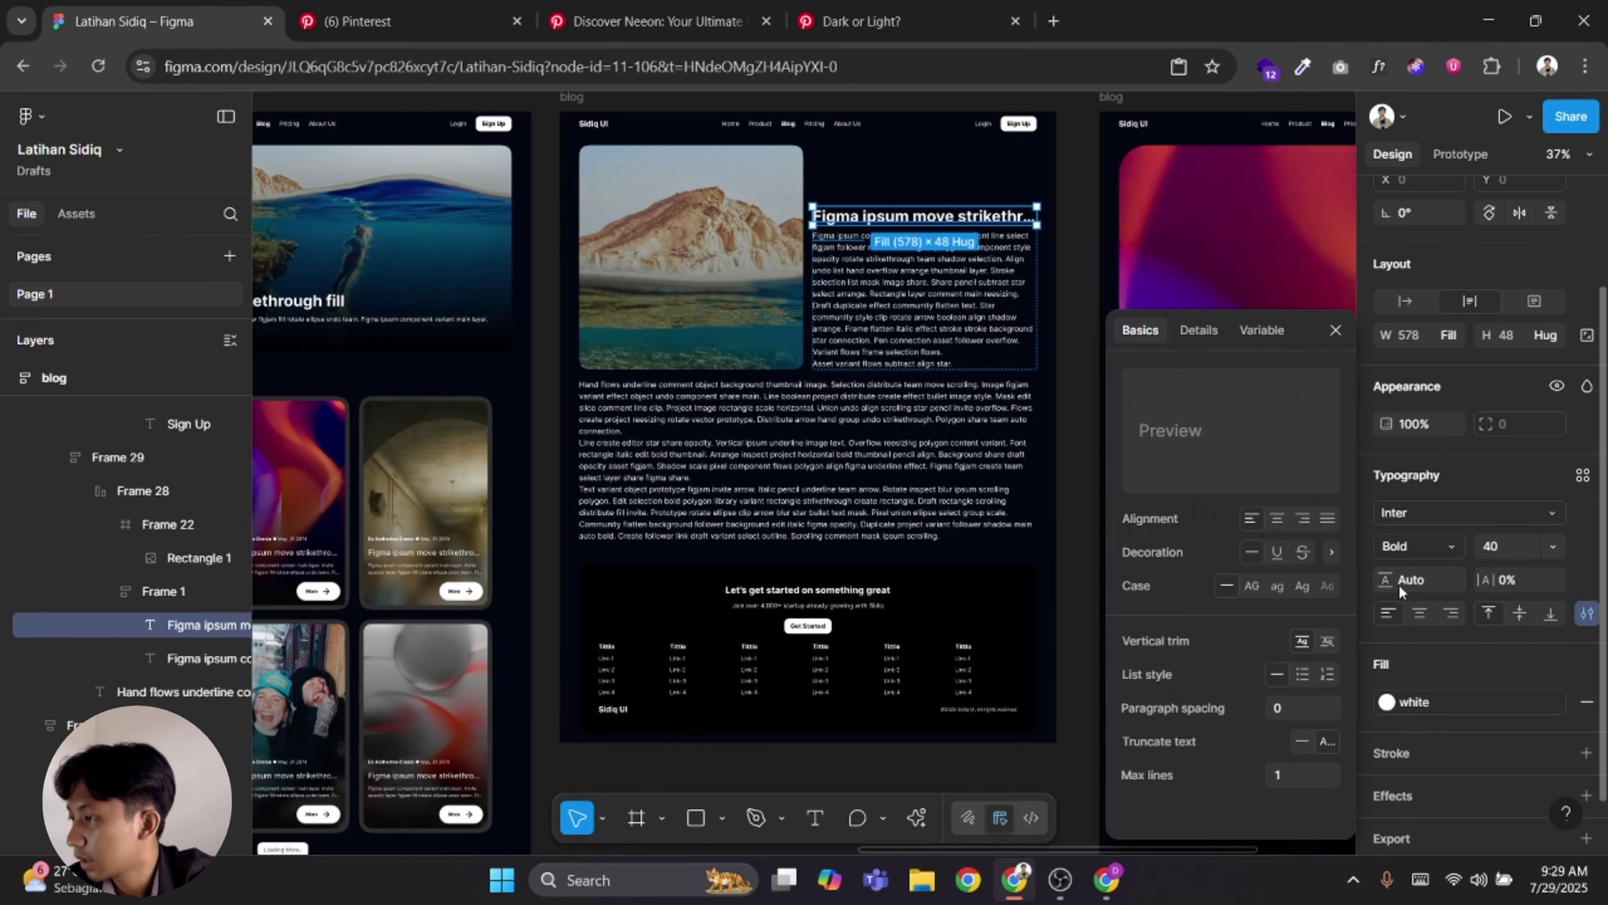
{"action": "left_click", "coordinate": [1299, 753]}
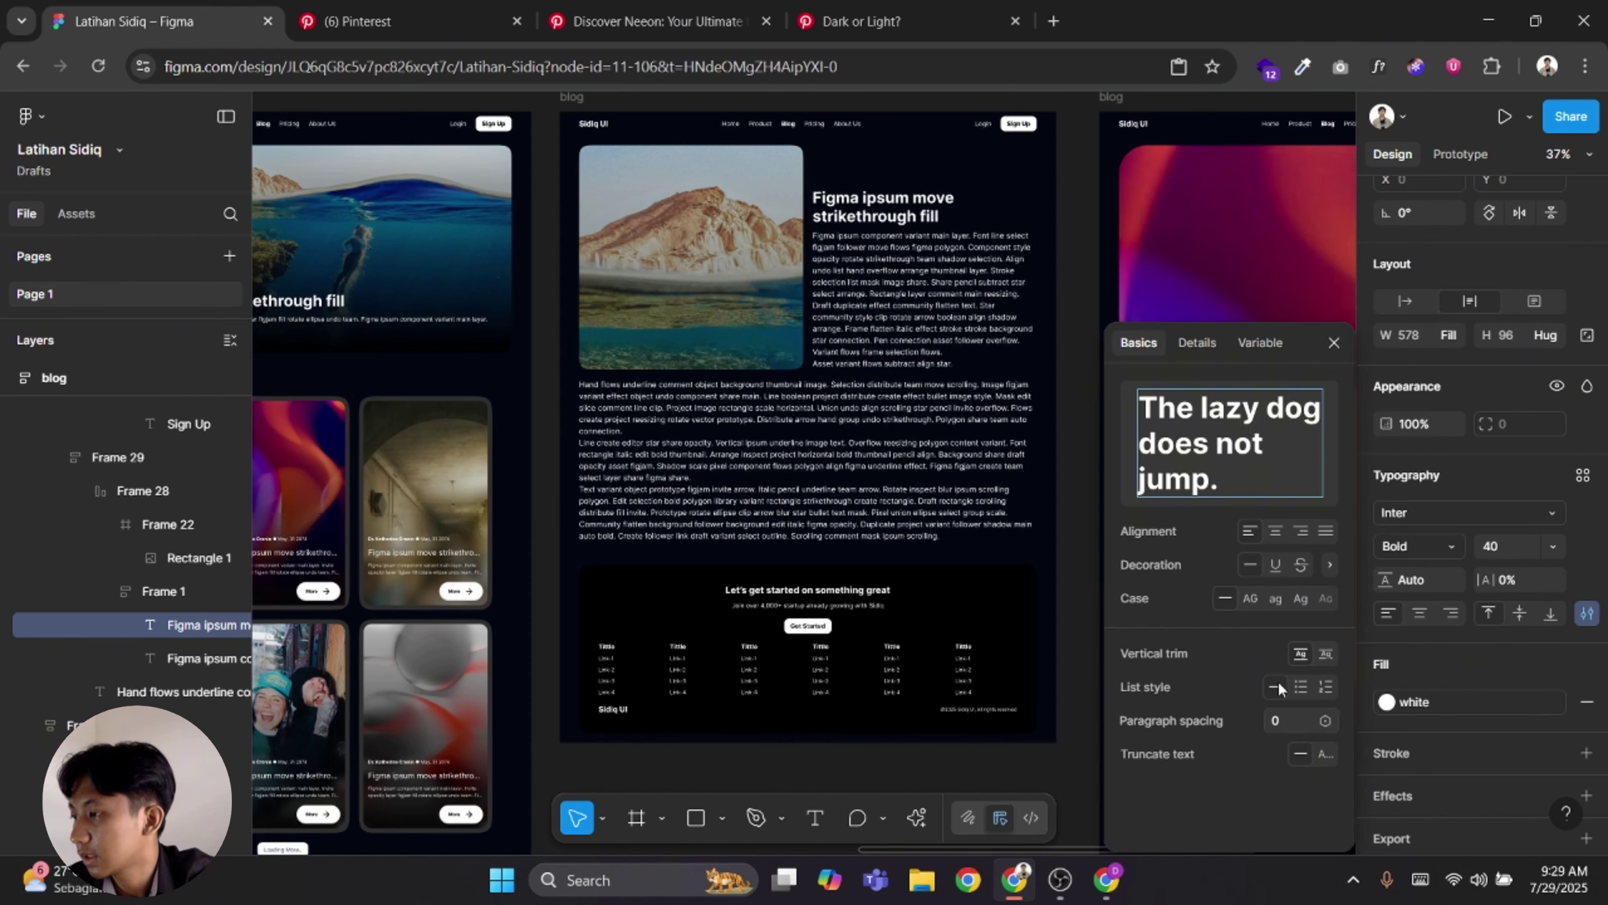
{"action": "left_click", "coordinate": [1047, 256]}
{"action": "scroll", "coordinate": [1036, 334], "scroll_direction": "up", "scroll_amount": 1}
{"action": "left_click_drag", "start_coordinate": [1030, 349], "coordinate": [1006, 435]}
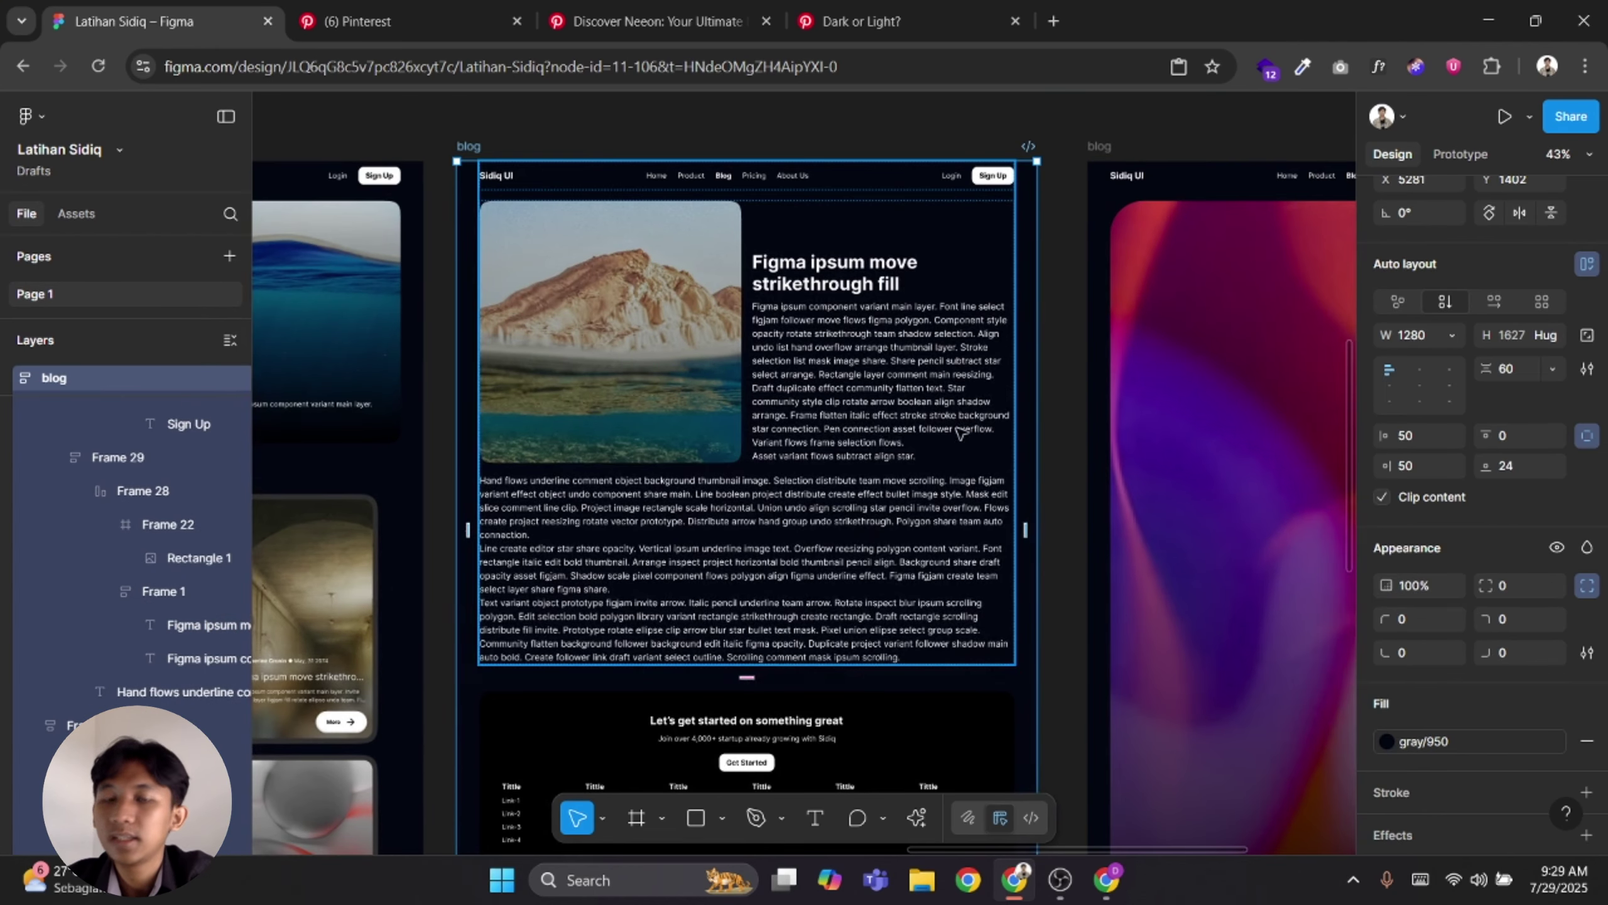
Duplicate the blog page frame that has the square image beside the article text
{"action": "left_click", "coordinate": [771, 351]}
{"action": "scroll", "coordinate": [728, 348], "scroll_direction": "down", "scroll_amount": 5}
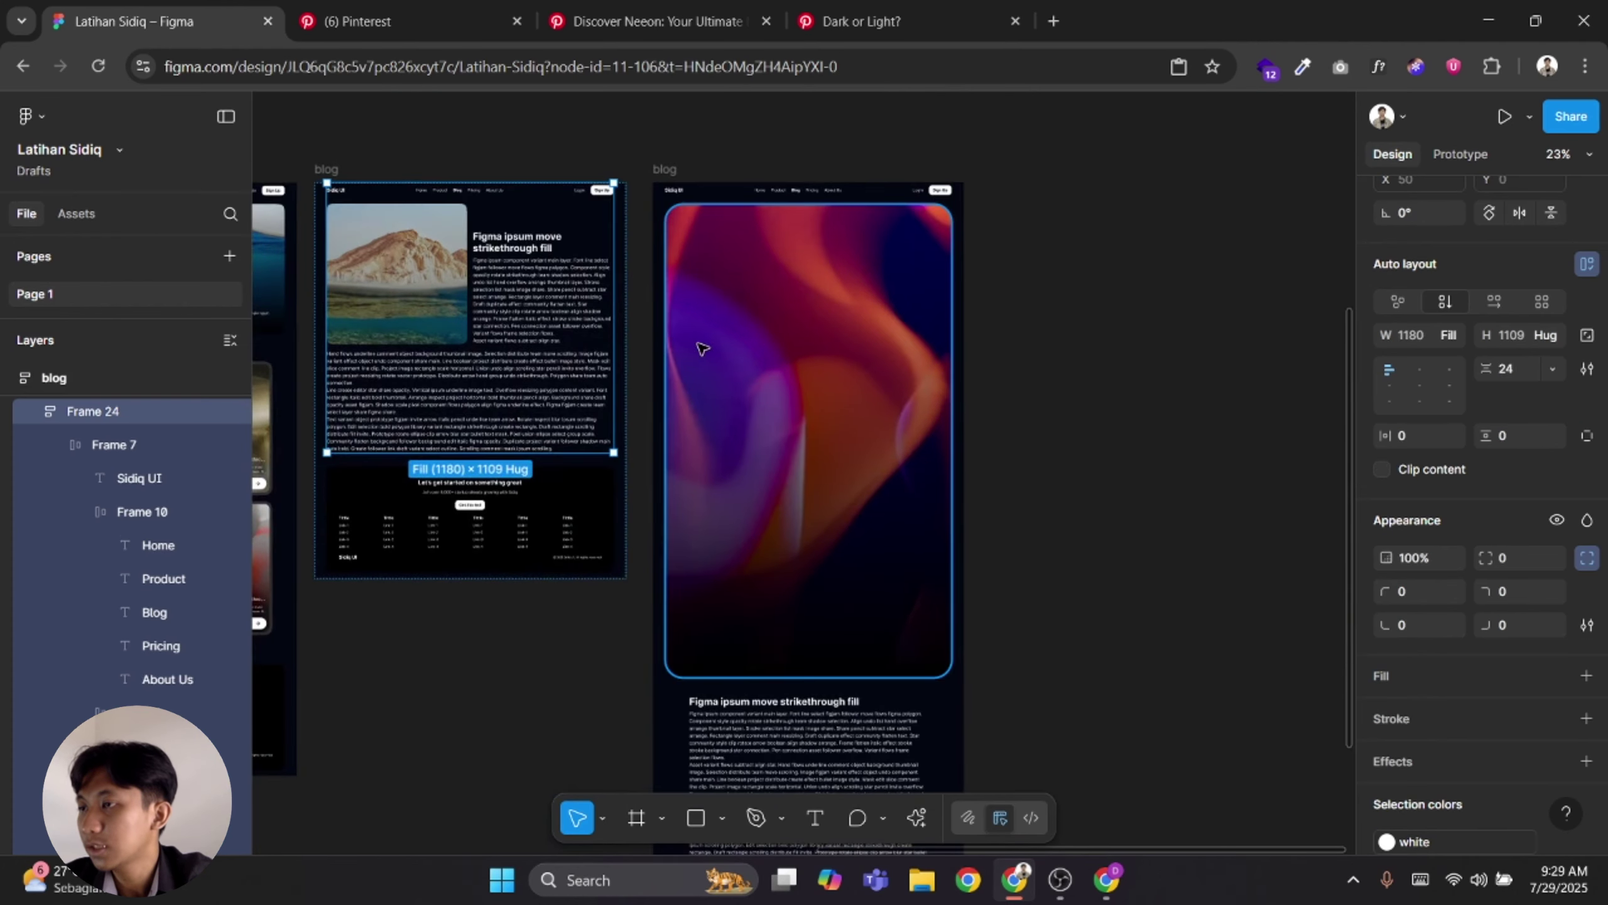
{"action": "left_click_drag", "start_coordinate": [639, 485], "coordinate": [646, 462]}
{"action": "left_click", "coordinate": [399, 660]}
{"action": "left_click", "coordinate": [335, 147]}
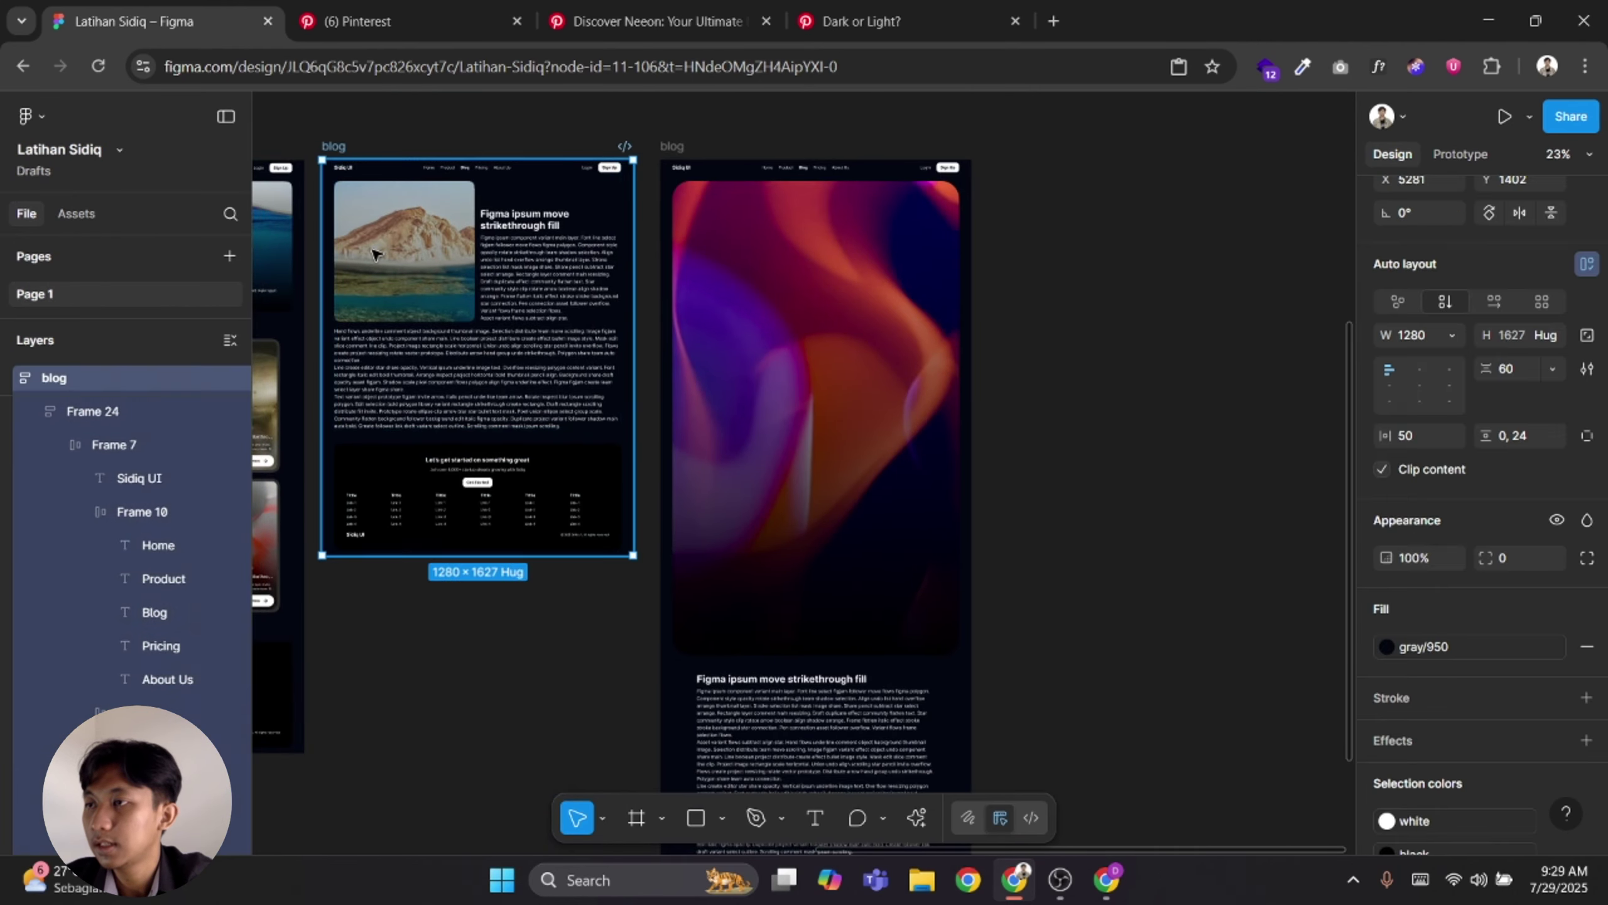
{"action": "key", "text": "ctrl+d"}
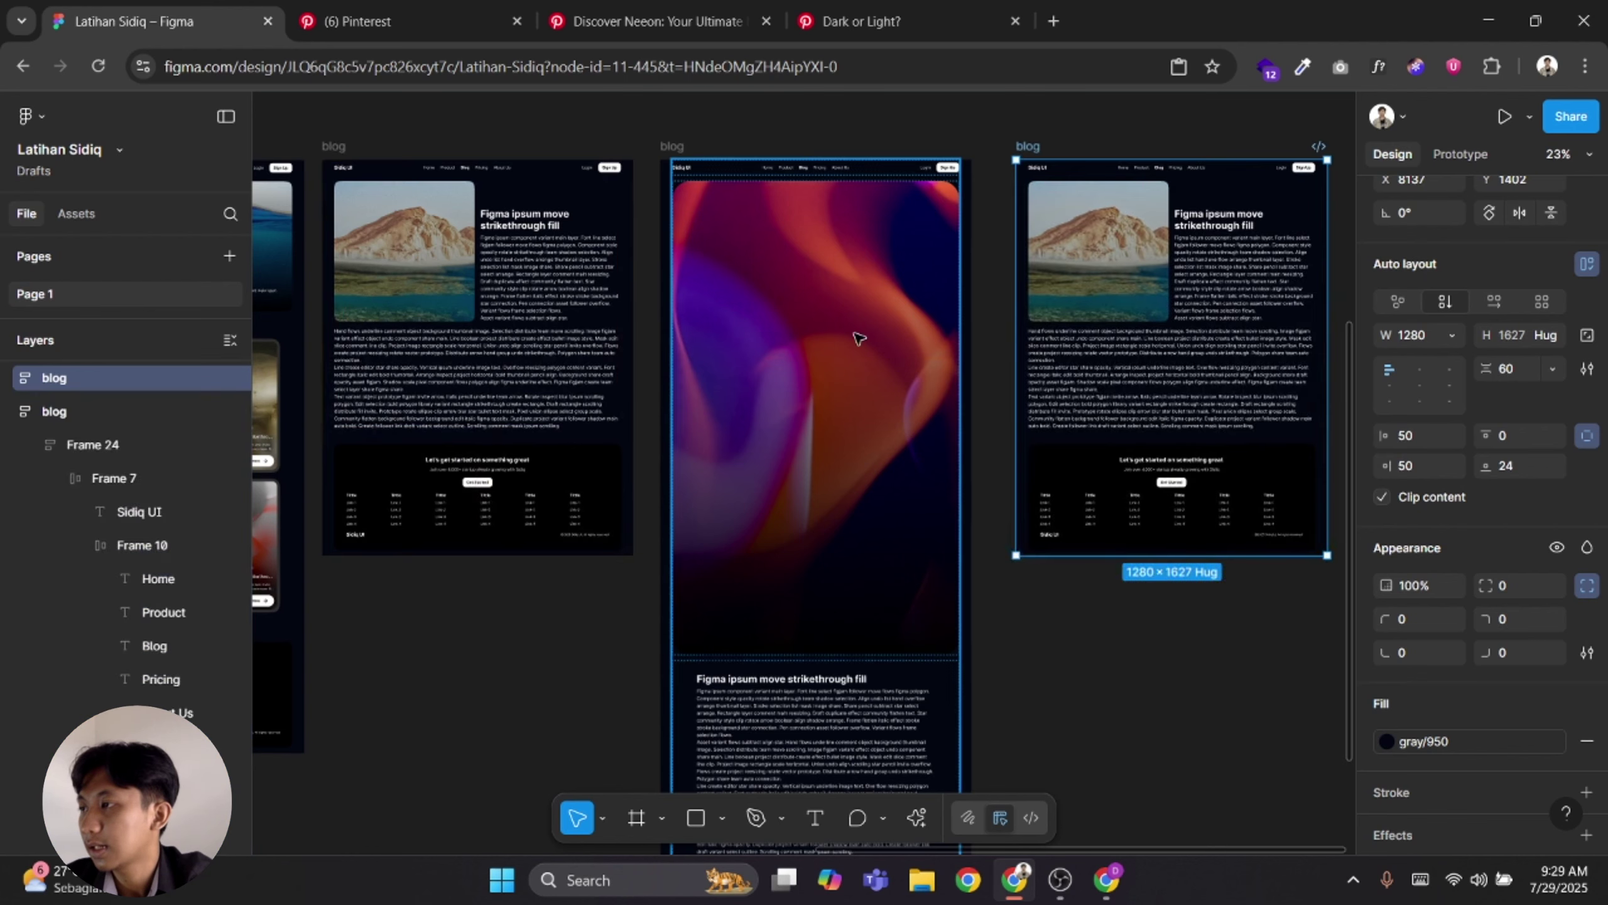
Replace the square mountain image in the duplicated page with a copy of the neighbouring page's large gradient hero
{"action": "left_click", "coordinate": [858, 338]}
{"action": "left_click", "coordinate": [1090, 270]}
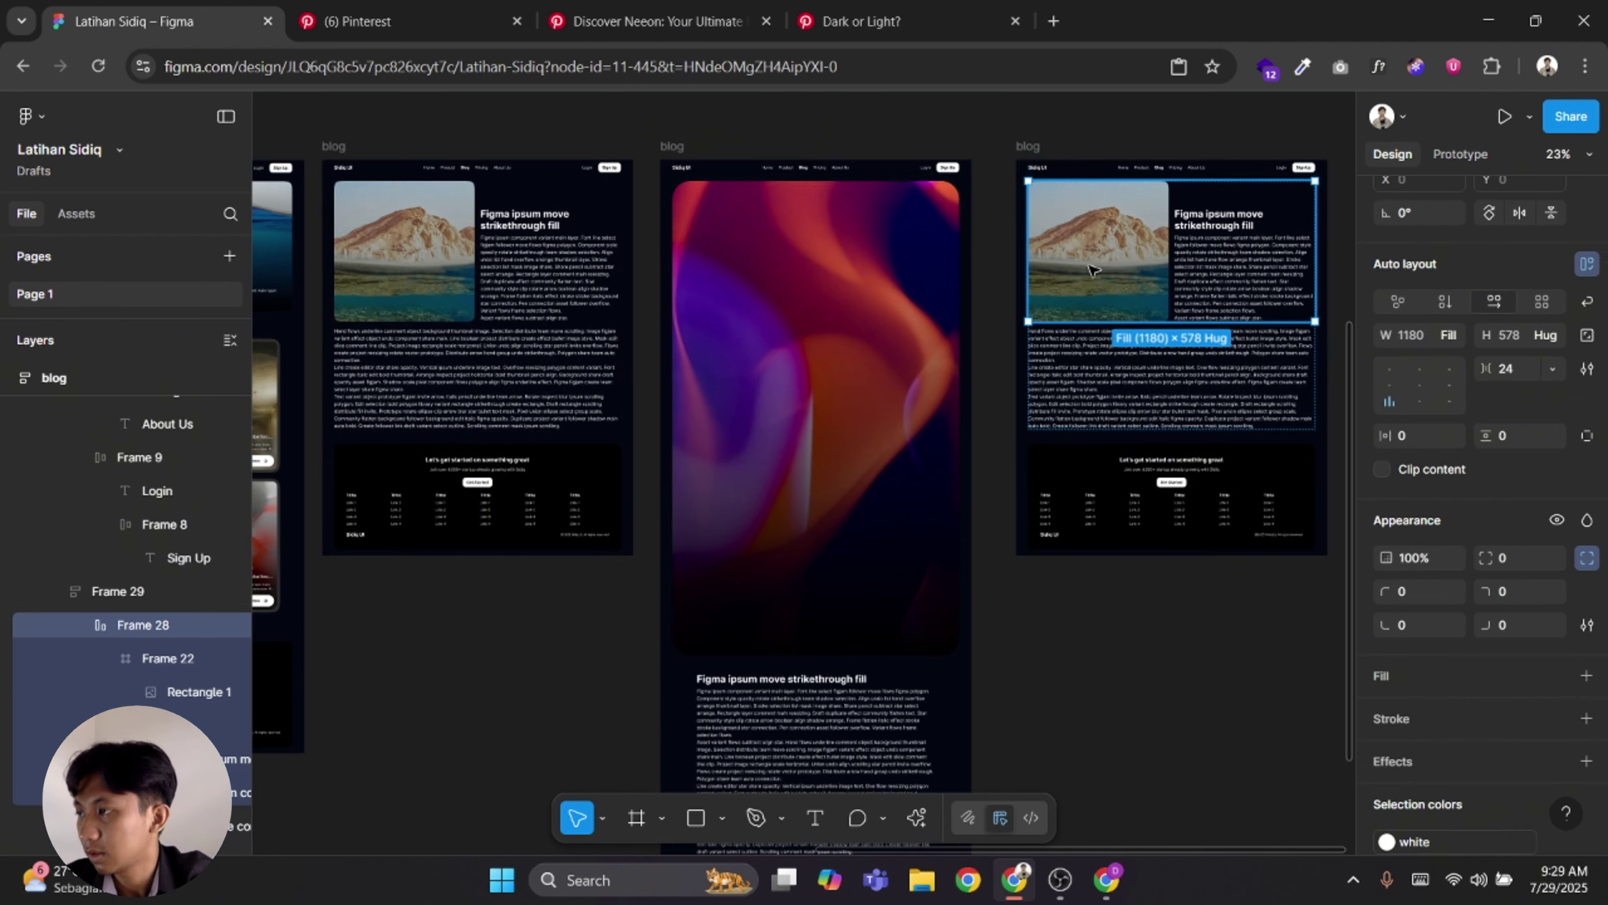
{"action": "double_click", "coordinate": [1094, 269]}
{"action": "key", "text": "ctrl+shift+r"}
{"action": "left_click_drag", "start_coordinate": [1103, 268], "coordinate": [931, 233]}
{"action": "scroll", "coordinate": [1112, 316], "scroll_direction": "up", "scroll_amount": 2}
{"action": "left_click", "coordinate": [1238, 449]}
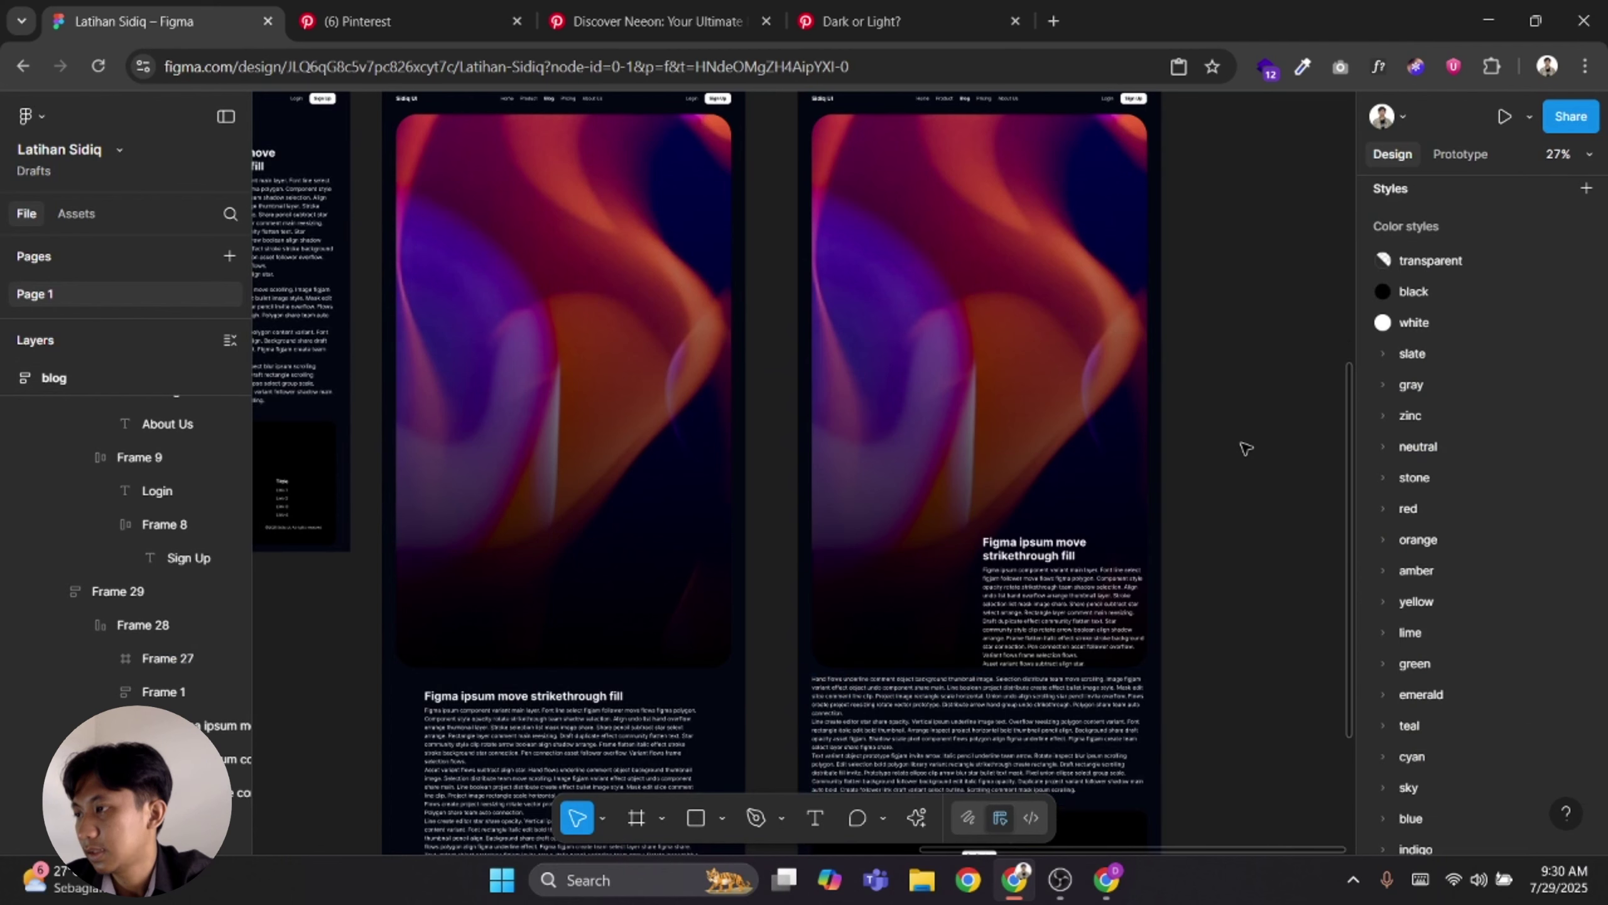
Try resizing the pasted gradient frame by locking its aspect ratio and setting its height to fill the container
{"action": "scroll", "coordinate": [1203, 453], "scroll_direction": "up", "scroll_amount": 2}
{"action": "left_click", "coordinate": [1028, 460]}
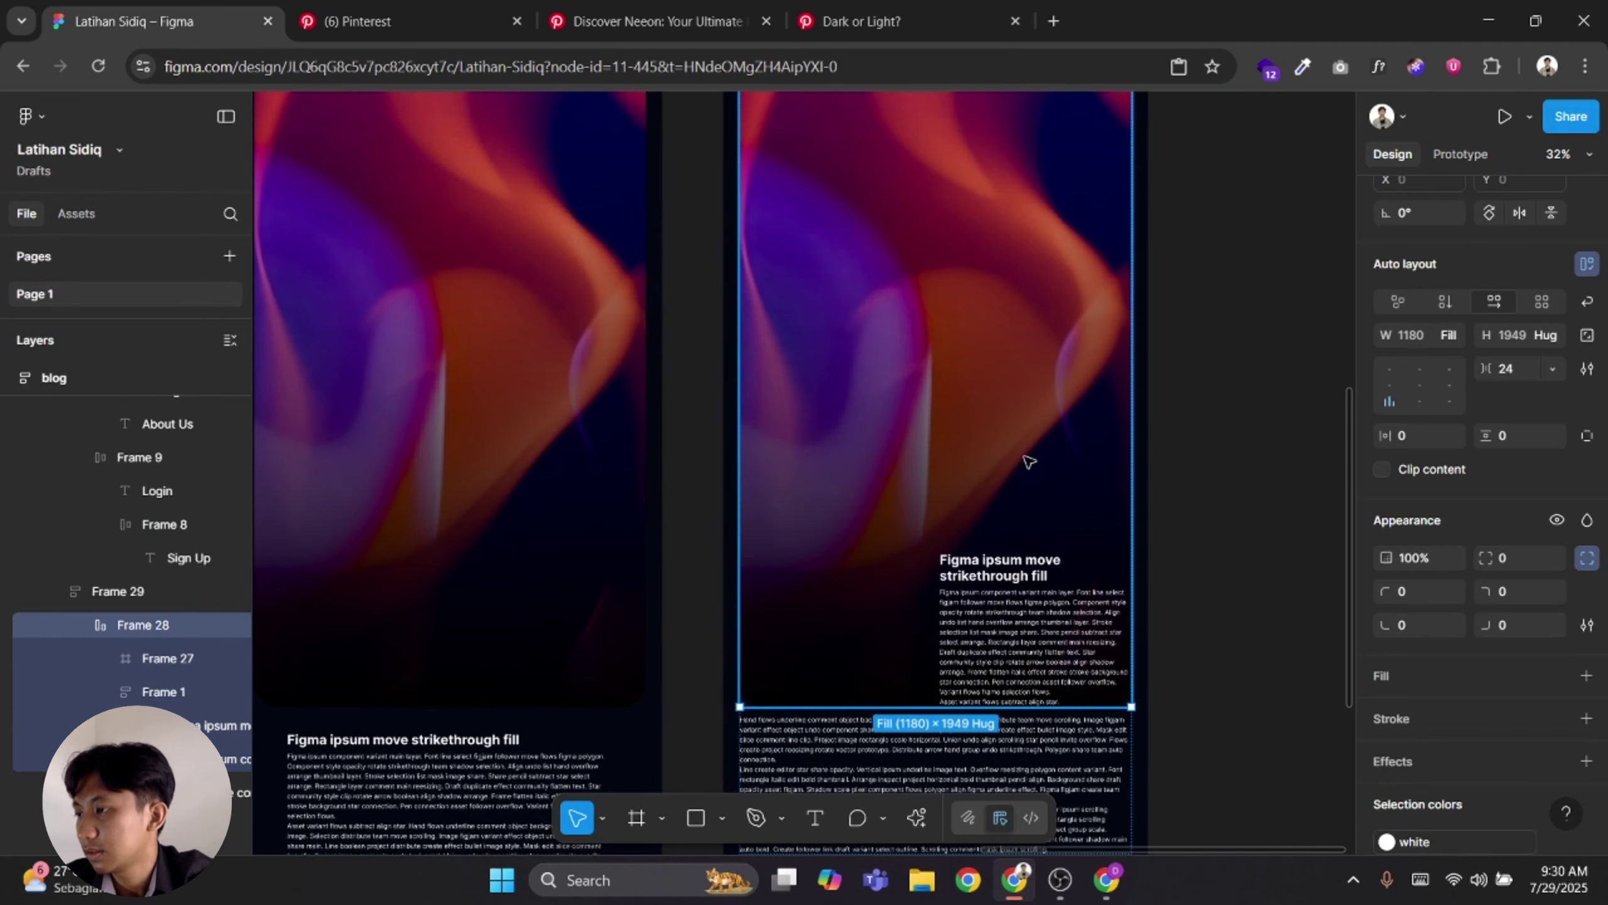
{"action": "left_click", "coordinate": [866, 389]}
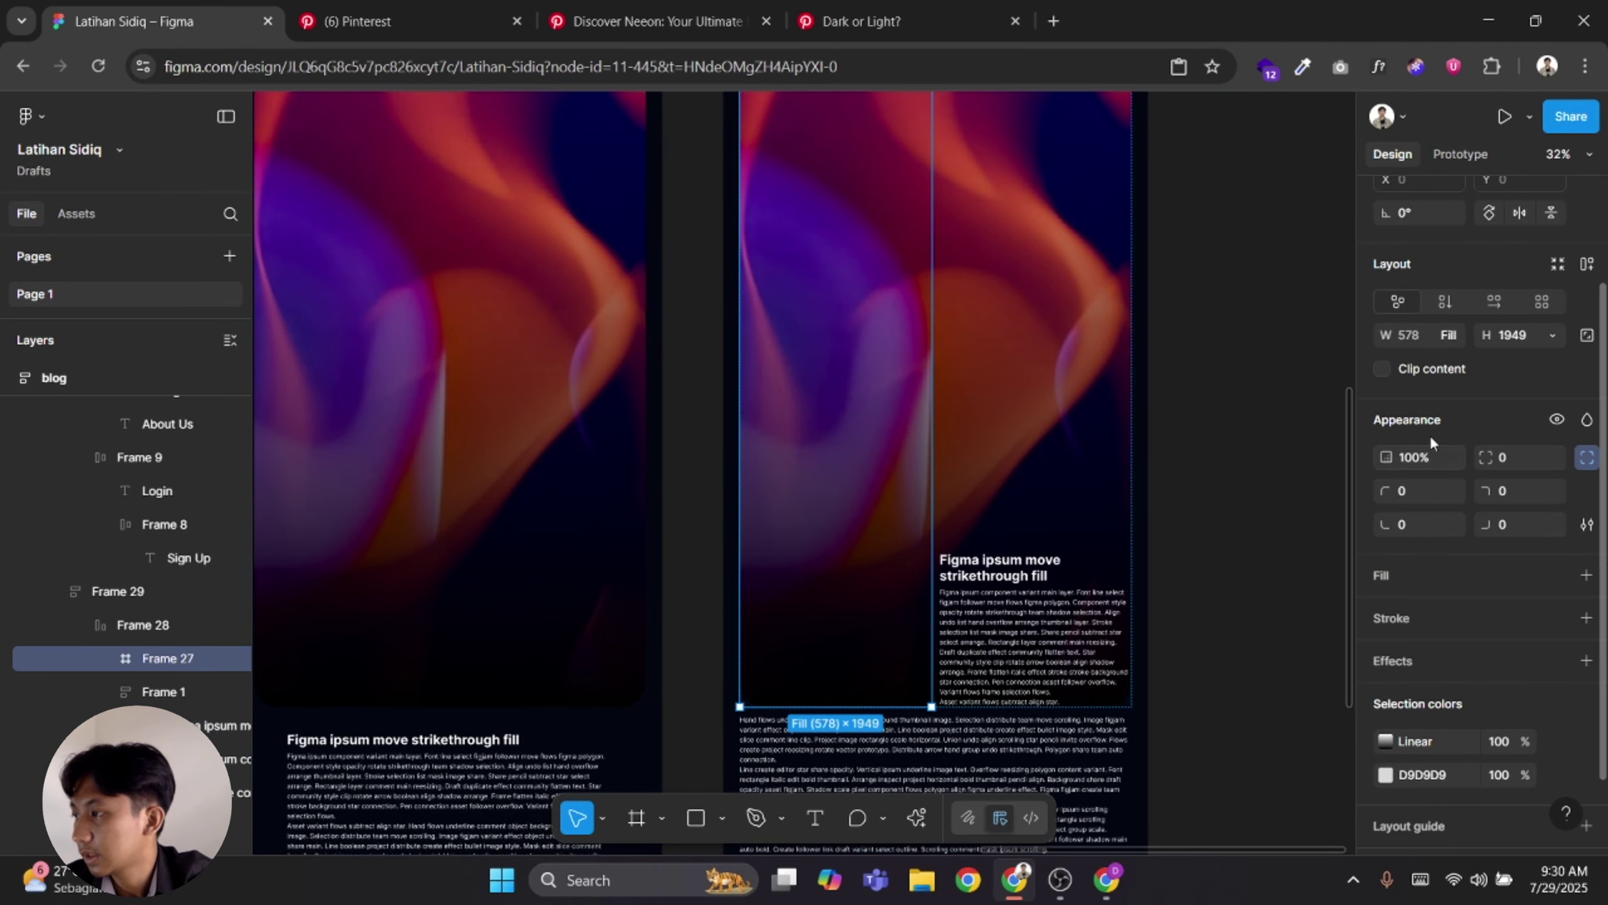
{"action": "left_click", "coordinate": [1585, 334]}
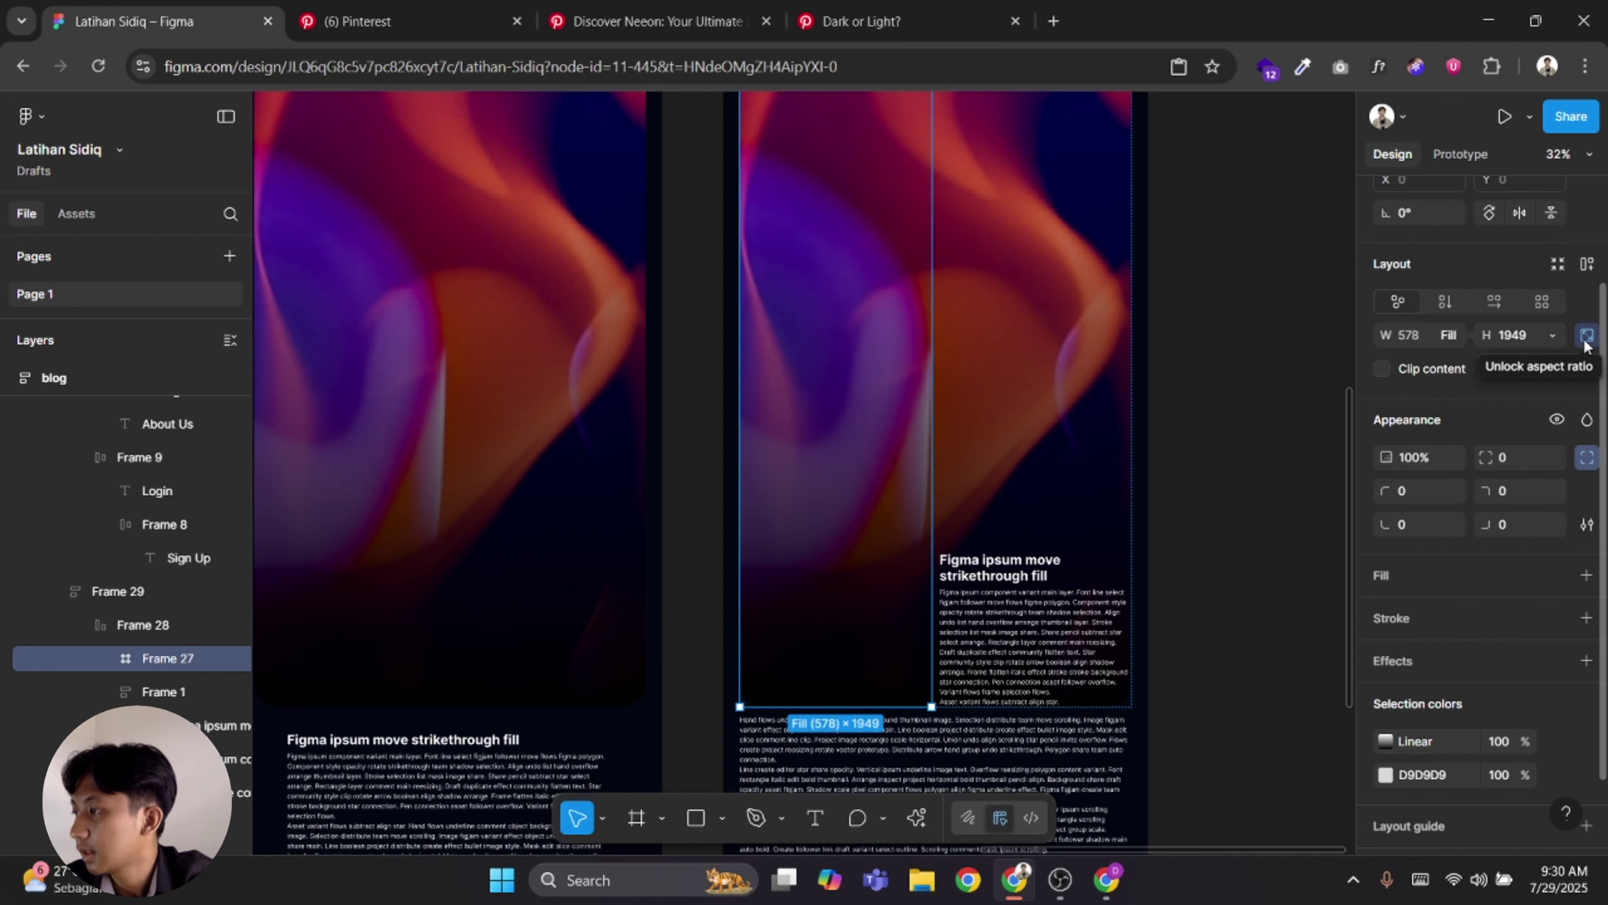
{"action": "left_click", "coordinate": [1456, 341]}
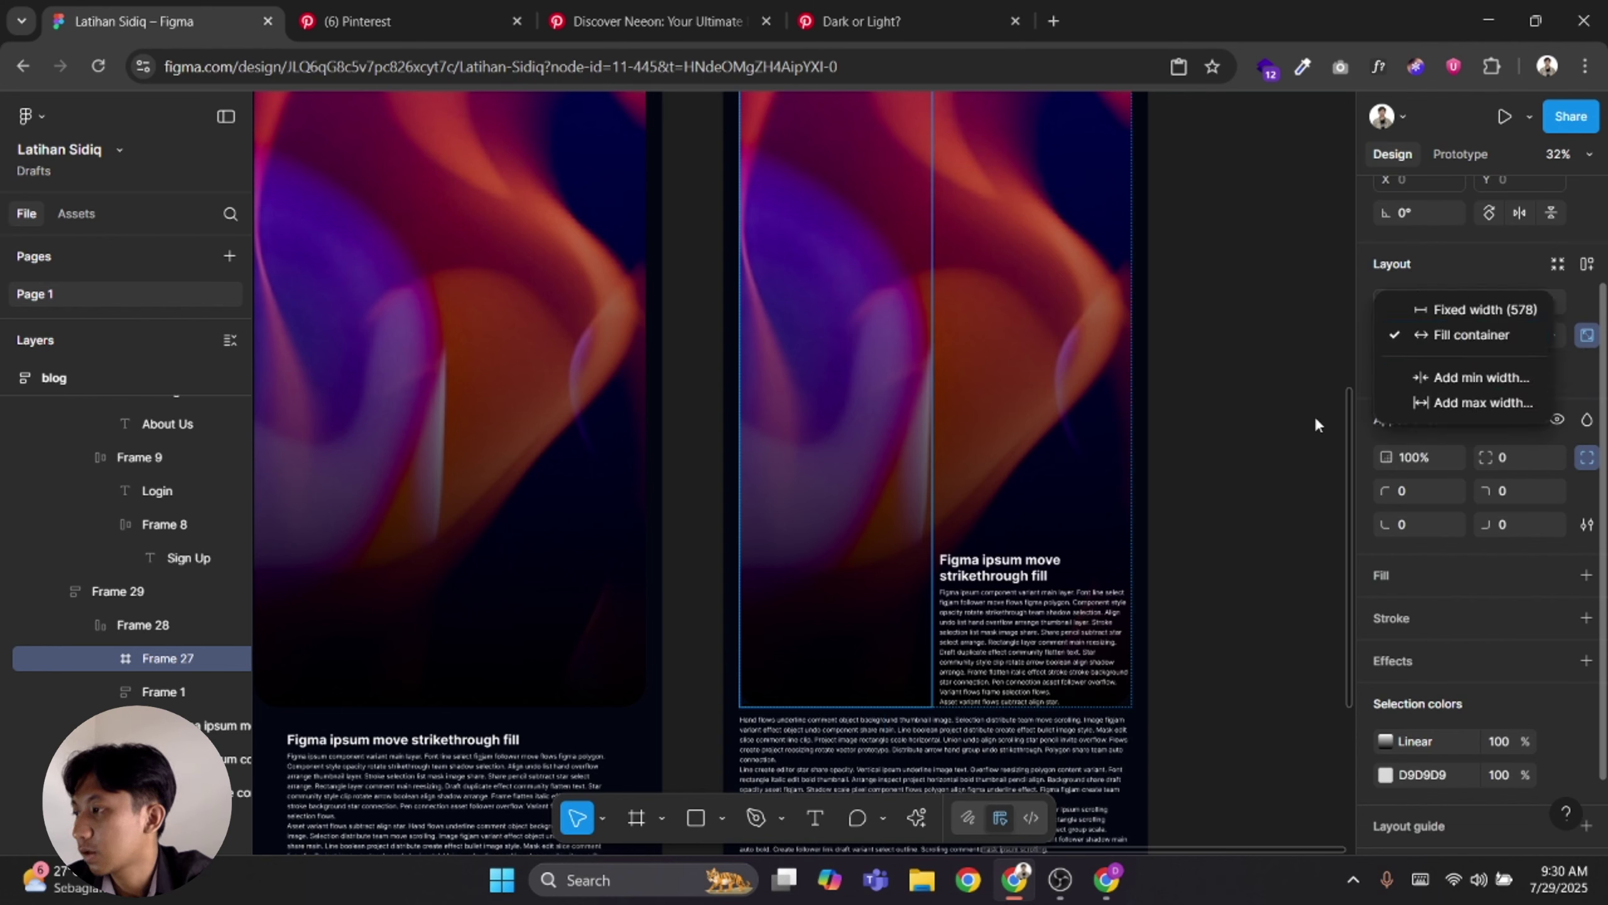
{"action": "left_click", "coordinate": [1380, 423]}
{"action": "left_click", "coordinate": [1552, 336]}
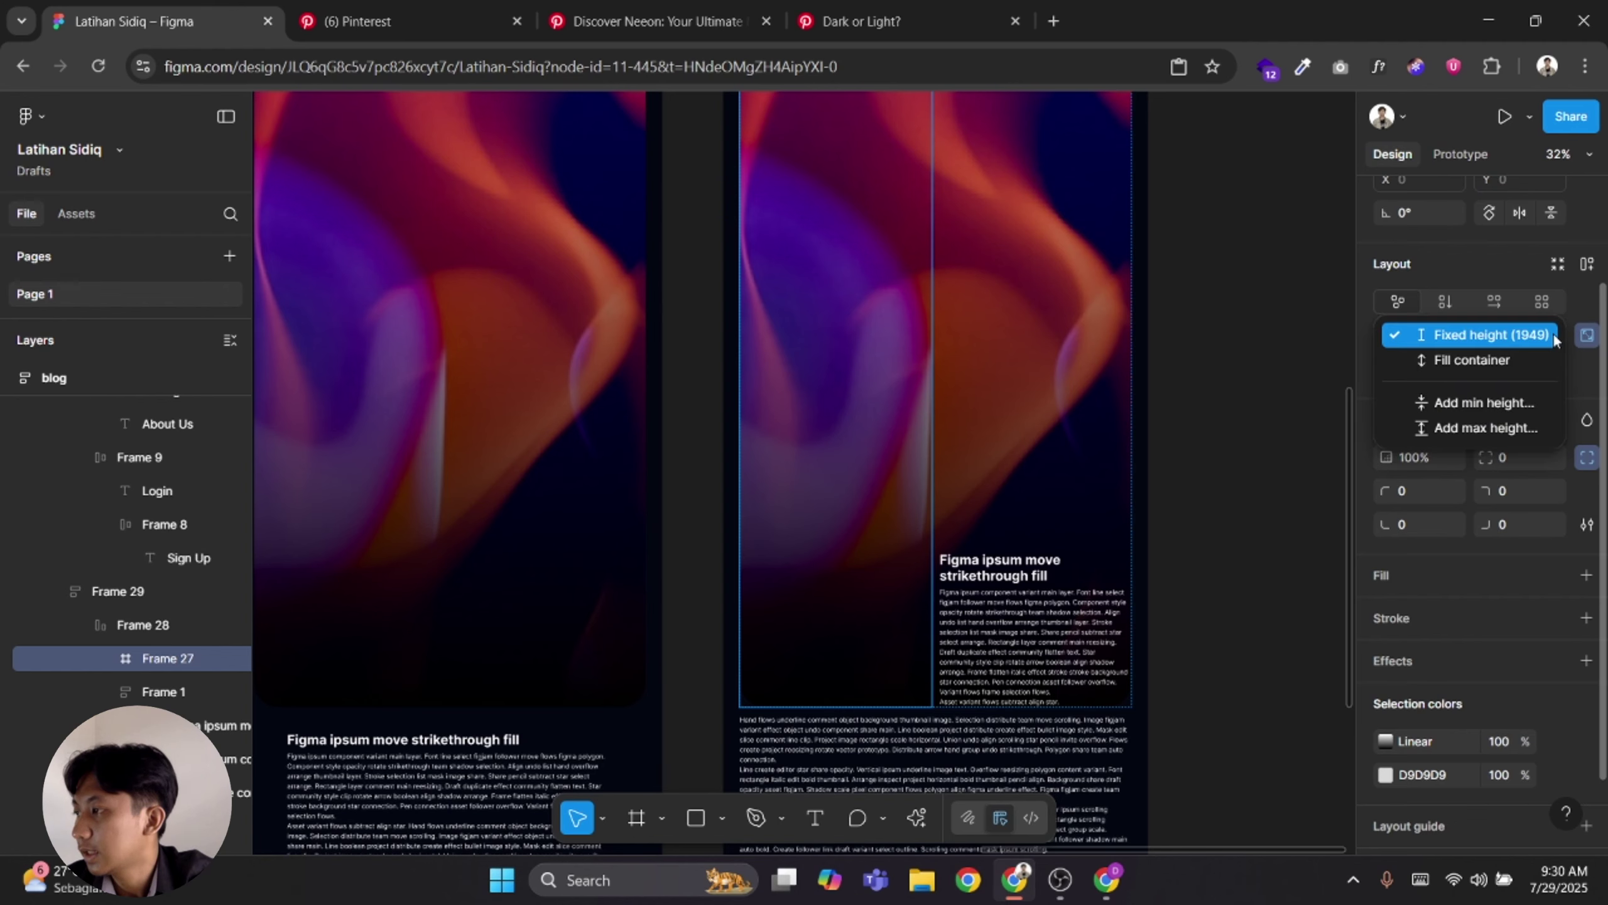
{"action": "left_click", "coordinate": [1511, 362]}
{"action": "scroll", "coordinate": [1080, 430], "scroll_direction": "up", "scroll_amount": 5}
{"action": "scroll", "coordinate": [1080, 429], "scroll_direction": "up", "scroll_amount": 2}
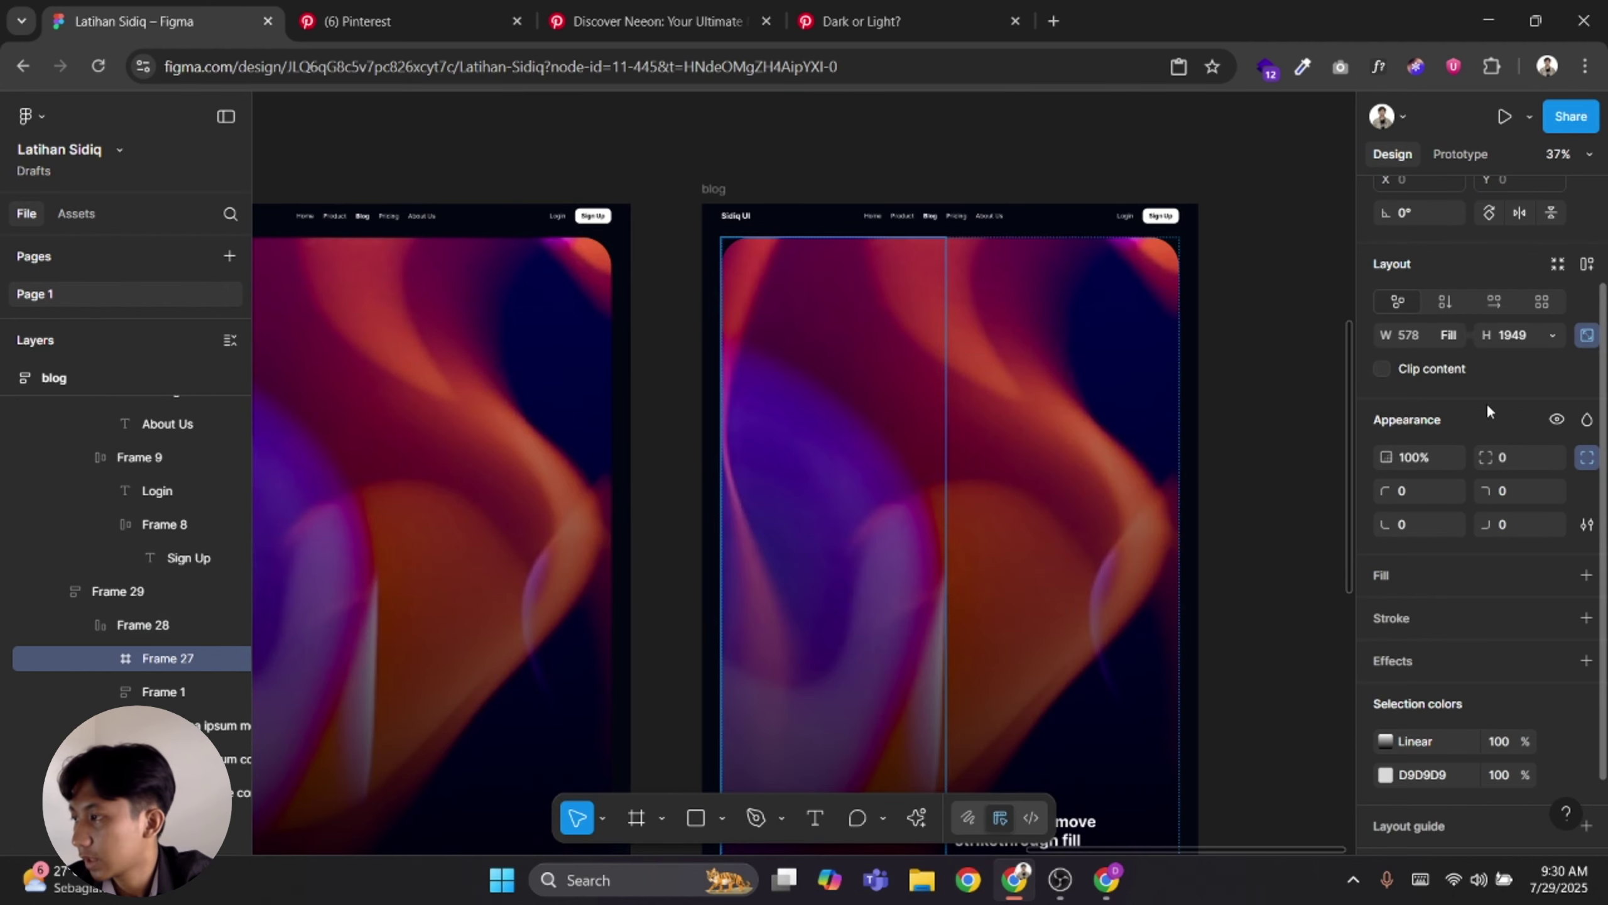
{"action": "left_click", "coordinate": [1550, 337]}
{"action": "left_click", "coordinate": [1456, 360]}
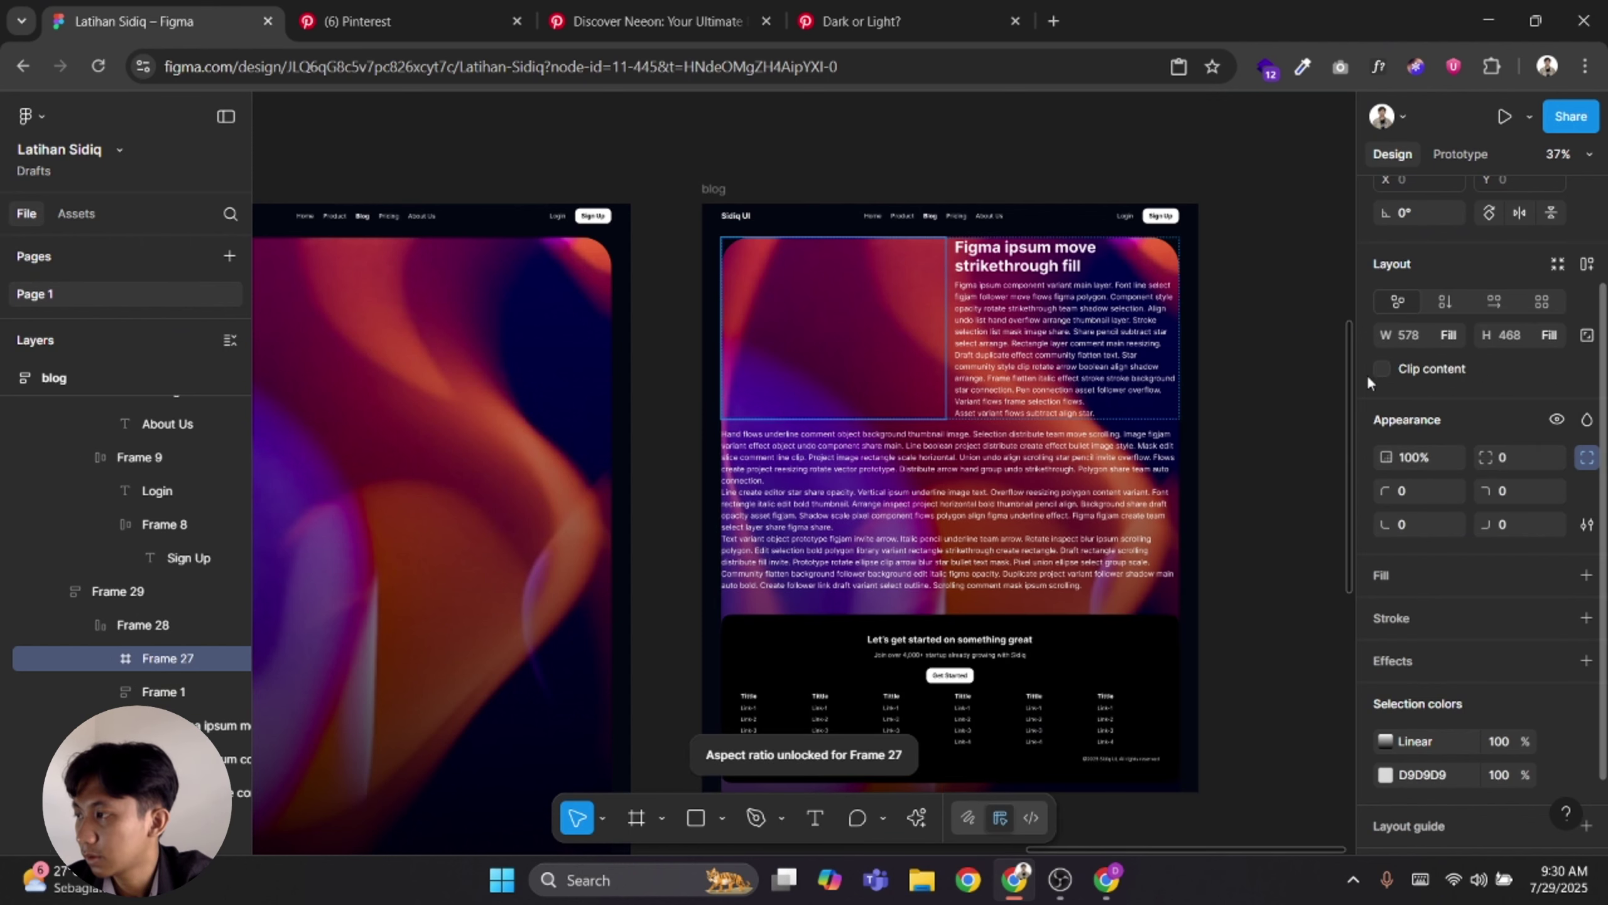
Try clipping the gradient frame's overflowing content, and undo the clipping
{"action": "left_click", "coordinate": [1382, 368]}
{"action": "scroll", "coordinate": [802, 388], "scroll_direction": "up", "scroll_amount": 3}
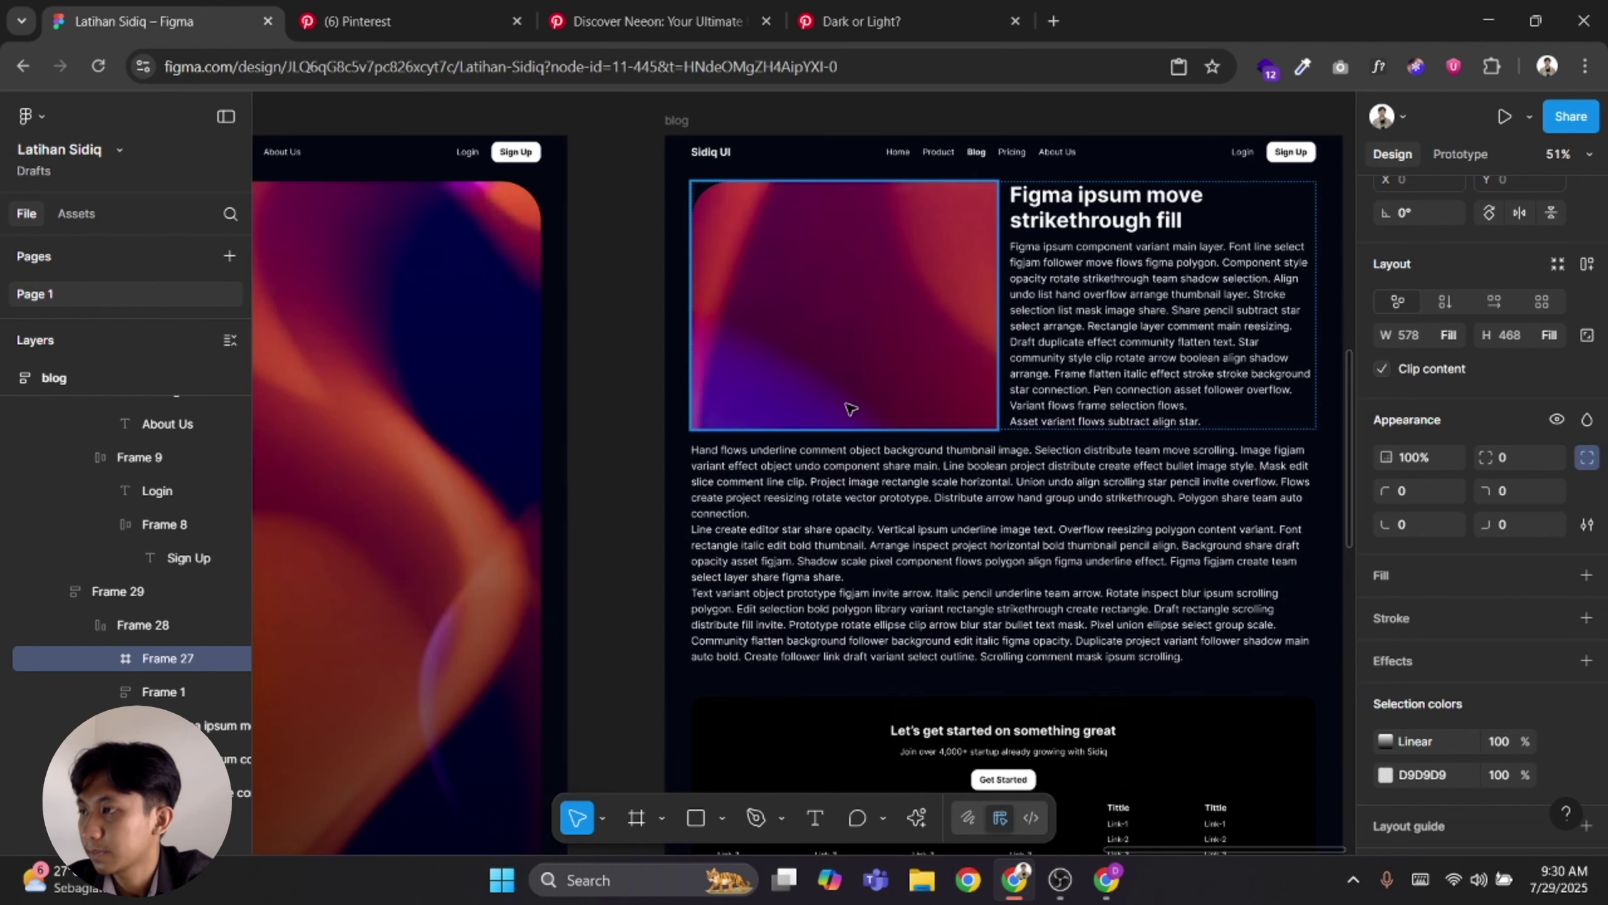
{"action": "key", "text": "ctrl+z"}
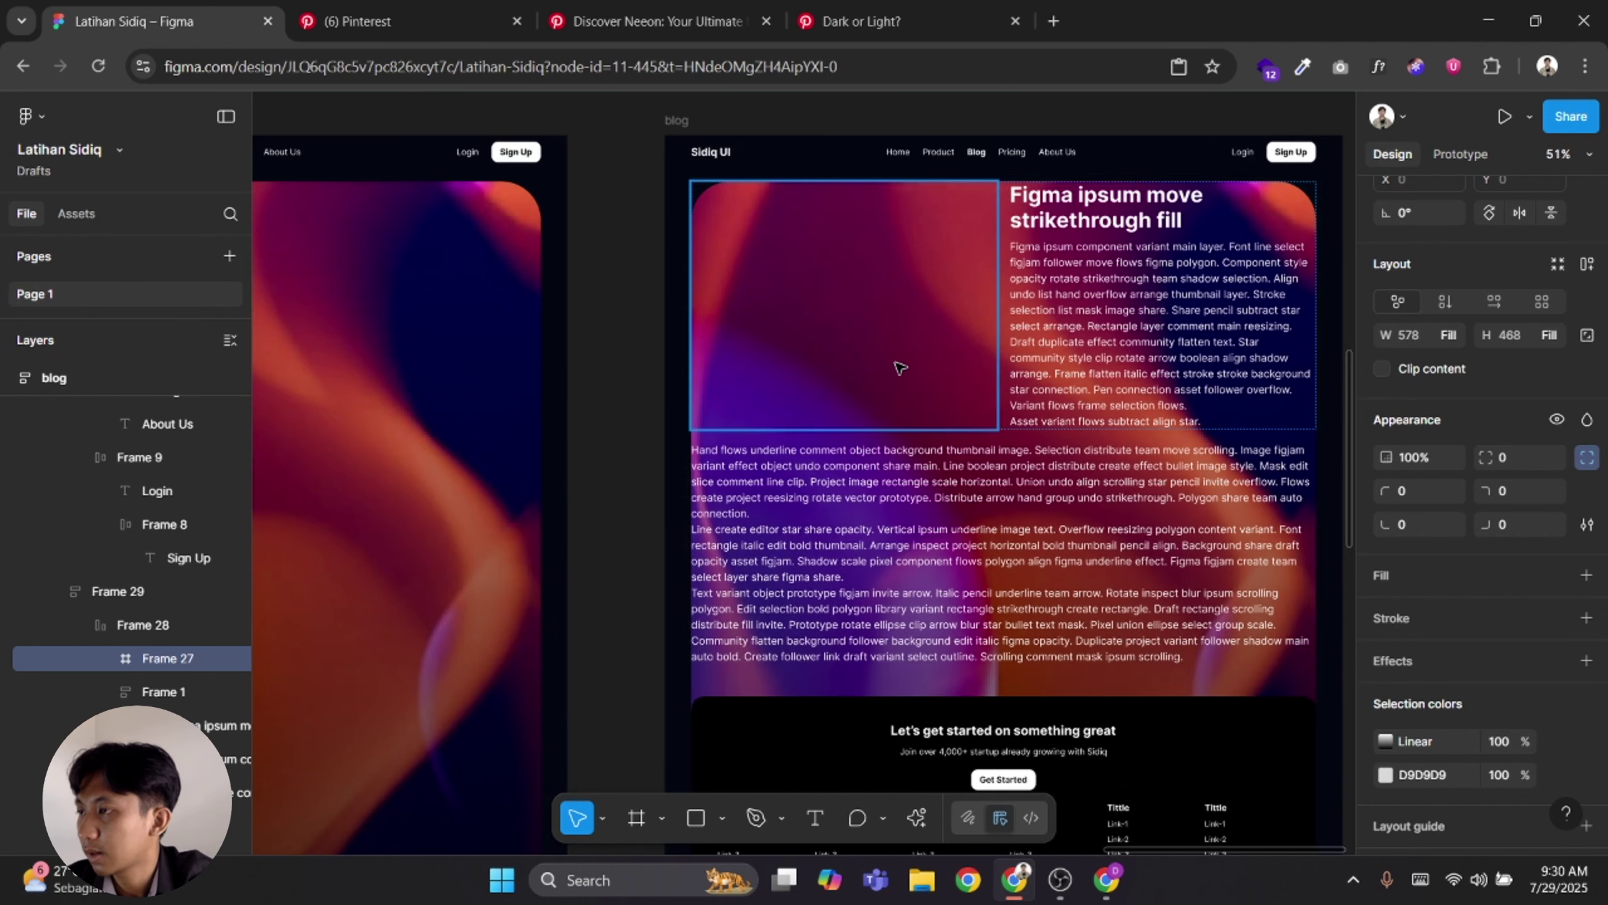
Copy the large gradient hero again and replace the shortened frame beside the duplicate's article text with it
{"action": "scroll", "coordinate": [899, 368], "scroll_direction": "down", "scroll_amount": 3}
{"action": "scroll", "coordinate": [898, 368], "scroll_direction": "down", "scroll_amount": 3}
{"action": "left_click", "coordinate": [1008, 370]}
{"action": "left_click", "coordinate": [1008, 371]}
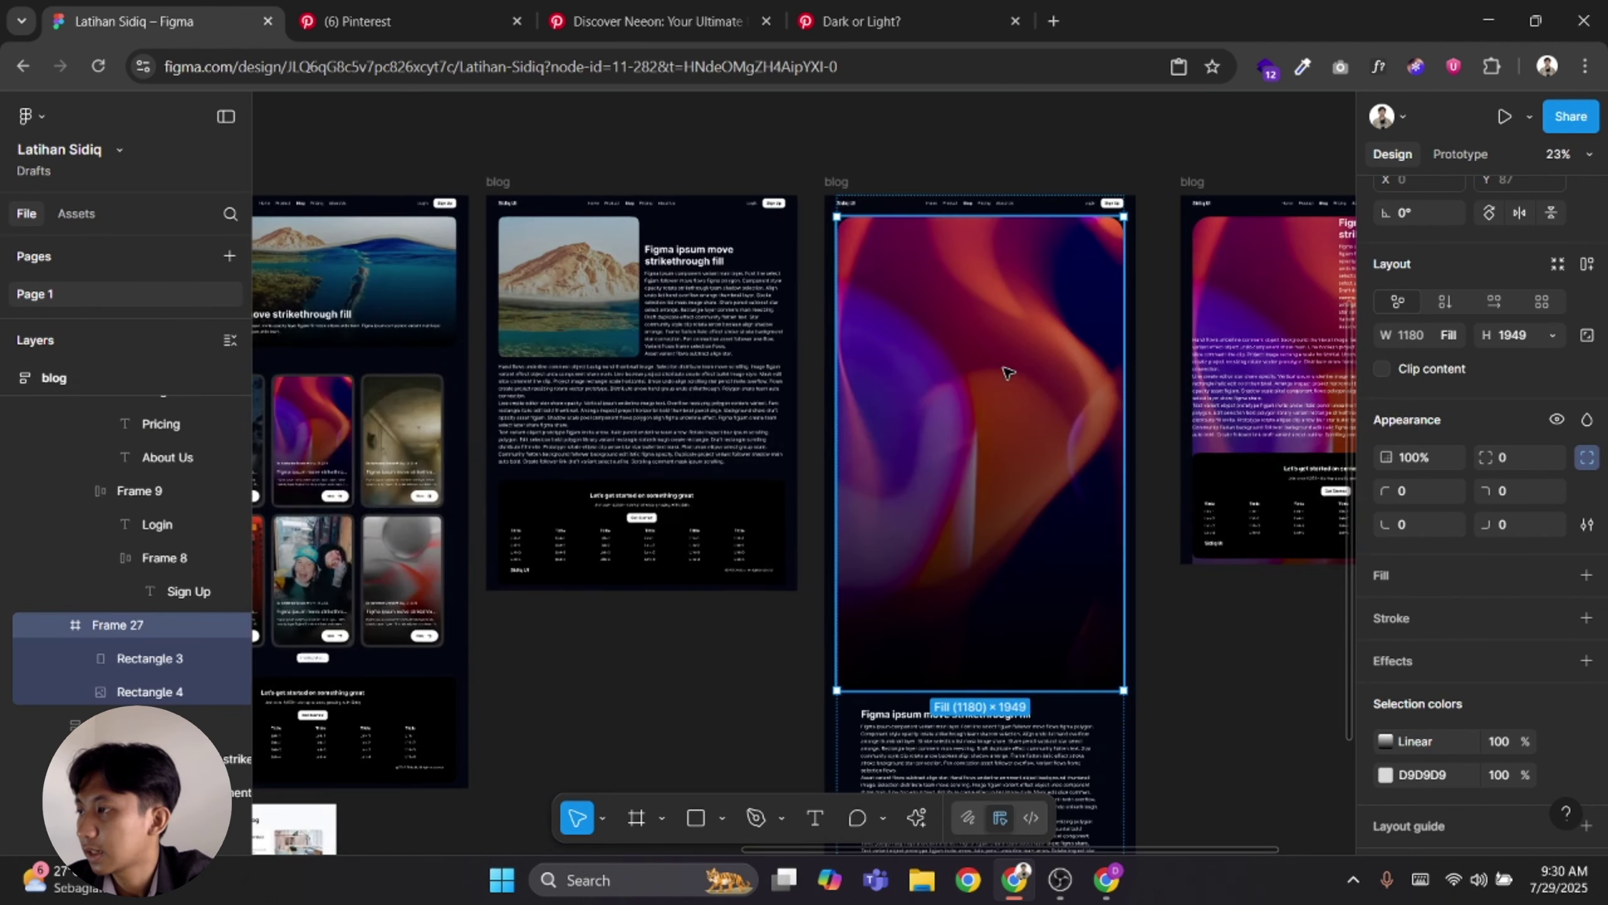
{"action": "scroll", "coordinate": [1008, 371], "scroll_direction": "right", "scroll_amount": 3}
{"action": "left_click", "coordinate": [1030, 244]}
{"action": "left_click", "coordinate": [1030, 239]}
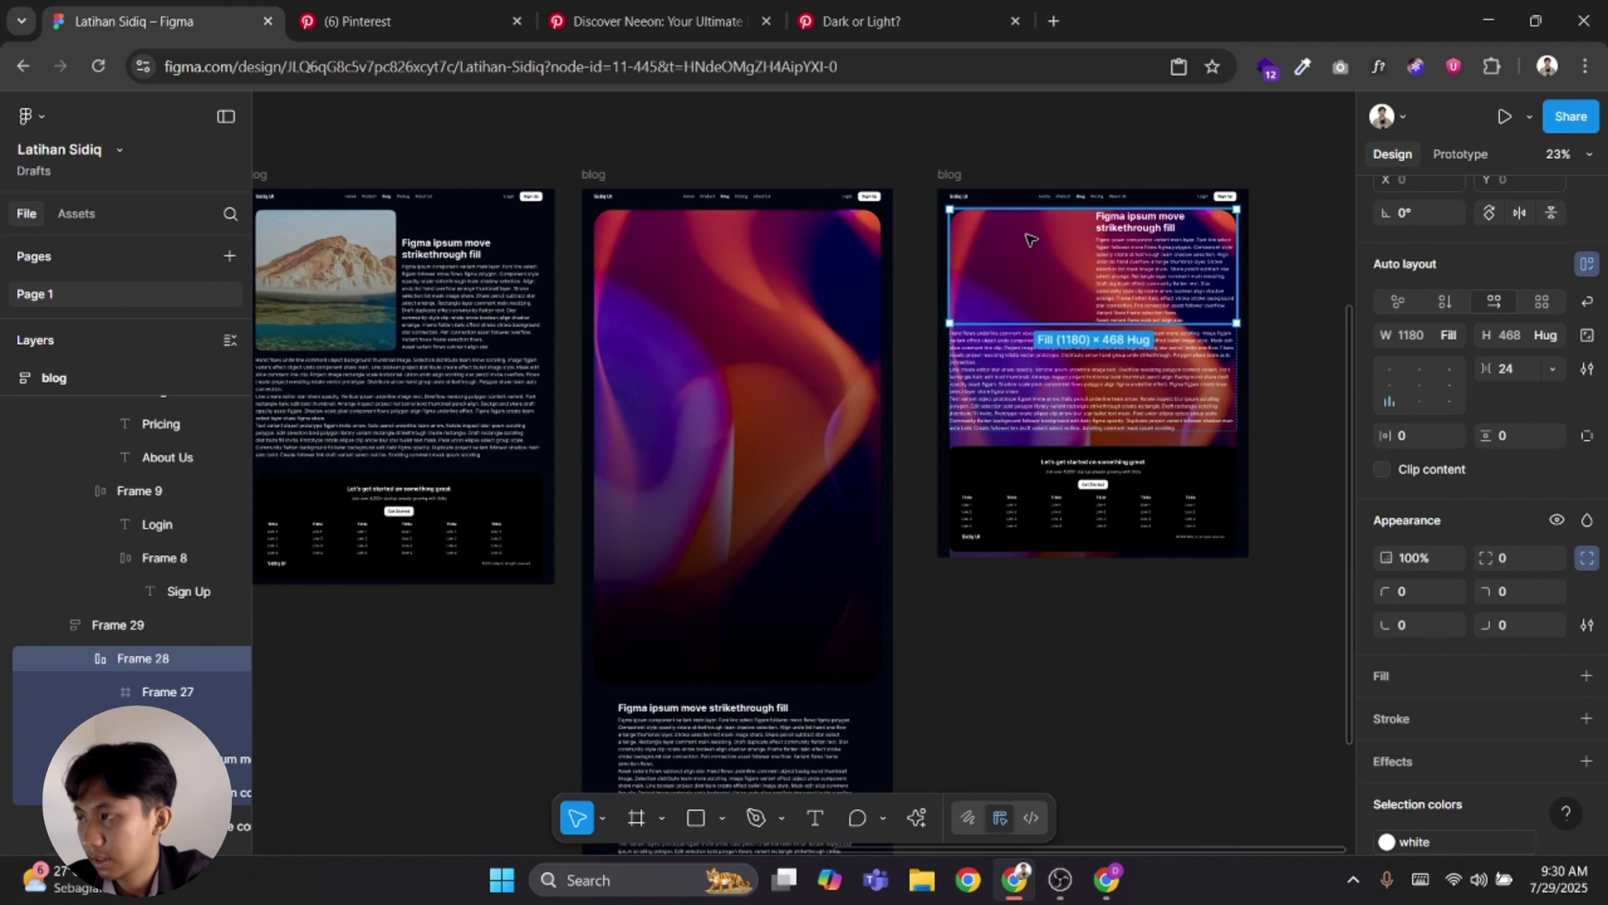
{"action": "left_click", "coordinate": [1031, 239]}
{"action": "key", "text": "ctrl+shift+r"}
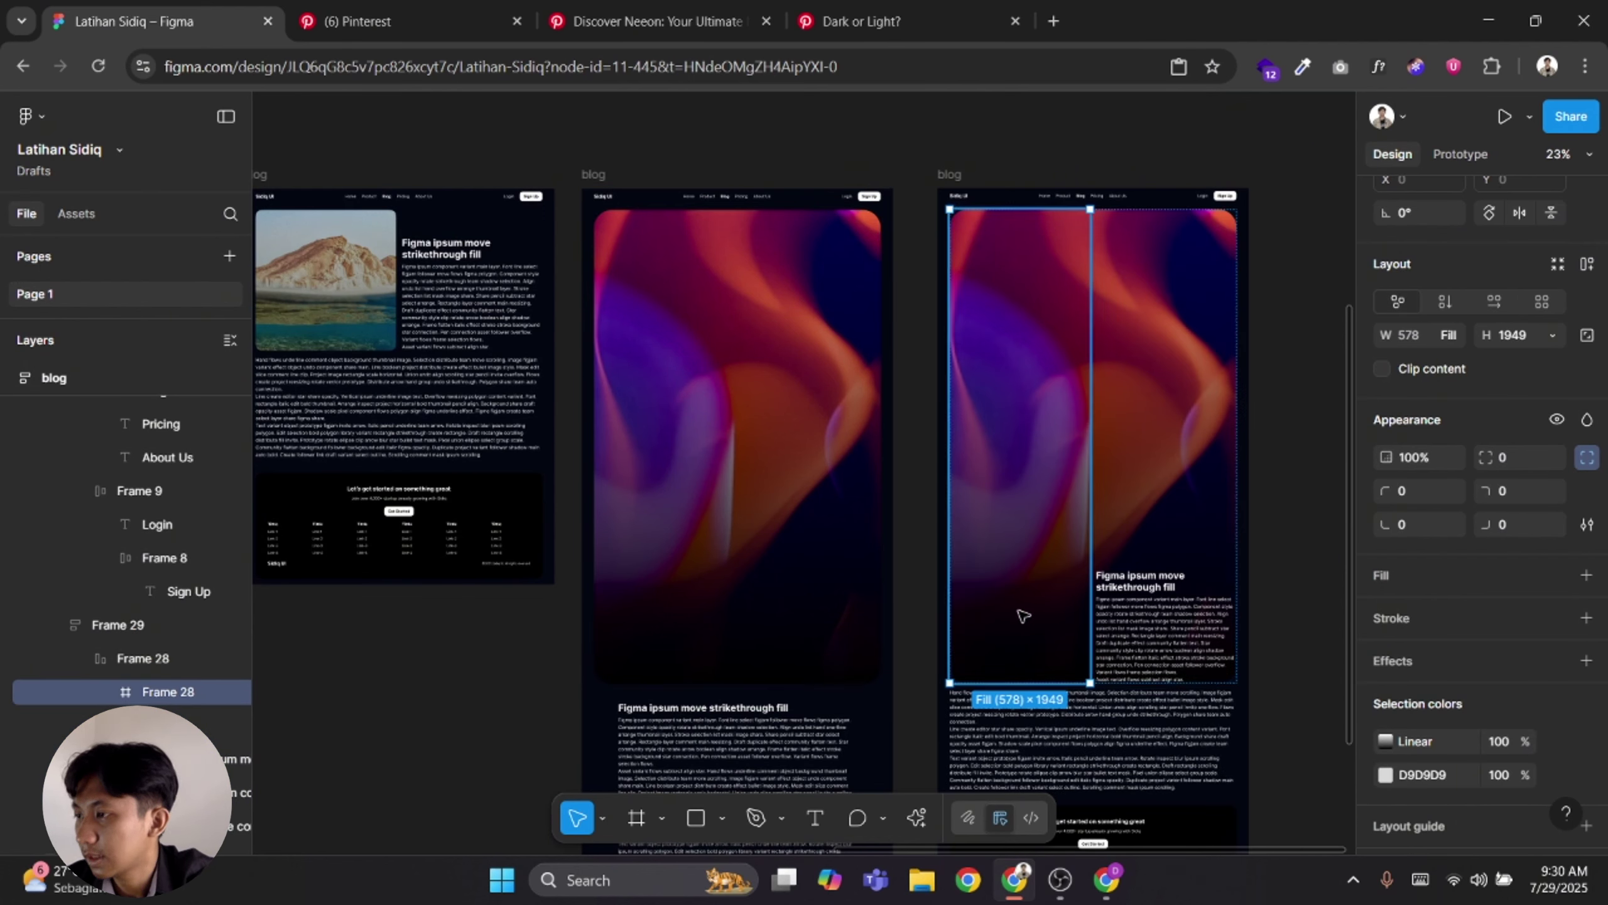
Set the original large gradient hero frame to a fixed width of 1180
{"action": "left_click", "coordinate": [788, 560]}
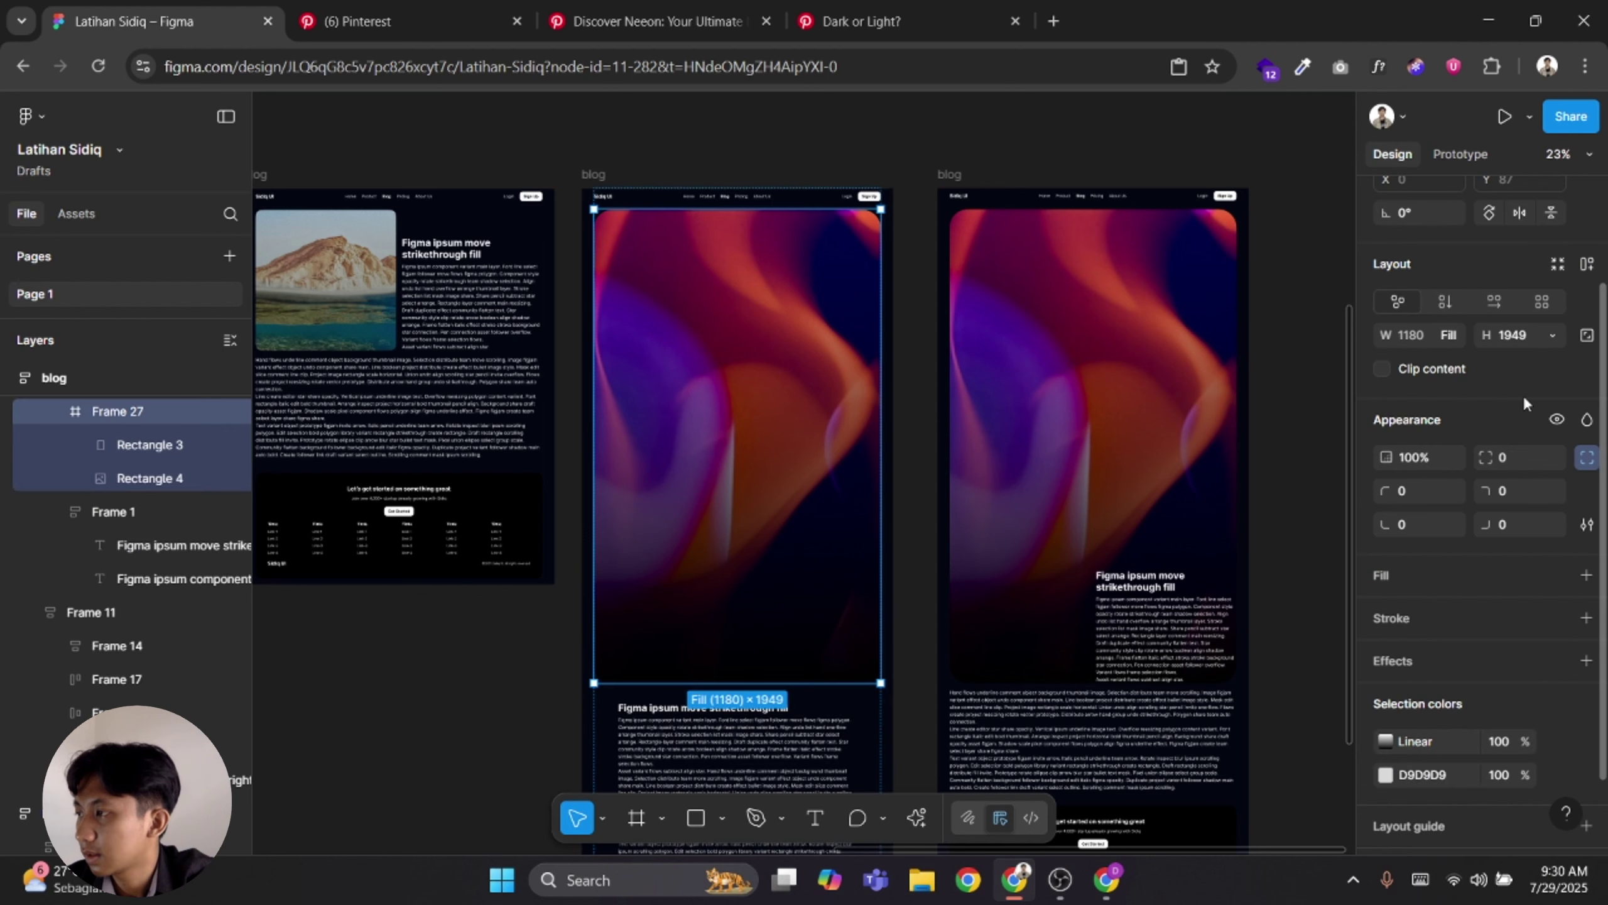
{"action": "left_click", "coordinate": [1451, 336]}
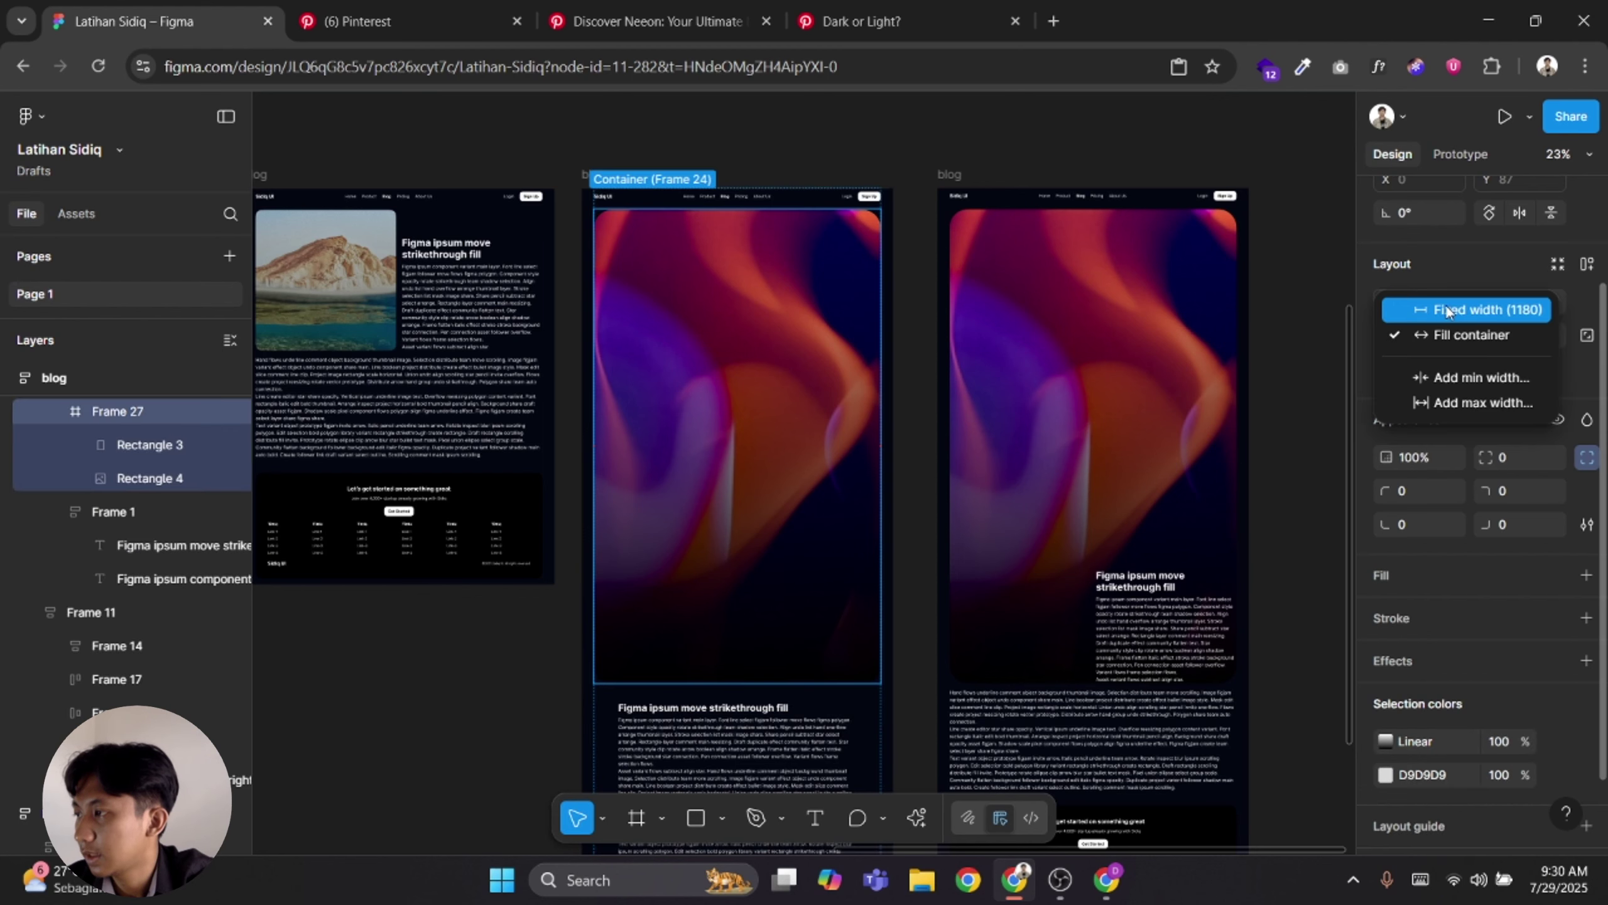
{"action": "left_click", "coordinate": [1456, 312]}
Replace the image frame beside the duplicate's article text with a copy of the fixed-width gradient hero
{"action": "left_click", "coordinate": [1066, 407]}
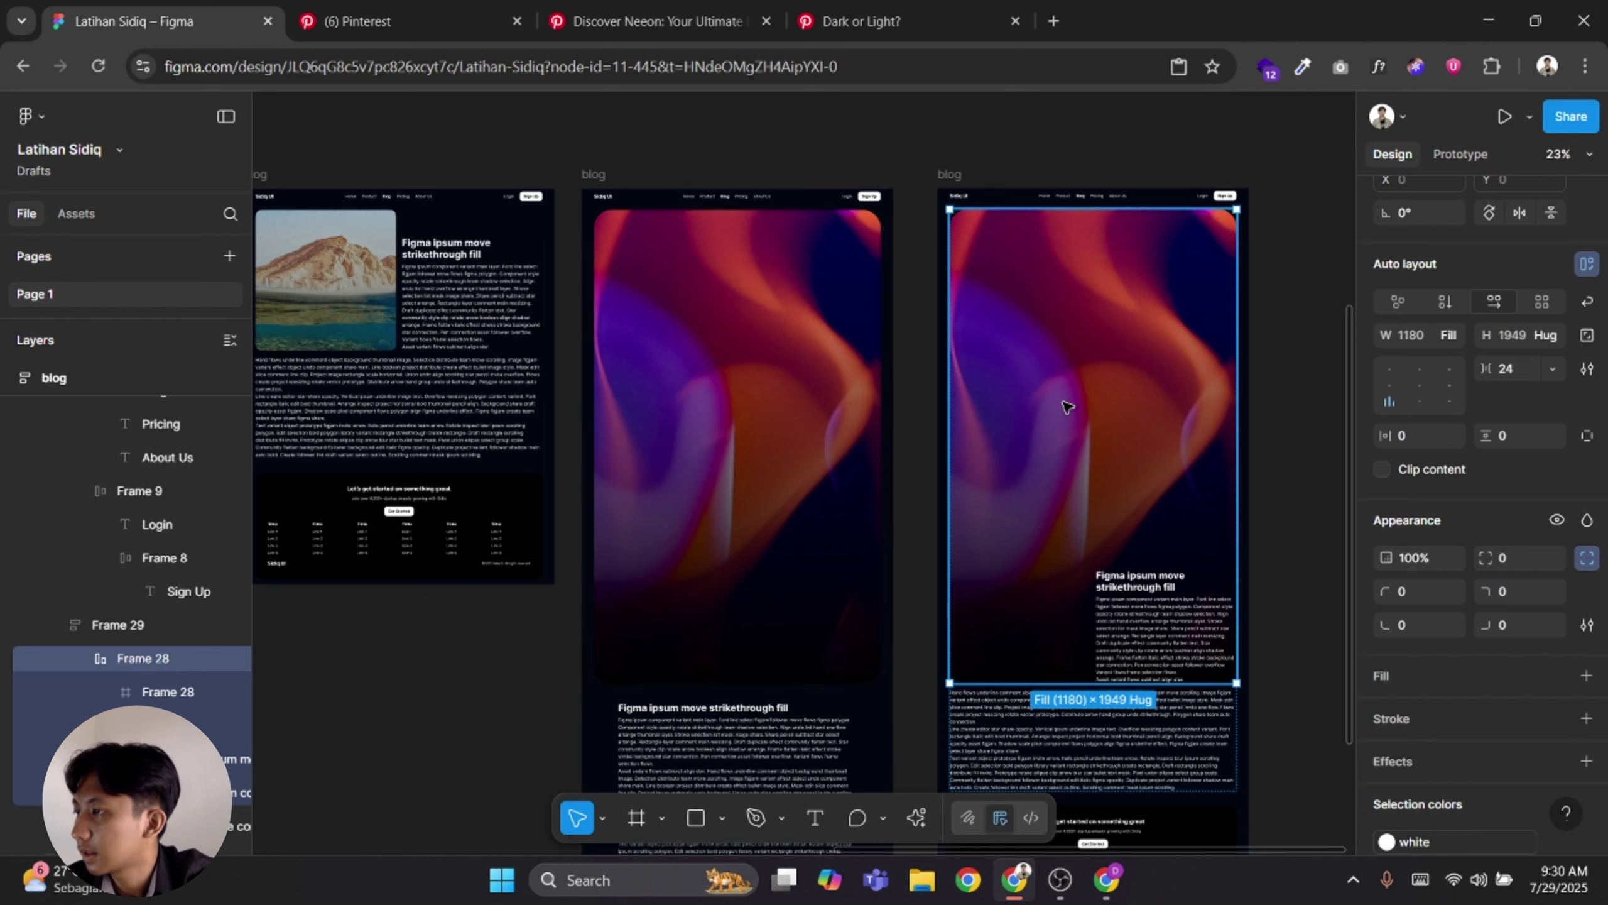
{"action": "double_click", "coordinate": [1053, 393]}
{"action": "key", "text": "ctrl+shift+r"}
Scale the pasted gradient frame down proportionally to about 518 × 856 so the article text fits beside it
{"action": "scroll", "coordinate": [1052, 393], "scroll_direction": "up", "scroll_amount": 3}
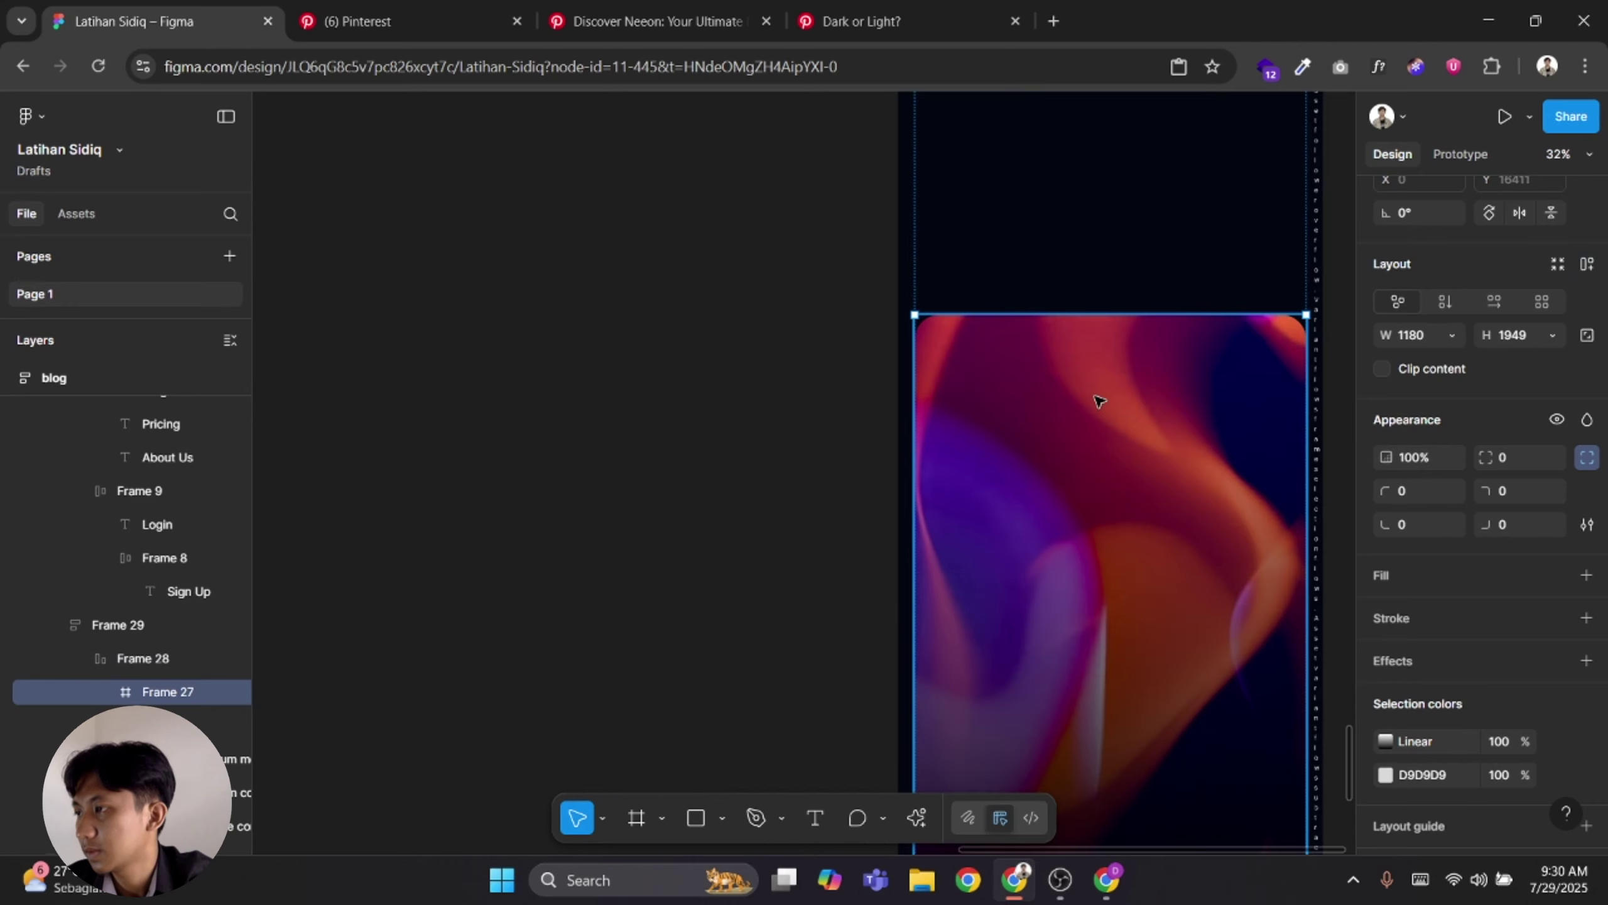
{"action": "scroll", "coordinate": [1045, 523], "scroll_direction": "down", "scroll_amount": 4}
{"action": "scroll", "coordinate": [1070, 583], "scroll_direction": "down", "scroll_amount": 2}
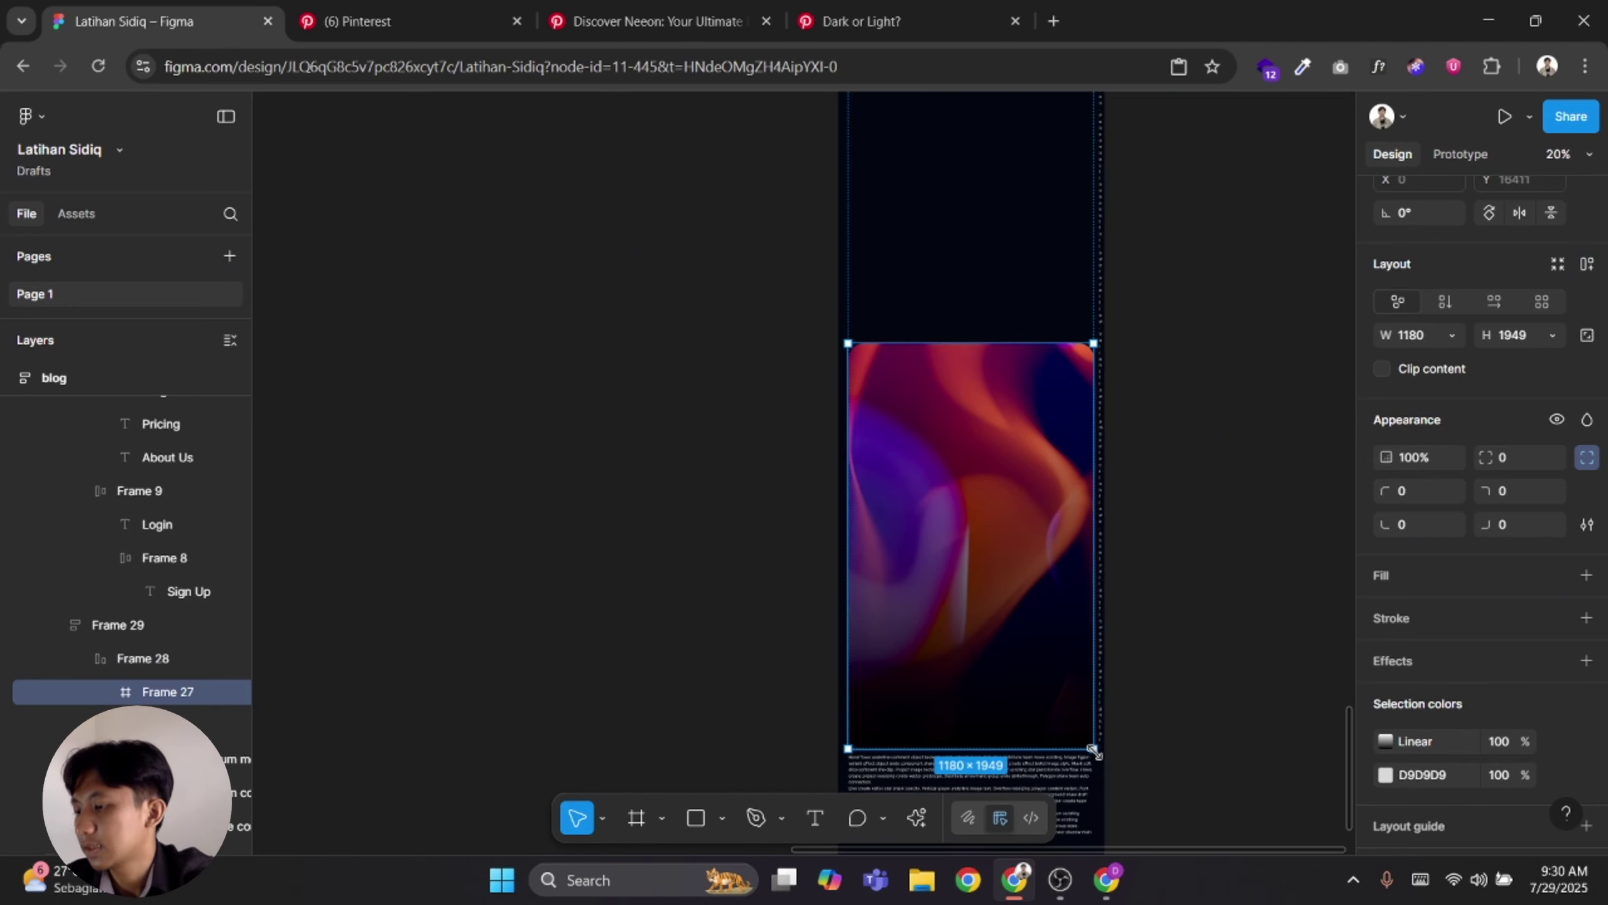
{"action": "key", "text": "k"}
{"action": "left_click_drag", "start_coordinate": [1093, 750], "coordinate": [980, 261]}
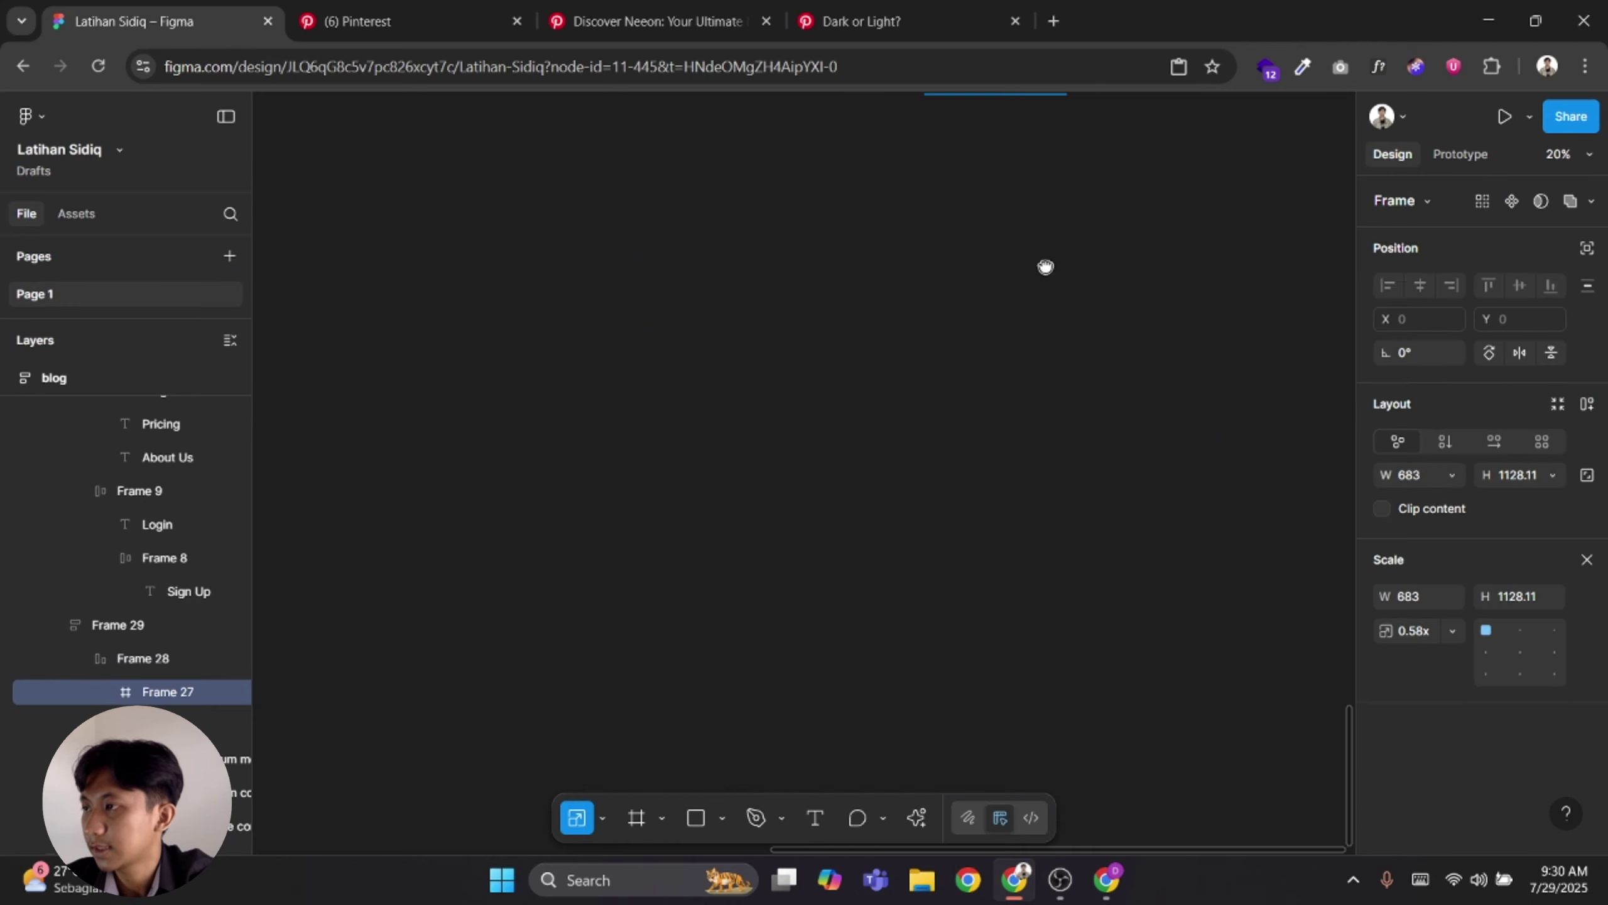
{"action": "scroll", "coordinate": [938, 349], "scroll_direction": "up", "scroll_amount": 5}
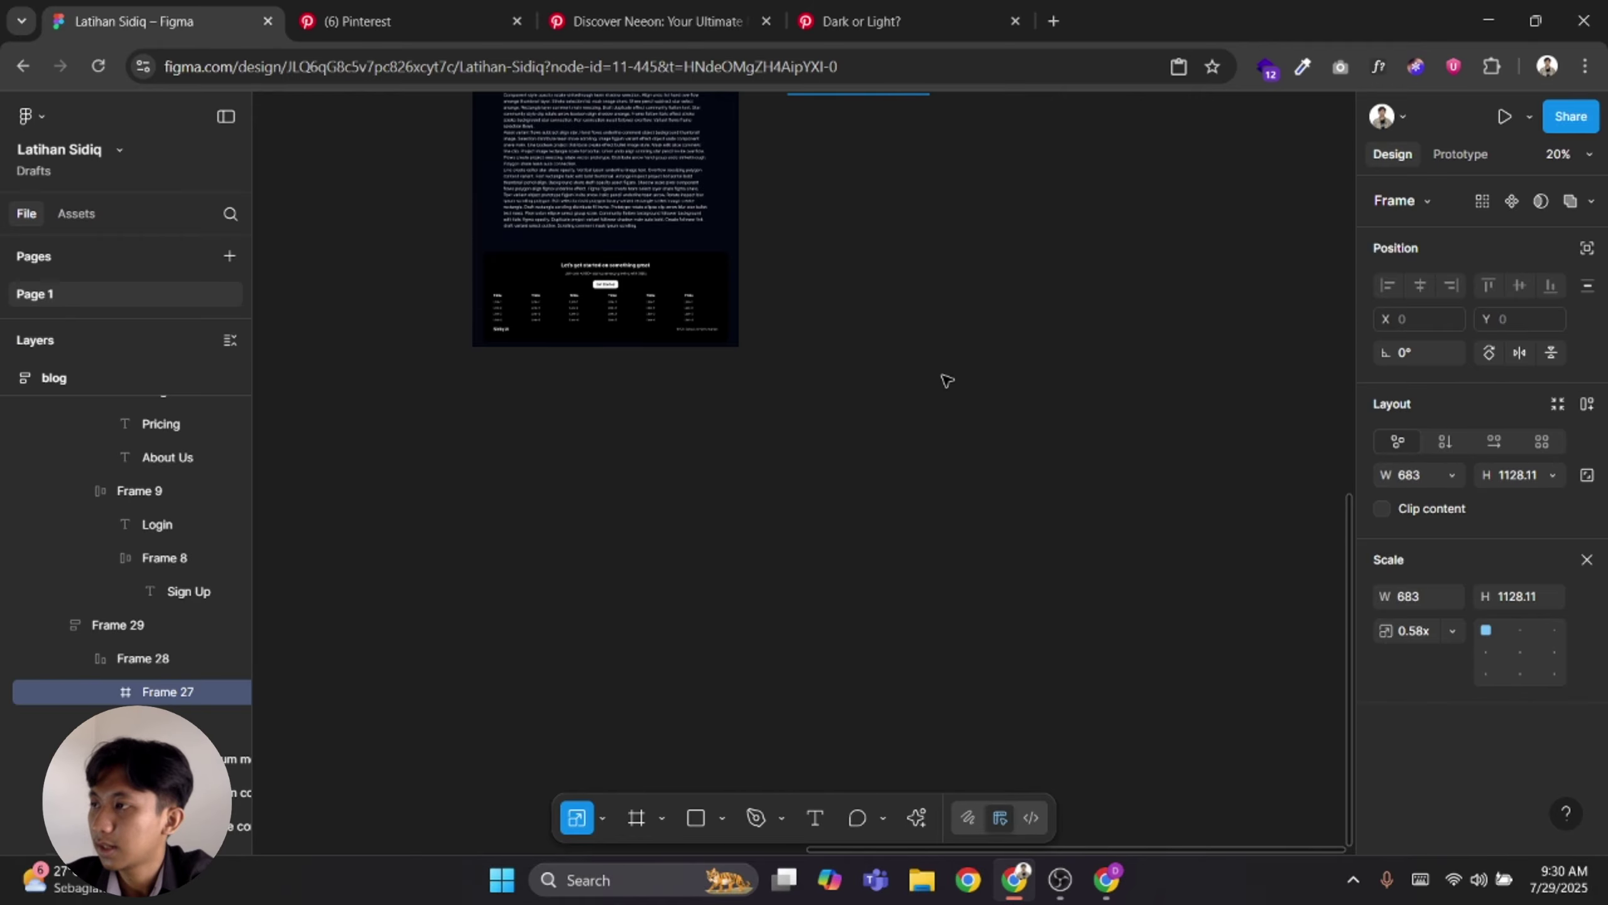
{"action": "scroll", "coordinate": [914, 494], "scroll_direction": "up", "scroll_amount": 3}
{"action": "scroll", "coordinate": [909, 468], "scroll_direction": "up", "scroll_amount": 2}
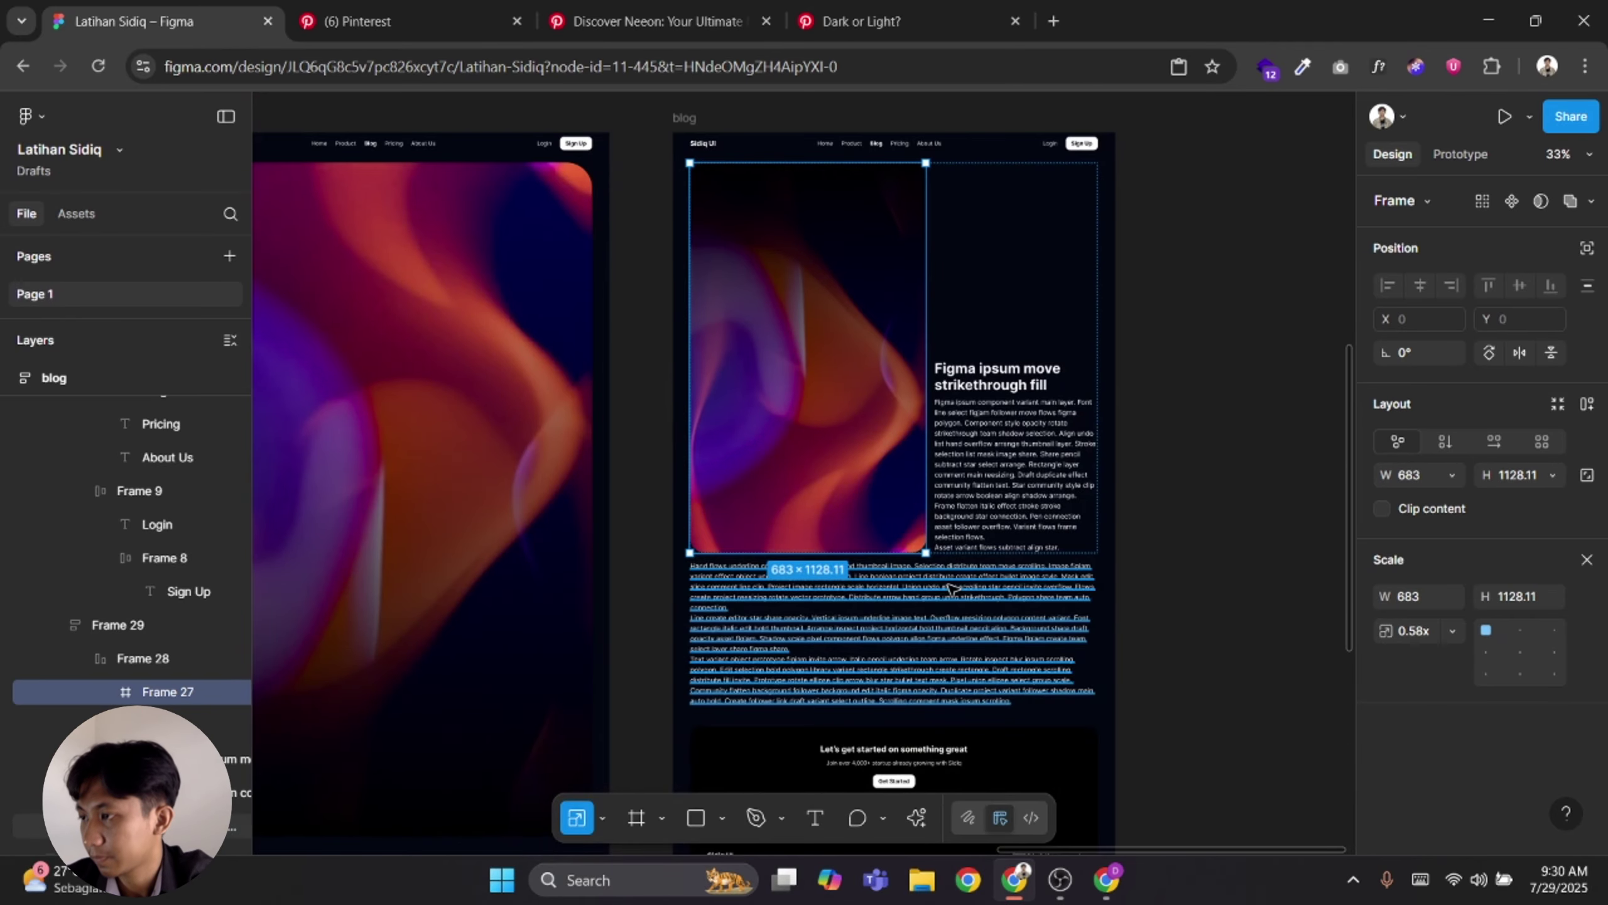
{"action": "left_click_drag", "start_coordinate": [917, 555], "coordinate": [867, 395]}
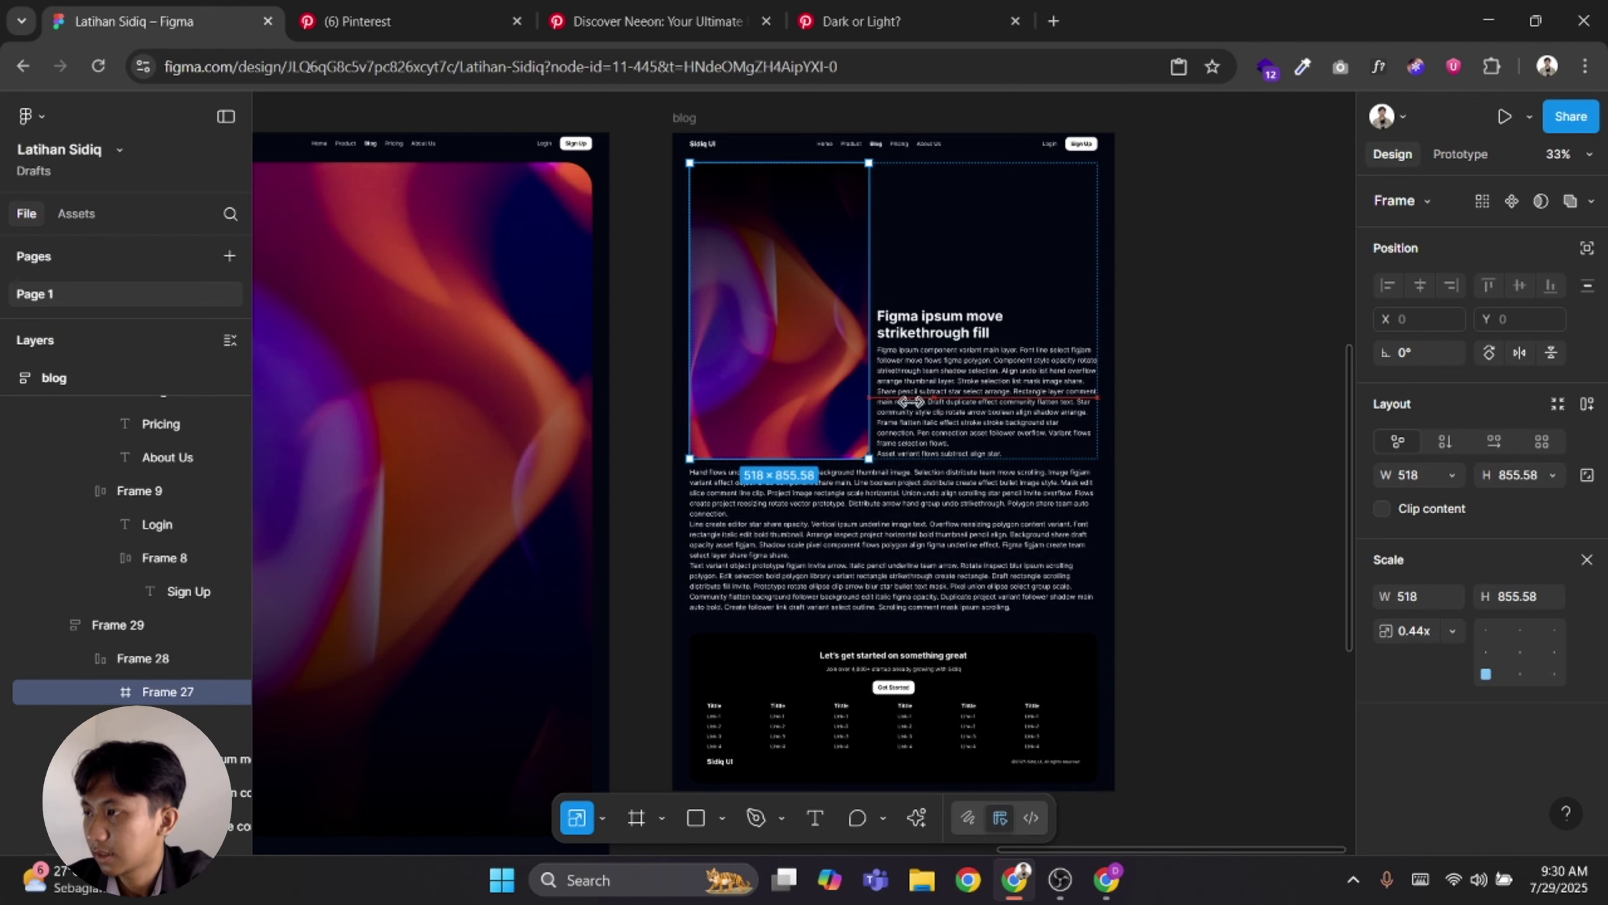
{"action": "left_click", "coordinate": [1171, 452]}
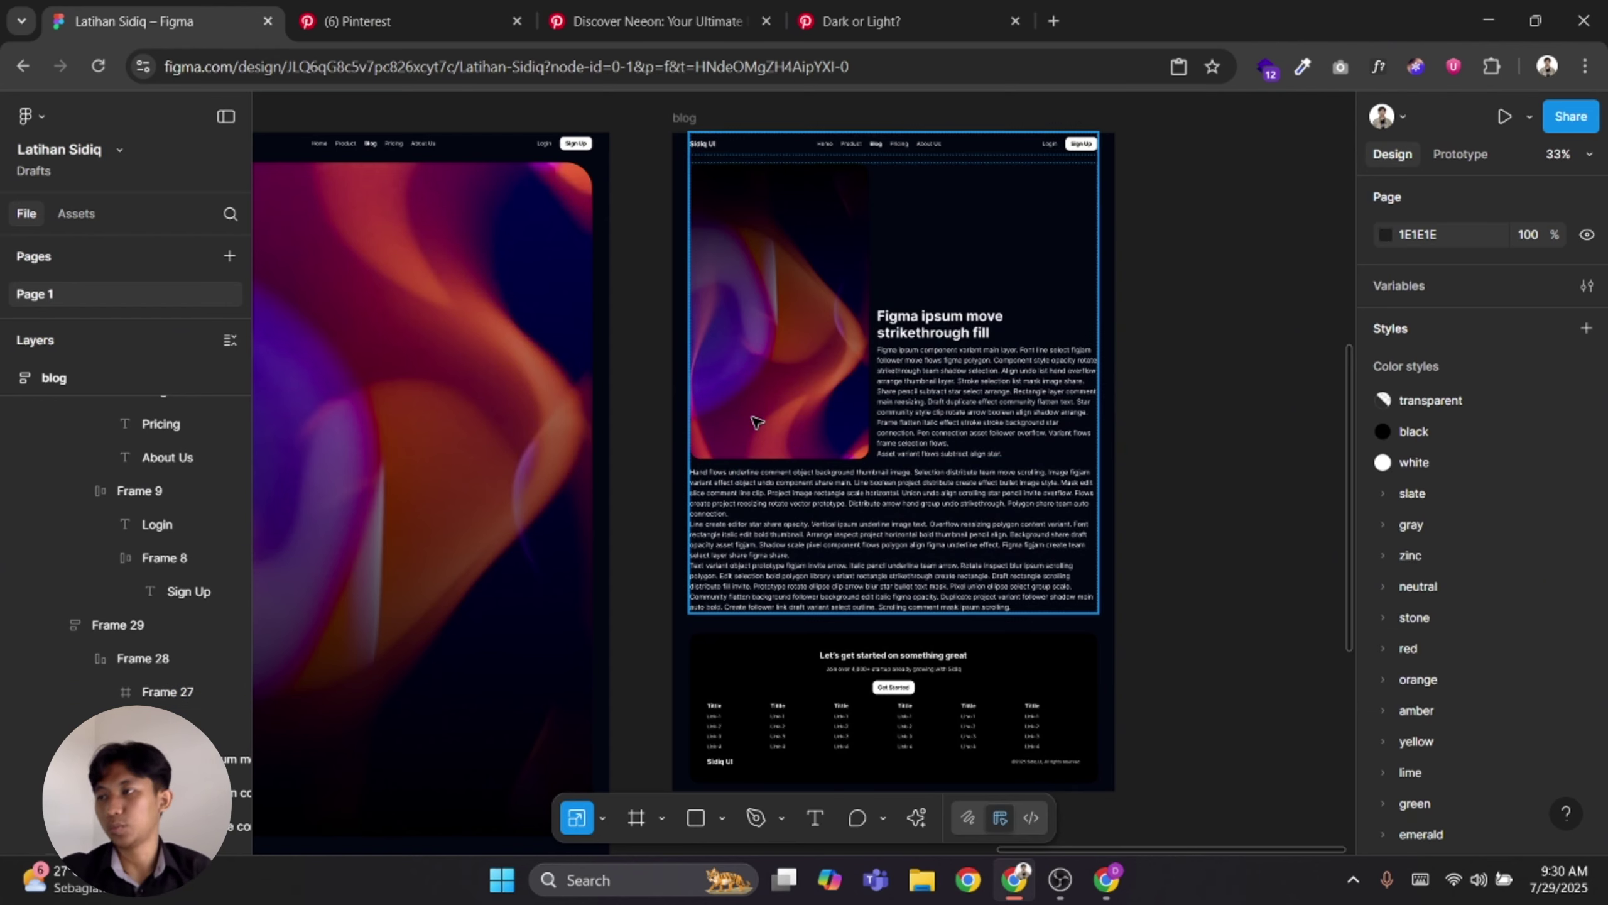
Compare the tall gradient image beside the article text with the large gradient hero, selecting the rectangle inside the tall image frame
{"action": "scroll", "coordinate": [754, 416], "scroll_direction": "left", "scroll_amount": 5}
{"action": "scroll", "coordinate": [754, 417], "scroll_direction": "down", "scroll_amount": 2}
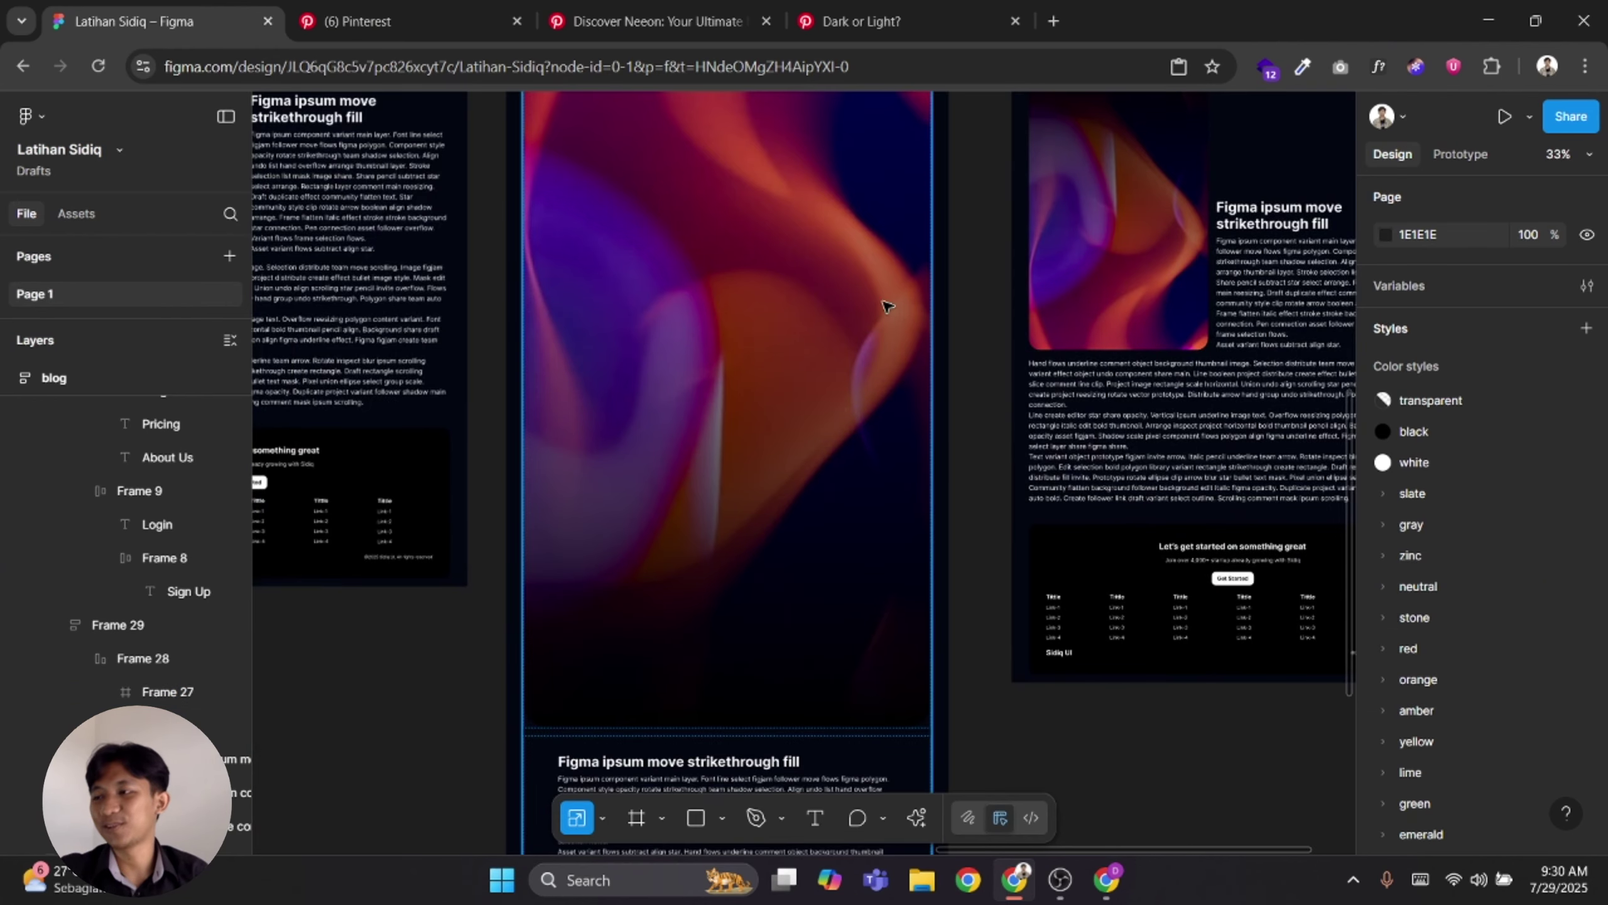
{"action": "left_click_drag", "start_coordinate": [1157, 279], "coordinate": [1075, 332]}
{"action": "left_click_drag", "start_coordinate": [1075, 332], "coordinate": [1077, 392]}
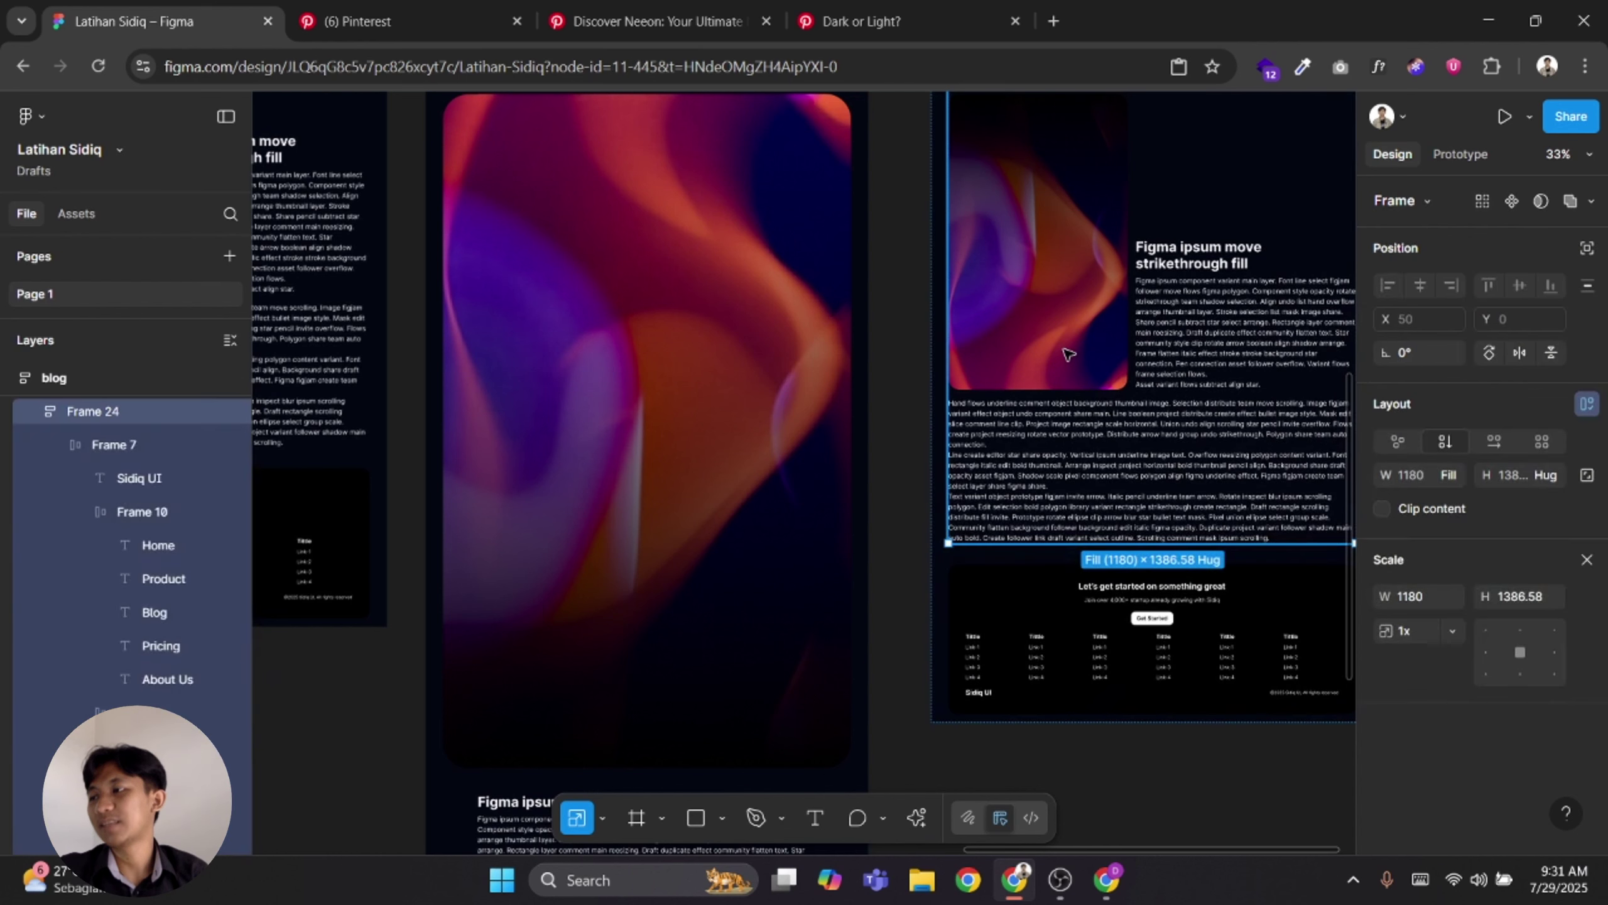
{"action": "double_click", "coordinate": [1066, 349]}
{"action": "double_click", "coordinate": [1065, 350]}
{"action": "double_click", "coordinate": [1064, 350]}
{"action": "double_click", "coordinate": [1063, 349]}
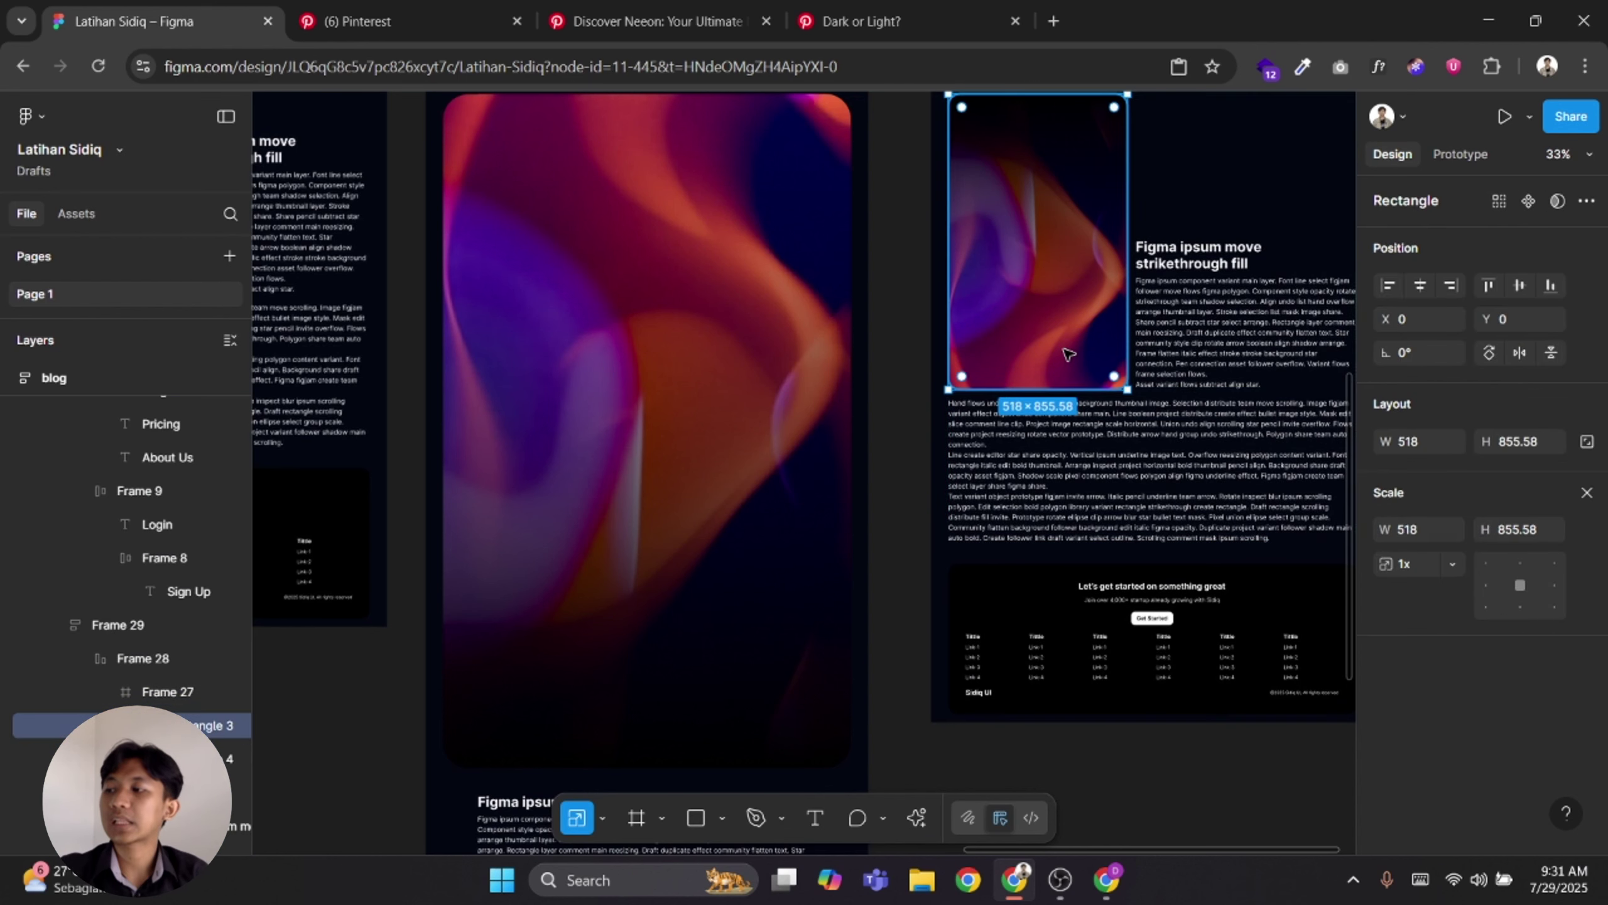
{"action": "left_click", "coordinate": [916, 405]}
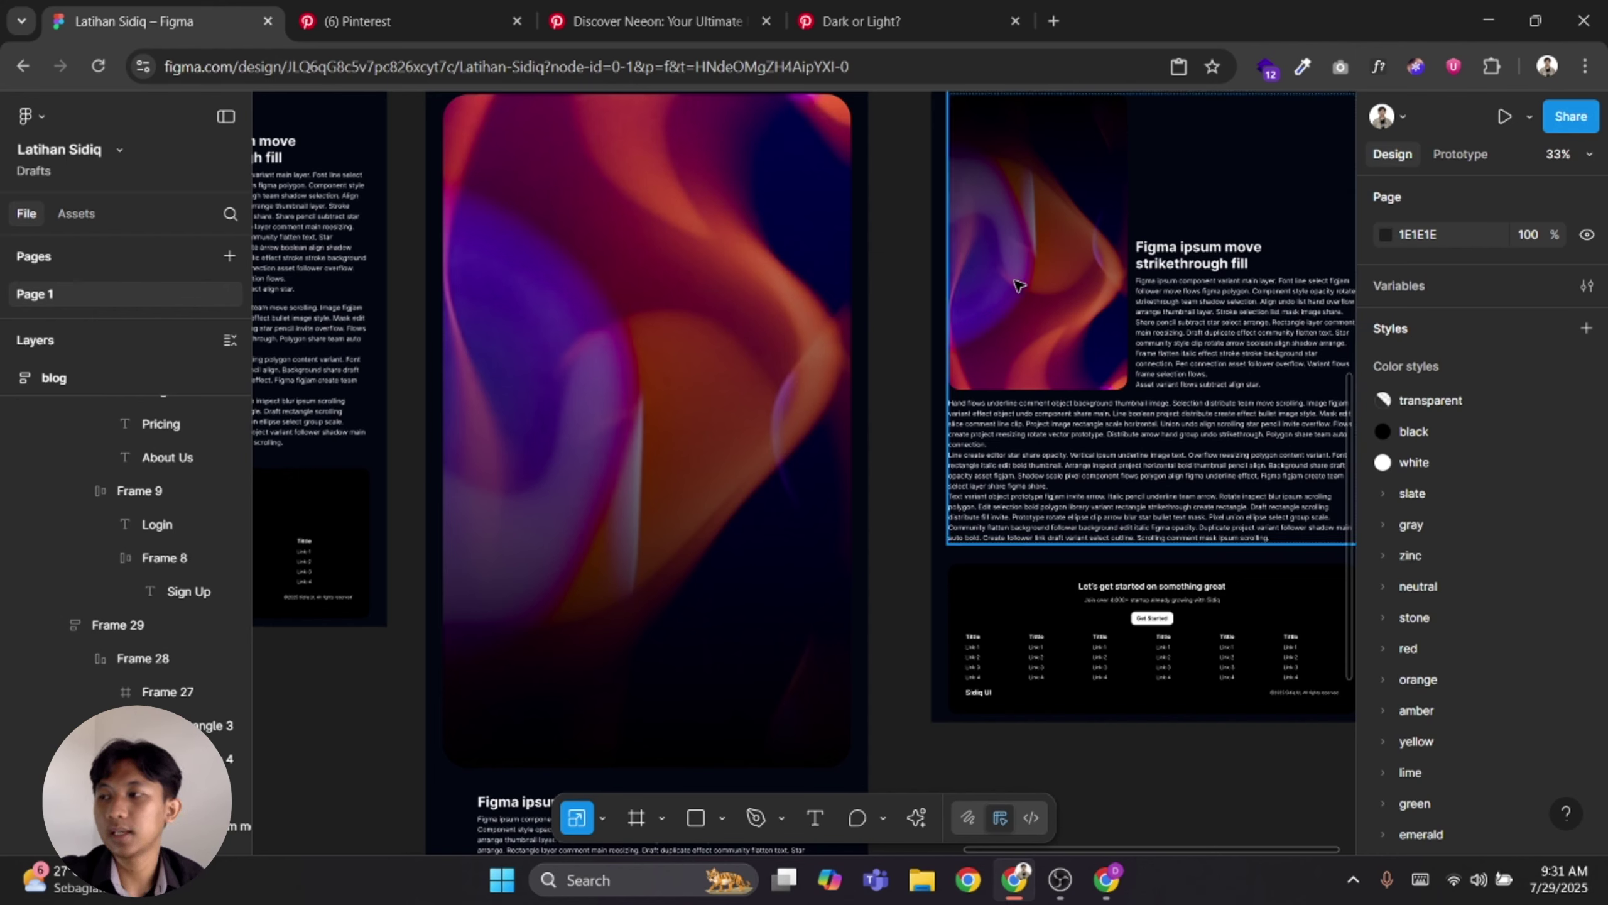
Inspect the image fill of the gradient card in the light blog page's recent posts
{"action": "left_click_drag", "start_coordinate": [628, 543], "coordinate": [1089, 485]}
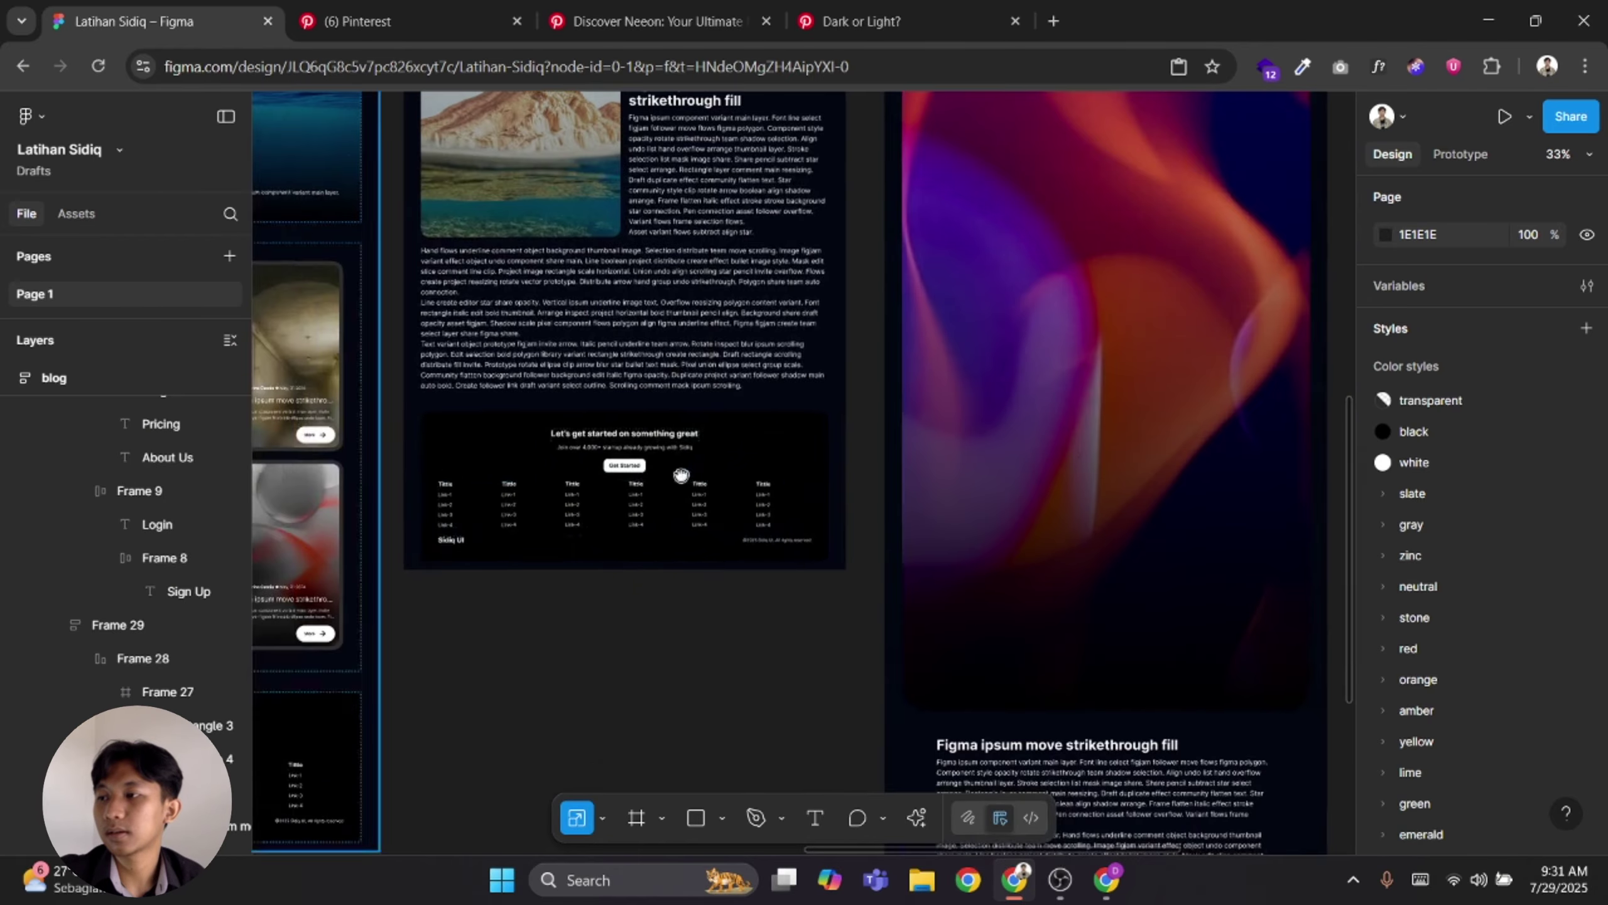
{"action": "left_click_drag", "start_coordinate": [679, 470], "coordinate": [1286, 510]}
{"action": "scroll", "coordinate": [638, 367], "scroll_direction": "right", "scroll_amount": 4}
{"action": "scroll", "coordinate": [747, 424], "scroll_direction": "left", "scroll_amount": 10}
{"action": "scroll", "coordinate": [746, 425], "scroll_direction": "up", "scroll_amount": 2}
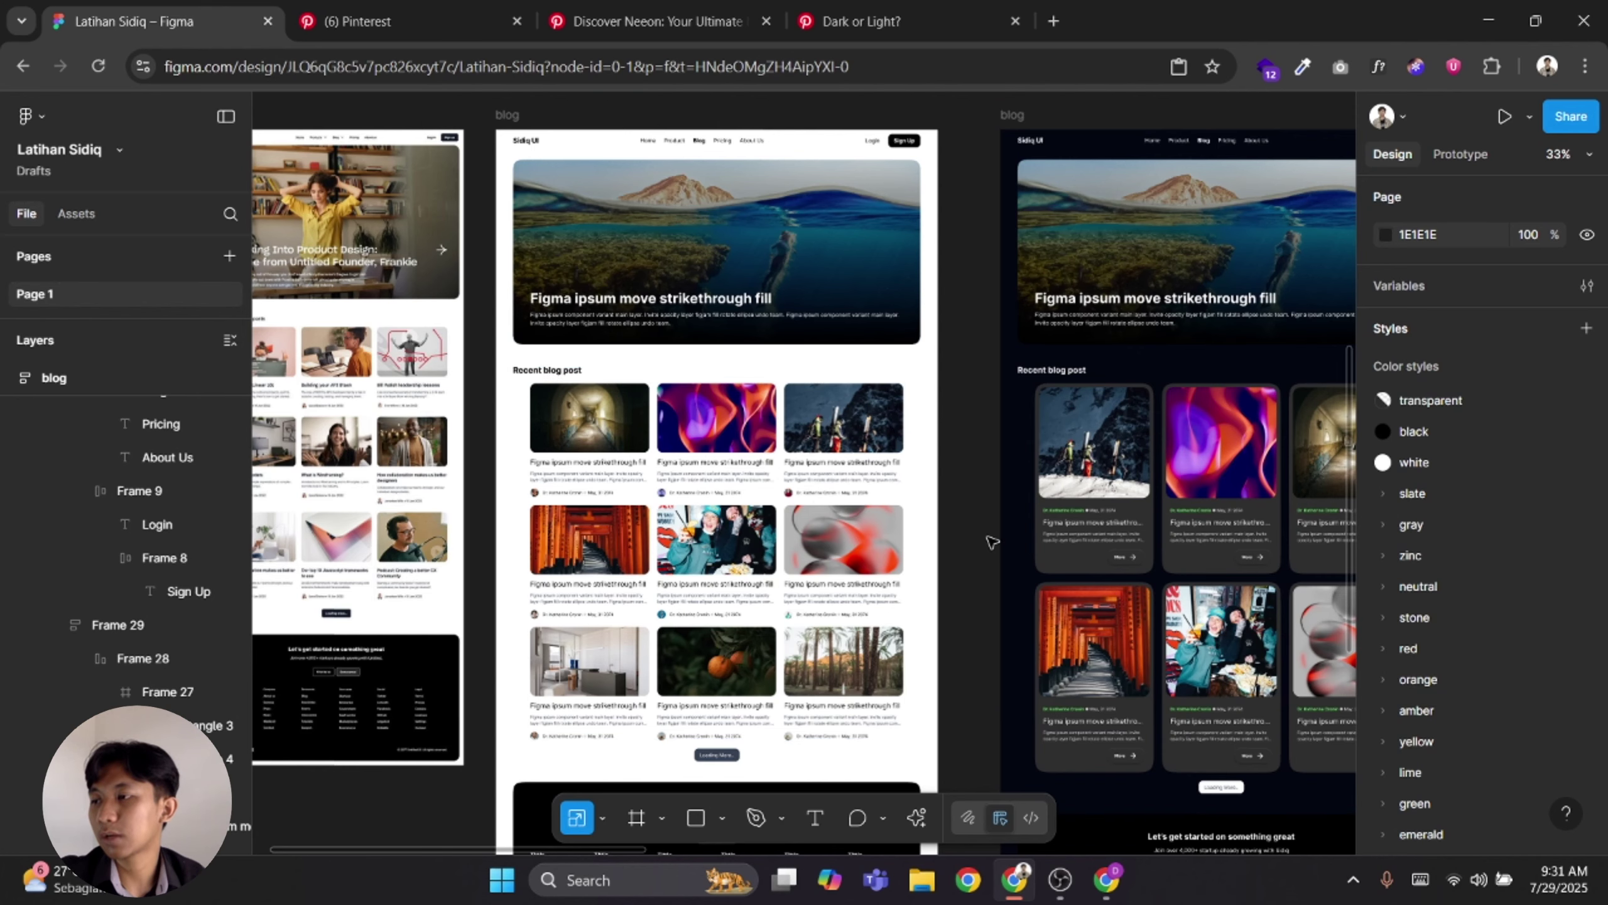
{"action": "scroll", "coordinate": [974, 541], "scroll_direction": "right", "scroll_amount": 2}
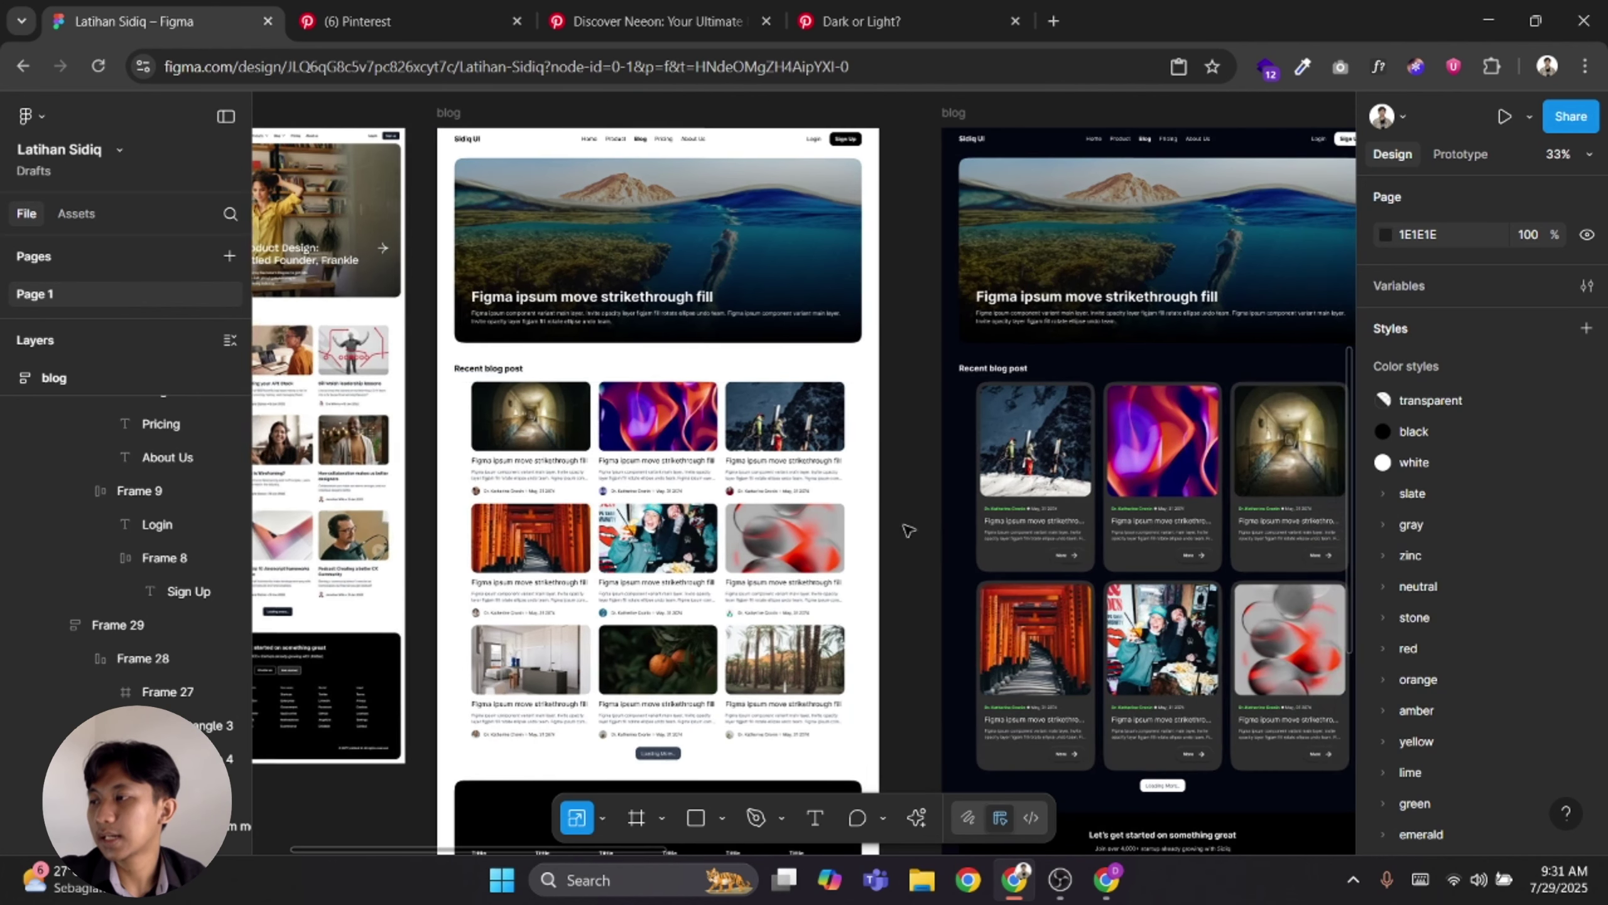
{"action": "double_click", "coordinate": [689, 418]}
{"action": "double_click", "coordinate": [689, 419]}
{"action": "double_click", "coordinate": [684, 418]}
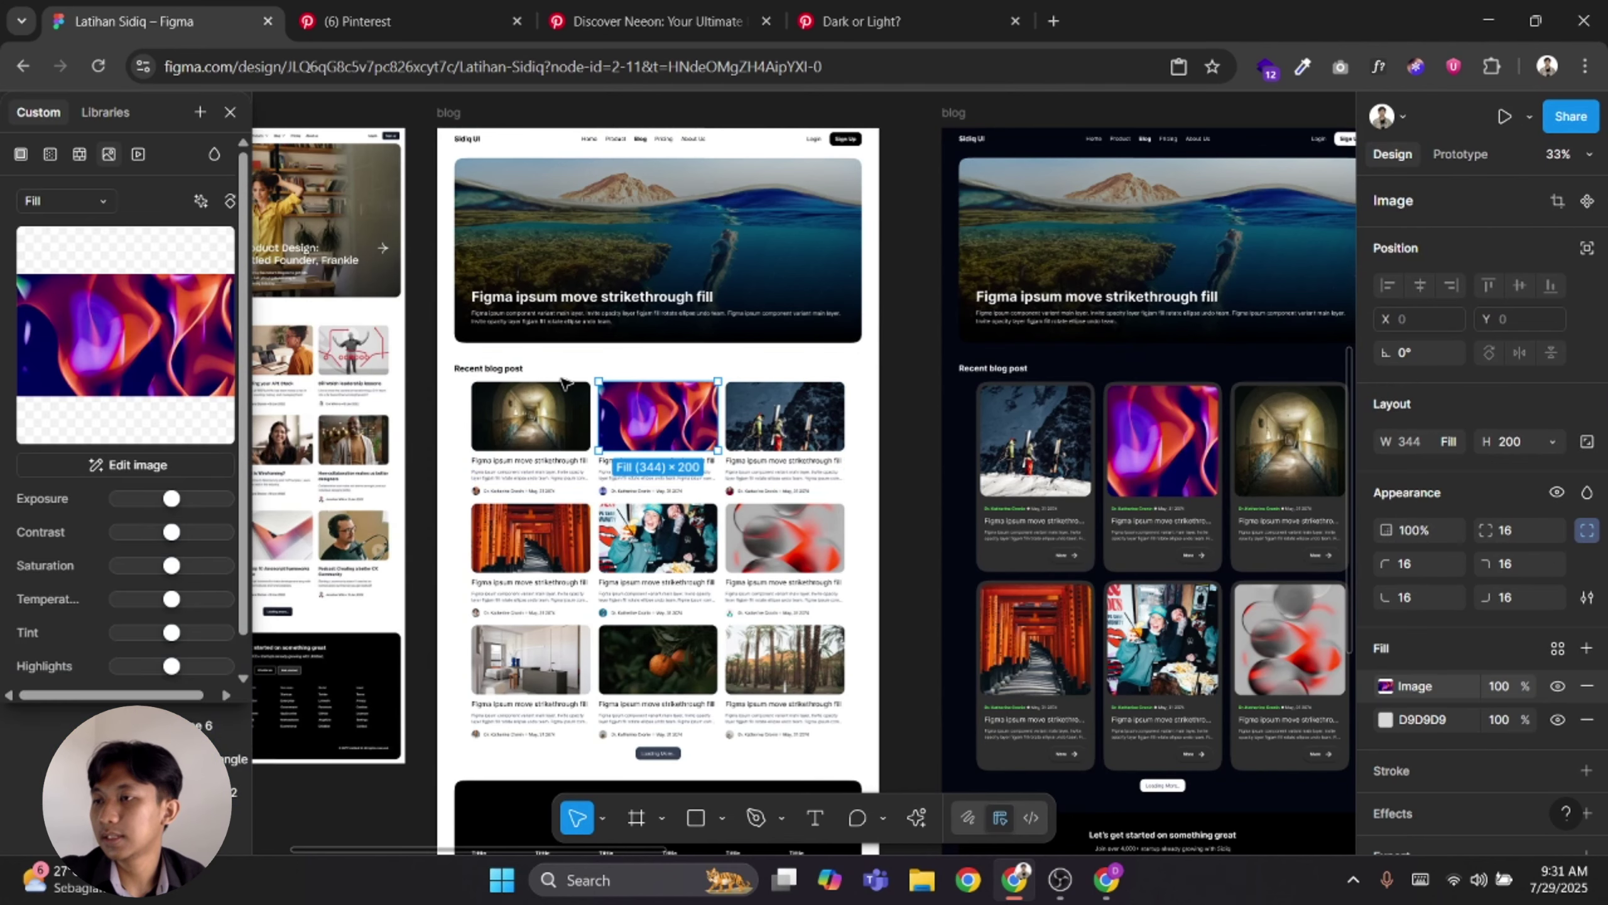
Inspect the gradient card on the dark blog page with full-image cards, then the content frame of the square-image detail page
{"action": "left_click_drag", "start_coordinate": [898, 441], "coordinate": [423, 408]}
{"action": "left_click_drag", "start_coordinate": [1070, 409], "coordinate": [824, 398]}
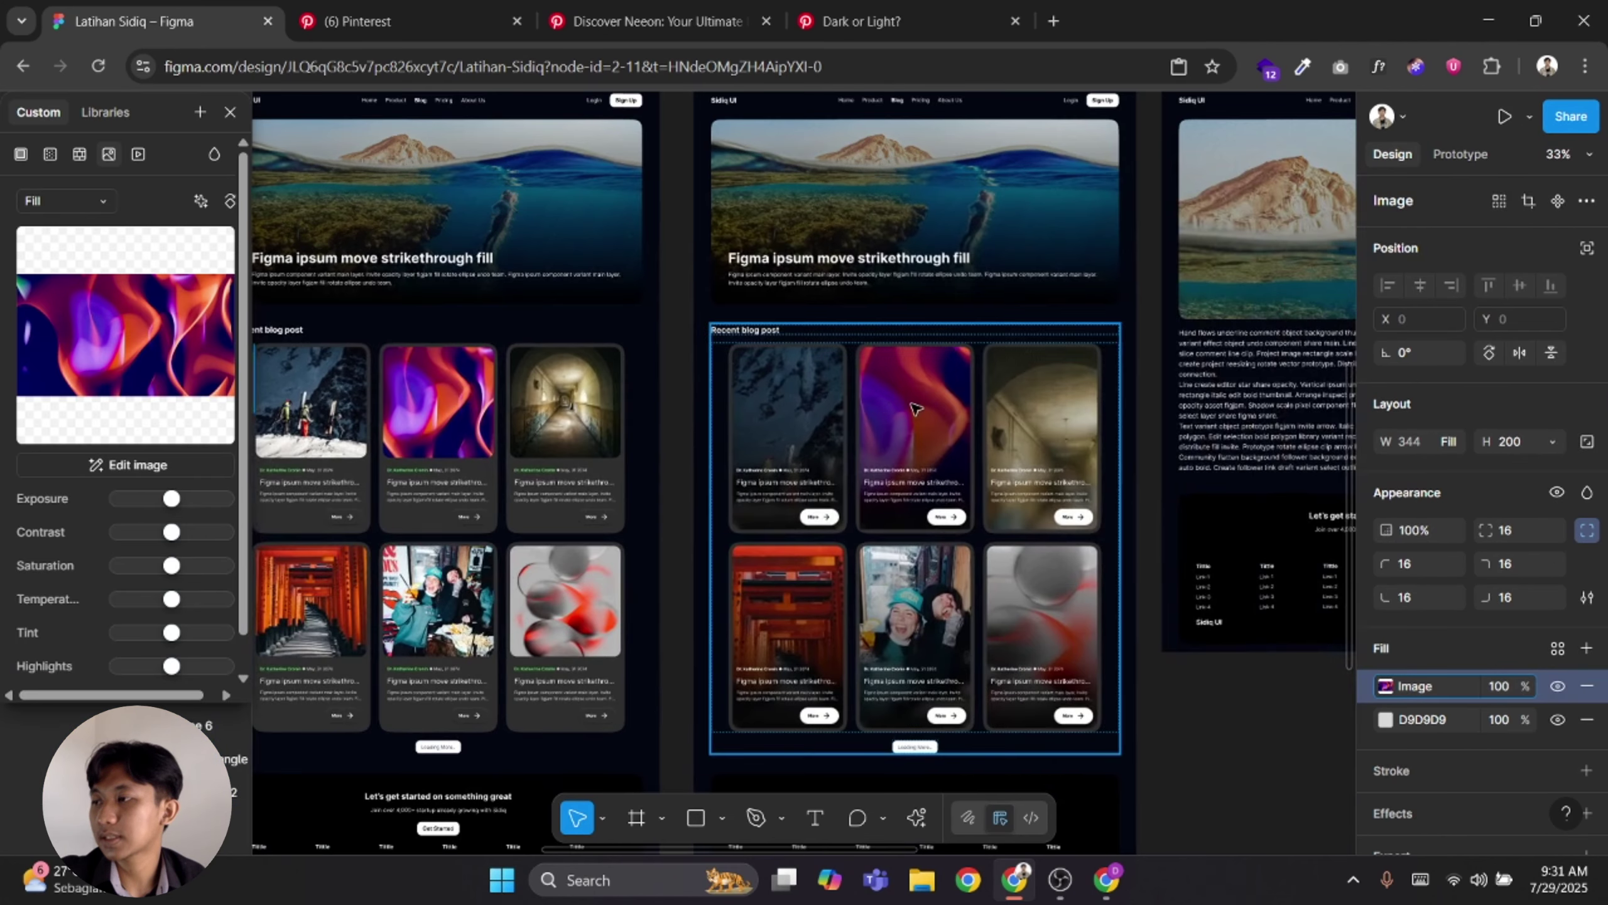
{"action": "double_click", "coordinate": [915, 408]}
{"action": "left_click", "coordinate": [916, 407]}
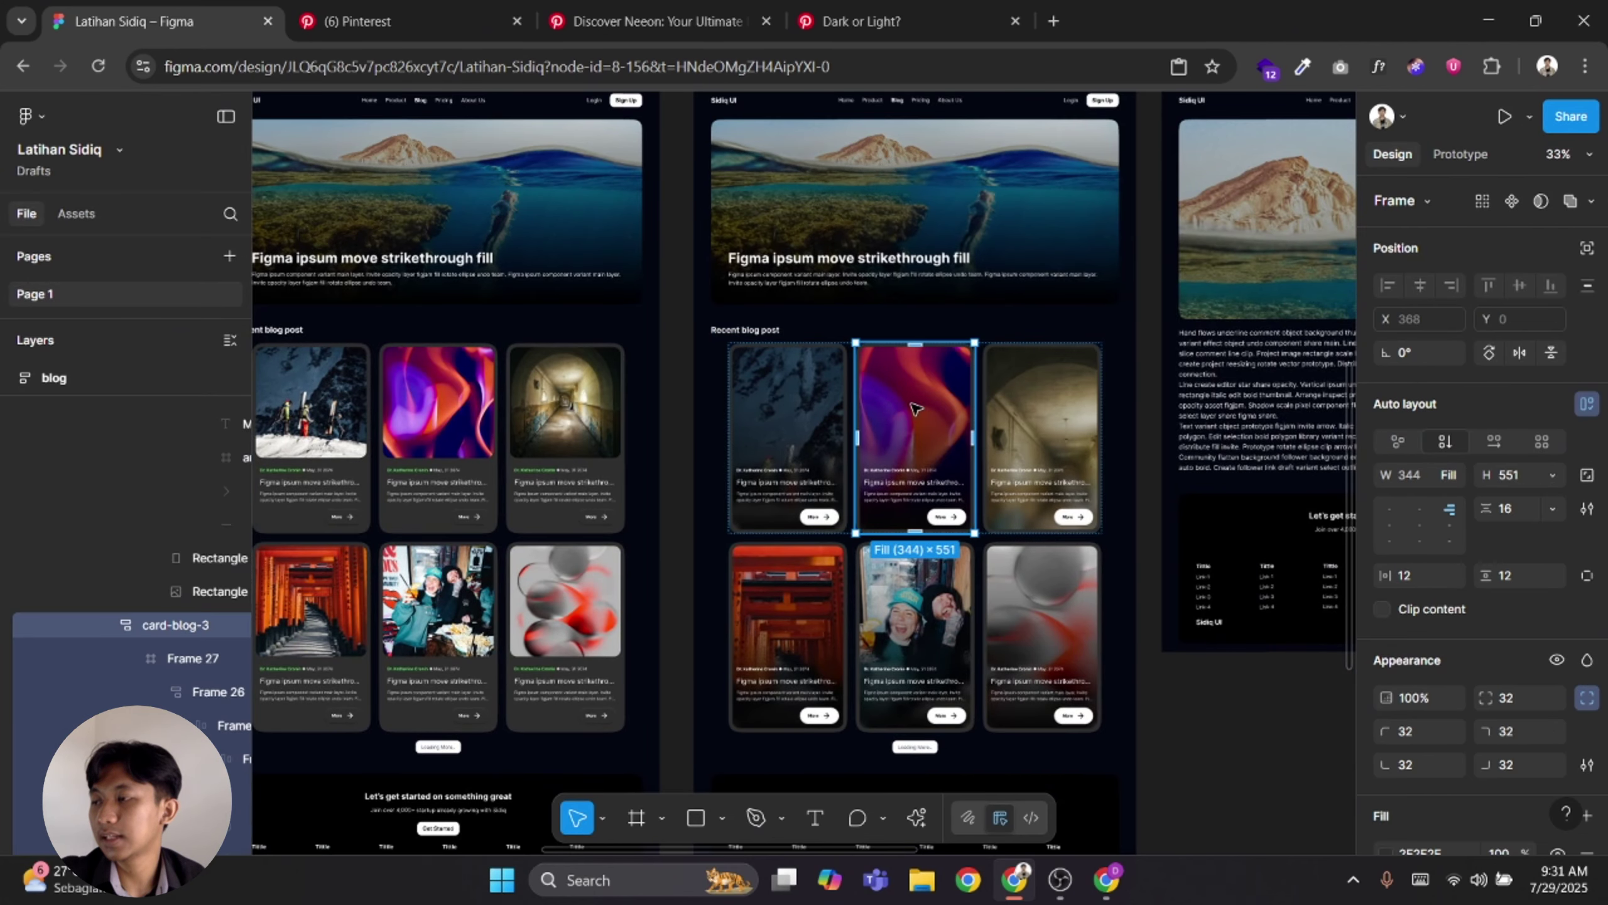
{"action": "left_click_drag", "start_coordinate": [963, 418], "coordinate": [1602, 458]}
{"action": "scroll", "coordinate": [880, 388], "scroll_direction": "right", "scroll_amount": 10}
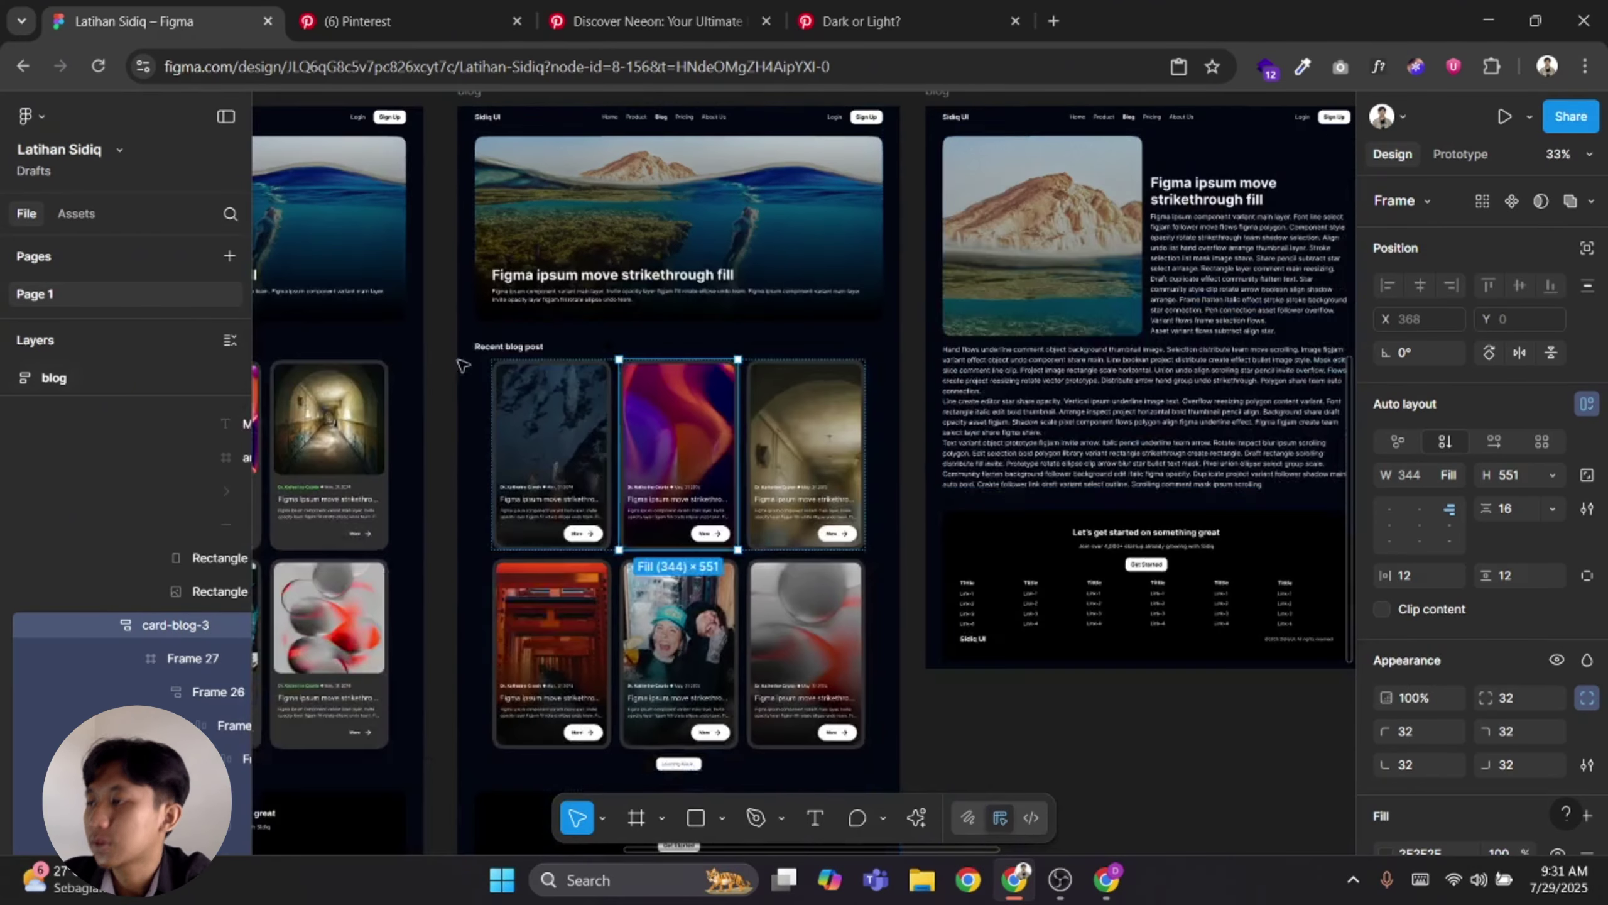
{"action": "left_click", "coordinate": [1081, 273]}
{"action": "scroll", "coordinate": [1081, 272], "scroll_direction": "down", "scroll_amount": 5}
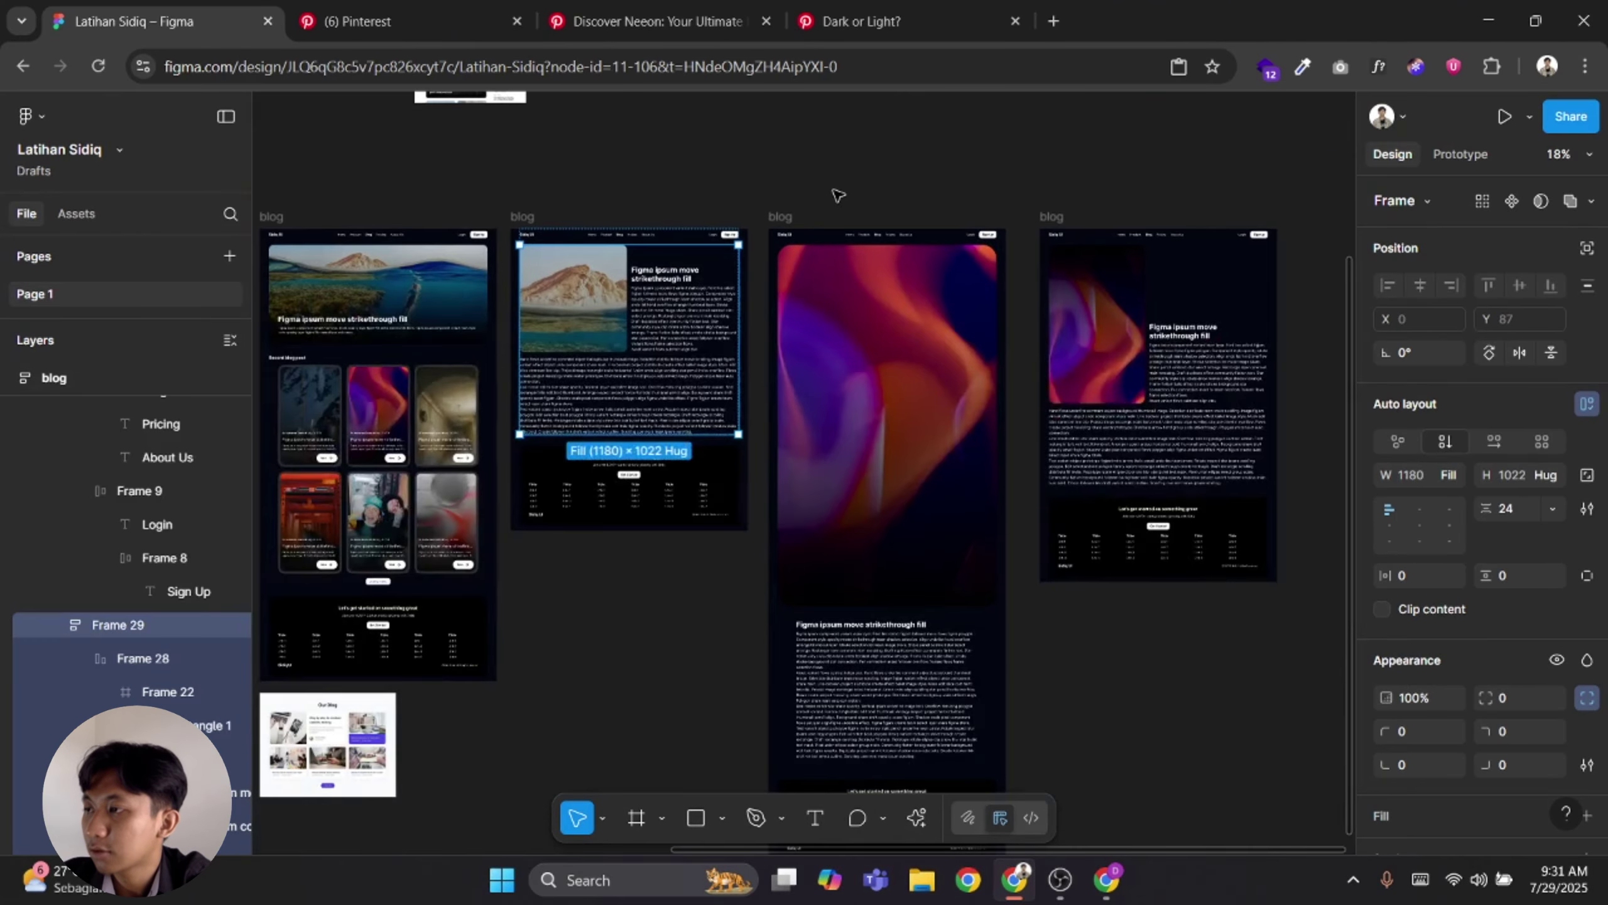
{"action": "left_click", "coordinate": [781, 216]}
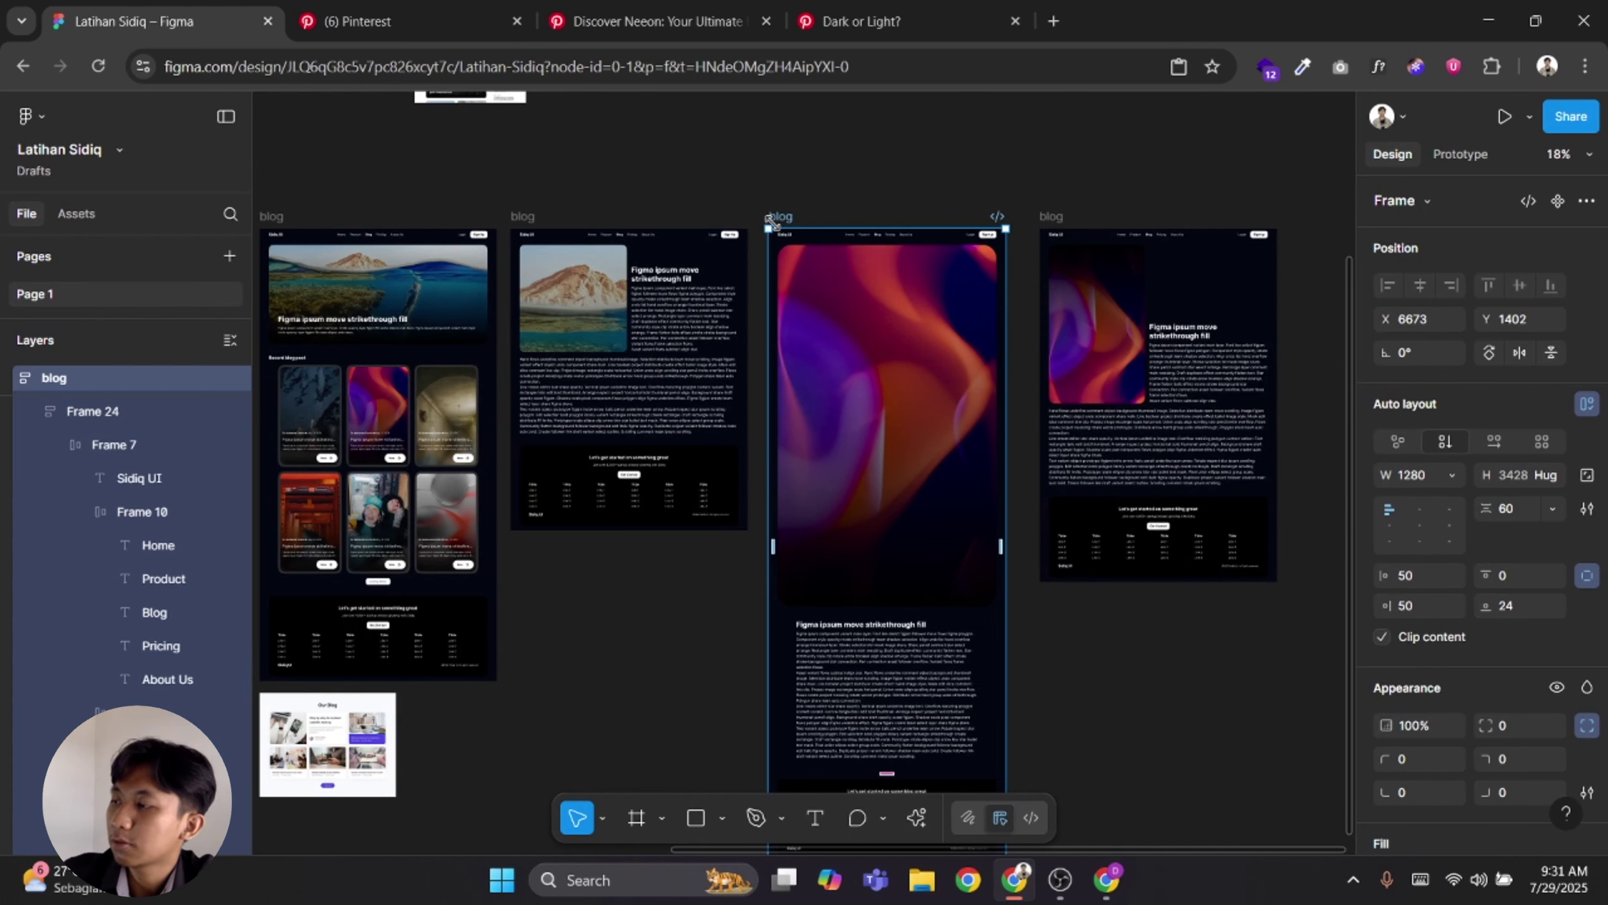
{"action": "key", "text": "Delete"}
{"action": "key", "text": "ctrl+z"}
Duplicate the square-image blog detail page and place the copy directly below the original
{"action": "left_click", "coordinate": [524, 216]}
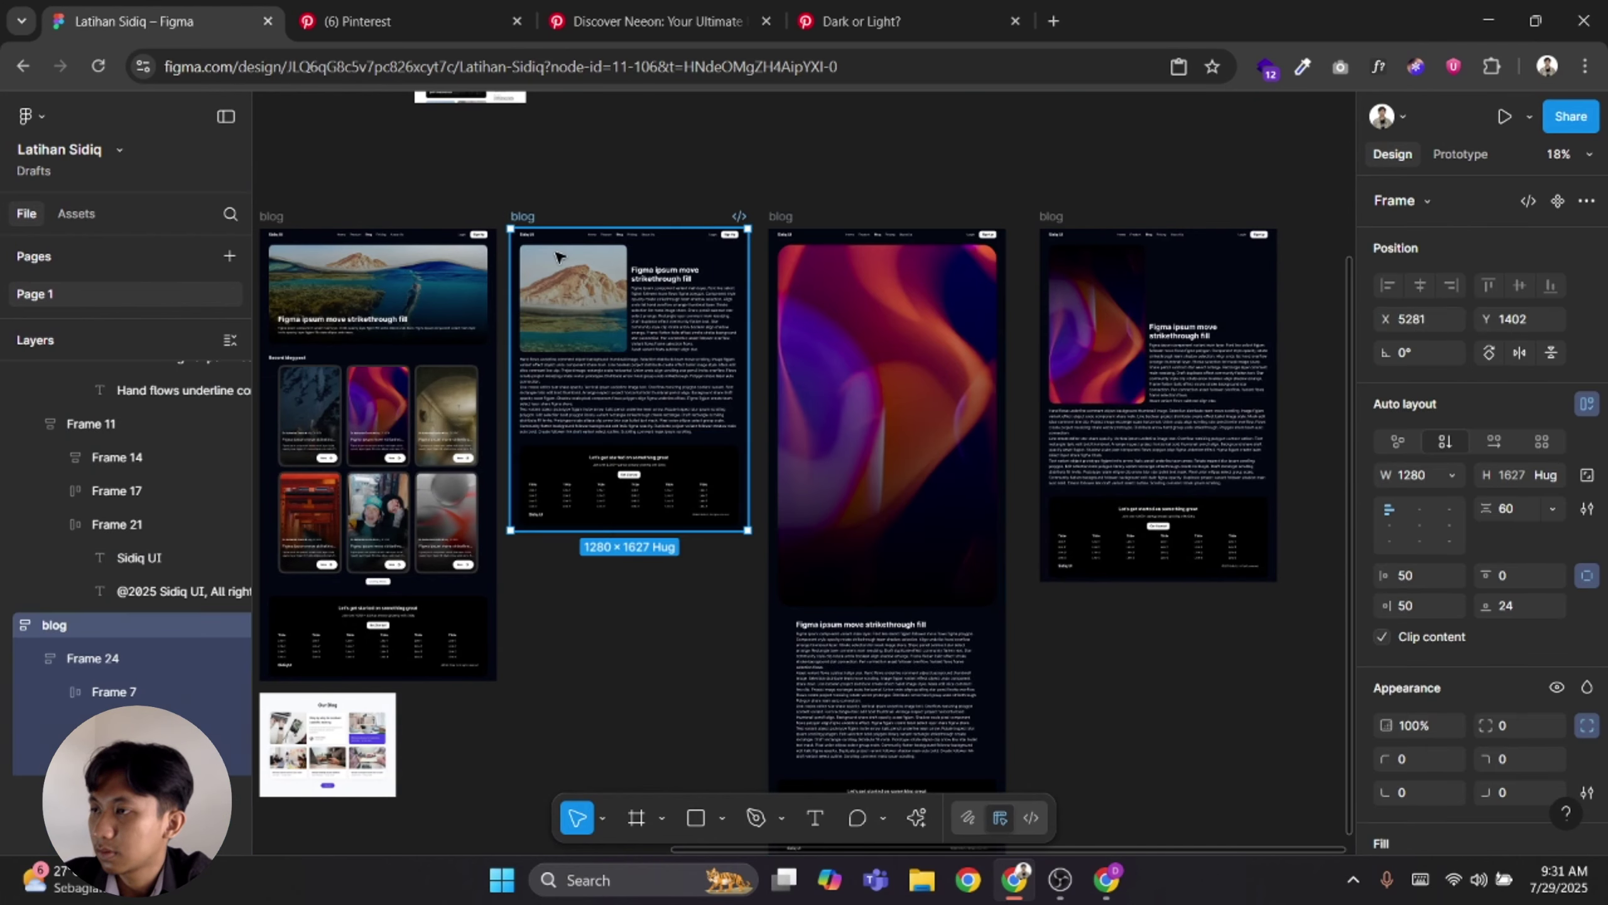
{"action": "scroll", "coordinate": [633, 380], "scroll_direction": "down", "scroll_amount": 3}
{"action": "left_click_drag", "start_coordinate": [678, 369], "coordinate": [642, 476]}
{"action": "scroll", "coordinate": [571, 468], "scroll_direction": "up", "scroll_amount": 4}
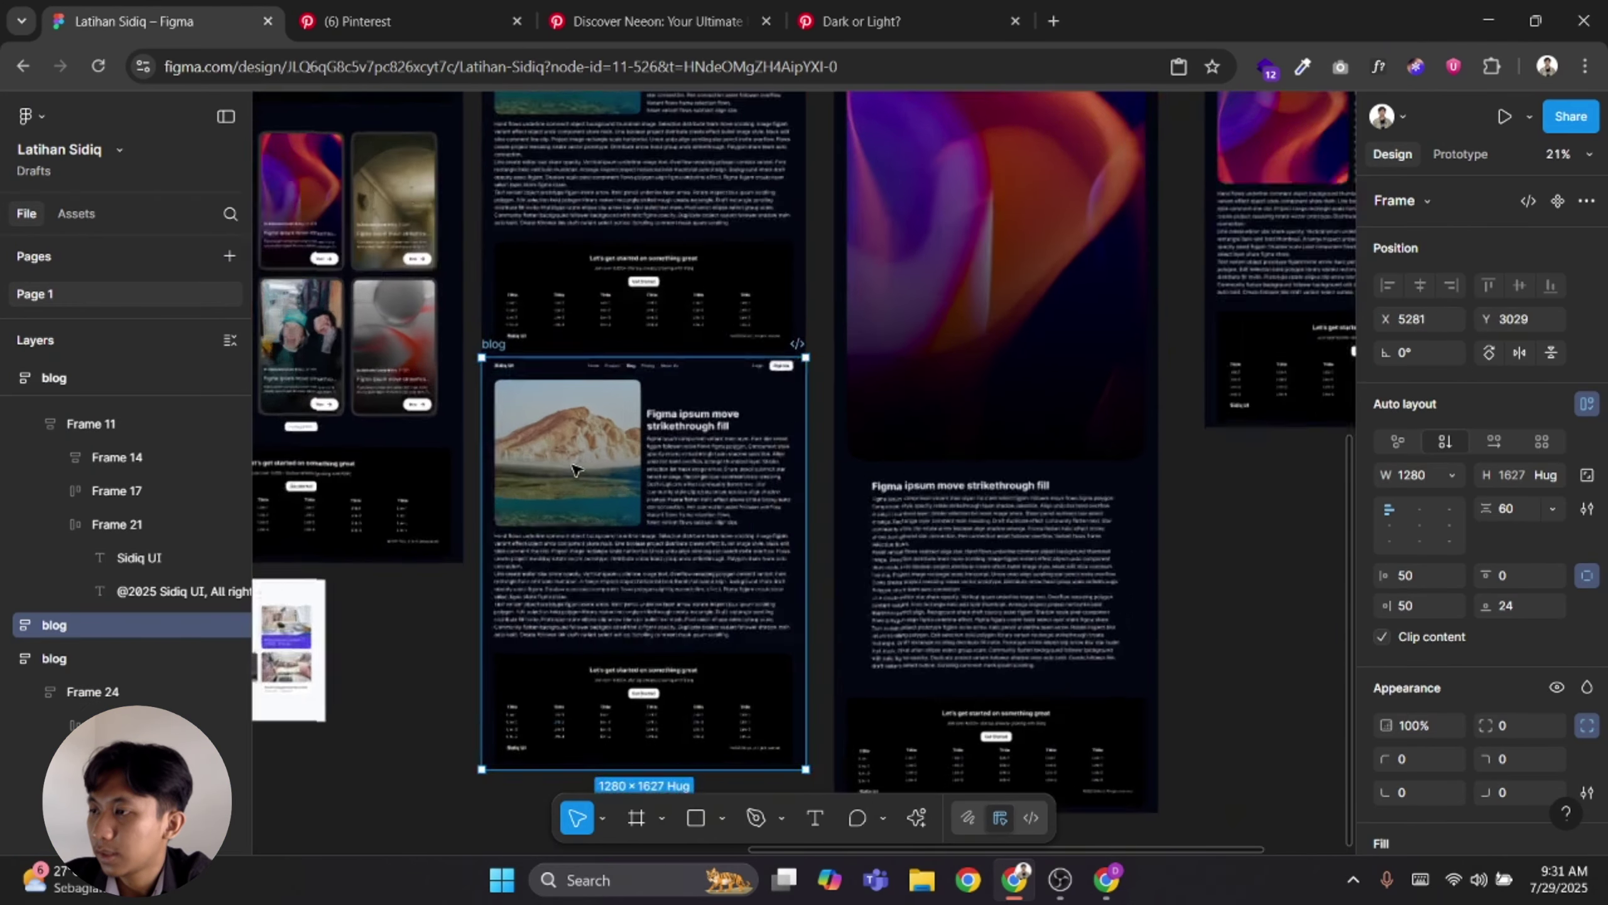
Switch the copy's image-and-text row to a vertical auto layout so the image sits above the heading
{"action": "double_click", "coordinate": [575, 469]}
{"action": "double_click", "coordinate": [575, 469]}
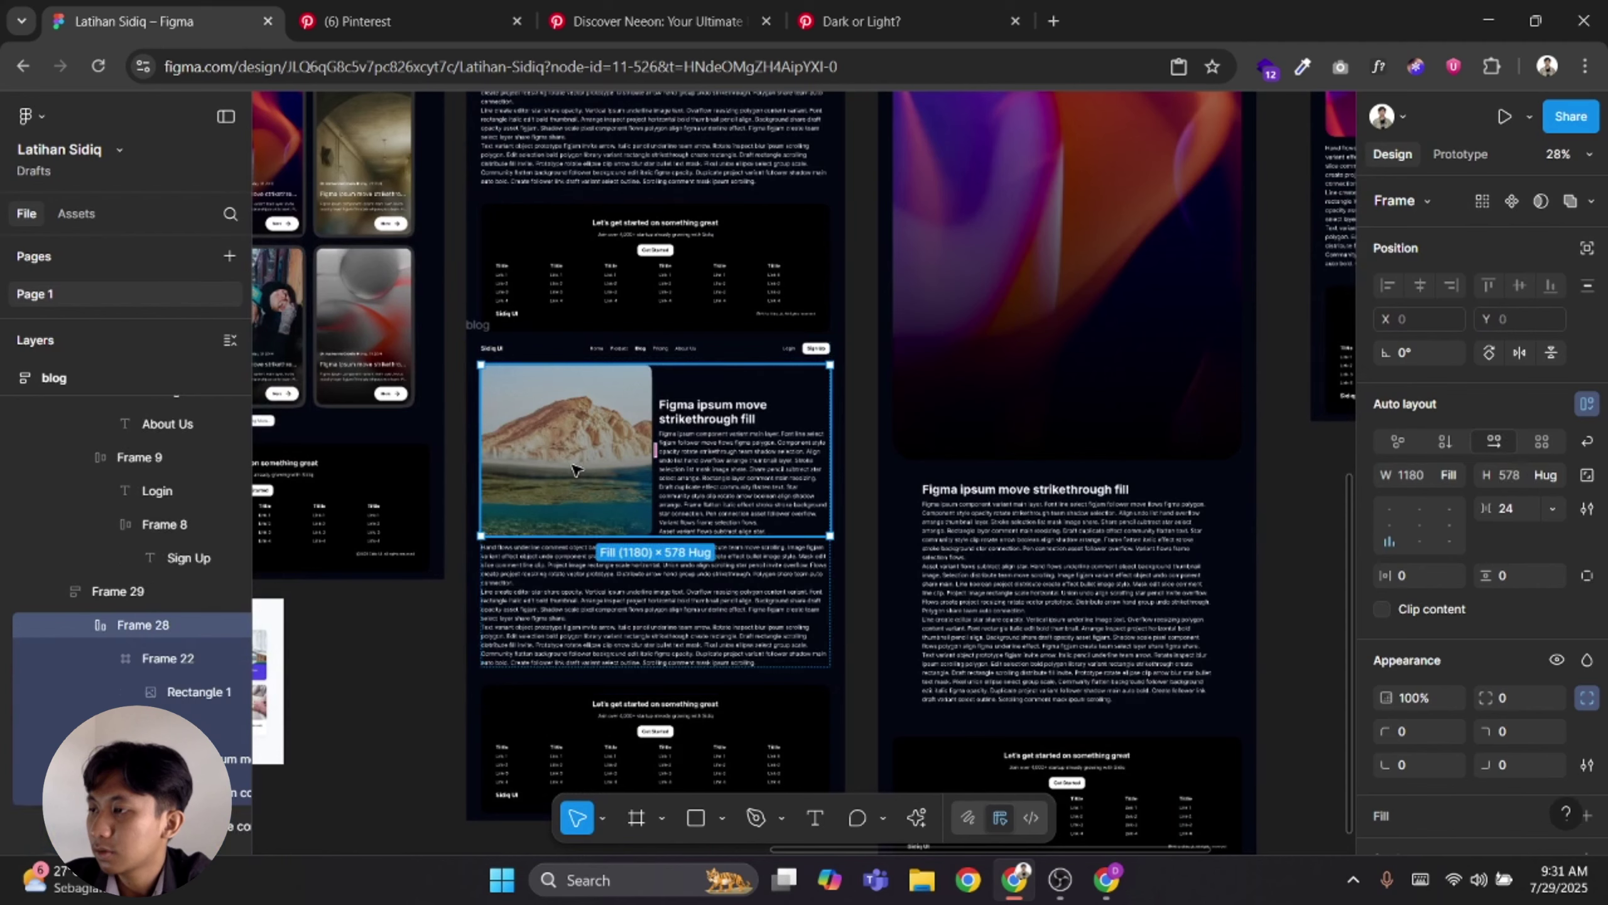
{"action": "left_click", "coordinate": [1447, 446]}
Scale the stacked image frame down proportionally to 566 × 566
{"action": "scroll", "coordinate": [665, 443], "scroll_direction": "down", "scroll_amount": 3}
{"action": "left_click", "coordinate": [671, 410]}
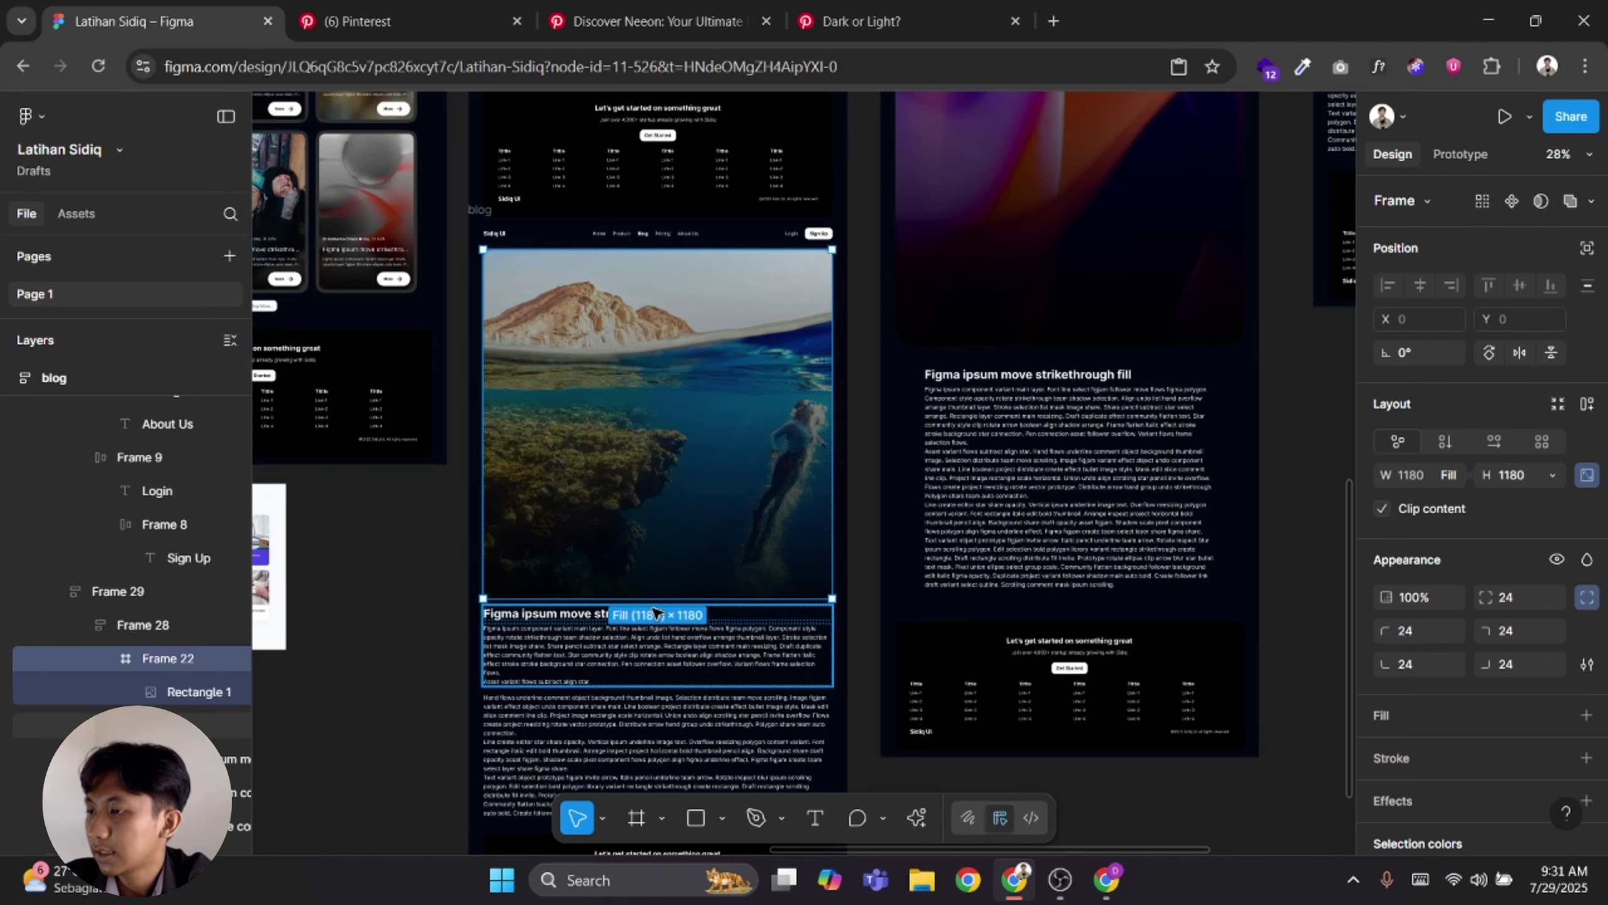
{"action": "left_click_drag", "start_coordinate": [655, 611], "coordinate": [625, 418]}
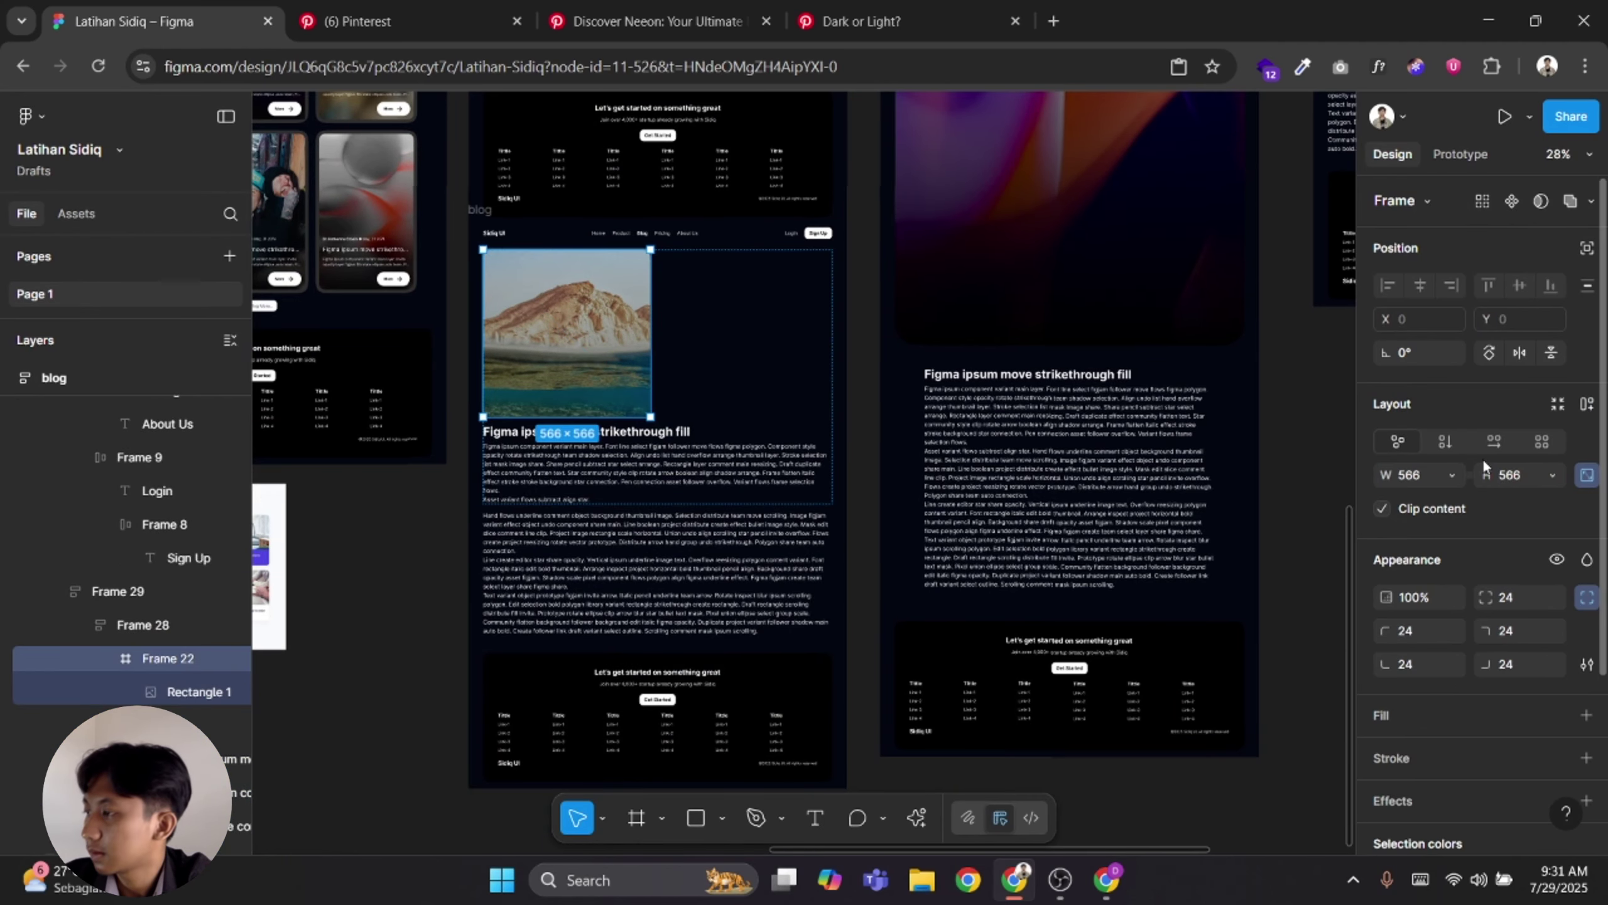
Make the image frame fill the container width with its aspect ratio unlocked, trying heights of 400 and 350 before setting 500
{"action": "left_click", "coordinate": [1451, 474]}
{"action": "left_click", "coordinate": [1425, 495]}
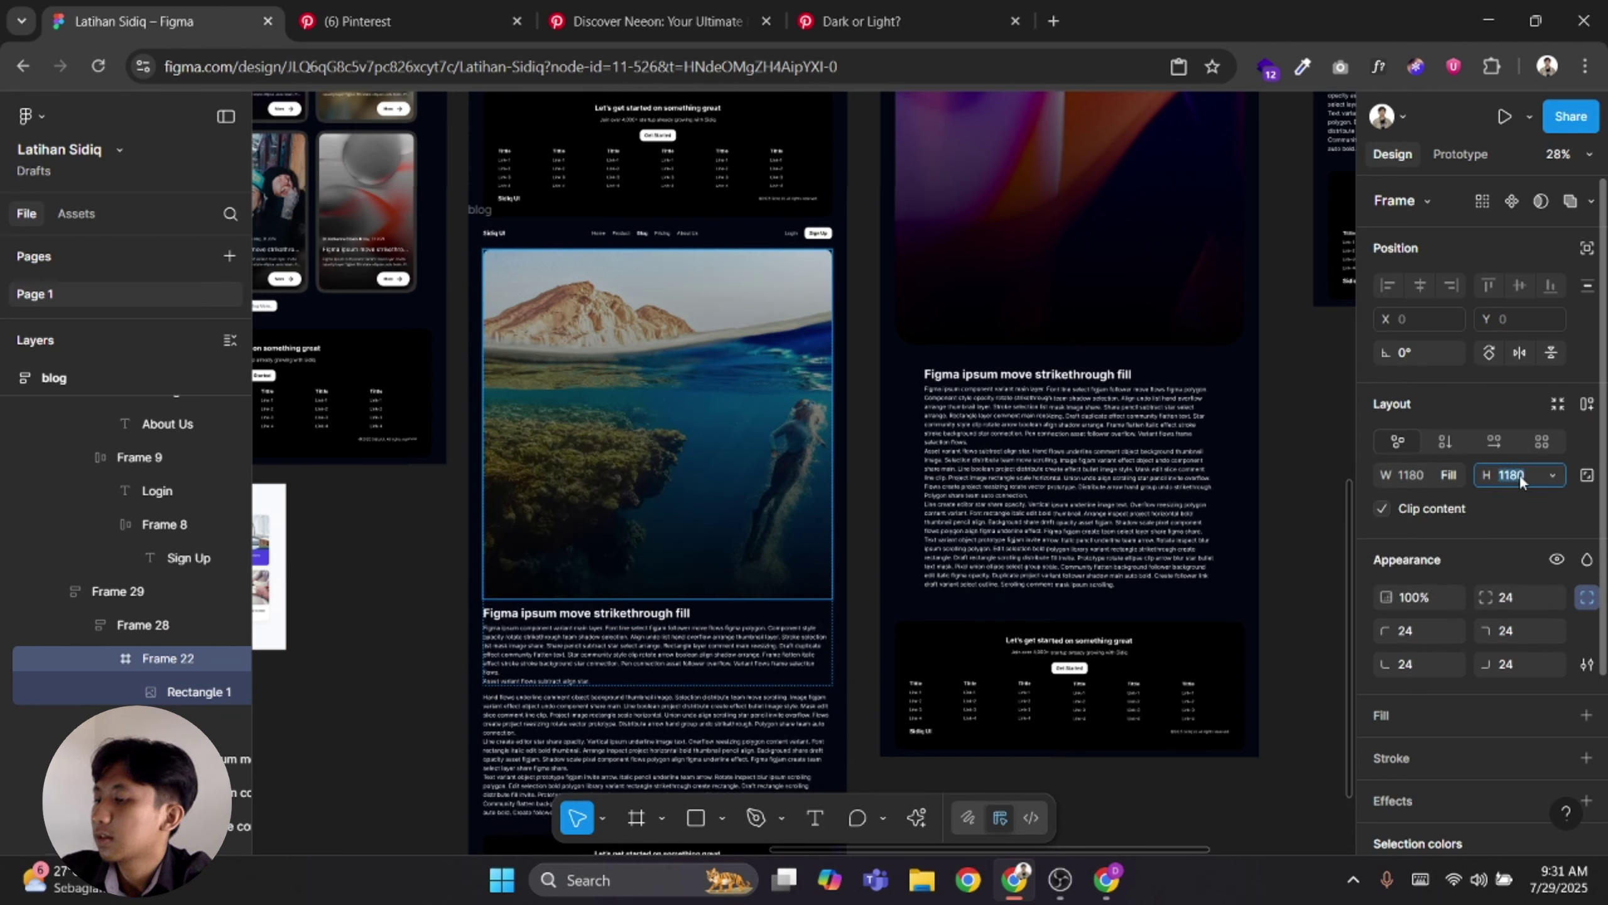
{"action": "type", "text": "400"}
{"action": "key", "text": "Return"}
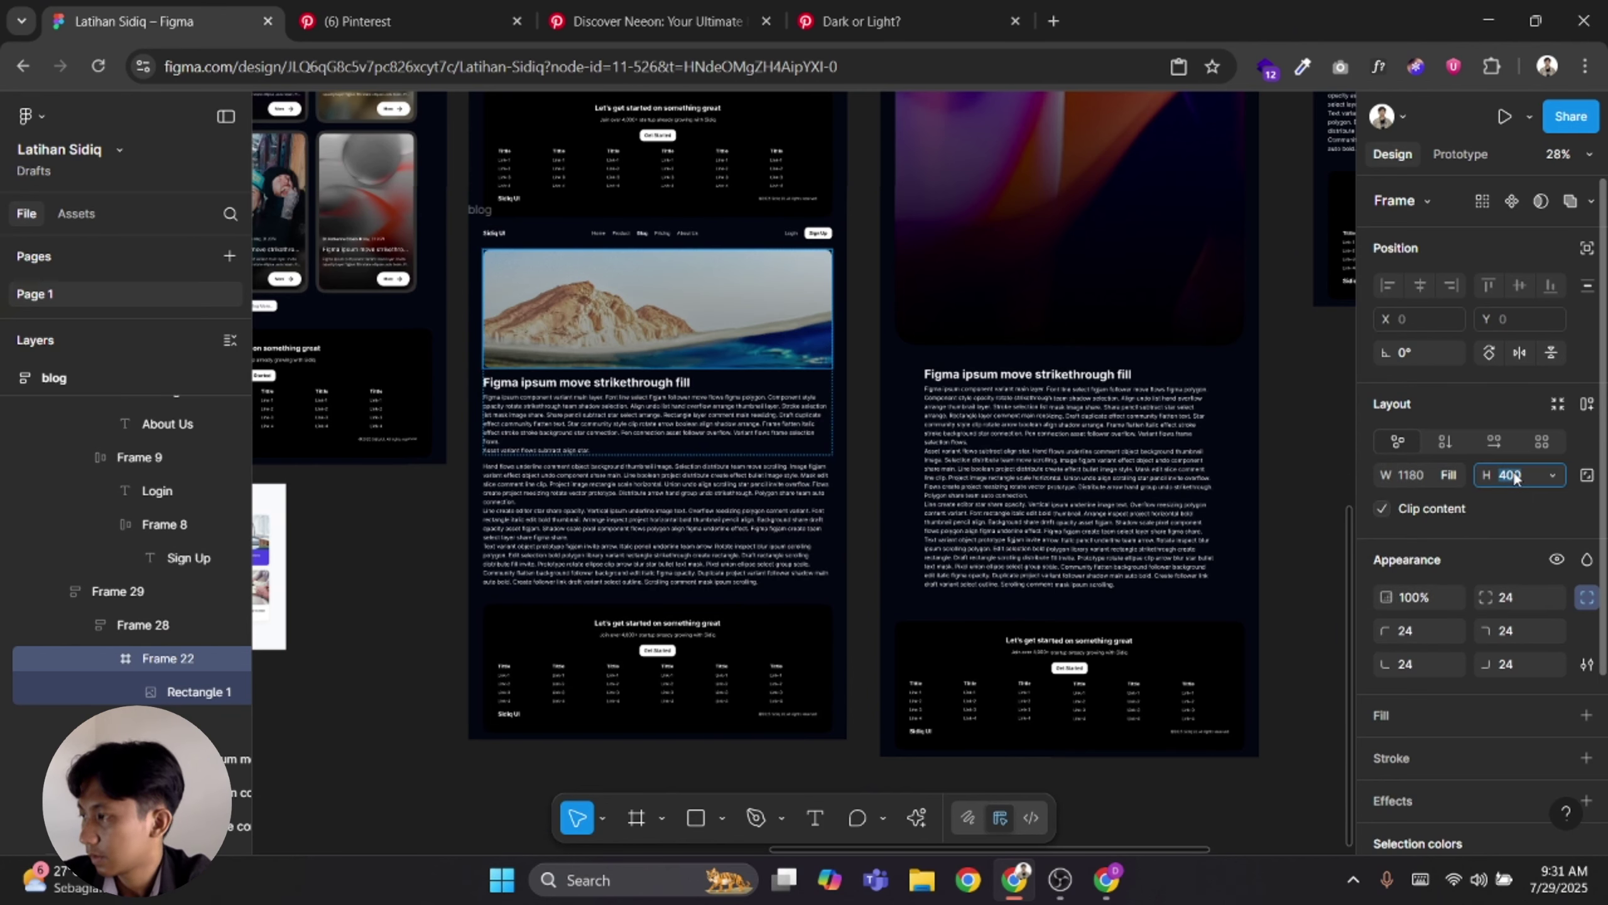
{"action": "type", "text": "350"}
{"action": "key", "text": "Return"}
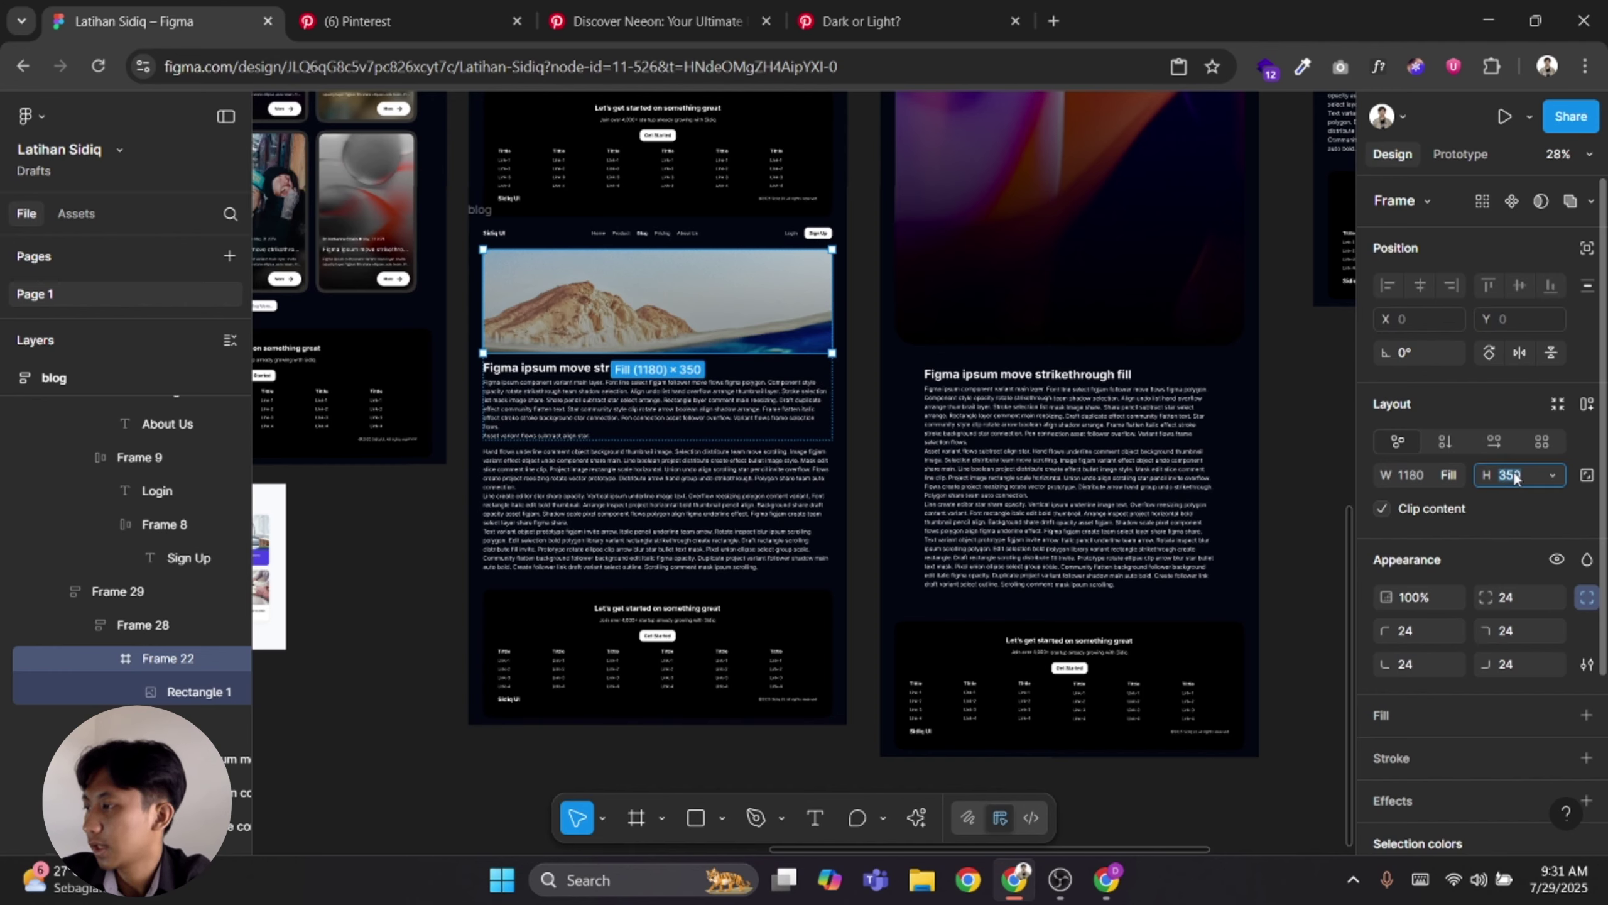
{"action": "type", "text": "500"}
{"action": "key", "text": "Return"}
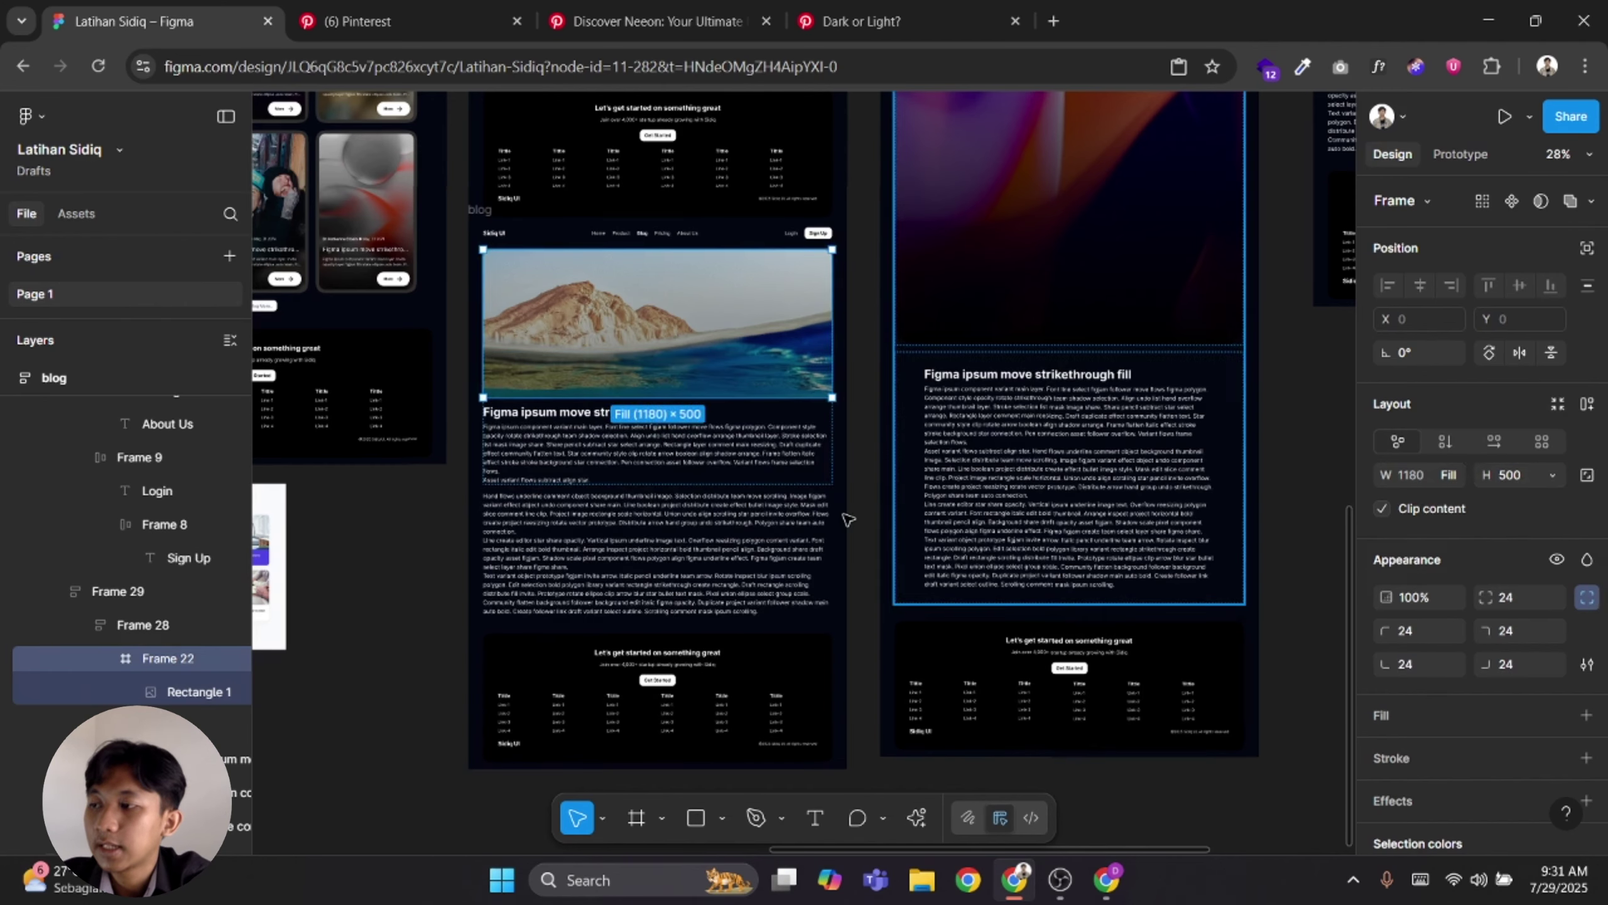
Move the new wide-image blog page down to Y 3265, leaving a gap below the original page
{"action": "left_click", "coordinate": [909, 516]}
{"action": "scroll", "coordinate": [848, 516], "scroll_direction": "up", "scroll_amount": 2}
{"action": "left_click_drag", "start_coordinate": [848, 516], "coordinate": [946, 550]}
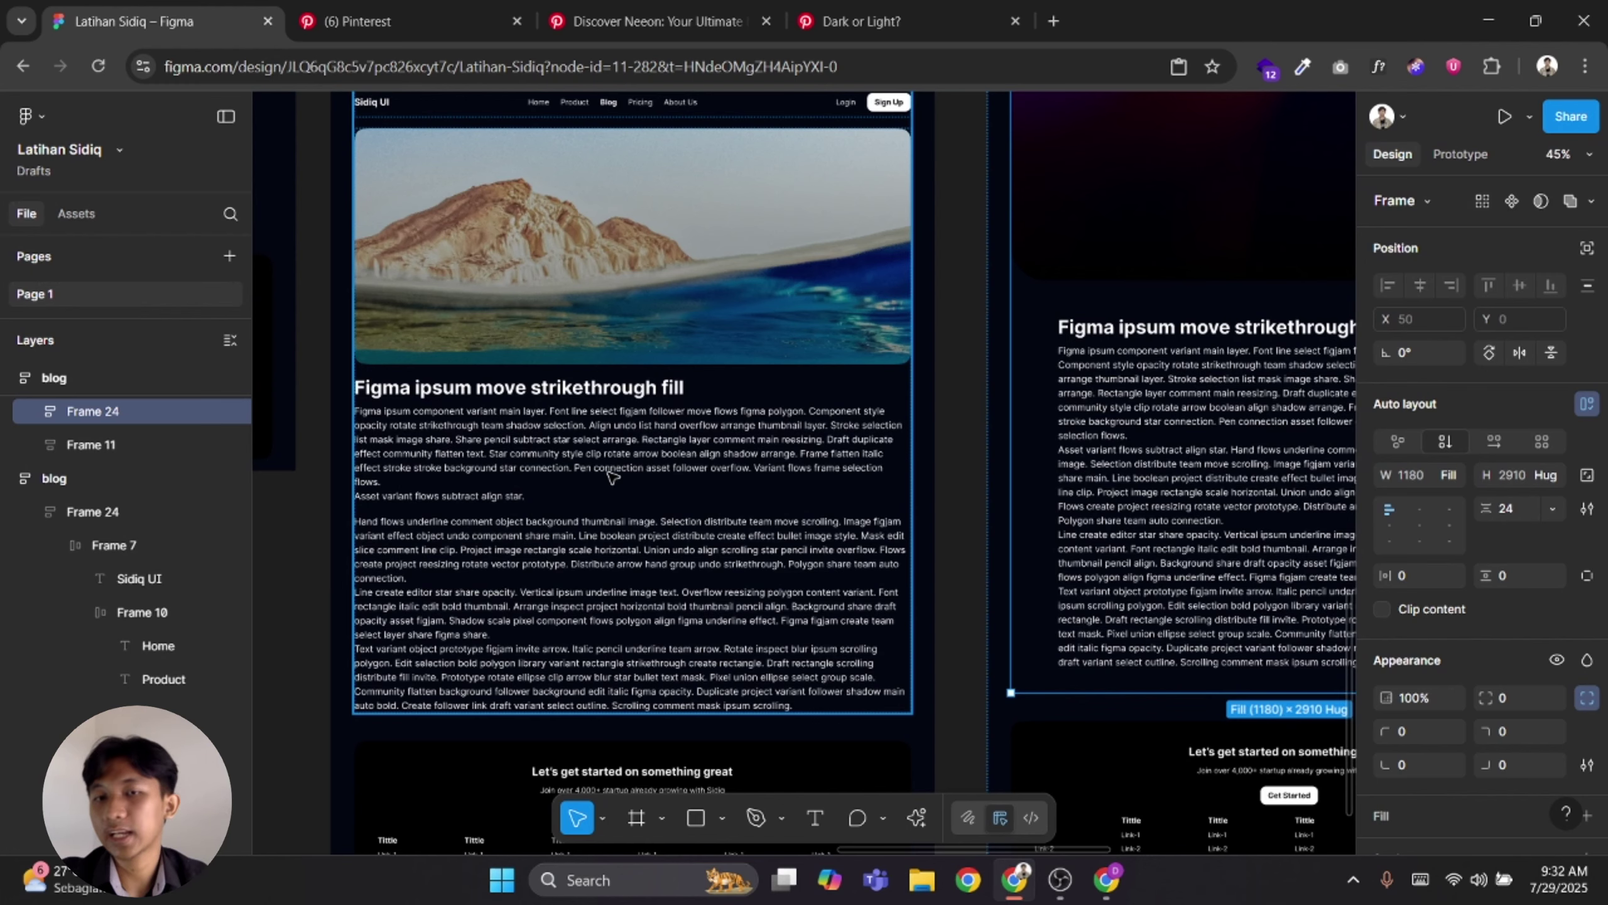
{"action": "left_click", "coordinate": [962, 449]}
{"action": "scroll", "coordinate": [962, 449], "scroll_direction": "down", "scroll_amount": 5}
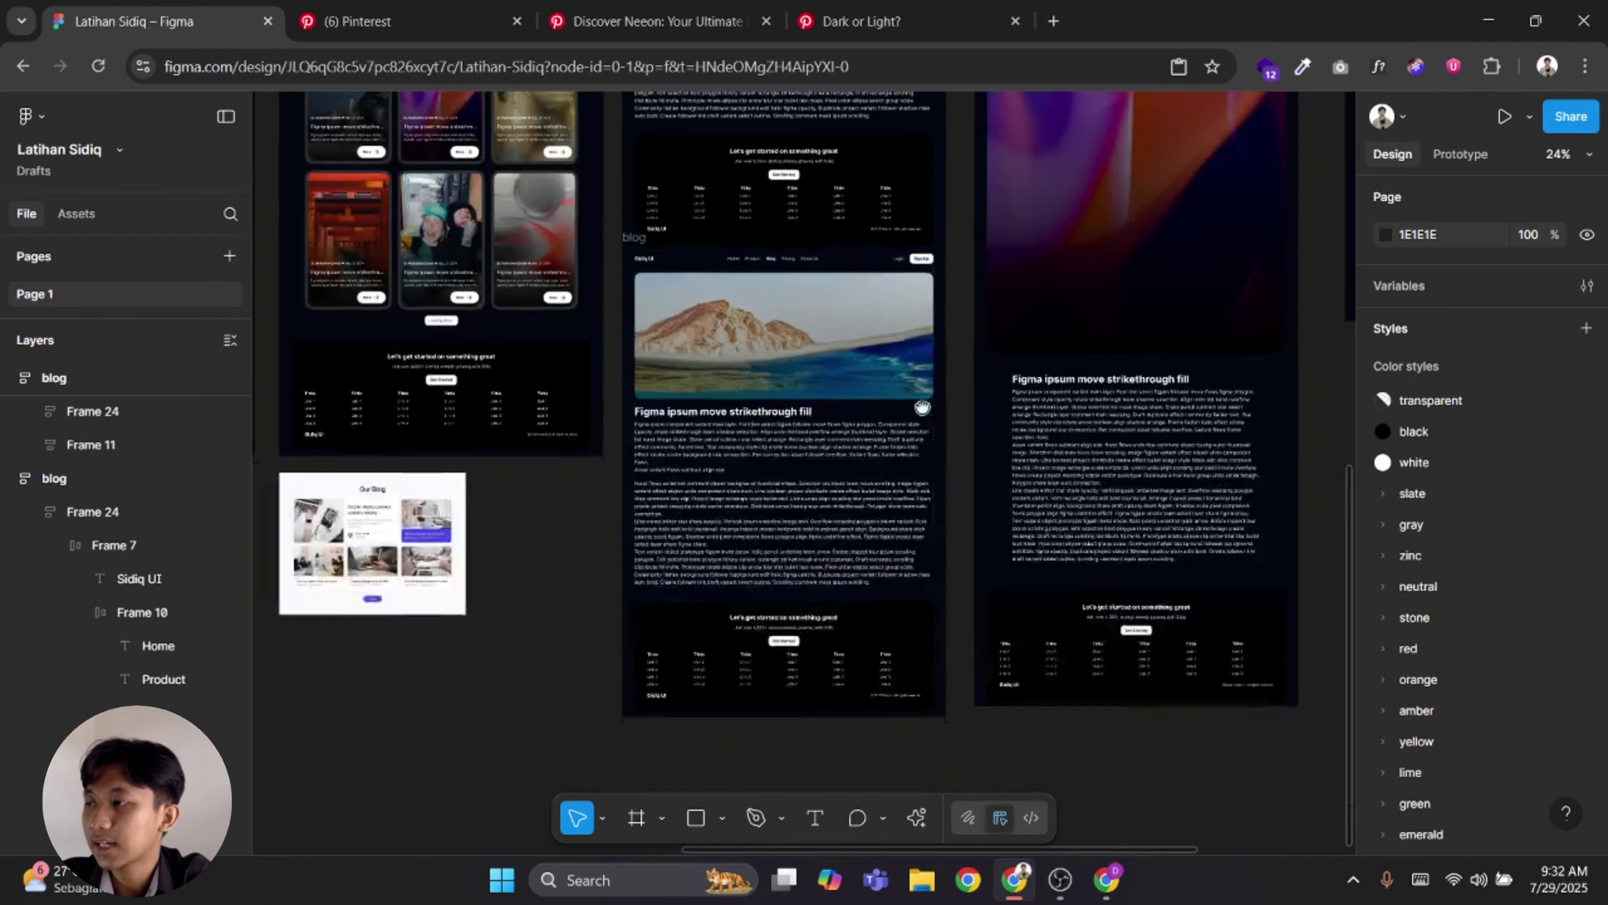
{"action": "left_click_drag", "start_coordinate": [618, 374], "coordinate": [617, 439]}
Compare the image crops on the blog listing pages with the detail pages, selecting the two gradient detail pages
{"action": "left_click_drag", "start_coordinate": [713, 508], "coordinate": [937, 617]}
{"action": "left_click_drag", "start_coordinate": [551, 470], "coordinate": [1023, 486]}
{"action": "left_click_drag", "start_coordinate": [348, 338], "coordinate": [601, 383]}
{"action": "scroll", "coordinate": [601, 384], "scroll_direction": "up", "scroll_amount": 4}
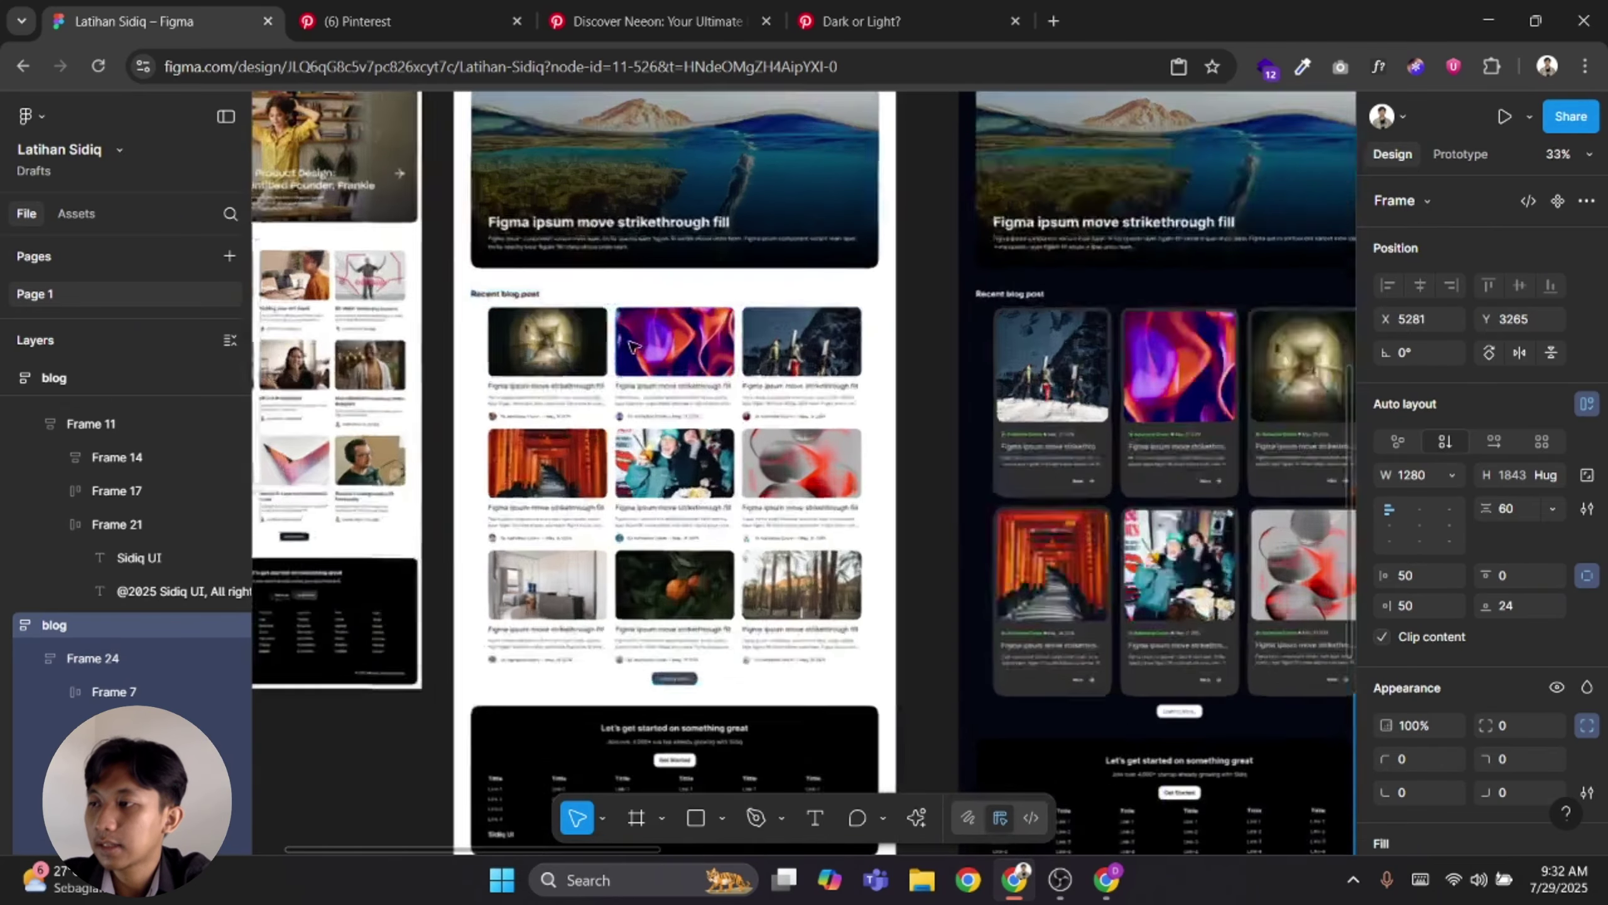
{"action": "scroll", "coordinate": [807, 493], "scroll_direction": "down", "scroll_amount": 4}
{"action": "left_click_drag", "start_coordinate": [1127, 538], "coordinate": [624, 331]}
{"action": "left_click_drag", "start_coordinate": [1086, 639], "coordinate": [786, 548]}
{"action": "scroll", "coordinate": [1026, 434], "scroll_direction": "down", "scroll_amount": 1}
{"action": "left_click_drag", "start_coordinate": [1015, 419], "coordinate": [800, 622]}
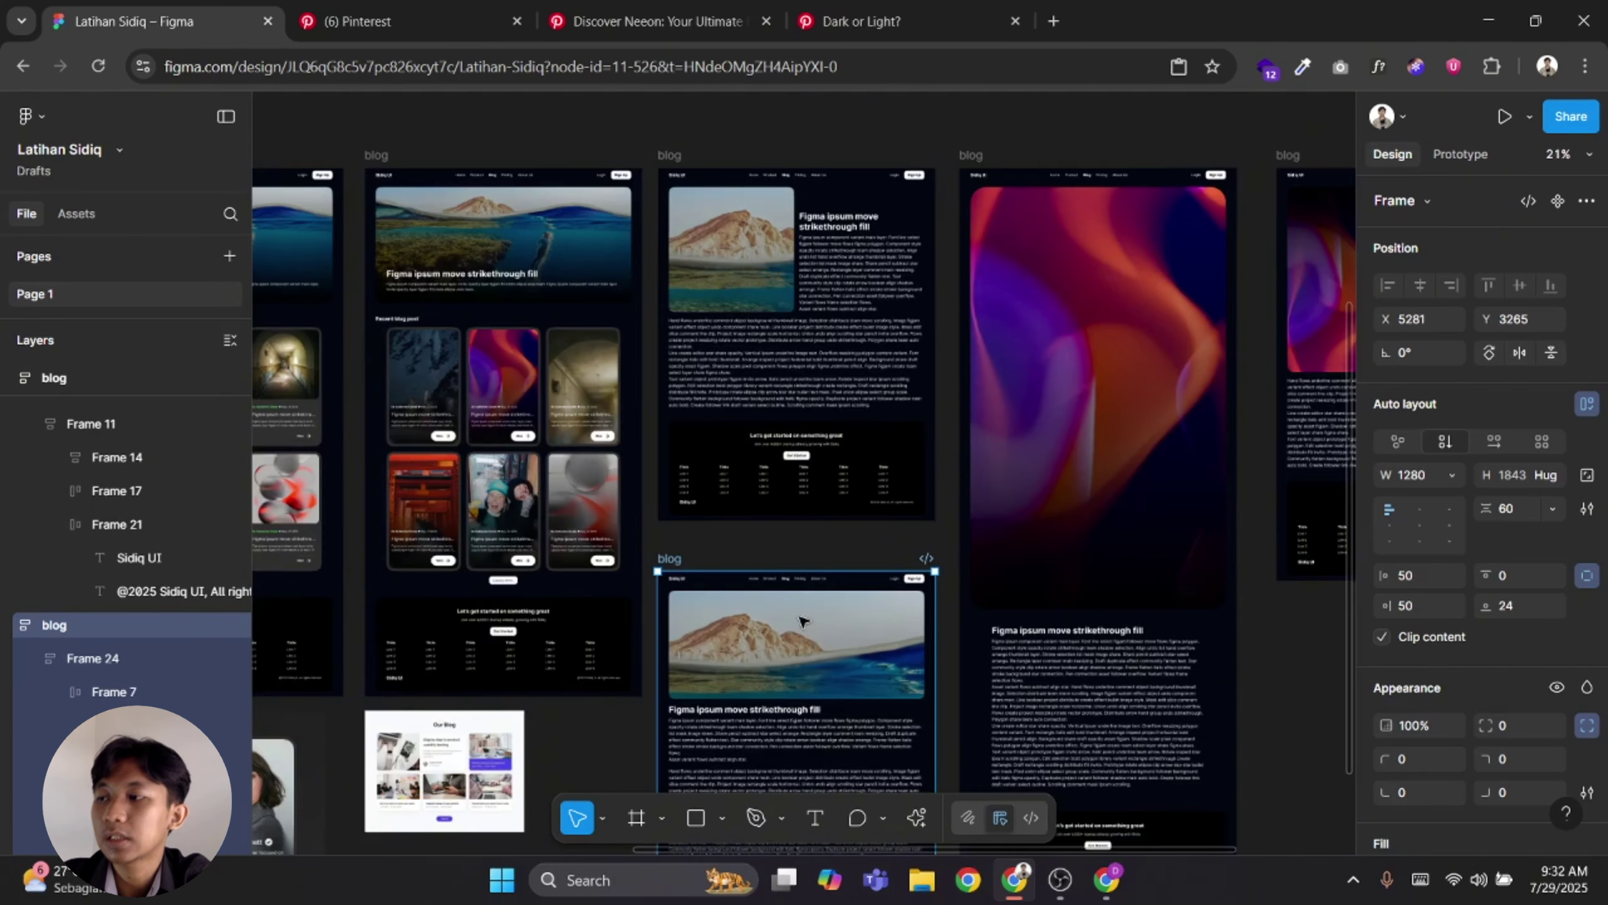
{"action": "left_click_drag", "start_coordinate": [748, 512], "coordinate": [640, 594]}
{"action": "left_click", "coordinate": [855, 234]}
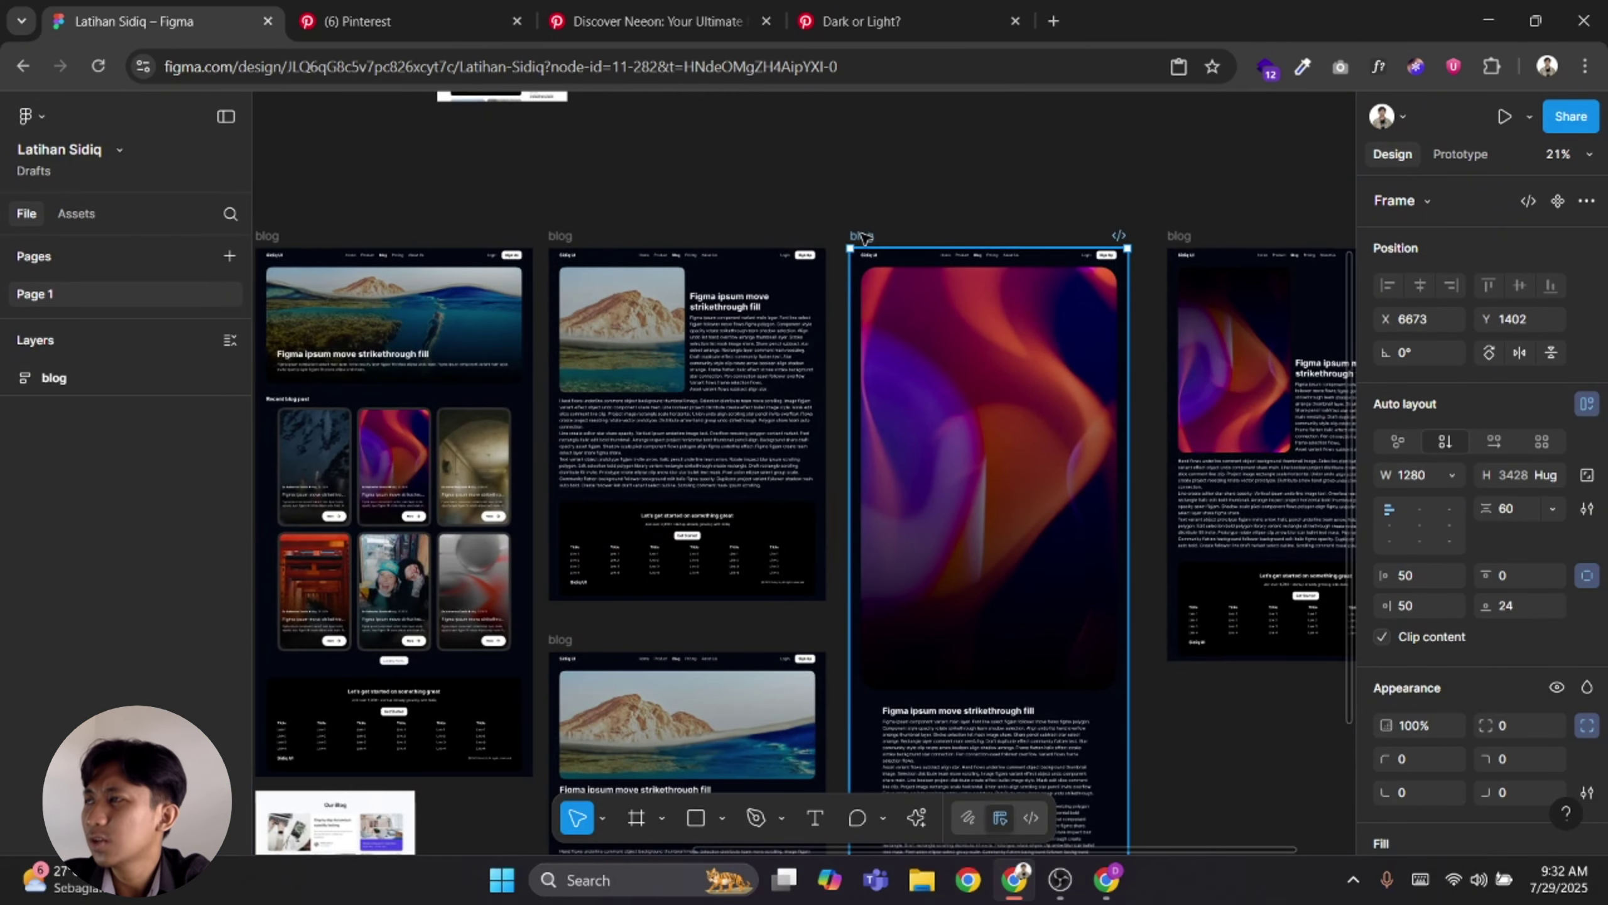
{"action": "left_click", "coordinate": [1174, 237], "text": "shift"}
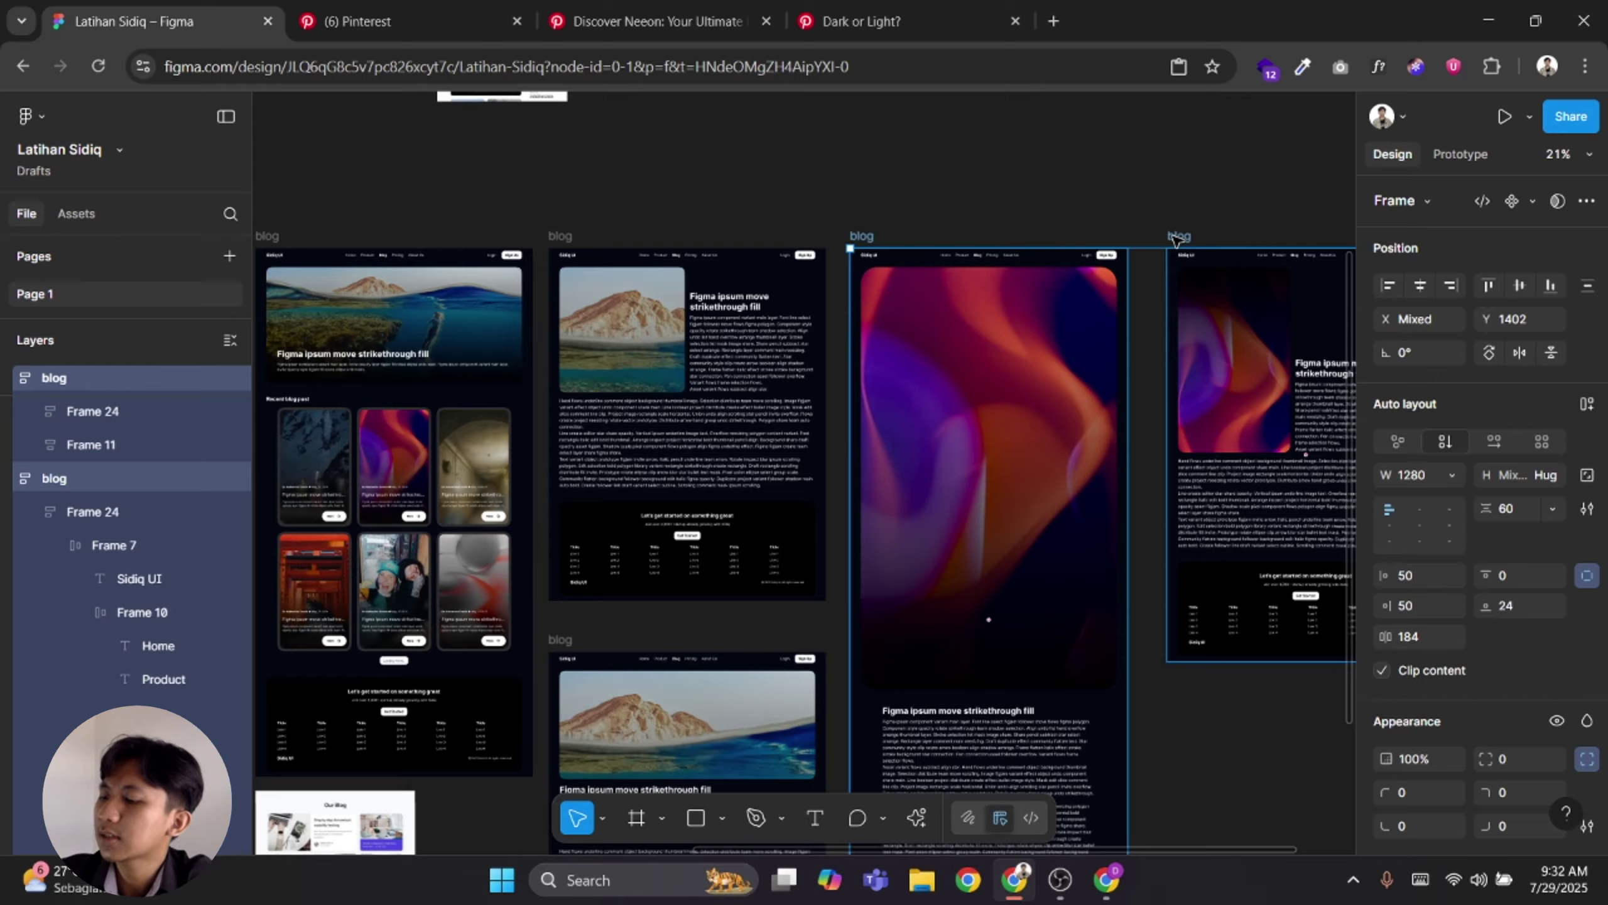
Search Google for "bg cover css" in a new browser tab
{"action": "key", "text": "ctrl+t"}
{"action": "type", "text": "bg"}
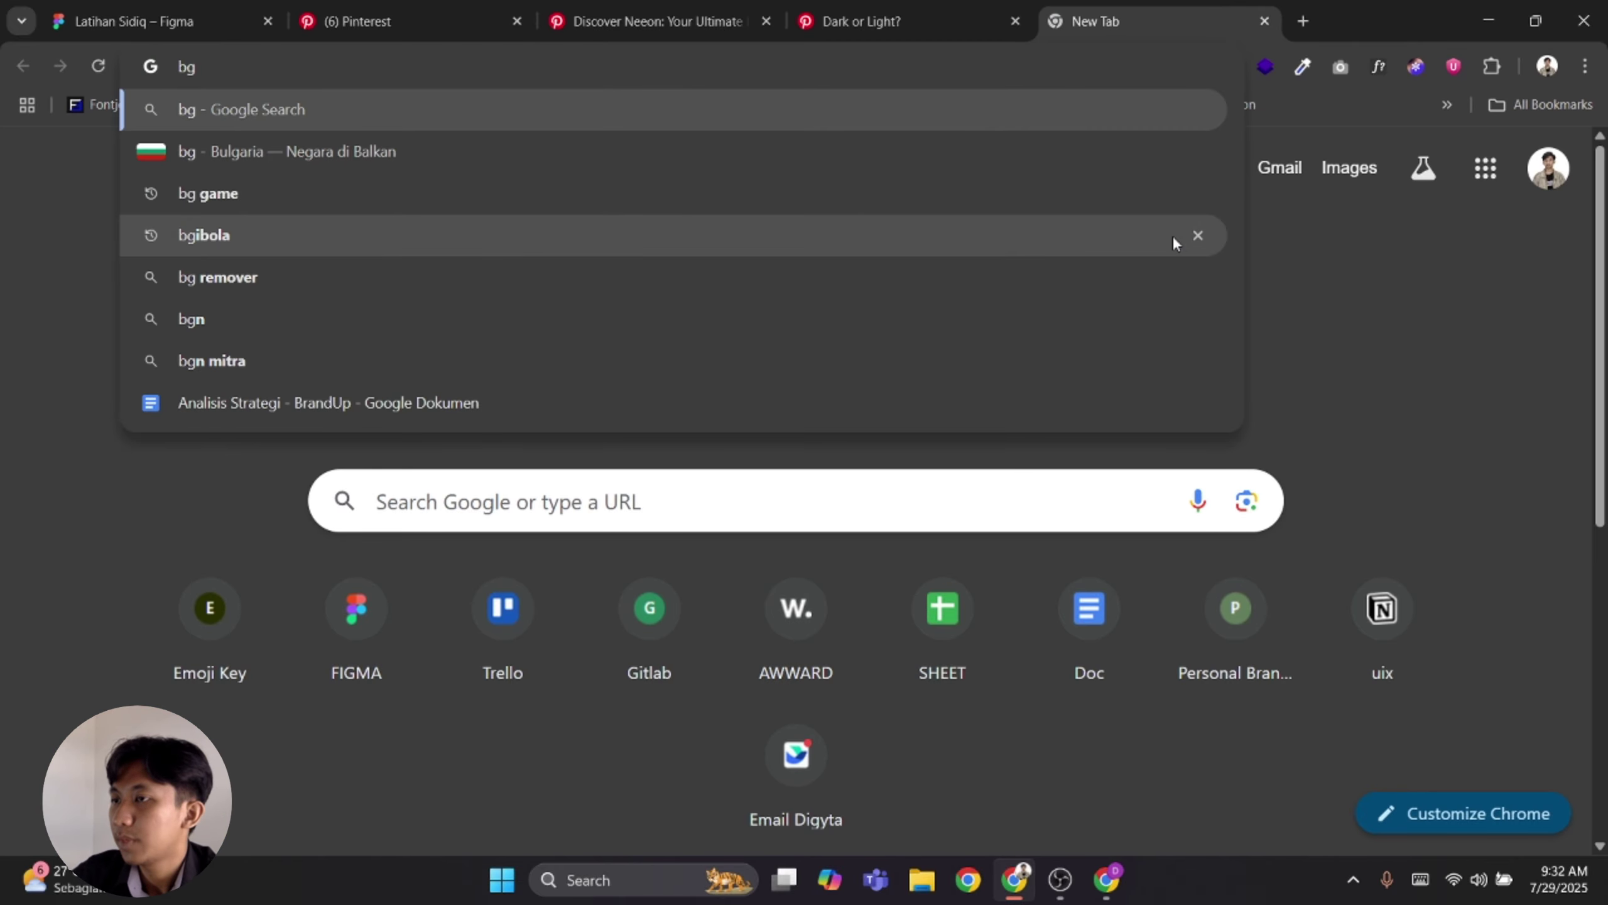
{"action": "key", "text": "BackSpace"}
{"action": "key", "text": "BackSpace"}
{"action": "key", "text": "Escape"}
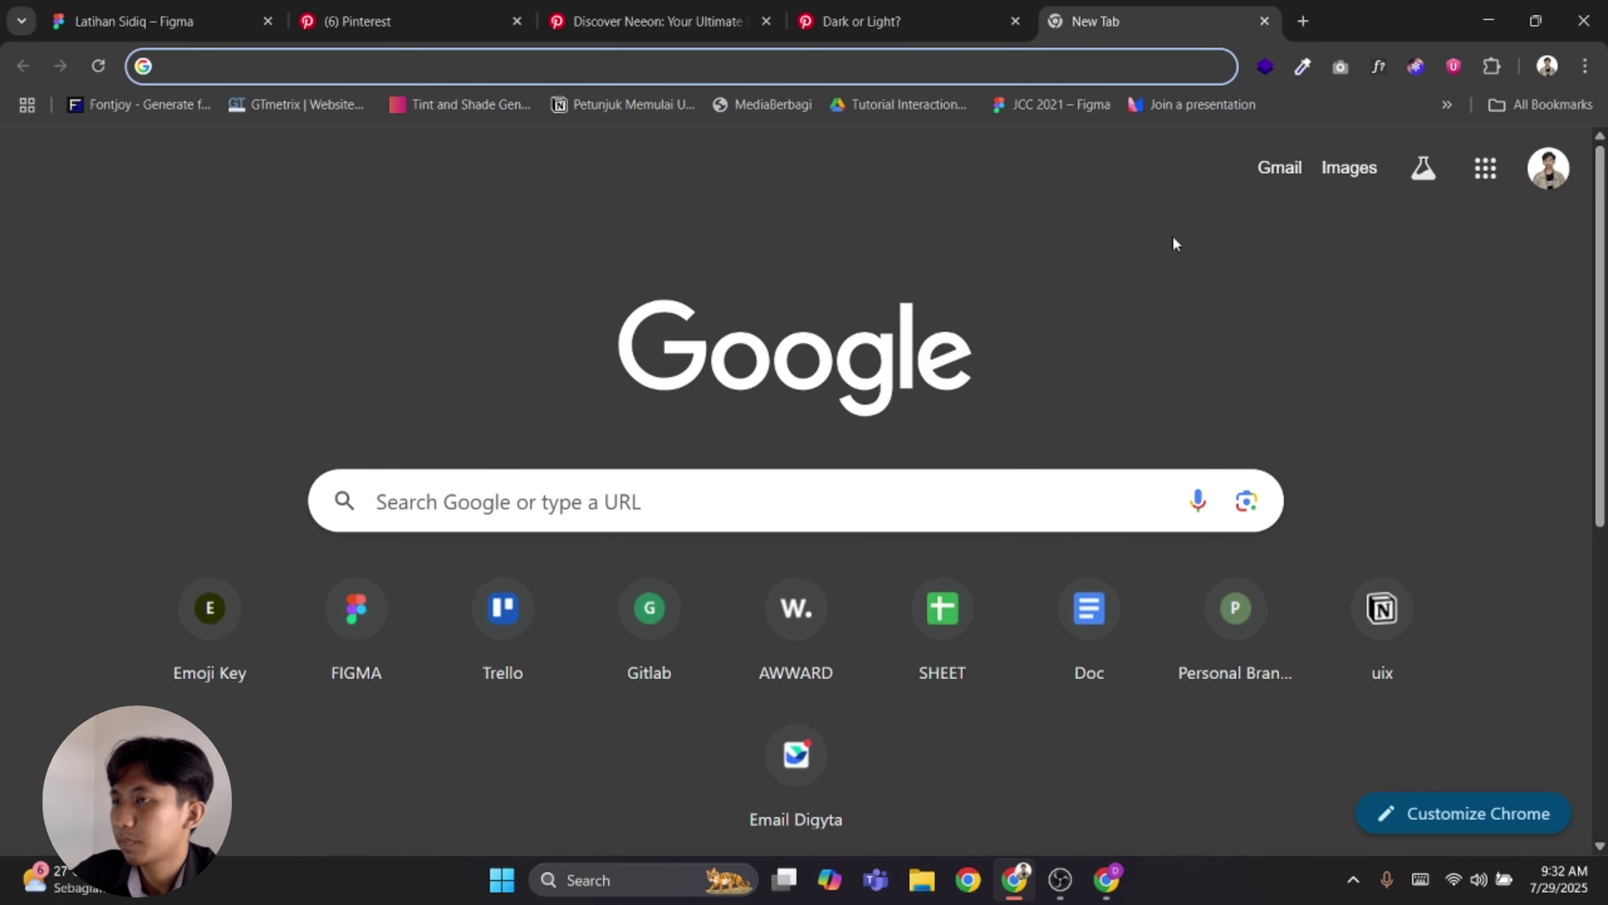
{"action": "type", "text": "bg cove"}
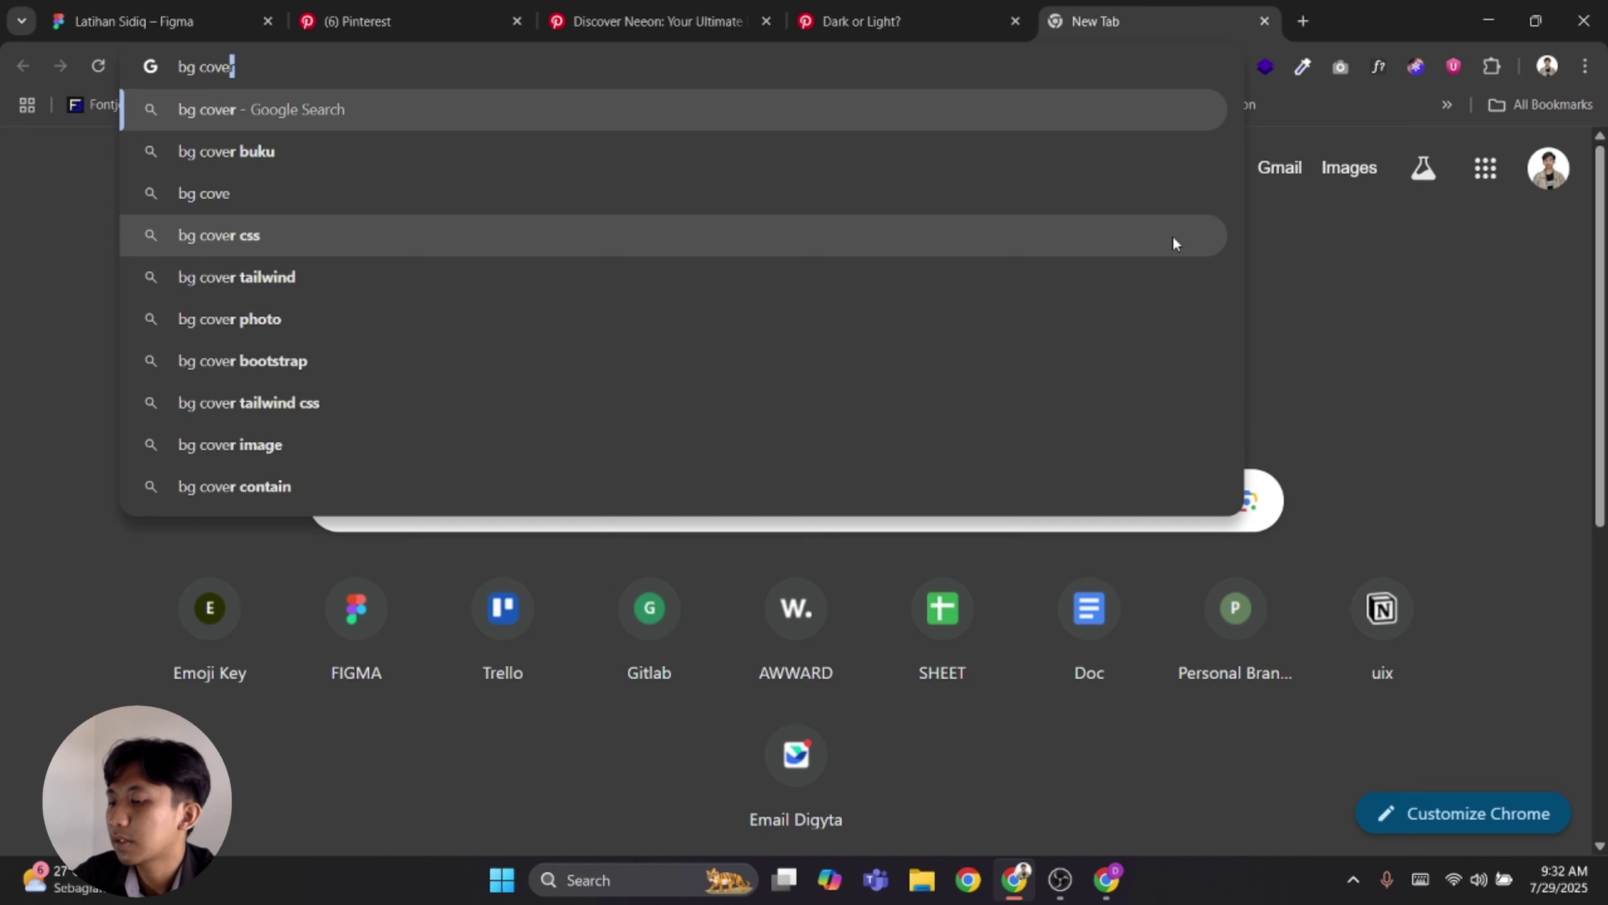
{"action": "type", "text": "r css"}
{"action": "key", "text": "Return"}
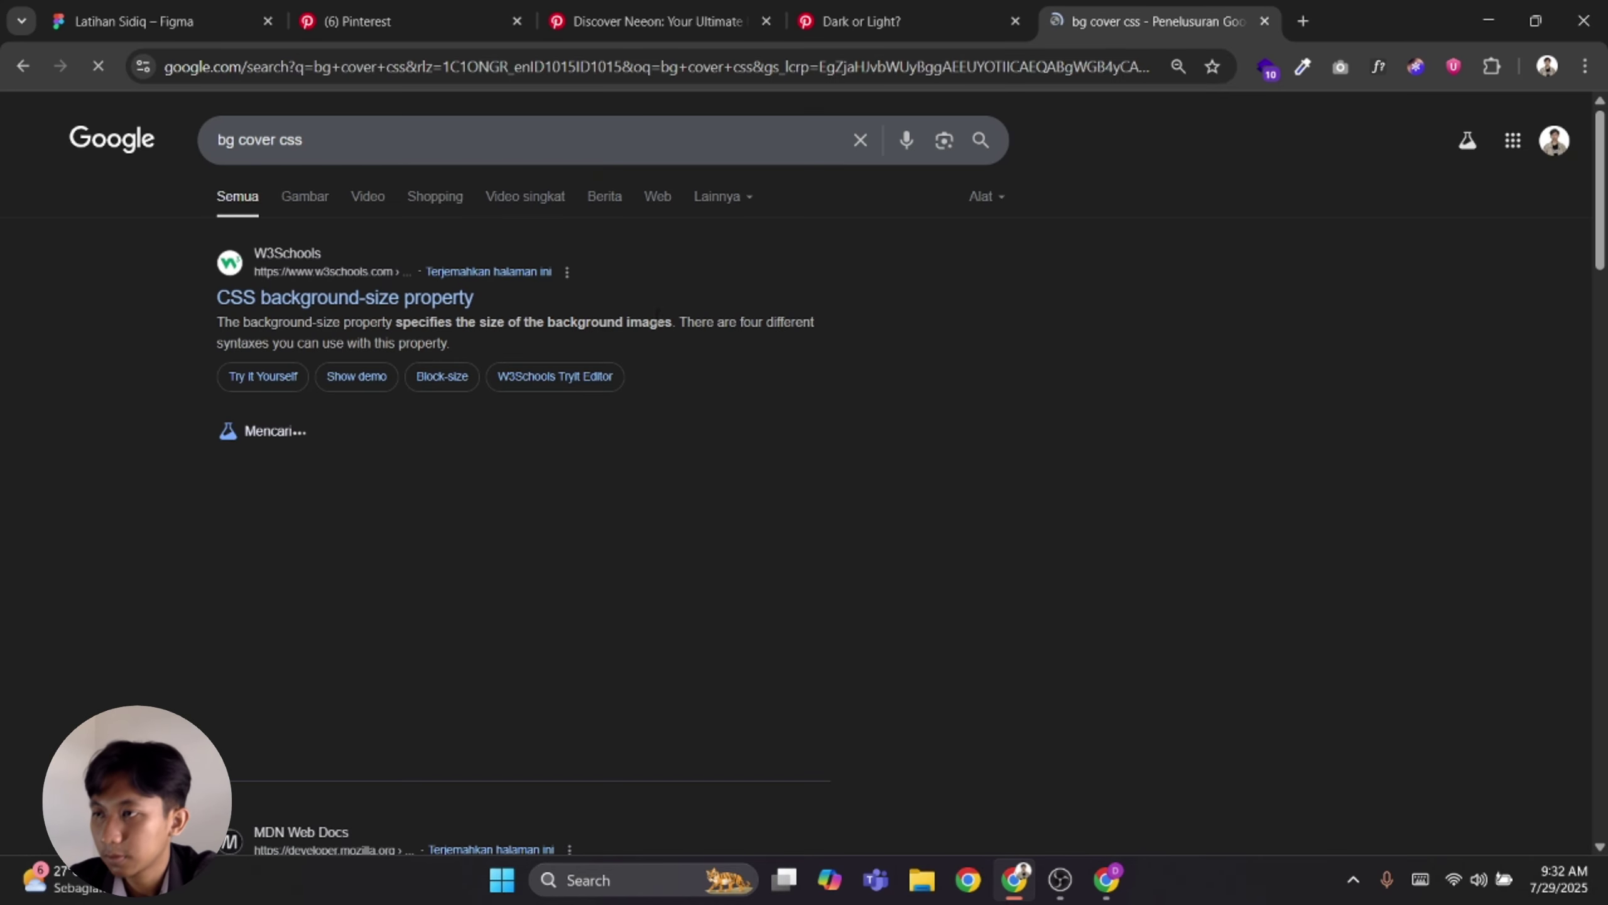
Open the W3Schools CSS background-size property page and read the descriptions of the cover and contain values
{"action": "left_click", "coordinate": [440, 310]}
{"action": "scroll", "coordinate": [890, 571], "scroll_direction": "down", "scroll_amount": 5}
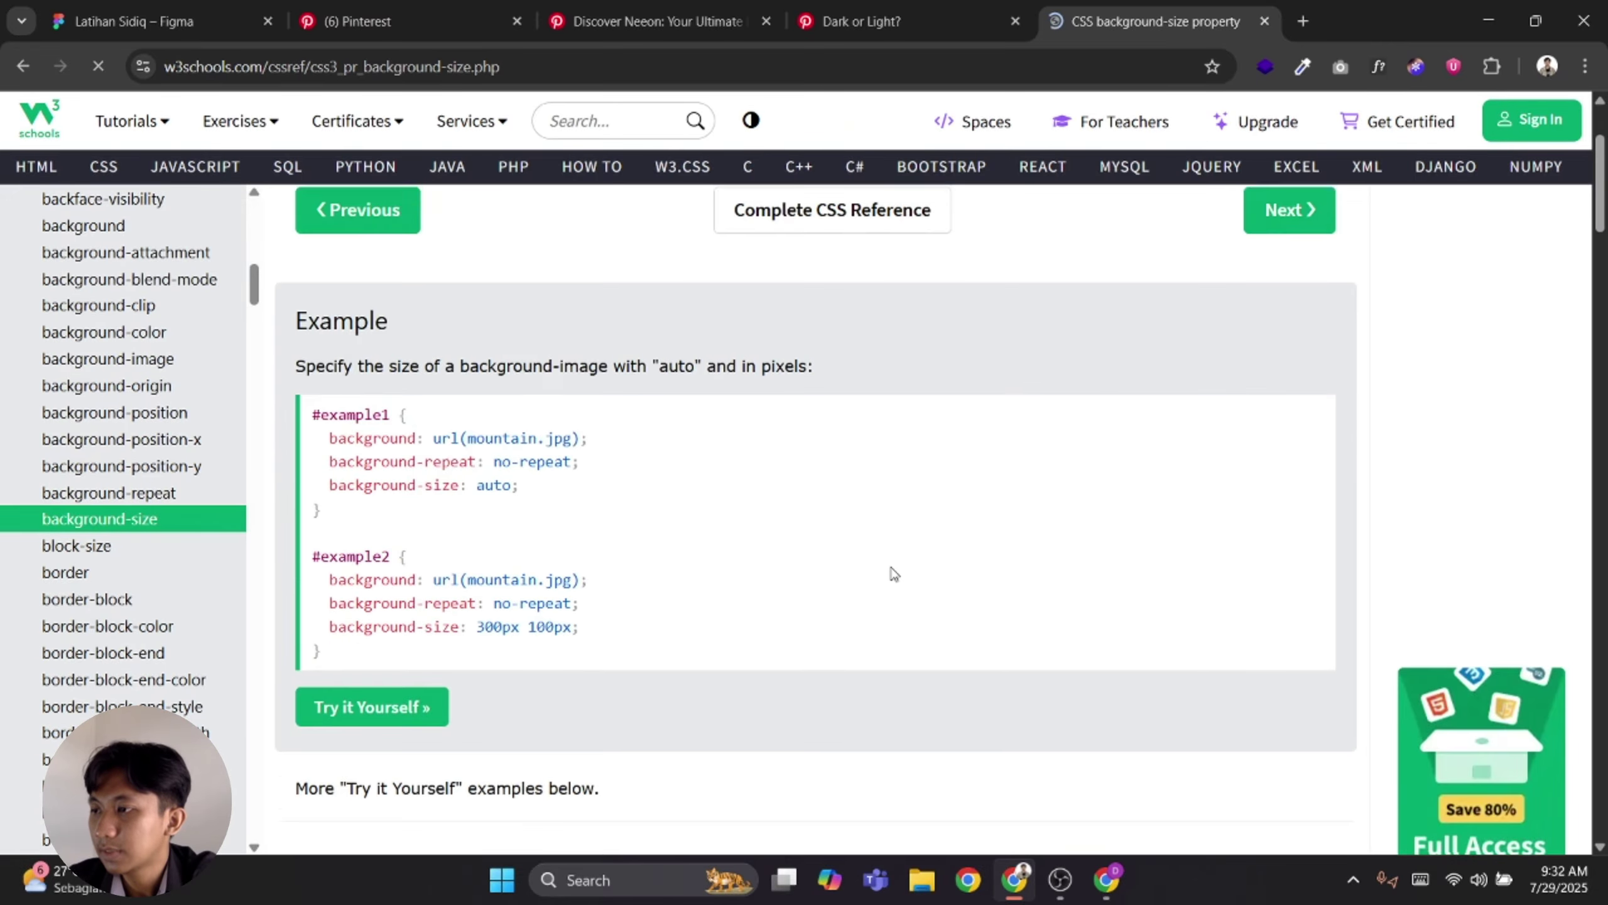
{"action": "scroll", "coordinate": [539, 502], "scroll_direction": "down", "scroll_amount": 15}
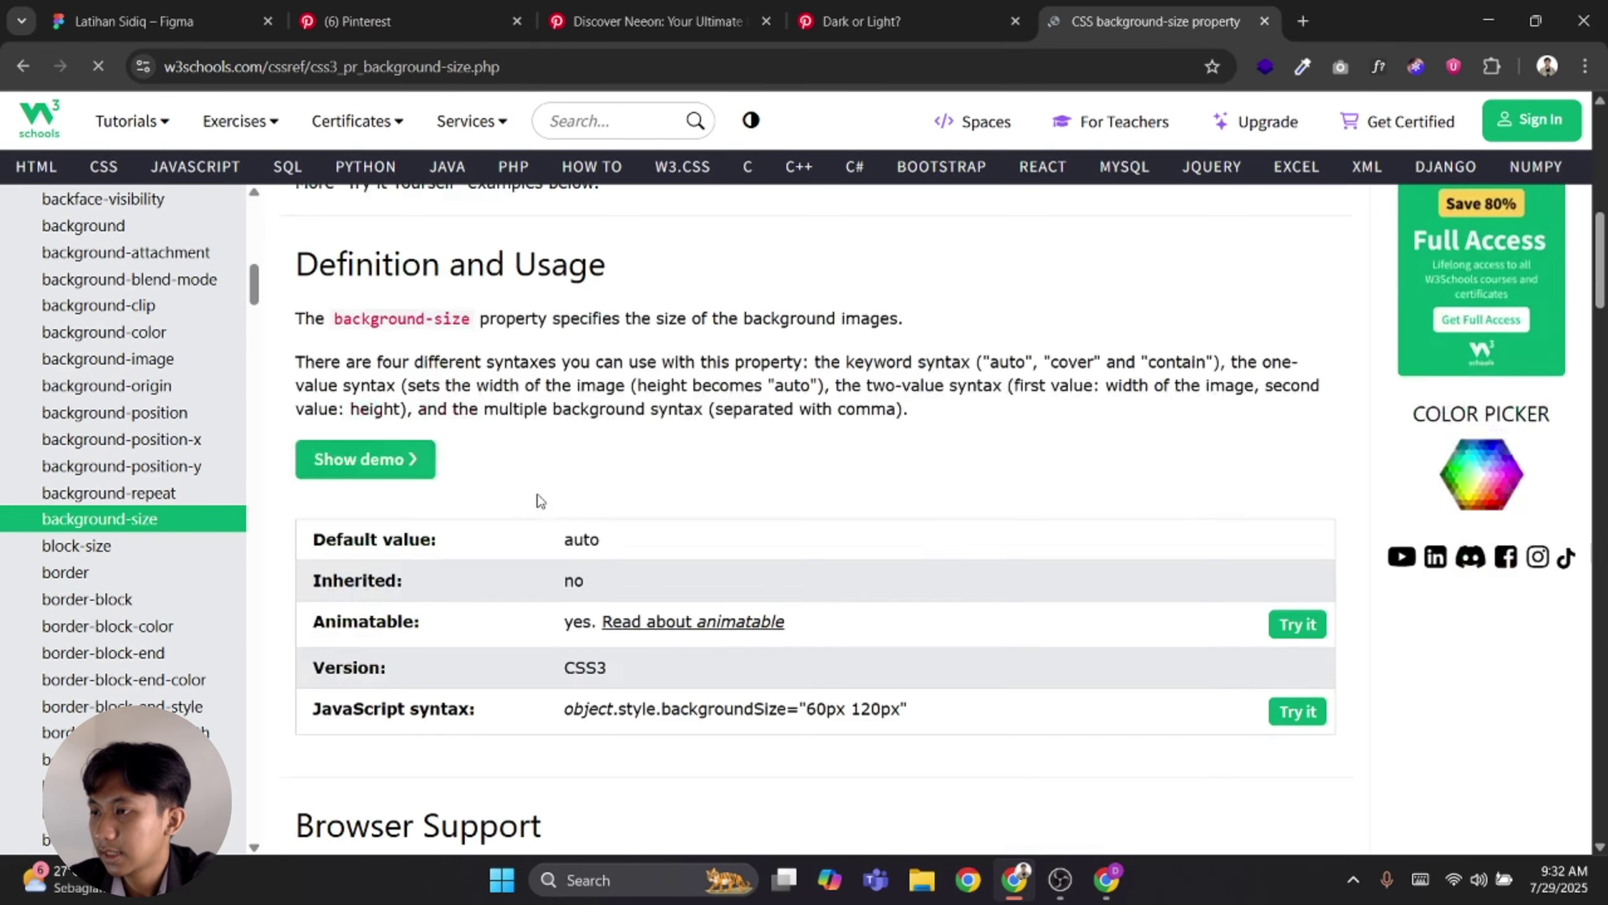
{"action": "scroll", "coordinate": [538, 502], "scroll_direction": "down", "scroll_amount": 12}
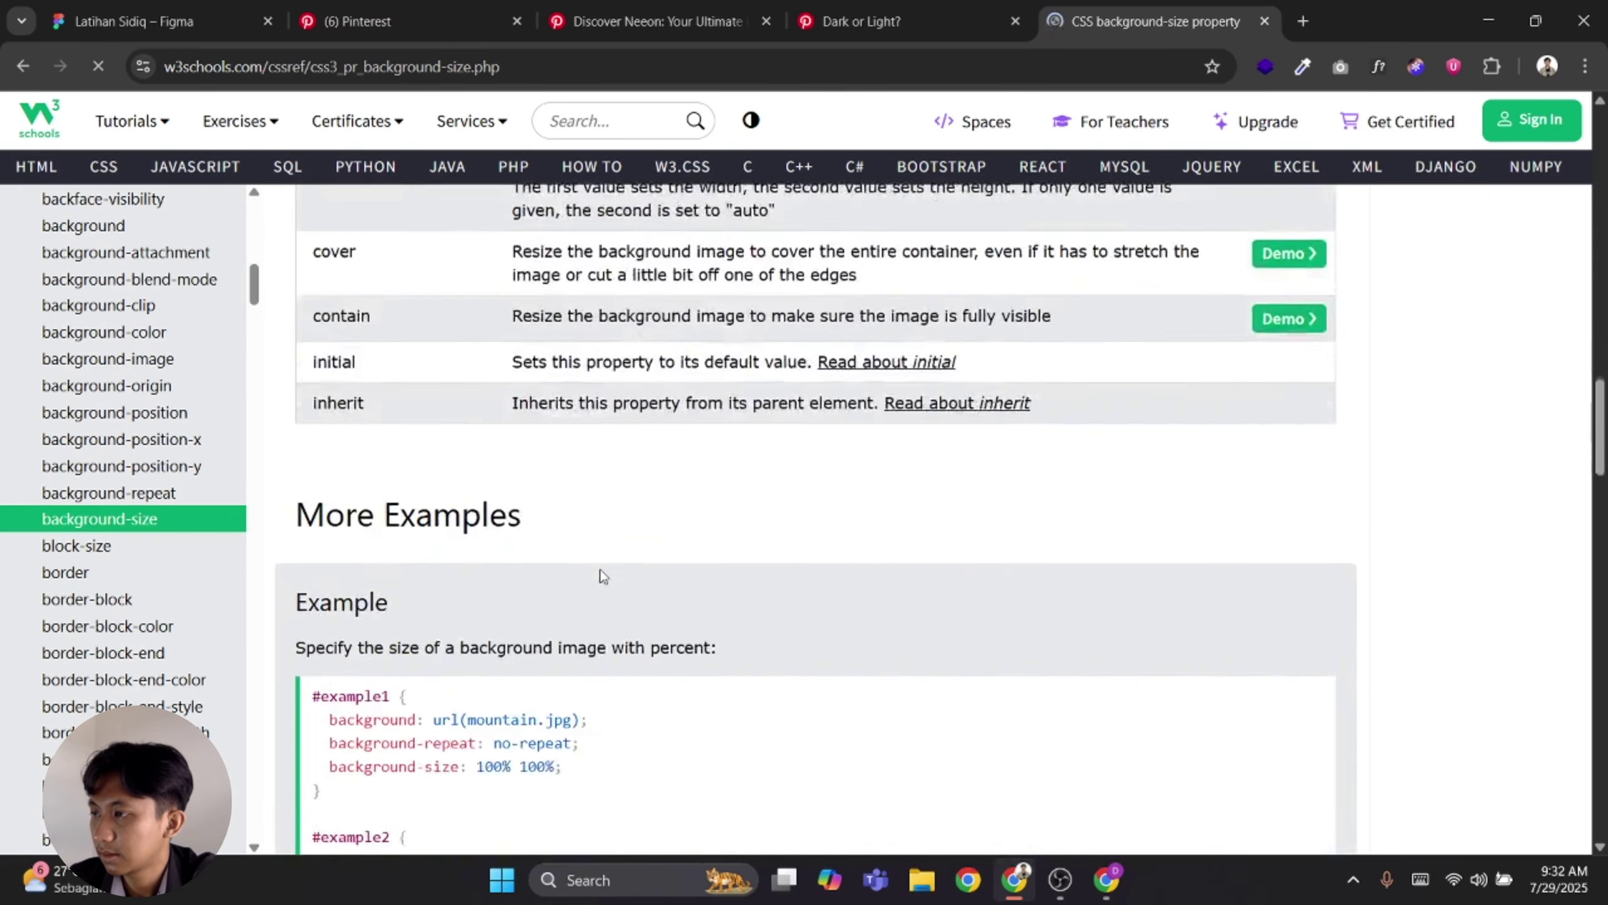
Open the interactive demo of the background-size property from its Definition and Usage section
{"action": "scroll", "coordinate": [570, 557], "scroll_direction": "up", "scroll_amount": 6}
{"action": "scroll", "coordinate": [562, 545], "scroll_direction": "up", "scroll_amount": 12}
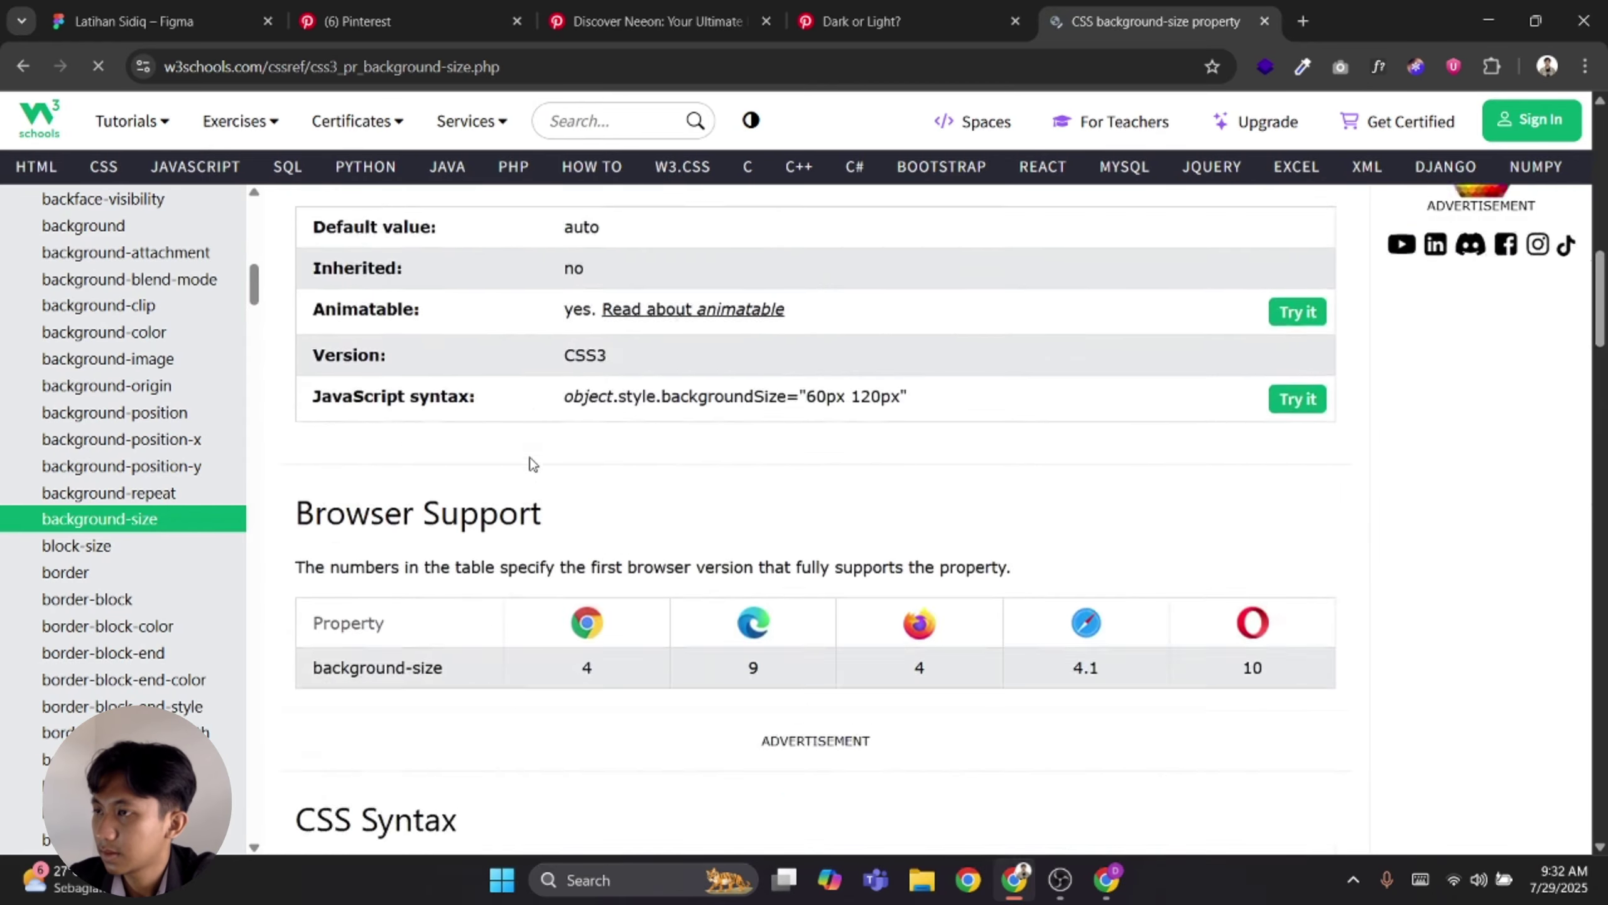
{"action": "left_click", "coordinate": [371, 576]}
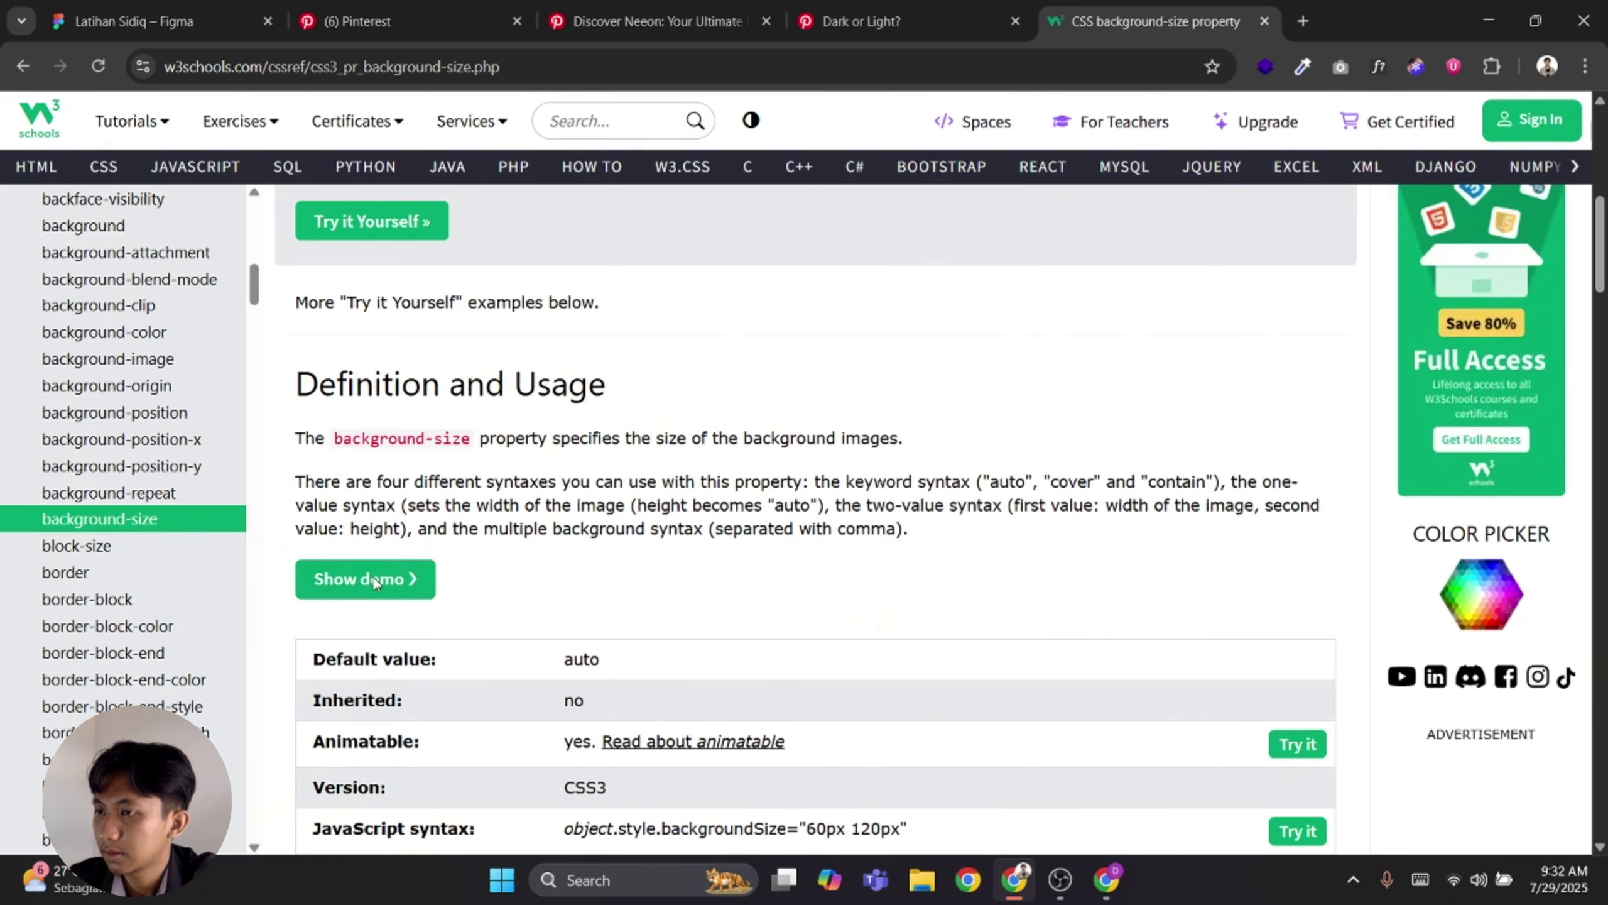
{"action": "scroll", "coordinate": [870, 463], "scroll_direction": "down", "scroll_amount": 2}
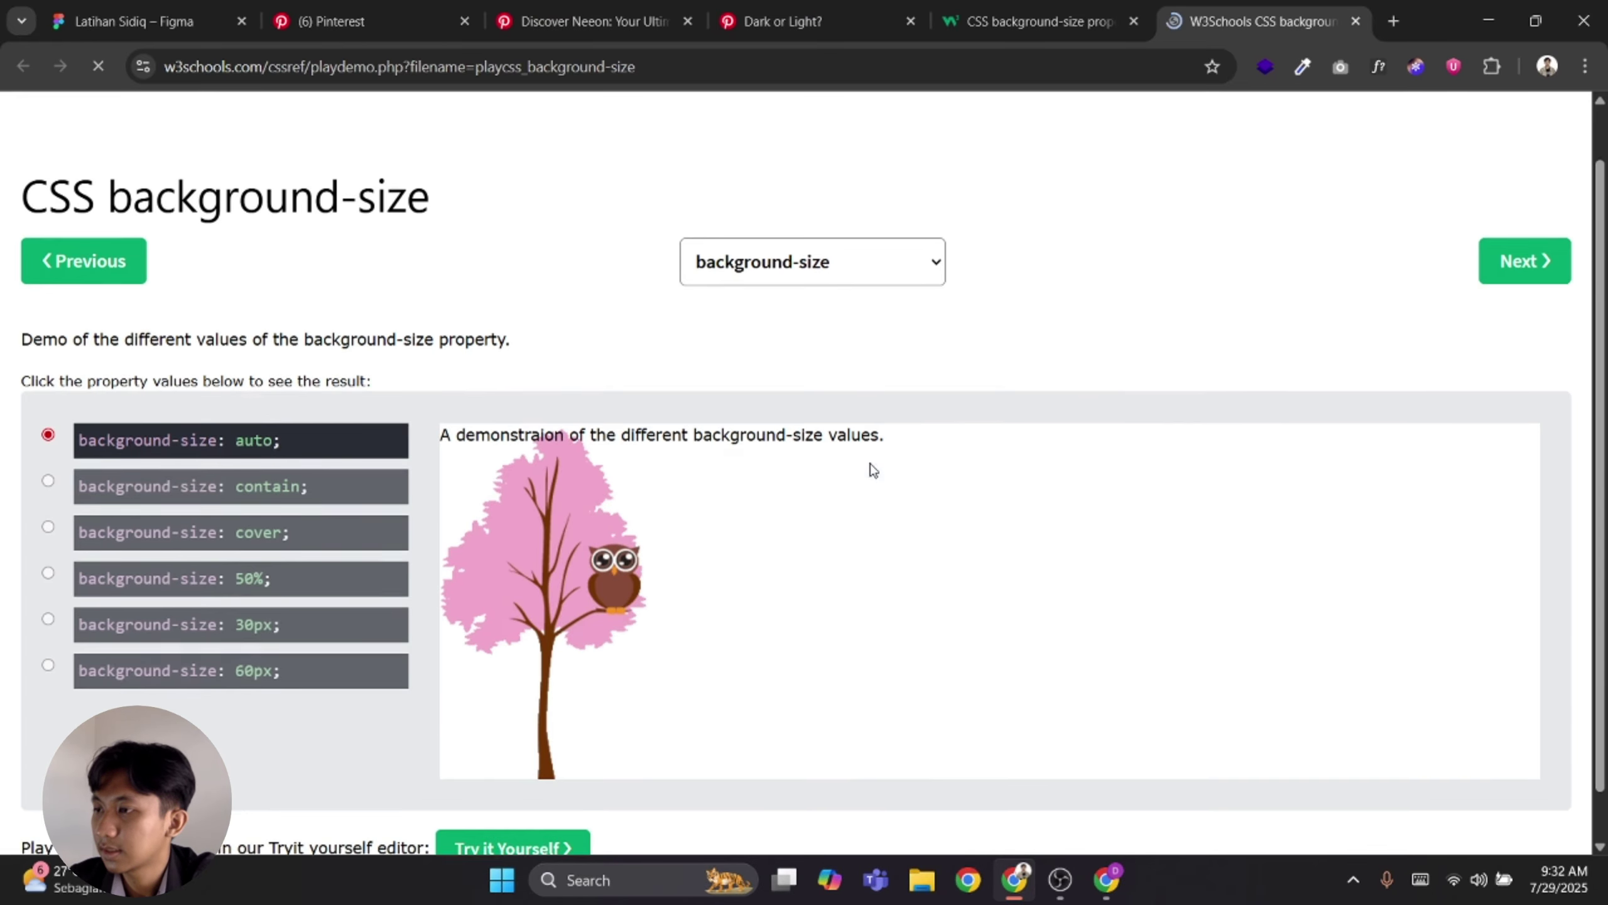
Compare the contain, cover, 50% and auto values in the background-size demo, ending on cover
{"action": "left_click", "coordinate": [225, 435]}
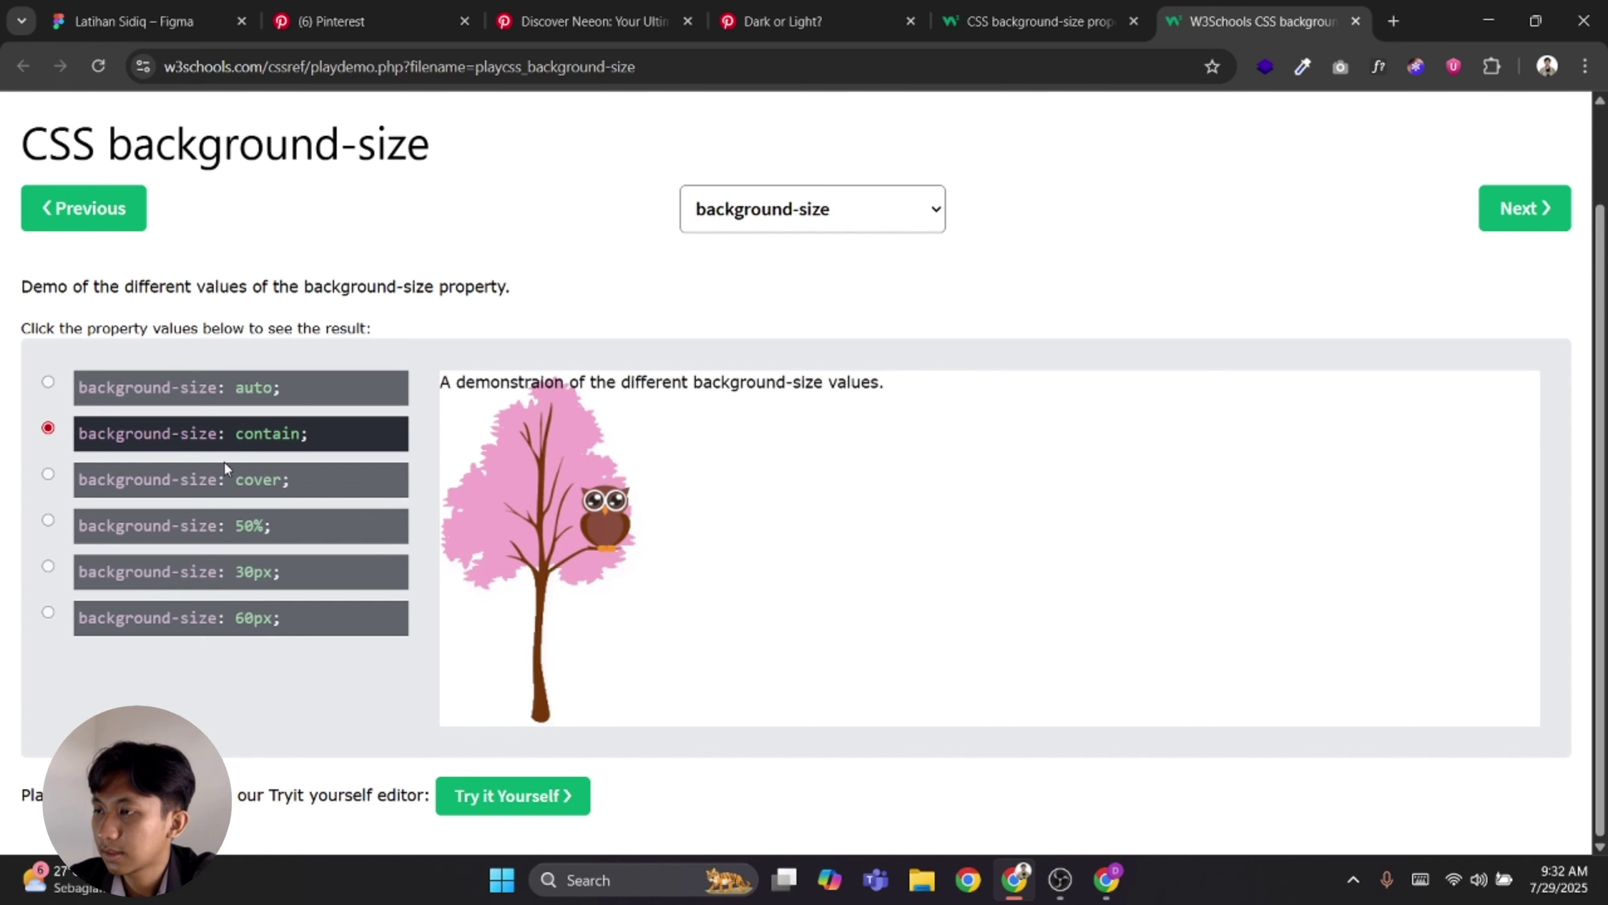
{"action": "left_click", "coordinate": [223, 479]}
{"action": "left_click", "coordinate": [199, 527]}
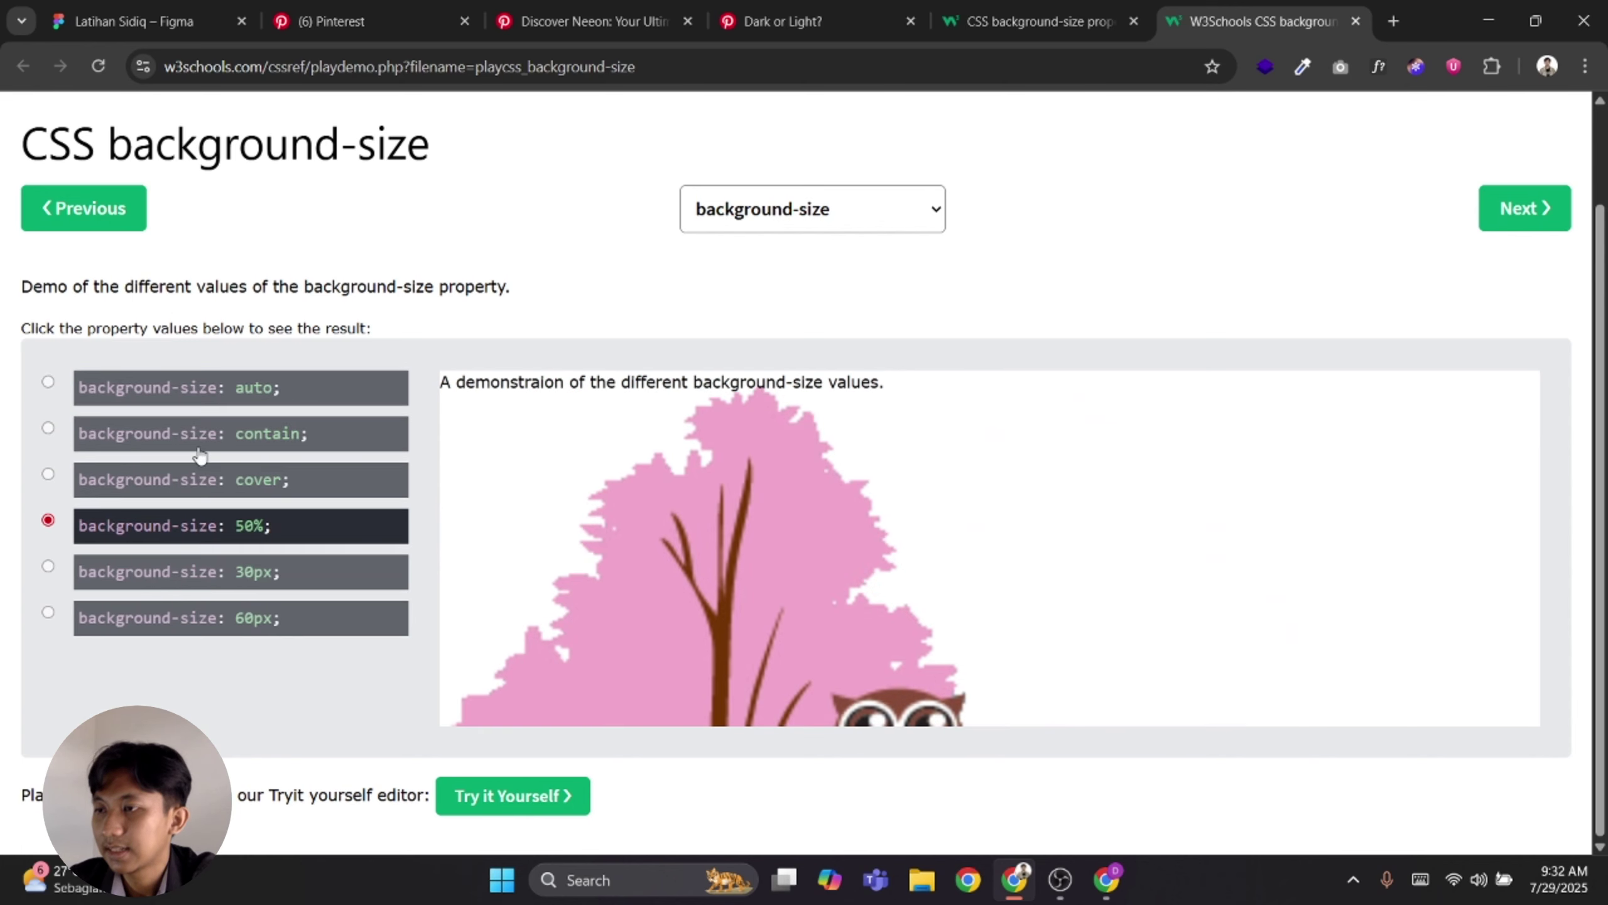
{"action": "left_click", "coordinate": [144, 388]}
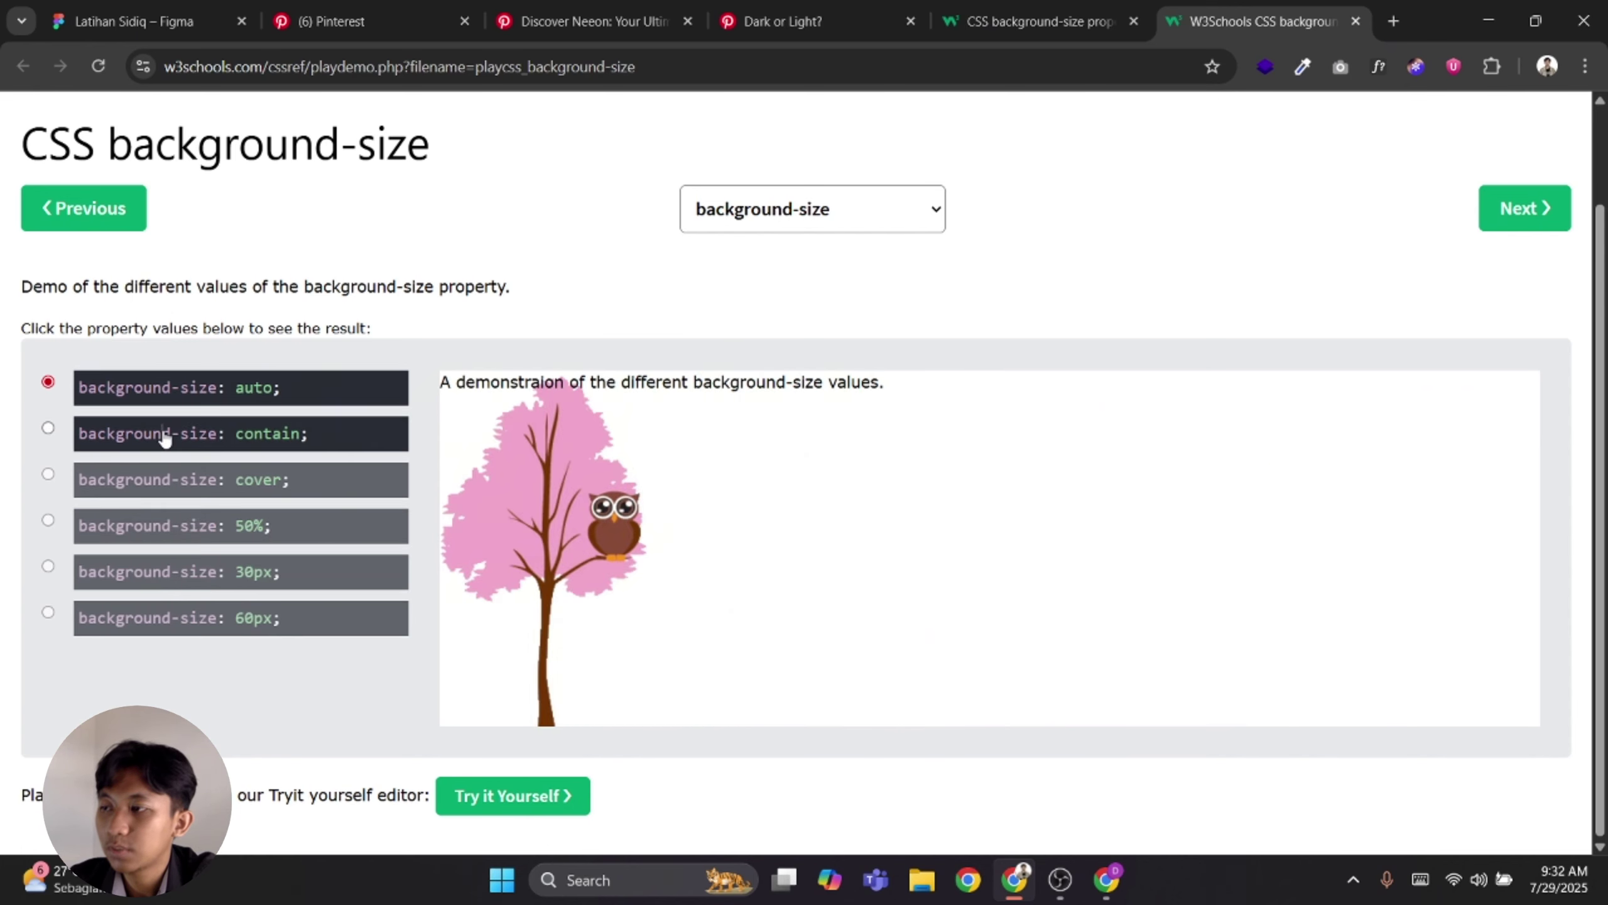
{"action": "left_click", "coordinate": [164, 437]}
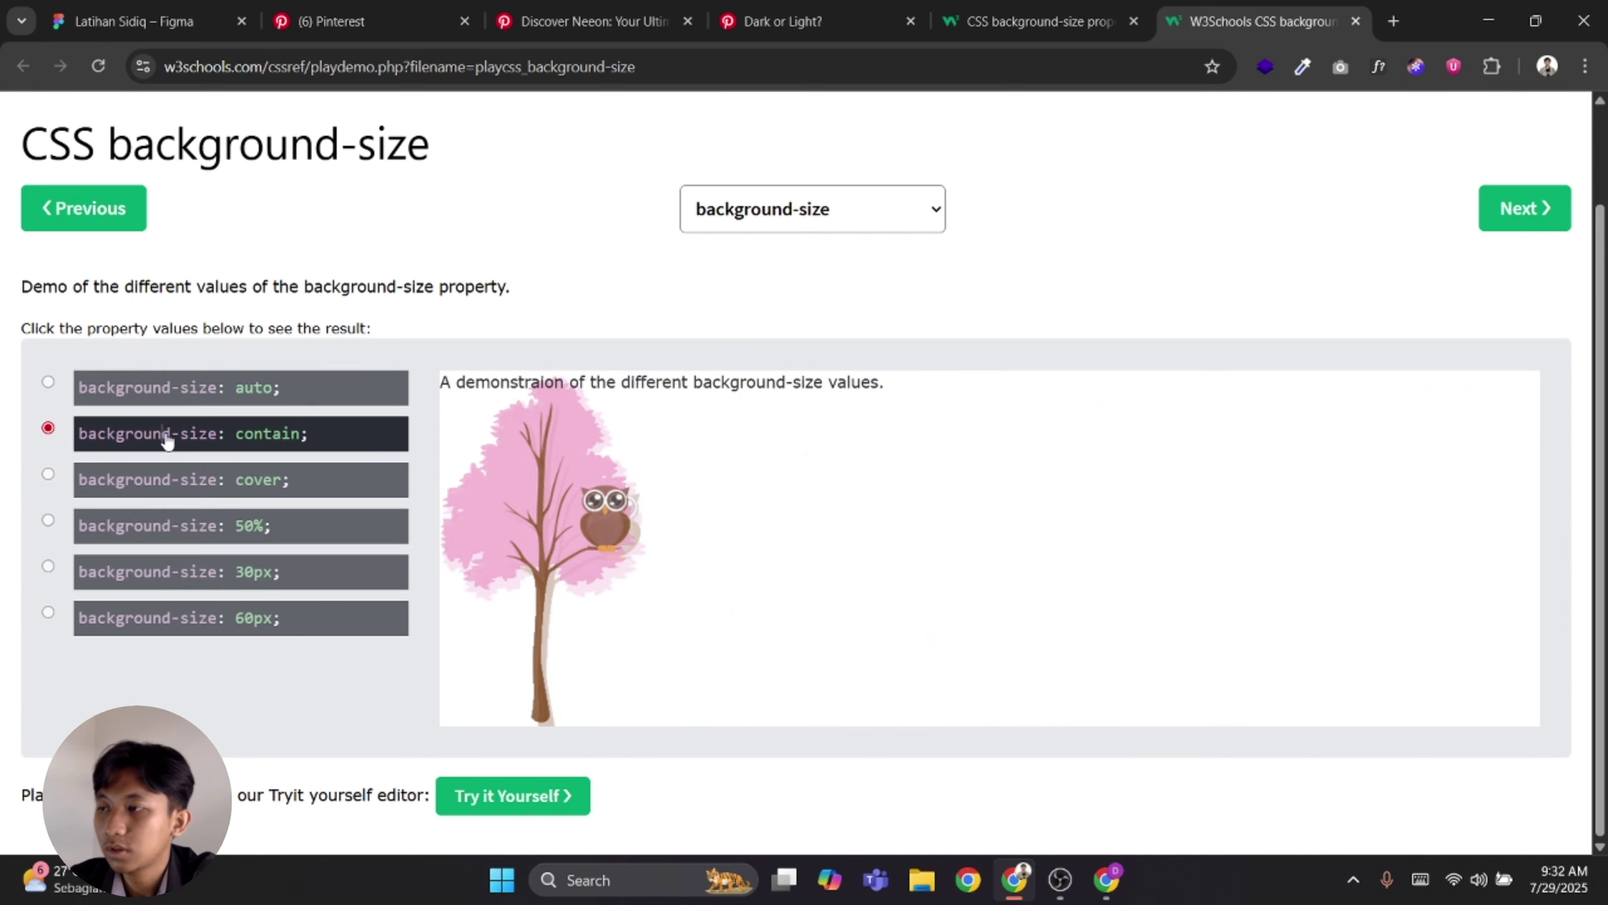
{"action": "left_click", "coordinate": [175, 494]}
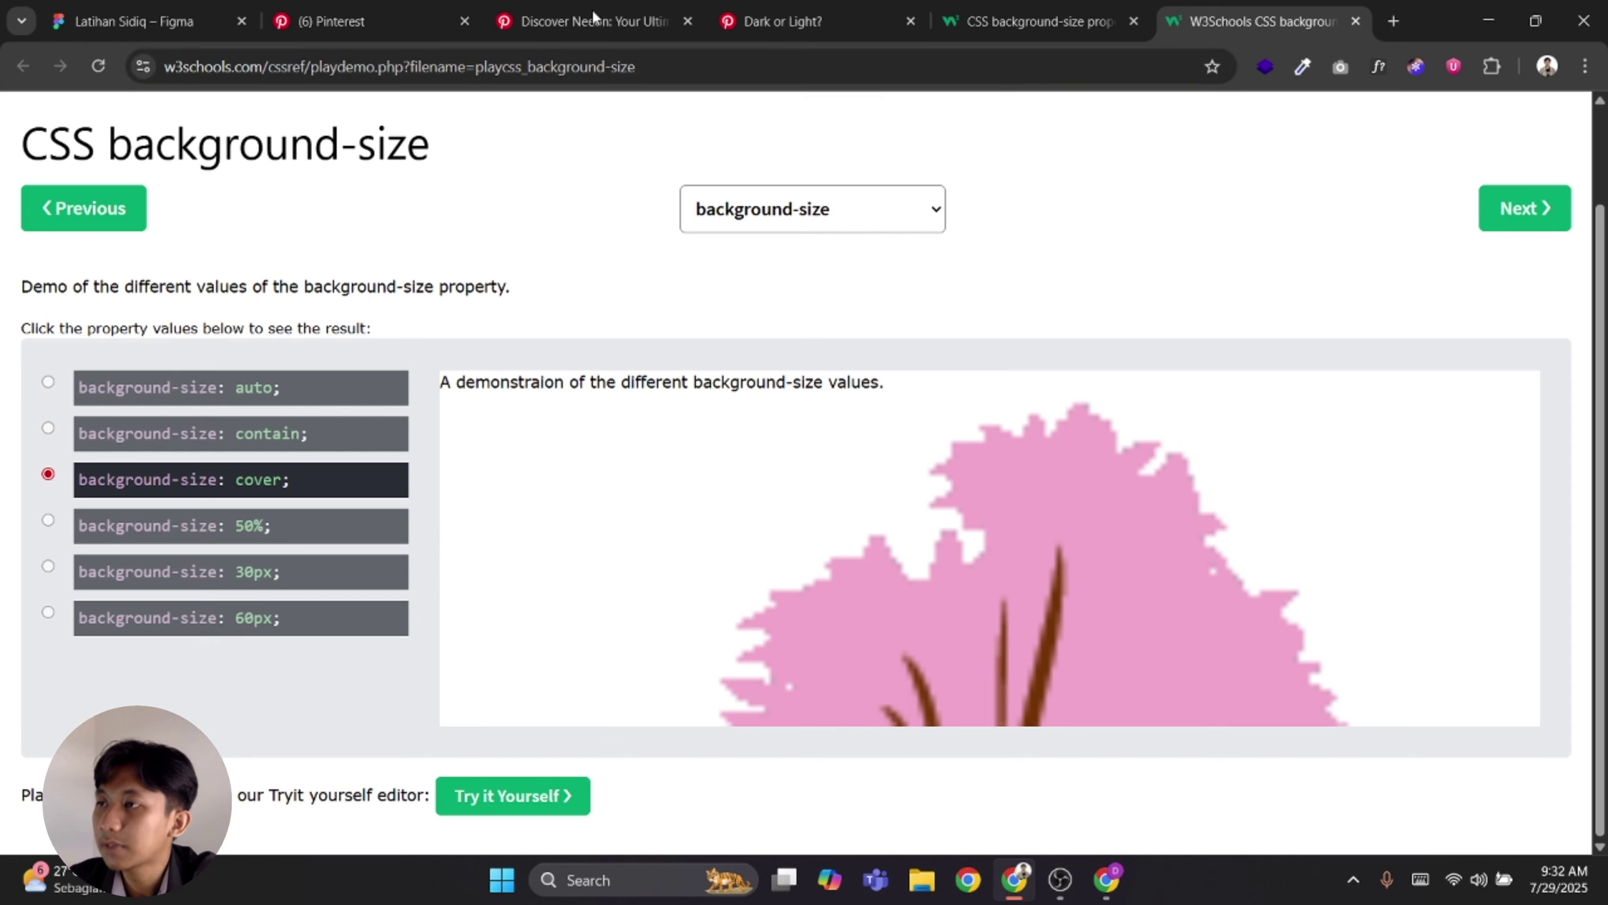
Preview the demo background at 50%, cover, 30px and 60px
{"action": "left_click", "coordinate": [196, 524]}
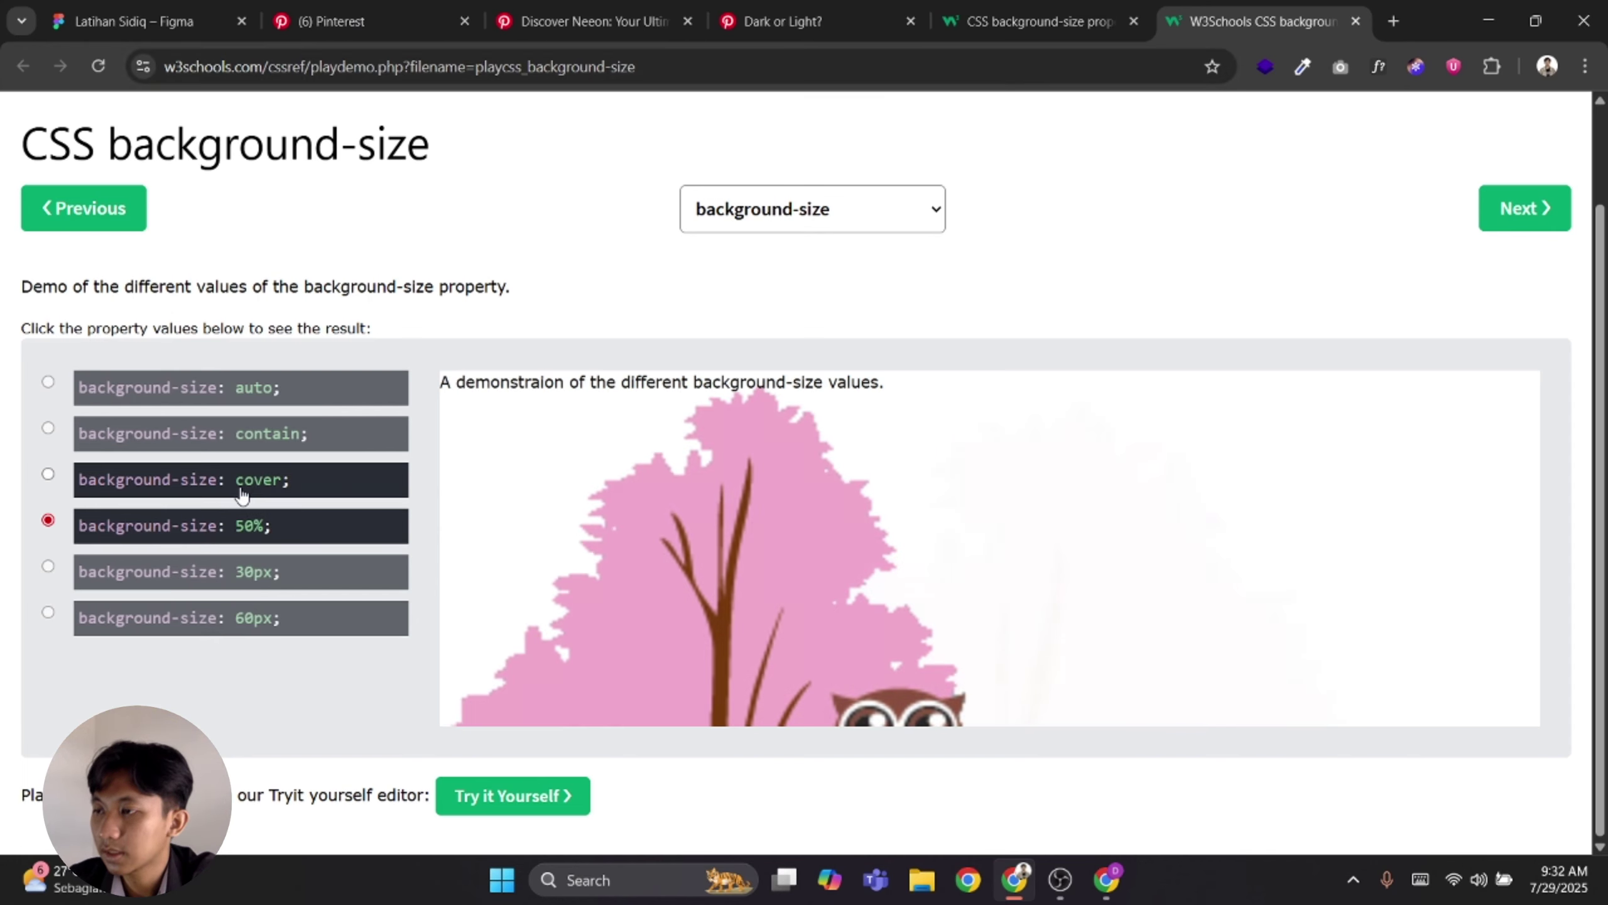
{"action": "left_click", "coordinate": [225, 493]}
{"action": "left_click", "coordinate": [226, 526]}
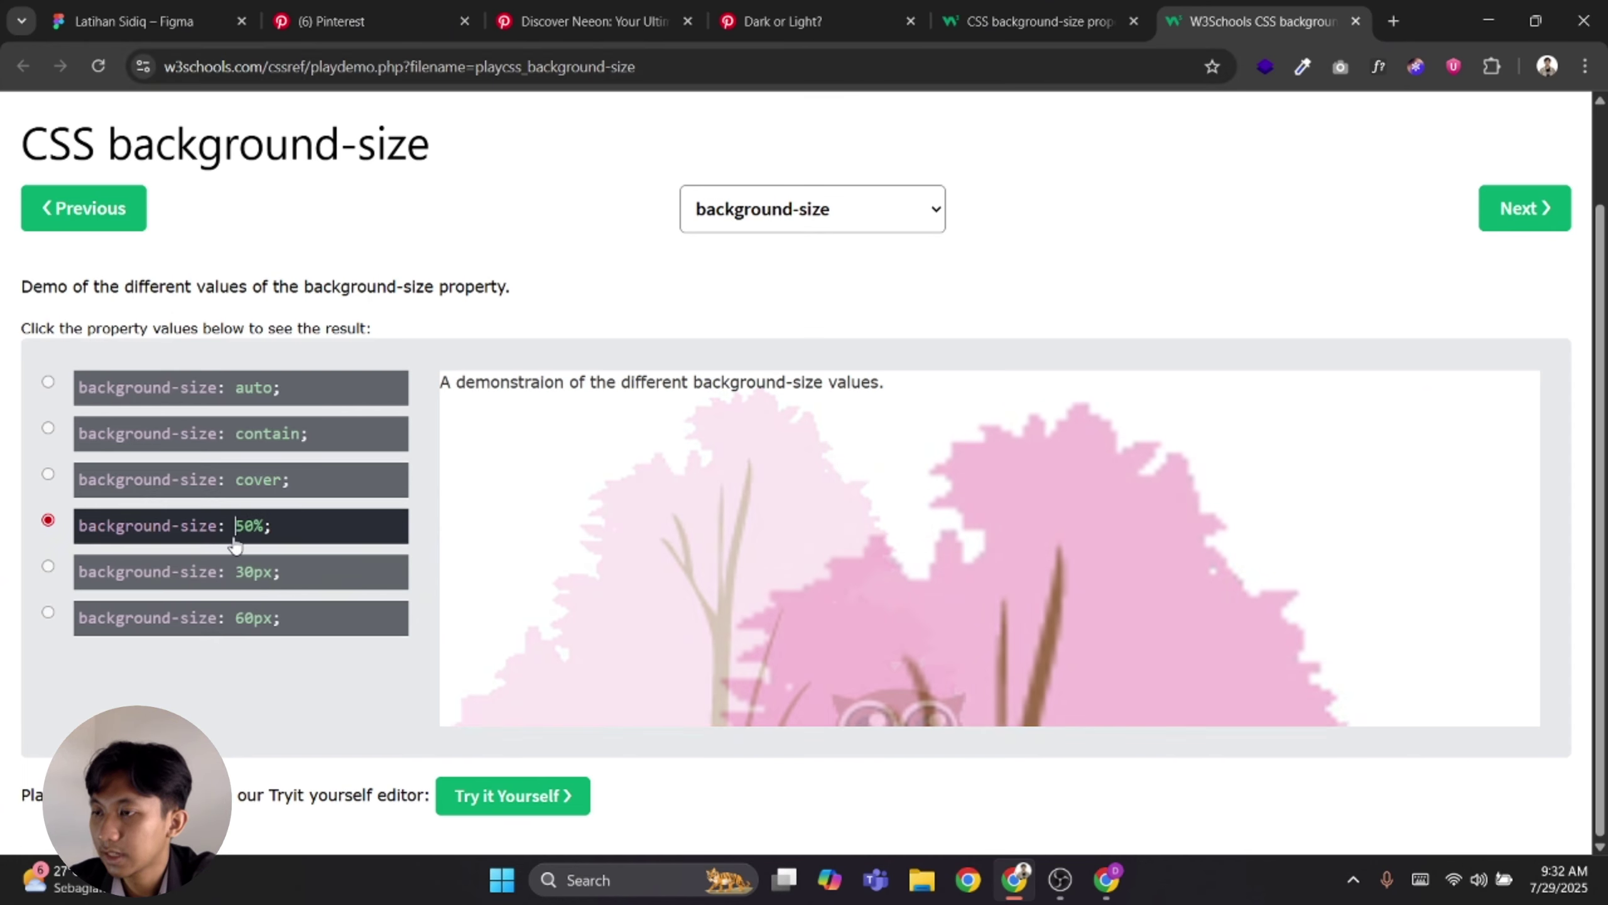
{"action": "left_click", "coordinate": [228, 573]}
{"action": "left_click", "coordinate": [269, 615]}
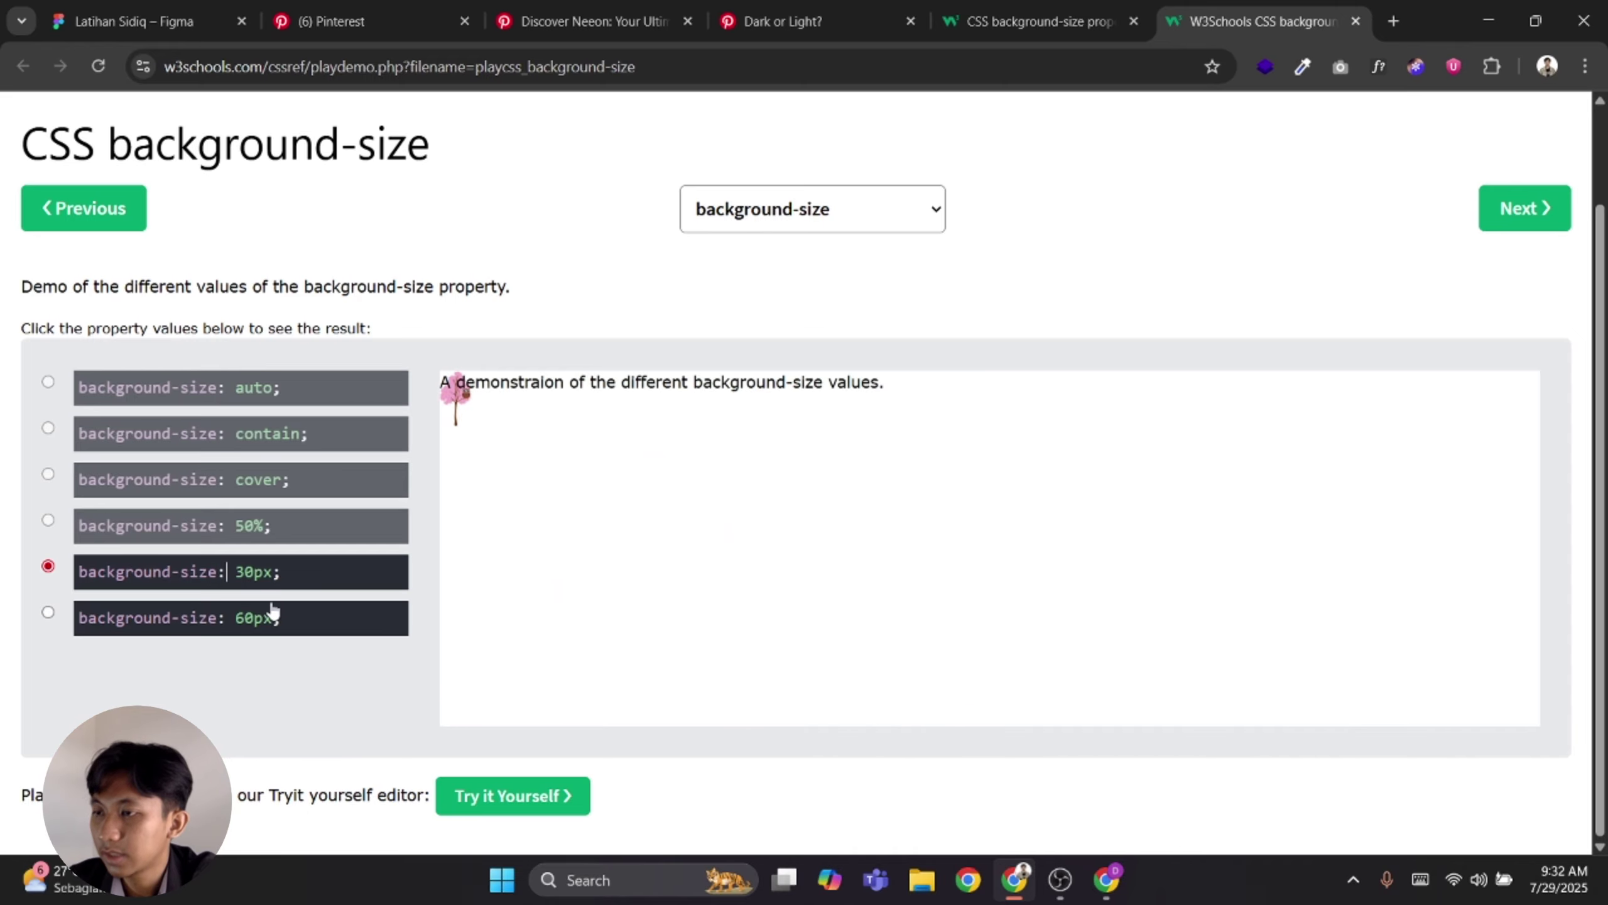
Switch back to Figma and inspect the image fill settings of the gradient card image on the first dark blog listing
{"action": "left_click", "coordinate": [193, 25]}
{"action": "scroll", "coordinate": [413, 514], "scroll_direction": "left", "scroll_amount": 5}
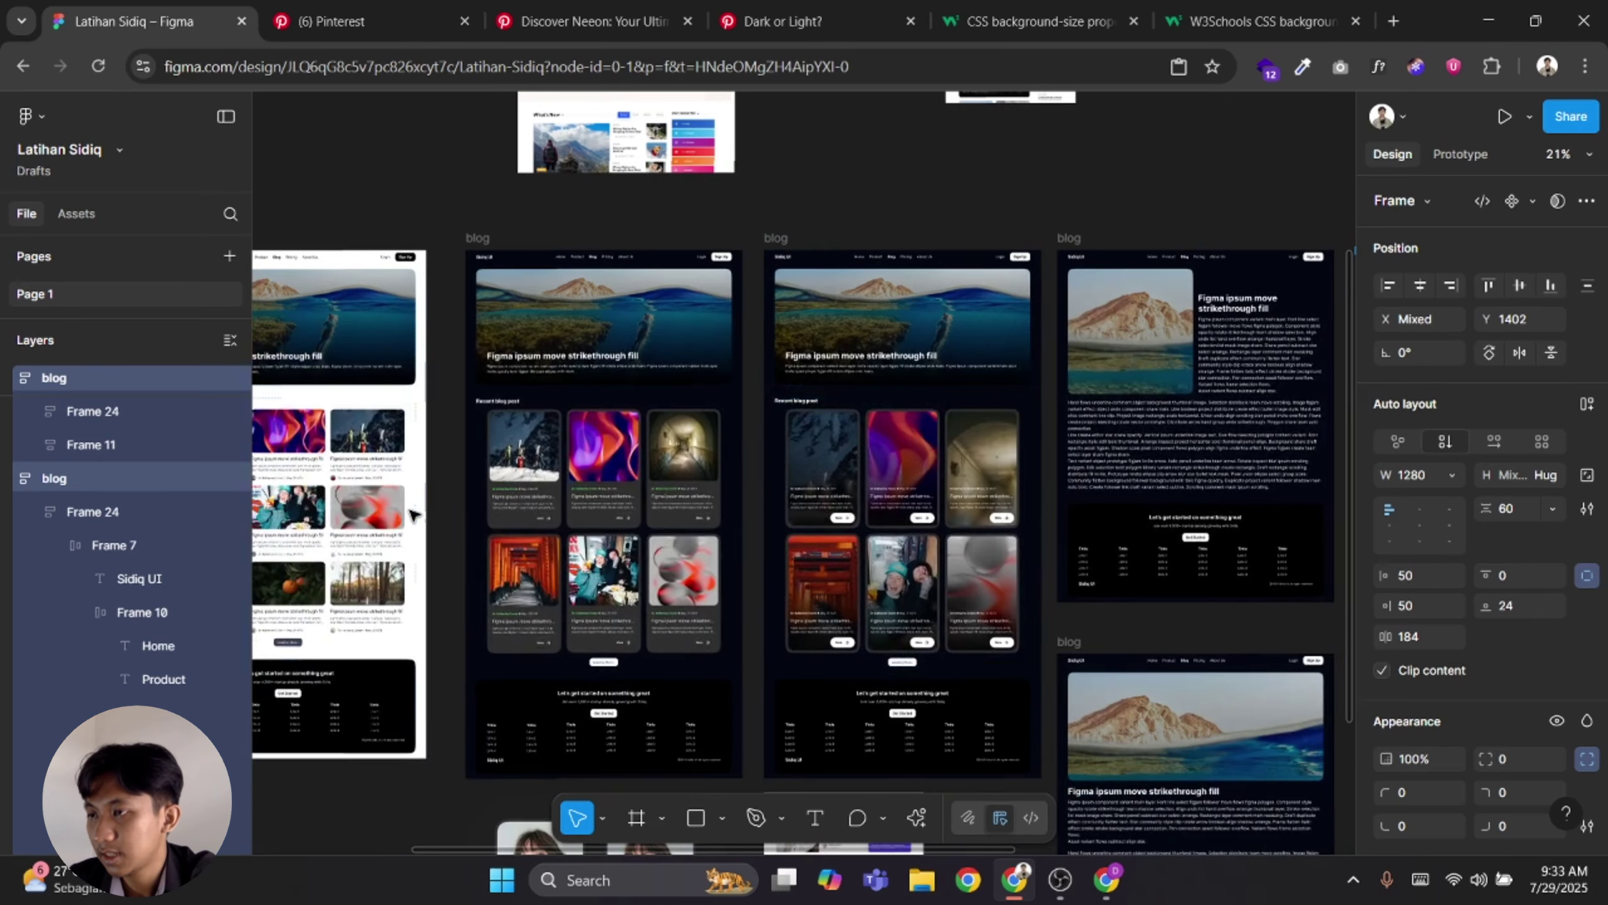
{"action": "left_click_drag", "start_coordinate": [413, 514], "coordinate": [577, 586]}
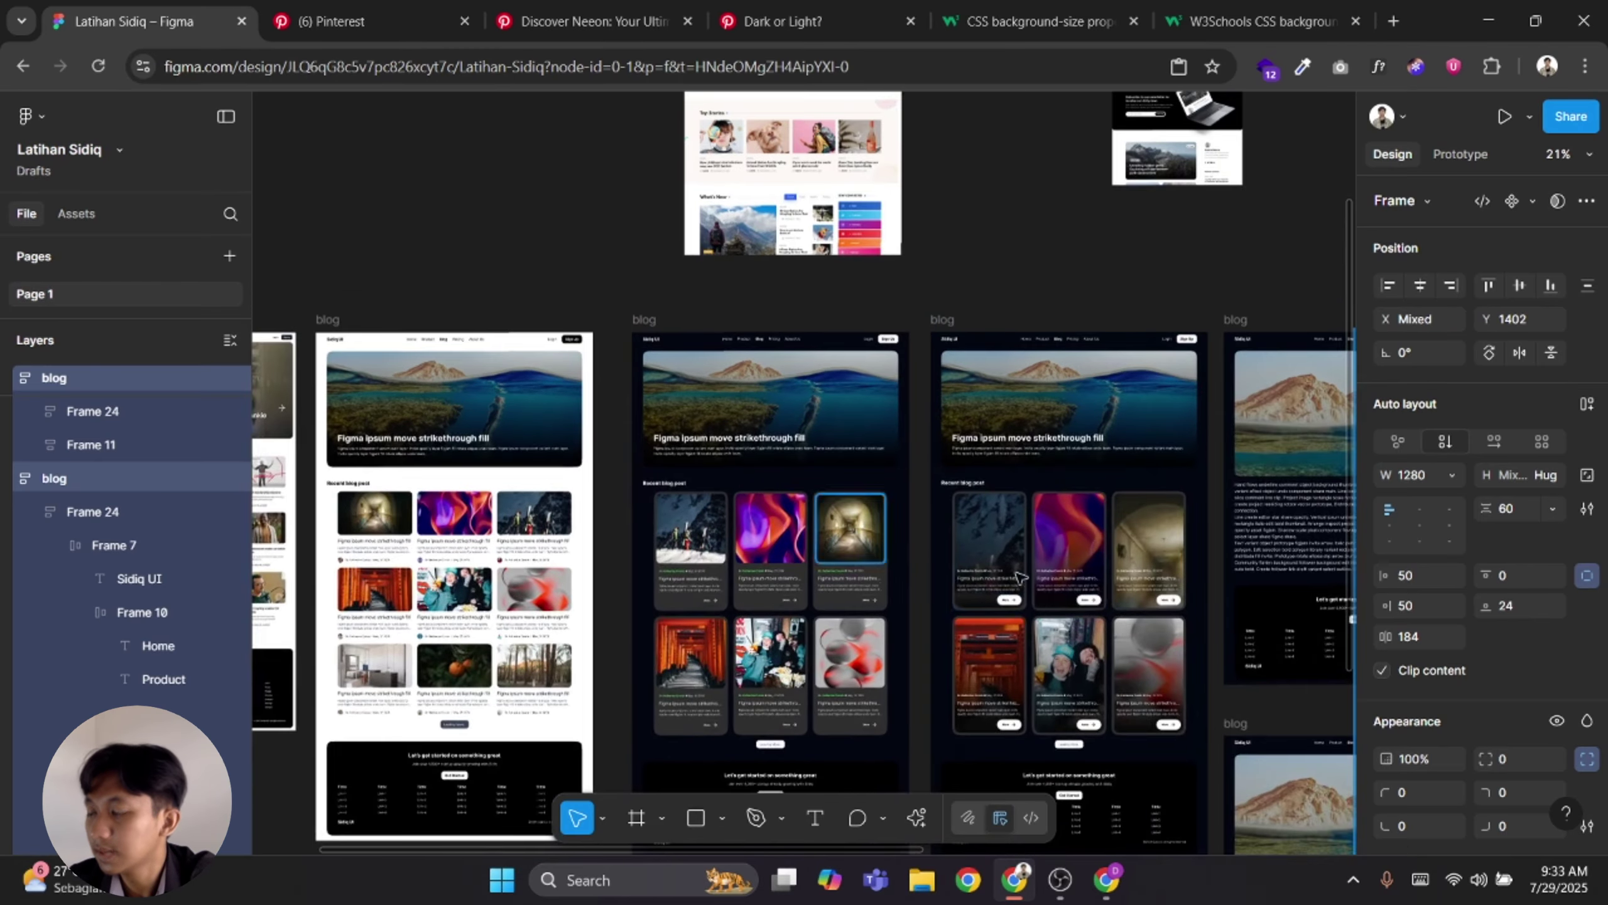
{"action": "scroll", "coordinate": [774, 551], "scroll_direction": "up", "scroll_amount": 4}
{"action": "scroll", "coordinate": [805, 500], "scroll_direction": "up", "scroll_amount": 3}
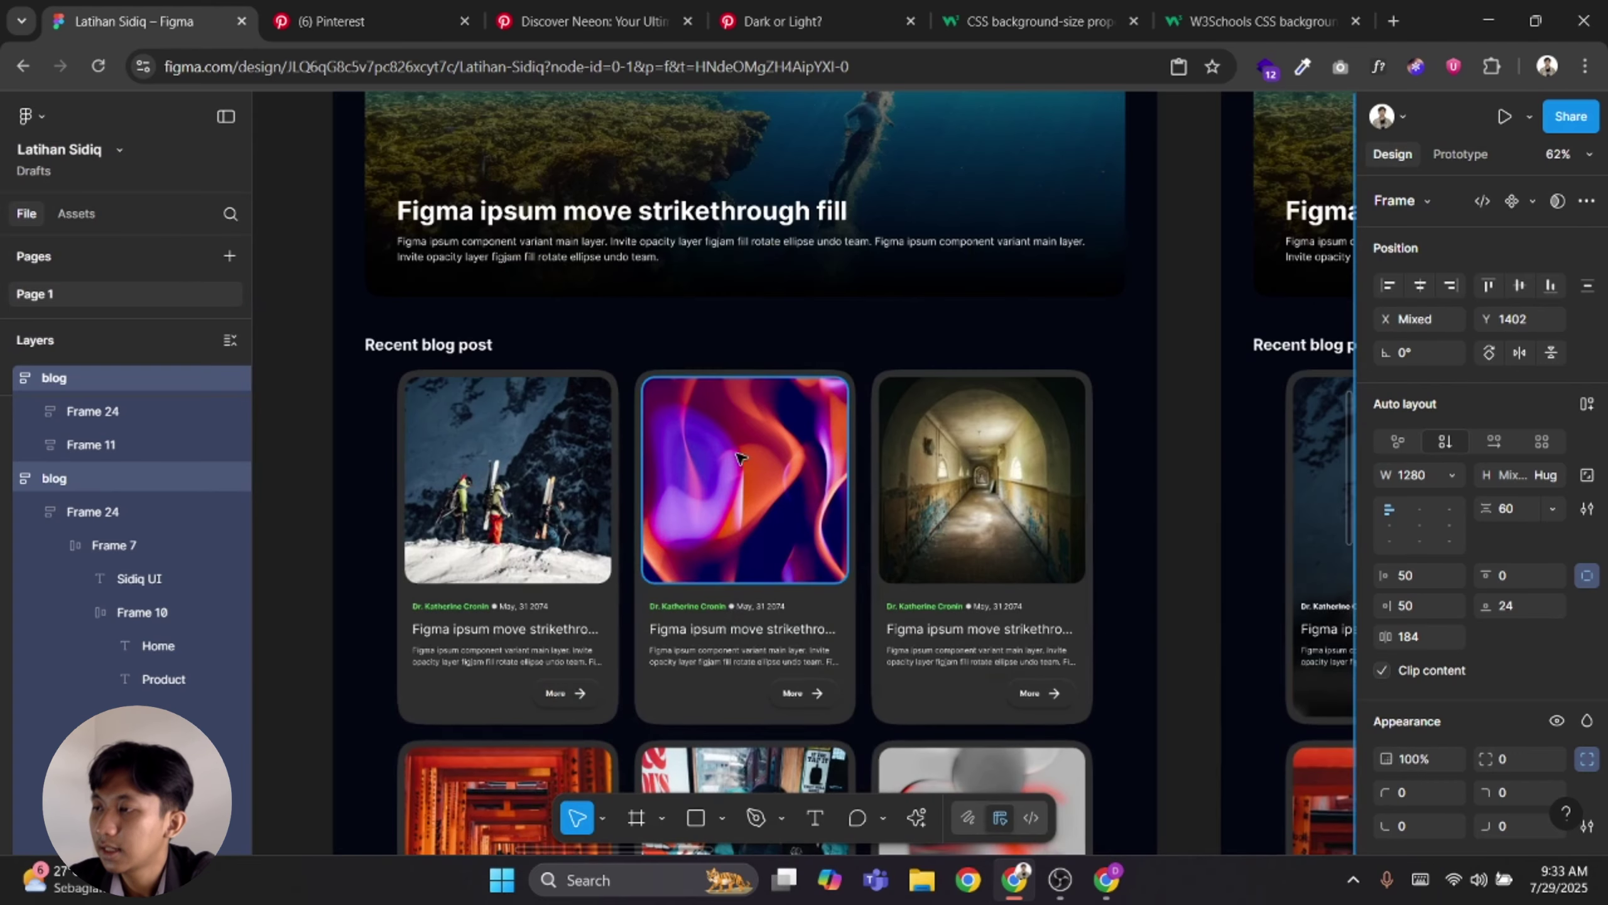
{"action": "double_click", "coordinate": [698, 473]}
{"action": "double_click", "coordinate": [698, 473]}
{"action": "double_click", "coordinate": [698, 473]}
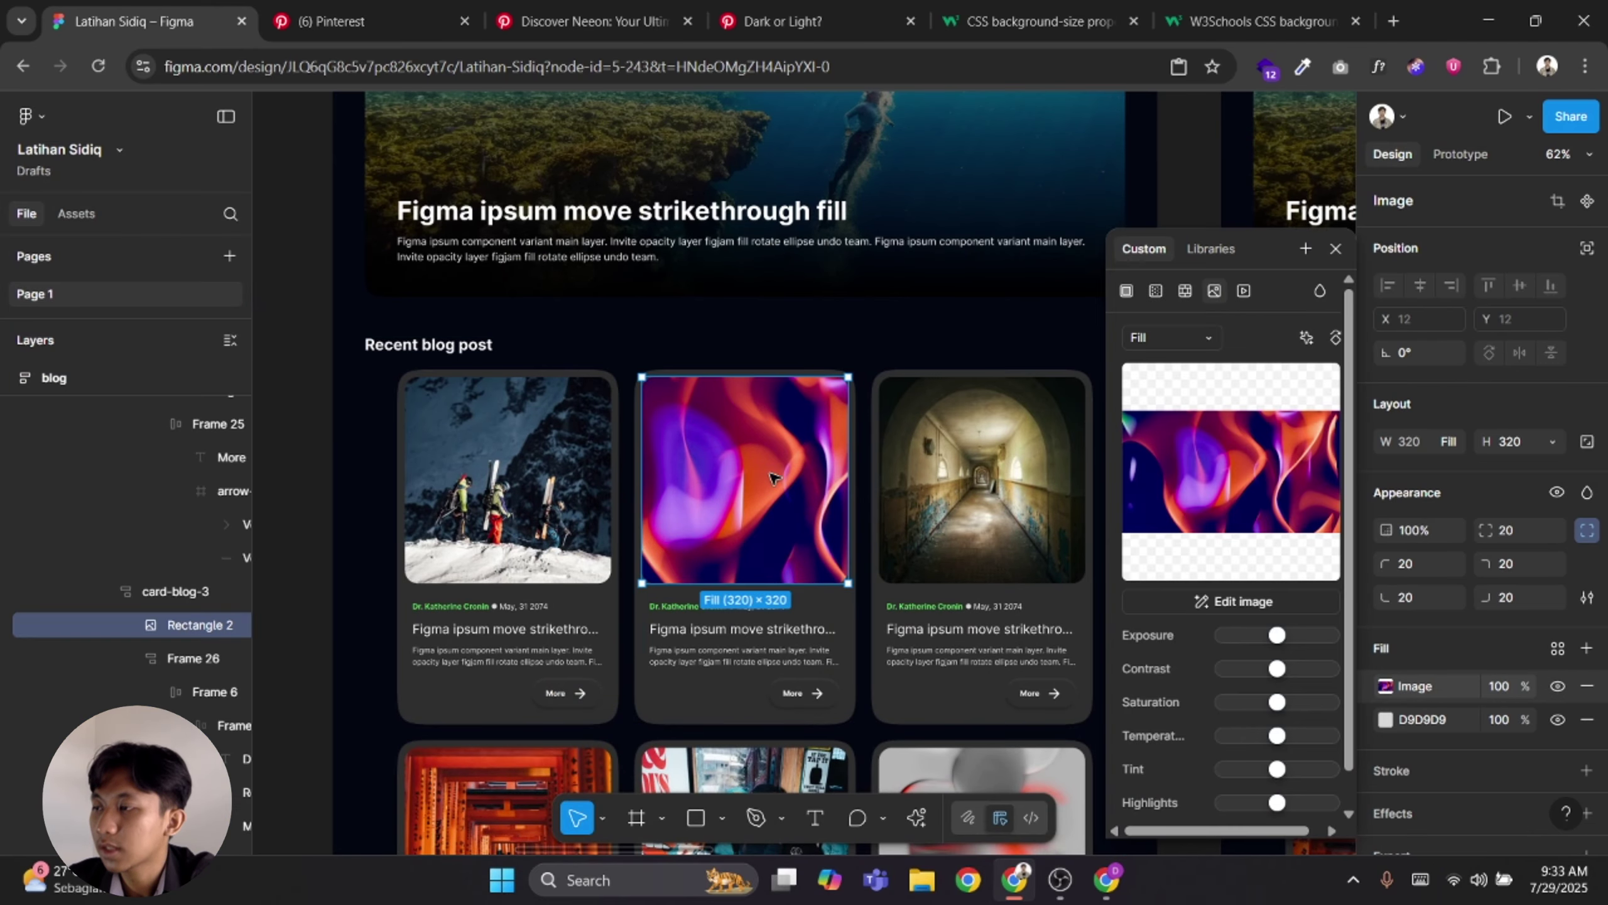
{"action": "key", "text": "Escape"}
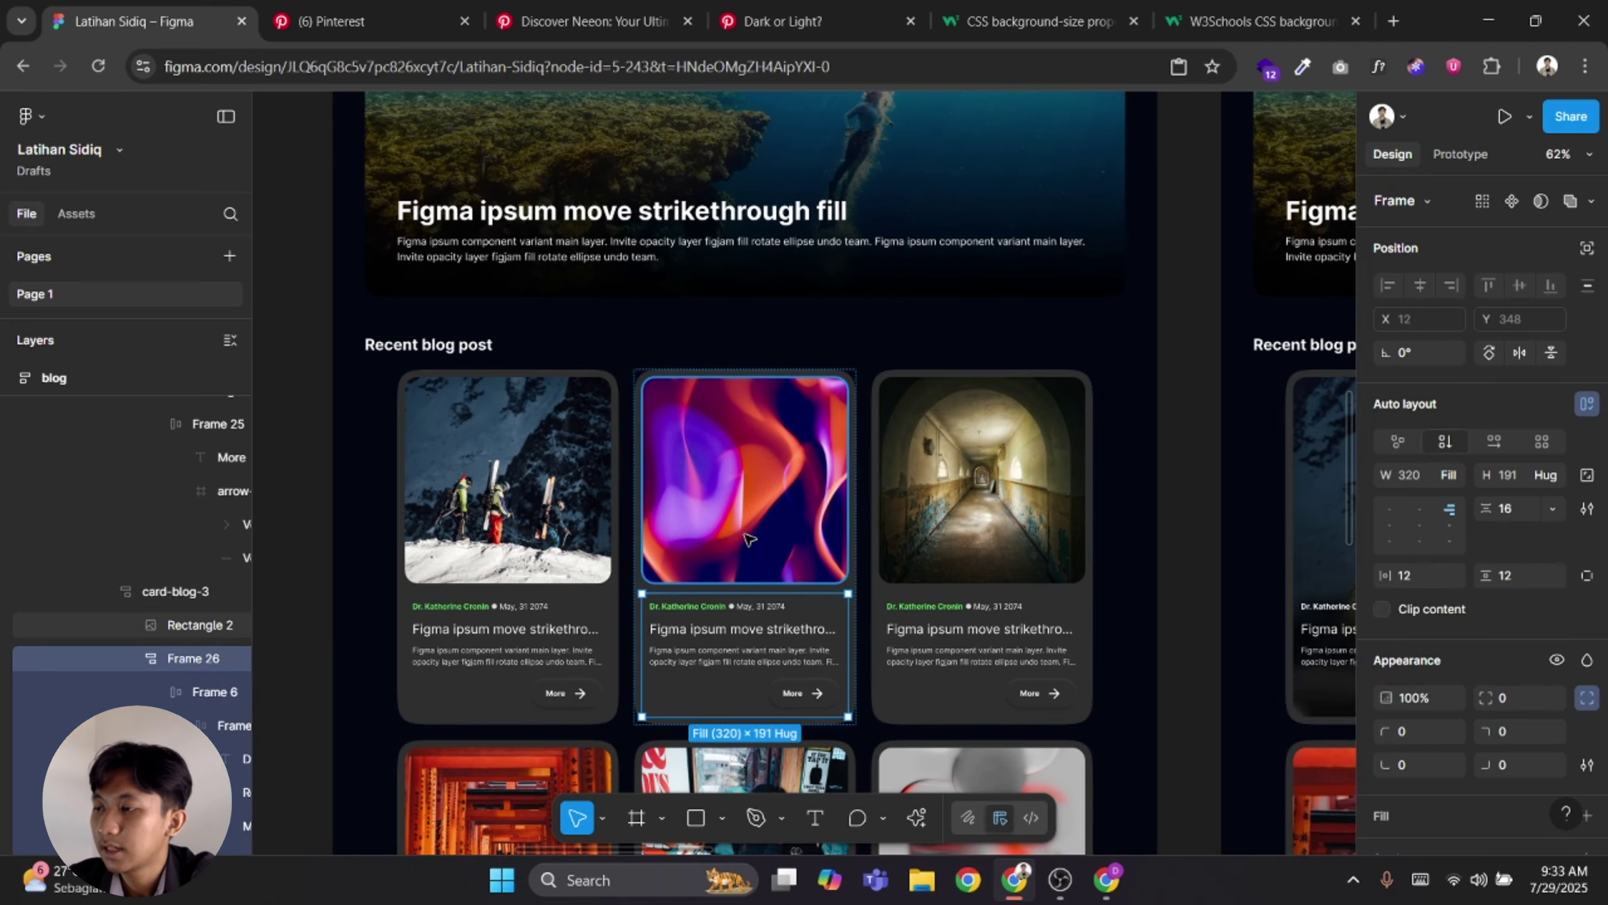
{"action": "left_click", "coordinate": [746, 539]}
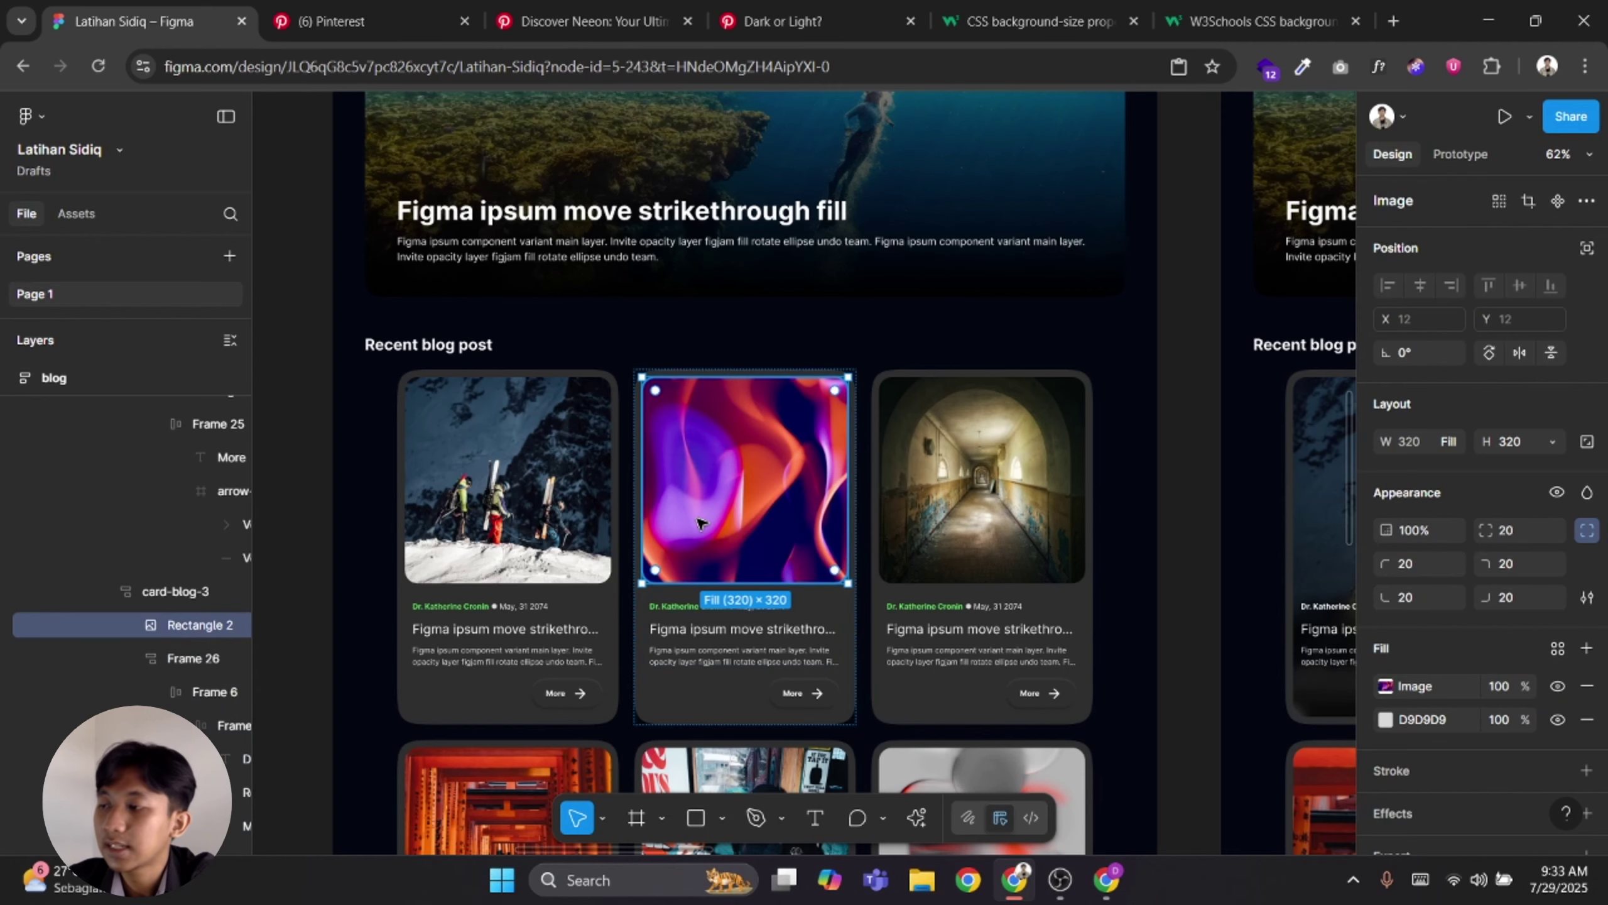
Compare the dark listing's gradient image with the same image in the second card of the light blog page
{"action": "scroll", "coordinate": [699, 521], "scroll_direction": "down", "scroll_amount": 3}
{"action": "left_click_drag", "start_coordinate": [650, 456], "coordinate": [125, 345]}
{"action": "left_click_drag", "start_coordinate": [421, 464], "coordinate": [893, 521]}
{"action": "left_click_drag", "start_coordinate": [317, 456], "coordinate": [769, 509]}
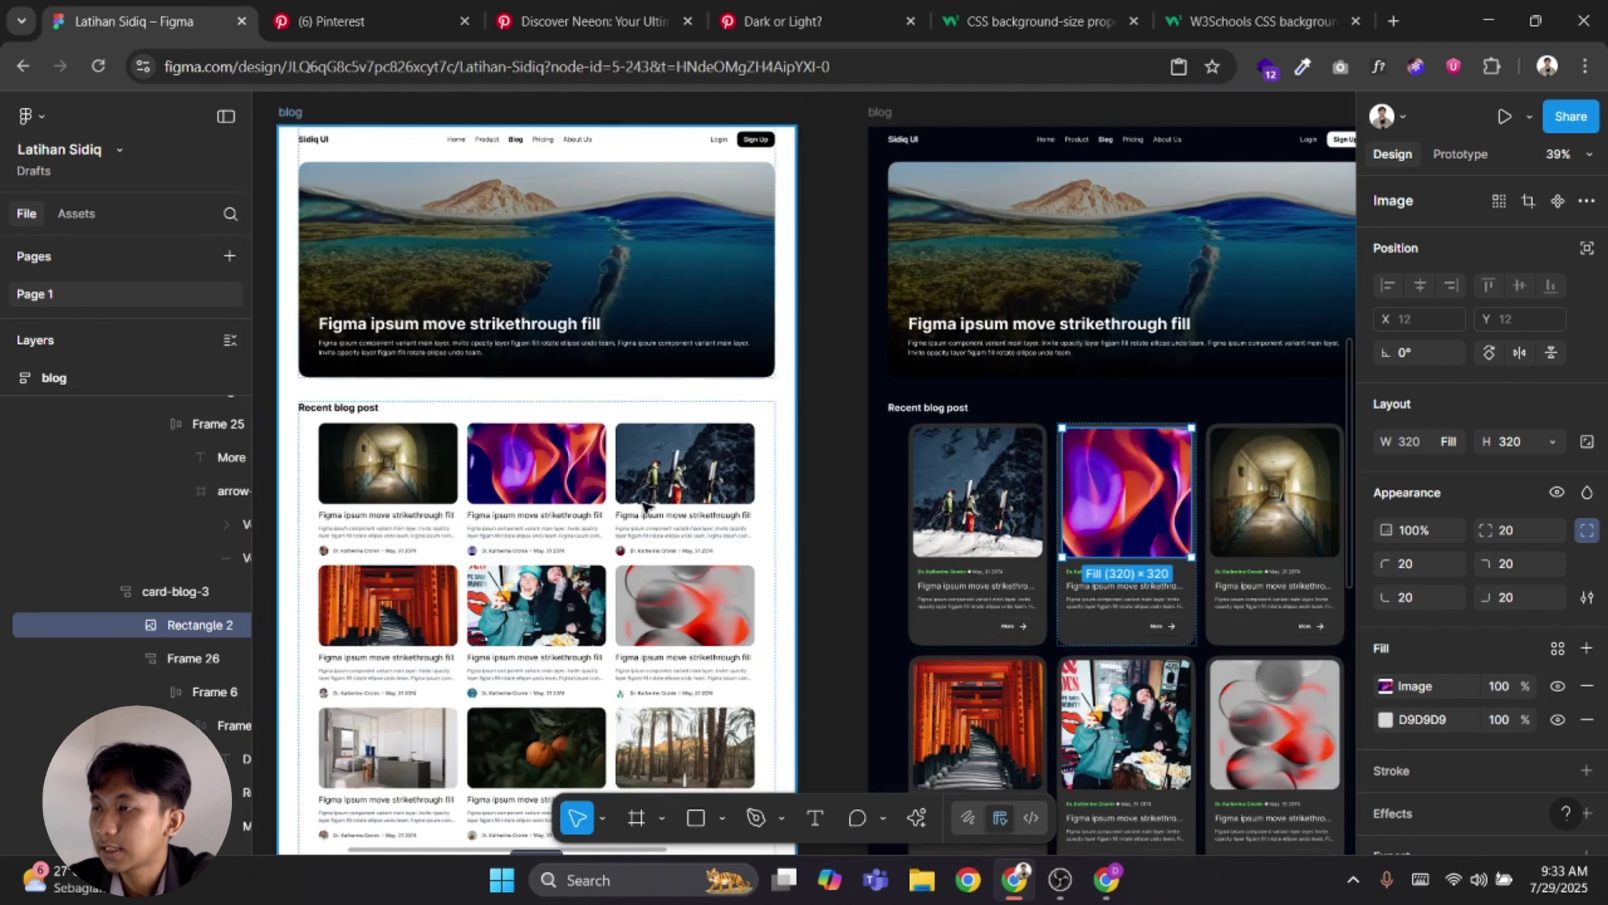
{"action": "double_click", "coordinate": [539, 508]}
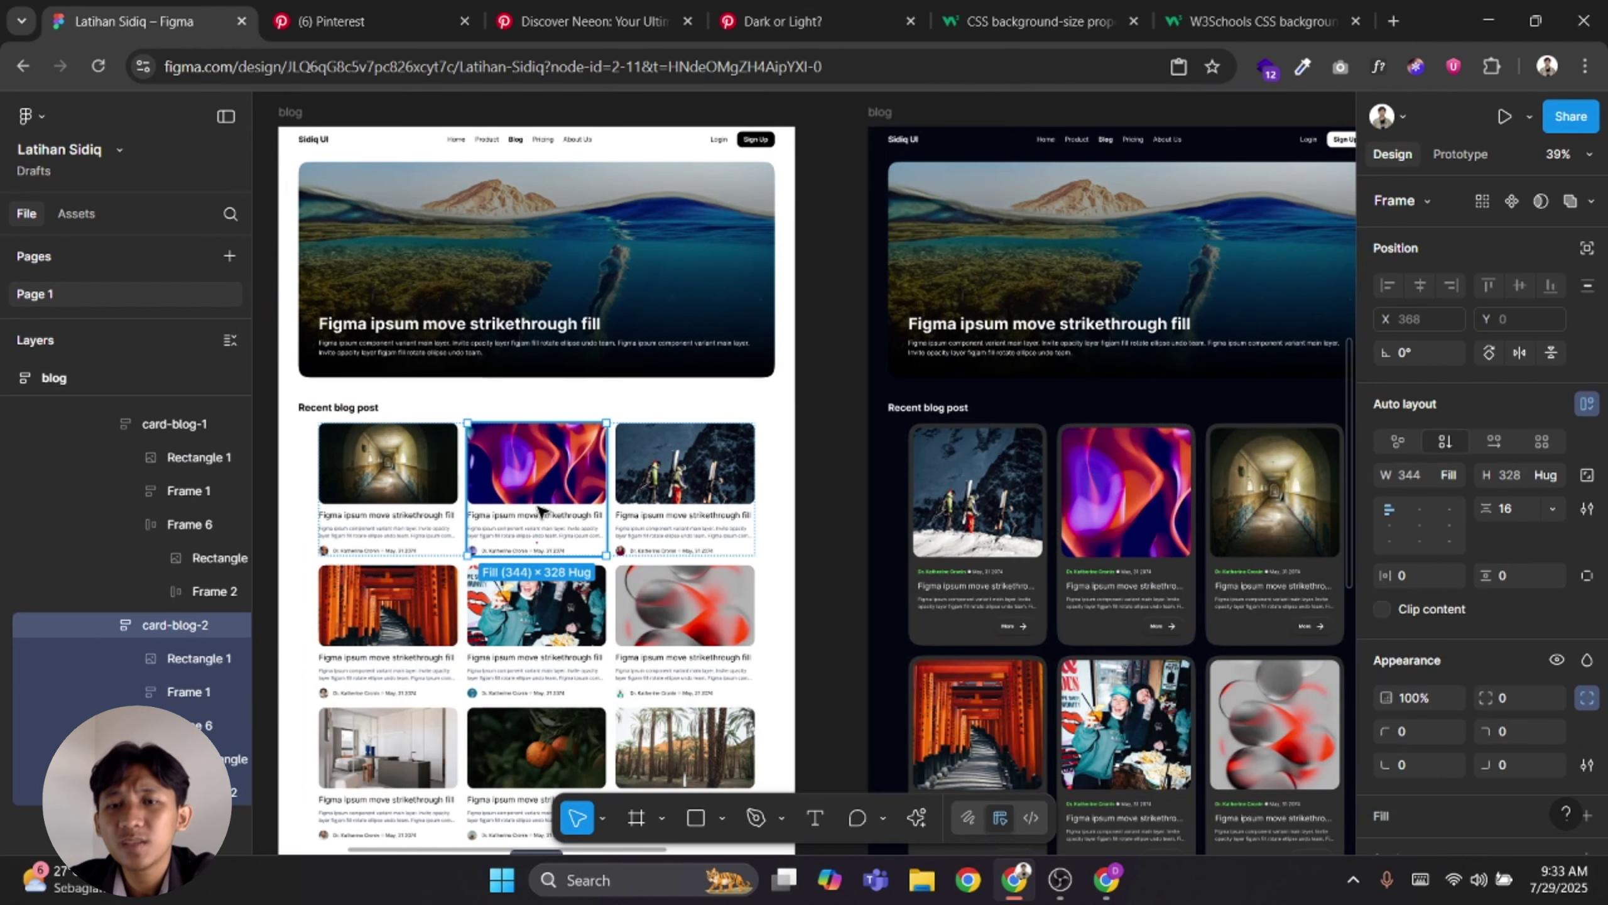
{"action": "left_click", "coordinate": [847, 503]}
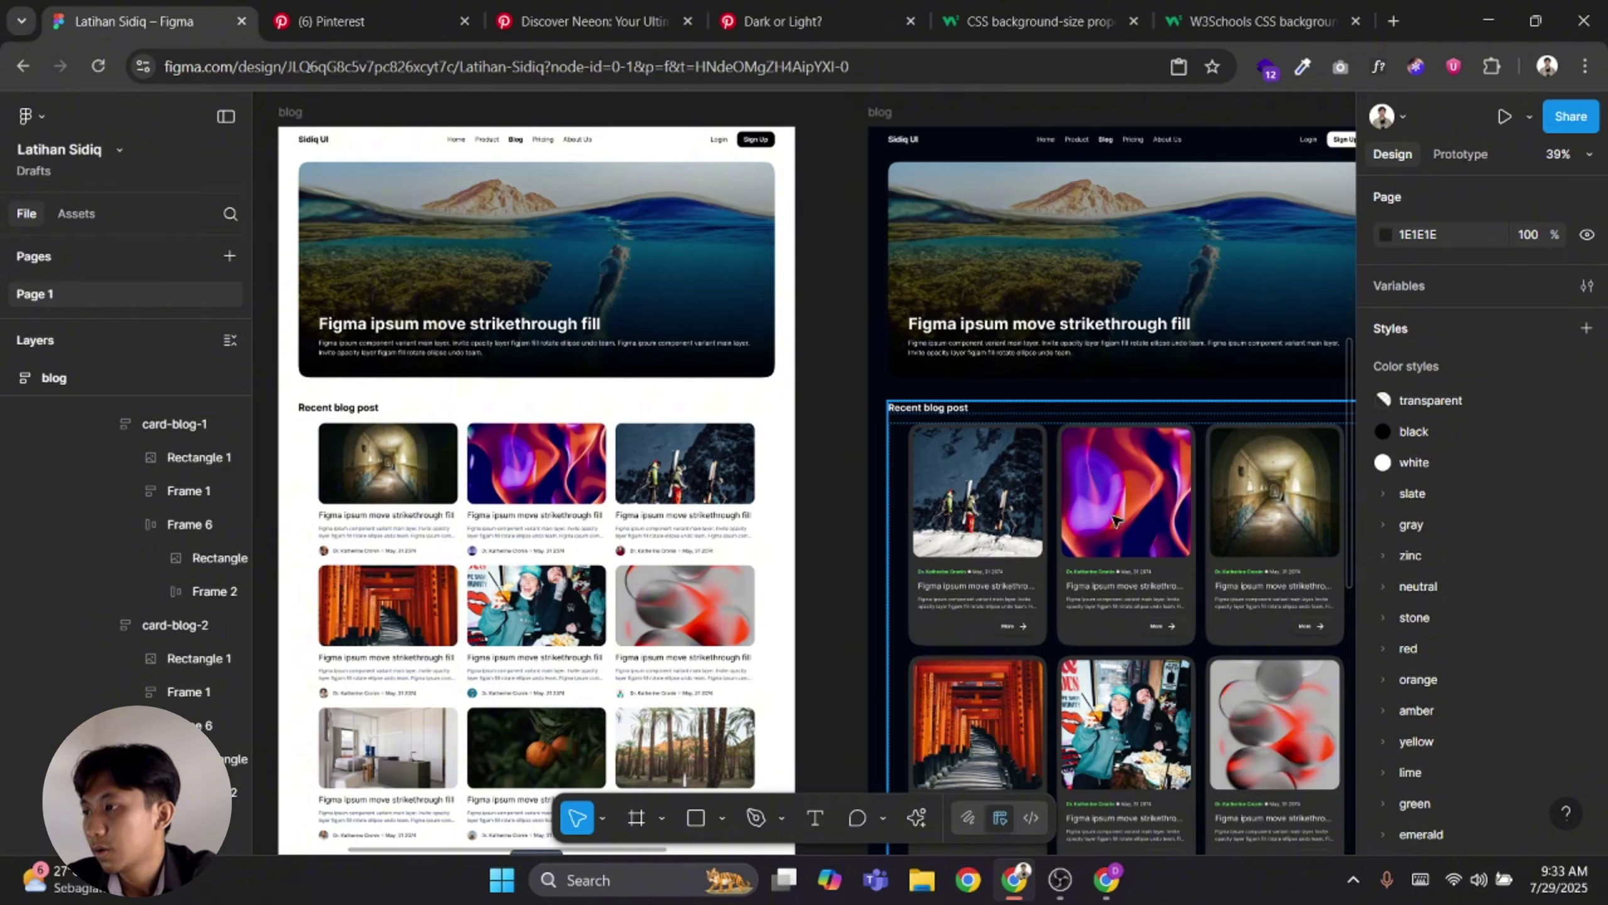
Examine the card layouts in the "Our Blog" reference image below the dark listing pages
{"action": "scroll", "coordinate": [1117, 521], "scroll_direction": "down", "scroll_amount": 2}
{"action": "left_click_drag", "start_coordinate": [1117, 522], "coordinate": [804, 447]}
{"action": "left_click_drag", "start_coordinate": [1013, 469], "coordinate": [657, 373]}
{"action": "scroll", "coordinate": [657, 374], "scroll_direction": "down", "scroll_amount": 2}
{"action": "left_click_drag", "start_coordinate": [789, 534], "coordinate": [948, 465]}
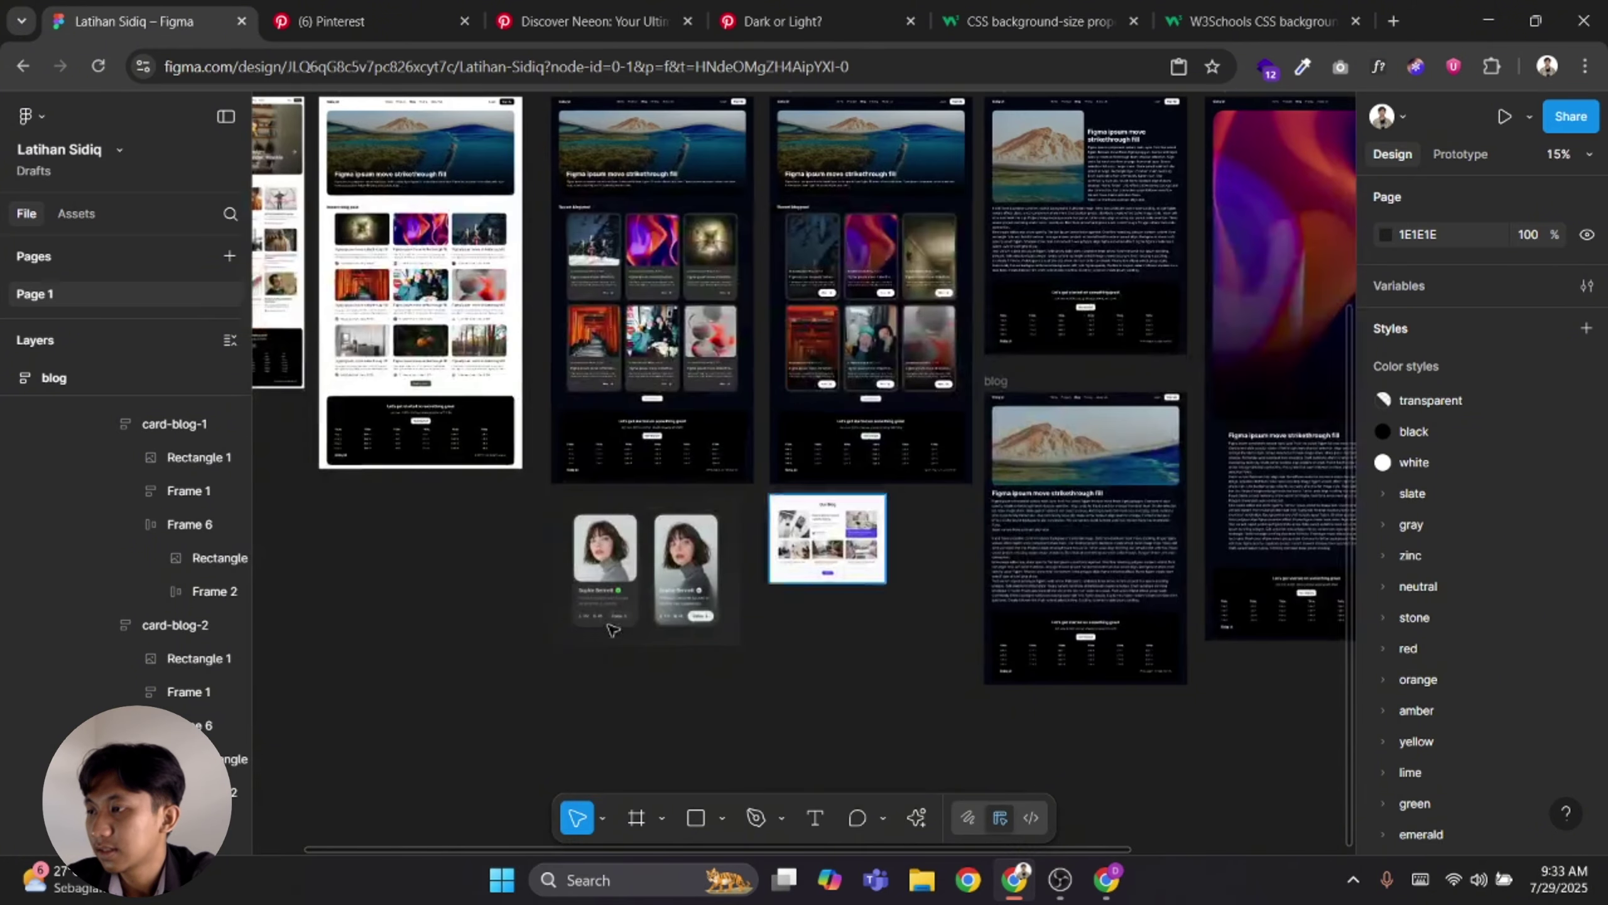
{"action": "scroll", "coordinate": [829, 527], "scroll_direction": "up", "scroll_amount": 10}
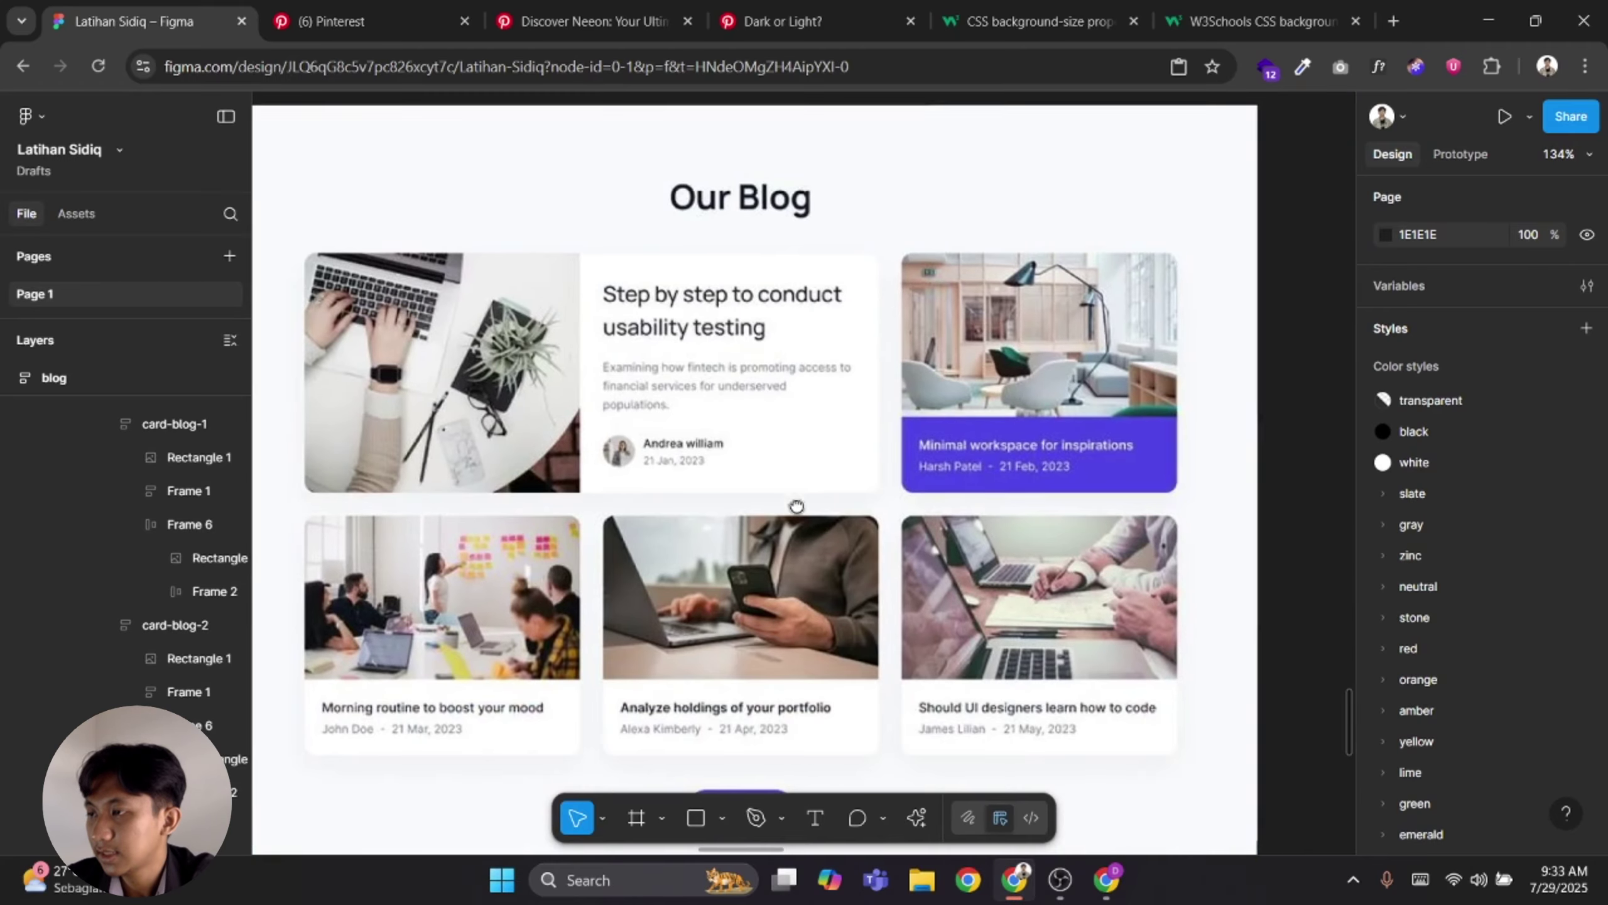
{"action": "scroll", "coordinate": [734, 501], "scroll_direction": "down", "scroll_amount": 3}
{"action": "scroll", "coordinate": [788, 629], "scroll_direction": "down", "scroll_amount": 10}
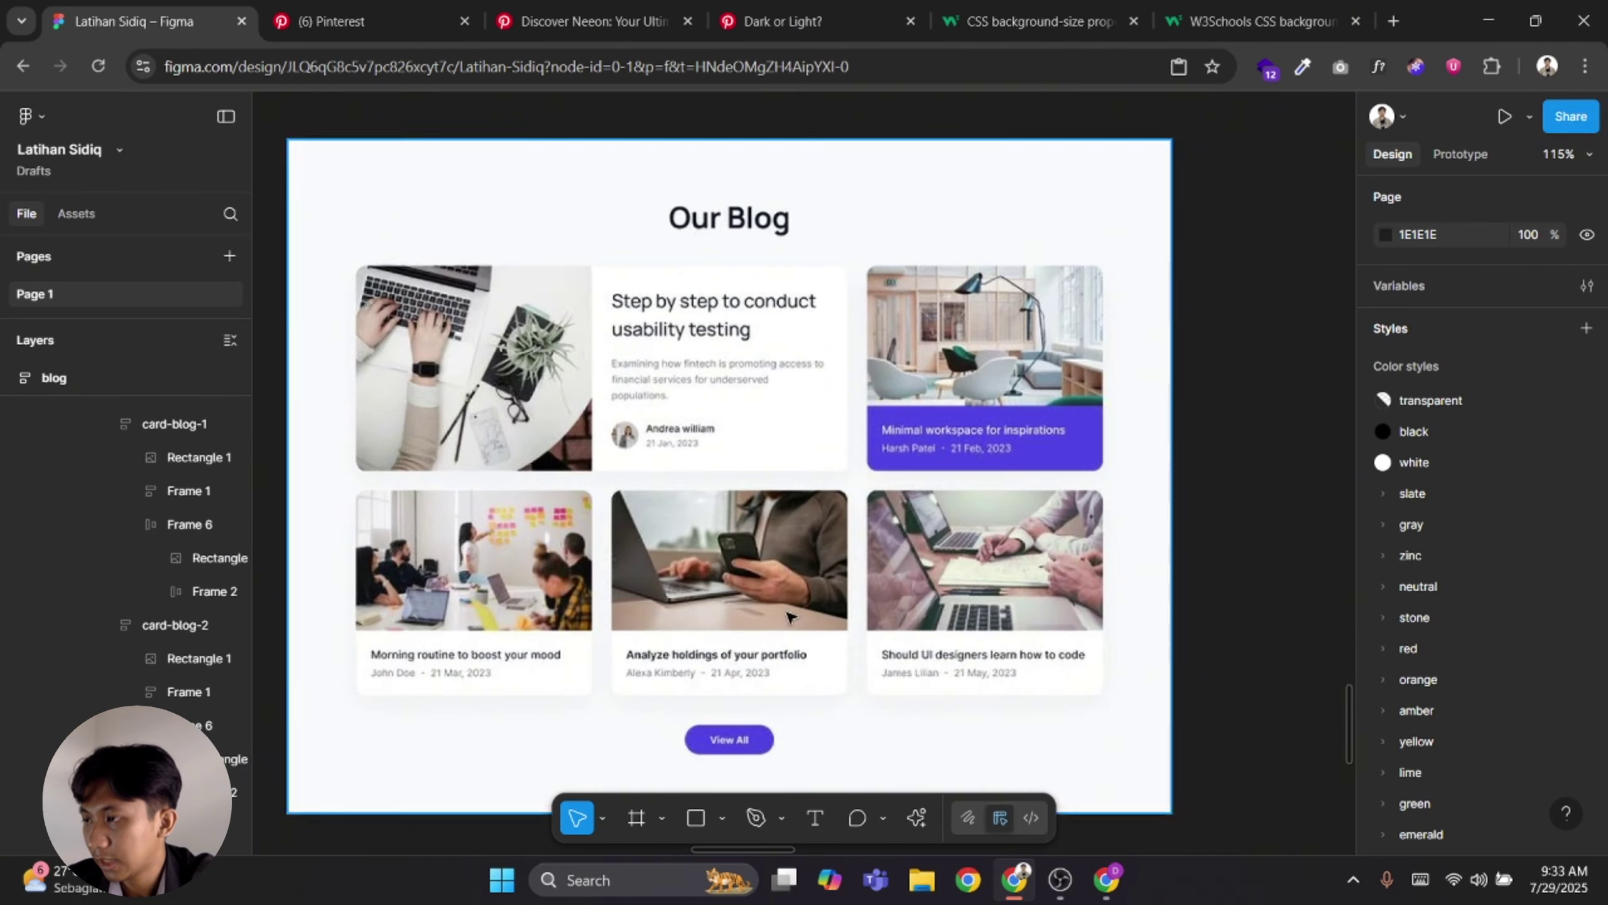
Duplicate the light blog listing page and place the copy below the original
{"action": "scroll", "coordinate": [546, 215], "scroll_direction": "left", "scroll_amount": 1}
{"action": "scroll", "coordinate": [547, 216], "scroll_direction": "up", "scroll_amount": 1}
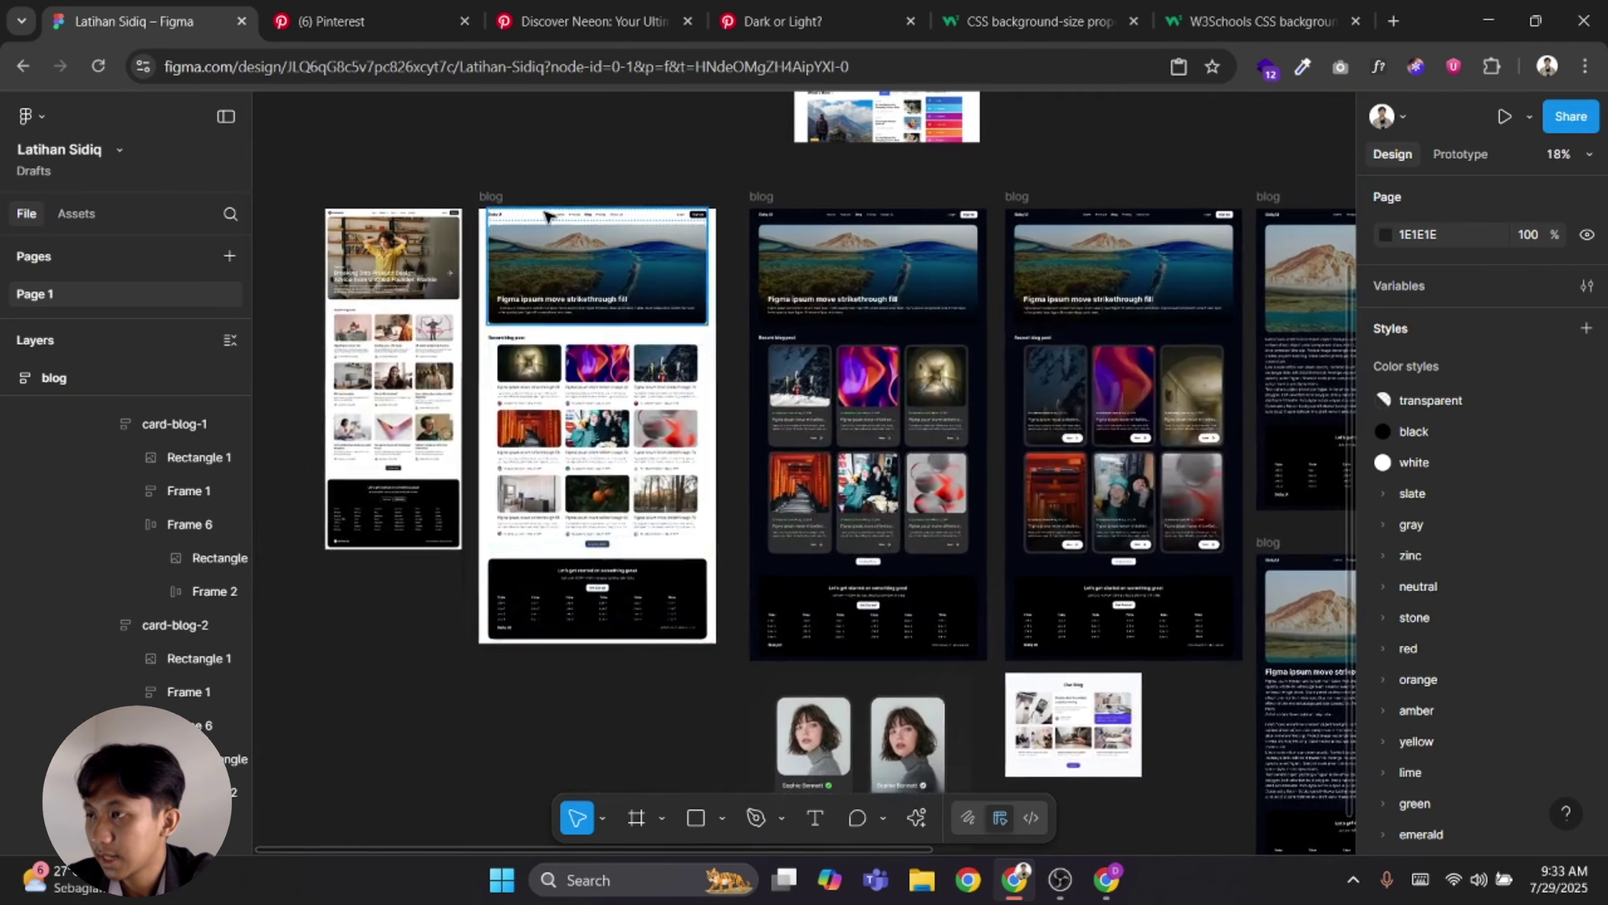
{"action": "left_click", "coordinate": [479, 201]}
{"action": "scroll", "coordinate": [843, 231], "scroll_direction": "down", "scroll_amount": 3}
{"action": "scroll", "coordinate": [843, 231], "scroll_direction": "left", "scroll_amount": 3}
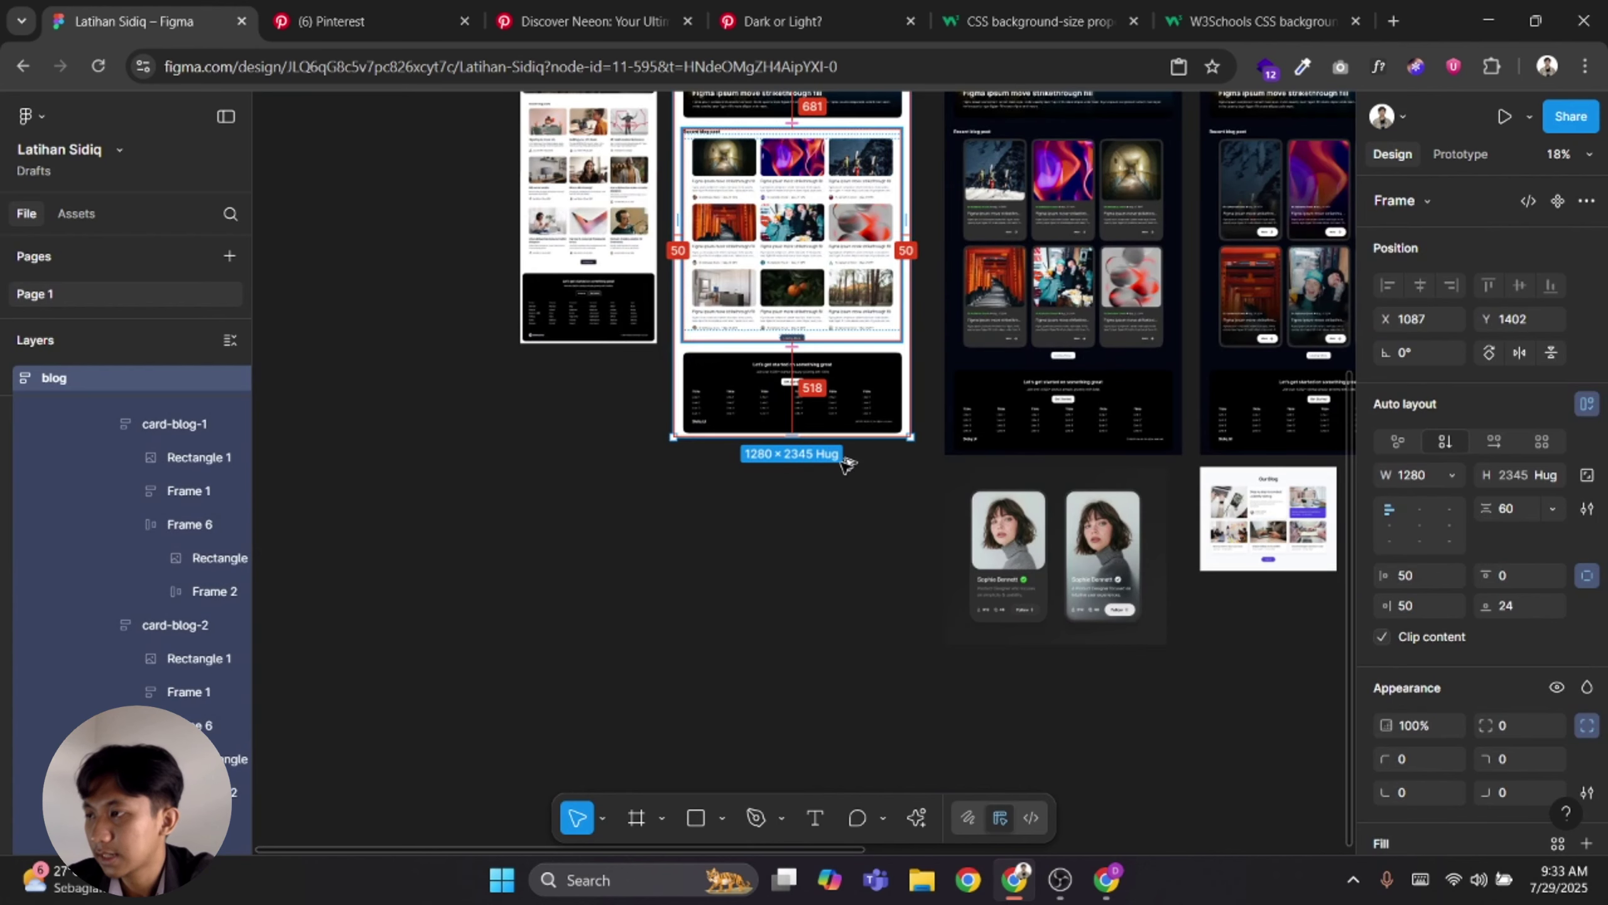
{"action": "left_click_drag", "start_coordinate": [840, 461], "coordinate": [836, 679], "text": "alt"}
Move the "Our Blog" reference image beside the duplicated light blog page, at X 281, Y 4932
{"action": "left_click_drag", "start_coordinate": [1295, 523], "coordinate": [583, 595]}
{"action": "scroll", "coordinate": [763, 332], "scroll_direction": "up", "scroll_amount": 3}
{"action": "scroll", "coordinate": [763, 333], "scroll_direction": "up", "scroll_amount": 4}
{"action": "scroll", "coordinate": [763, 333], "scroll_direction": "left", "scroll_amount": 2}
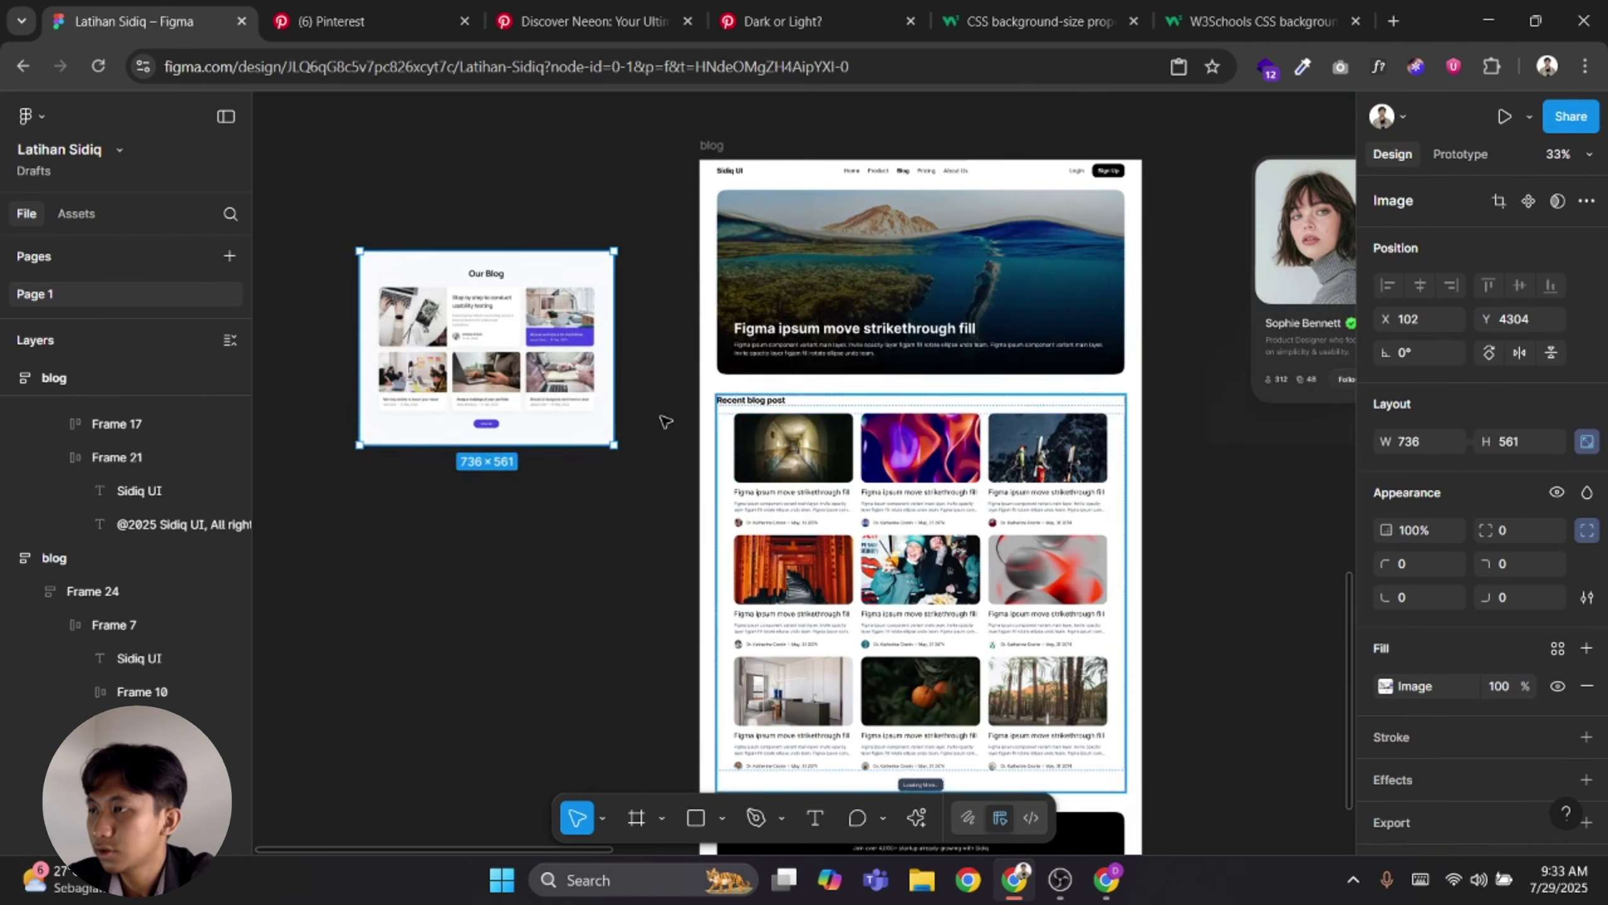
{"action": "left_click_drag", "start_coordinate": [586, 372], "coordinate": [648, 589]}
{"action": "scroll", "coordinate": [649, 590], "scroll_direction": "up", "scroll_amount": 4}
{"action": "scroll", "coordinate": [815, 520], "scroll_direction": "left", "scroll_amount": 2}
{"action": "scroll", "coordinate": [815, 519], "scroll_direction": "up", "scroll_amount": 3}
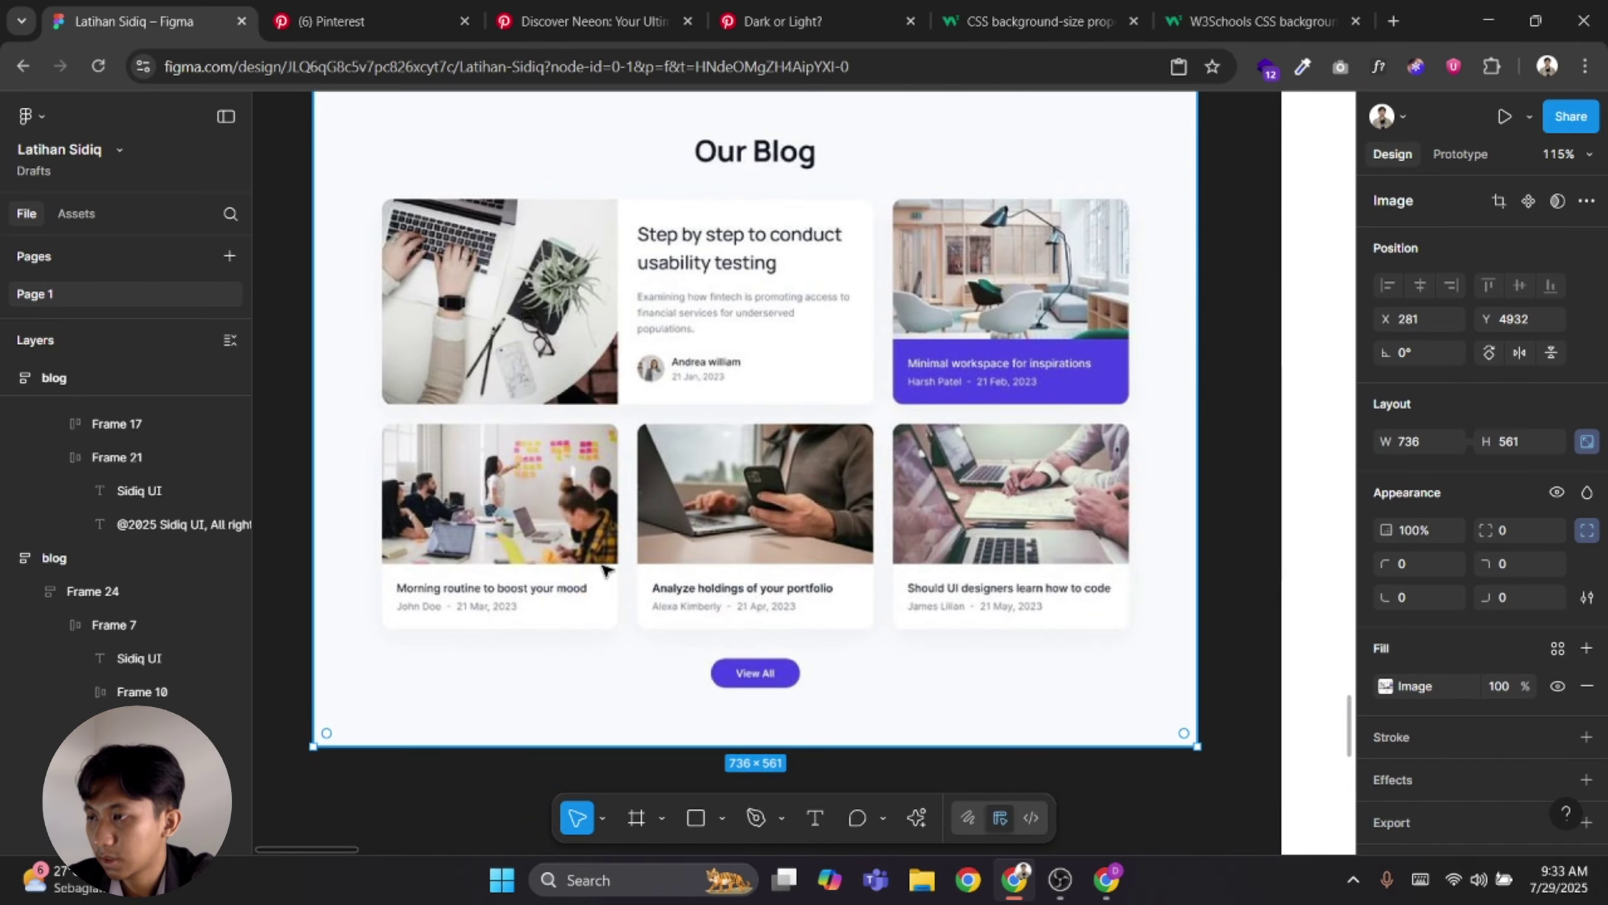
Set the two bottom corner radii of all nine card images in the duplicated blog page's grid to 0
{"action": "left_click_drag", "start_coordinate": [846, 483], "coordinate": [330, 562]}
{"action": "scroll", "coordinate": [341, 551], "scroll_direction": "down", "scroll_amount": 3}
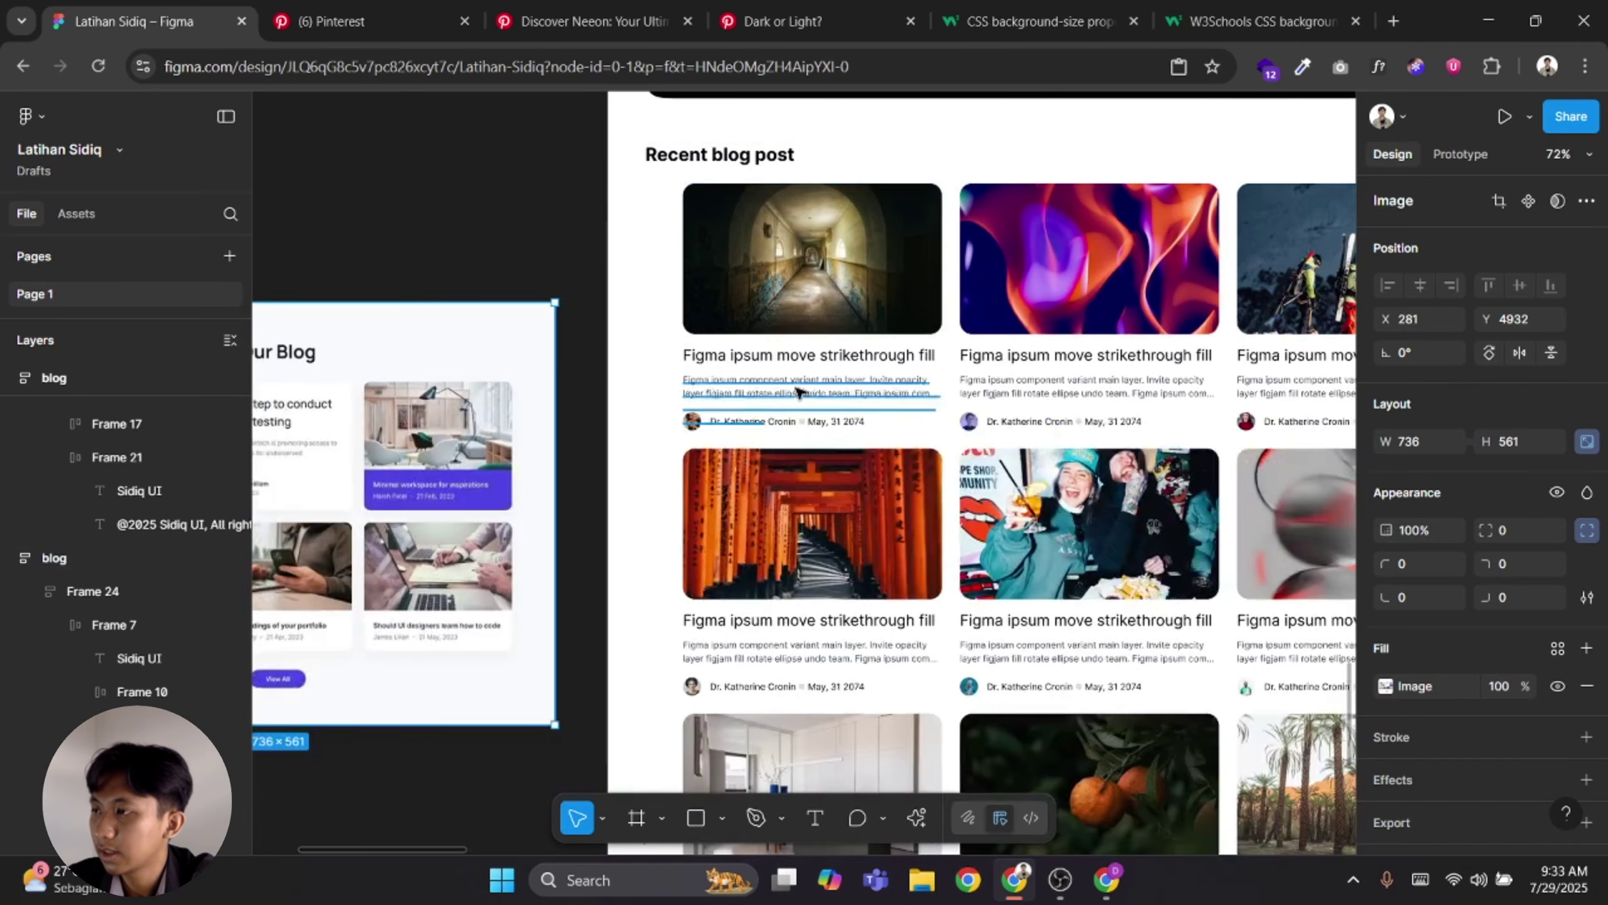
{"action": "double_click", "coordinate": [885, 292]}
{"action": "left_click", "coordinate": [889, 294]}
{"action": "left_click", "coordinate": [889, 291]}
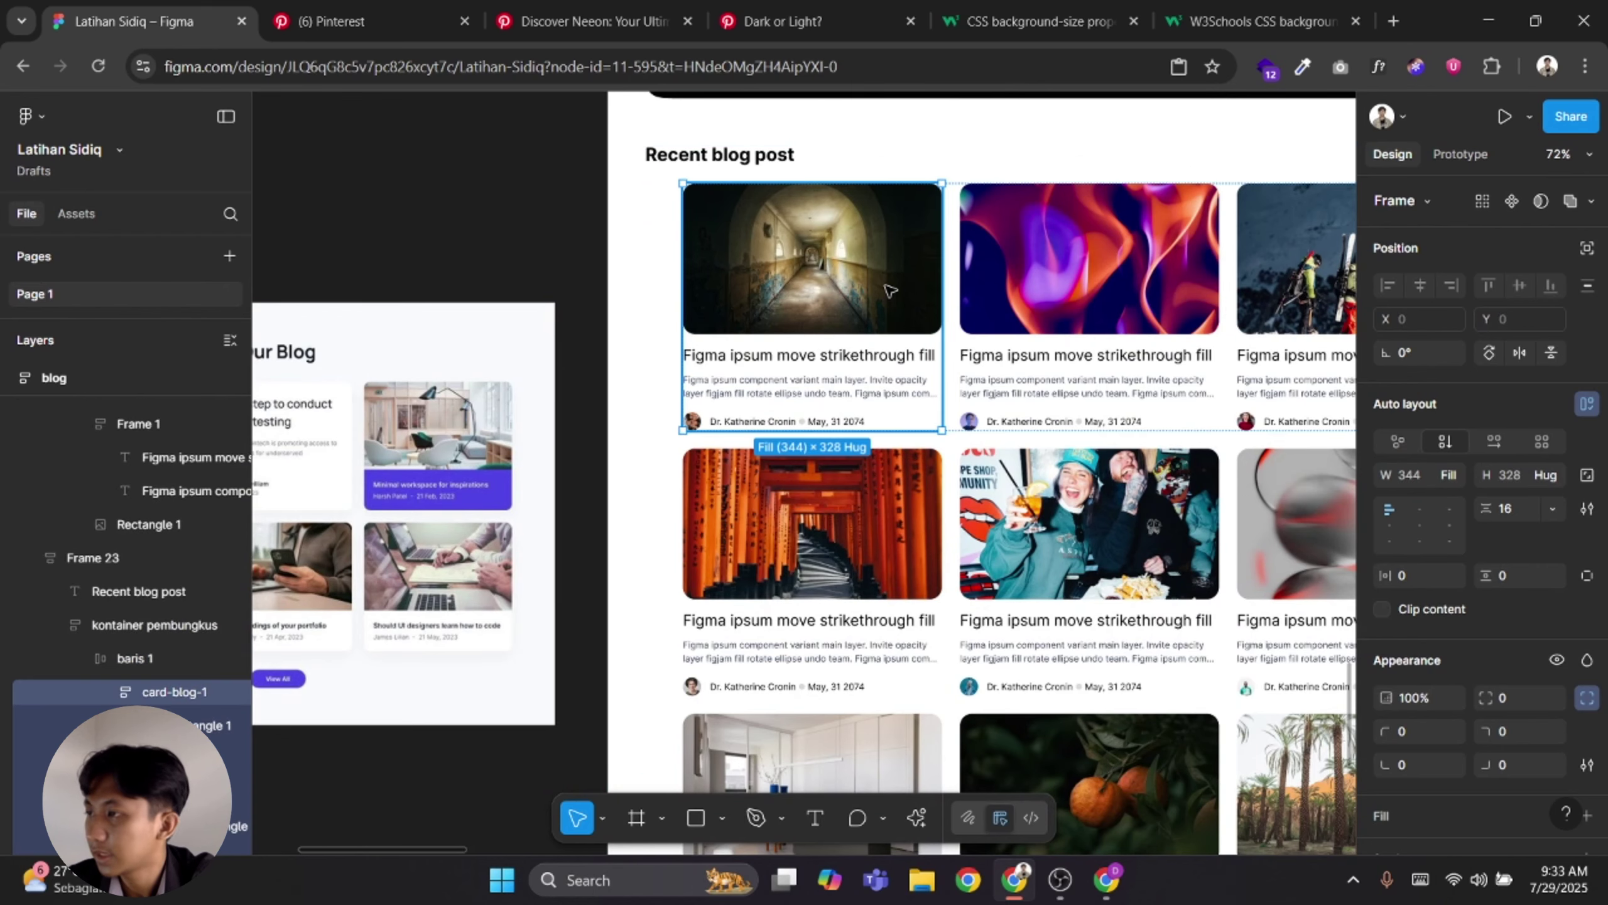
{"action": "left_click", "coordinate": [890, 290]}
{"action": "scroll", "coordinate": [890, 290], "scroll_direction": "right", "scroll_amount": 4}
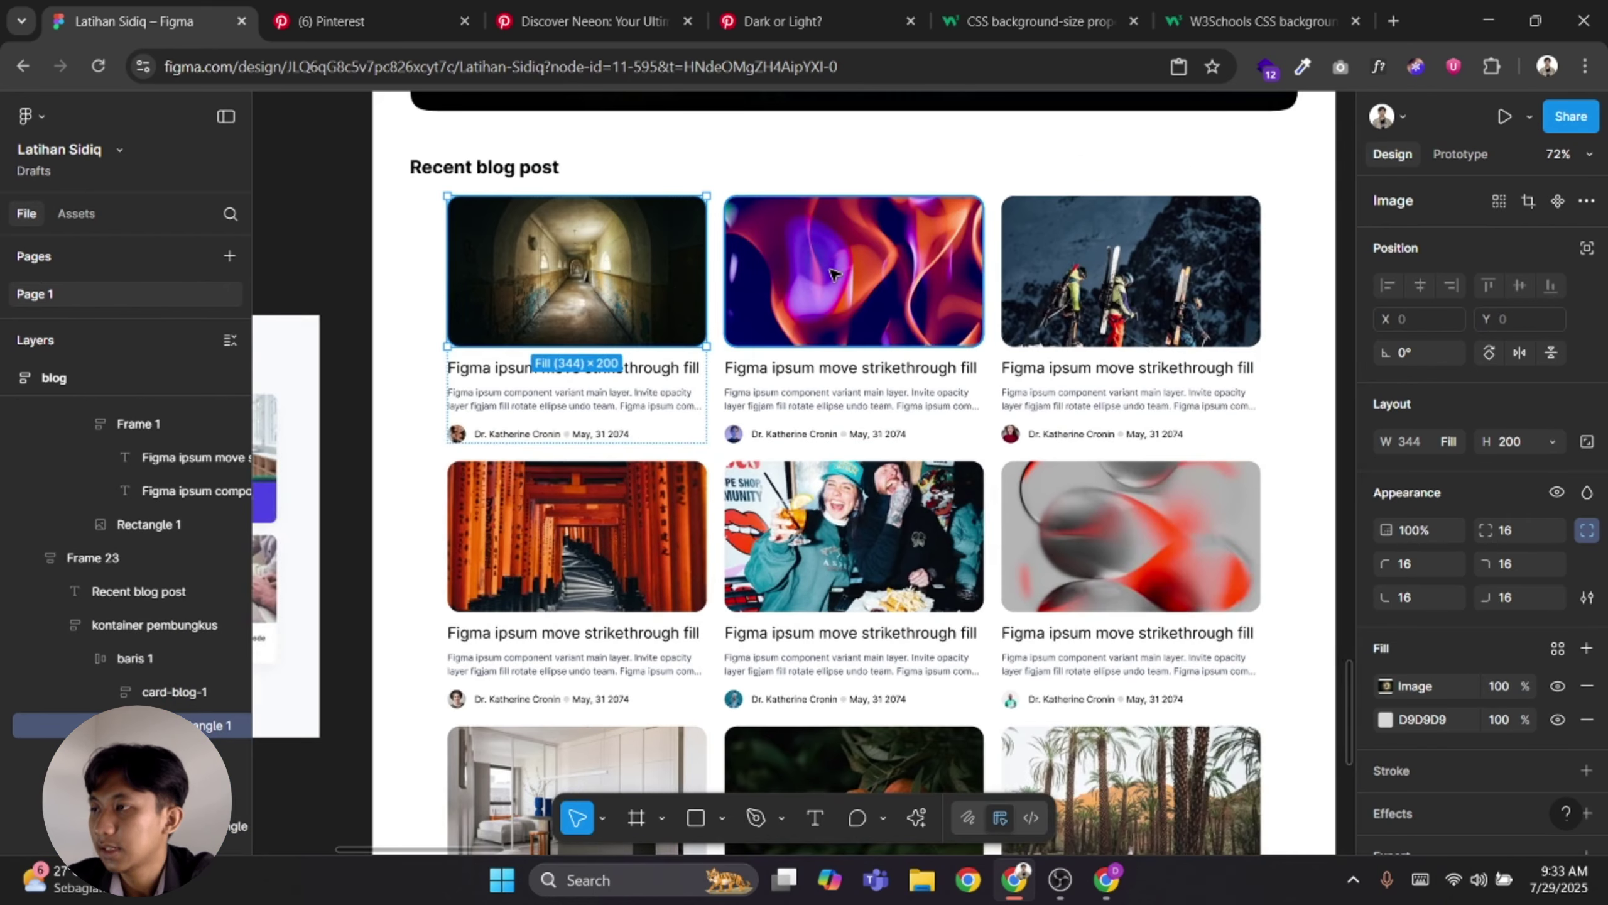
{"action": "left_click", "coordinate": [829, 273], "text": "shift"}
{"action": "left_click", "coordinate": [672, 507], "text": "shift"}
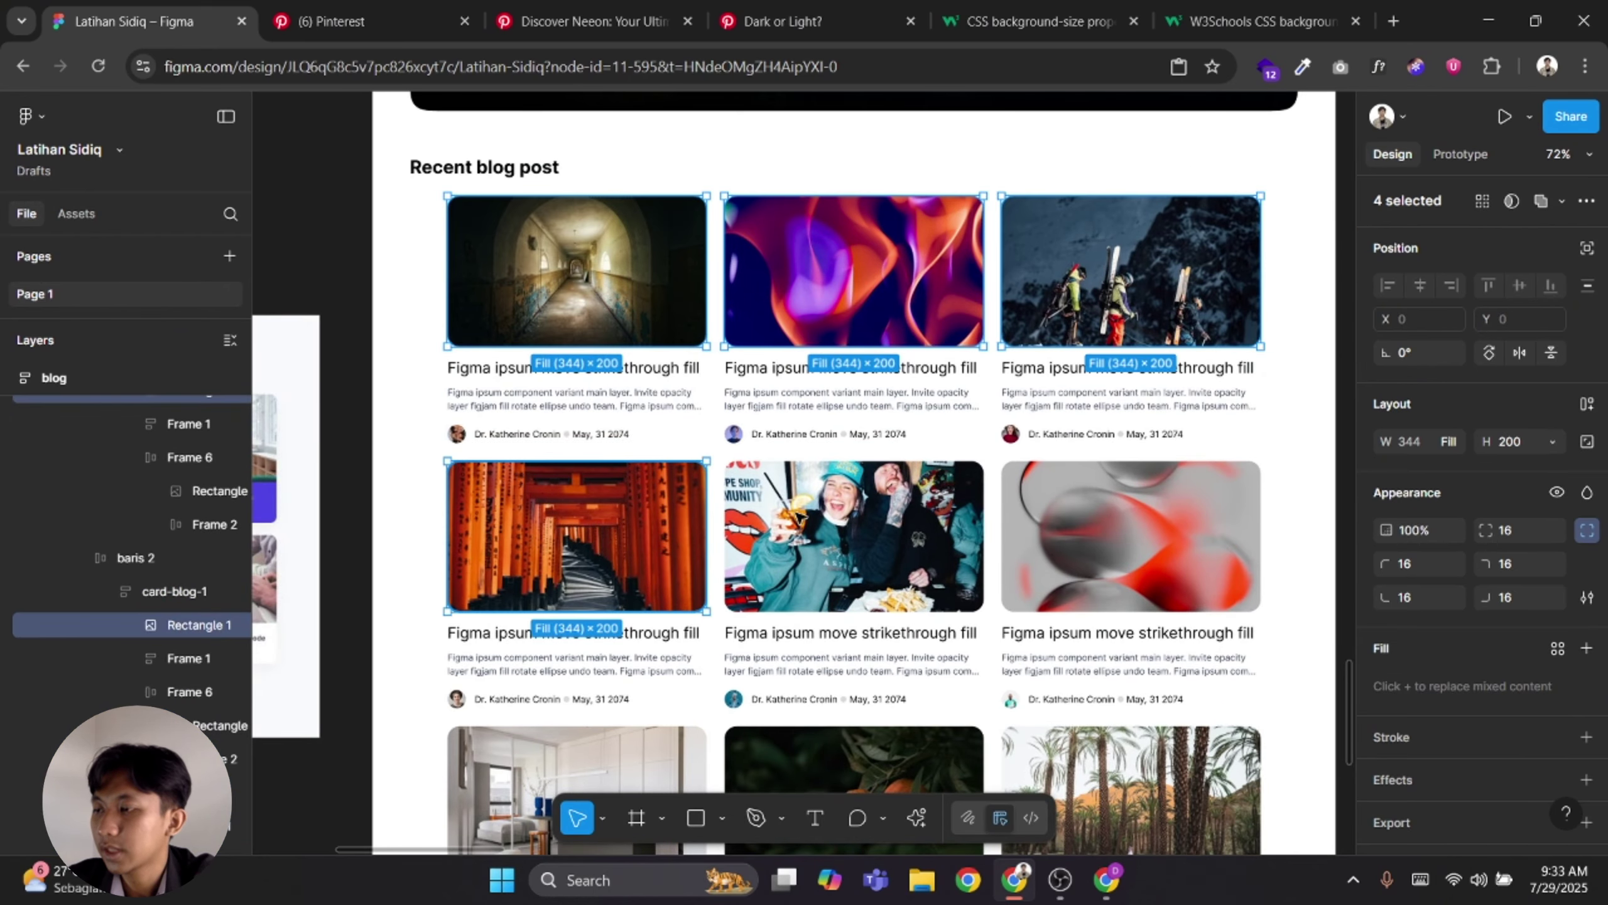
{"action": "left_click", "coordinate": [1083, 510], "text": "shift"}
{"action": "scroll", "coordinate": [1082, 510], "scroll_direction": "down", "scroll_amount": 5}
{"action": "scroll", "coordinate": [1083, 510], "scroll_direction": "left", "scroll_amount": 2}
{"action": "left_click", "coordinate": [672, 487], "text": "shift"}
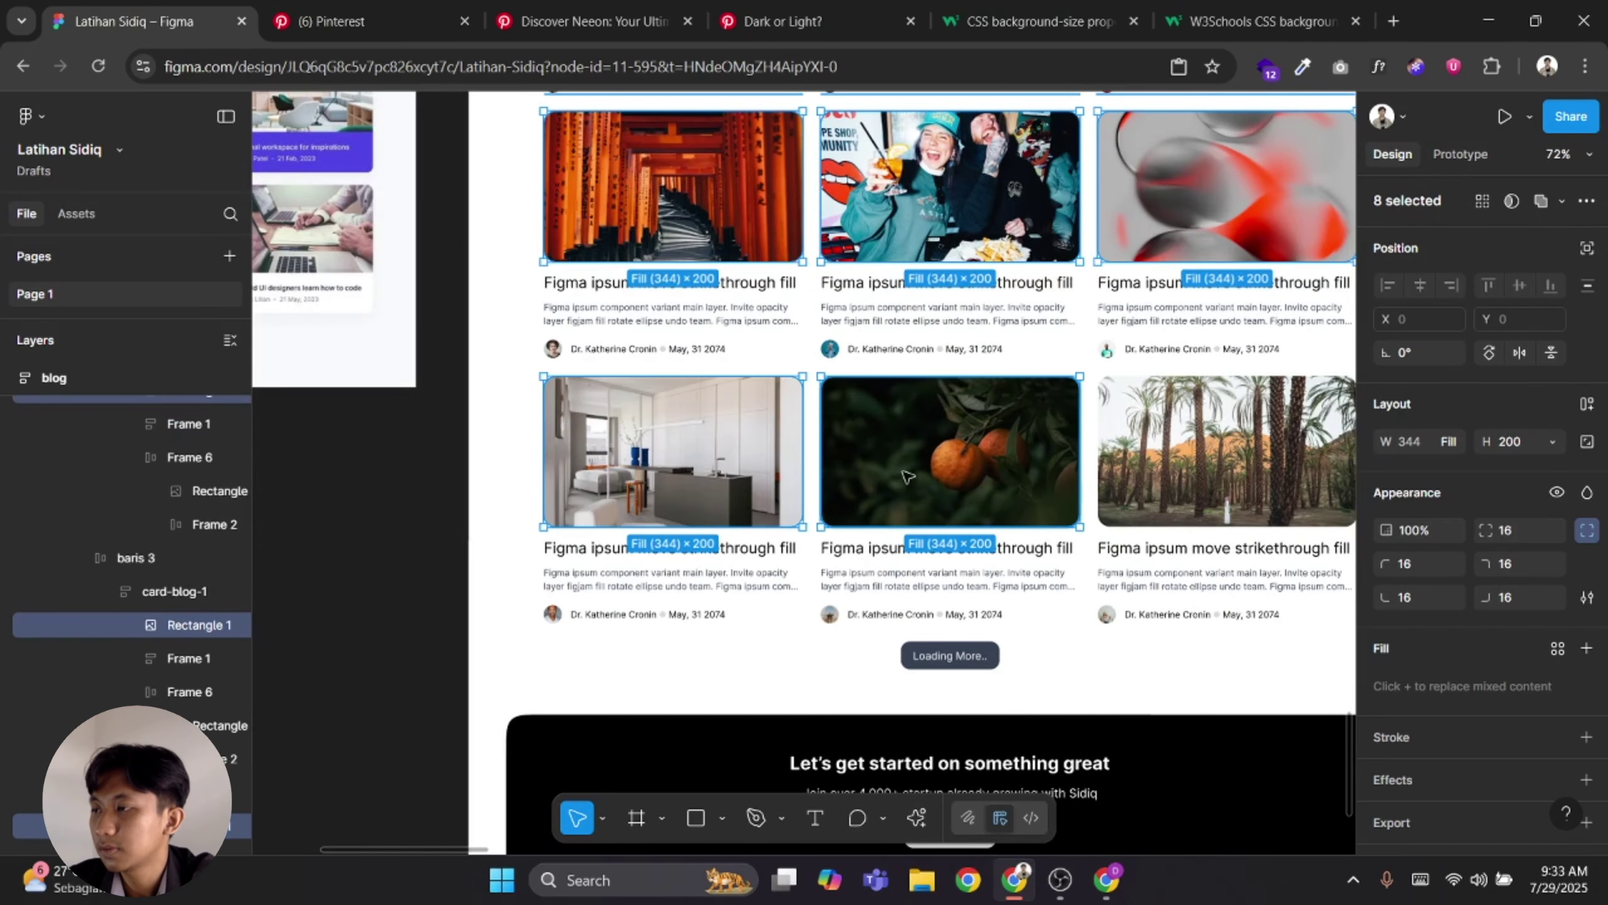
{"action": "left_click", "coordinate": [1173, 436], "text": "shift"}
{"action": "scroll", "coordinate": [1172, 436], "scroll_direction": "right", "scroll_amount": 3}
{"action": "scroll", "coordinate": [1173, 436], "scroll_direction": "up", "scroll_amount": 1}
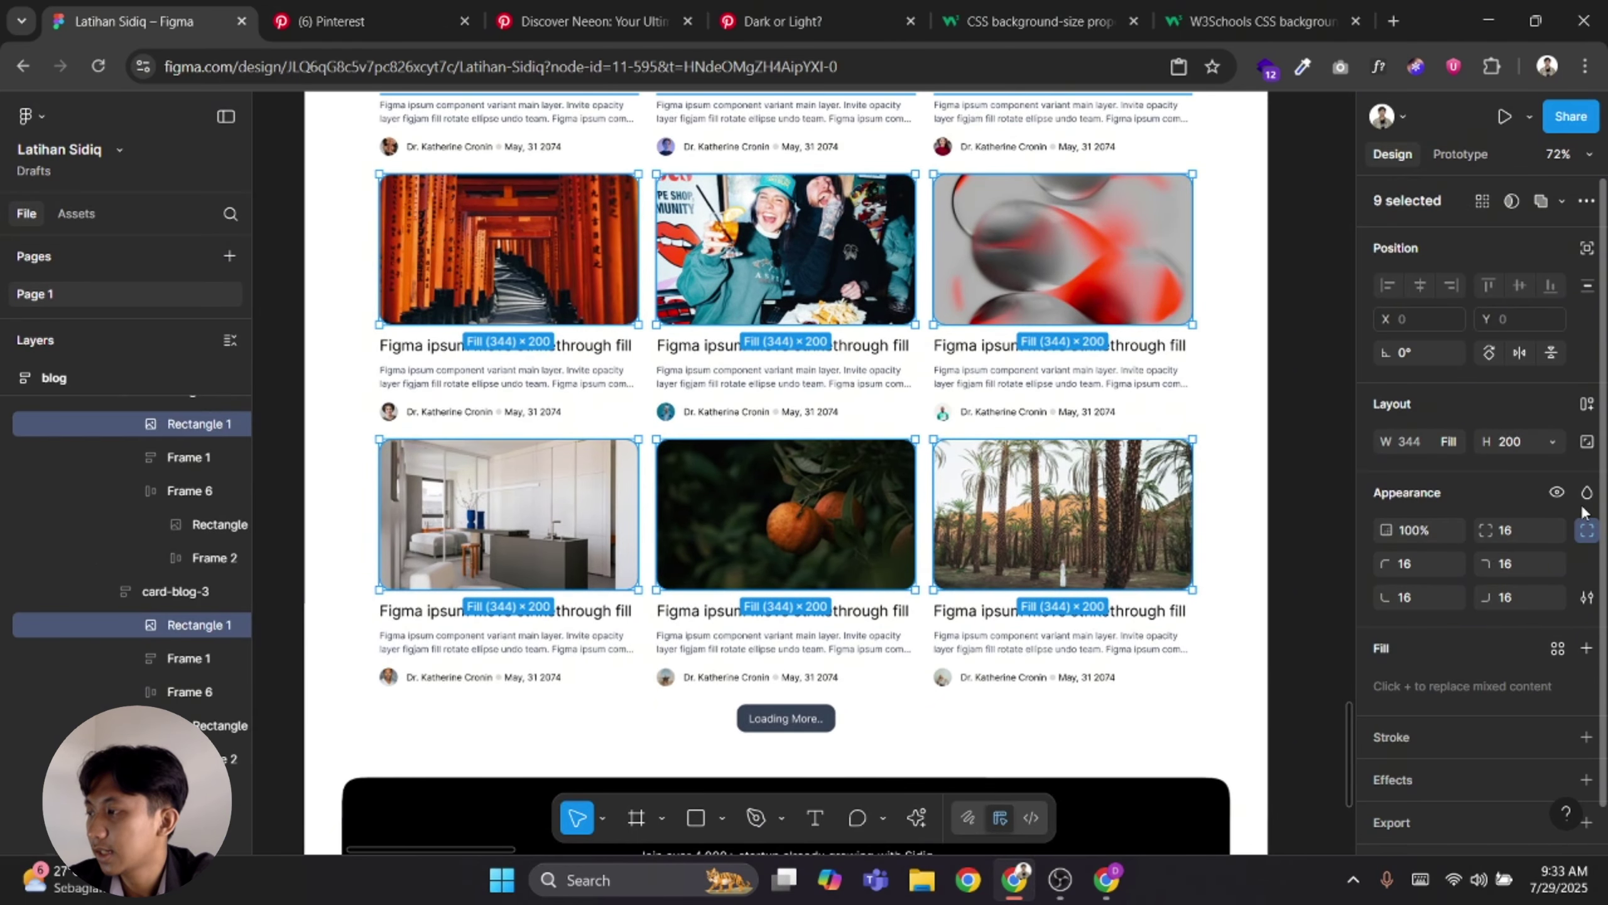
{"action": "left_click", "coordinate": [1586, 530]}
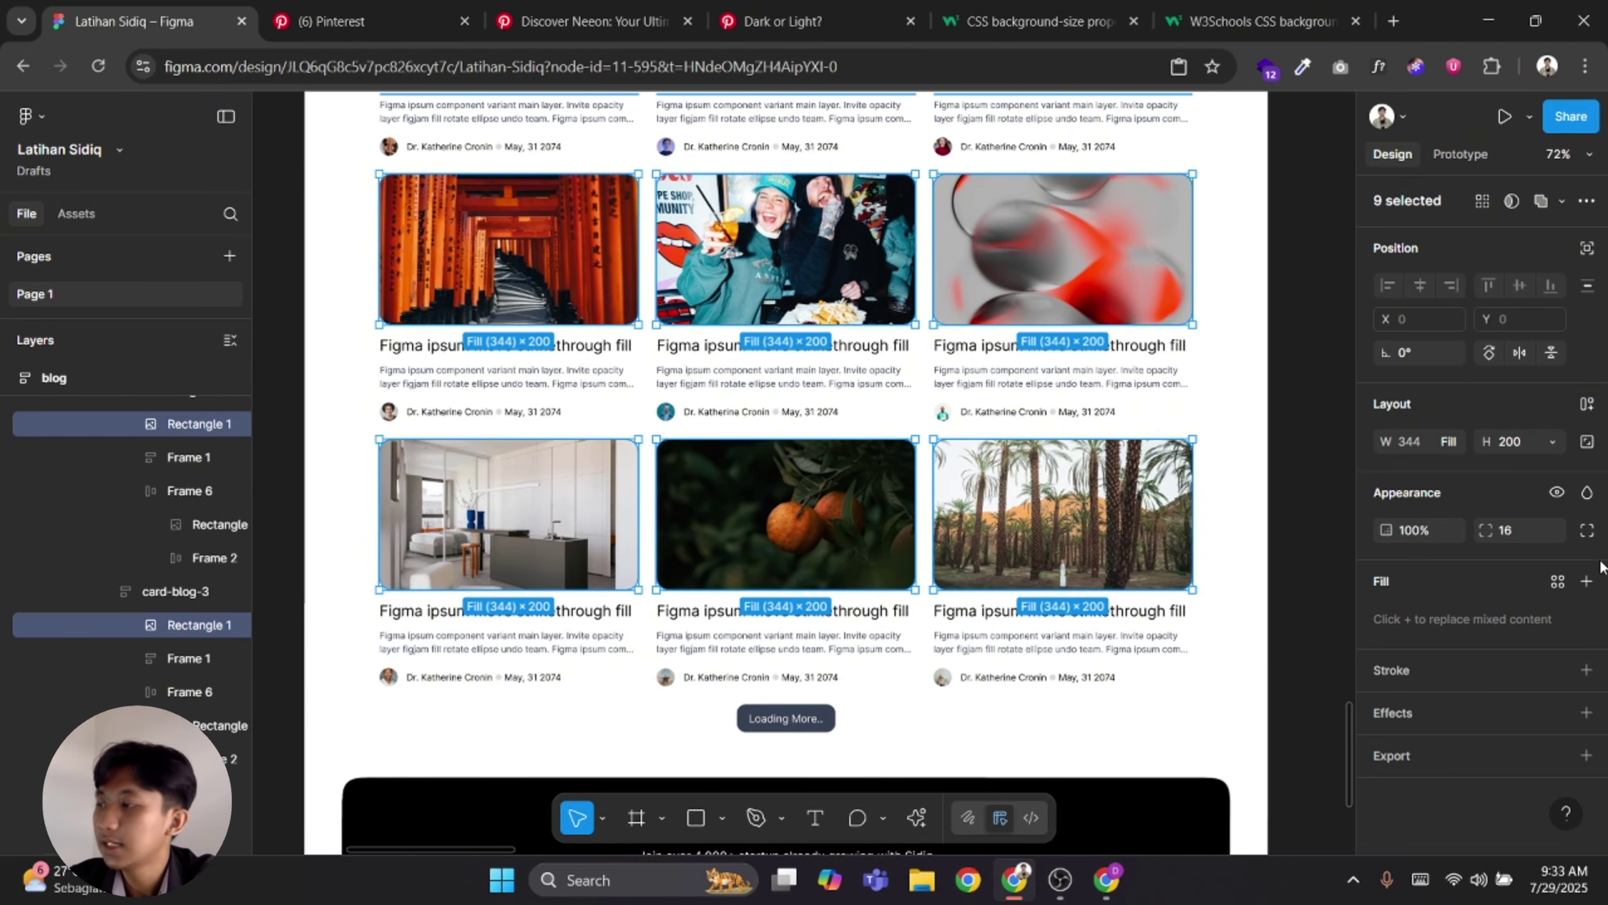
{"action": "left_click", "coordinate": [1586, 531]}
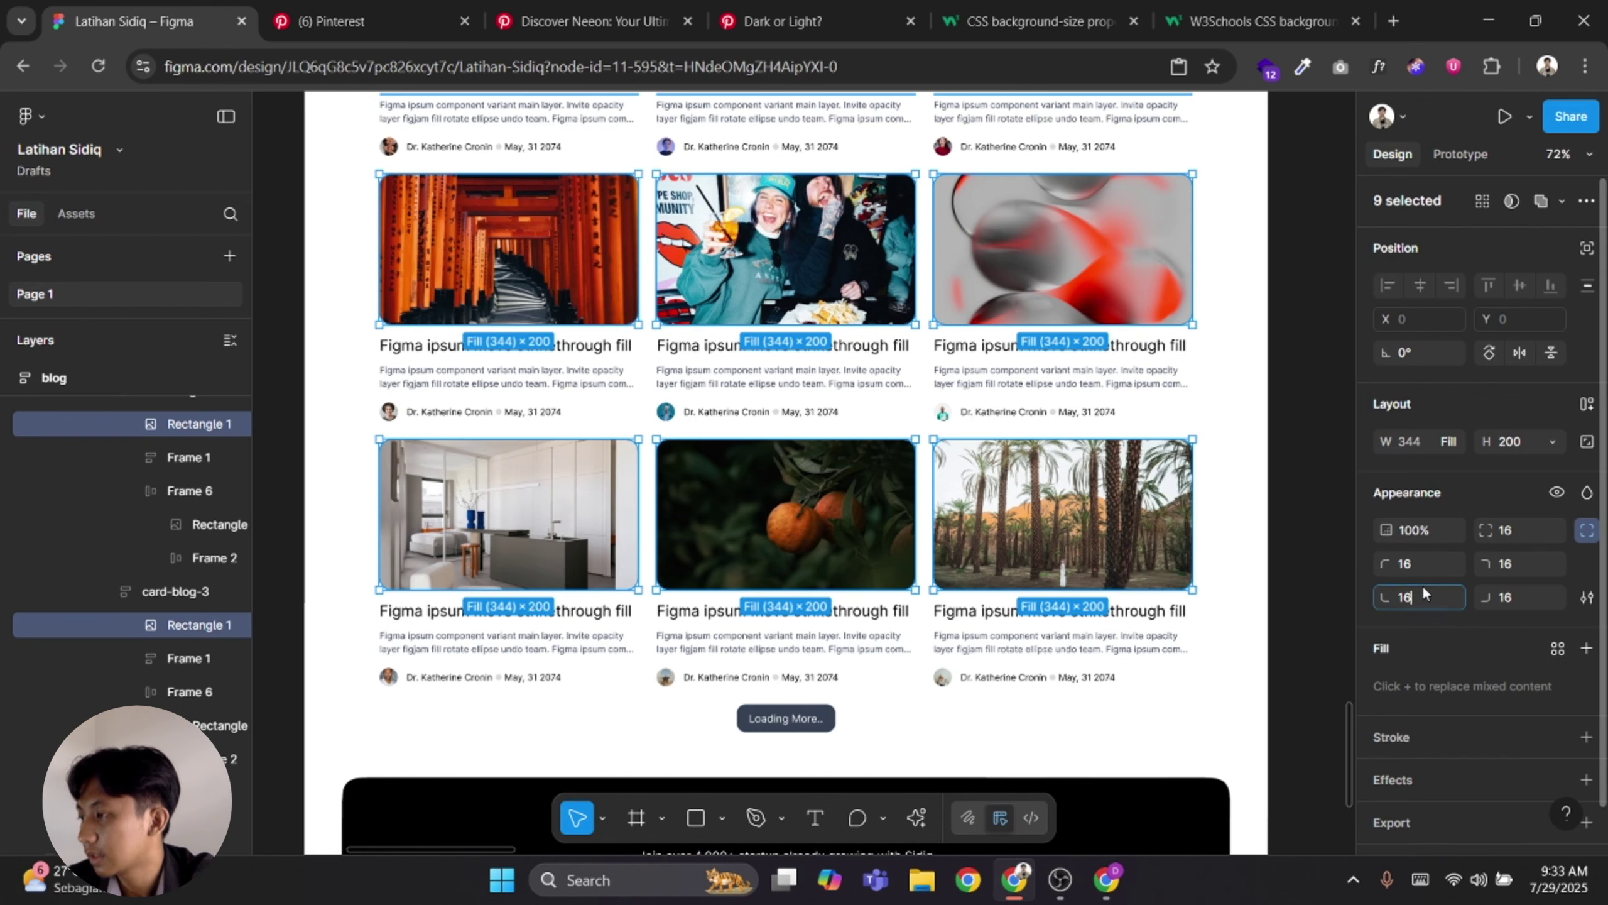
{"action": "key", "text": "Return"}
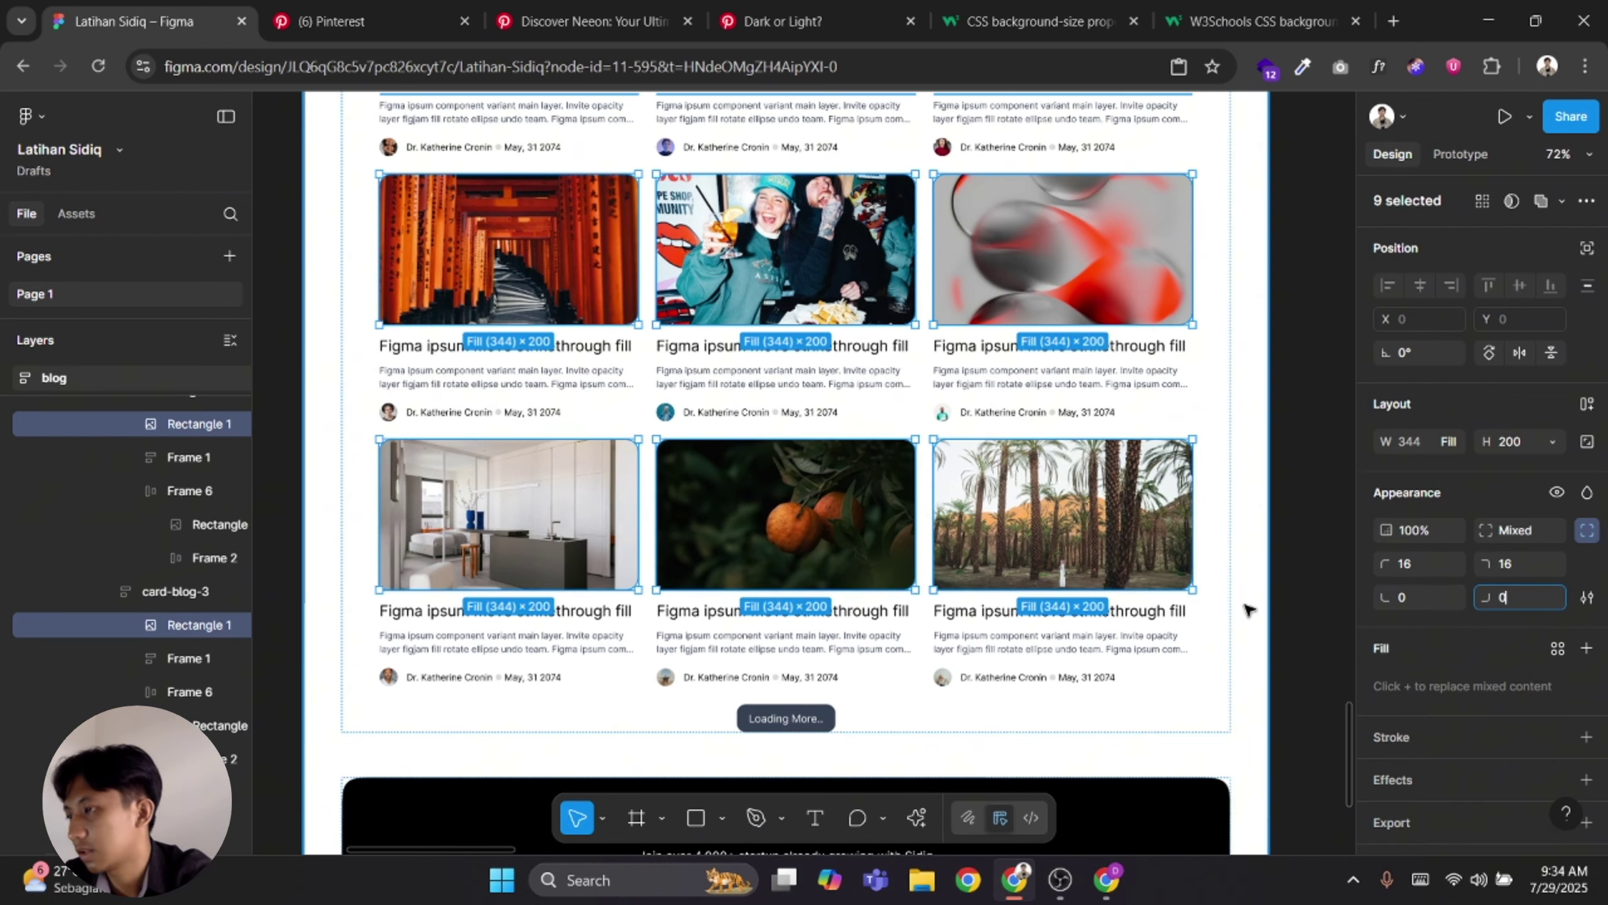
{"action": "left_click", "coordinate": [1249, 606]}
Delete the large underwater hero banner from the duplicated light blog page
{"action": "left_click_drag", "start_coordinate": [865, 601], "coordinate": [987, 688]}
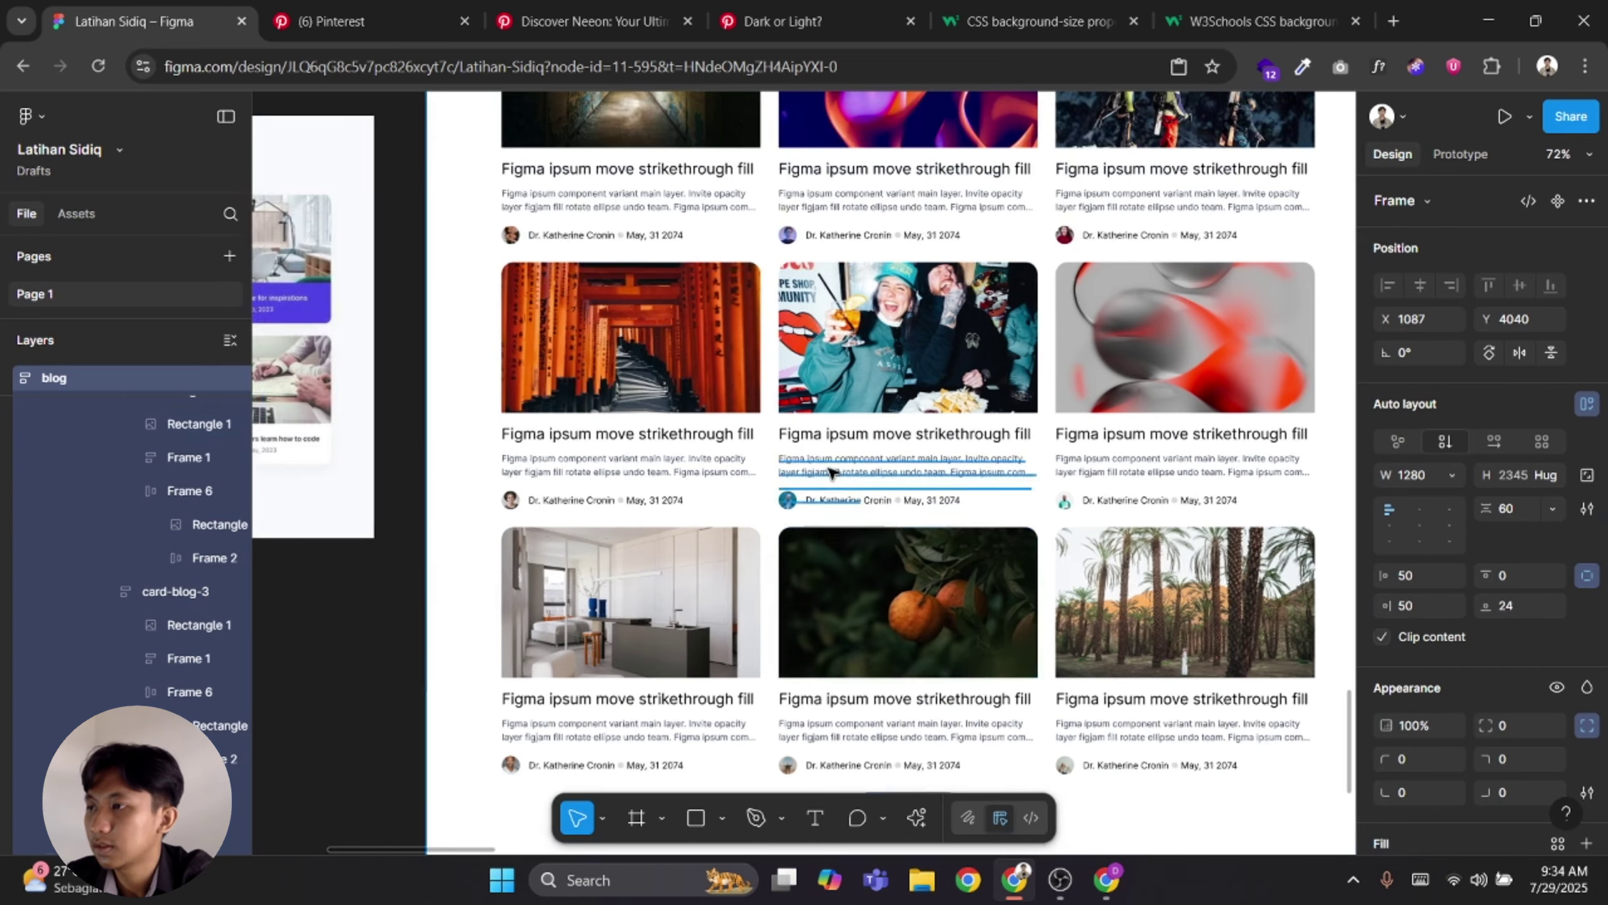
{"action": "scroll", "coordinate": [830, 470], "scroll_direction": "down", "scroll_amount": 1}
{"action": "left_click_drag", "start_coordinate": [869, 451], "coordinate": [1324, 440]}
{"action": "scroll", "coordinate": [740, 411], "scroll_direction": "up", "scroll_amount": 2}
{"action": "left_click_drag", "start_coordinate": [1001, 438], "coordinate": [714, 640]}
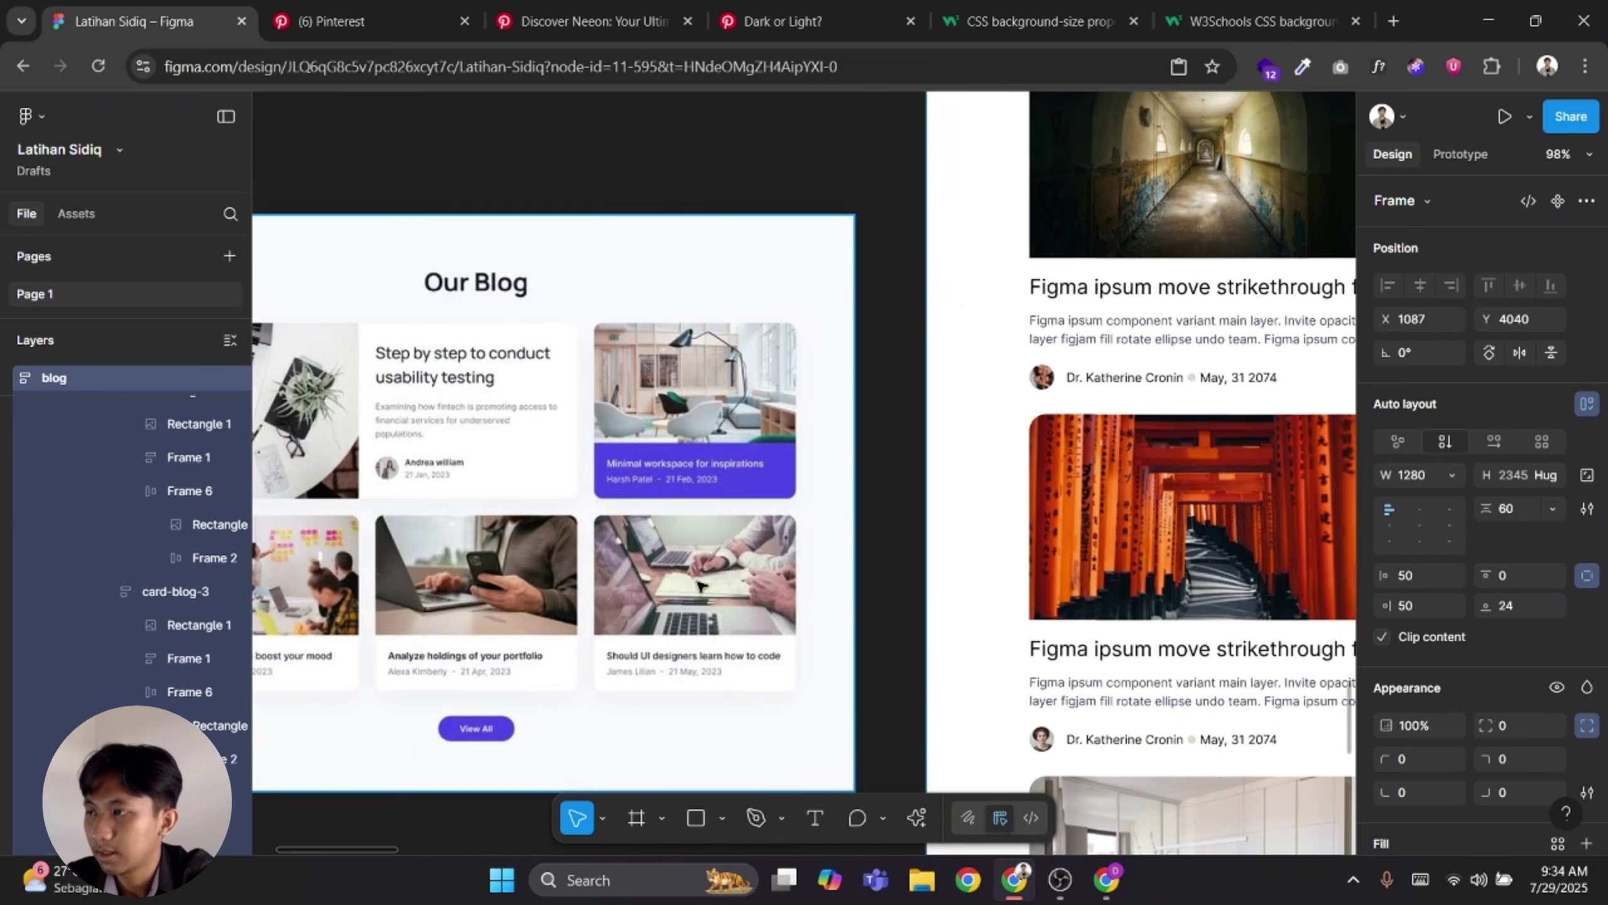
{"action": "left_click_drag", "start_coordinate": [646, 528], "coordinate": [746, 546]}
{"action": "left_click_drag", "start_coordinate": [858, 481], "coordinate": [636, 510]}
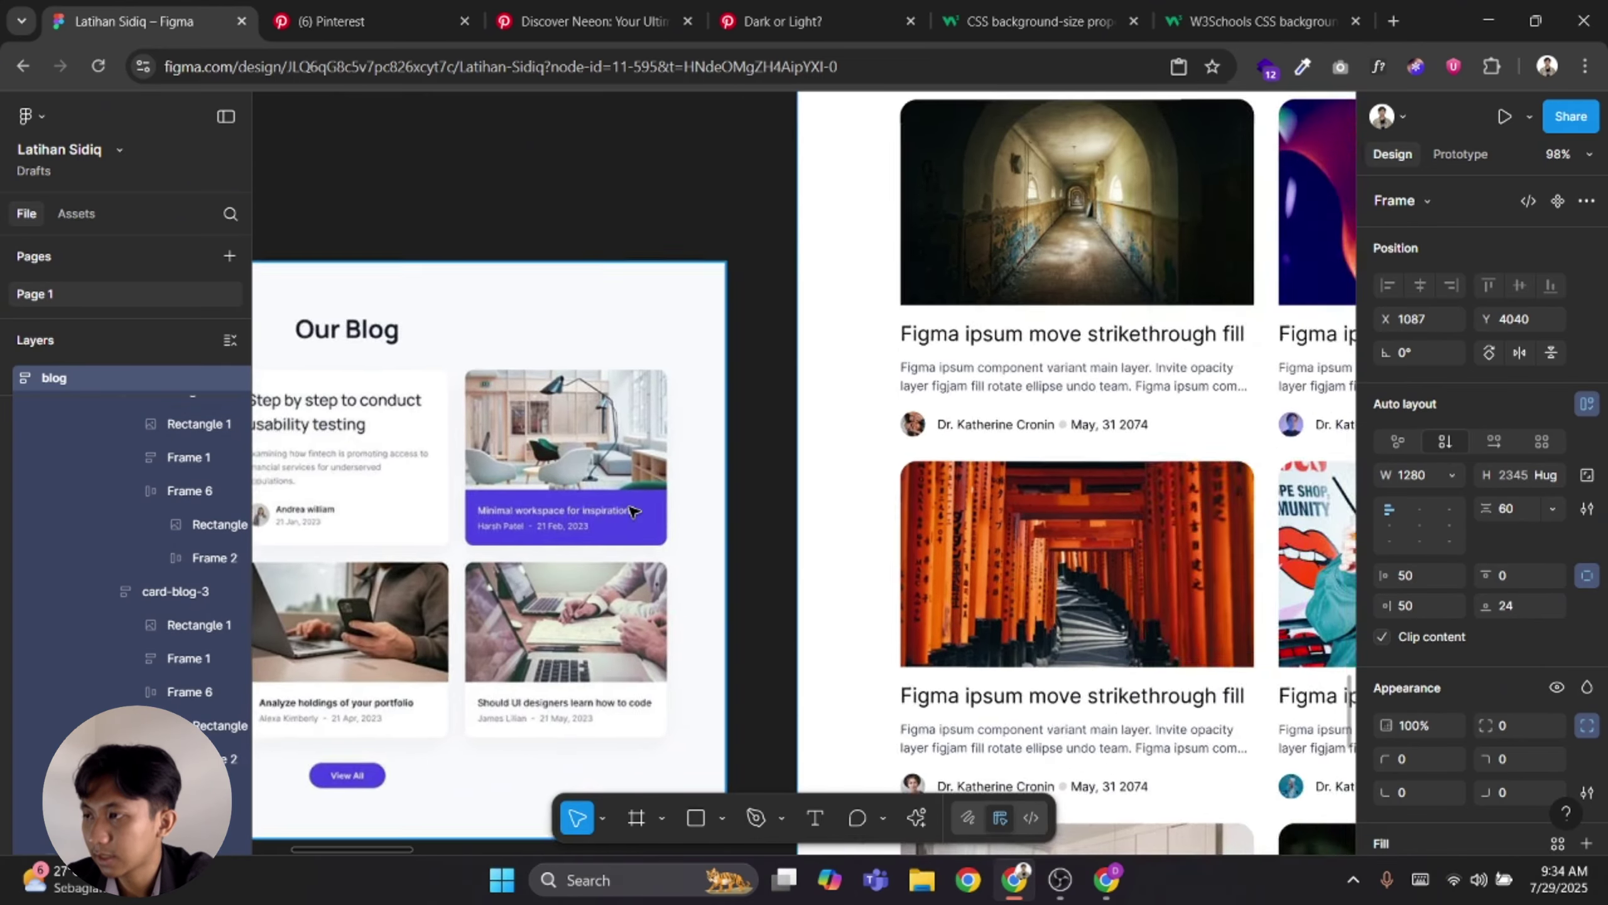
{"action": "scroll", "coordinate": [636, 510], "scroll_direction": "down", "scroll_amount": 1}
{"action": "left_click_drag", "start_coordinate": [890, 459], "coordinate": [587, 760]}
{"action": "scroll", "coordinate": [588, 761], "scroll_direction": "down", "scroll_amount": 1}
{"action": "left_click", "coordinate": [851, 465]}
{"action": "left_click", "coordinate": [853, 466]}
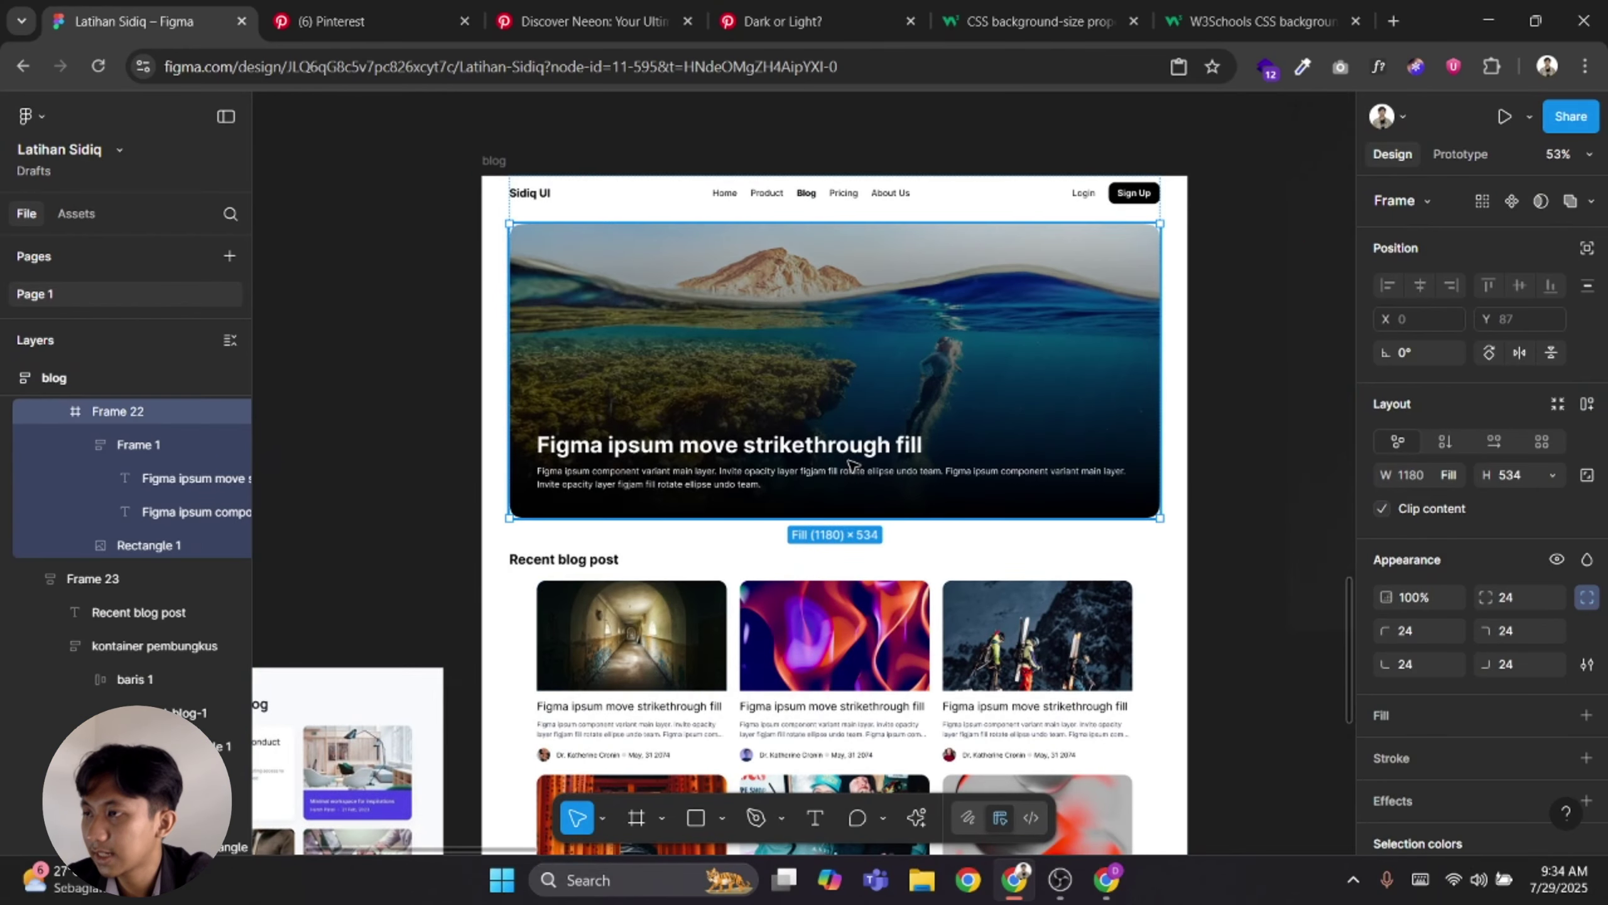
{"action": "key", "text": "Delete"}
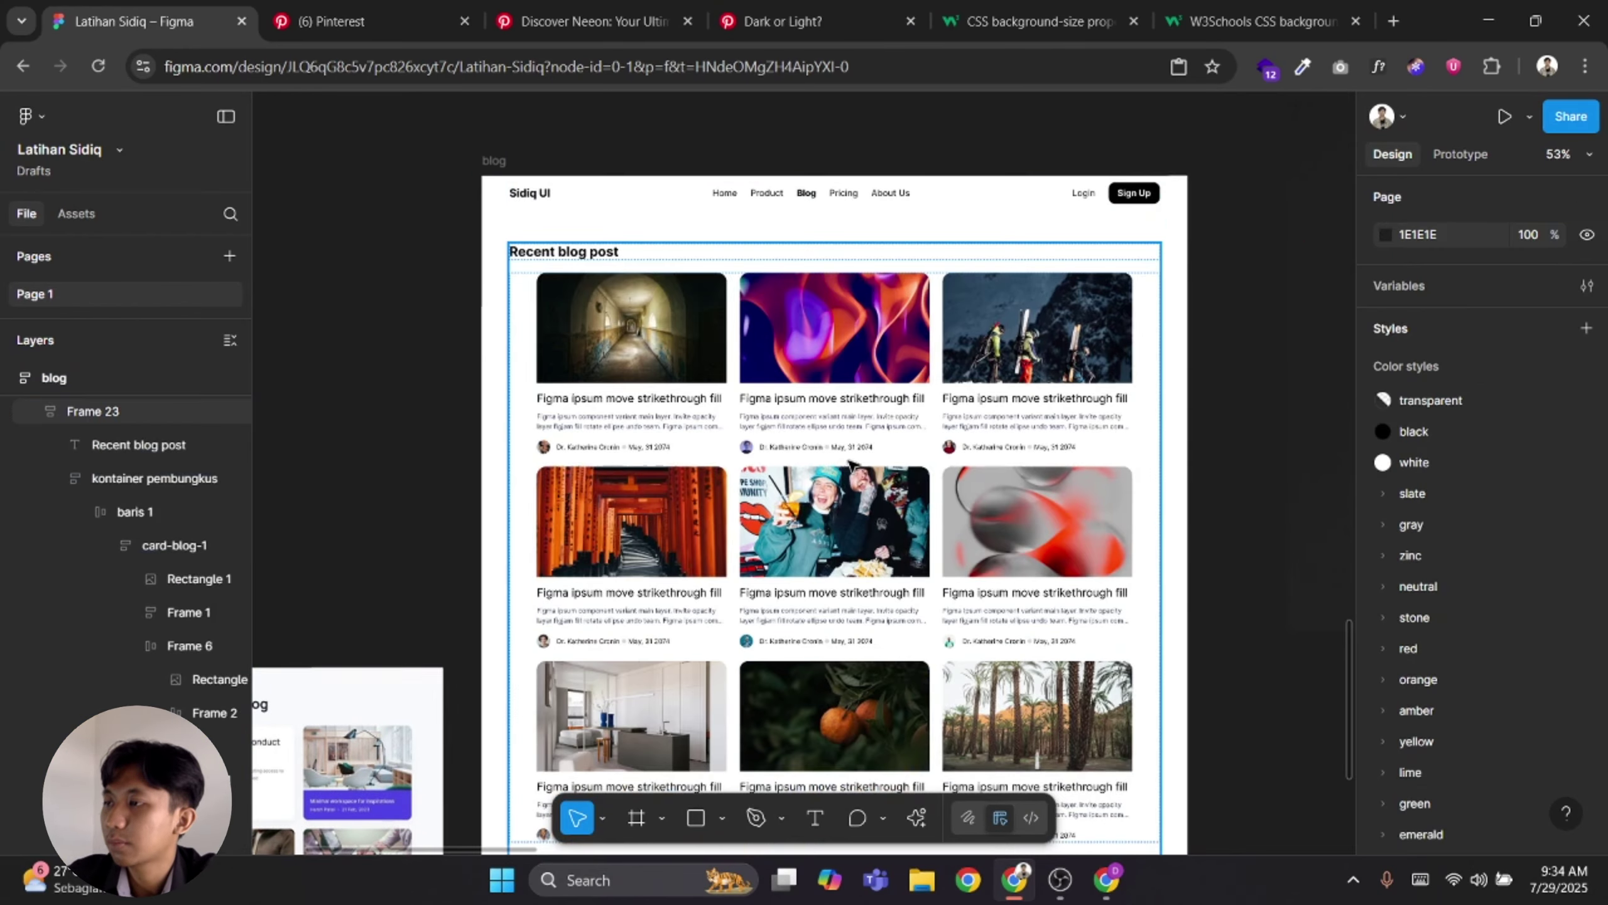
Ungroup the frame around the card grid and delete its "Recent blog post" heading
{"action": "left_click", "coordinate": [598, 259]}
{"action": "key", "text": "ctrl+shift+g"}
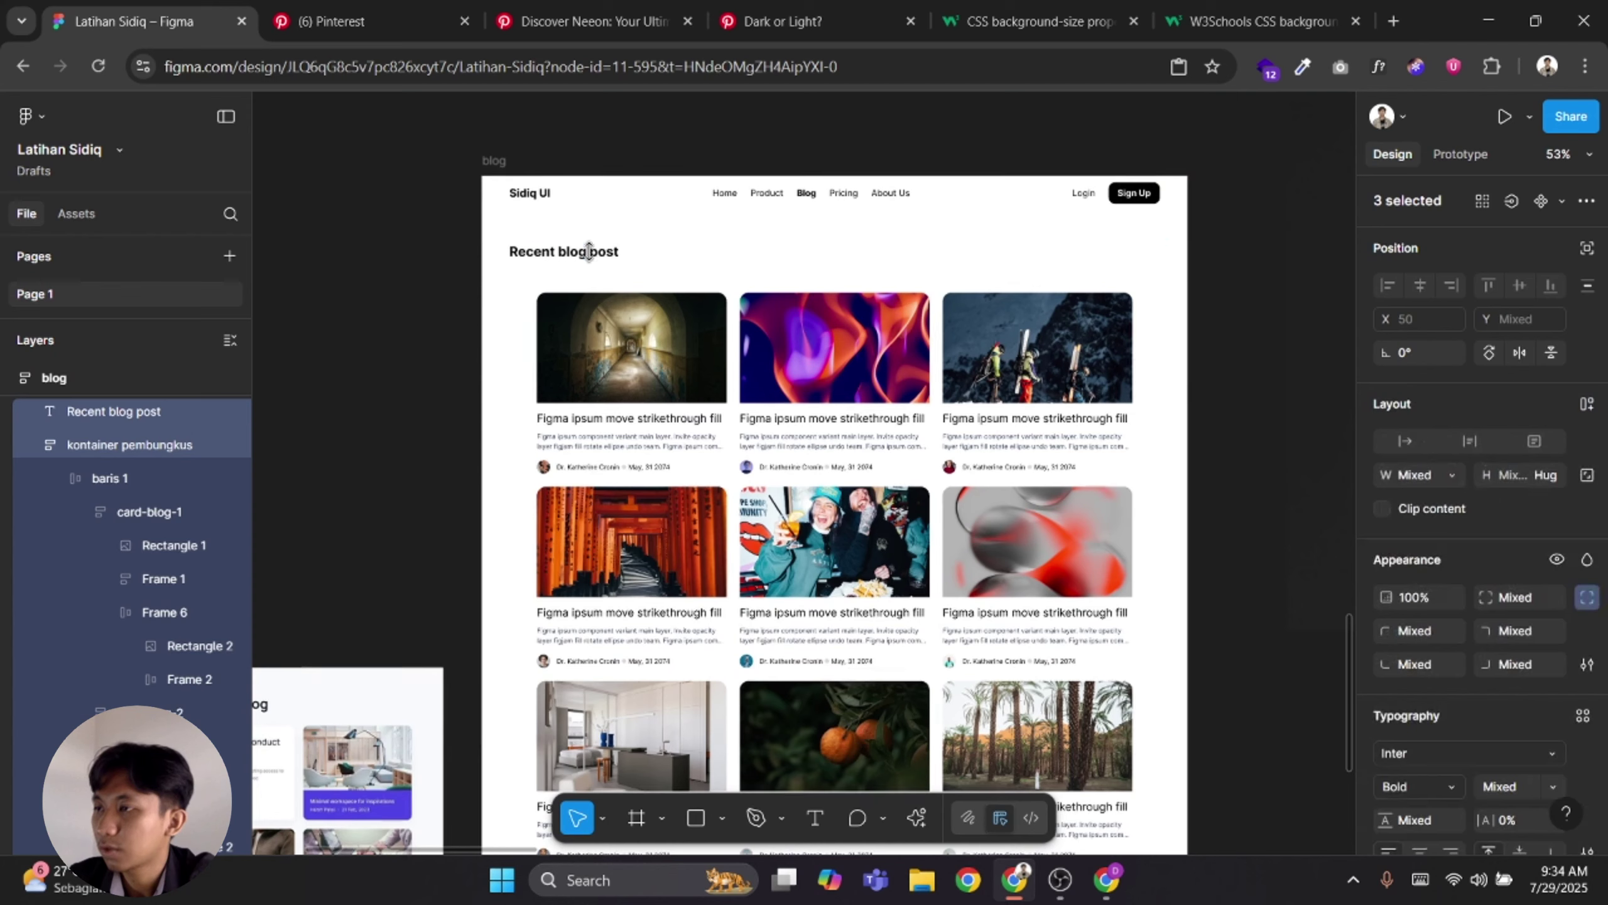
{"action": "left_click", "coordinate": [566, 261]}
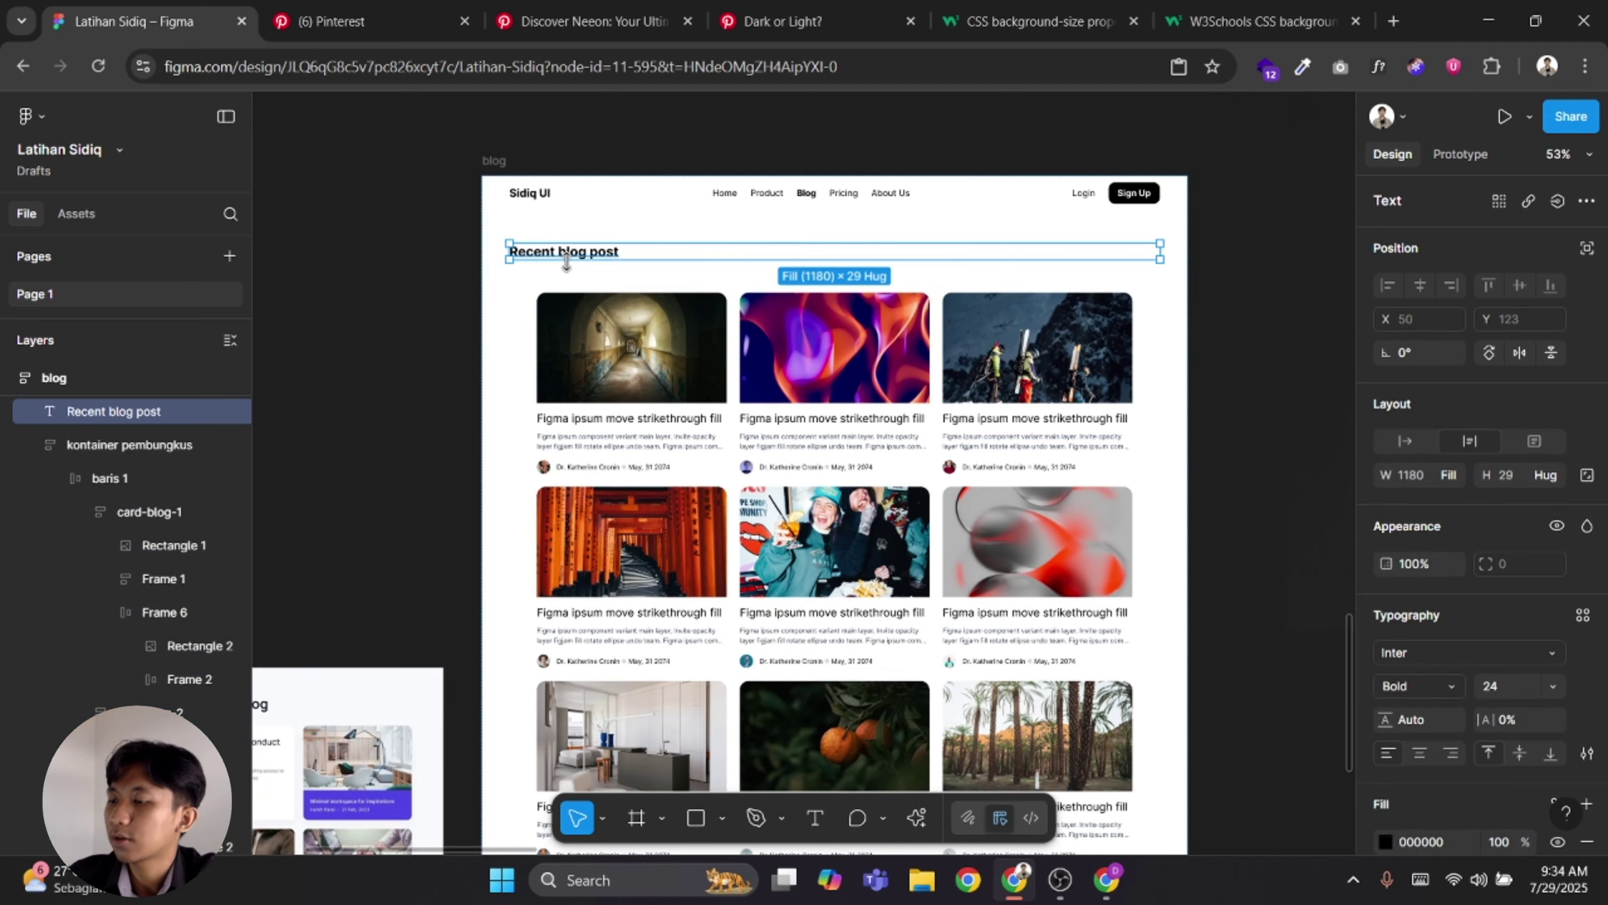
{"action": "key", "text": "Delete"}
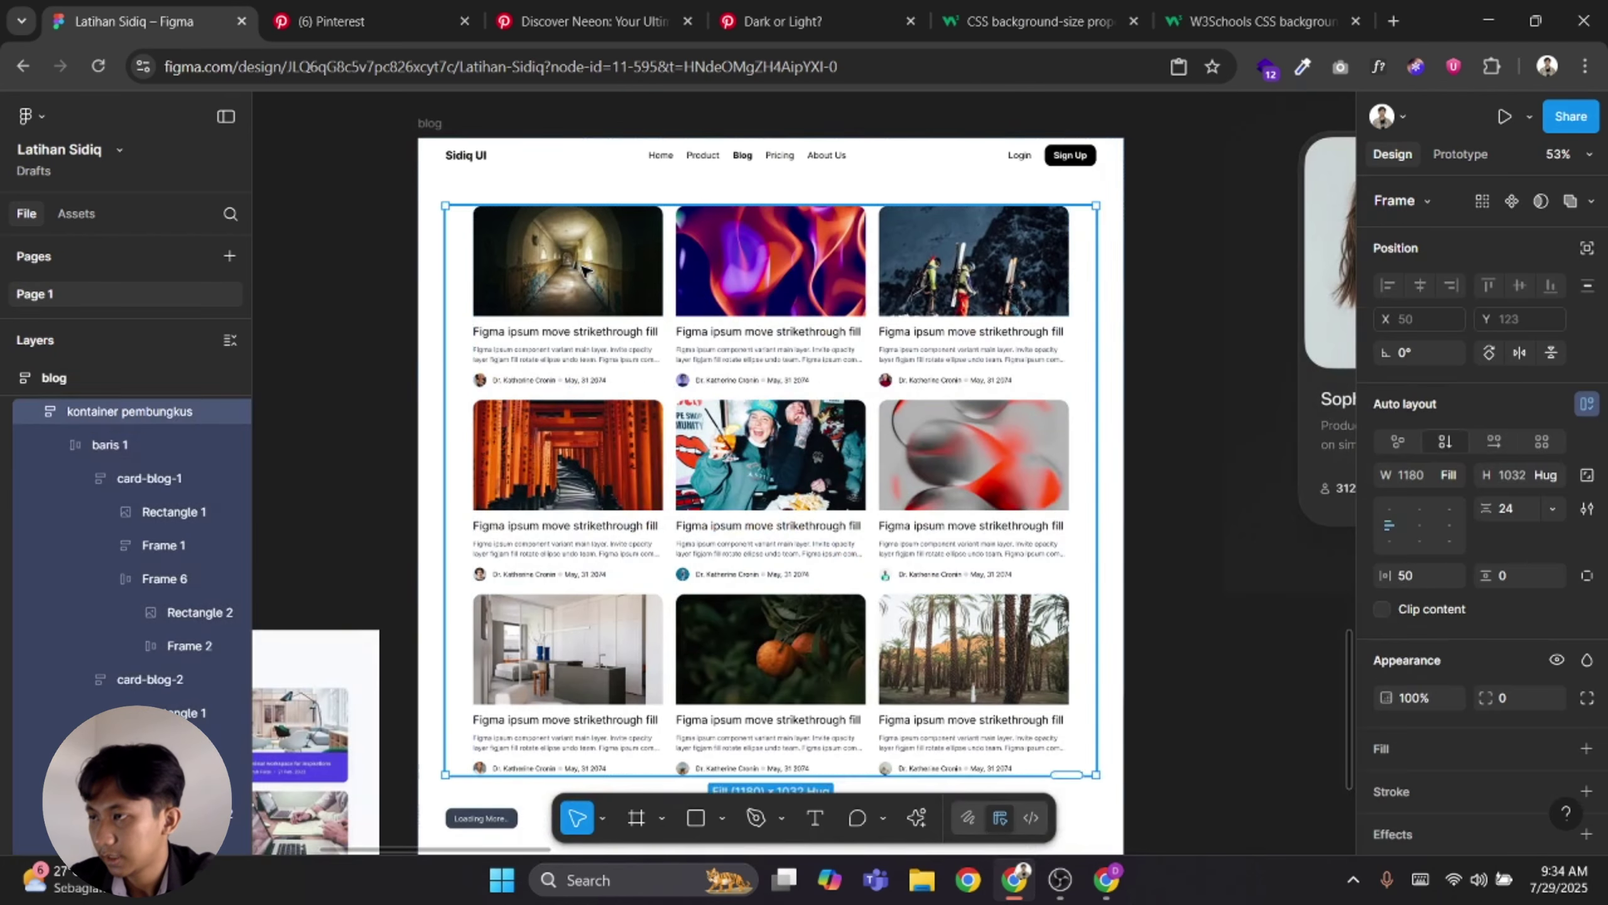
Wrap the title and description block and the author row of the first row's second card in an auto layout frame
{"action": "double_click", "coordinate": [586, 272]}
{"action": "double_click", "coordinate": [586, 271]}
{"action": "left_click", "coordinate": [751, 342]}
{"action": "left_click_drag", "start_coordinate": [753, 344], "coordinate": [1099, 312]}
{"action": "scroll", "coordinate": [938, 317], "scroll_direction": "up", "scroll_amount": 3}
{"action": "double_click", "coordinate": [937, 317]}
{"action": "scroll", "coordinate": [1014, 349], "scroll_direction": "down", "scroll_amount": 2}
{"action": "scroll", "coordinate": [497, 619], "scroll_direction": "up", "scroll_amount": 1}
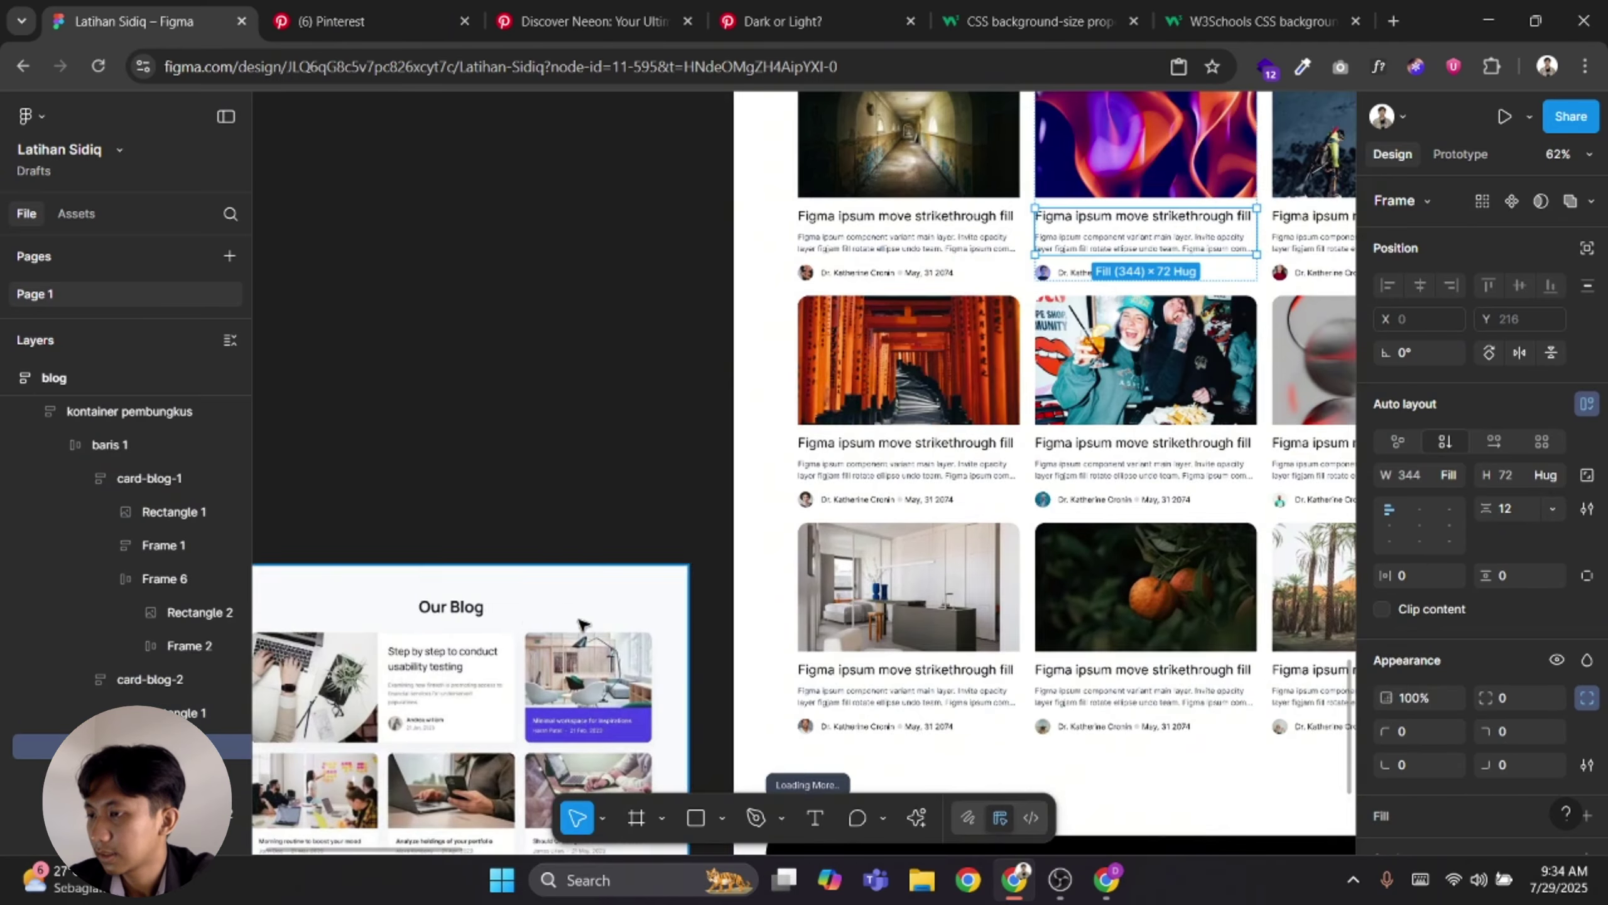
{"action": "scroll", "coordinate": [823, 507], "scroll_direction": "up", "scroll_amount": 4}
{"action": "left_click", "coordinate": [639, 382], "text": "shift"}
{"action": "key", "text": "shift+a"}
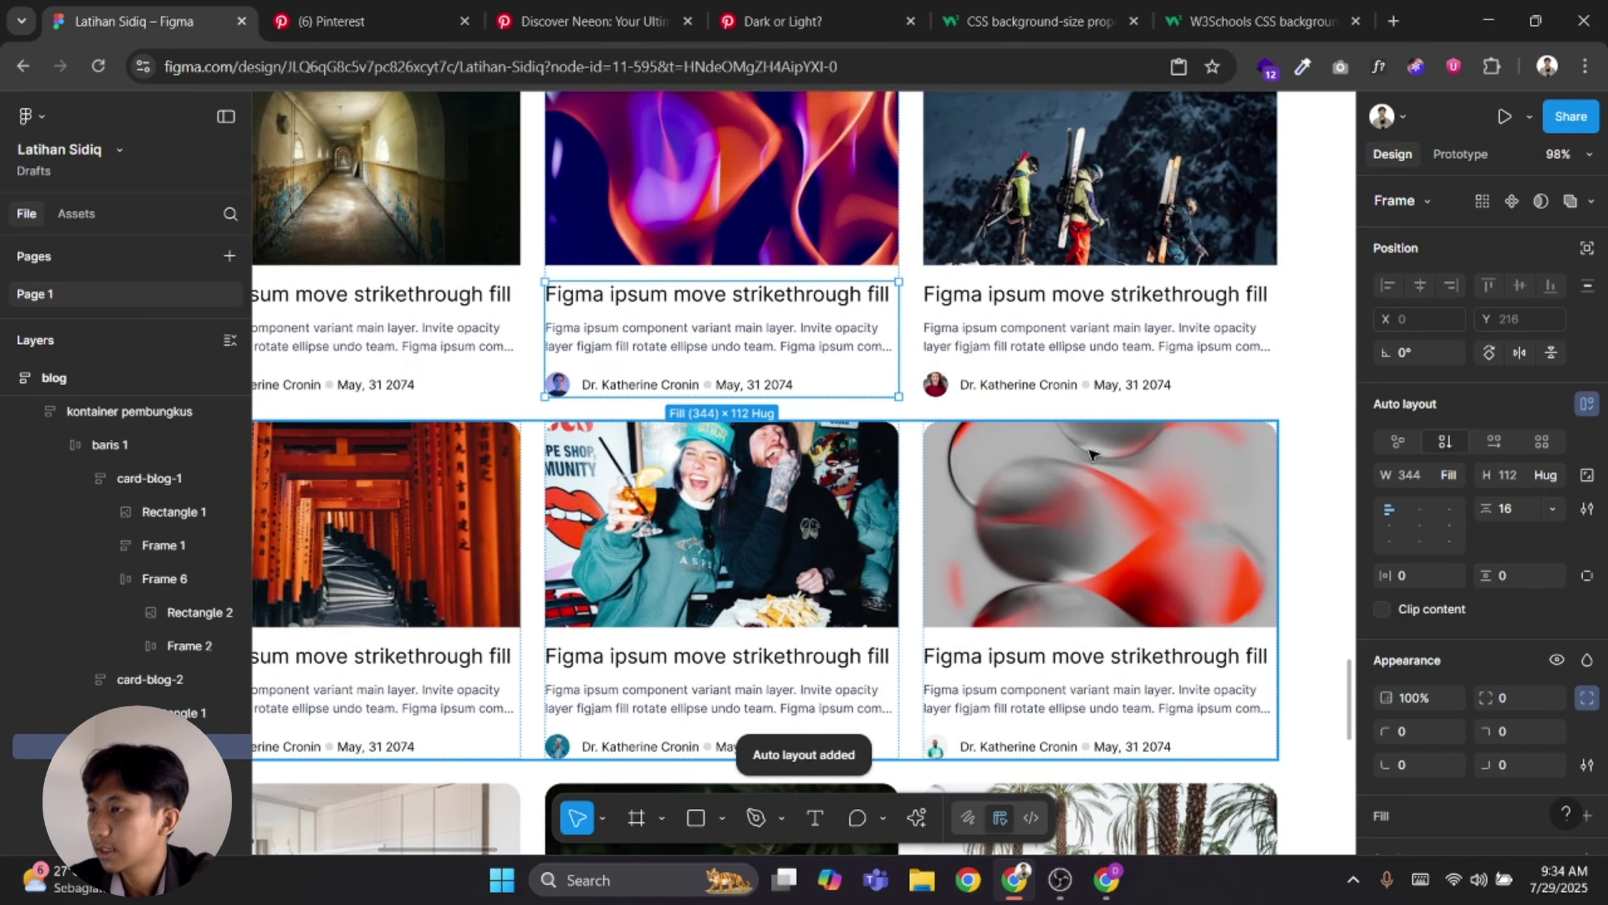
Set the new caption frame's padding to 12 on all sides
{"action": "left_click", "coordinate": [1408, 574]}
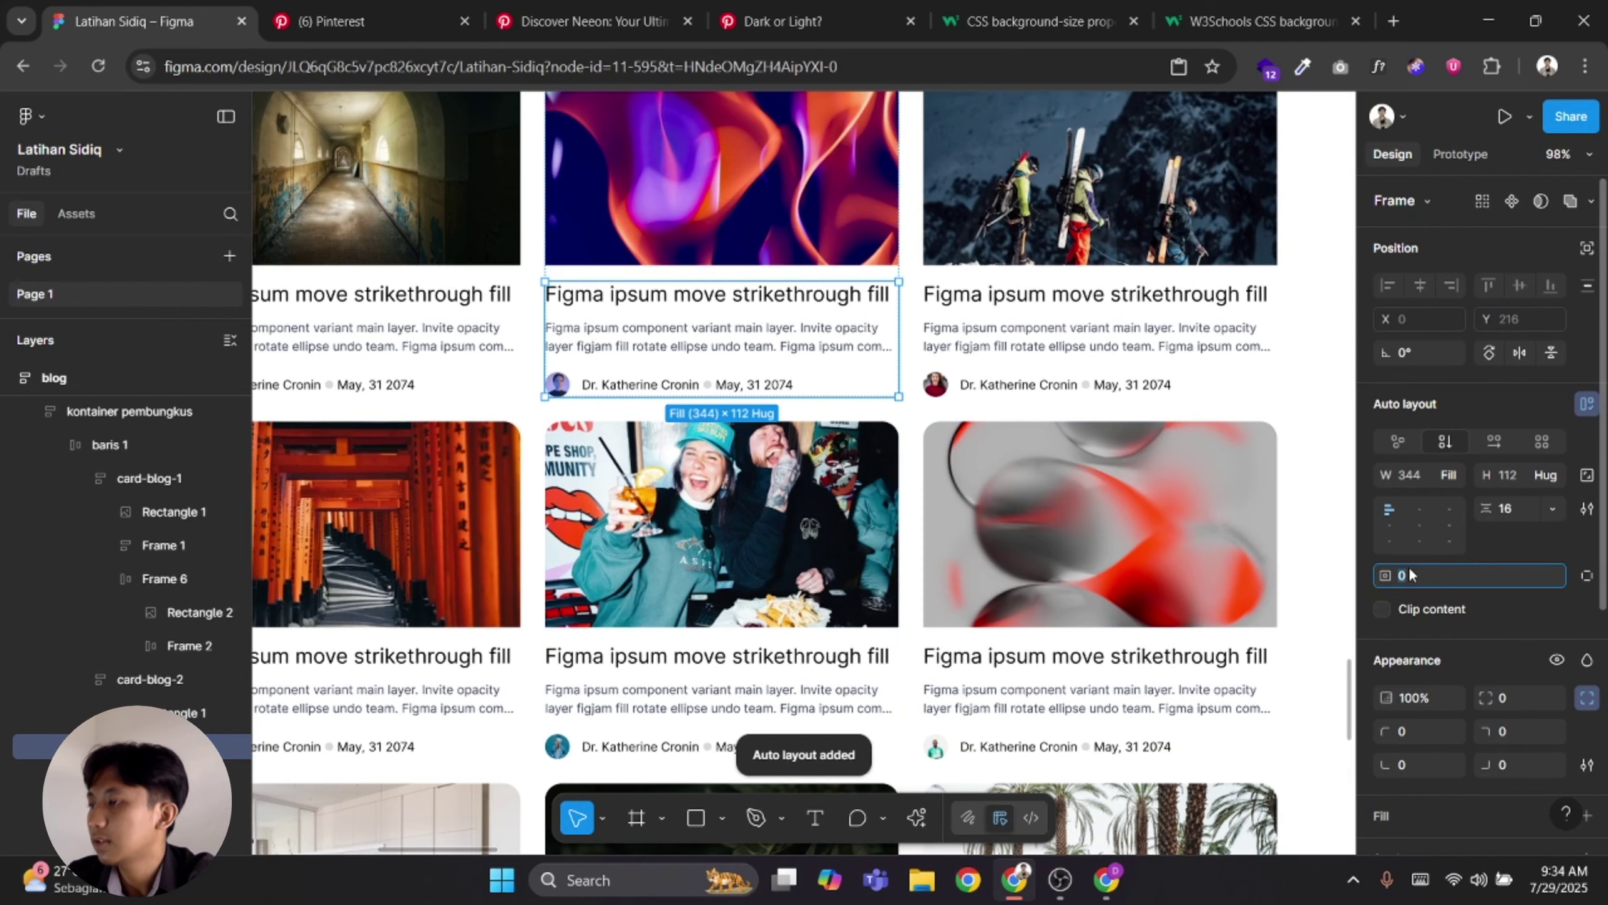
{"action": "type", "text": "12"}
{"action": "key", "text": "Return"}
Fill the second card's caption frame with the purple (5046E5) sampled from the workspace card in the "Our Blog" reference
{"action": "scroll", "coordinate": [906, 405], "scroll_direction": "down", "scroll_amount": 3}
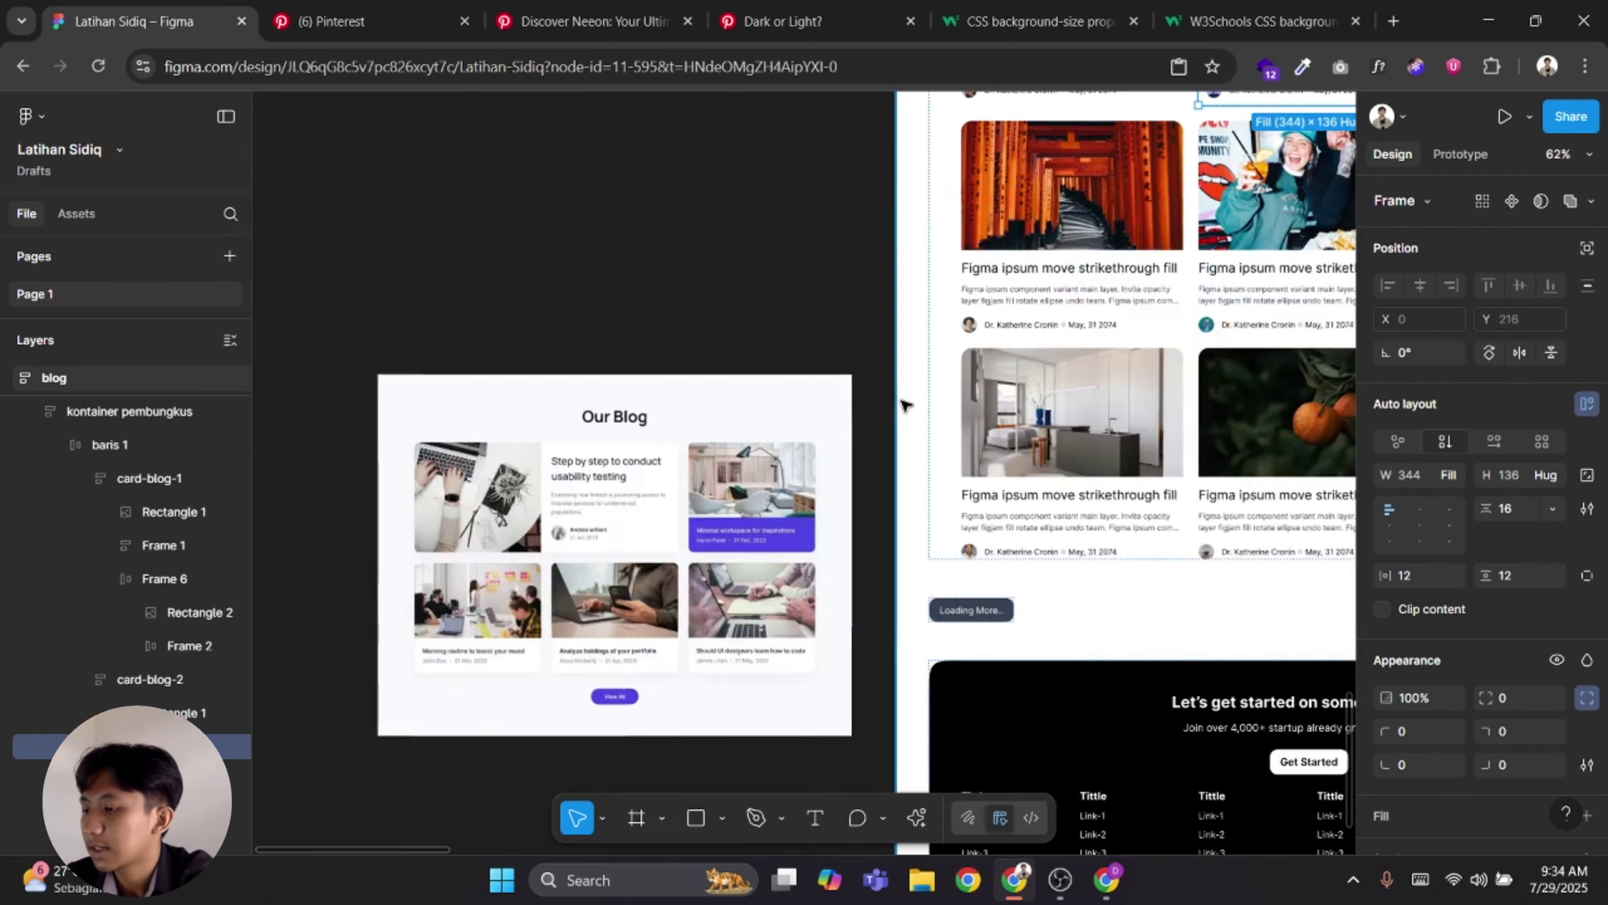
{"action": "key", "text": "i"}
{"action": "left_click", "coordinate": [804, 530]}
{"action": "scroll", "coordinate": [804, 530], "scroll_direction": "right", "scroll_amount": 7}
{"action": "scroll", "coordinate": [804, 529], "scroll_direction": "up", "scroll_amount": 5}
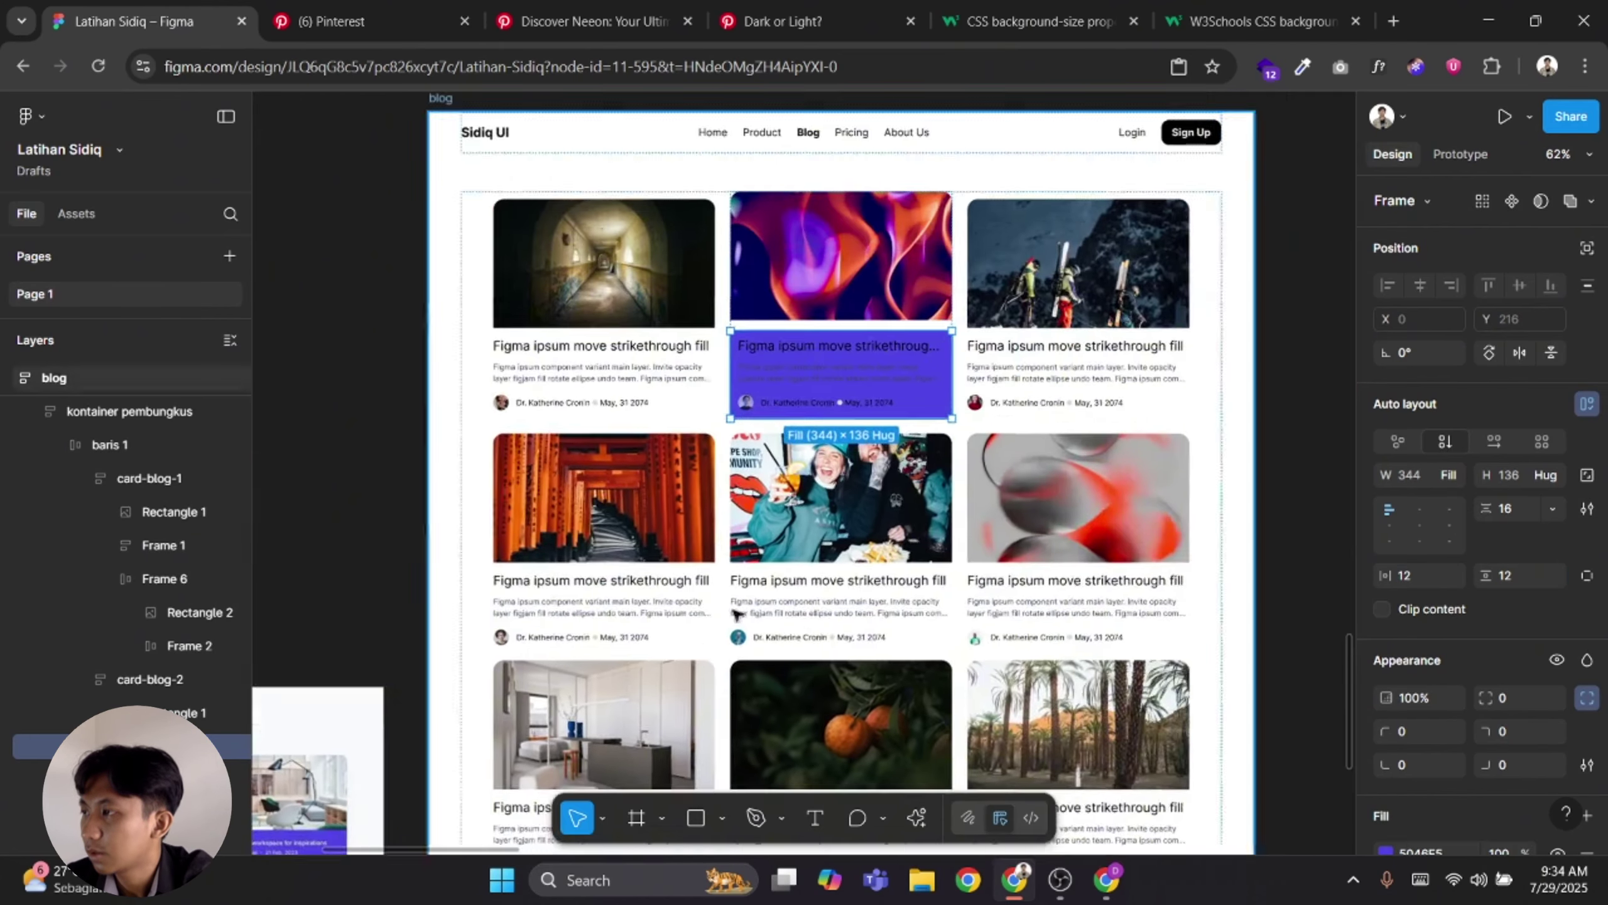
{"action": "scroll", "coordinate": [816, 520], "scroll_direction": "up", "scroll_amount": 2}
Replace the caption frame's black and gray/700 text colors with the white color style
{"action": "scroll", "coordinate": [1500, 633], "scroll_direction": "down", "scroll_amount": 5}
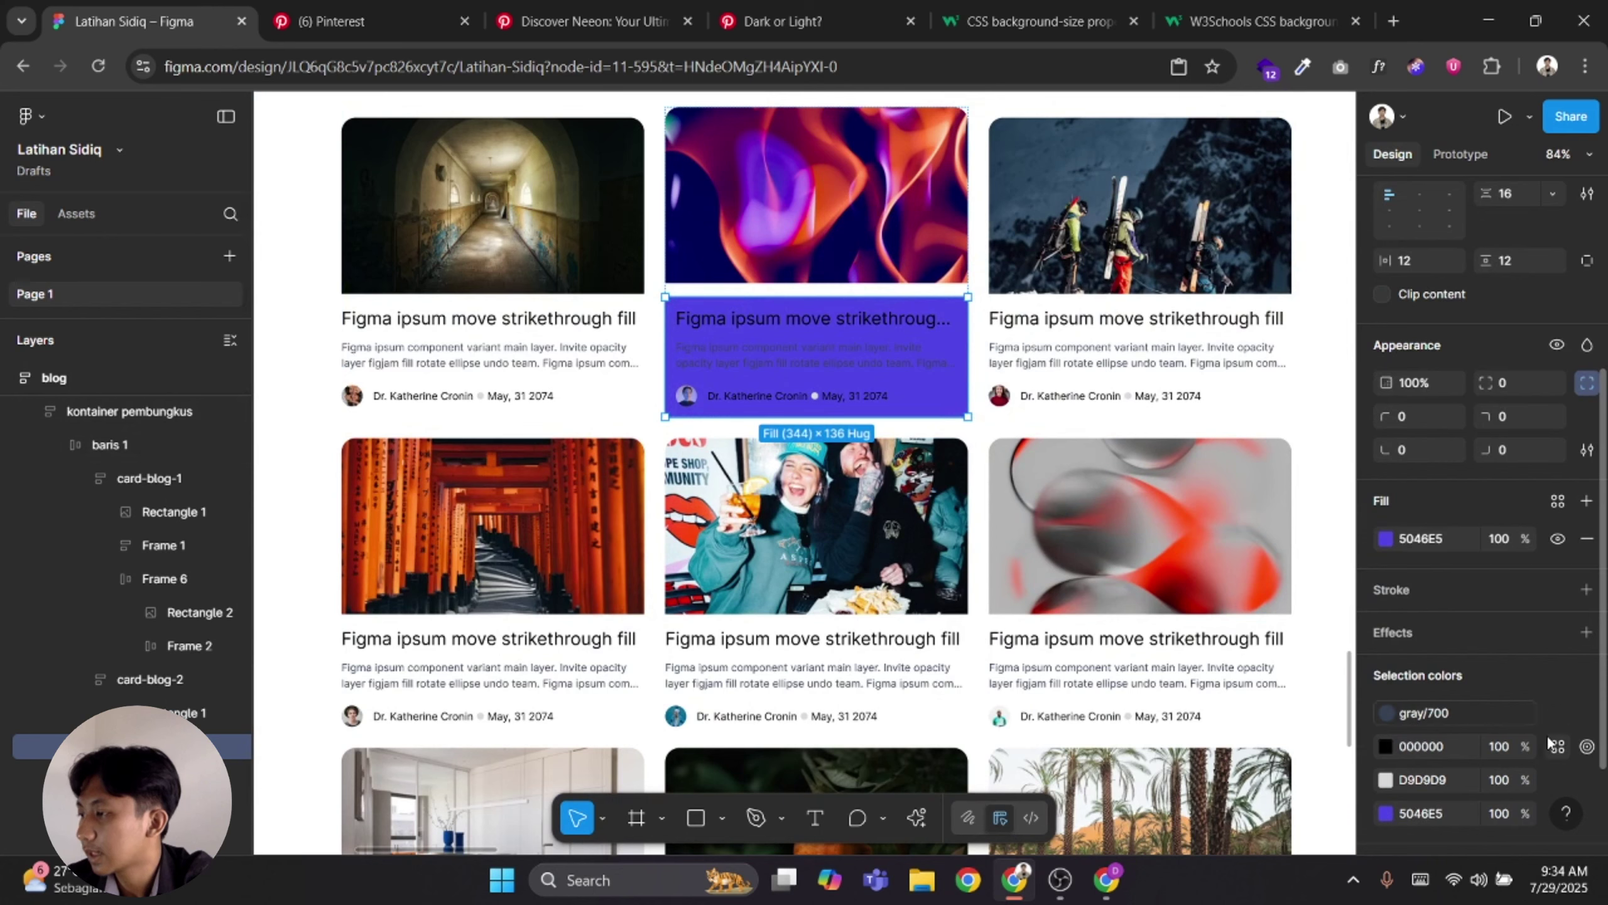
{"action": "left_click", "coordinate": [1556, 745]}
{"action": "left_click", "coordinate": [1204, 551]}
{"action": "scroll", "coordinate": [1492, 674], "scroll_direction": "down", "scroll_amount": 1}
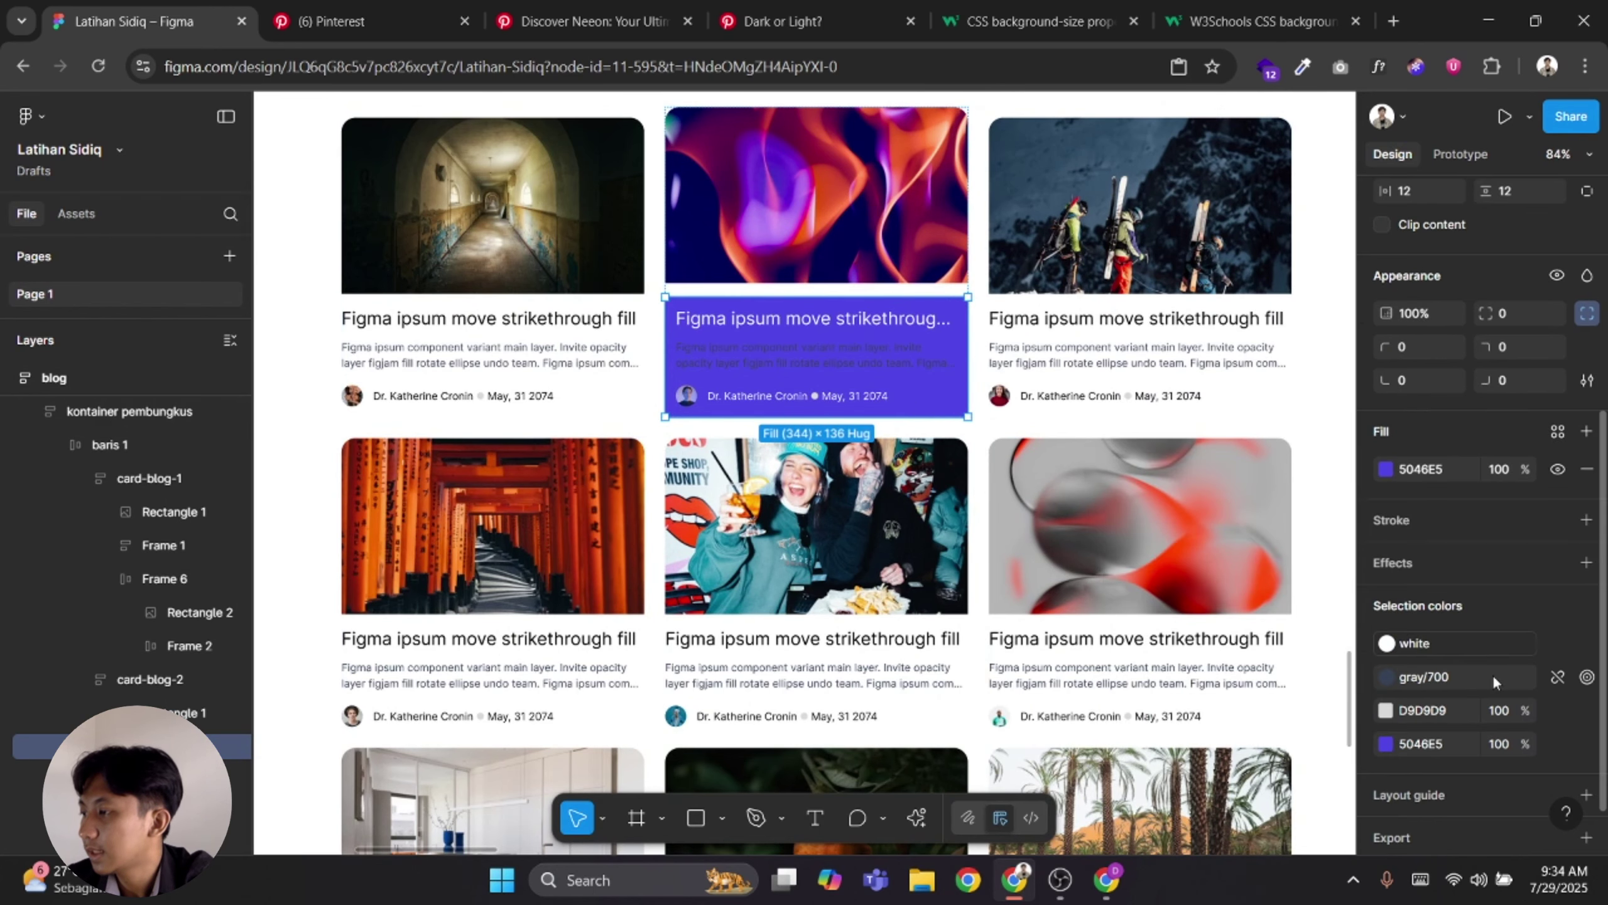
{"action": "left_click", "coordinate": [1457, 670]}
{"action": "scroll", "coordinate": [1220, 571], "scroll_direction": "down", "scroll_amount": 3}
{"action": "left_click", "coordinate": [1220, 561]}
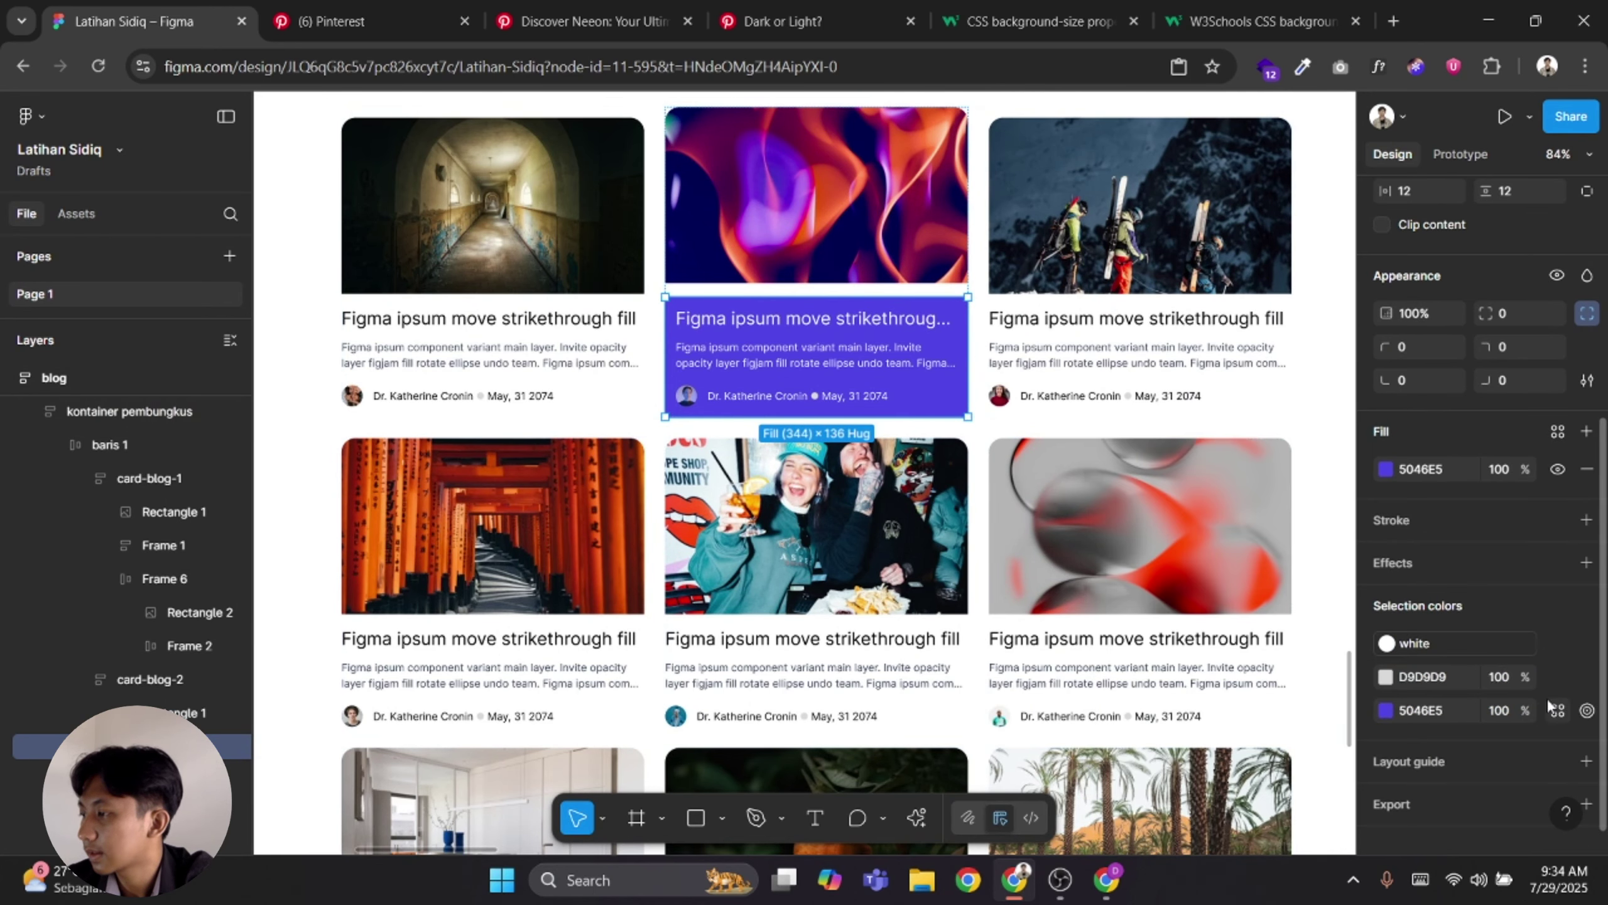
Try to replace the D9D9D9 color throughout the caption frame with the white color style
{"action": "left_click", "coordinate": [1557, 682]}
{"action": "type", "text": "w"}
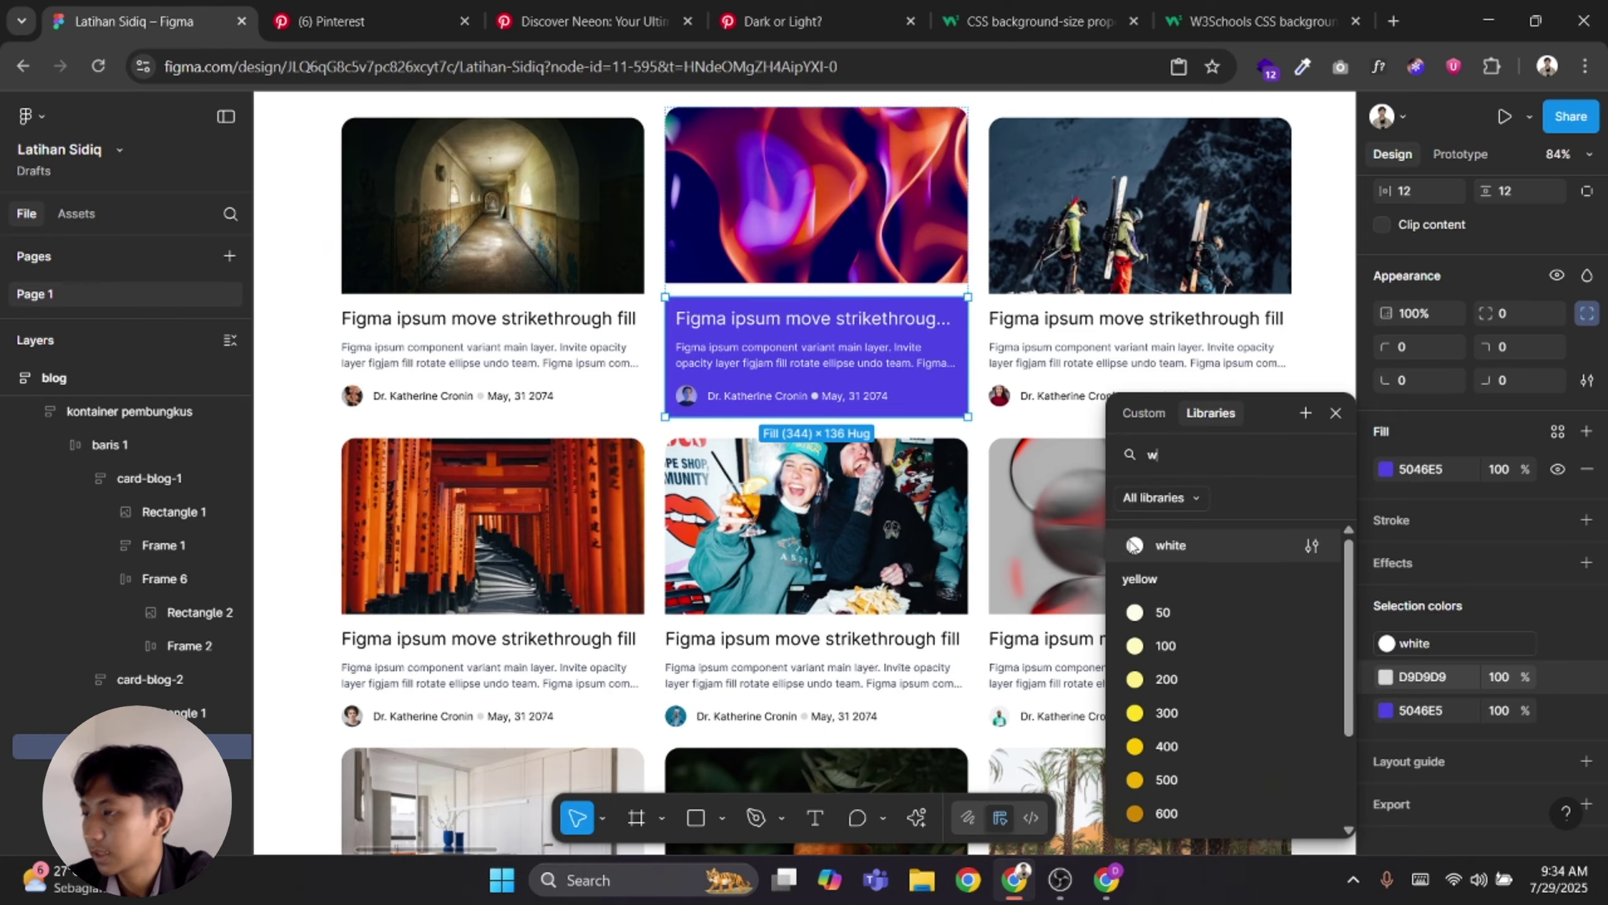
{"action": "left_click", "coordinate": [1133, 546]}
{"action": "left_click", "coordinate": [989, 414]}
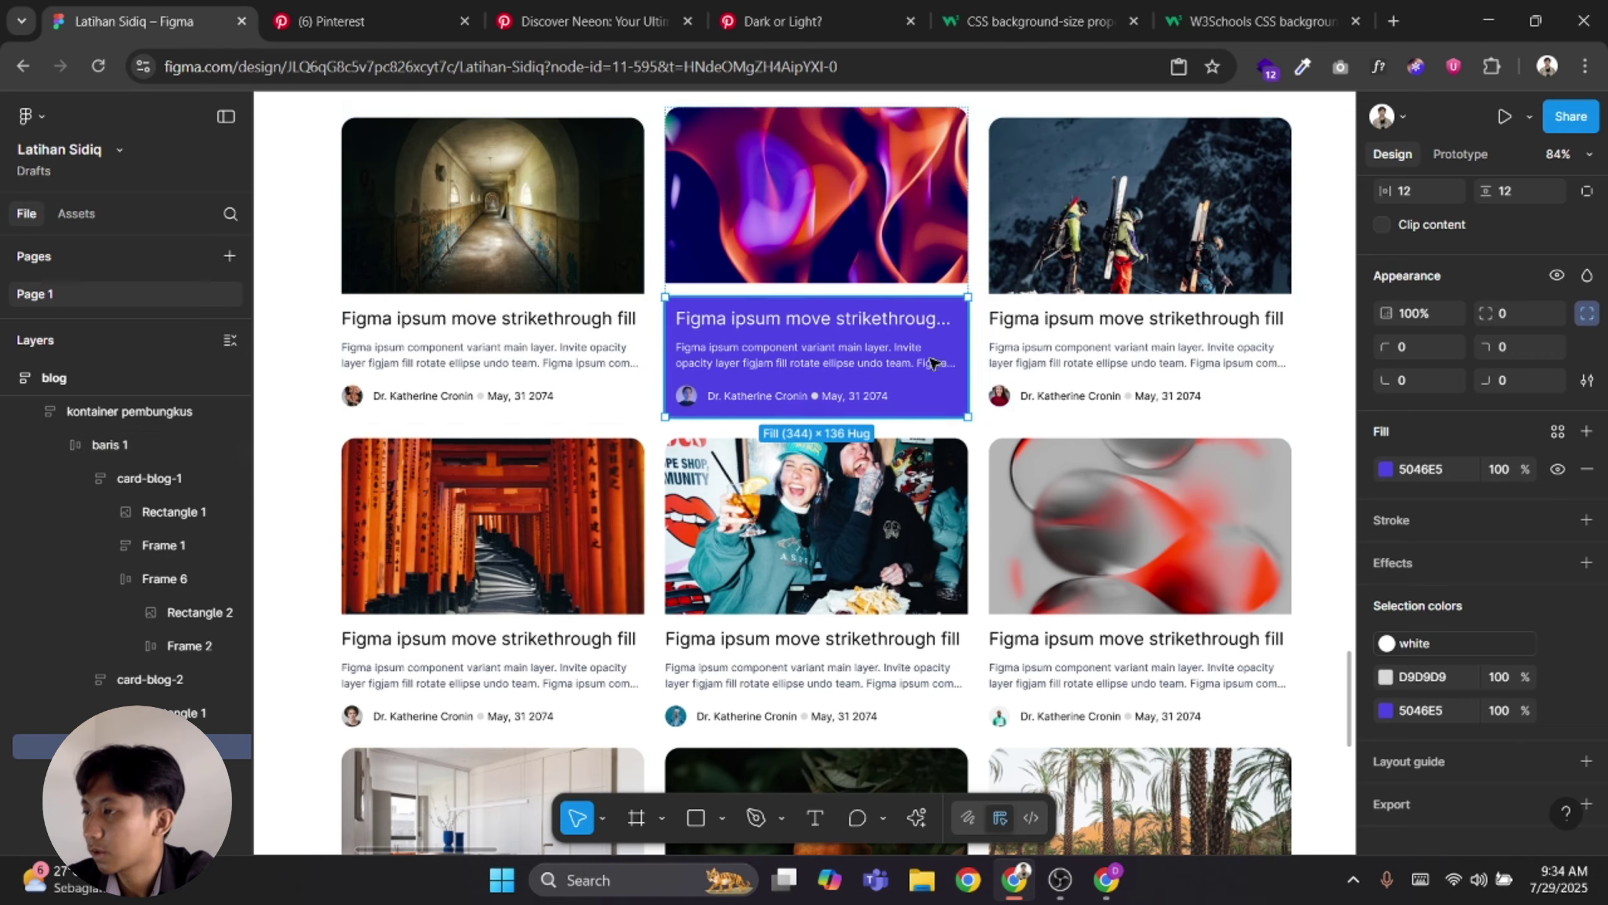
{"action": "left_click", "coordinate": [1557, 676]}
{"action": "type", "text": "w"}
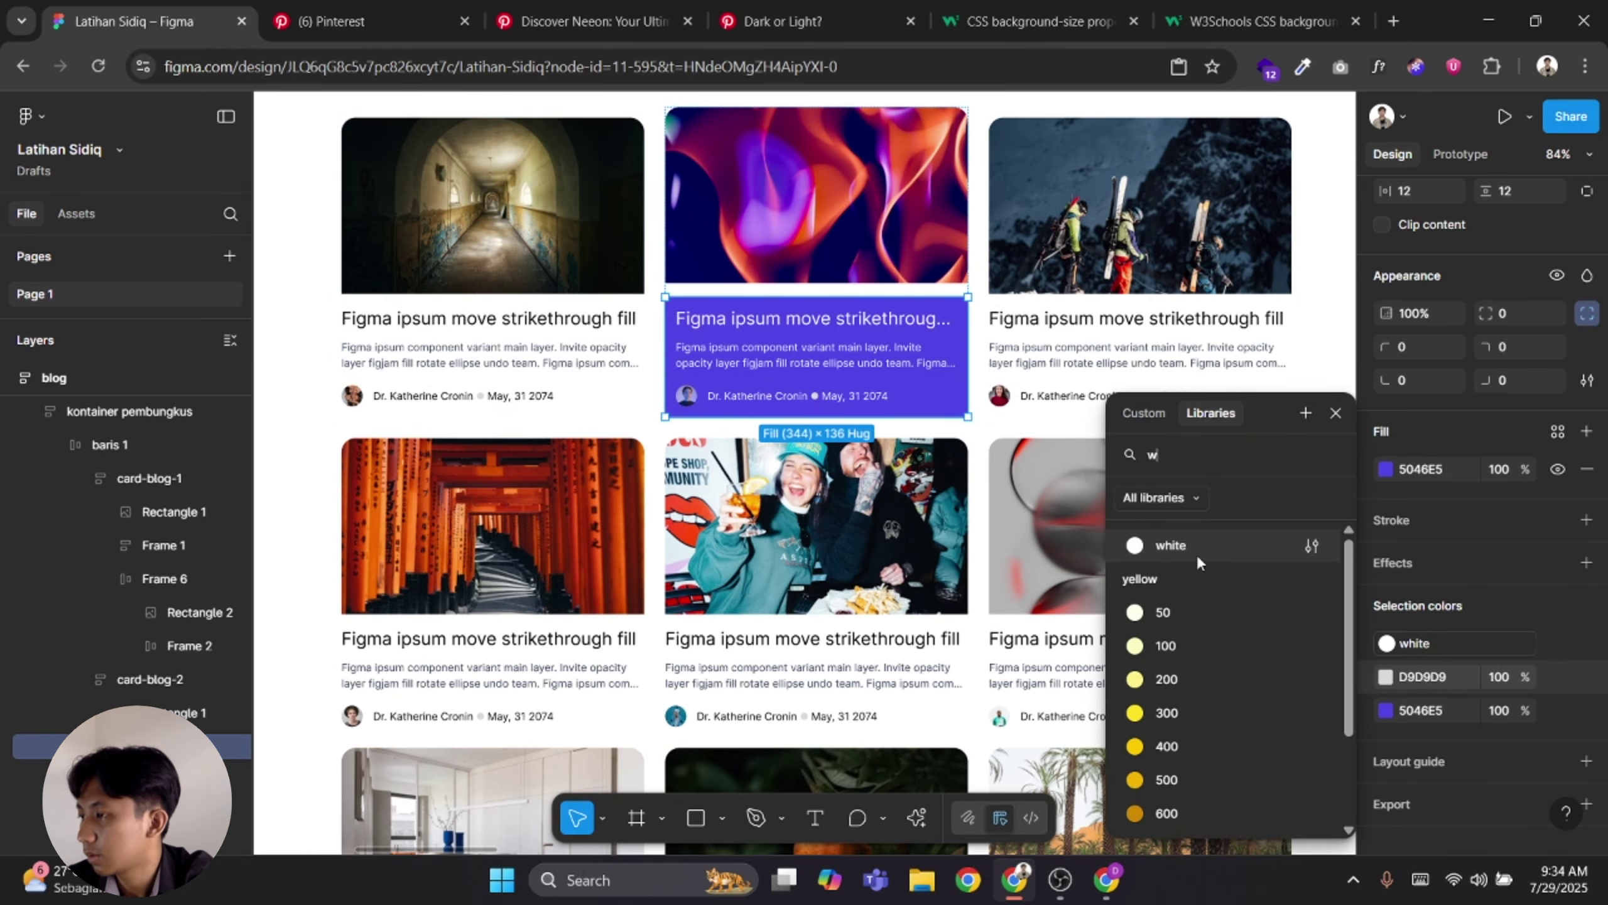
{"action": "left_click", "coordinate": [1159, 546]}
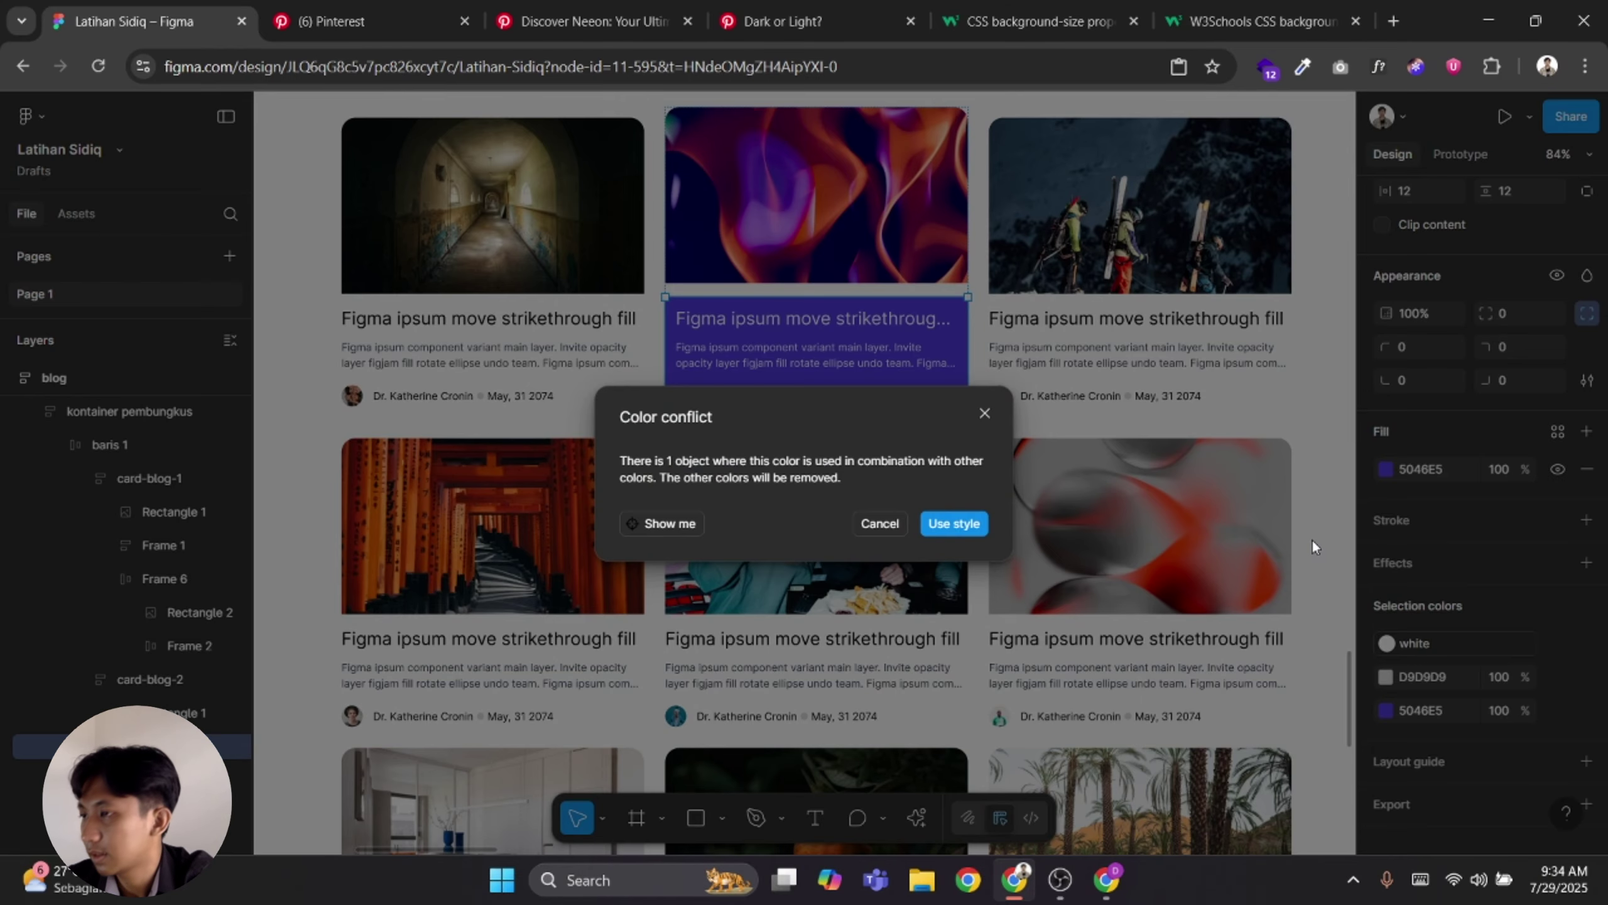
{"action": "left_click", "coordinate": [958, 524]}
{"action": "key", "text": "ctrl+z"}
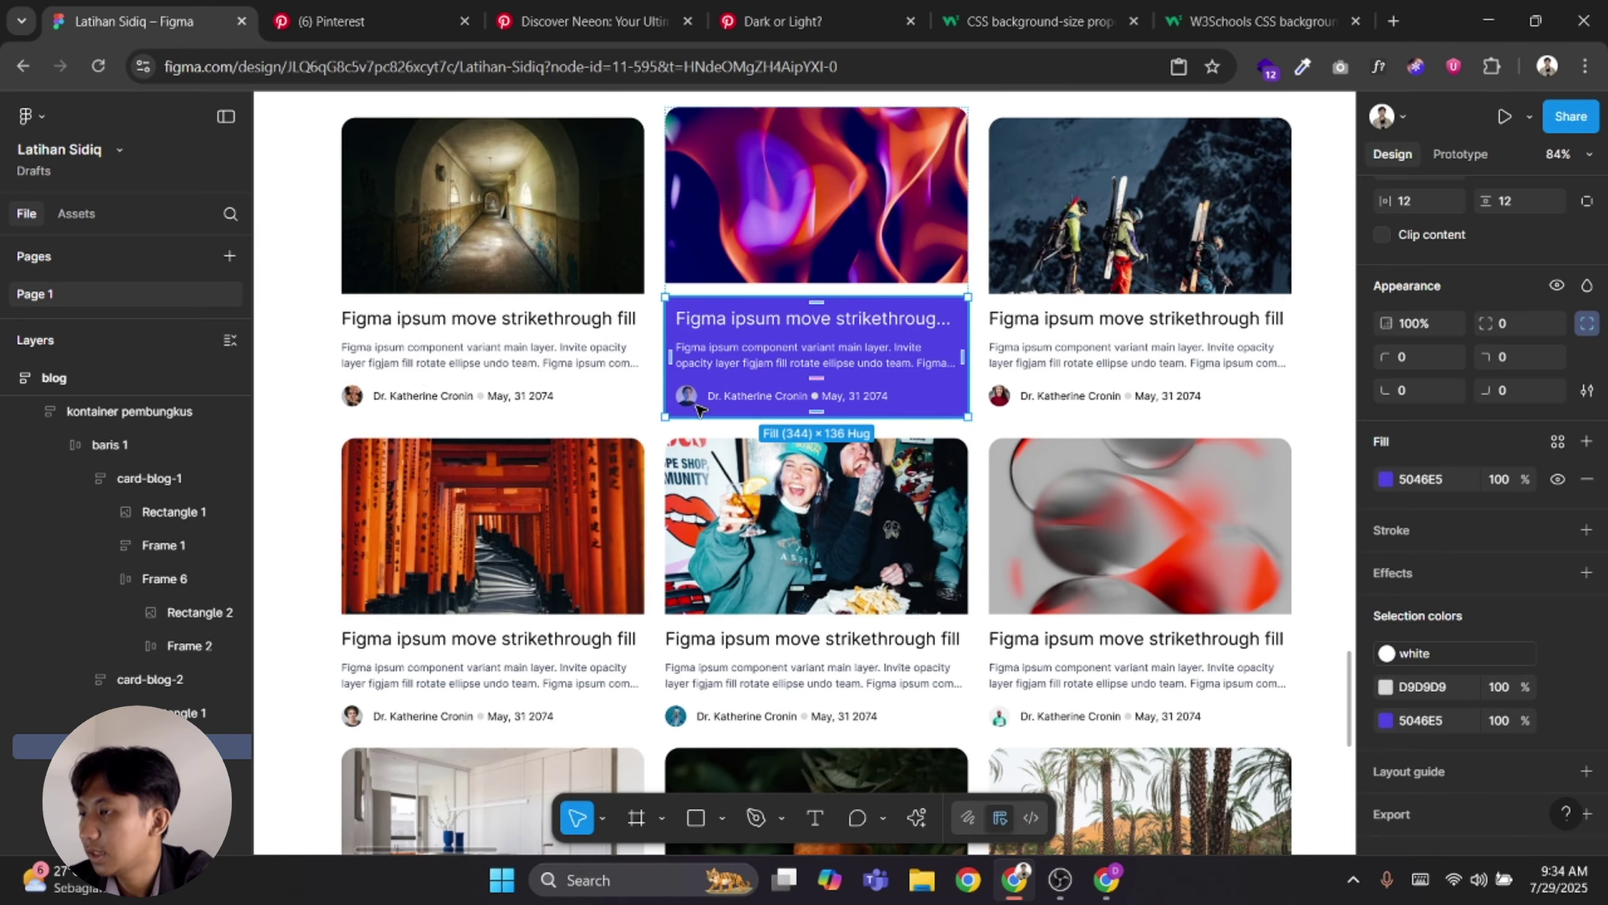
Apply the white color style to the small dot between the author name and the date in the purple caption
{"action": "scroll", "coordinate": [816, 395], "scroll_direction": "up", "scroll_amount": 10}
{"action": "left_click", "coordinate": [855, 392]}
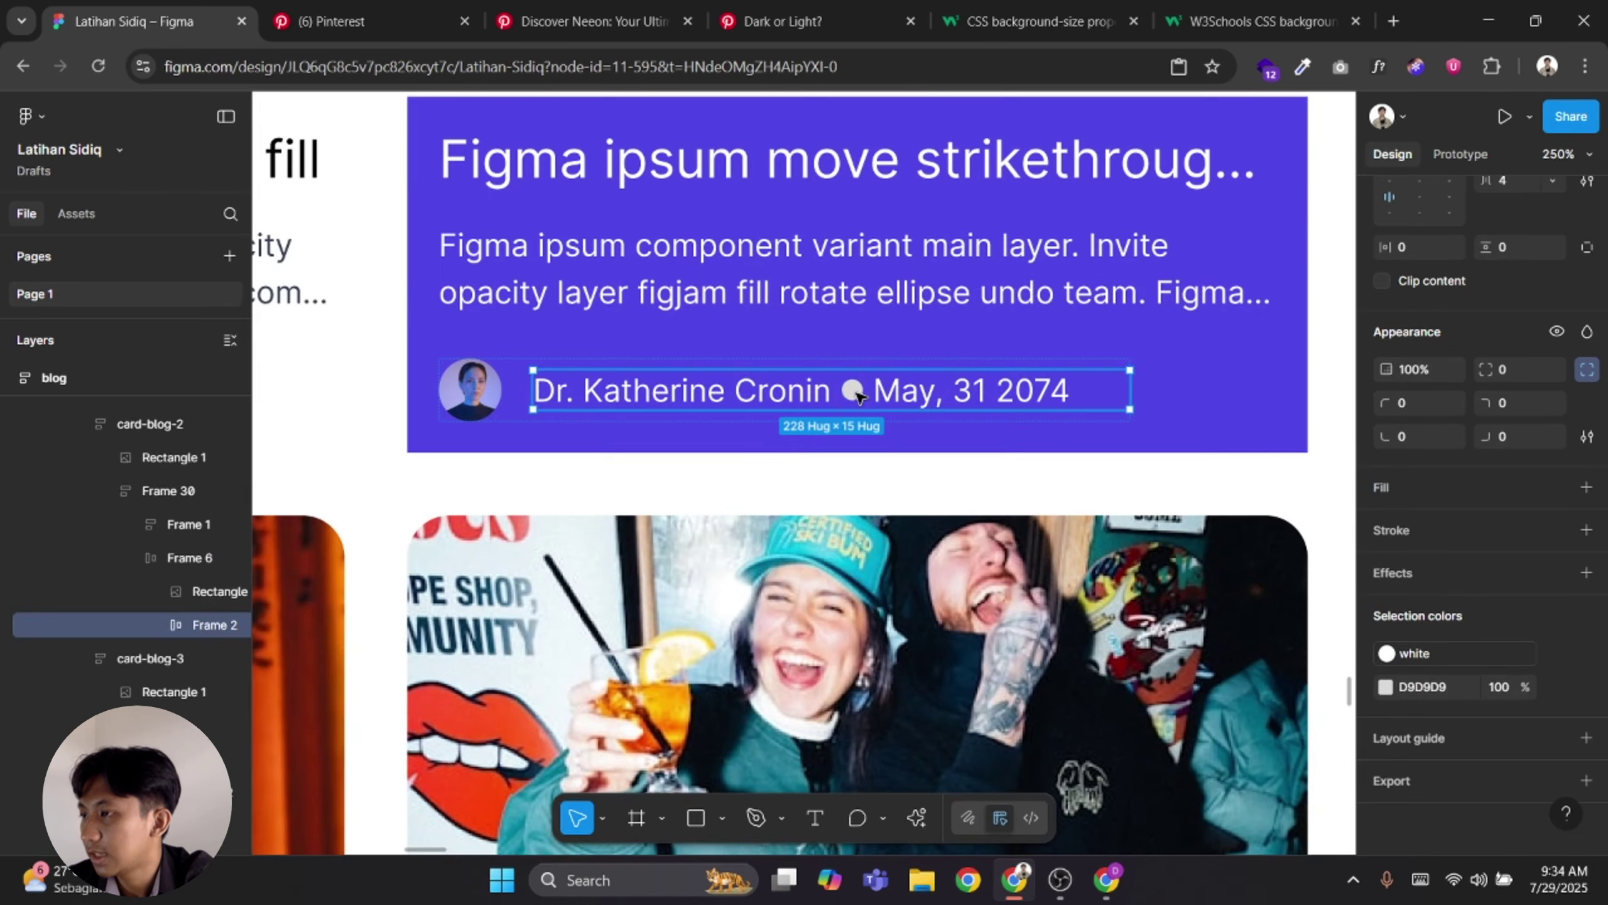
{"action": "left_click", "coordinate": [858, 394]}
{"action": "left_click", "coordinate": [1557, 606]}
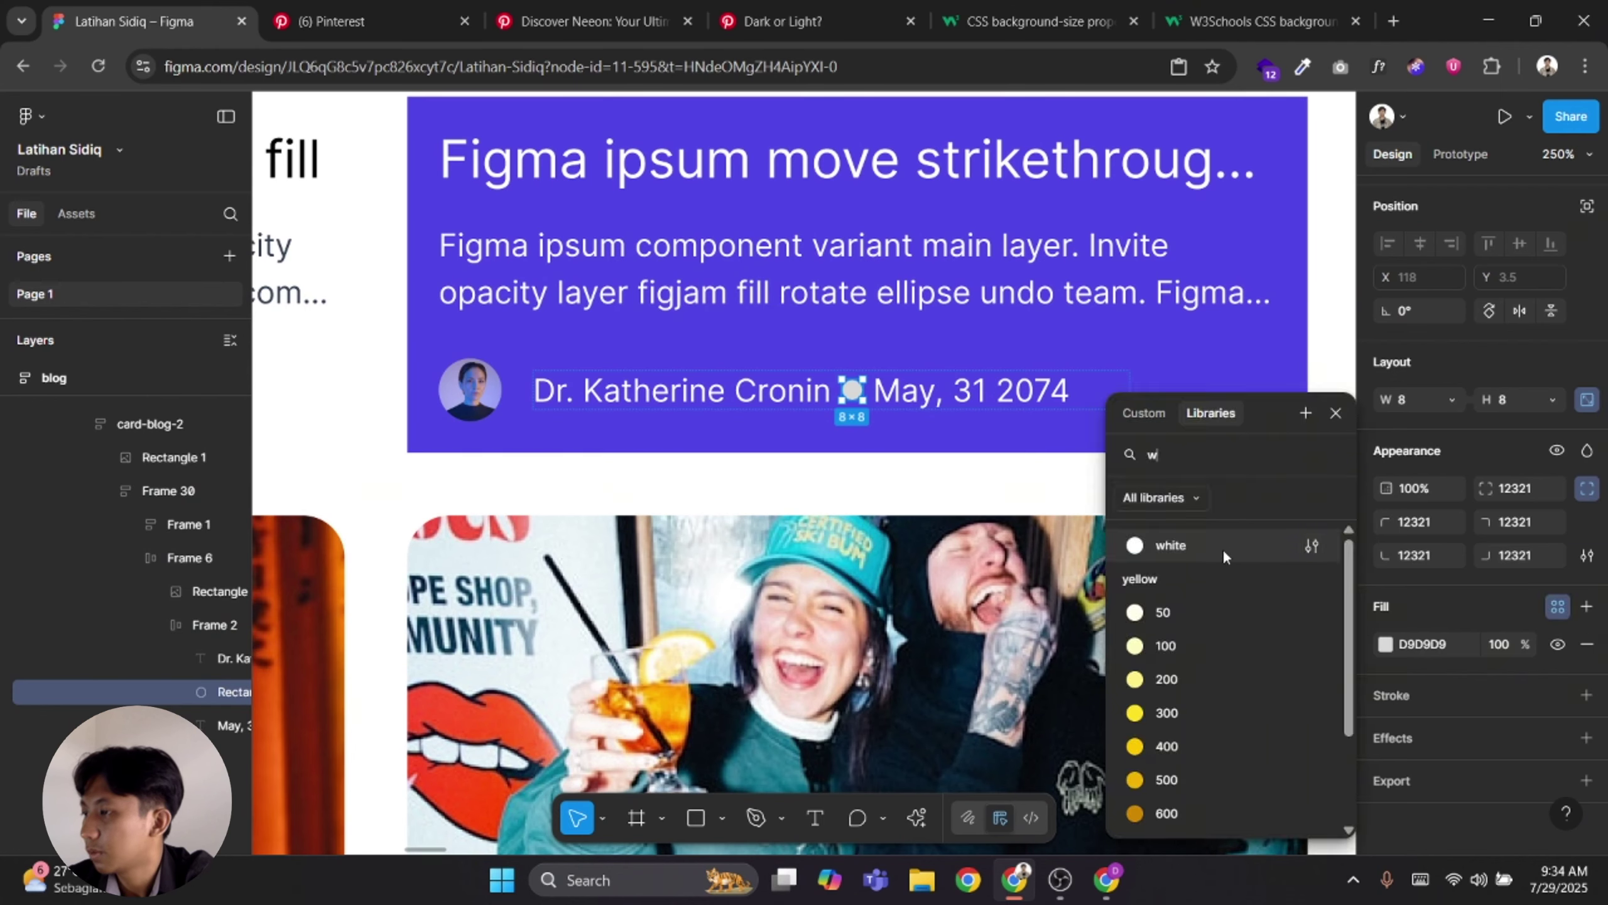
{"action": "left_click", "coordinate": [1222, 544]}
{"action": "left_click", "coordinate": [757, 532]}
Set the vertical gap between the second card's image and its purple caption to 0
{"action": "scroll", "coordinate": [755, 504], "scroll_direction": "down", "scroll_amount": 5}
{"action": "scroll", "coordinate": [756, 505], "scroll_direction": "down", "scroll_amount": 3}
{"action": "double_click", "coordinate": [799, 507]}
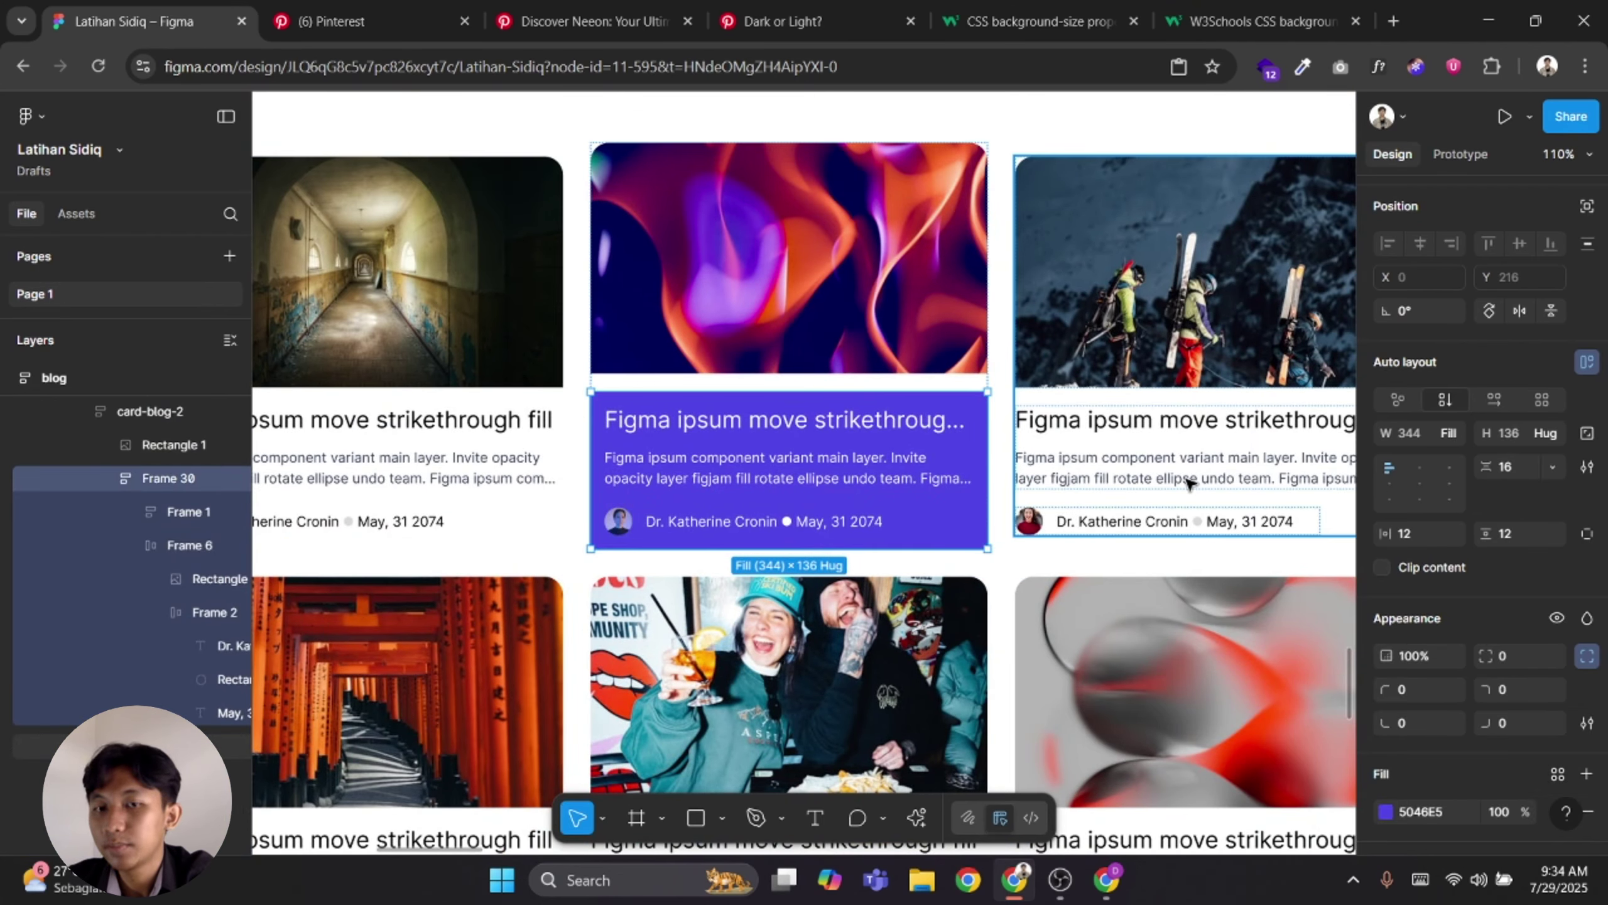
{"action": "key", "text": "Escape"}
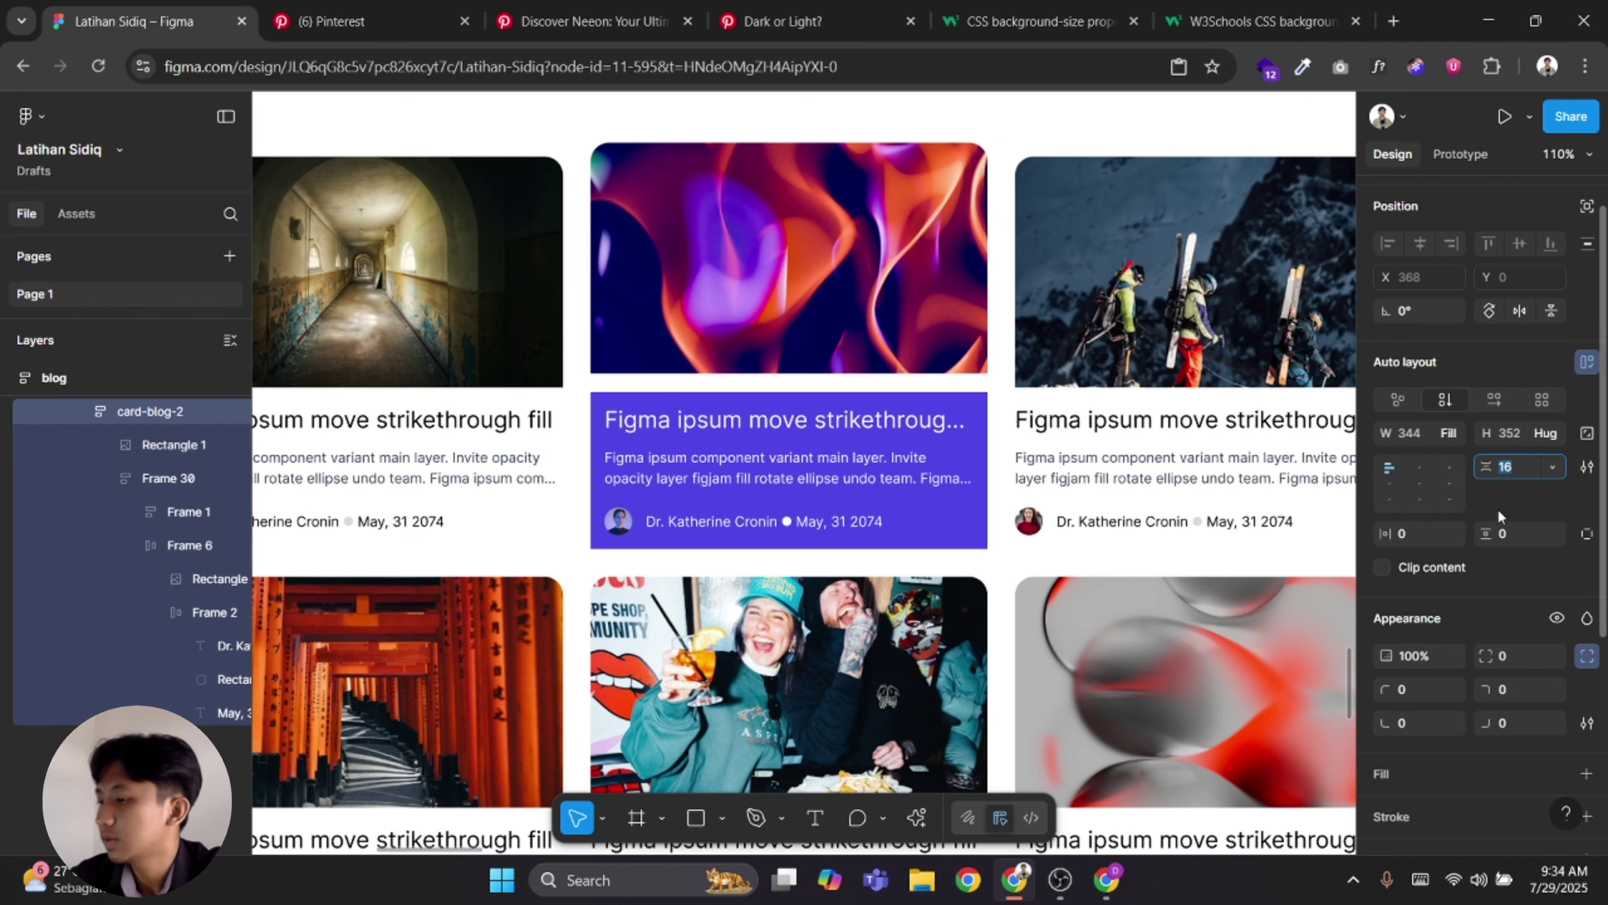
{"action": "type", "text": "0"}
{"action": "key", "text": "Return"}
{"action": "double_click", "coordinate": [888, 442]}
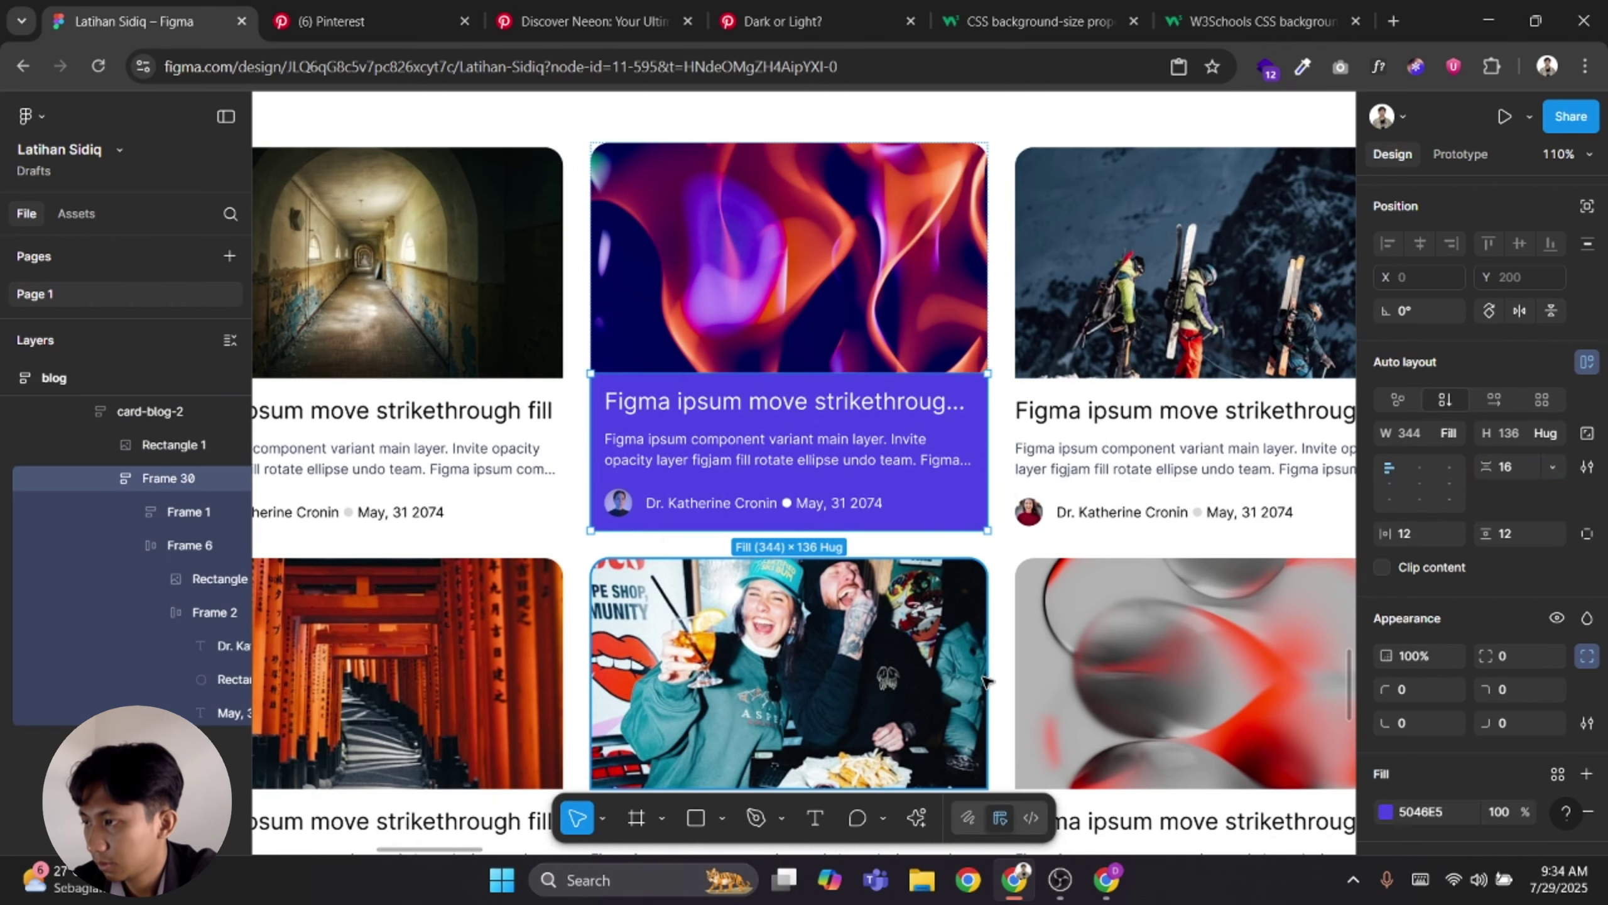
Examine the corners of the purple-captioned card in the "Our Blog" reference and compare them with the second card
{"action": "left_click", "coordinate": [982, 678]}
{"action": "scroll", "coordinate": [937, 601], "scroll_direction": "down", "scroll_amount": 4}
{"action": "scroll", "coordinate": [937, 595], "scroll_direction": "left", "scroll_amount": 6}
{"action": "scroll", "coordinate": [937, 595], "scroll_direction": "down", "scroll_amount": 4}
{"action": "scroll", "coordinate": [918, 442], "scroll_direction": "up", "scroll_amount": 8}
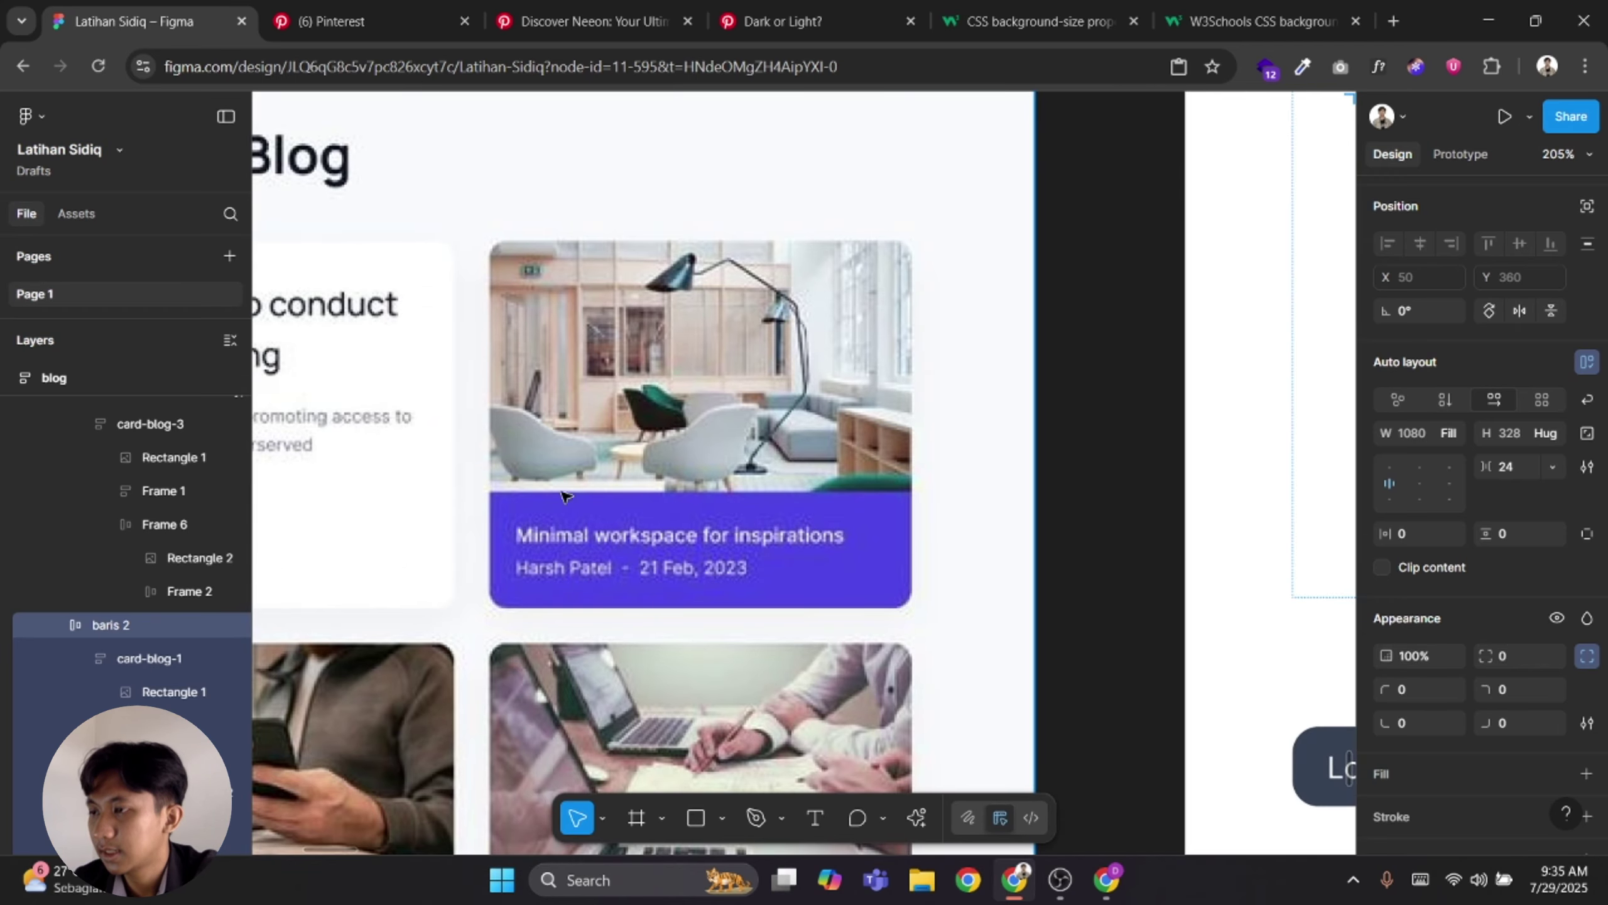
{"action": "scroll", "coordinate": [672, 460], "scroll_direction": "down", "scroll_amount": 4}
{"action": "left_click_drag", "start_coordinate": [631, 541], "coordinate": [398, 736]}
{"action": "left_click_drag", "start_coordinate": [1038, 253], "coordinate": [581, 549]}
{"action": "left_click_drag", "start_coordinate": [820, 213], "coordinate": [697, 421]}
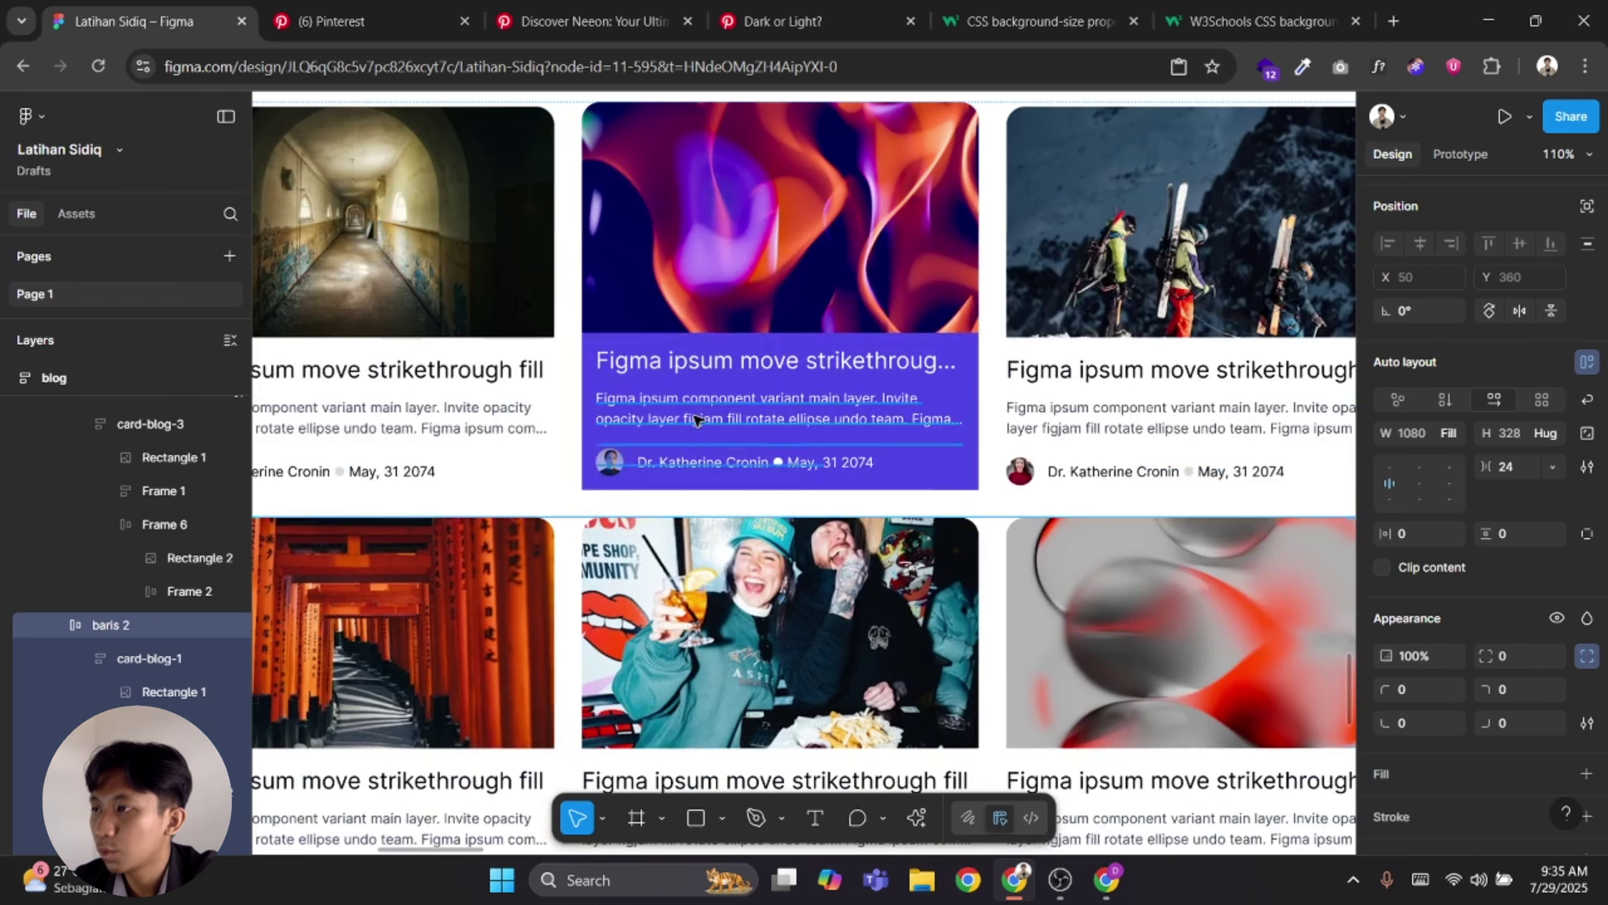
Round both bottom corners of the second card's purple caption frame to 16
{"action": "left_click", "coordinate": [728, 403]}
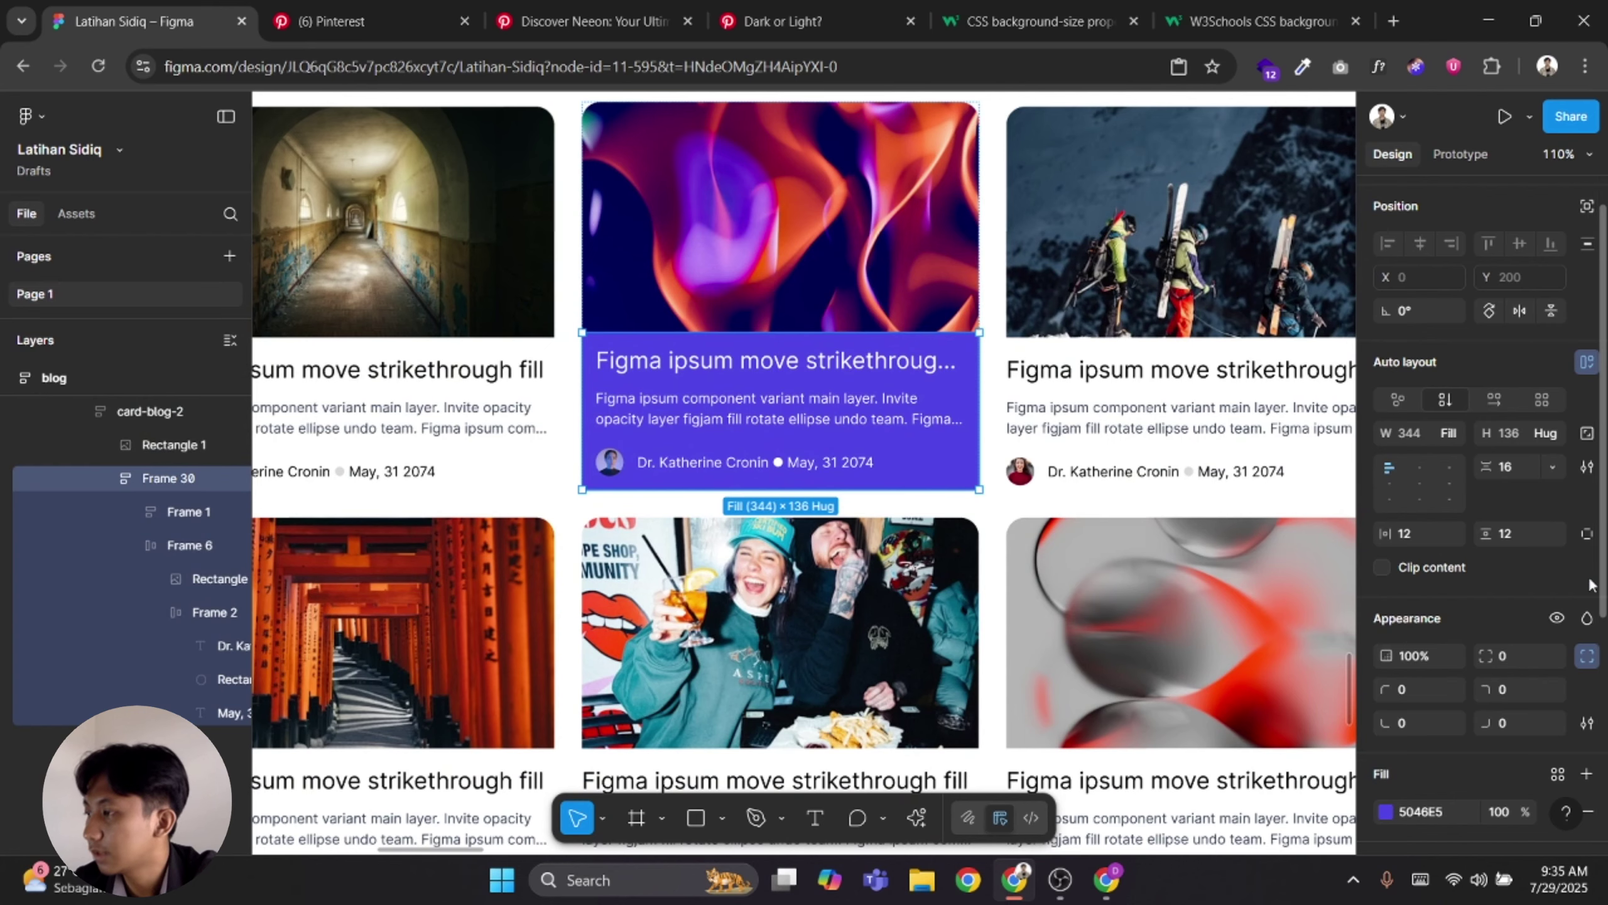
{"action": "type", "text": "16"}
{"action": "left_click", "coordinate": [1525, 721]}
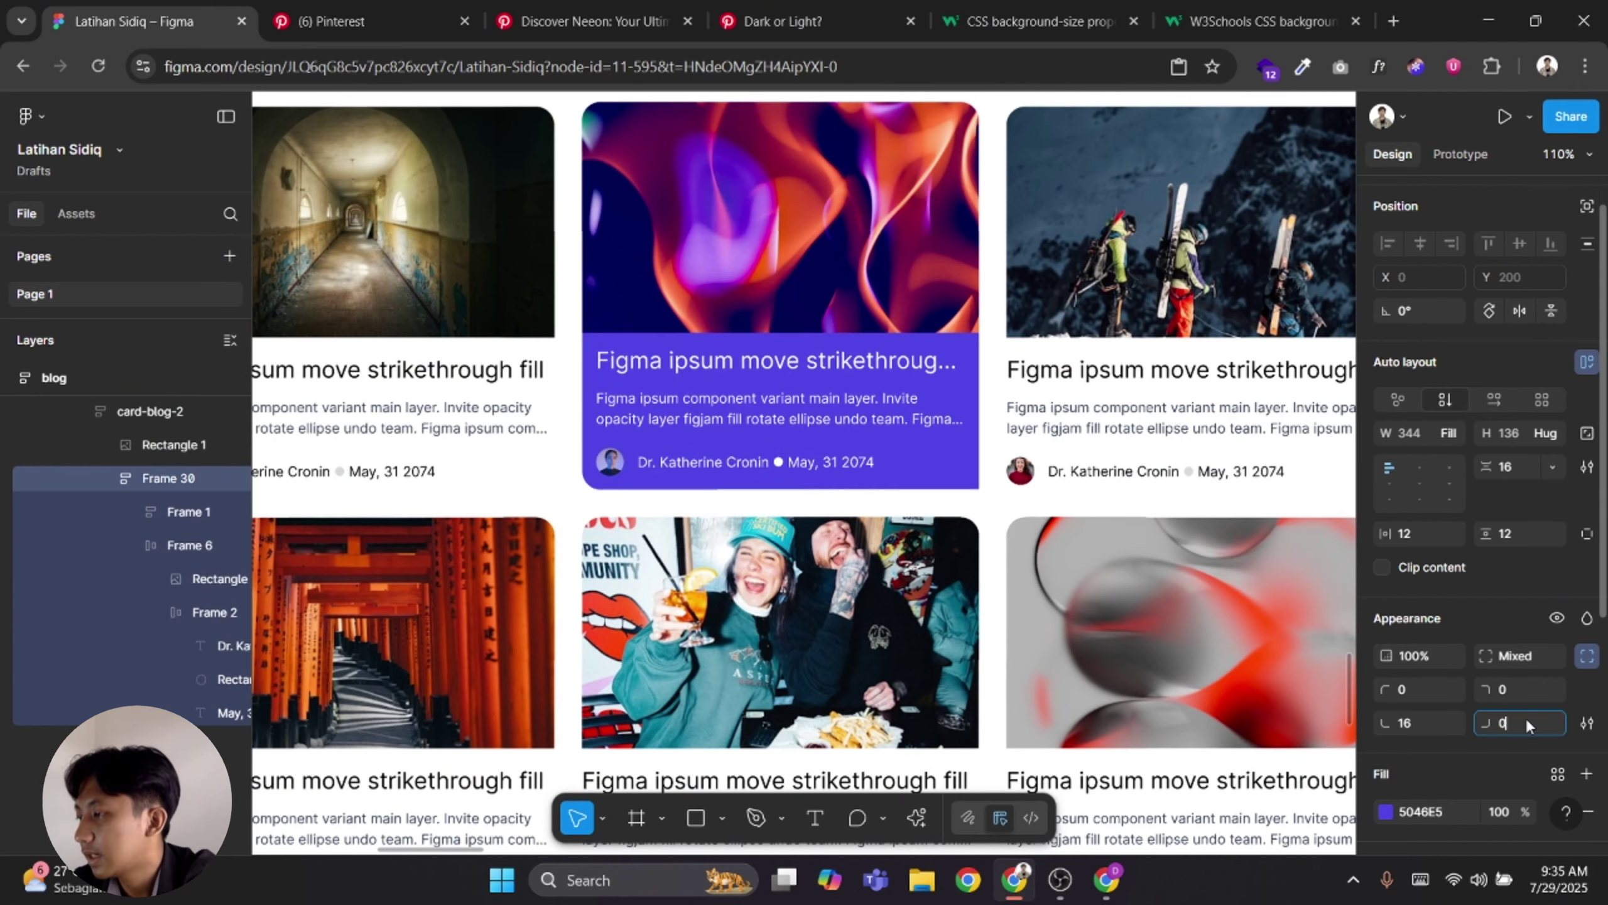
{"action": "type", "text": "16"}
{"action": "left_click", "coordinate": [1015, 669]}
{"action": "scroll", "coordinate": [1000, 515], "scroll_direction": "down", "scroll_amount": 2}
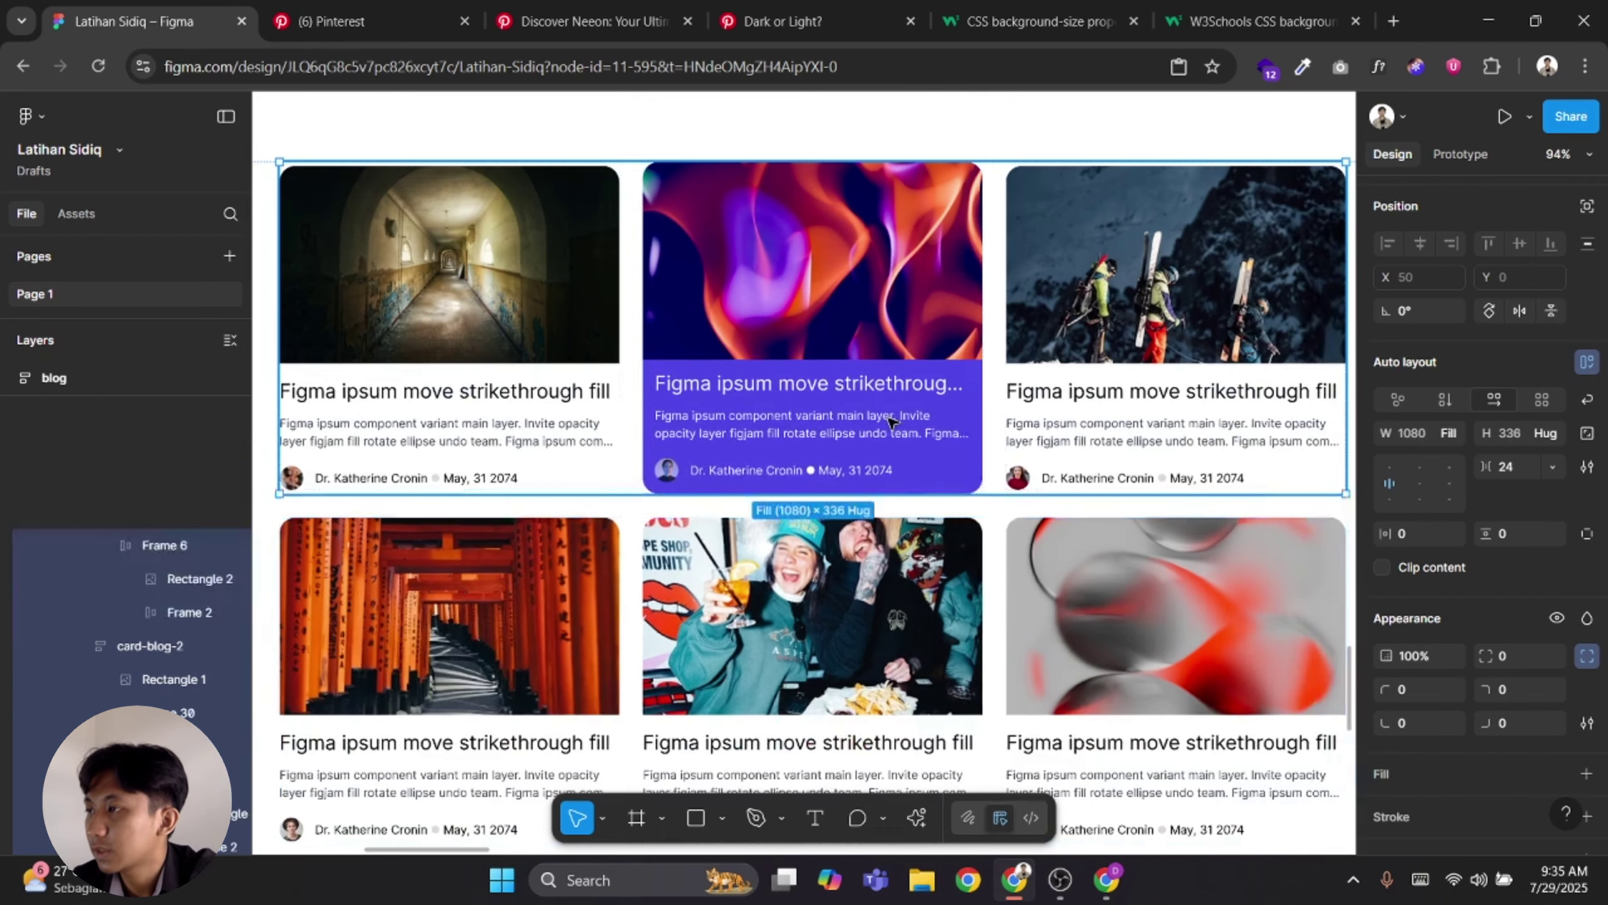
Set the corner radius of the whole second card, card-blog-2, to 24
{"action": "left_click", "coordinate": [969, 475]}
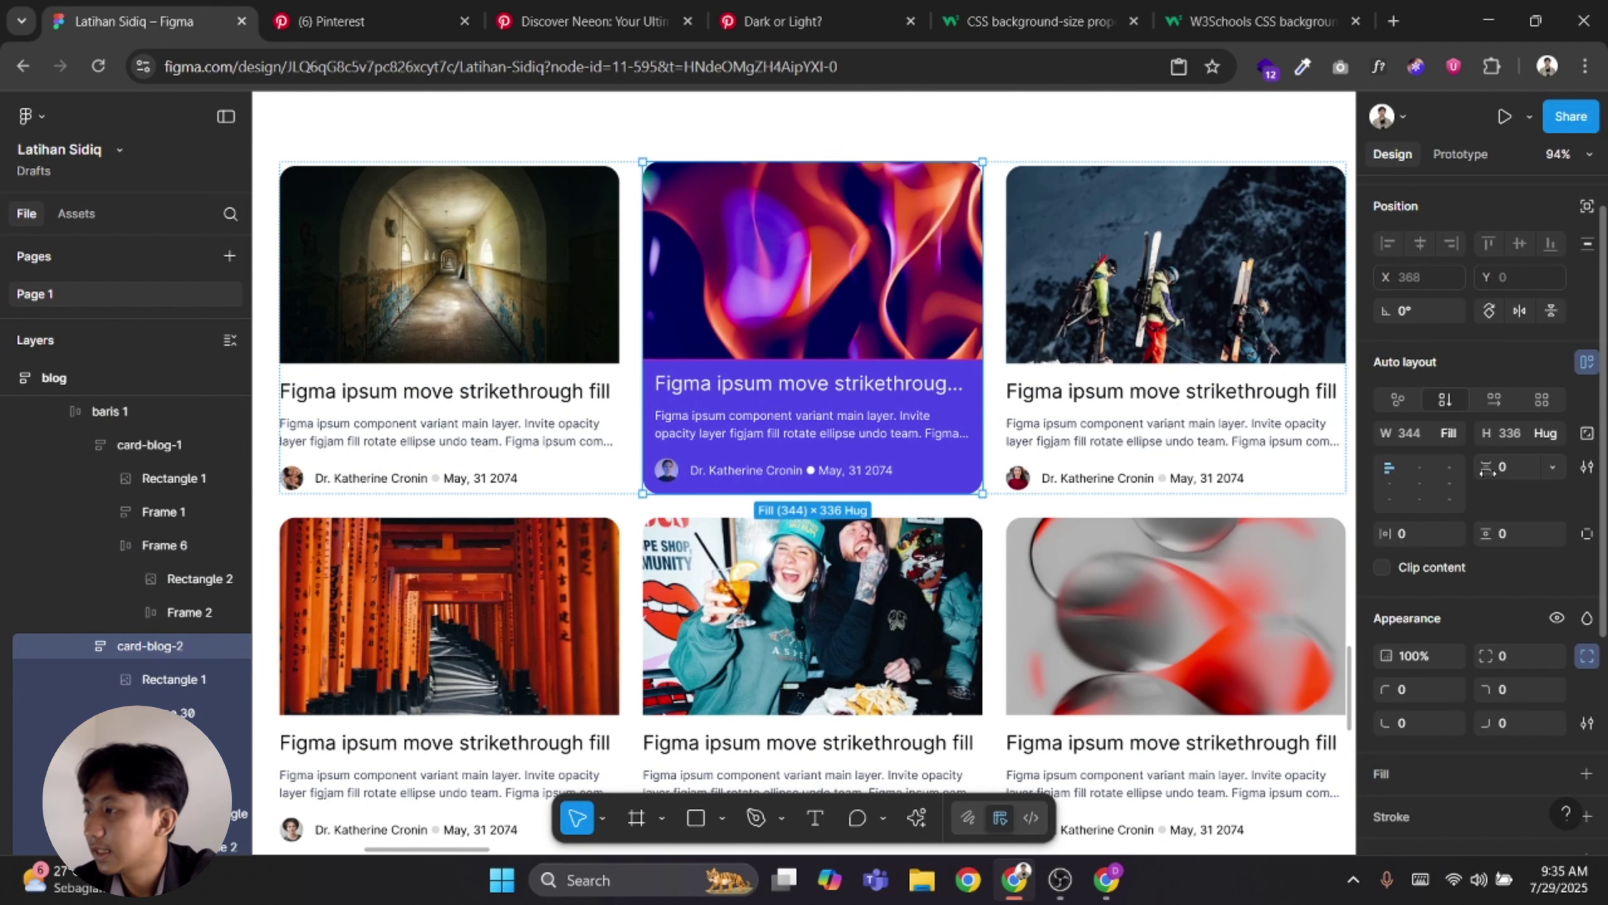
{"action": "left_click", "coordinate": [1510, 657]}
{"action": "type", "text": "16"}
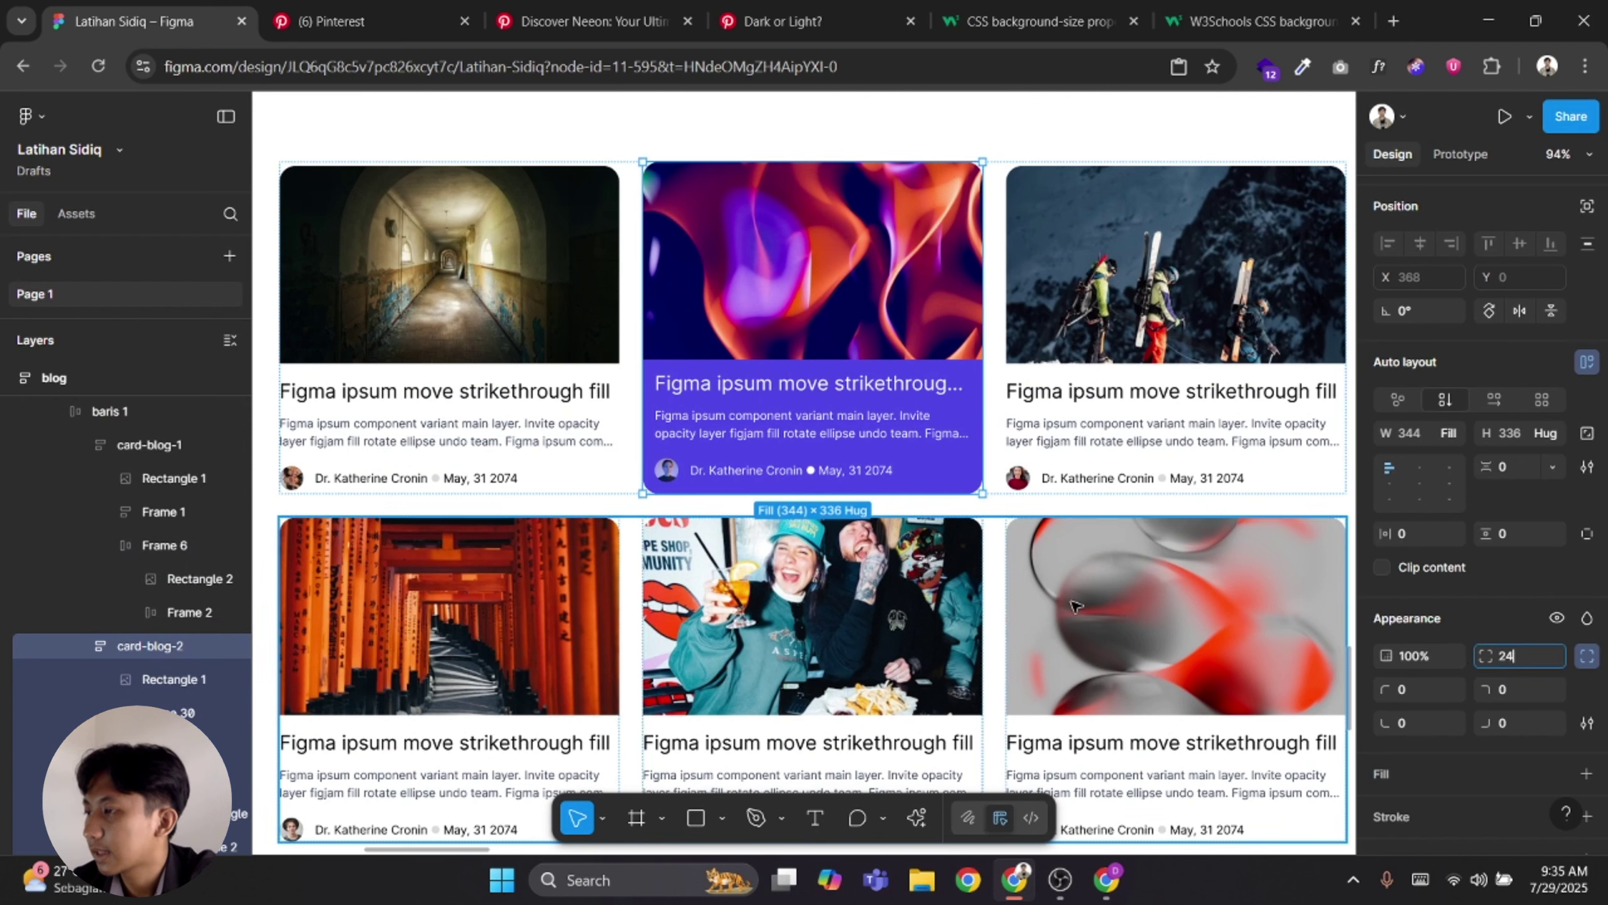
{"action": "left_click", "coordinate": [1046, 605]}
{"action": "left_click", "coordinate": [841, 410]}
{"action": "left_click", "coordinate": [842, 411]}
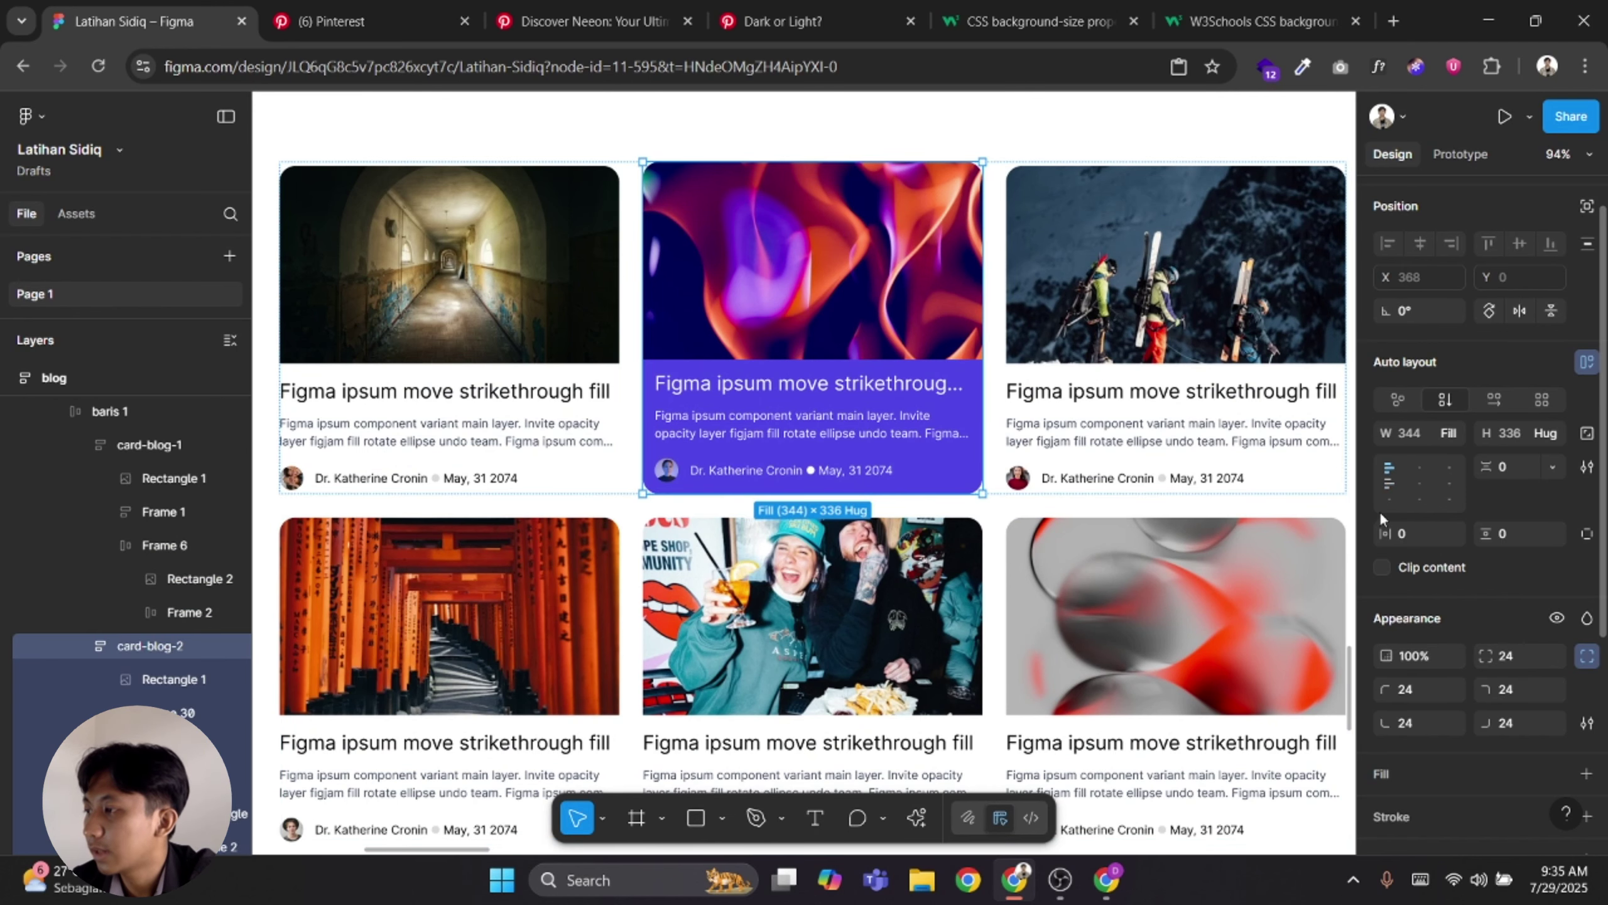
Try clipping the second card's content to its rounded frame
{"action": "left_click", "coordinate": [1381, 568]}
{"action": "scroll", "coordinate": [956, 546], "scroll_direction": "down", "scroll_amount": 1}
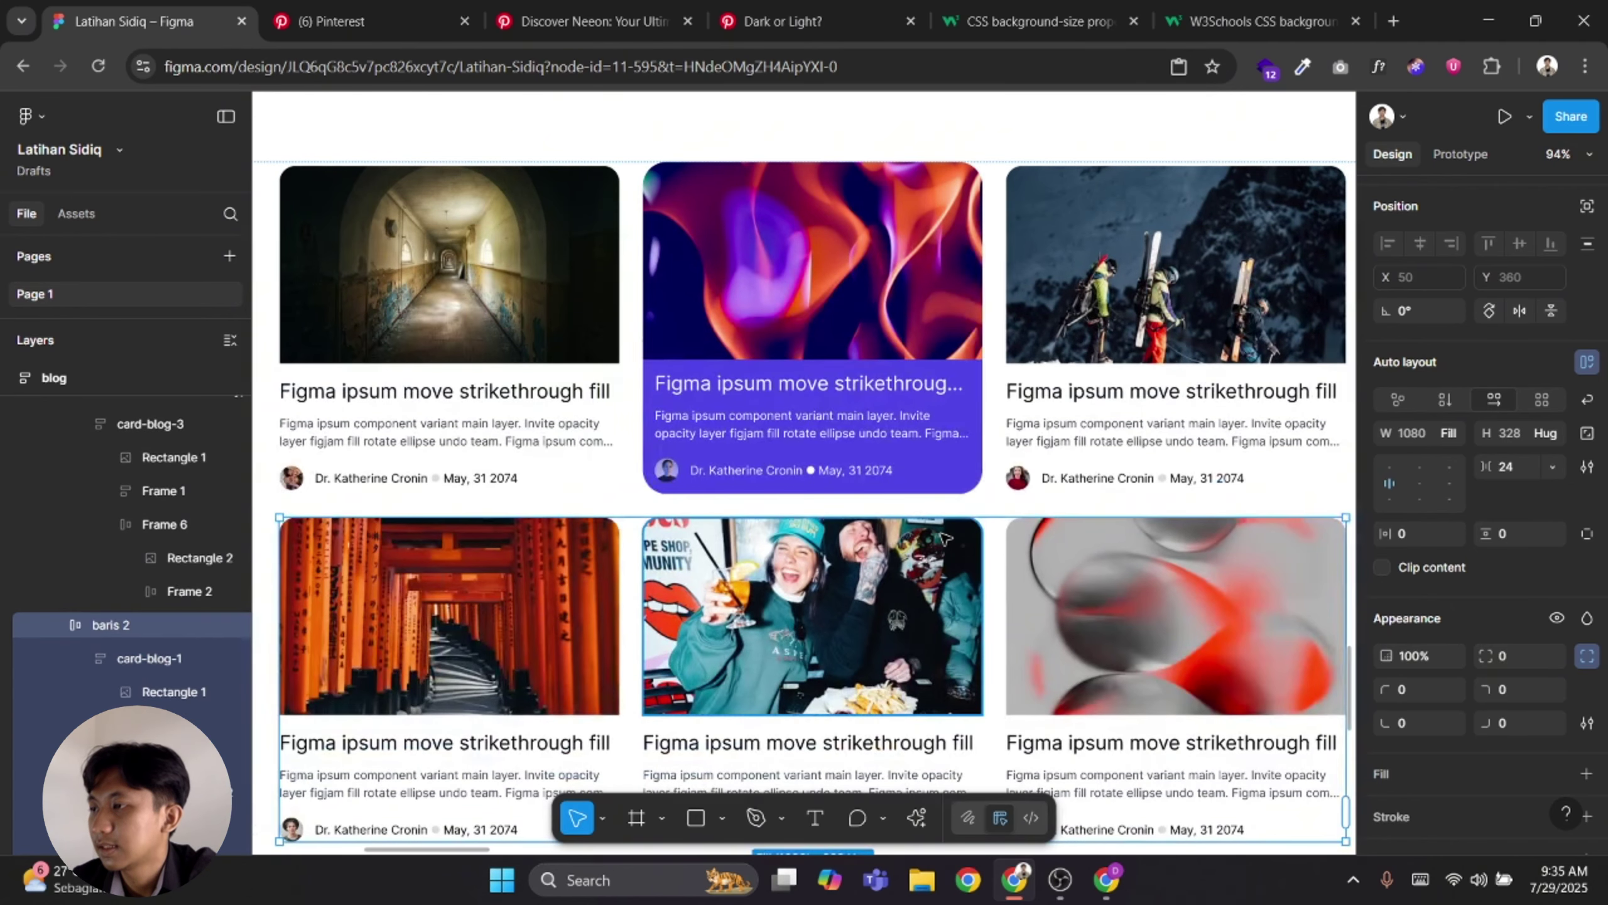
{"action": "key", "text": "ctrl+z"}
Set the purple caption frame's padding to 16 on all sides
{"action": "double_click", "coordinate": [781, 444]}
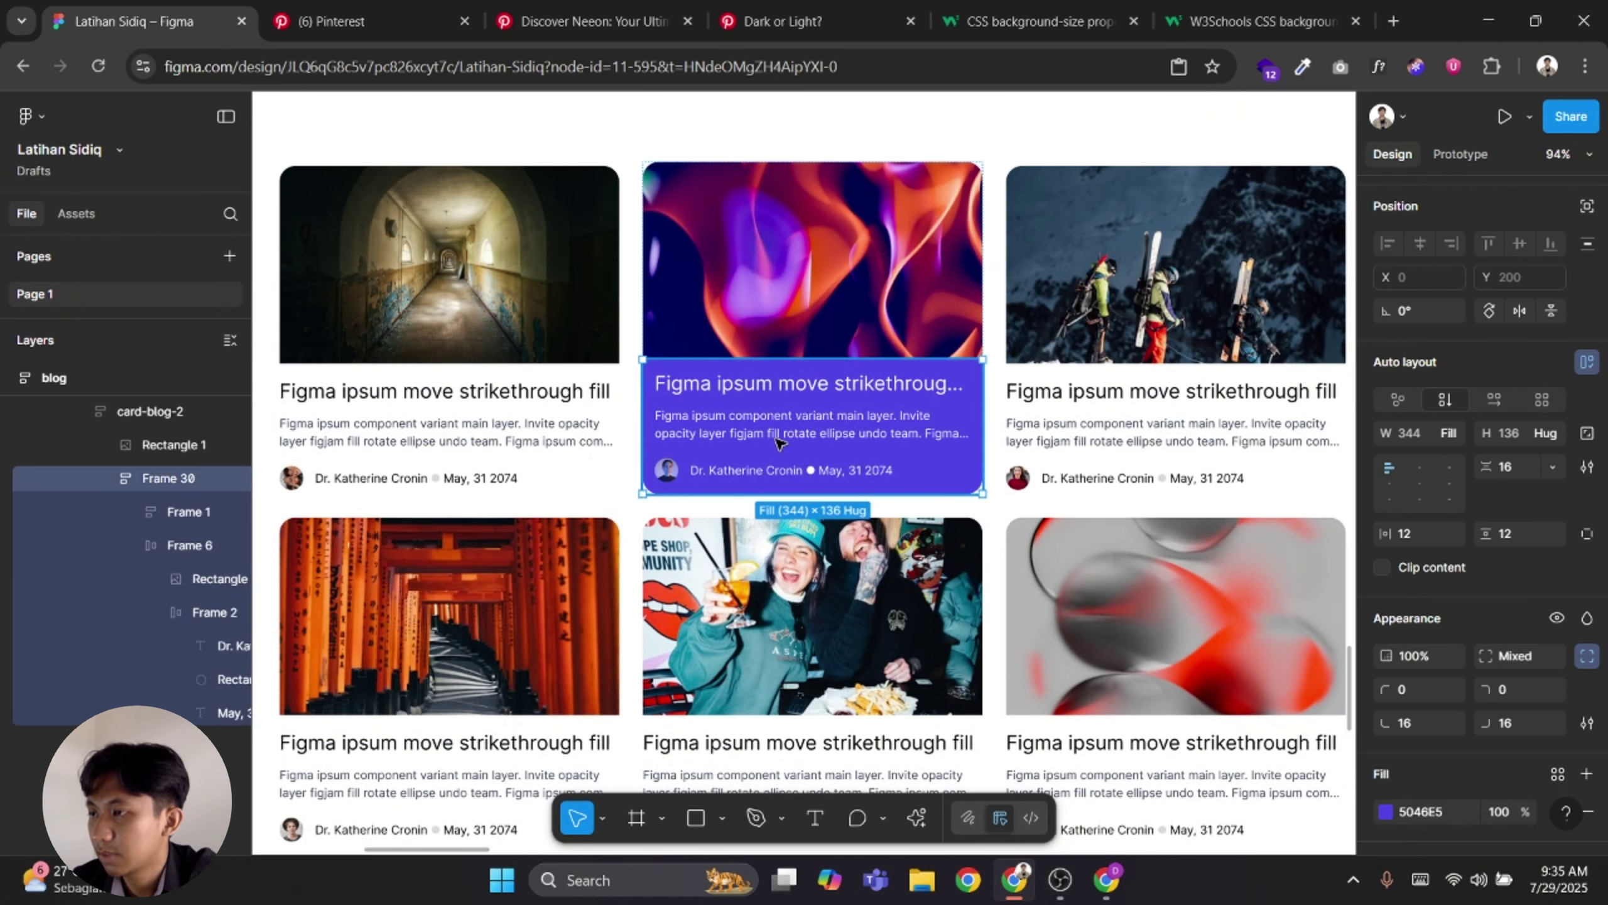
{"action": "left_click", "coordinate": [1413, 540], "text": "ctrl"}
{"action": "type", "text": "16"}
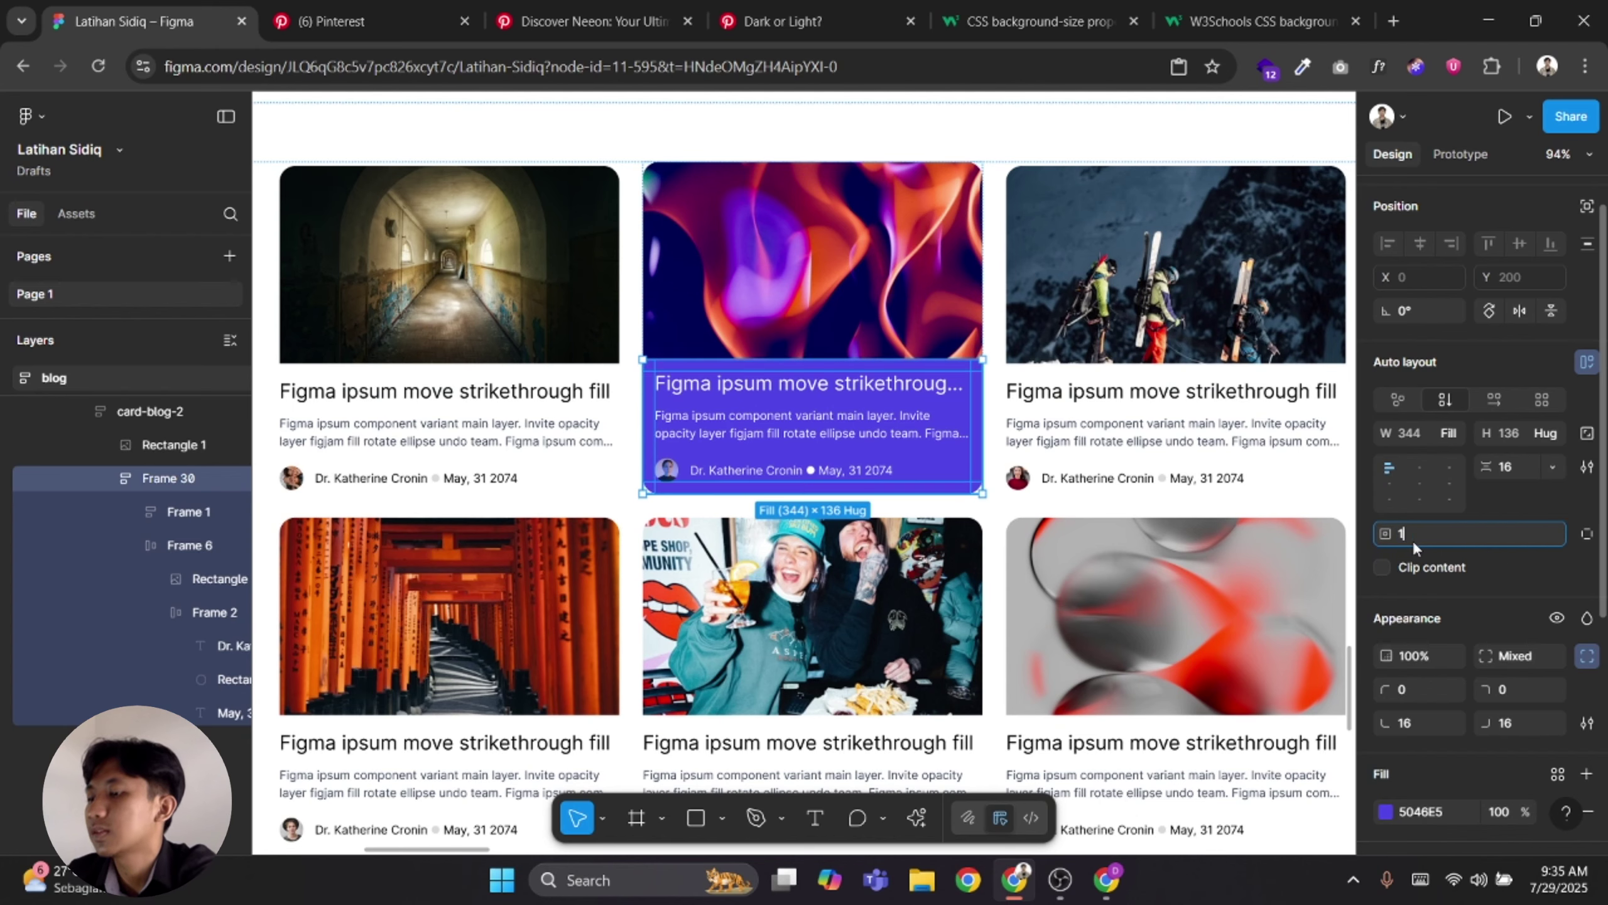
{"action": "key", "text": "Return"}
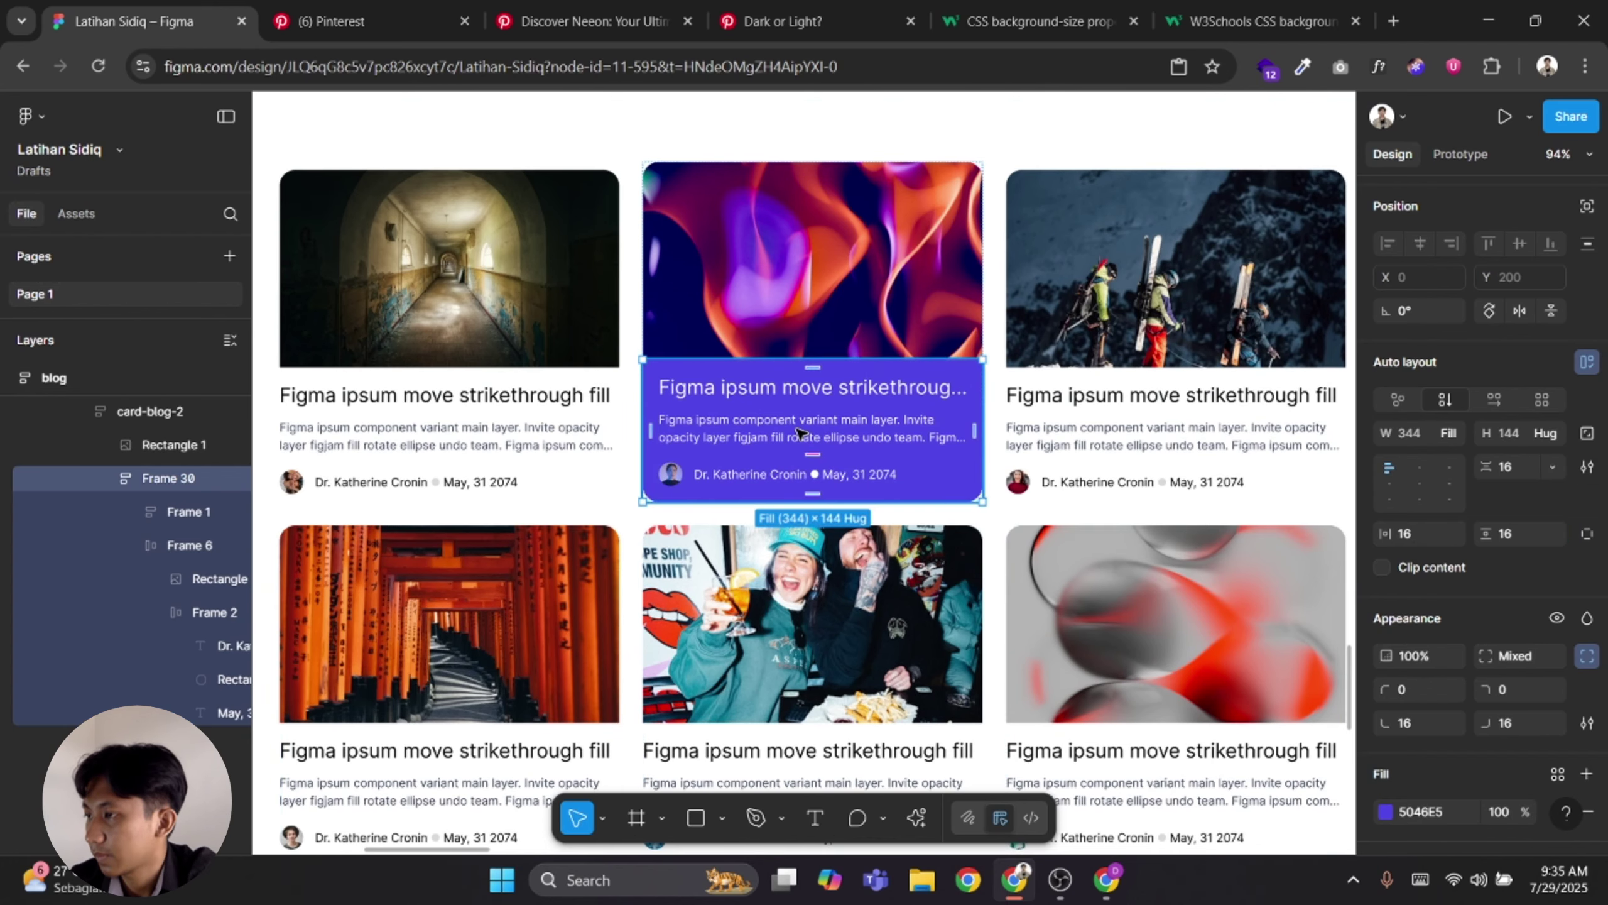
{"action": "left_click", "coordinate": [783, 400]}
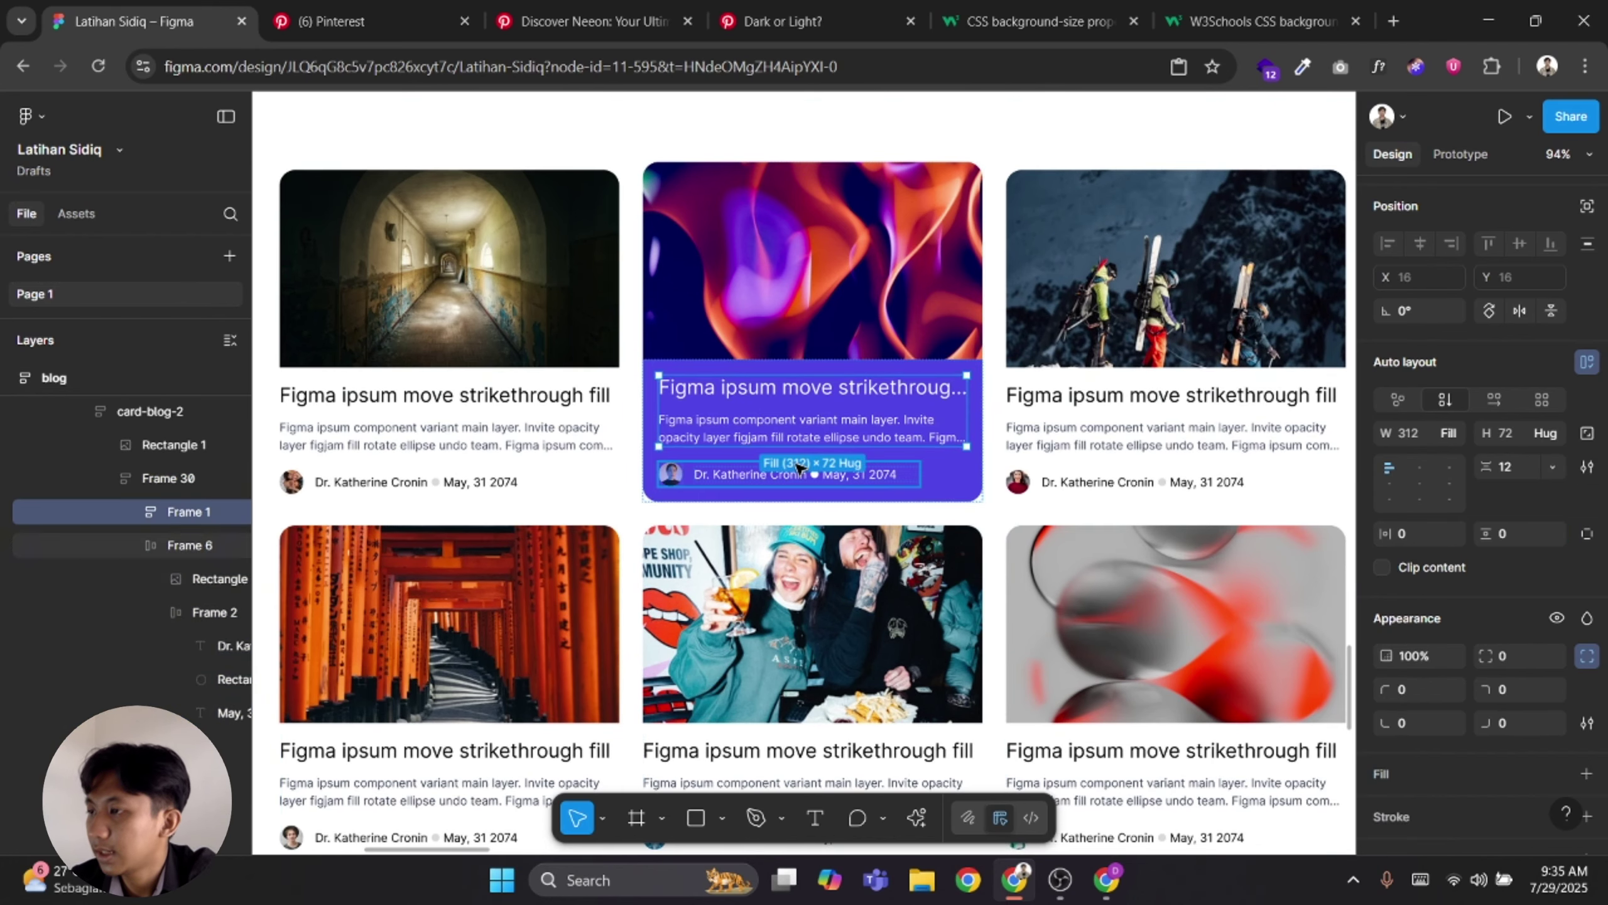
Delete the third card, with the skiers image, from the first row
{"action": "left_click", "coordinate": [816, 583]}
{"action": "scroll", "coordinate": [820, 588], "scroll_direction": "down", "scroll_amount": 4}
{"action": "scroll", "coordinate": [823, 507], "scroll_direction": "left", "scroll_amount": 2}
{"action": "scroll", "coordinate": [1076, 418], "scroll_direction": "right", "scroll_amount": 2}
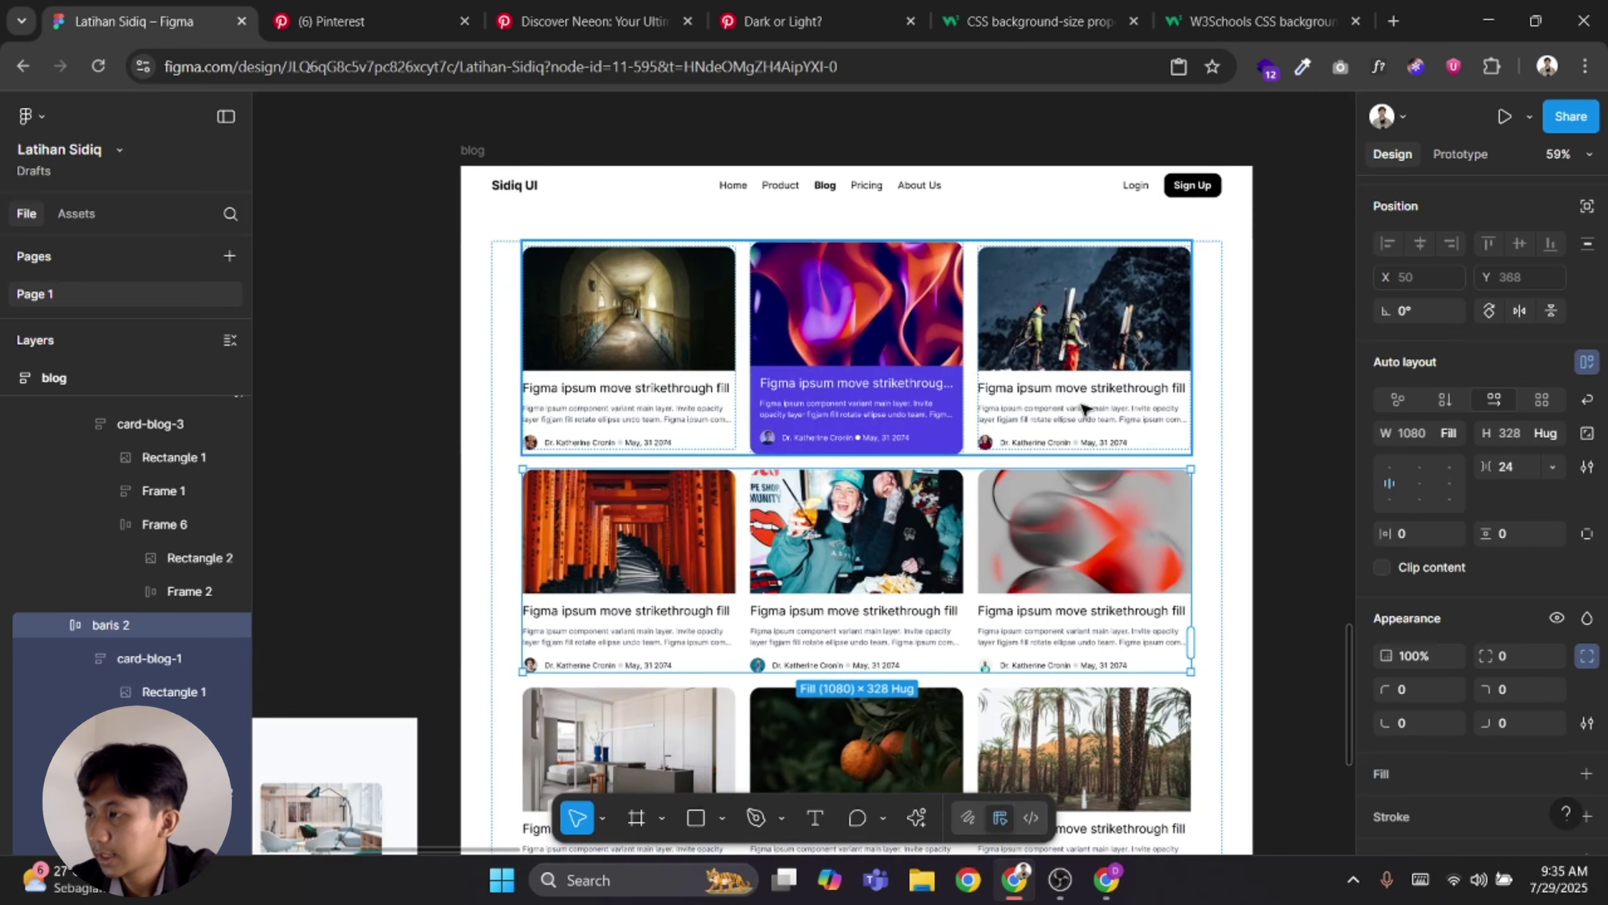
{"action": "left_click", "coordinate": [1083, 405]}
{"action": "left_click", "coordinate": [1083, 405]}
{"action": "key", "text": "Delete"}
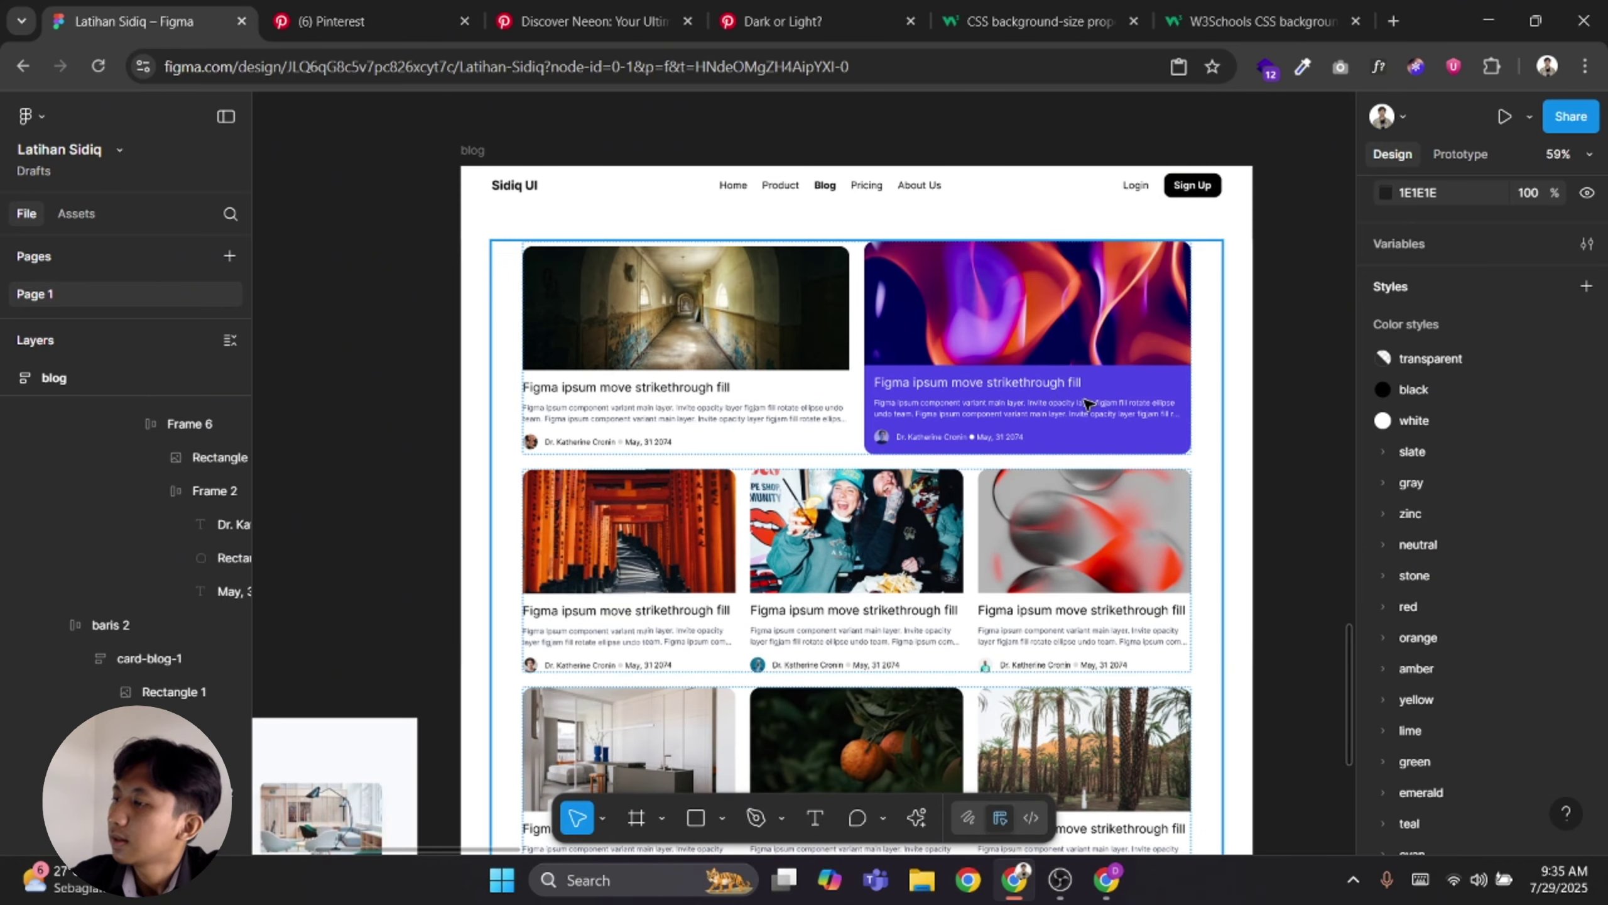
Switch the first row's card-blog-1 to a horizontal auto layout
{"action": "scroll", "coordinate": [705, 379], "scroll_direction": "up", "scroll_amount": 2}
{"action": "double_click", "coordinate": [705, 378]}
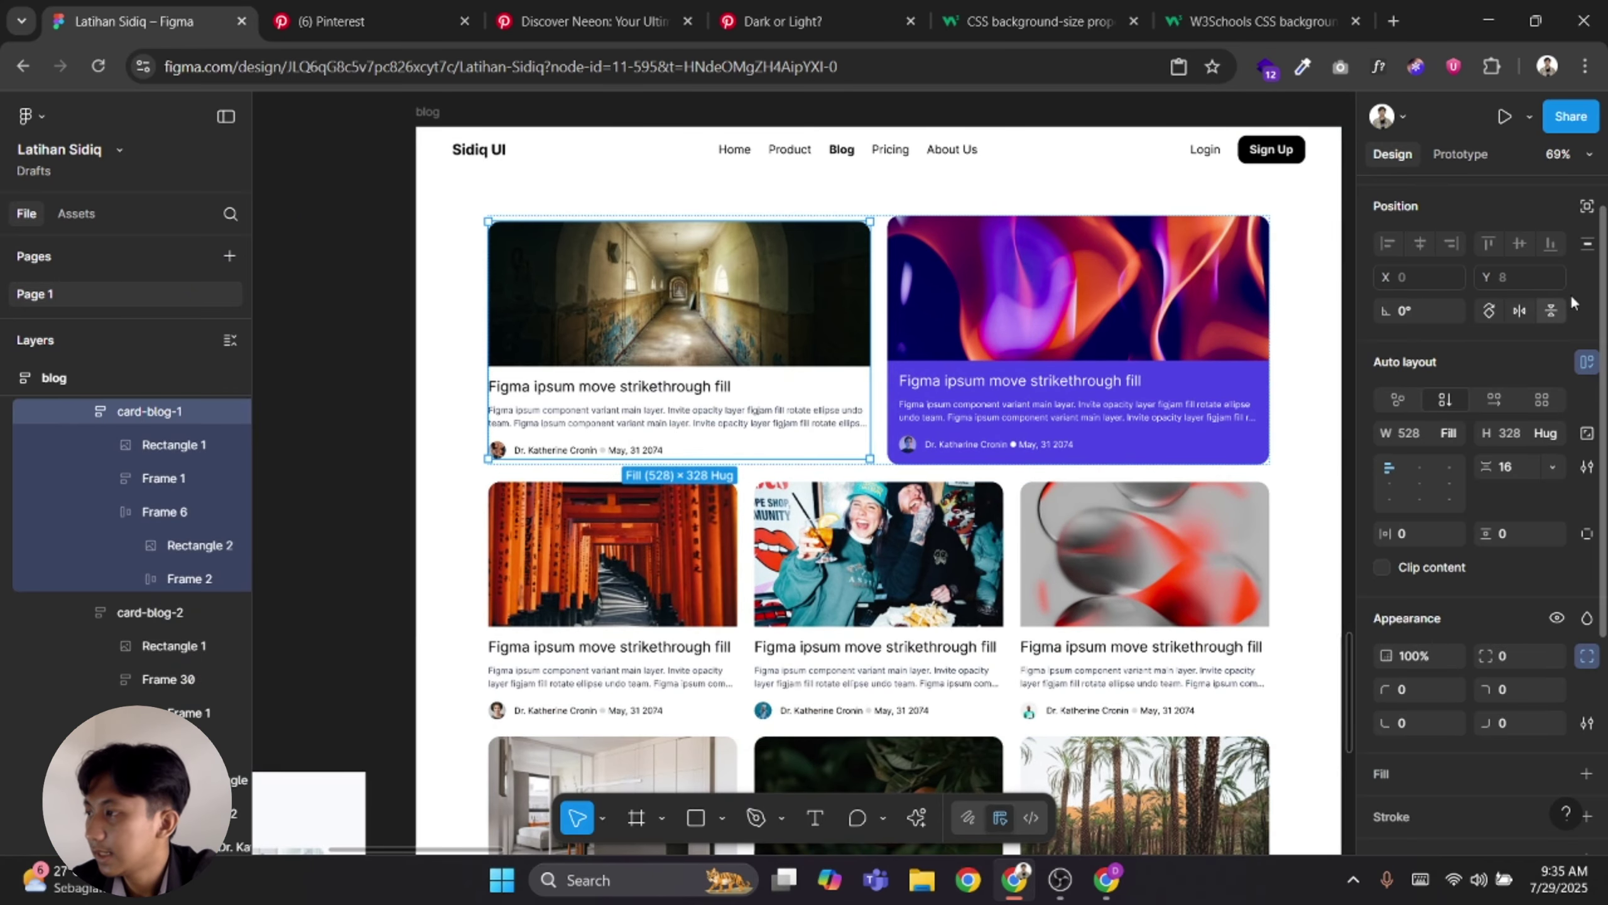
{"action": "left_click", "coordinate": [1503, 397]}
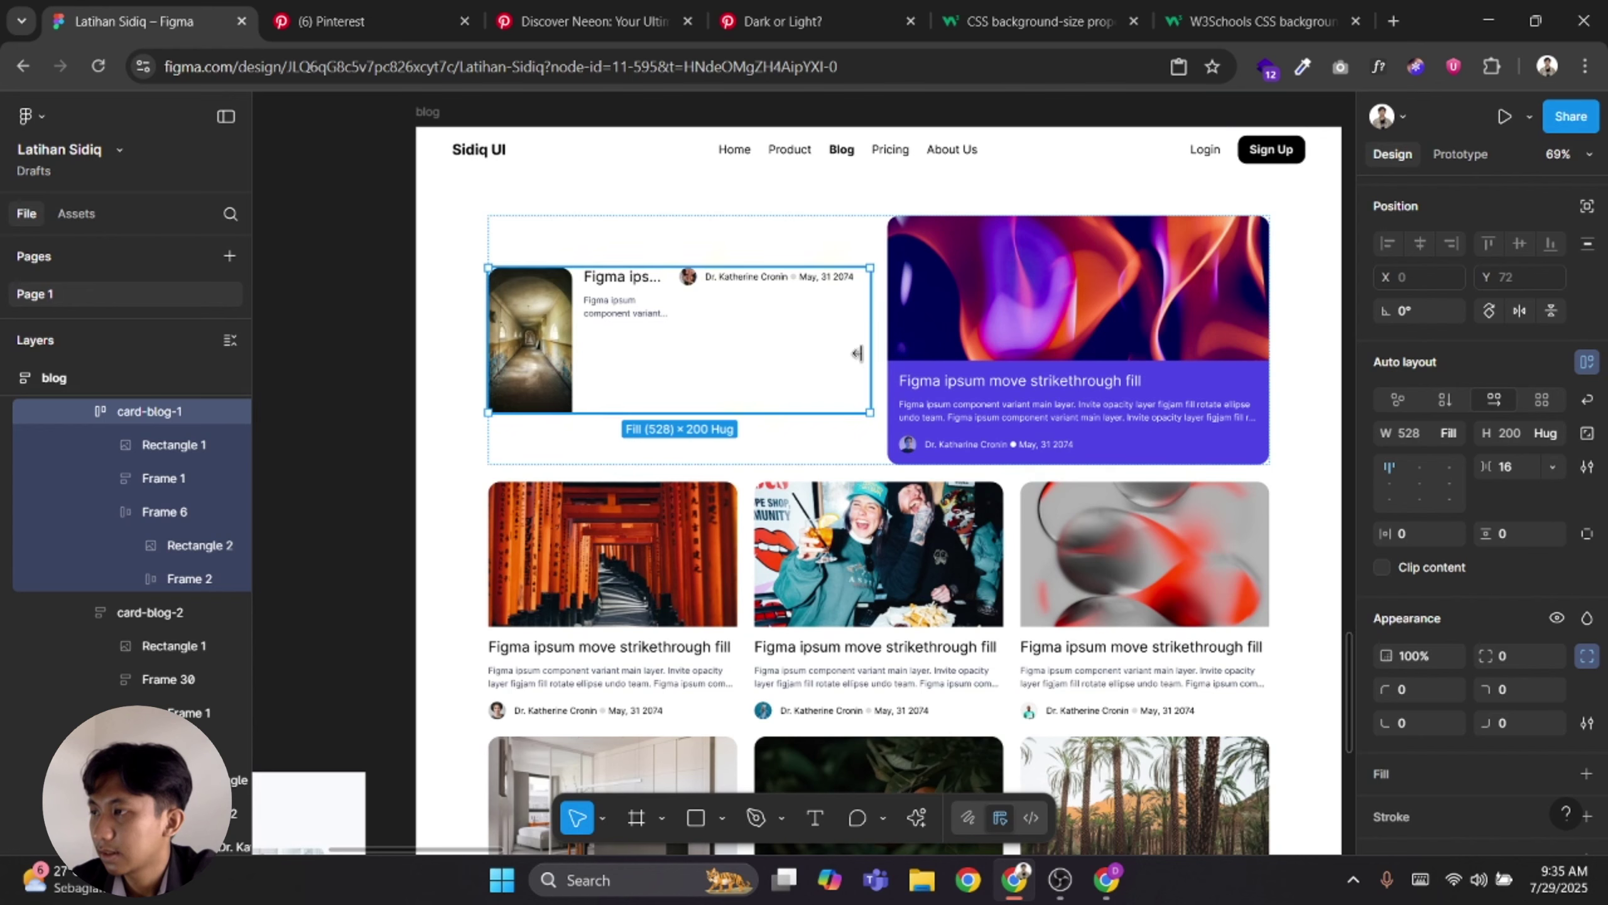
{"action": "double_click", "coordinate": [621, 561]}
{"action": "double_click", "coordinate": [621, 561]}
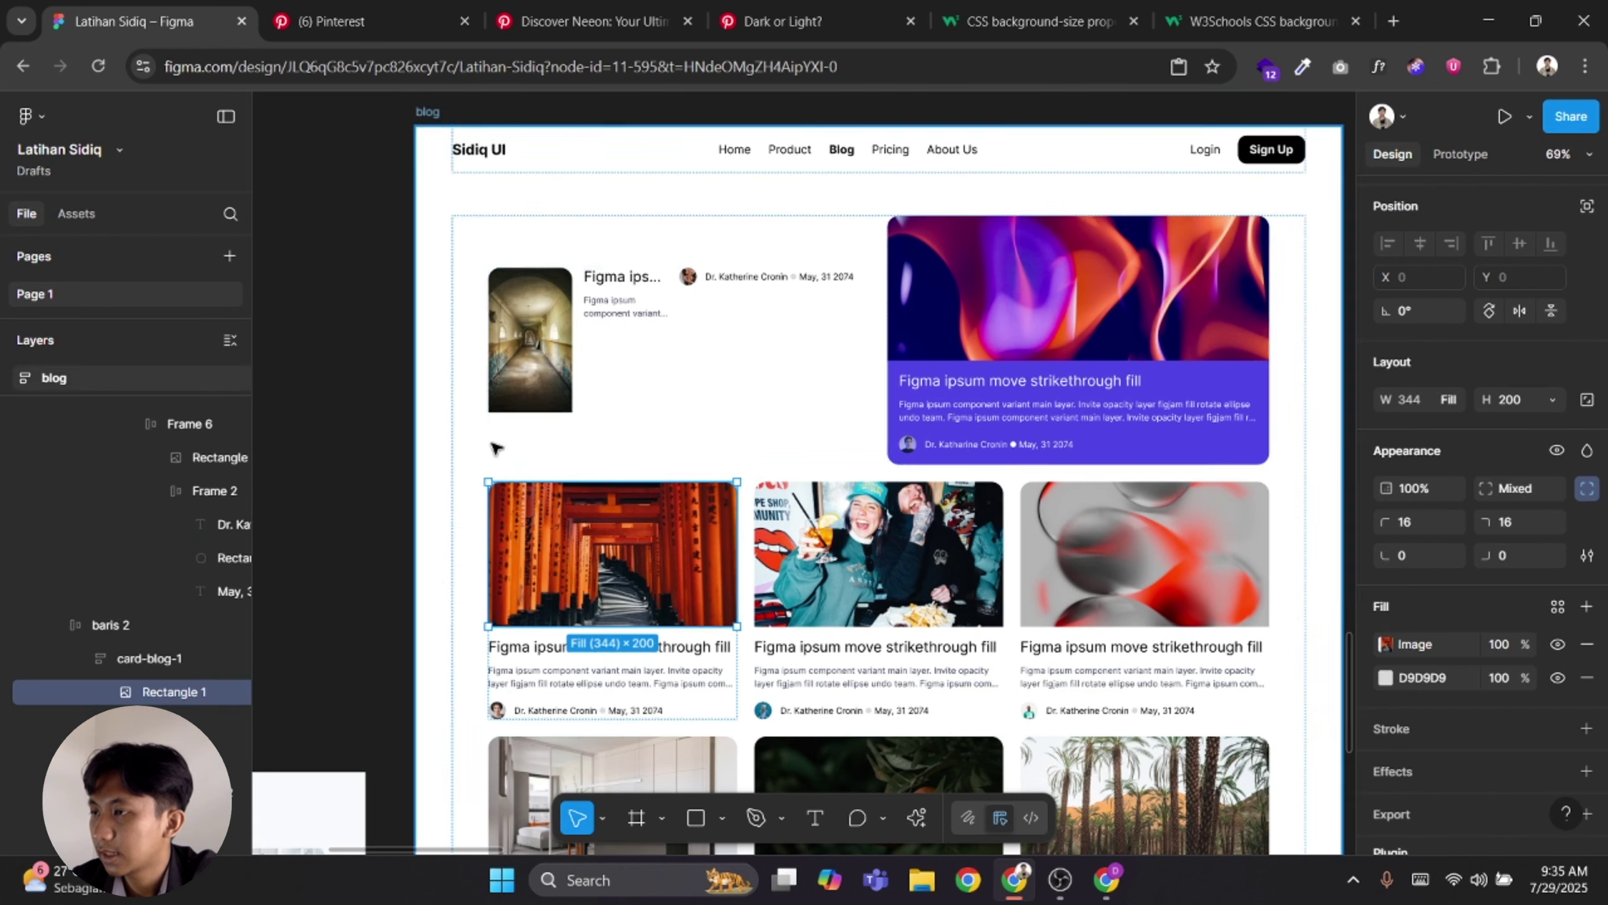
Set the width of the corridor image in the first card to 200, following the "Our Blog" reference
{"action": "scroll", "coordinate": [497, 448], "scroll_direction": "down", "scroll_amount": 4}
{"action": "left_click_drag", "start_coordinate": [497, 448], "coordinate": [1035, 101]}
{"action": "scroll", "coordinate": [941, 399], "scroll_direction": "up", "scroll_amount": 5}
{"action": "left_click_drag", "start_coordinate": [940, 398], "coordinate": [371, 642]}
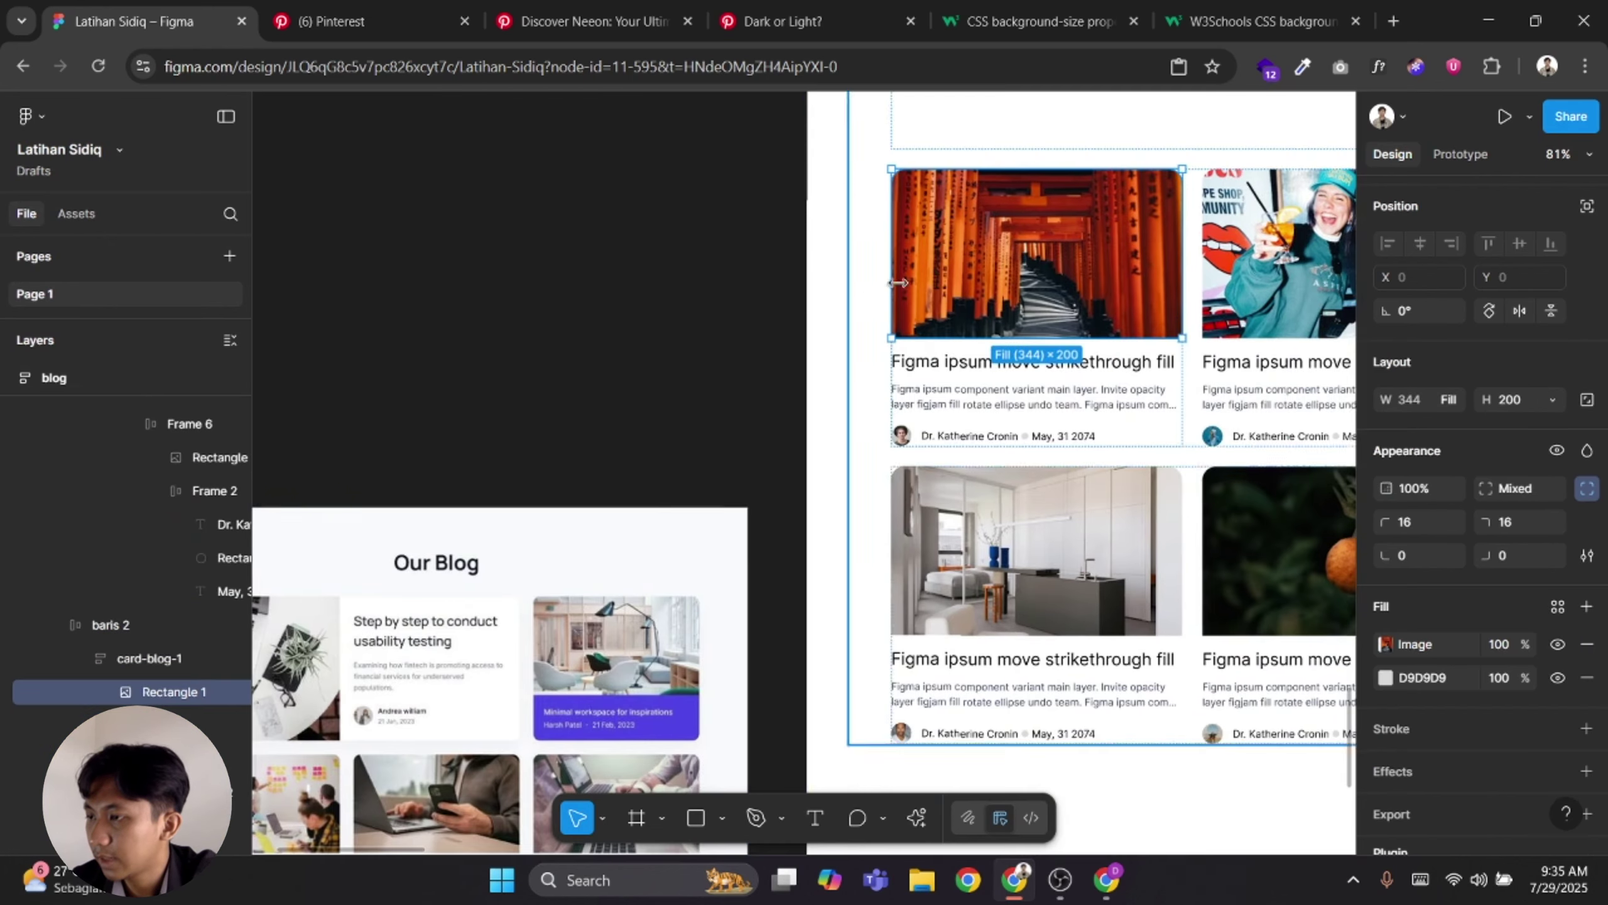
{"action": "scroll", "coordinate": [898, 282], "scroll_direction": "up", "scroll_amount": 1}
{"action": "left_click_drag", "start_coordinate": [898, 283], "coordinate": [645, 743]}
{"action": "double_click", "coordinate": [701, 411]}
{"action": "double_click", "coordinate": [701, 411]}
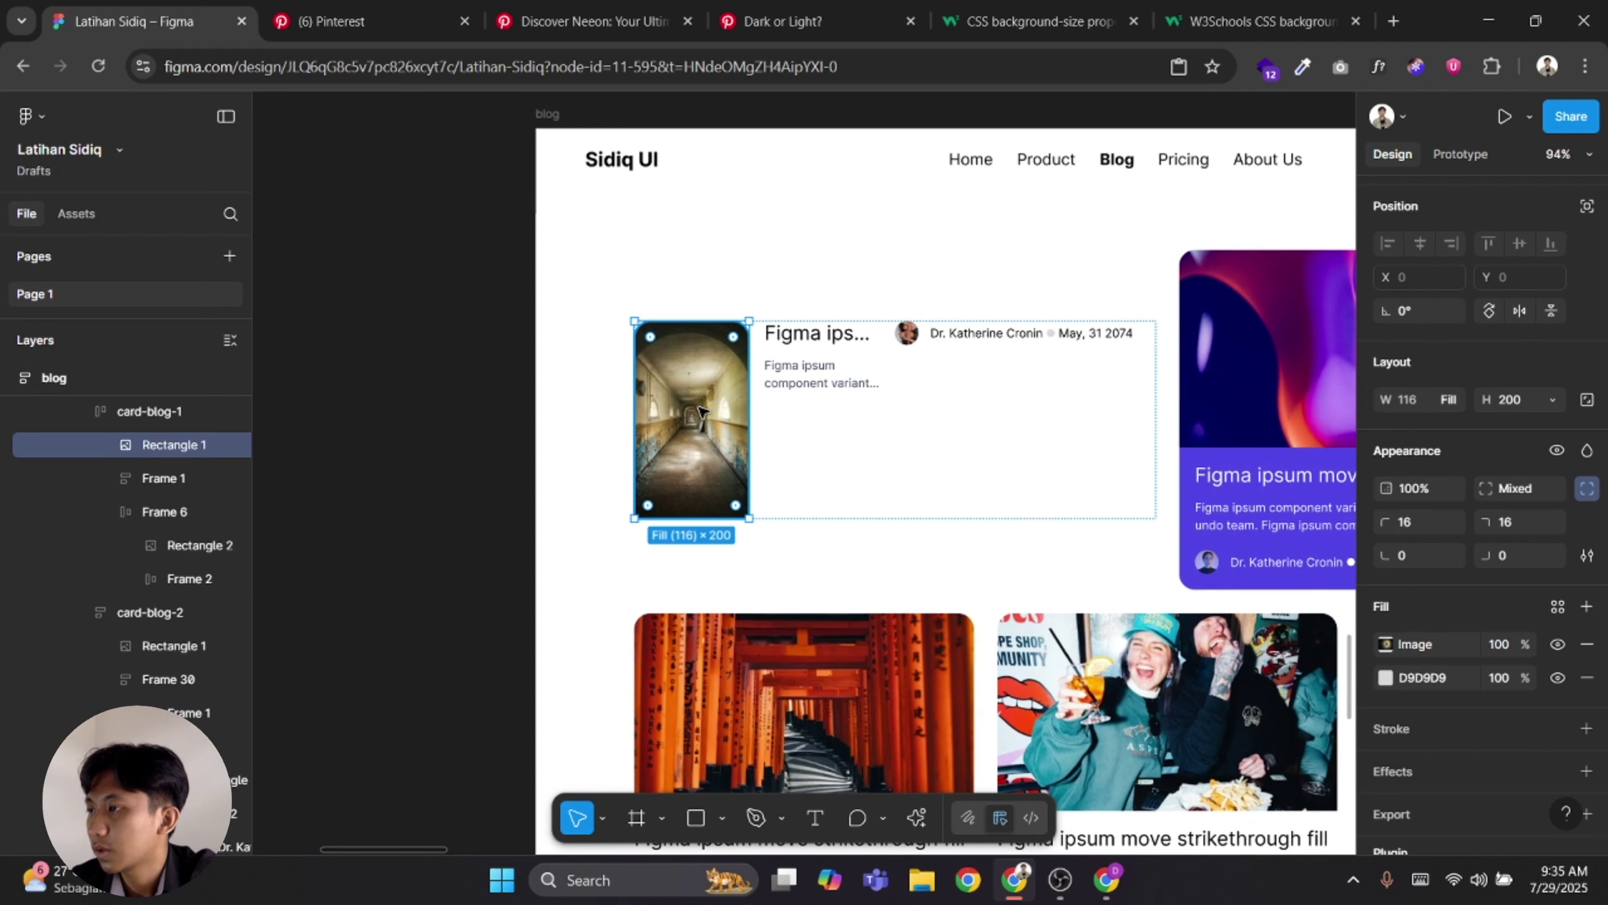
{"action": "type", "text": "200"}
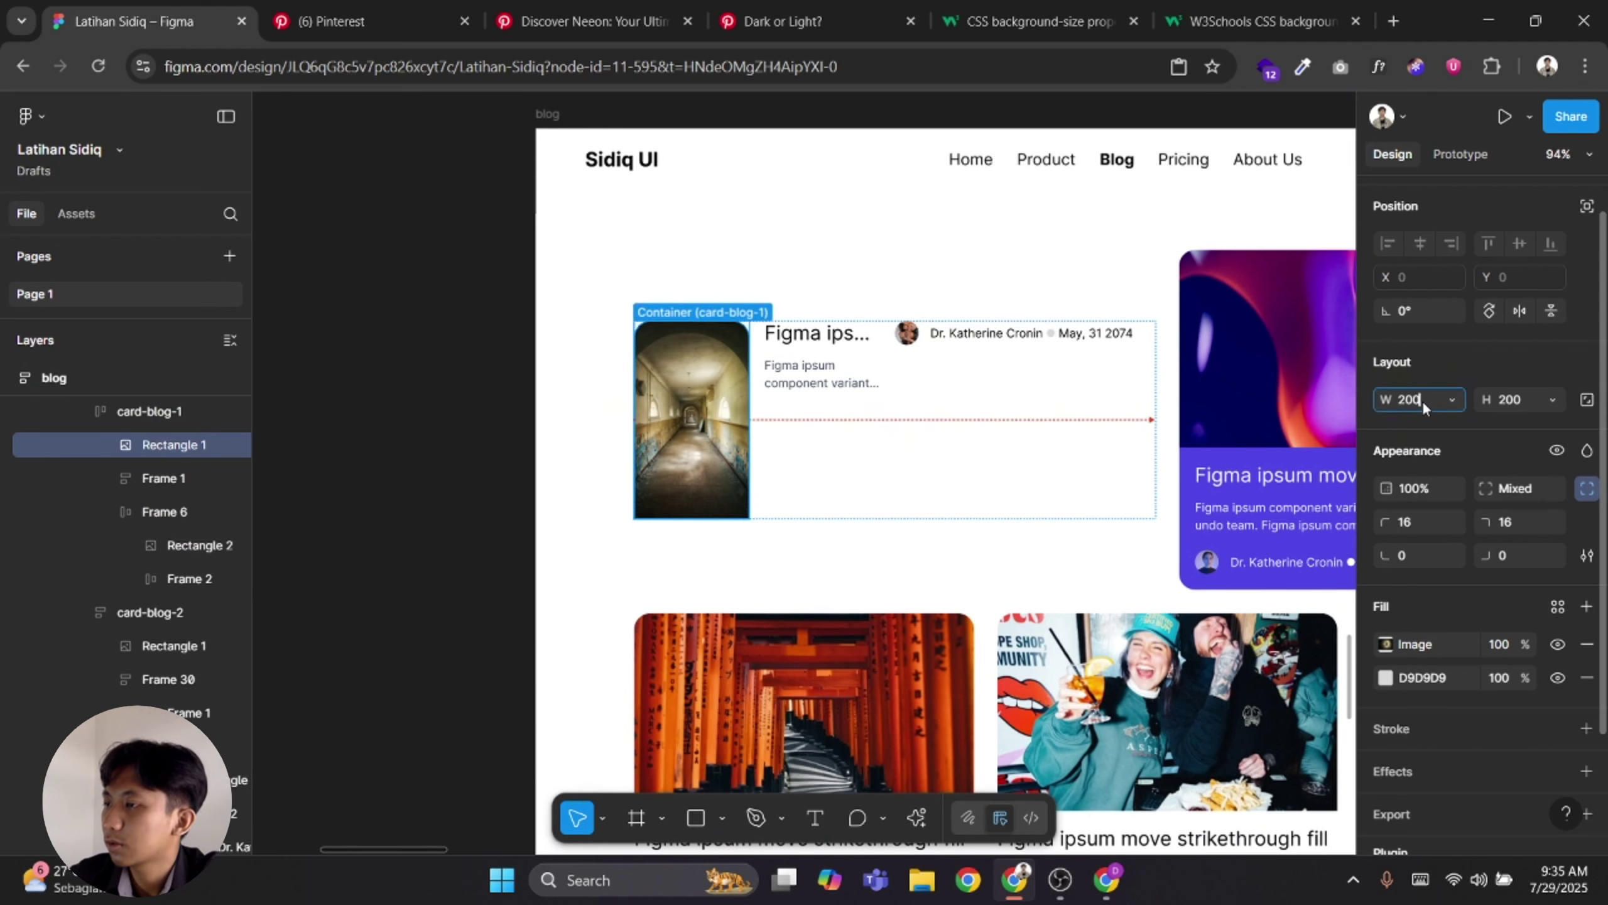
{"action": "key", "text": "Return"}
Wrap the first card's text frame and author row together in a vertical auto layout beside the image
{"action": "left_click", "coordinate": [905, 385]}
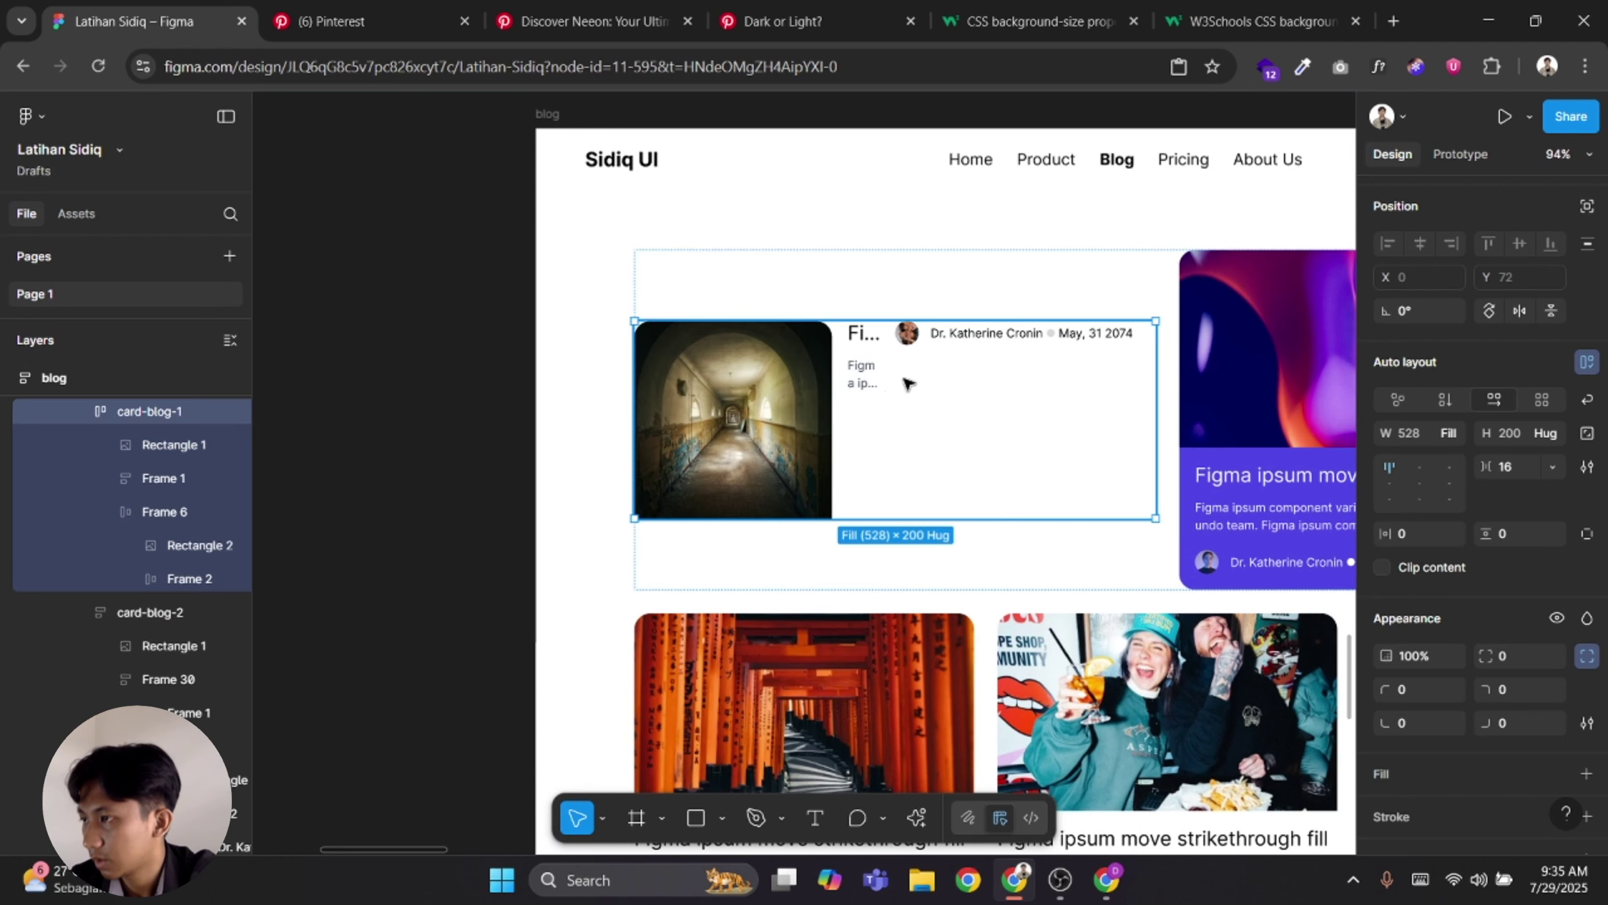
{"action": "left_click", "coordinate": [856, 337]}
{"action": "left_click", "coordinate": [993, 338], "text": "shift"}
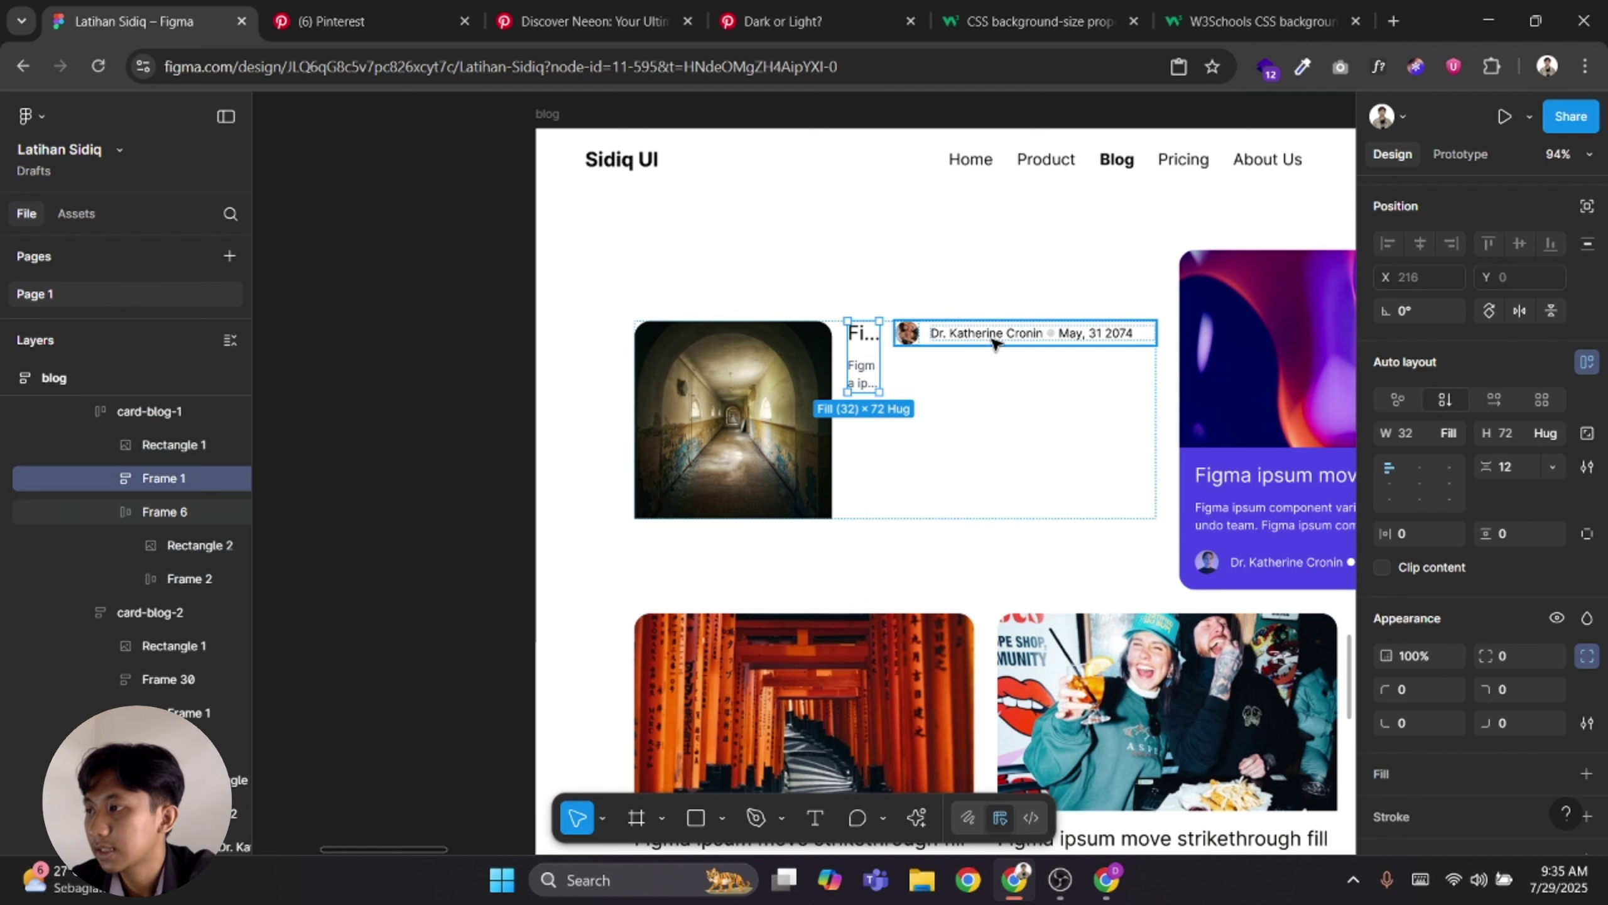
{"action": "key", "text": "shift+a"}
{"action": "left_click", "coordinate": [1448, 401]}
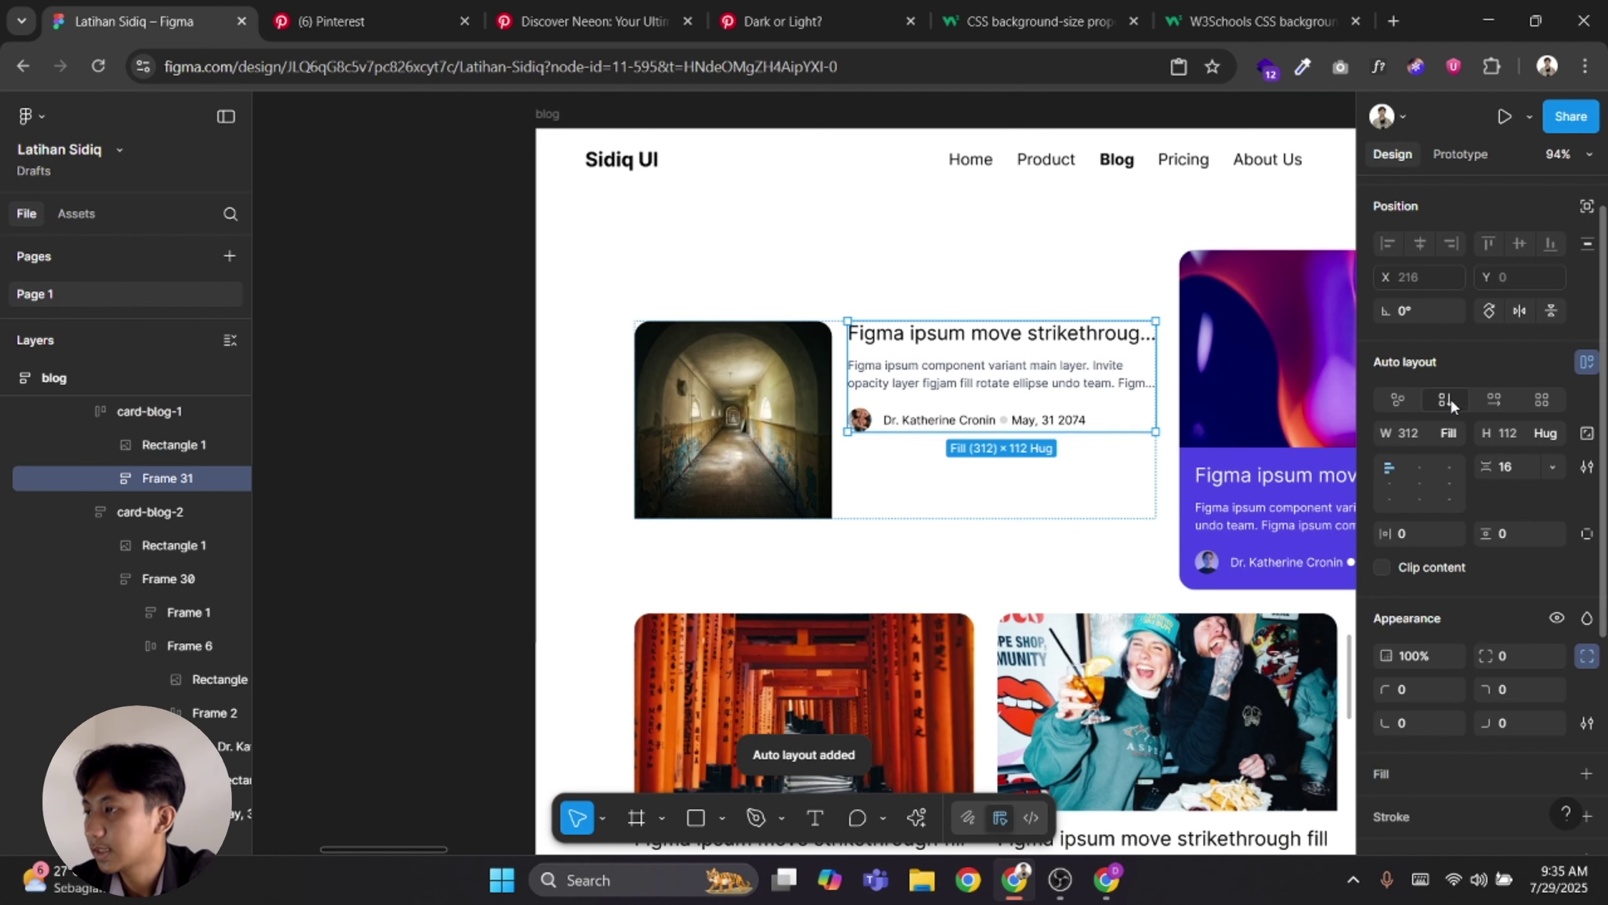
Compare the first row's two cards with the card proportions in the "Our Blog" reference
{"action": "left_click", "coordinate": [944, 477]}
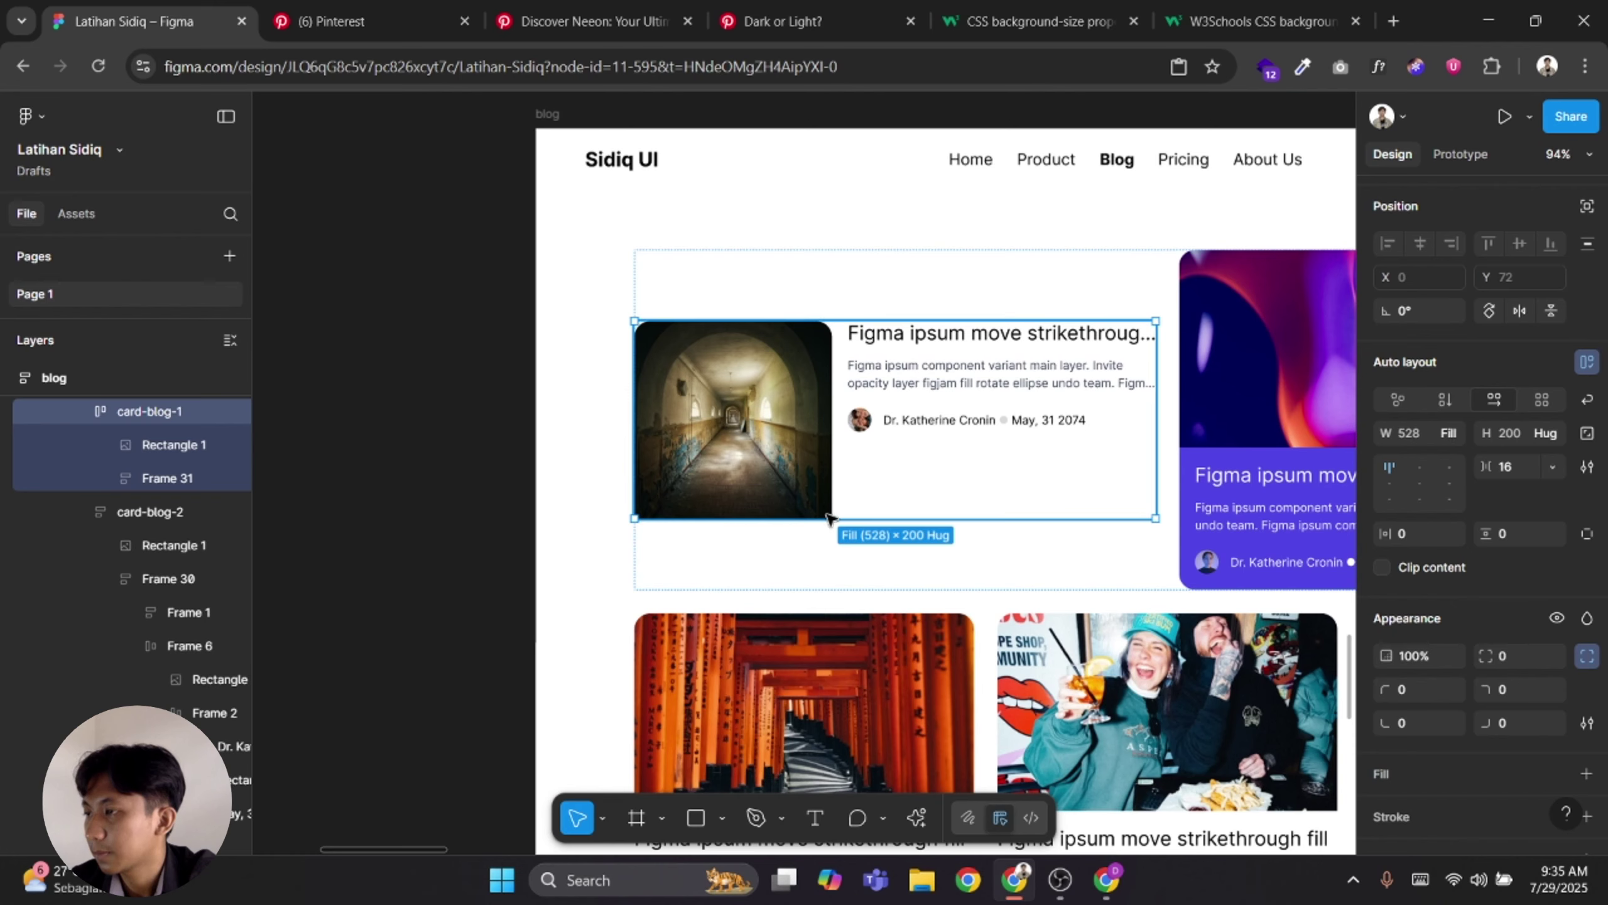
{"action": "scroll", "coordinate": [929, 549], "scroll_direction": "down", "scroll_amount": 3}
{"action": "scroll", "coordinate": [930, 550], "scroll_direction": "left", "scroll_amount": 5}
{"action": "left_click_drag", "start_coordinate": [930, 545], "coordinate": [420, 322]}
{"action": "left_click_drag", "start_coordinate": [1098, 369], "coordinate": [851, 449]}
{"action": "scroll", "coordinate": [1155, 218], "scroll_direction": "up", "scroll_amount": 3}
{"action": "left_click_drag", "start_coordinate": [1154, 219], "coordinate": [833, 481]}
{"action": "double_click", "coordinate": [834, 481]}
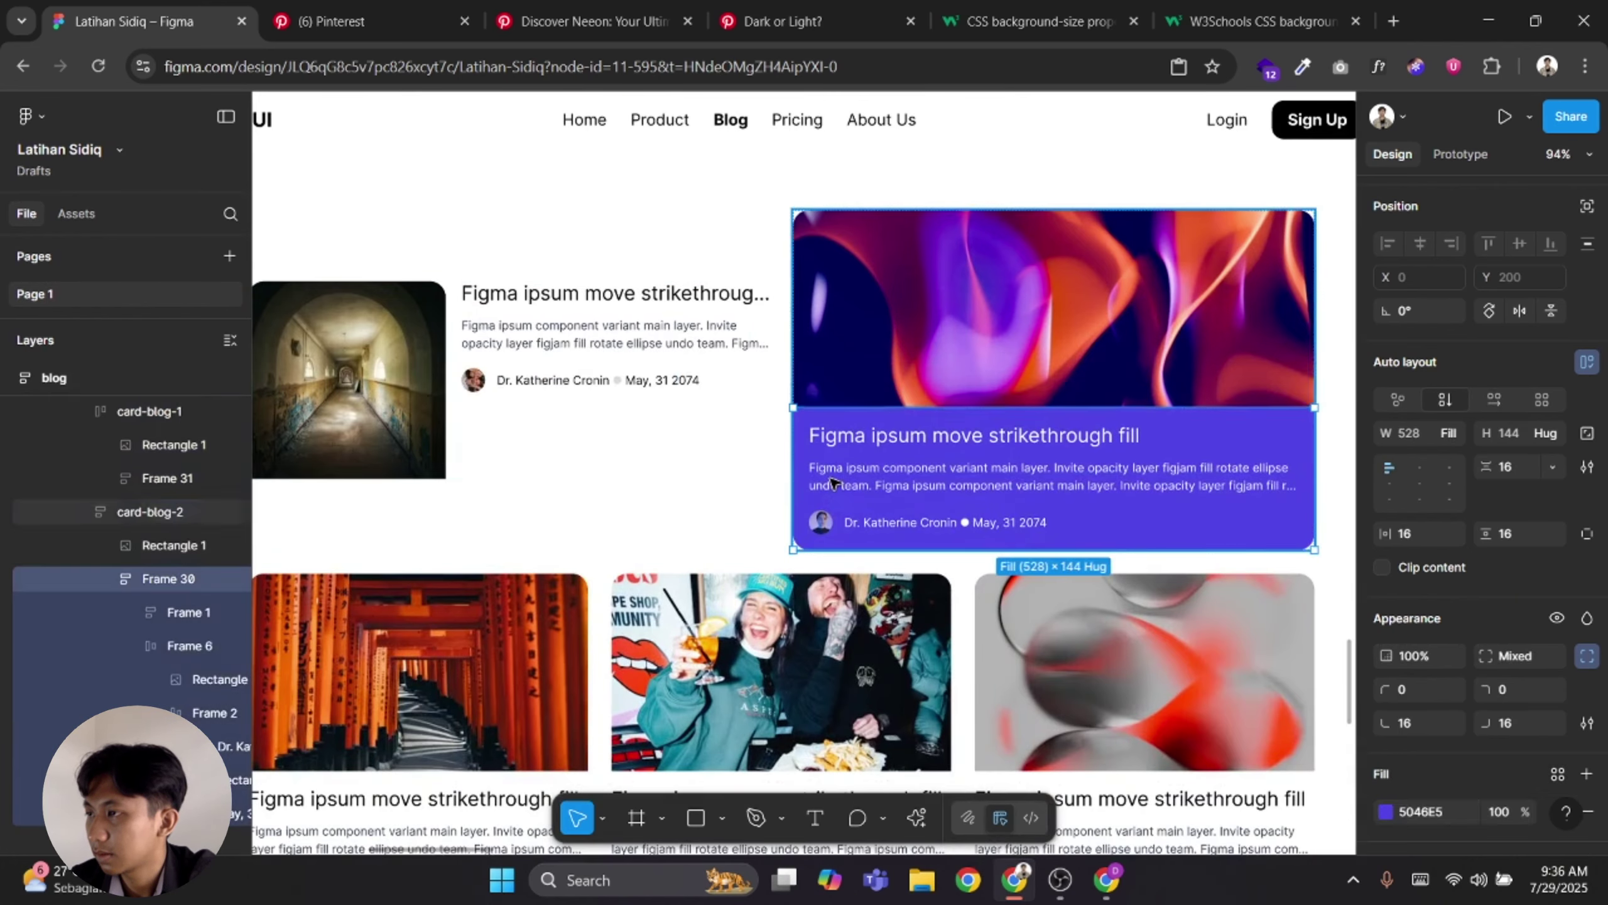
{"action": "left_click", "coordinate": [784, 443]}
{"action": "scroll", "coordinate": [804, 442], "scroll_direction": "down", "scroll_amount": 3}
{"action": "left_click_drag", "start_coordinate": [808, 421], "coordinate": [843, 442]}
Add a layout guide to the blog frame with 12 stretched columns
{"action": "left_click", "coordinate": [522, 265]}
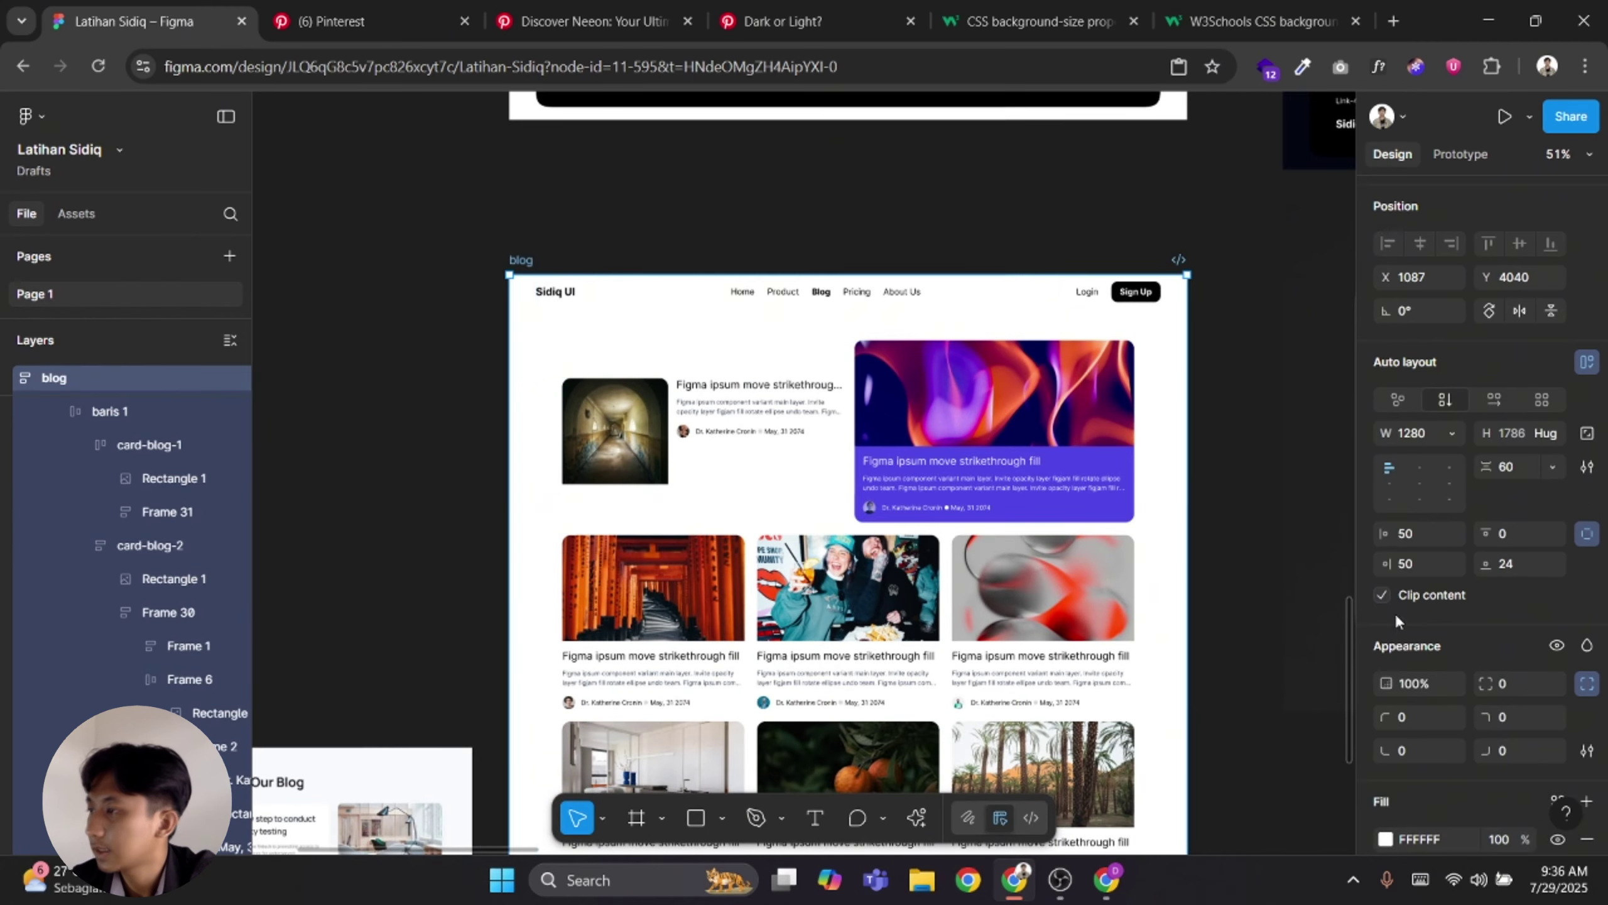
{"action": "scroll", "coordinate": [1424, 665], "scroll_direction": "down", "scroll_amount": 2}
{"action": "scroll", "coordinate": [1424, 665], "scroll_direction": "down", "scroll_amount": 5}
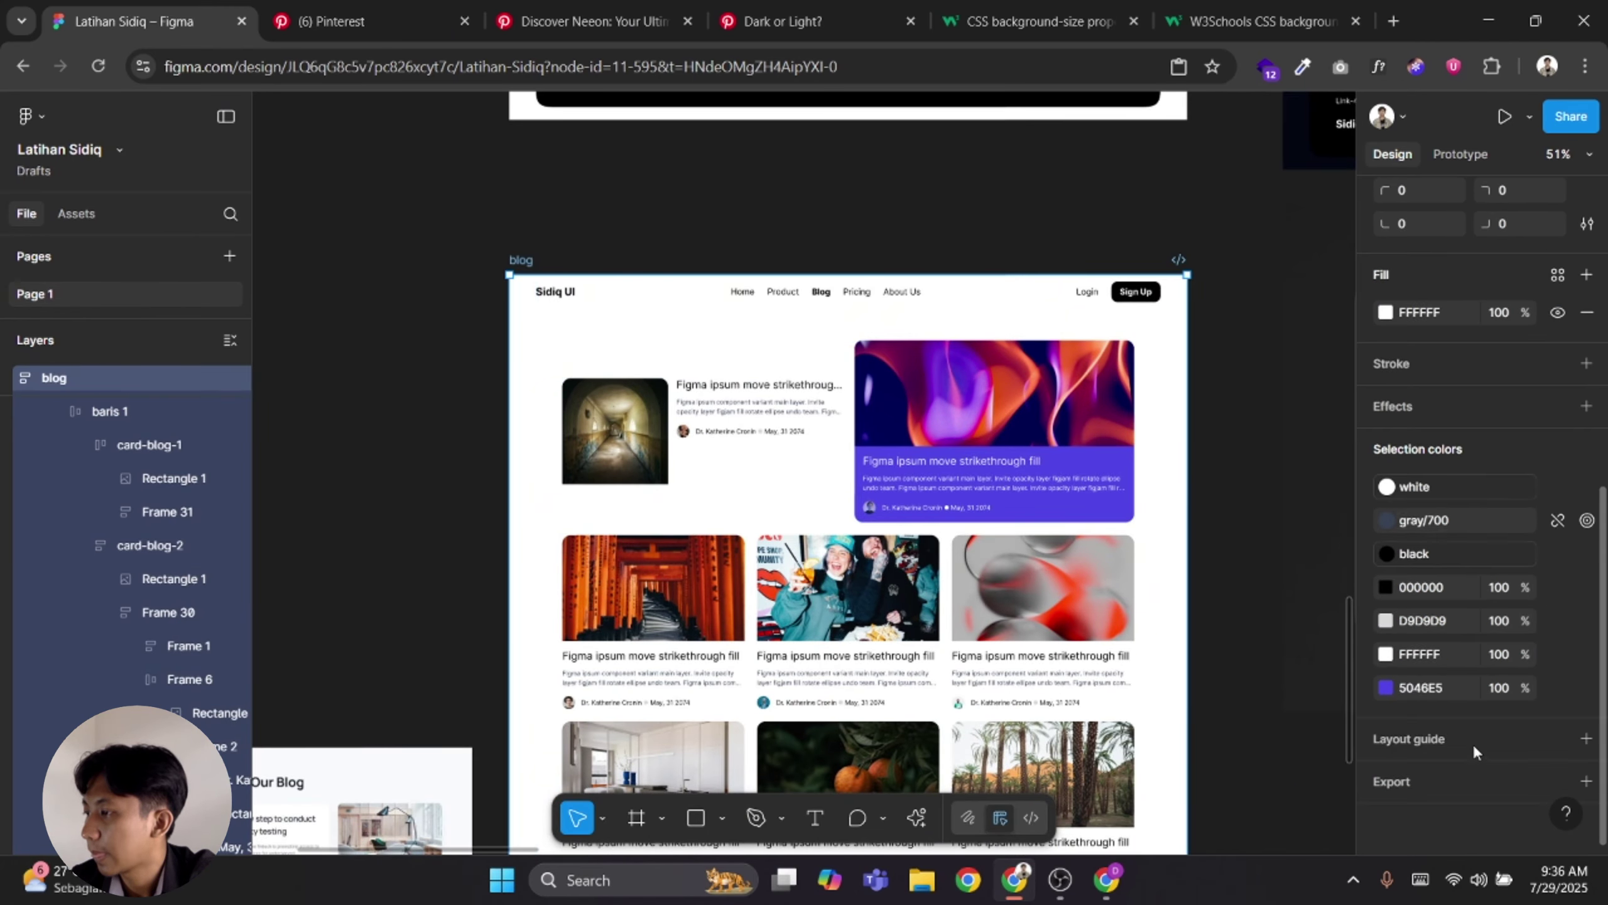
{"action": "left_click", "coordinate": [1586, 738]}
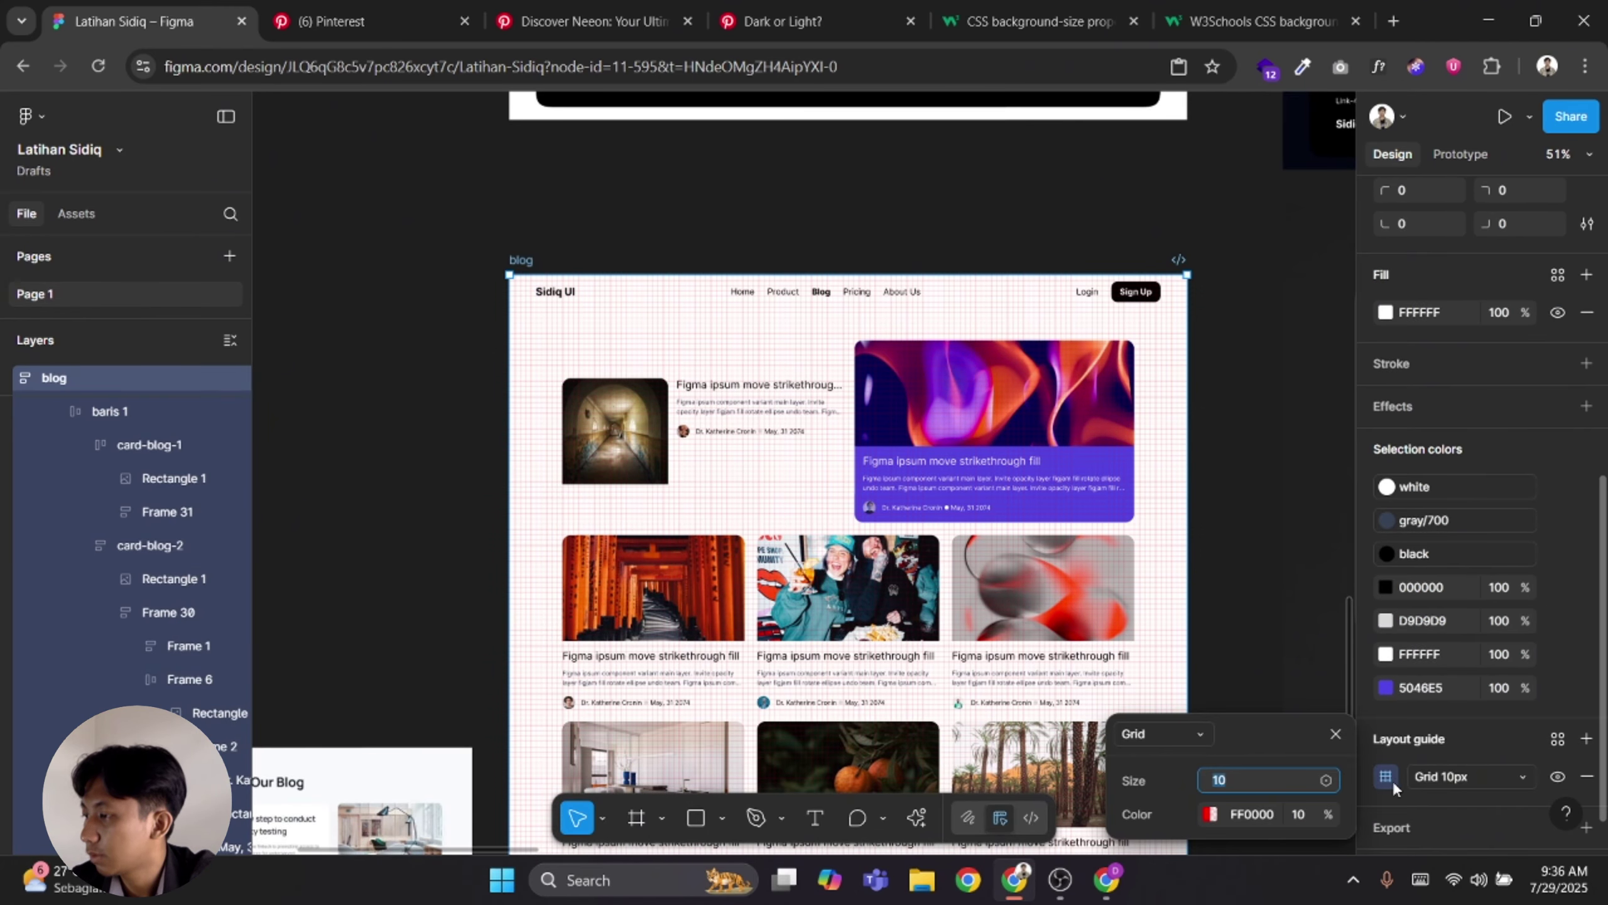
{"action": "type", "text": "12"}
{"action": "left_click", "coordinate": [1196, 742]}
{"action": "left_click", "coordinate": [1175, 758]}
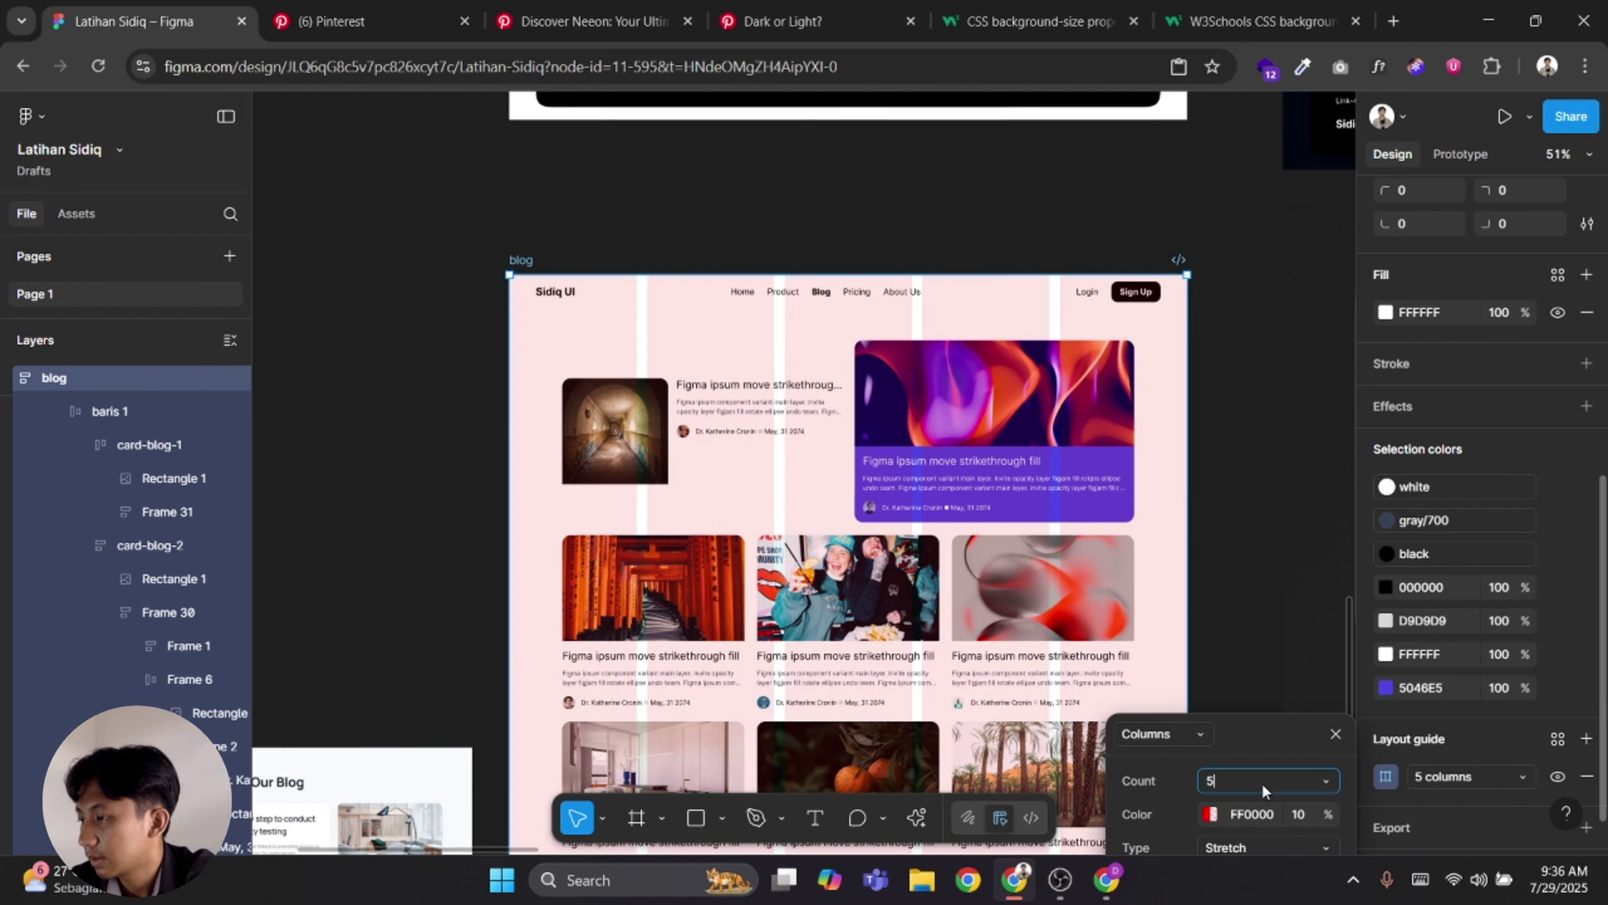
{"action": "left_click_drag", "start_coordinate": [1254, 749], "coordinate": [1295, 469]}
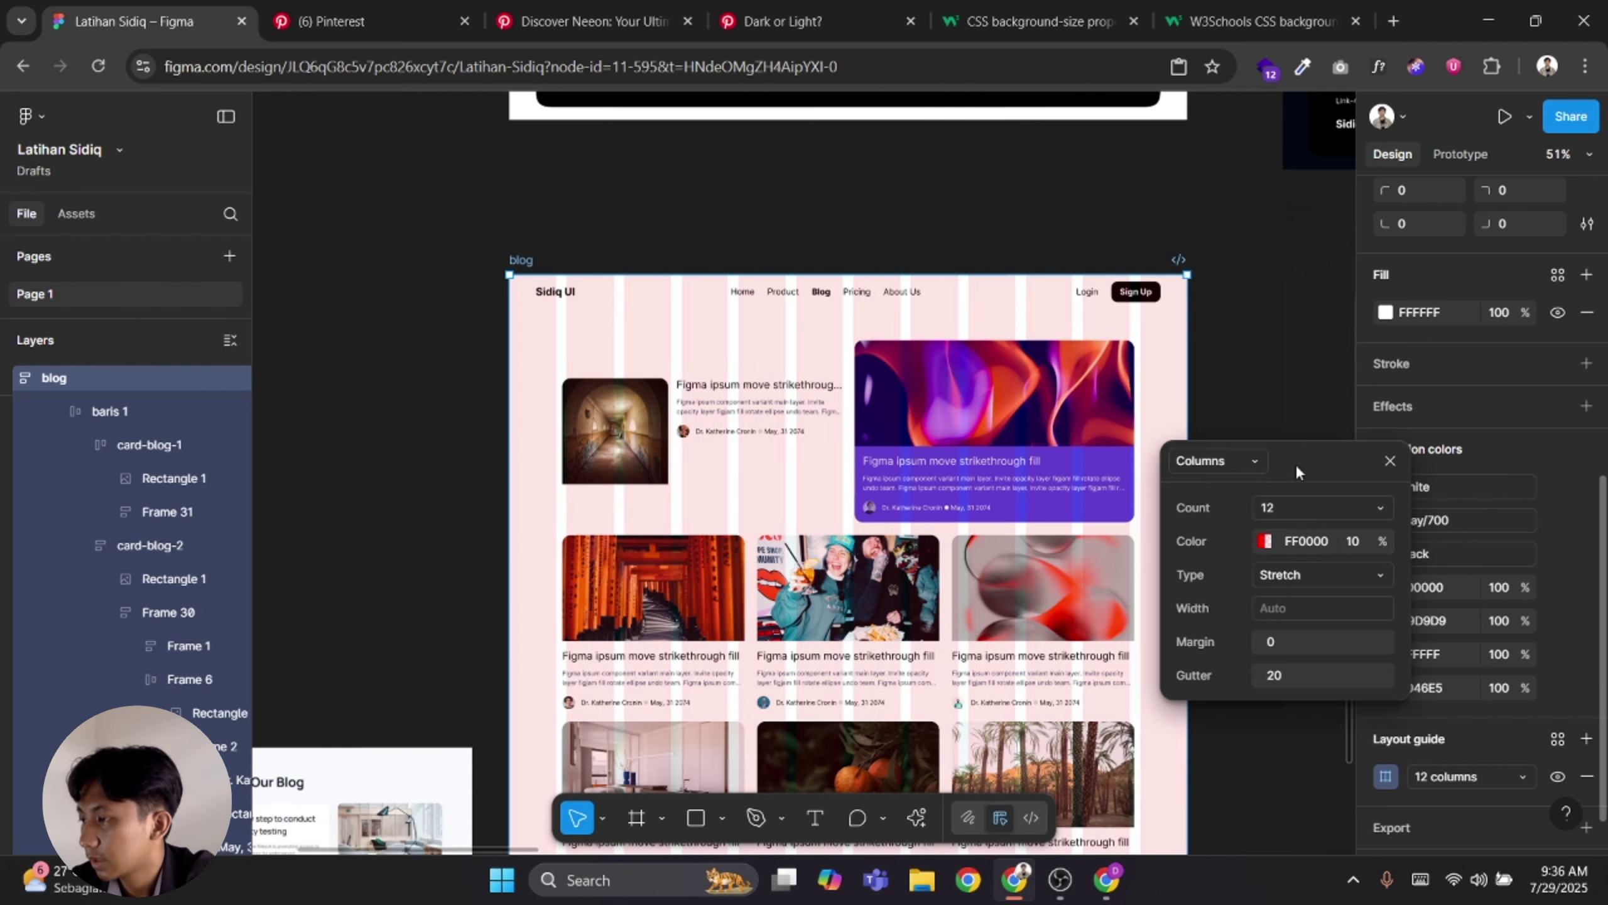
Set the column guide's margin to 50 and its gutter to 24
{"action": "type", "text": "50"}
{"action": "key", "text": "Return"}
{"action": "left_click", "coordinate": [1278, 676]}
{"action": "type", "text": "24"}
{"action": "key", "text": "Return"}
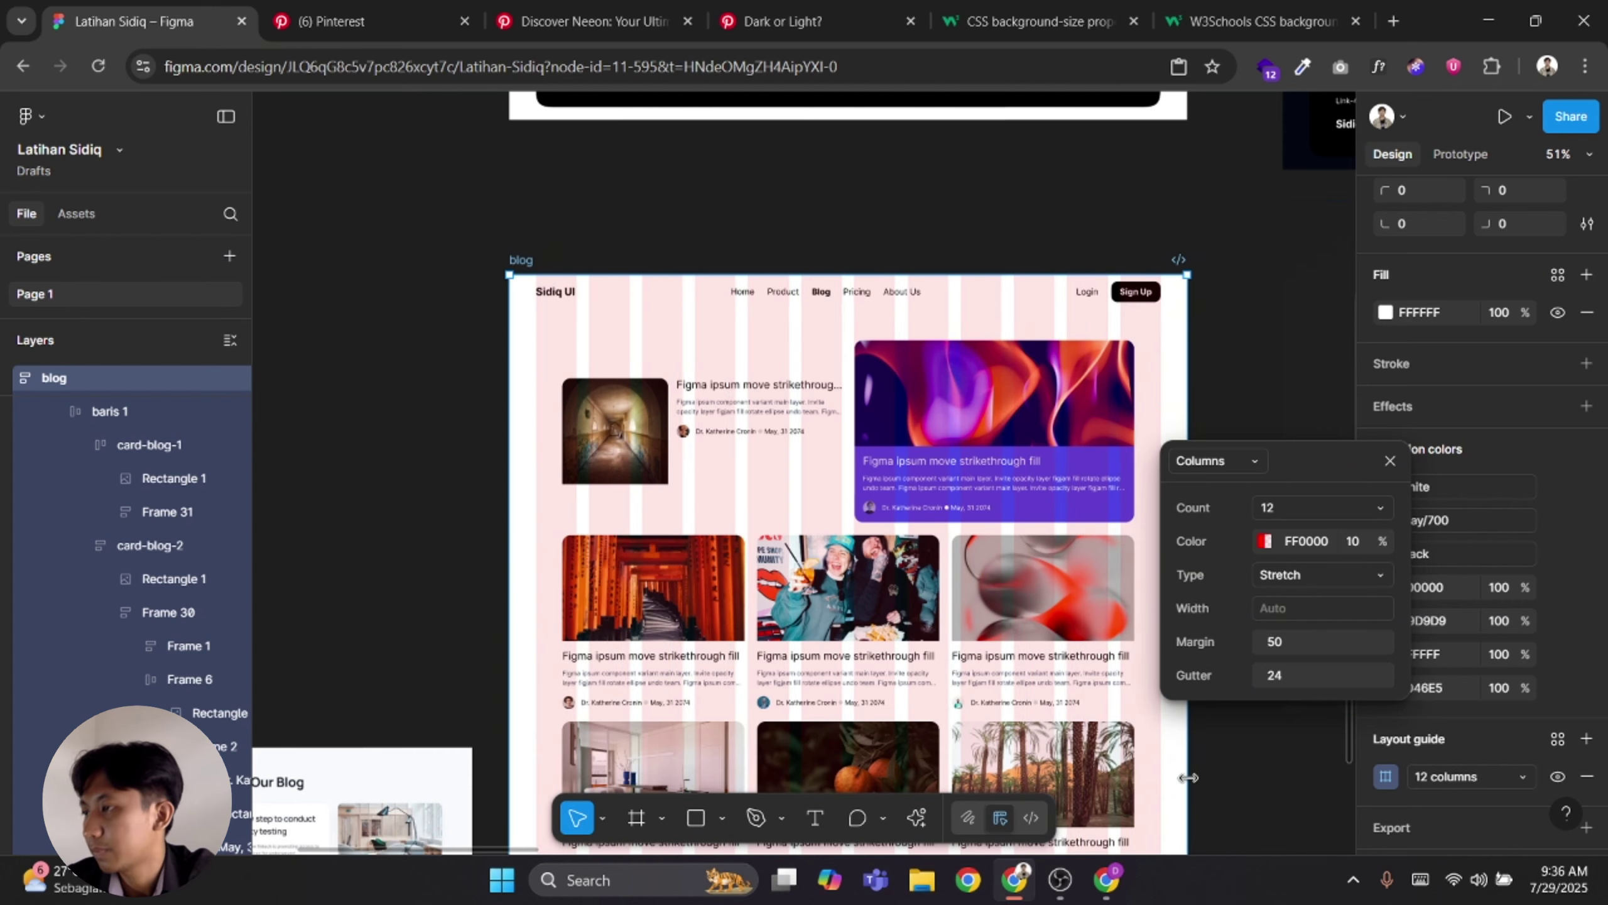
{"action": "left_click", "coordinate": [1221, 769]}
{"action": "scroll", "coordinate": [849, 394], "scroll_direction": "up", "scroll_amount": 1}
Set the horizontal padding of the "kontainer pembungkus" frame to 0 so the rows span the column guide
{"action": "double_click", "coordinate": [951, 391]}
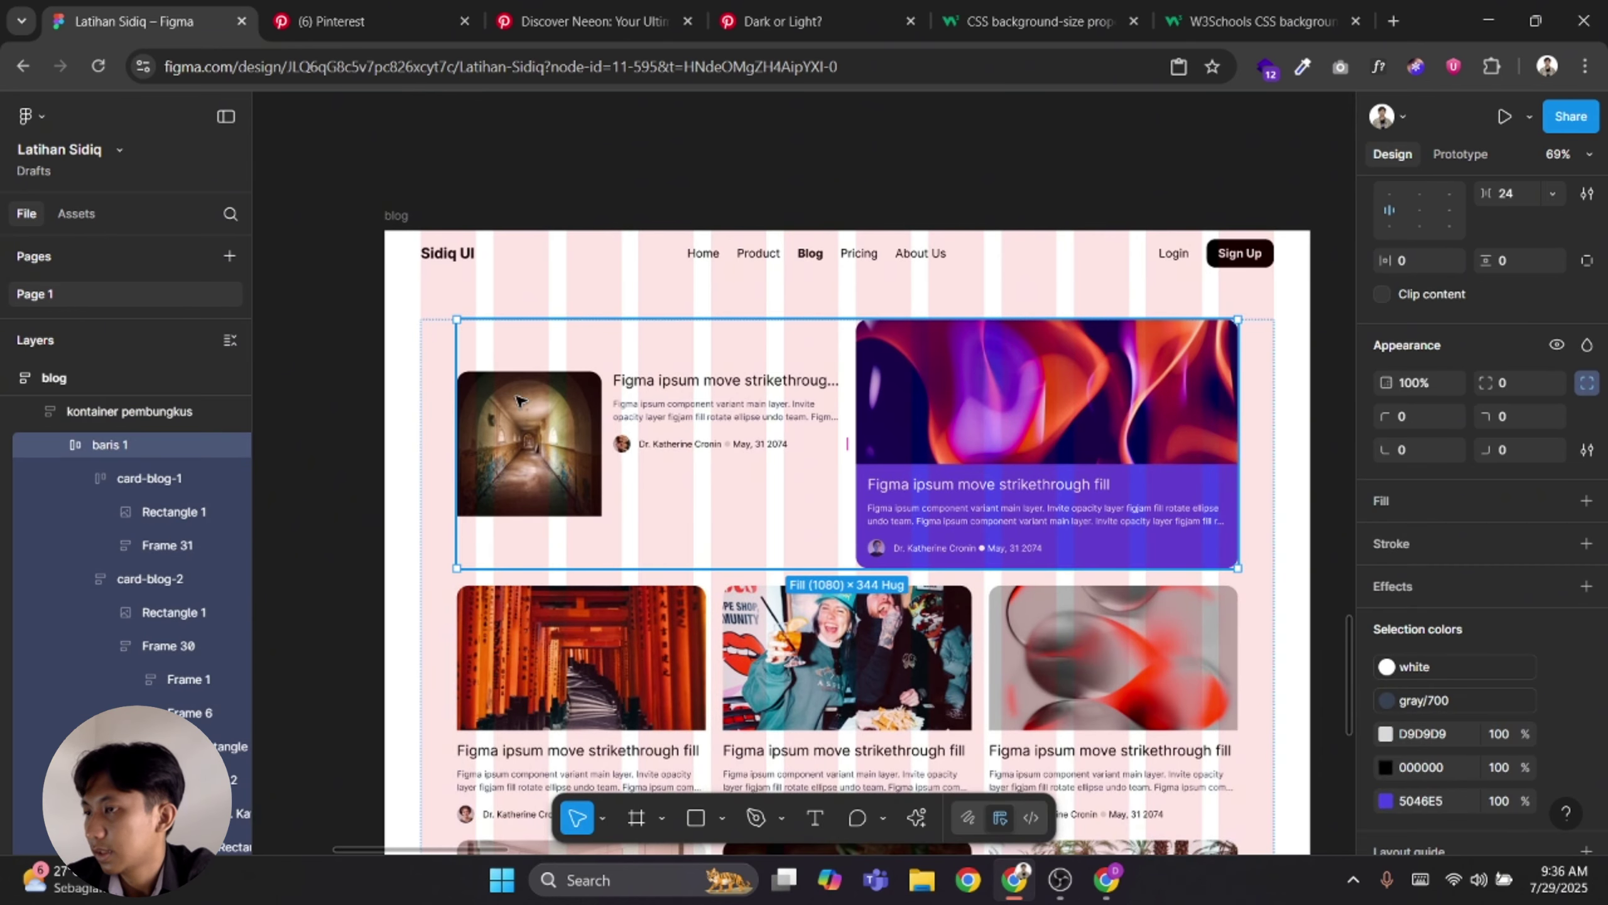
{"action": "left_click", "coordinate": [423, 413]}
{"action": "scroll", "coordinate": [1431, 382], "scroll_direction": "up", "scroll_amount": 3}
{"action": "left_click", "coordinate": [1413, 362]}
{"action": "type", "text": "0"}
{"action": "key", "text": "Return"}
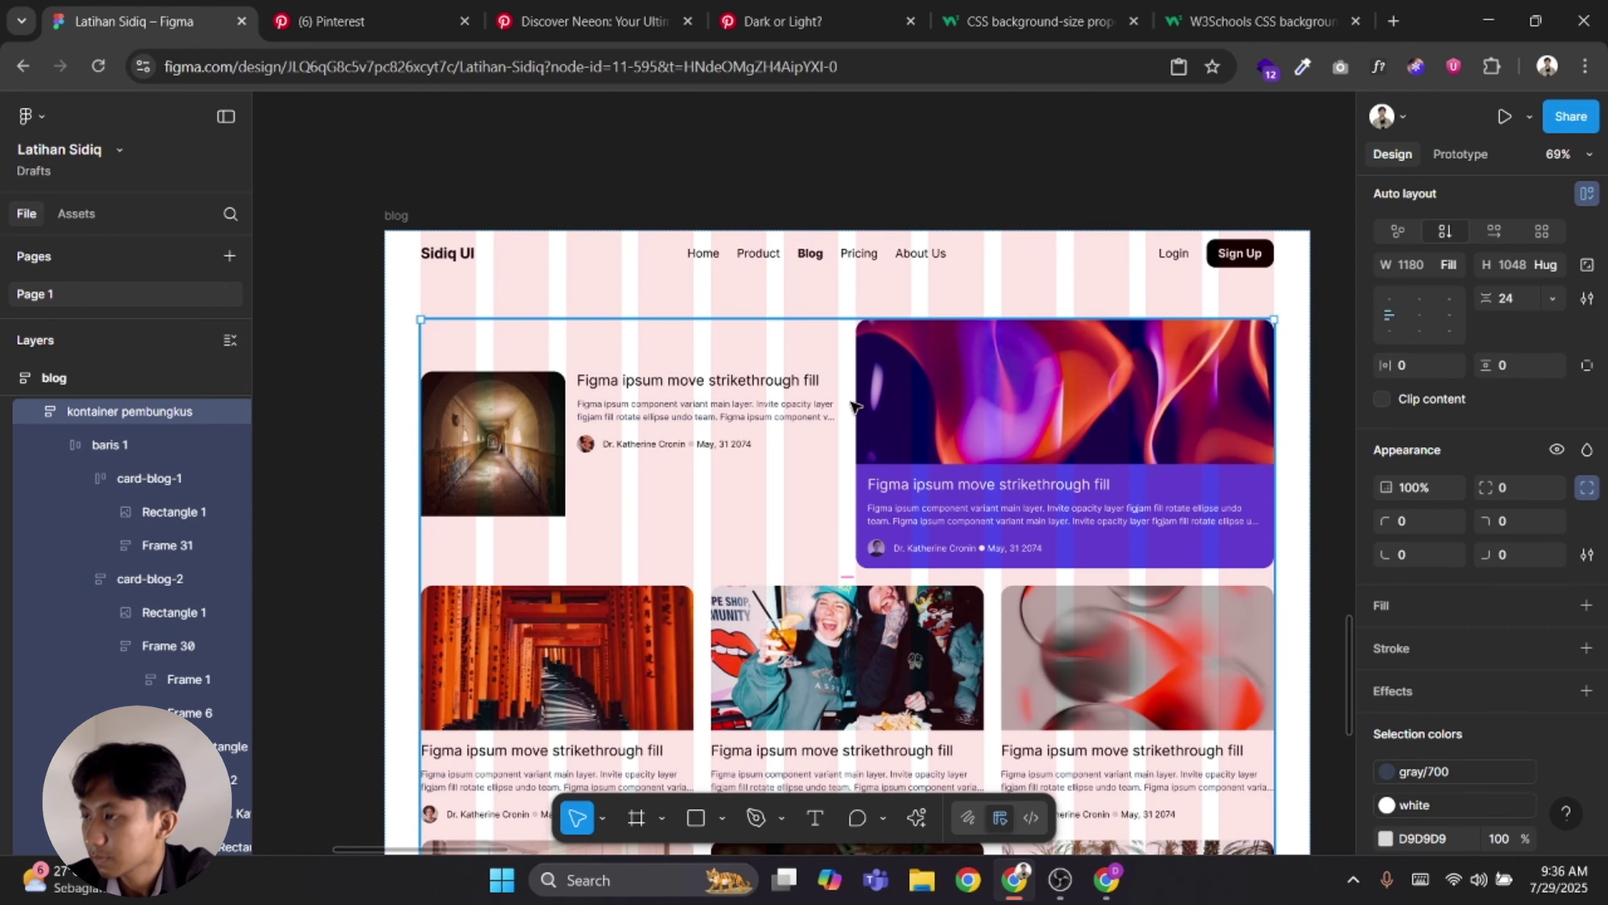
Narrow the purple card-blog-2 from its inner edge to a width of about 381, near the third-column card below
{"action": "double_click", "coordinate": [946, 398]}
{"action": "double_click", "coordinate": [946, 398]}
{"action": "scroll", "coordinate": [946, 399], "scroll_direction": "up", "scroll_amount": 3}
{"action": "left_click_drag", "start_coordinate": [802, 430], "coordinate": [919, 446]}
{"action": "scroll", "coordinate": [923, 441], "scroll_direction": "down", "scroll_amount": 3}
{"action": "scroll", "coordinate": [919, 447], "scroll_direction": "down", "scroll_amount": 5}
{"action": "scroll", "coordinate": [599, 603], "scroll_direction": "up", "scroll_amount": 2}
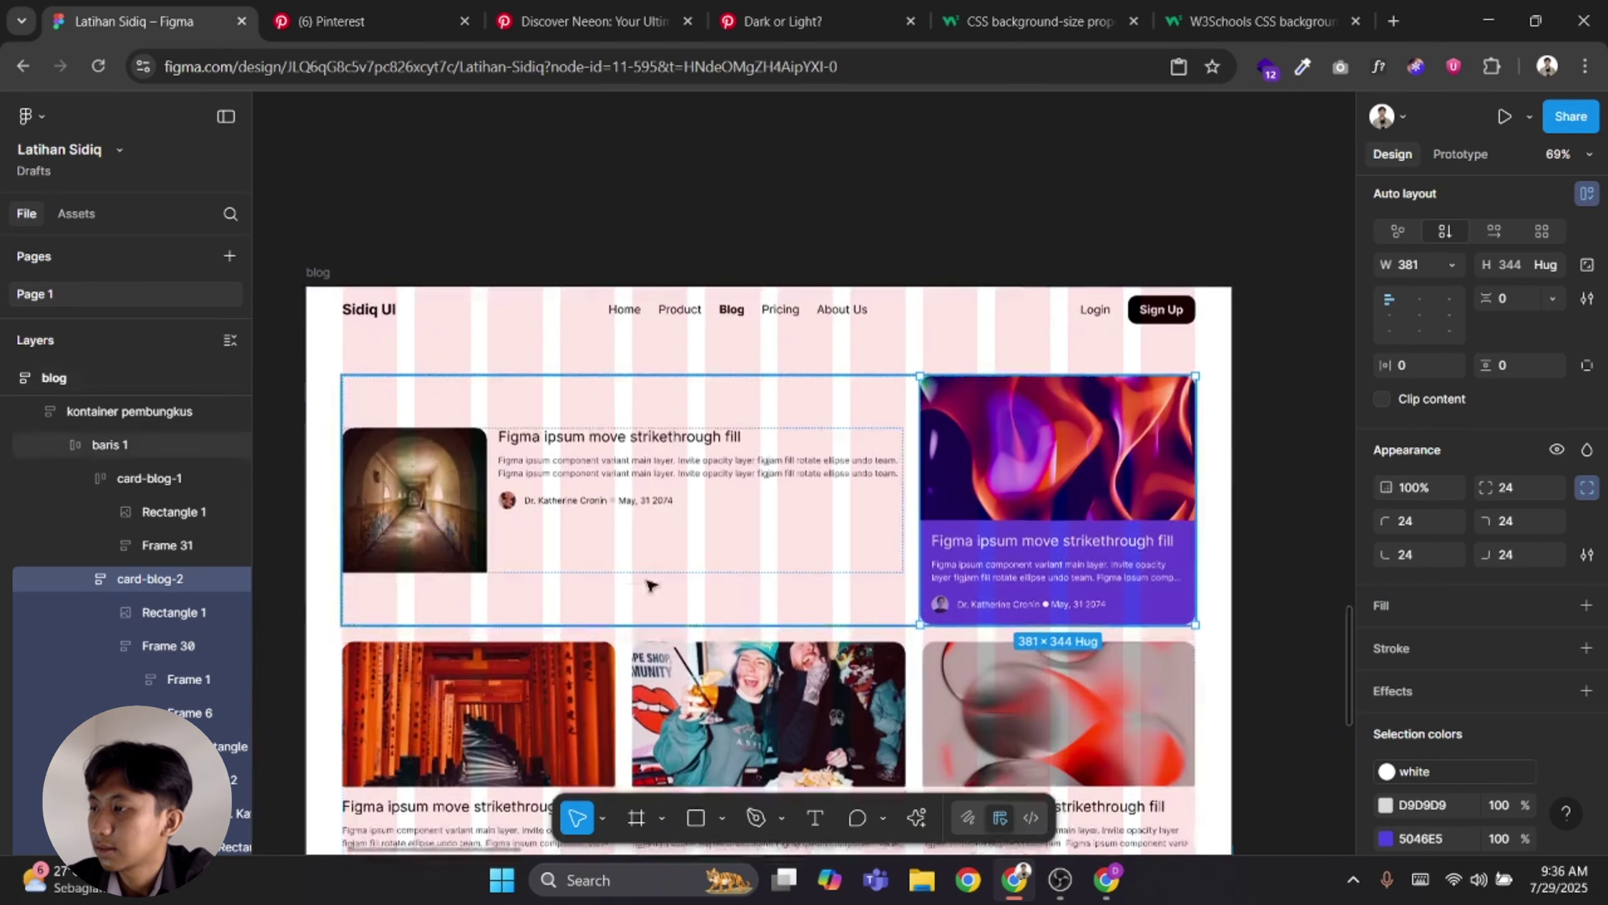
Set the font size of the title in the wide horizontal card-blog-1 to 32
{"action": "scroll", "coordinate": [601, 596], "scroll_direction": "down", "scroll_amount": 7}
{"action": "scroll", "coordinate": [608, 544], "scroll_direction": "left", "scroll_amount": 8}
{"action": "scroll", "coordinate": [621, 501], "scroll_direction": "down", "scroll_amount": 3}
{"action": "scroll", "coordinate": [633, 598], "scroll_direction": "up", "scroll_amount": 2}
{"action": "left_click_drag", "start_coordinate": [997, 279], "coordinate": [614, 693]}
{"action": "scroll", "coordinate": [861, 393], "scroll_direction": "up", "scroll_amount": 3}
{"action": "left_click_drag", "start_coordinate": [880, 419], "coordinate": [836, 406]}
{"action": "scroll", "coordinate": [835, 405], "scroll_direction": "down", "scroll_amount": 3}
{"action": "double_click", "coordinate": [684, 360]}
{"action": "left_click_drag", "start_coordinate": [684, 360], "coordinate": [829, 361]}
{"action": "scroll", "coordinate": [1063, 119], "scroll_direction": "down", "scroll_amount": 2}
{"action": "scroll", "coordinate": [897, 305], "scroll_direction": "up", "scroll_amount": 2}
{"action": "left_click", "coordinate": [884, 334]}
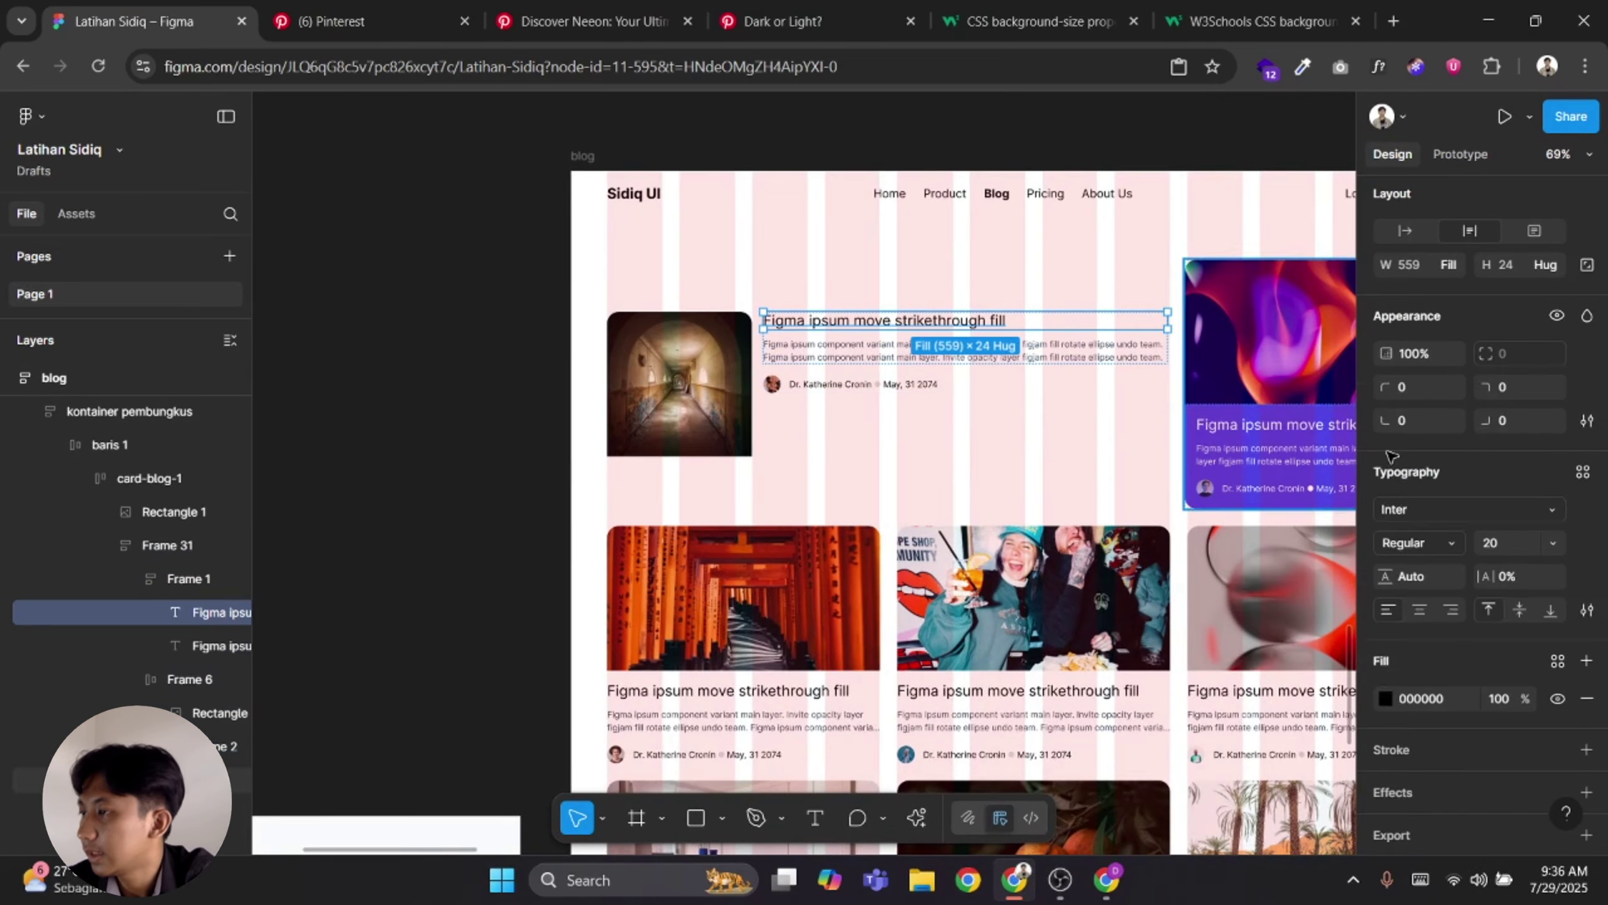
{"action": "left_click", "coordinate": [1508, 475]}
{"action": "type", "text": "32"}
{"action": "key", "text": "Return"}
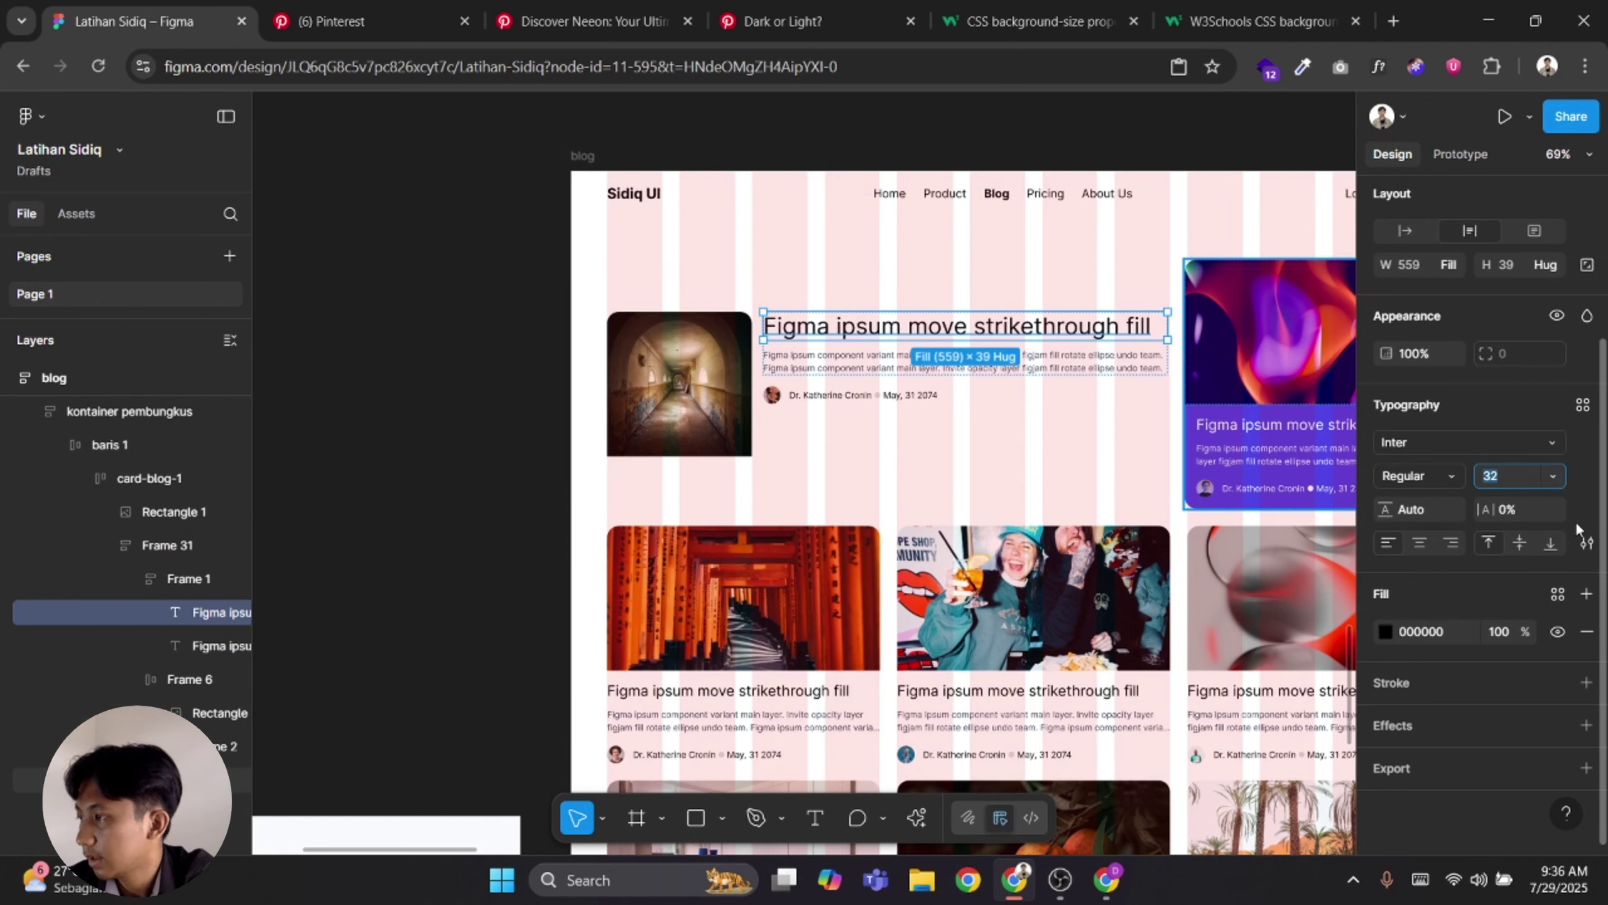
Set the font size of the wide card's title to 40
{"action": "left_click", "coordinate": [1587, 542]}
{"action": "left_click", "coordinate": [1312, 737]}
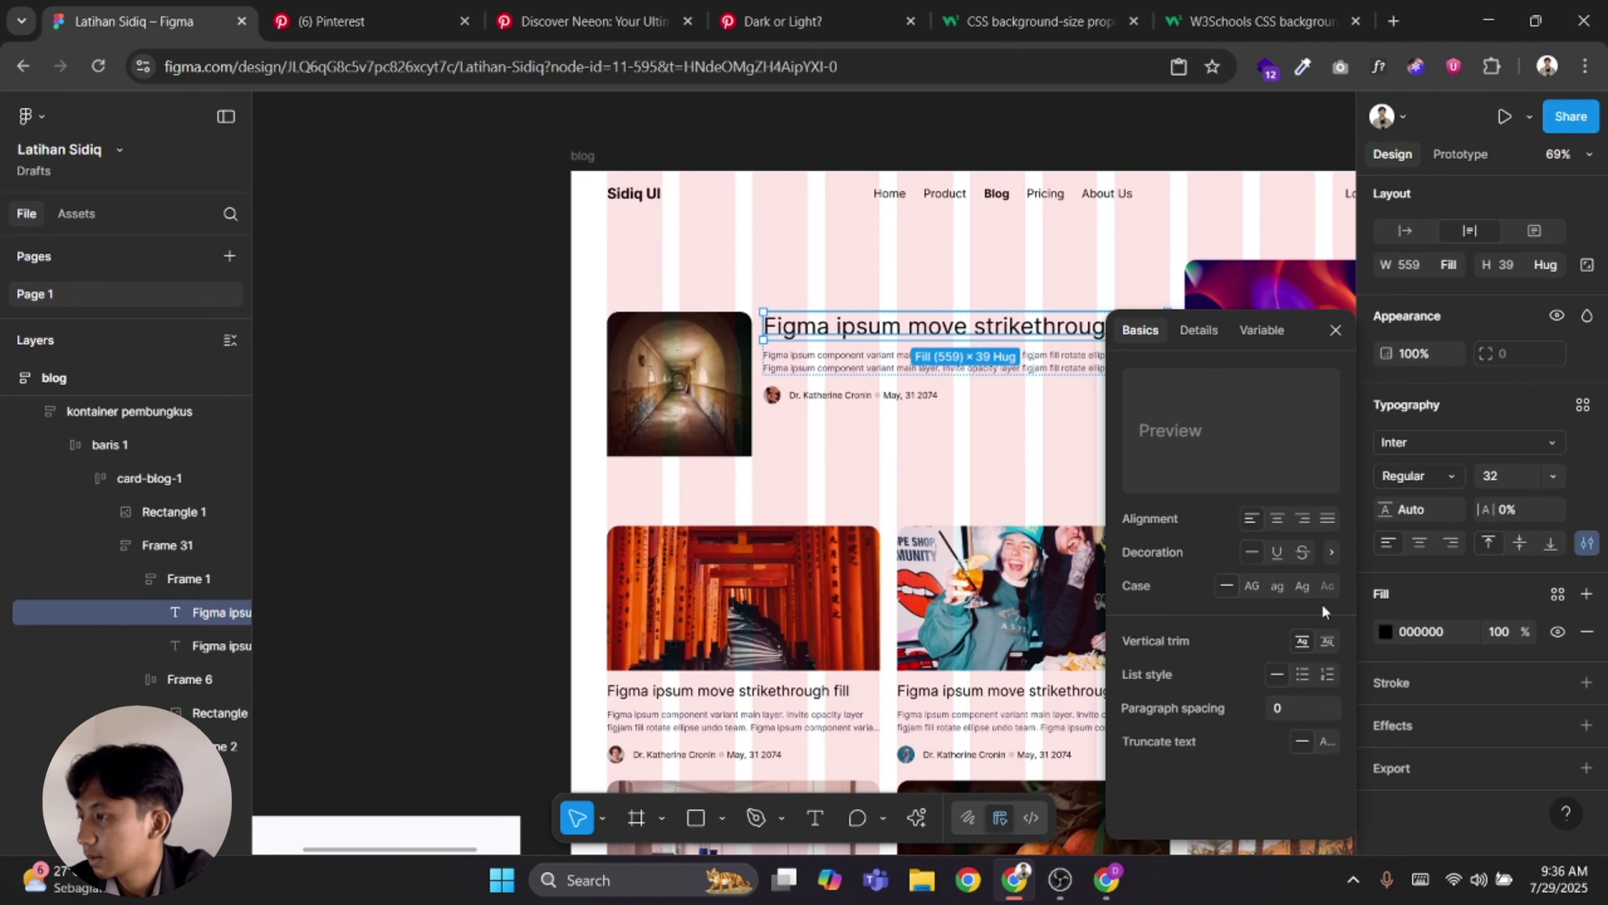
{"action": "type", "text": "40"}
{"action": "key", "text": "Return"}
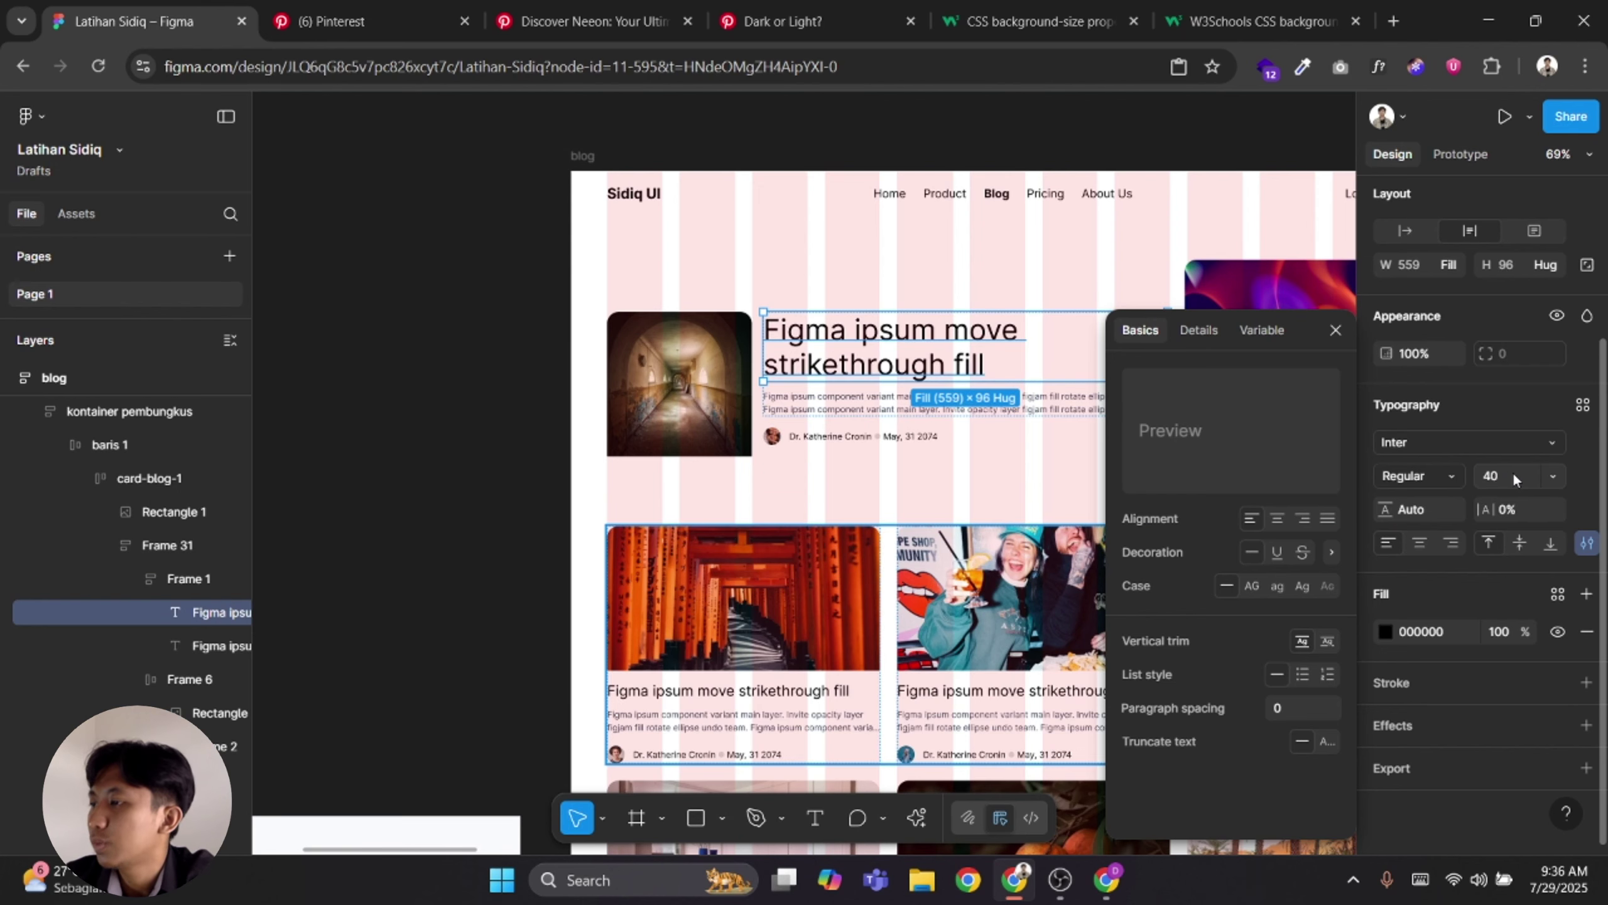
{"action": "left_click", "coordinate": [1336, 329]}
Set the font size of the description text under the wide card's title to 20
{"action": "left_click", "coordinate": [1037, 400]}
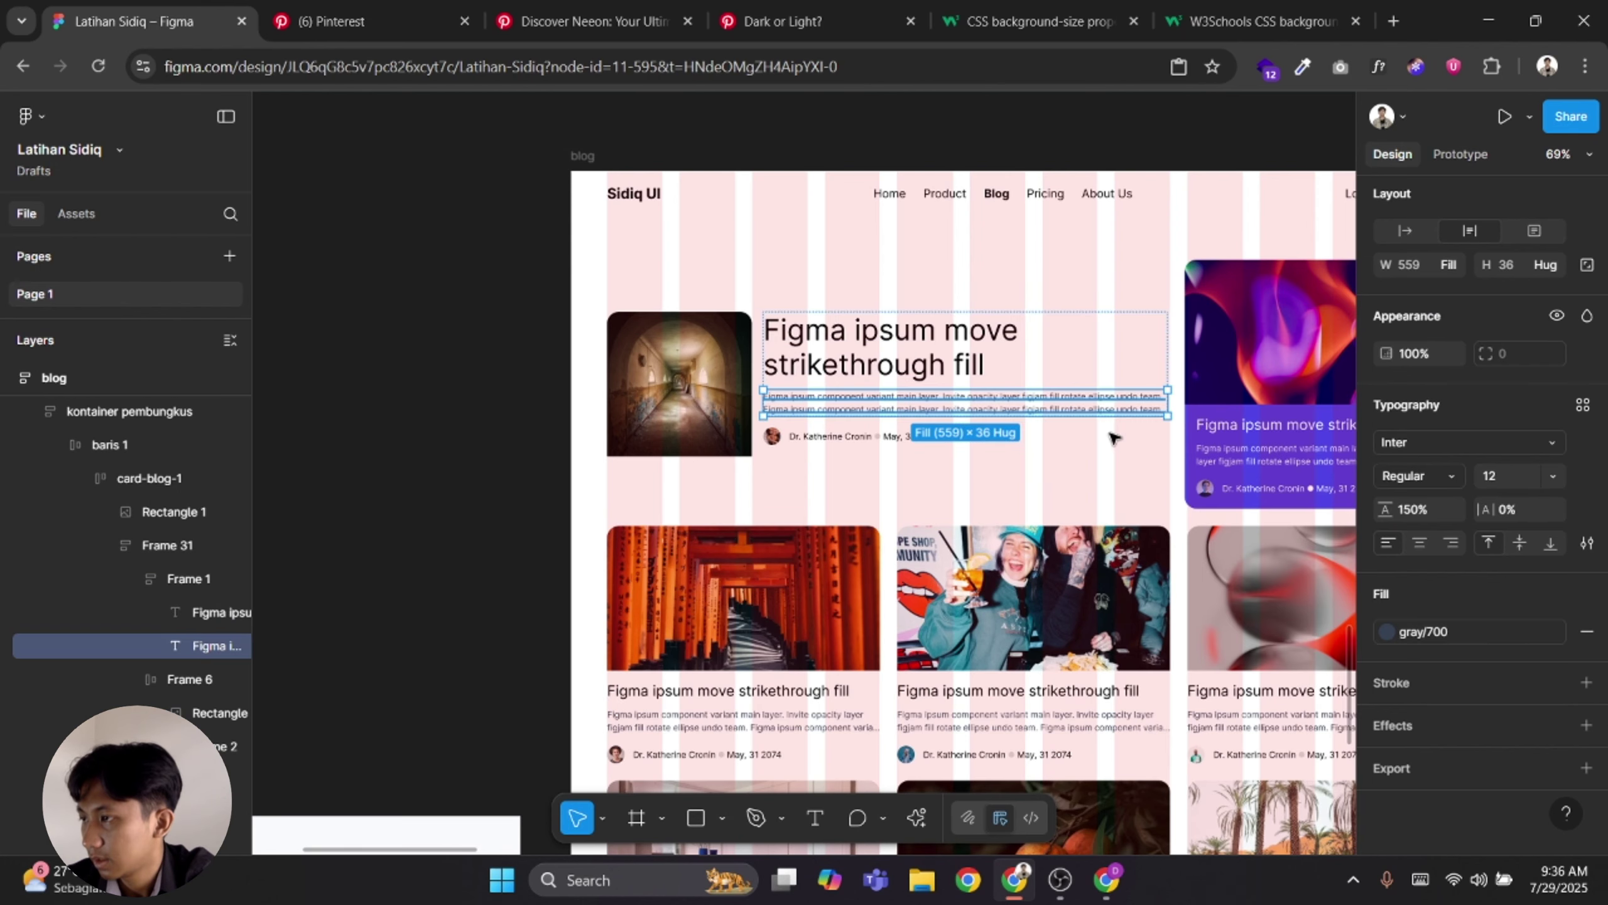
{"action": "type", "text": "20"}
{"action": "key", "text": "Return"}
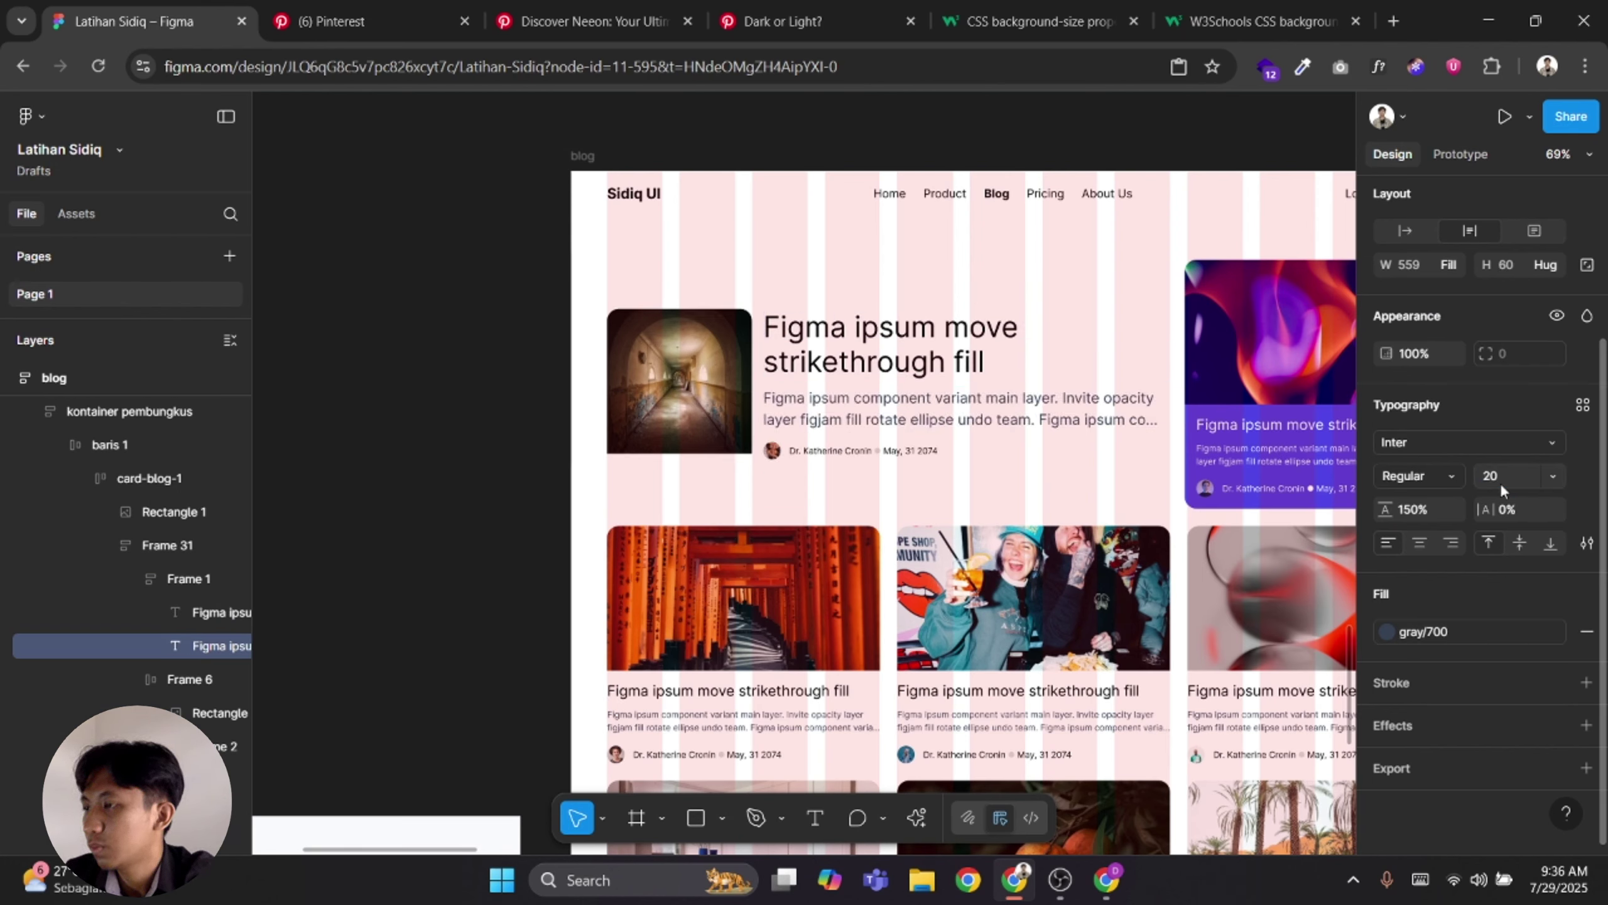
Compare the wide card with the "Our Blog" reference and set its description font size to 16
{"action": "scroll", "coordinate": [703, 472], "scroll_direction": "left", "scroll_amount": 5}
{"action": "scroll", "coordinate": [703, 472], "scroll_direction": "down", "scroll_amount": 5}
{"action": "scroll", "coordinate": [703, 472], "scroll_direction": "up", "scroll_amount": 3}
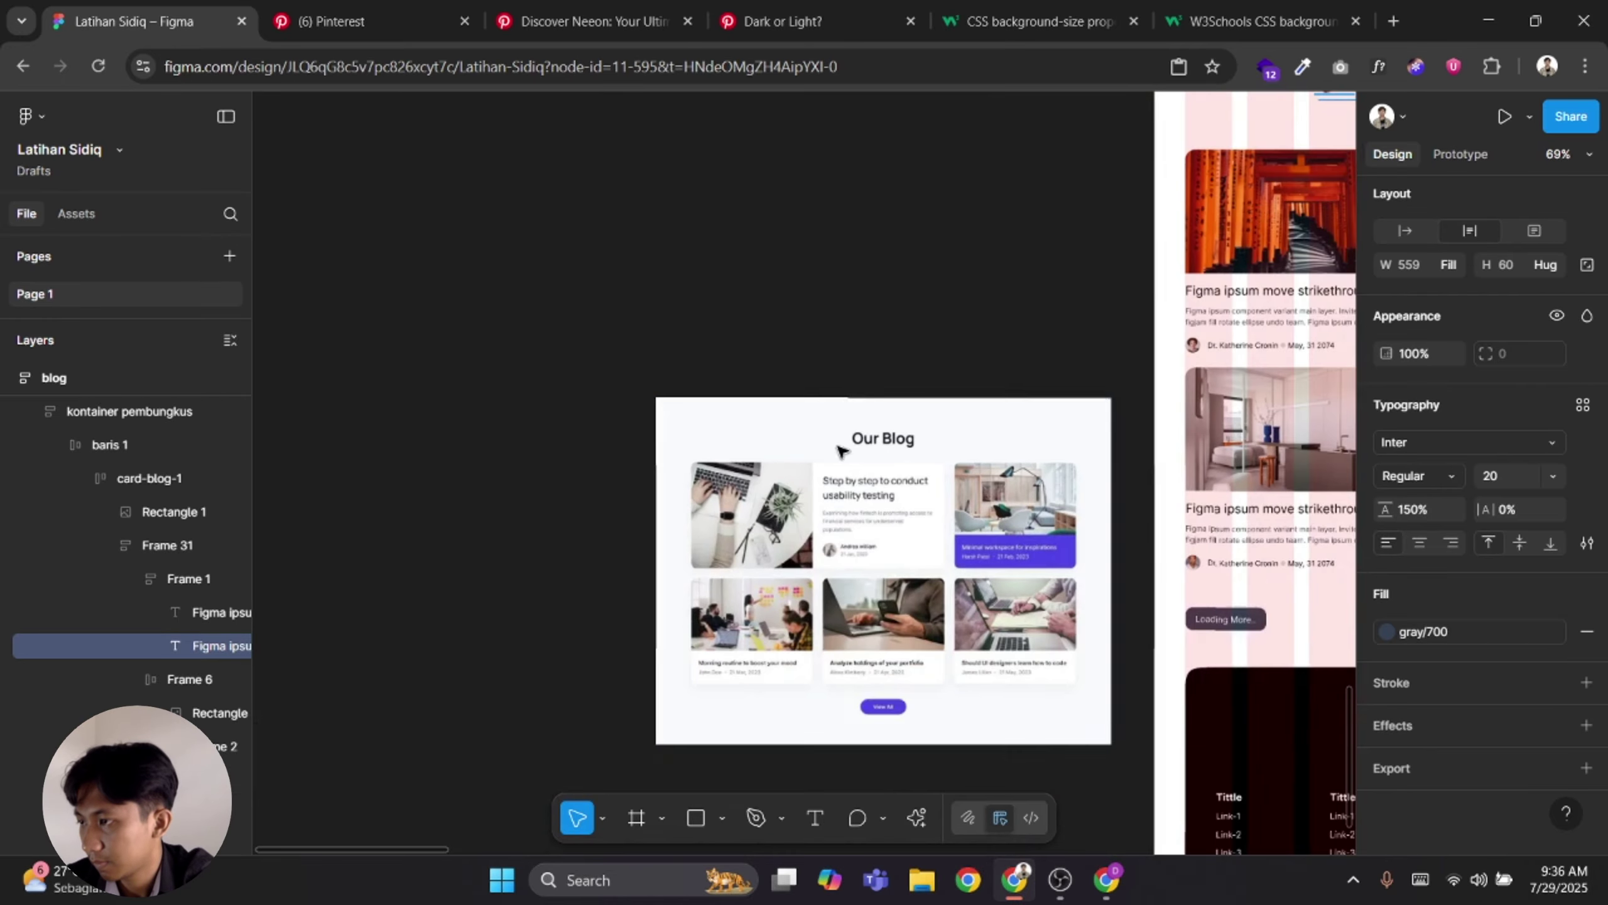
{"action": "scroll", "coordinate": [843, 448], "scroll_direction": "right", "scroll_amount": 7}
{"action": "scroll", "coordinate": [843, 448], "scroll_direction": "up", "scroll_amount": 3}
{"action": "scroll", "coordinate": [843, 448], "scroll_direction": "up", "scroll_amount": 4}
{"action": "left_click", "coordinate": [1510, 477]}
{"action": "type", "text": "1"}
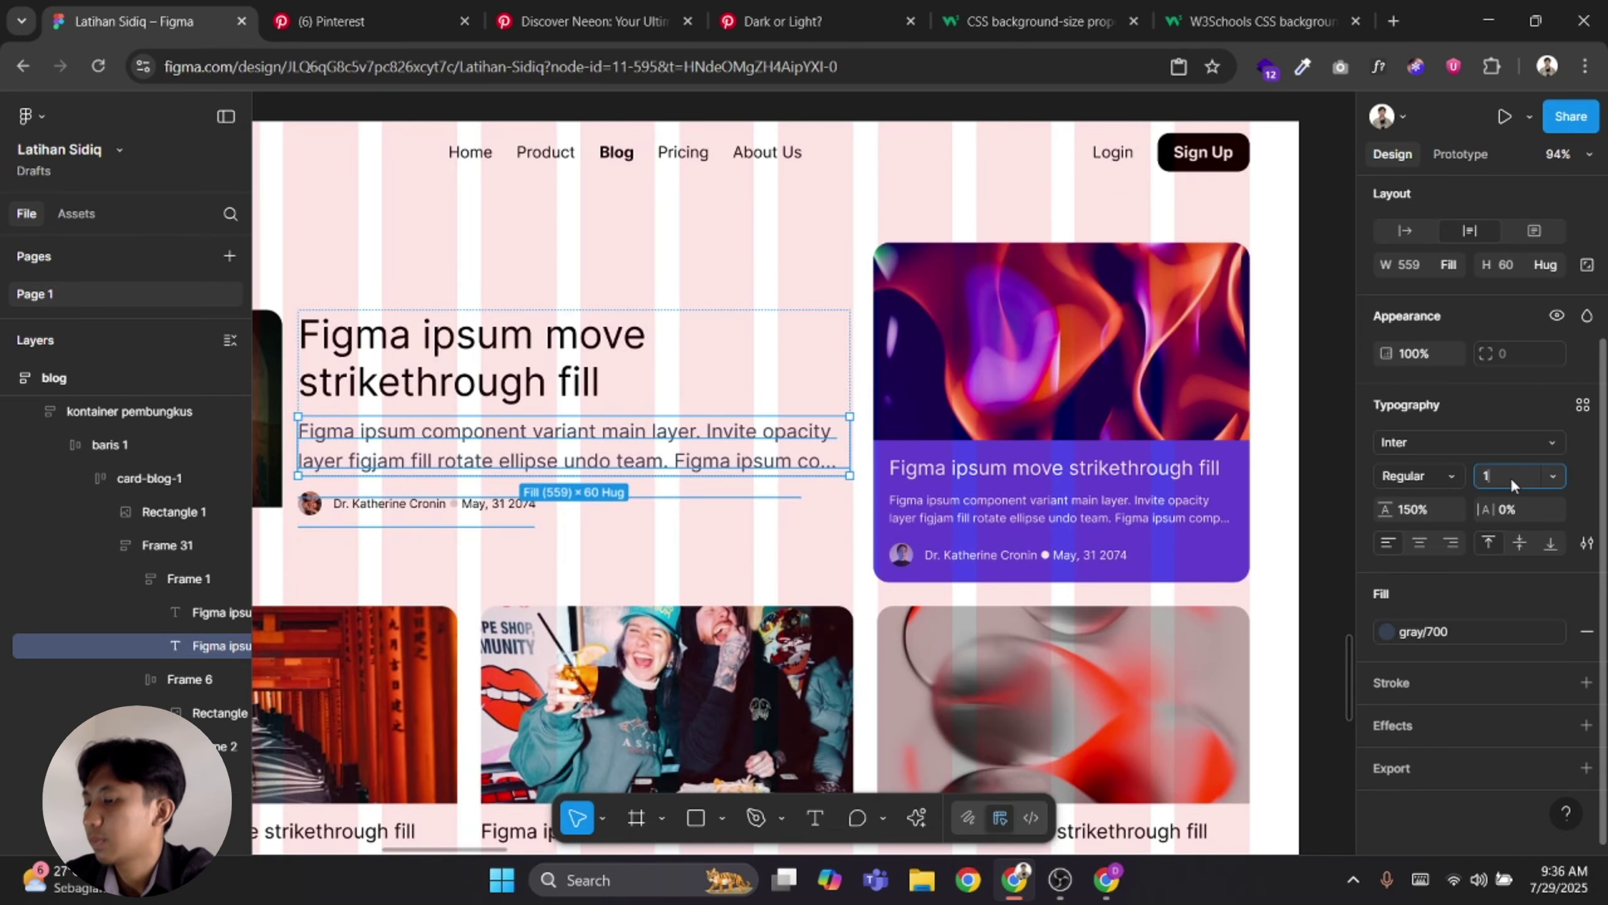
{"action": "type", "text": "6"}
{"action": "key", "text": "Return"}
Set the font size of both the author name and the date in the wide card to 14
{"action": "scroll", "coordinate": [1211, 507], "scroll_direction": "left", "scroll_amount": 3}
{"action": "scroll", "coordinate": [1210, 507], "scroll_direction": "down", "scroll_amount": 2}
{"action": "scroll", "coordinate": [636, 469], "scroll_direction": "up", "scroll_amount": 2}
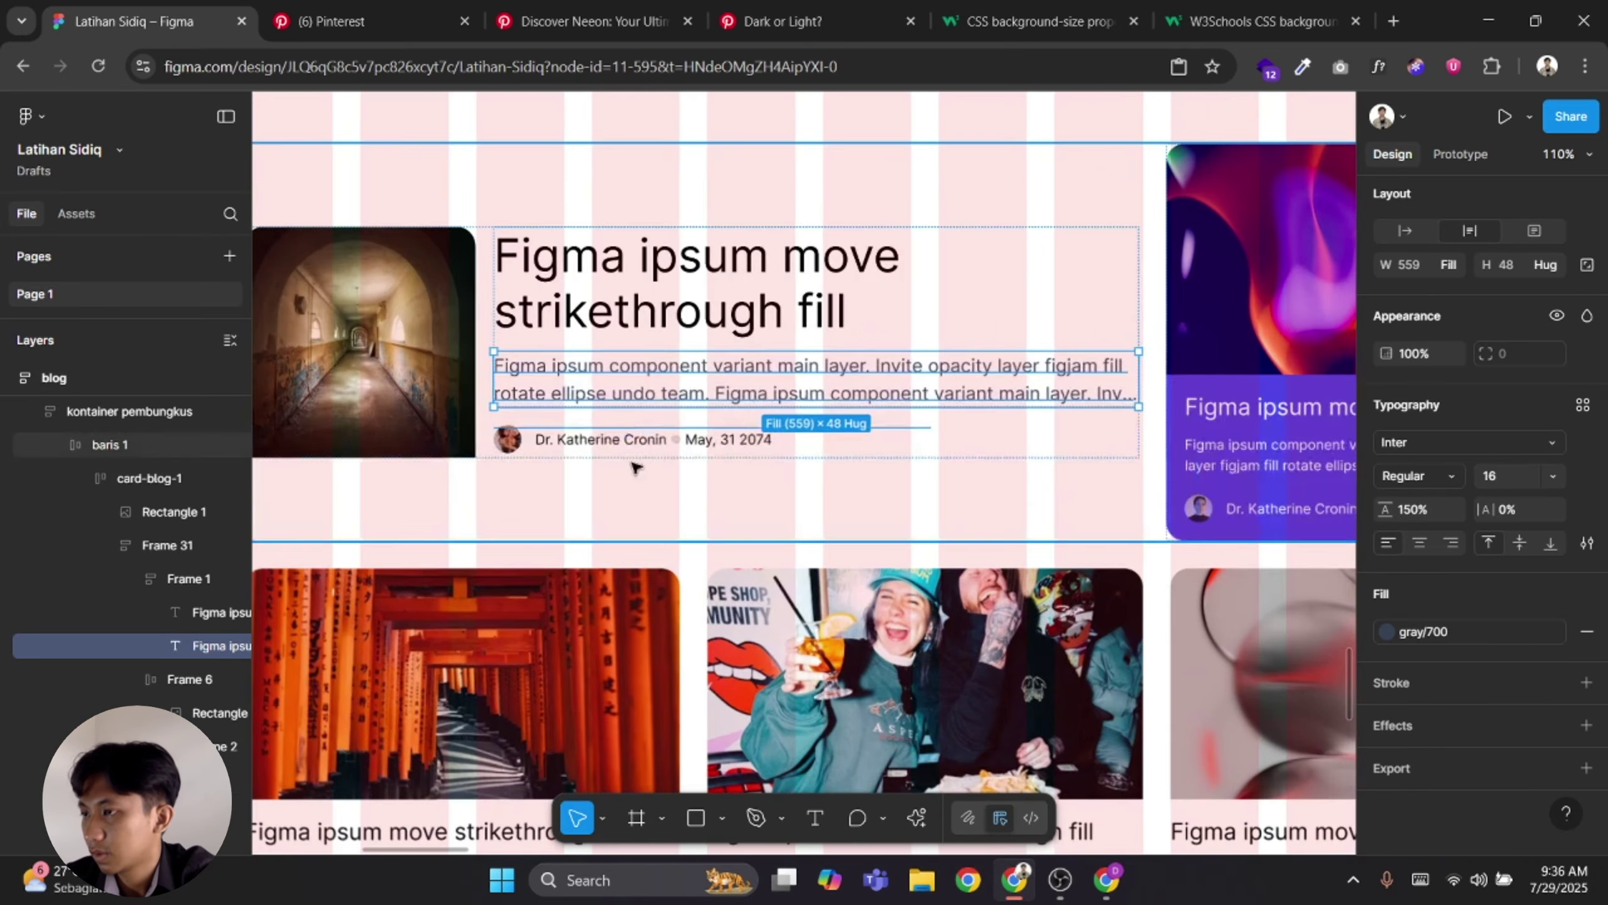
{"action": "left_click", "coordinate": [603, 446]}
{"action": "left_click", "coordinate": [605, 442], "text": "ctrl"}
{"action": "left_click", "coordinate": [702, 442], "text": "ctrl+shift"}
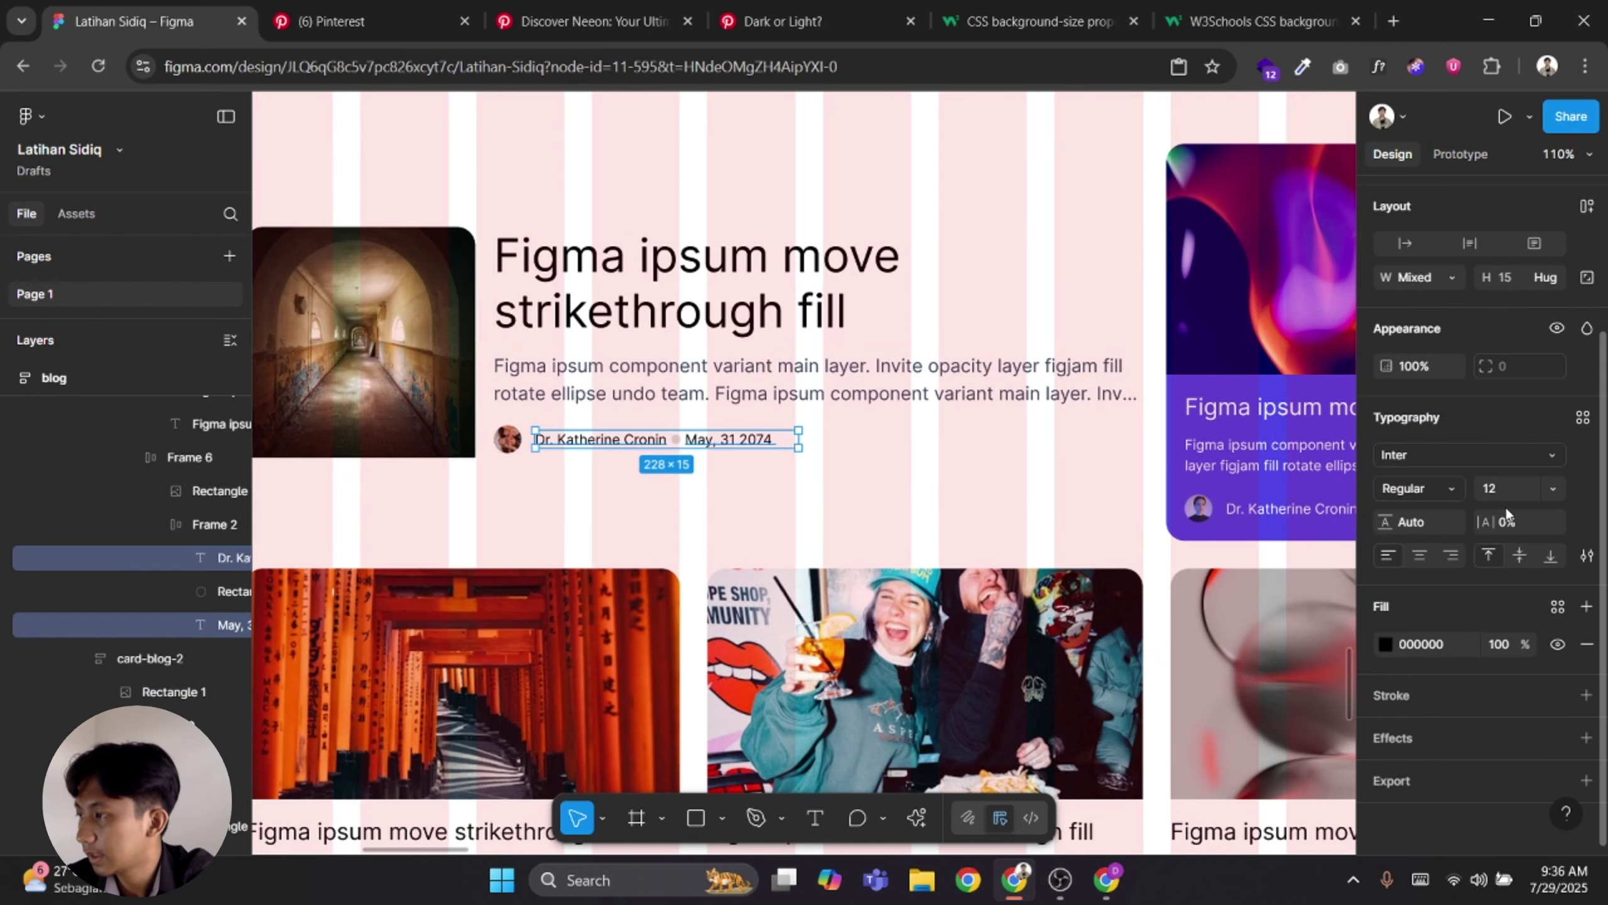
{"action": "key", "text": "BackSpace"}
{"action": "type", "text": "4"}
{"action": "key", "text": "Return"}
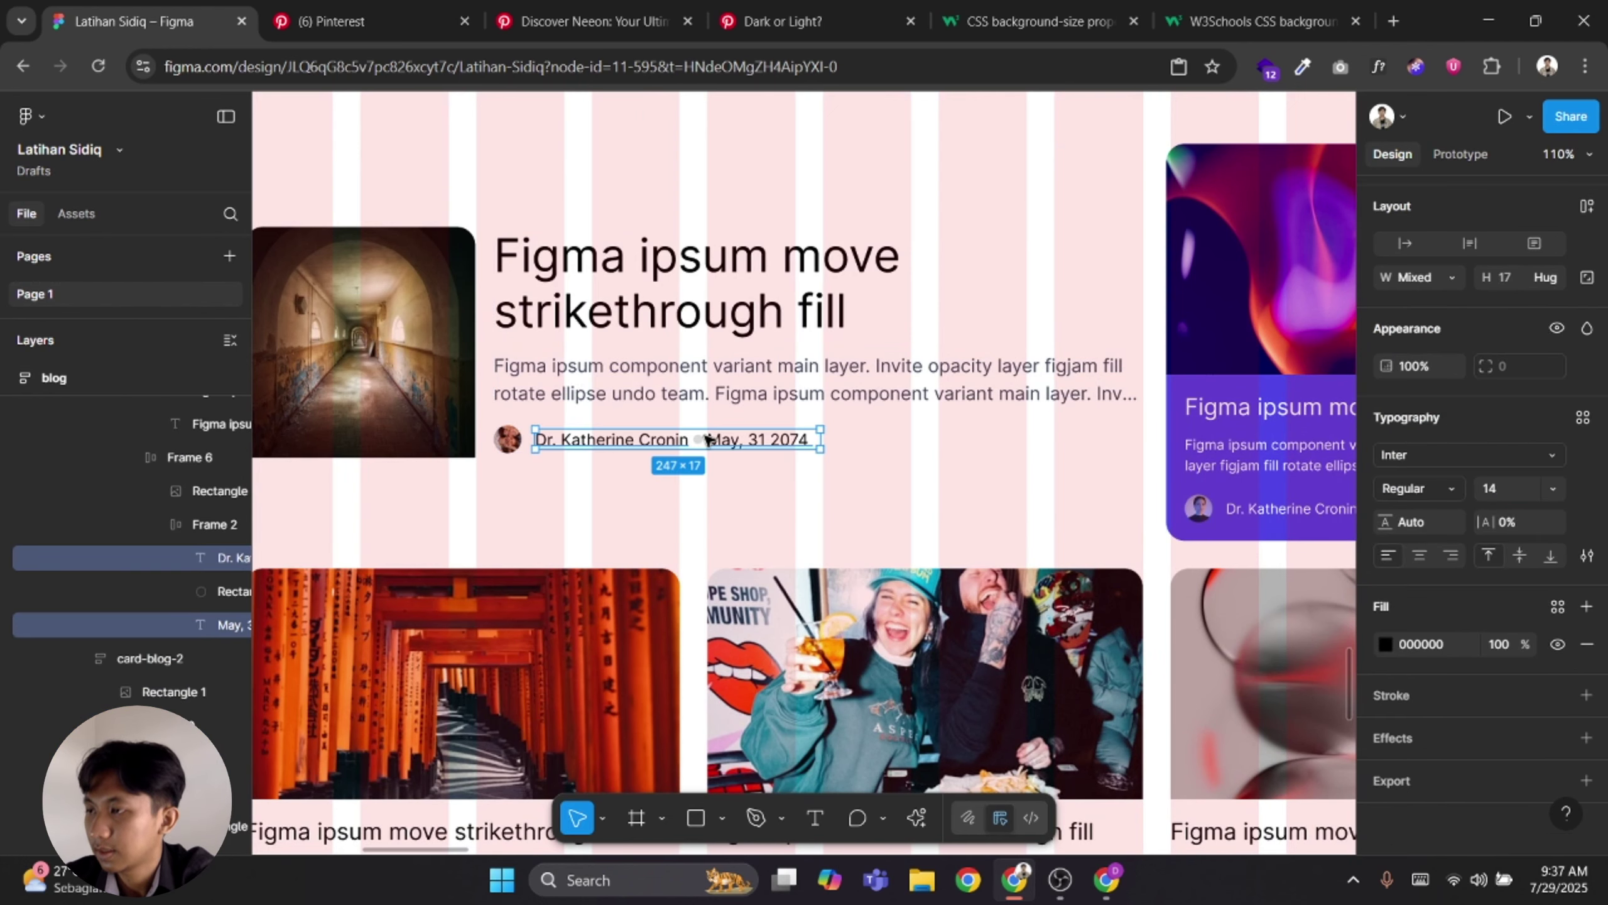
Recolour the grey dot between the wide card's author name and date with the black colour style
{"action": "left_click", "coordinate": [673, 442]}
{"action": "double_click", "coordinate": [673, 441]}
{"action": "double_click", "coordinate": [672, 441]}
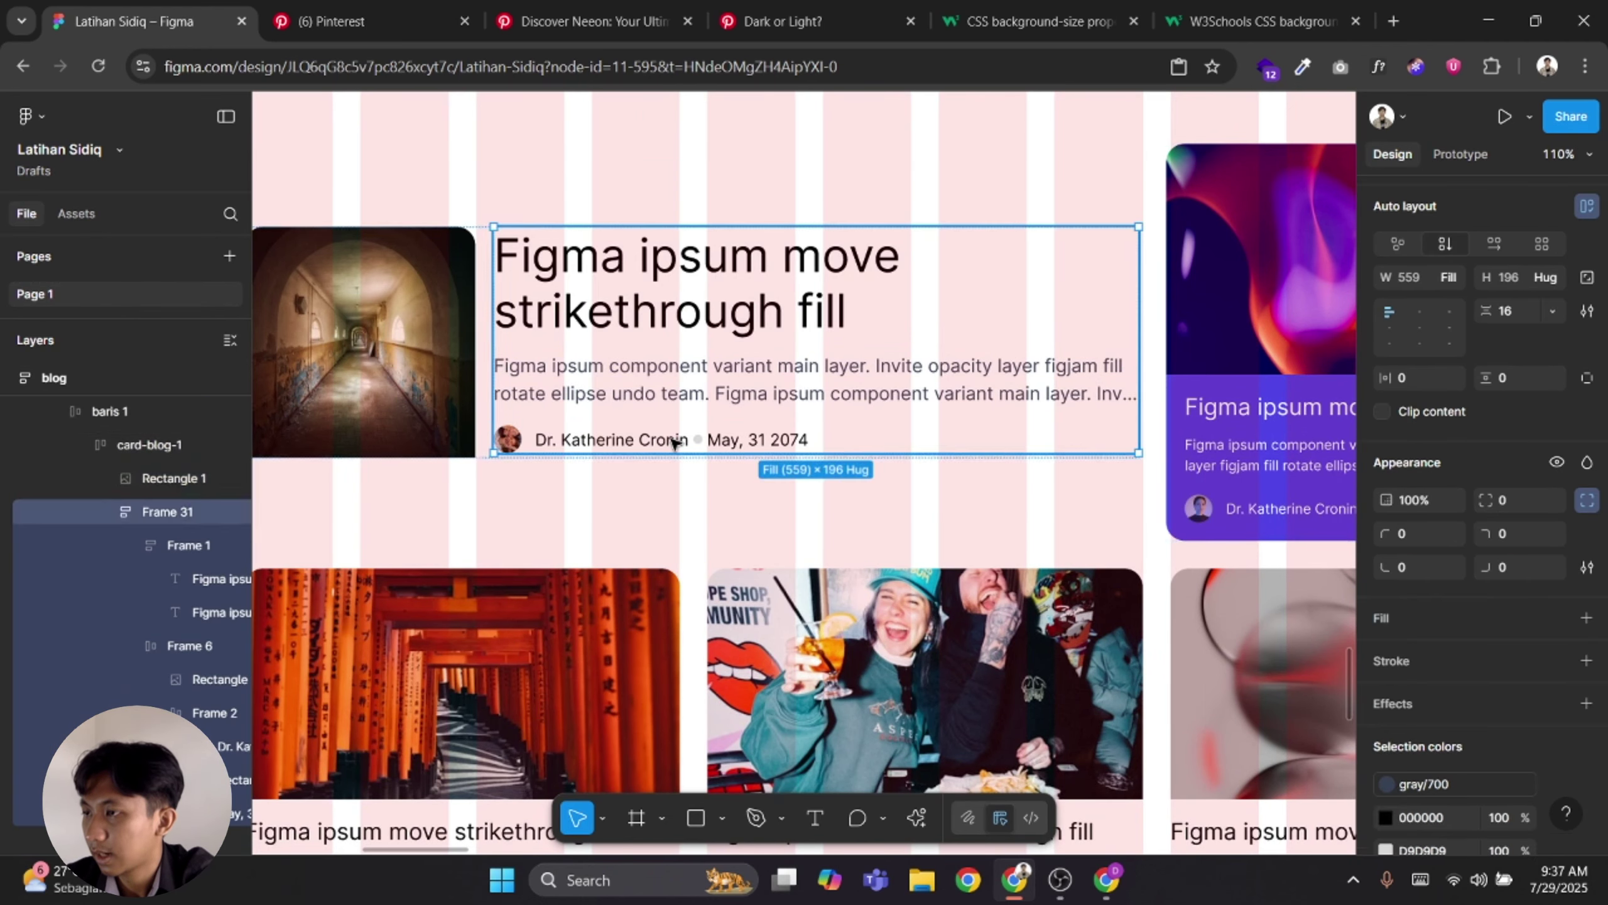
{"action": "double_click", "coordinate": [673, 442]}
{"action": "scroll", "coordinate": [624, 437], "scroll_direction": "up", "scroll_amount": 5}
{"action": "left_click", "coordinate": [772, 440]}
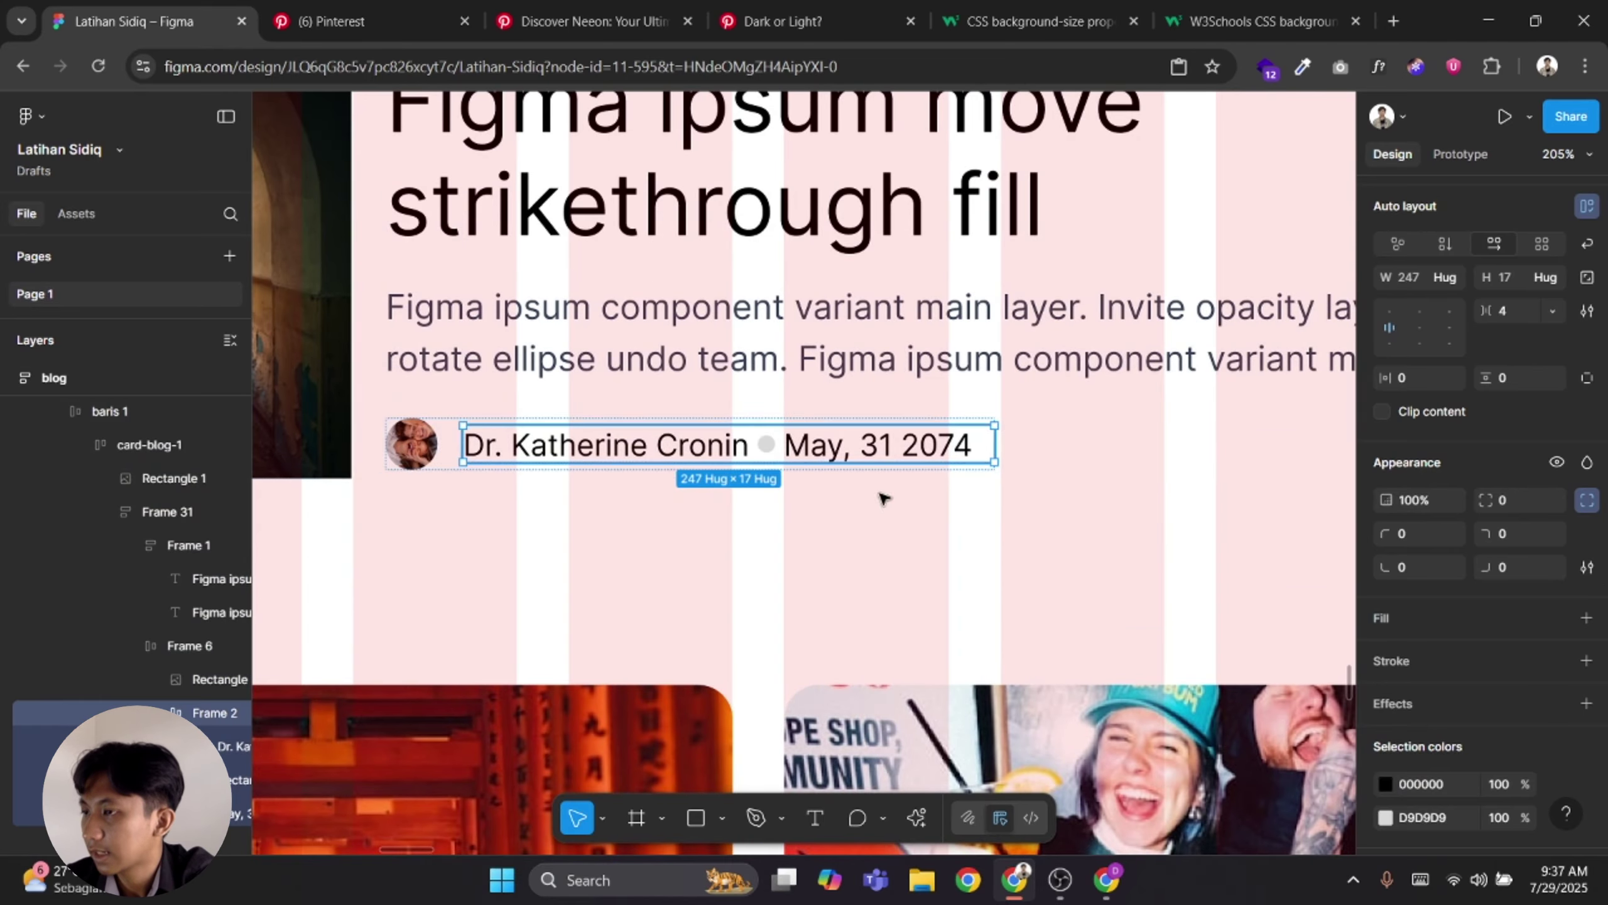
{"action": "scroll", "coordinate": [1407, 723], "scroll_direction": "down", "scroll_amount": 2}
{"action": "left_click", "coordinate": [1558, 686]}
{"action": "left_click", "coordinate": [1203, 574]}
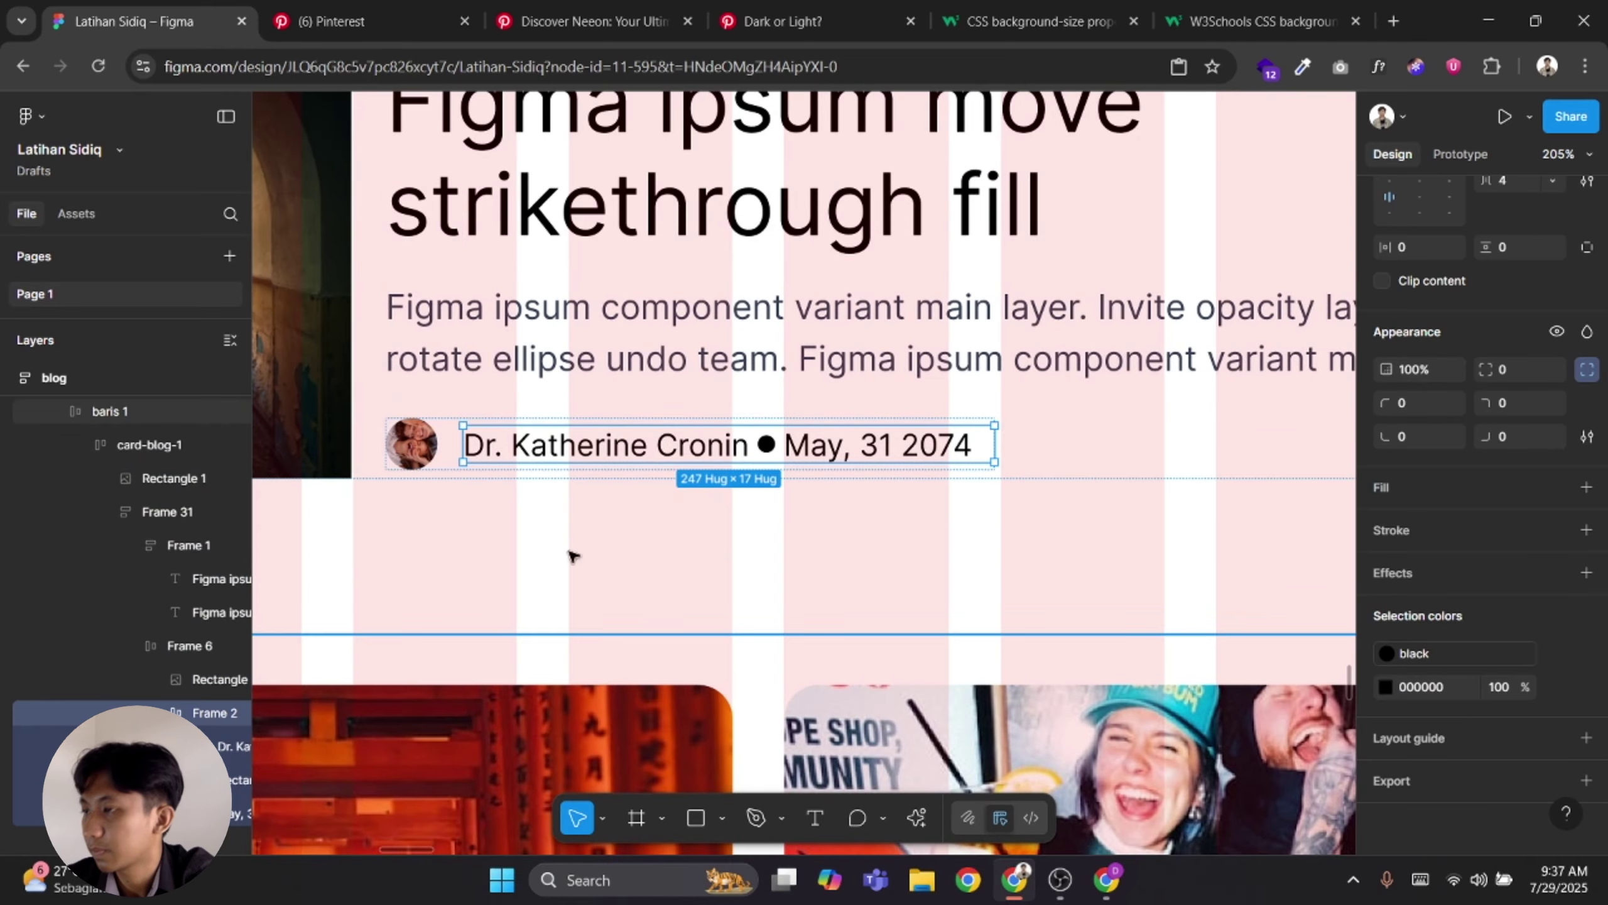
Resize the author's avatar in the wide card to 40 × 40
{"action": "scroll", "coordinate": [567, 557], "scroll_direction": "down", "scroll_amount": 4}
{"action": "scroll", "coordinate": [742, 468], "scroll_direction": "up", "scroll_amount": 2}
{"action": "left_click_drag", "start_coordinate": [742, 468], "coordinate": [1037, 469]}
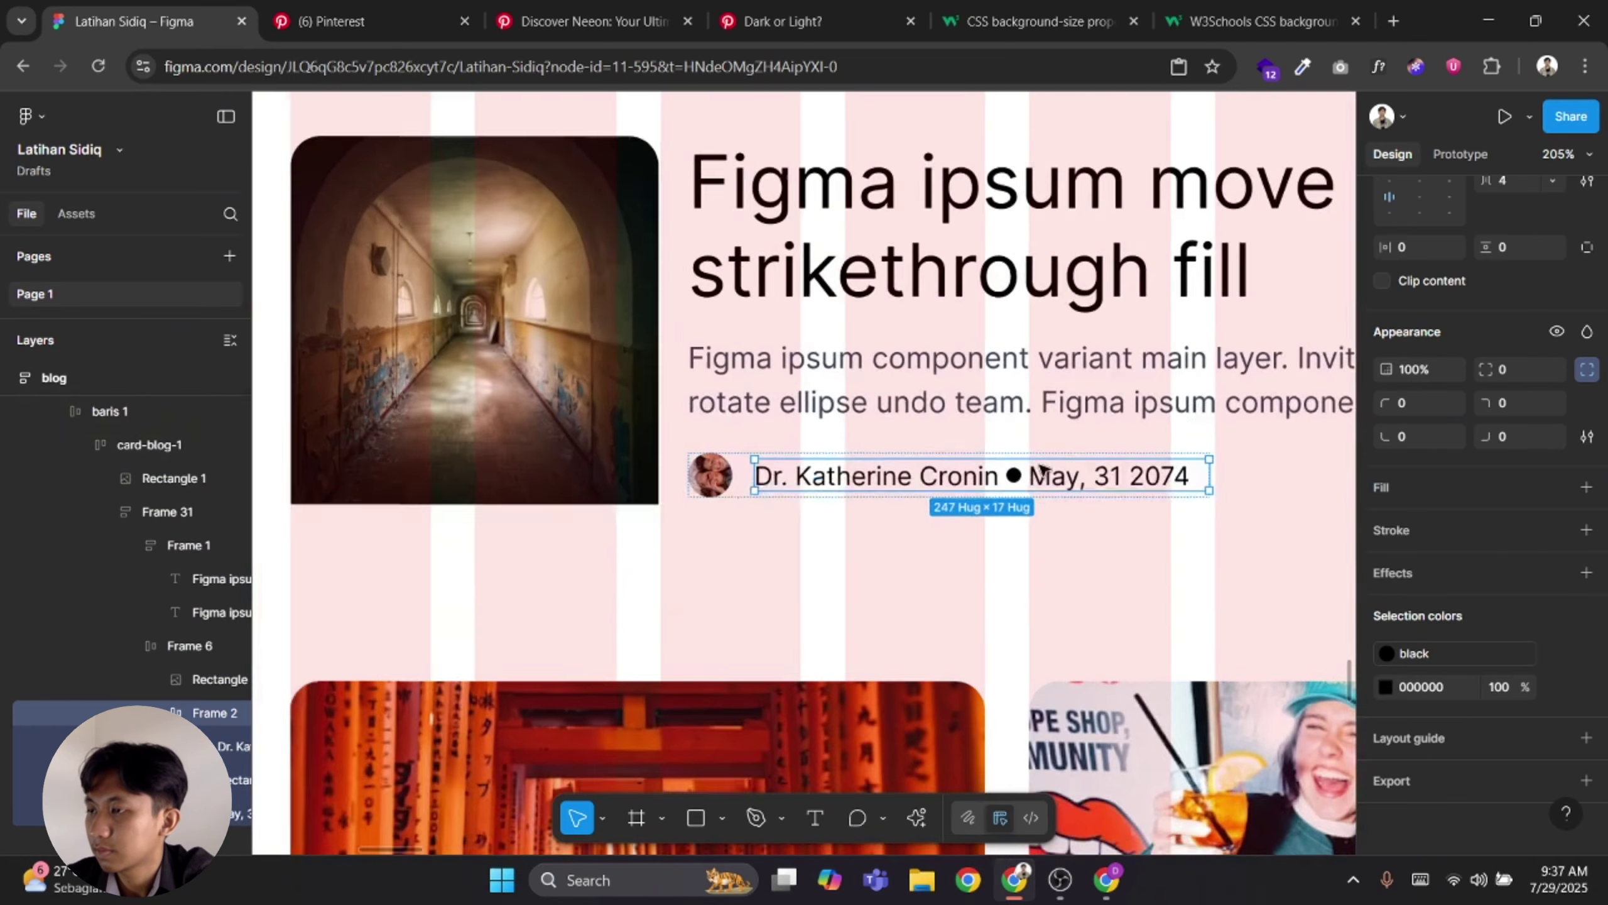
{"action": "scroll", "coordinate": [1032, 470], "scroll_direction": "down", "scroll_amount": 1}
{"action": "left_click", "coordinate": [926, 557]}
{"action": "scroll", "coordinate": [928, 560], "scroll_direction": "down", "scroll_amount": 2}
{"action": "left_click", "coordinate": [815, 501]}
{"action": "left_click", "coordinate": [815, 501]}
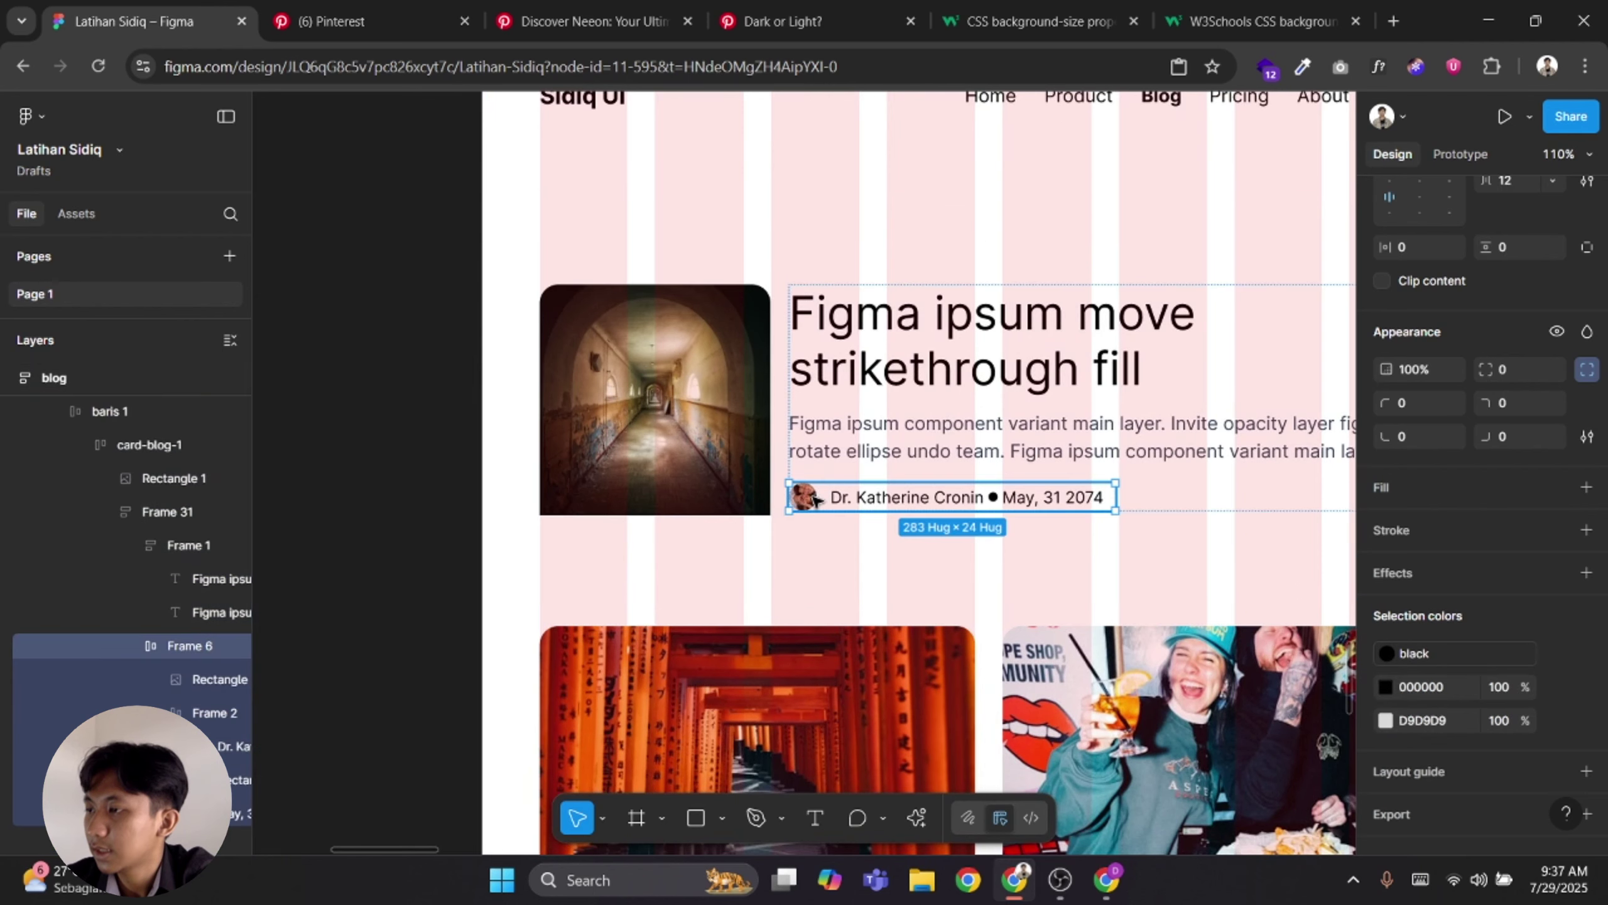
{"action": "left_click", "coordinate": [814, 501]}
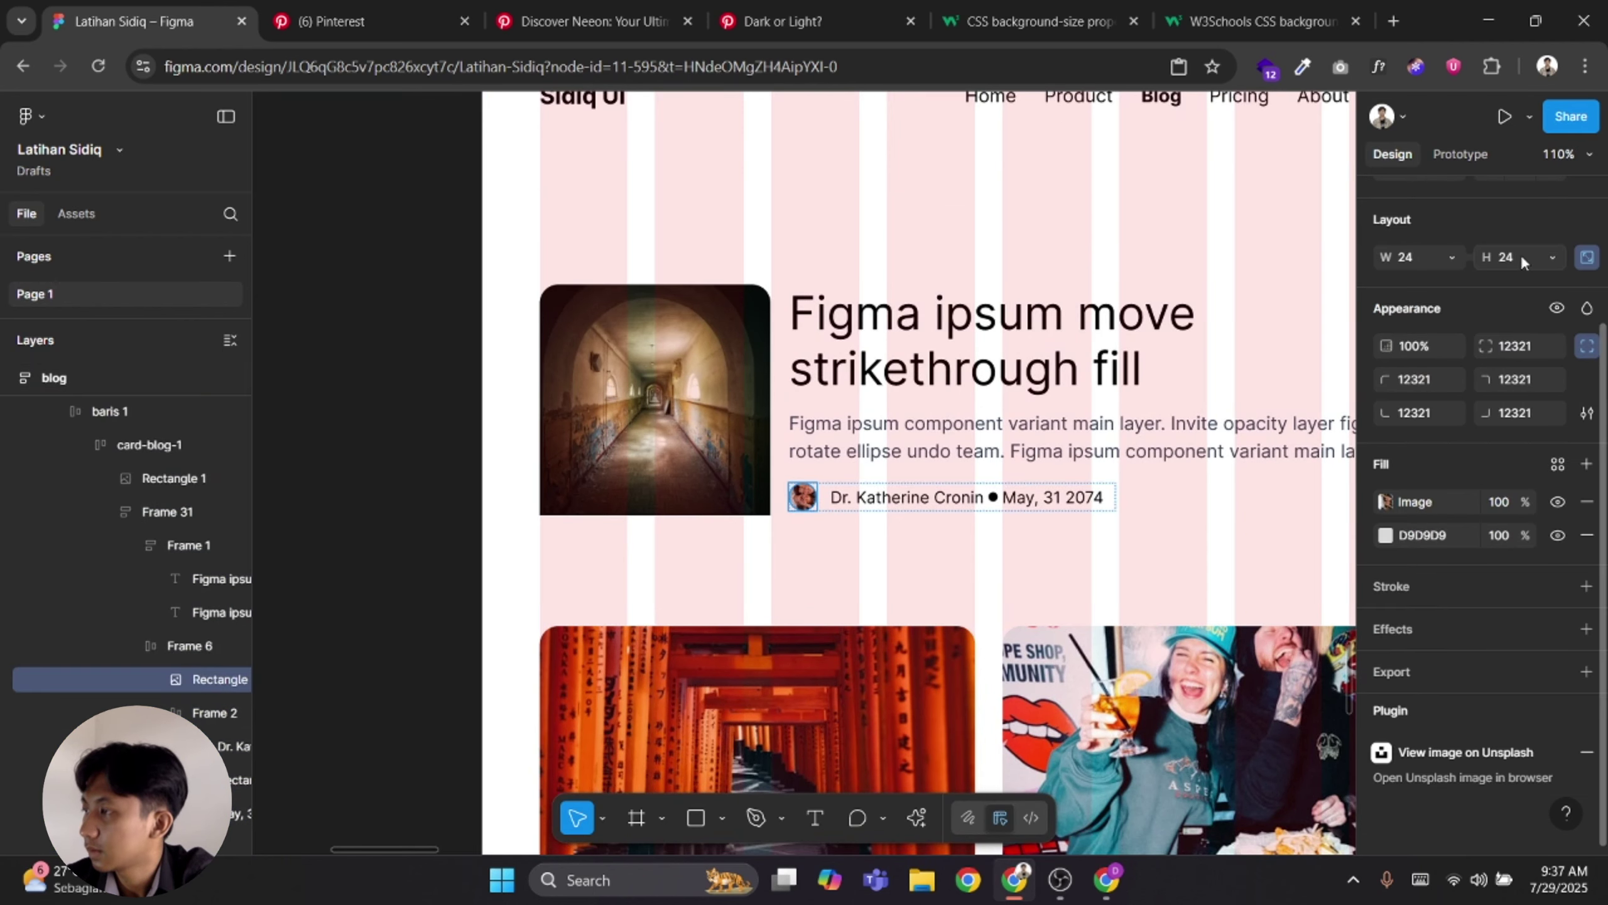
{"action": "type", "text": "40"}
{"action": "key", "text": "Return"}
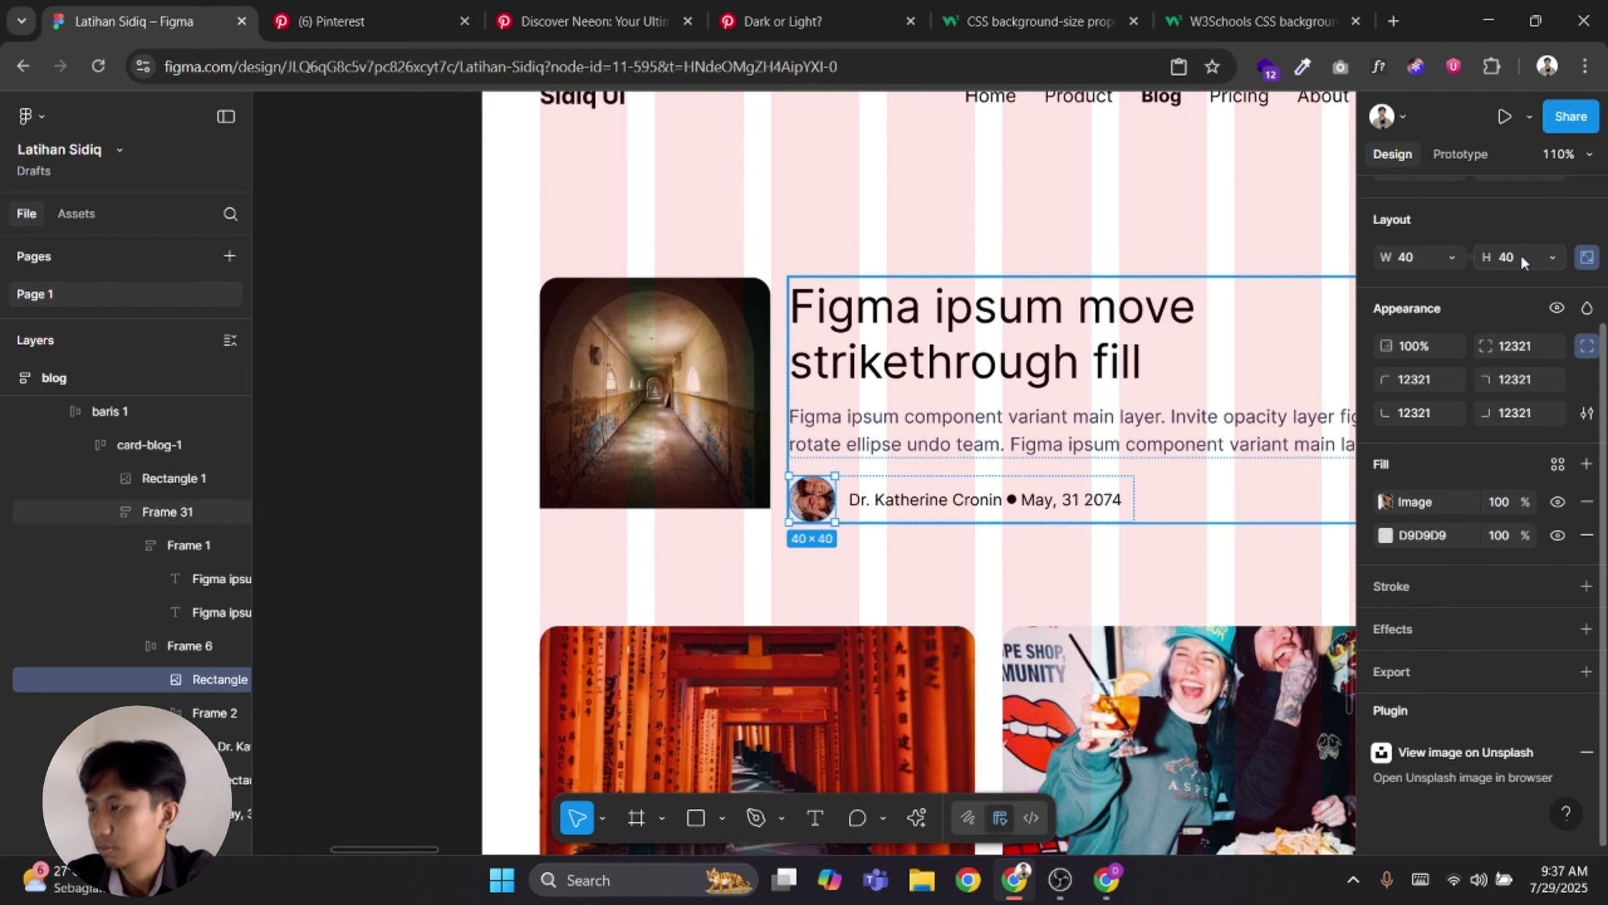
Widen the corridor image in card-blog-1 to about 286
{"action": "left_click", "coordinate": [1027, 470]}
{"action": "scroll", "coordinate": [950, 450], "scroll_direction": "down", "scroll_amount": 2}
{"action": "left_click_drag", "start_coordinate": [928, 445], "coordinate": [904, 435]}
{"action": "scroll", "coordinate": [903, 434], "scroll_direction": "right", "scroll_amount": 3}
{"action": "scroll", "coordinate": [903, 434], "scroll_direction": "down", "scroll_amount": 1}
{"action": "left_click", "coordinate": [671, 377]}
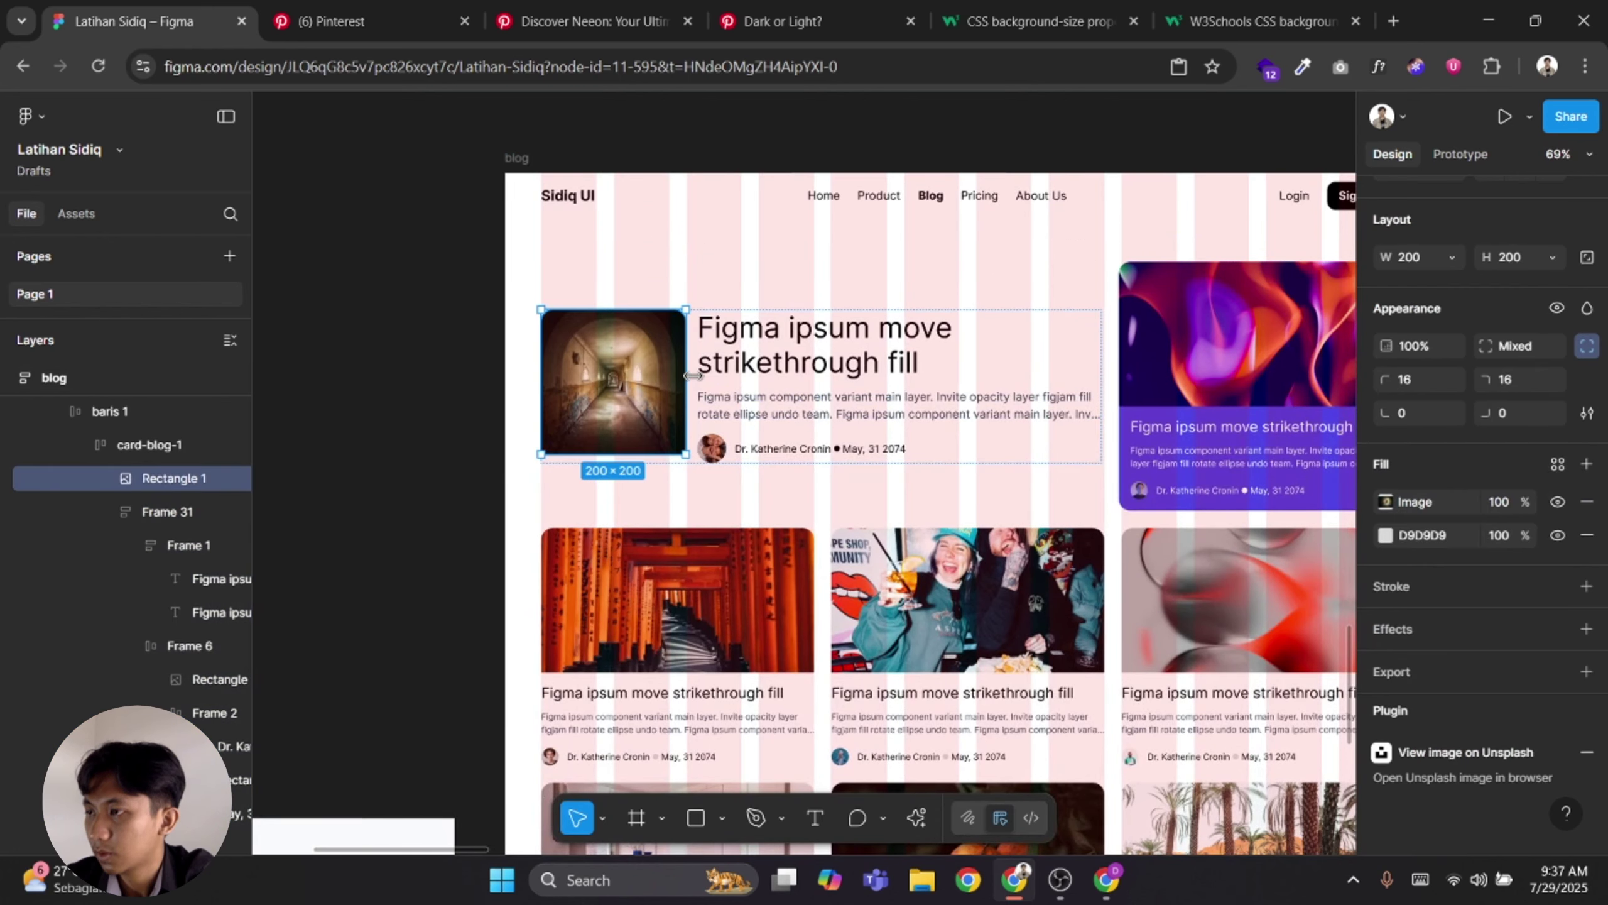
{"action": "left_click_drag", "start_coordinate": [693, 376], "coordinate": [748, 383]}
{"action": "scroll", "coordinate": [753, 391], "scroll_direction": "down", "scroll_amount": 3}
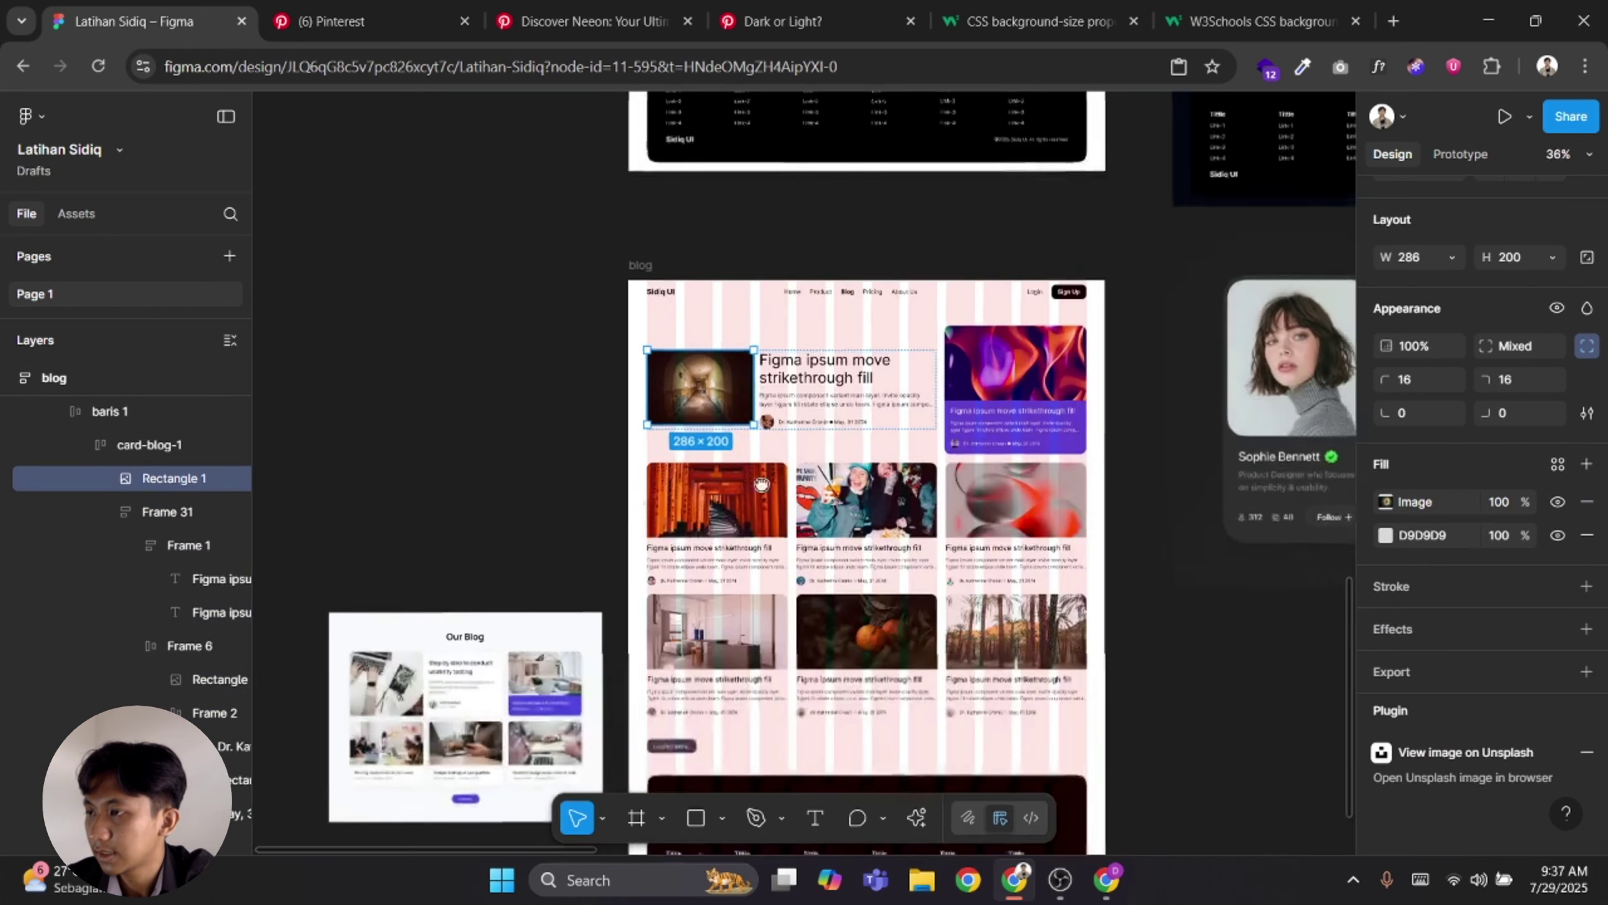
Widen the corridor image to about 377 so it nearly matches the first-column card below, following the "Our Blog" reference
{"action": "left_click_drag", "start_coordinate": [614, 505], "coordinate": [1127, 335]}
{"action": "scroll", "coordinate": [980, 521], "scroll_direction": "up", "scroll_amount": 5}
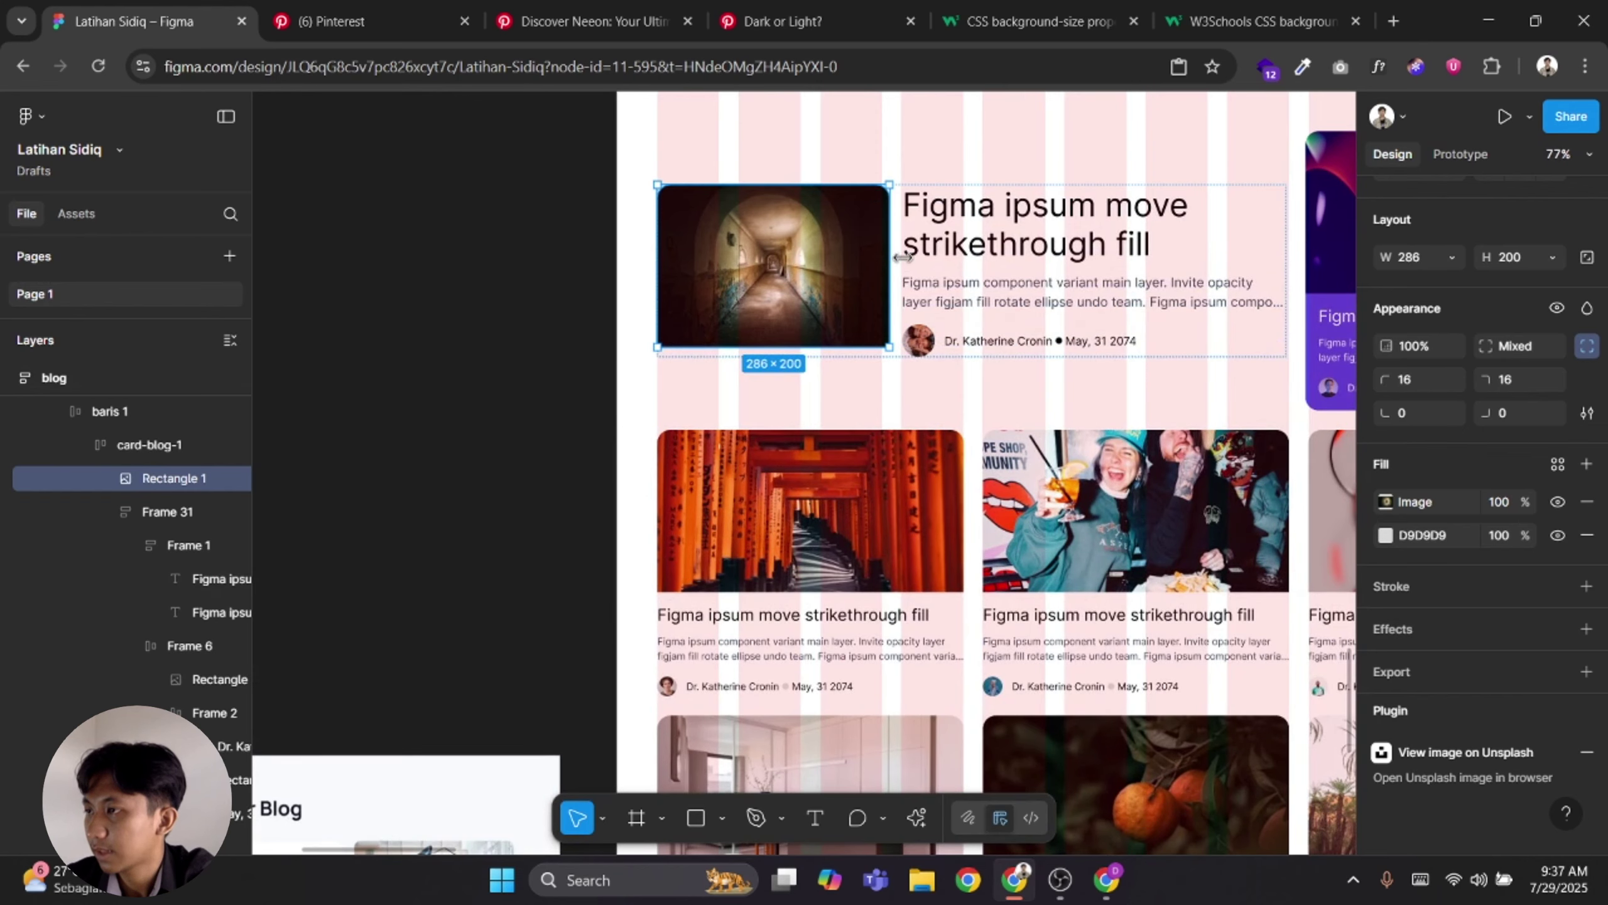
{"action": "left_click_drag", "start_coordinate": [902, 256], "coordinate": [975, 261]}
{"action": "scroll", "coordinate": [943, 416], "scroll_direction": "down", "scroll_amount": 3}
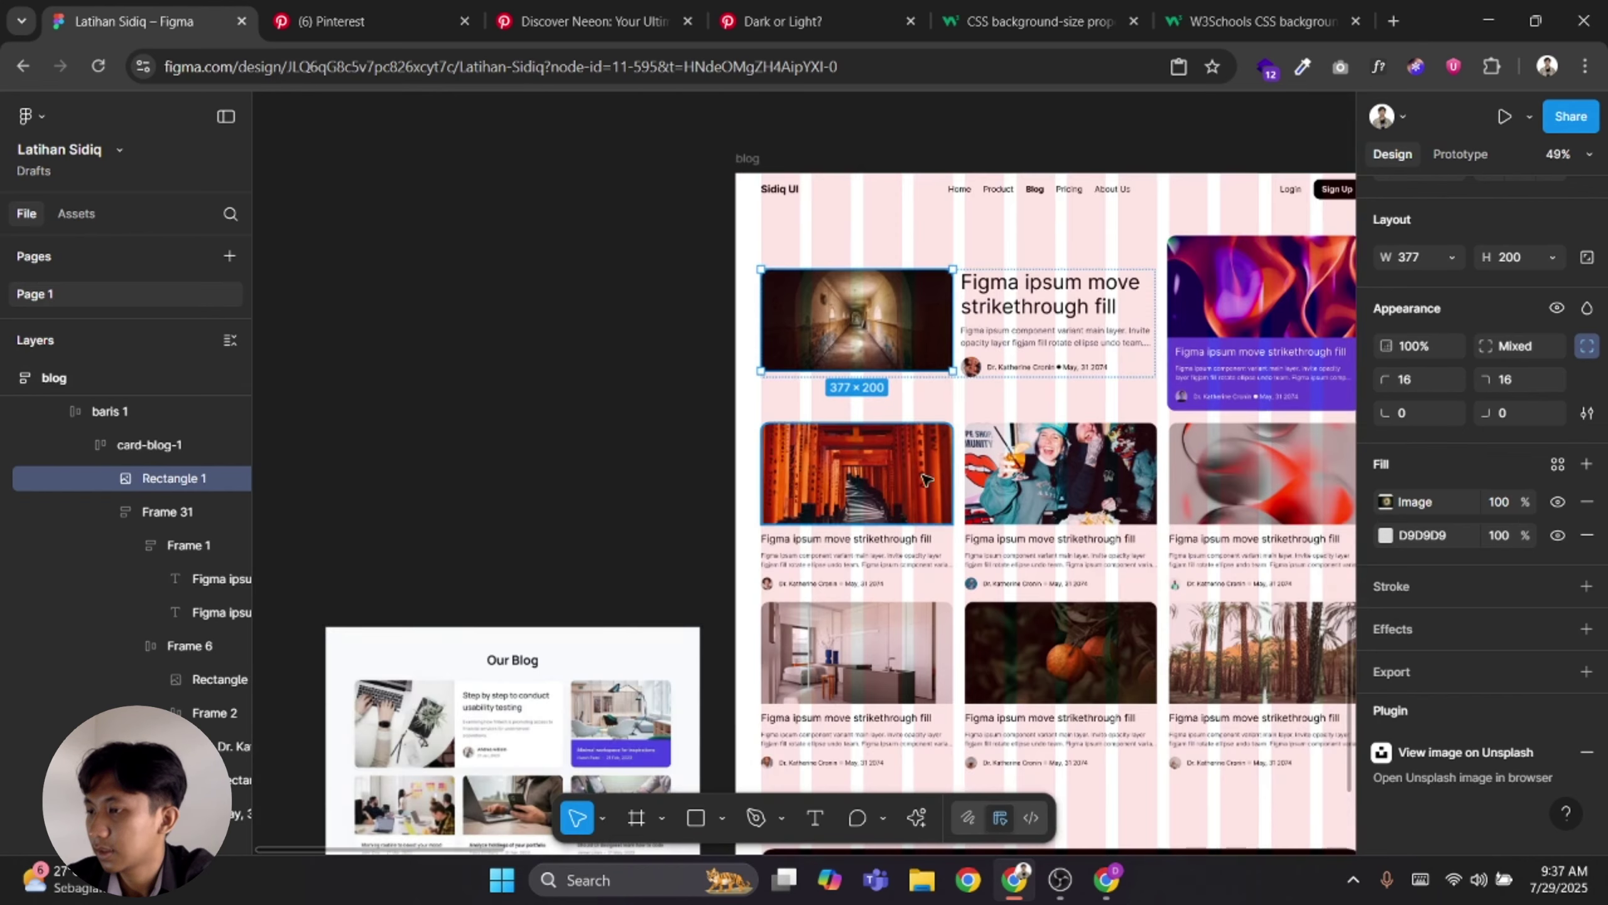
{"action": "left_click_drag", "start_coordinate": [912, 515], "coordinate": [804, 671]}
{"action": "scroll", "coordinate": [871, 490], "scroll_direction": "up", "scroll_amount": 3}
{"action": "left_click_drag", "start_coordinate": [882, 584], "coordinate": [900, 452]}
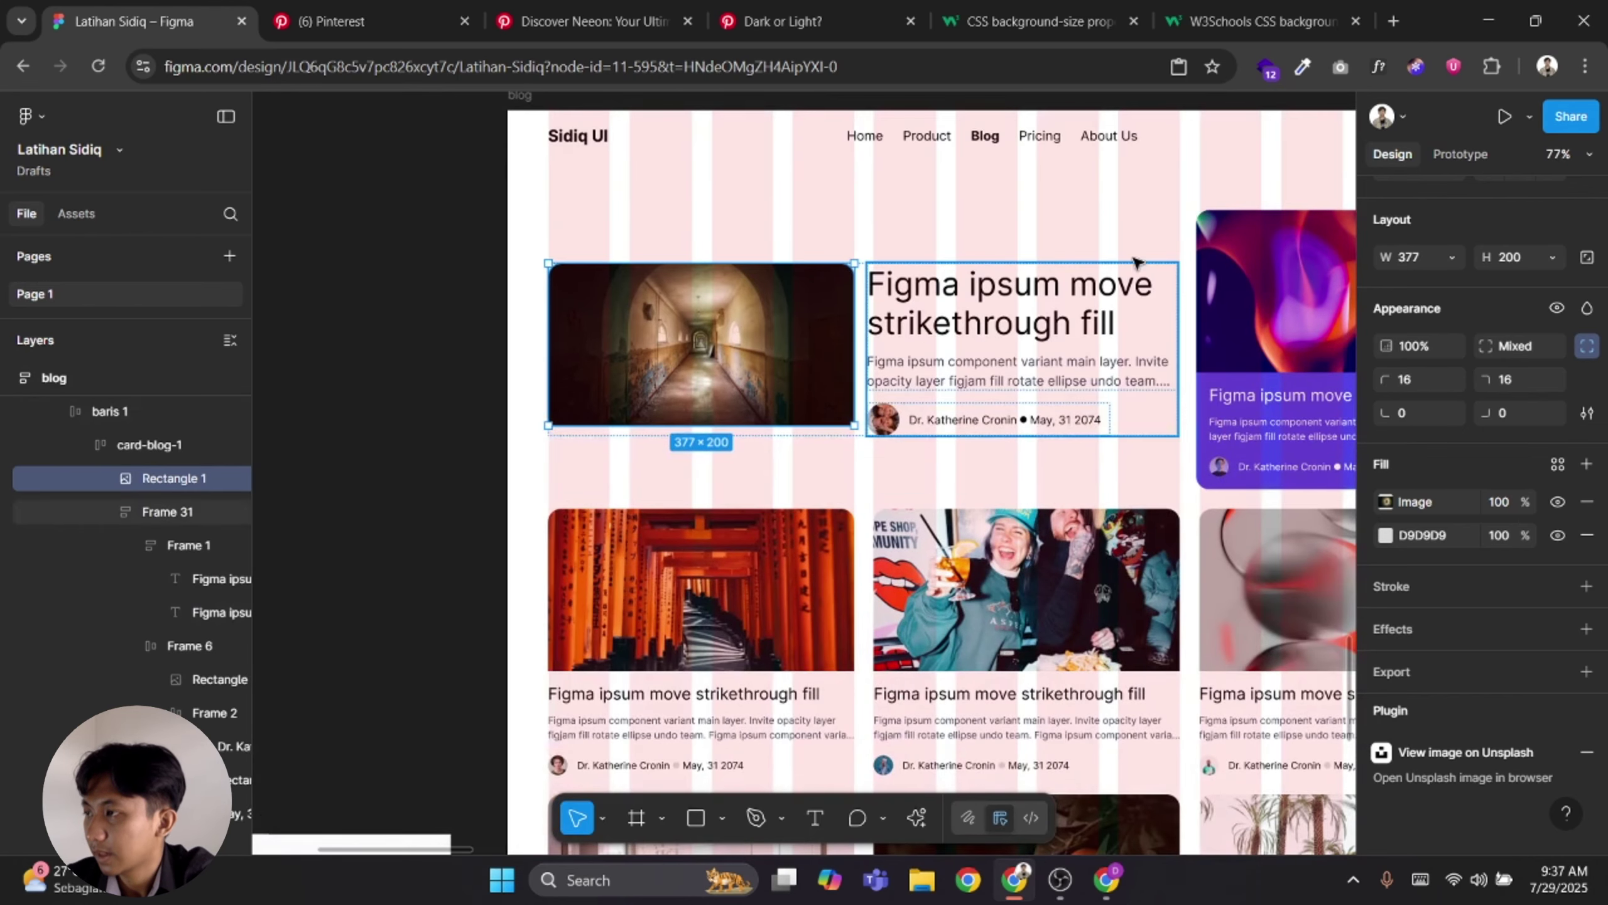
Set the height of card-blog-1 to fill its row container
{"action": "left_click", "coordinate": [1102, 324]}
{"action": "left_click", "coordinate": [1020, 499]}
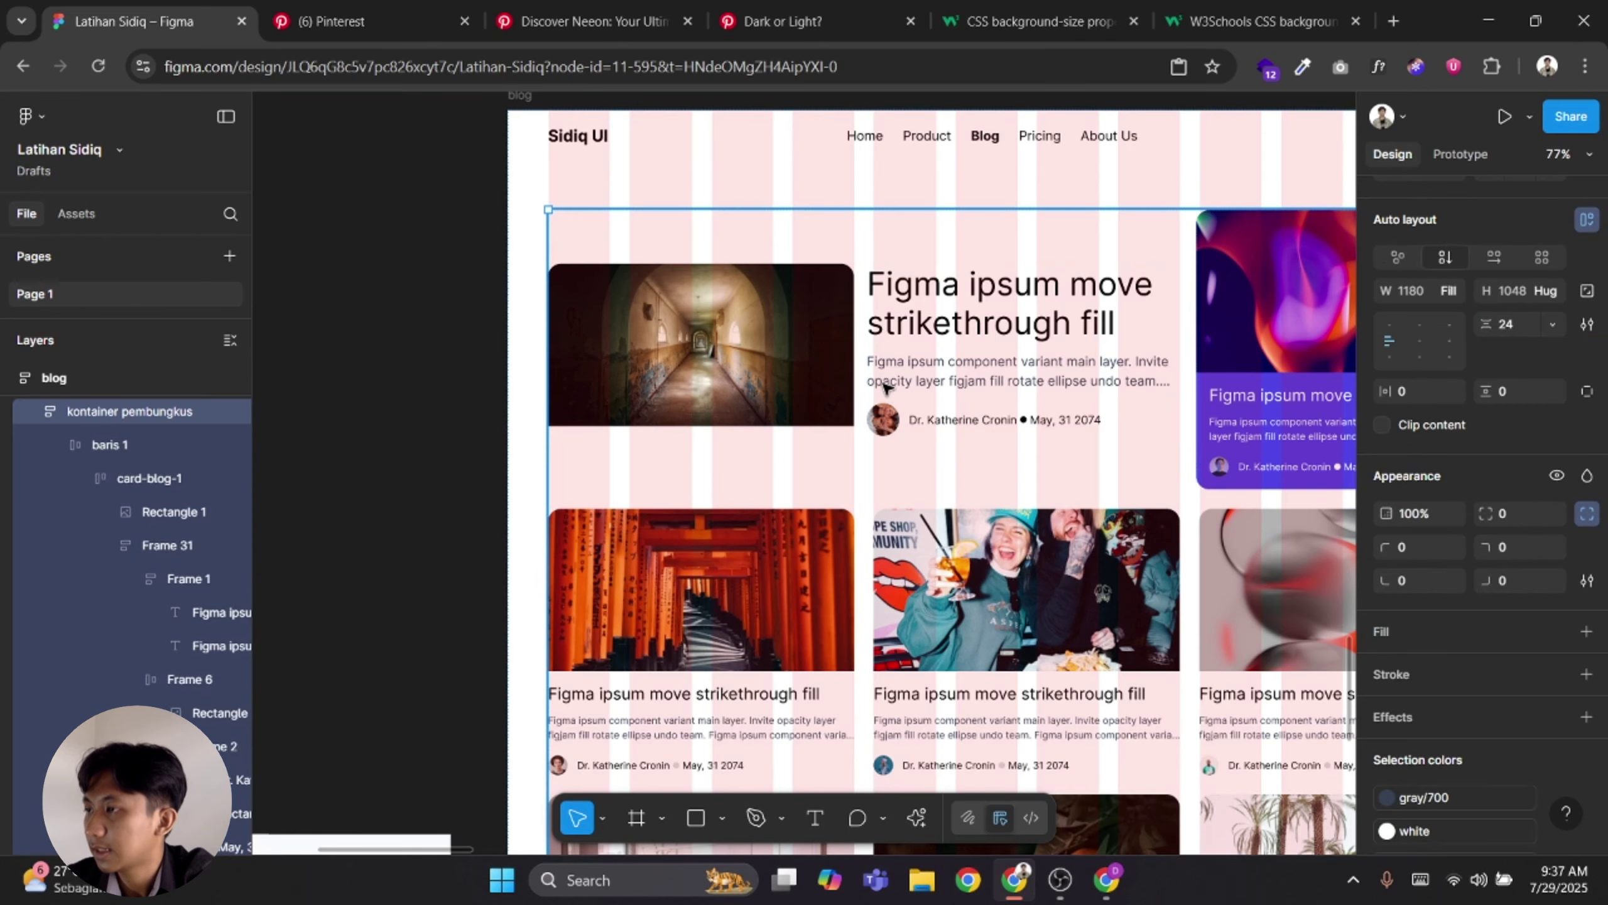
{"action": "left_click", "coordinate": [886, 387]}
{"action": "left_click", "coordinate": [910, 346]}
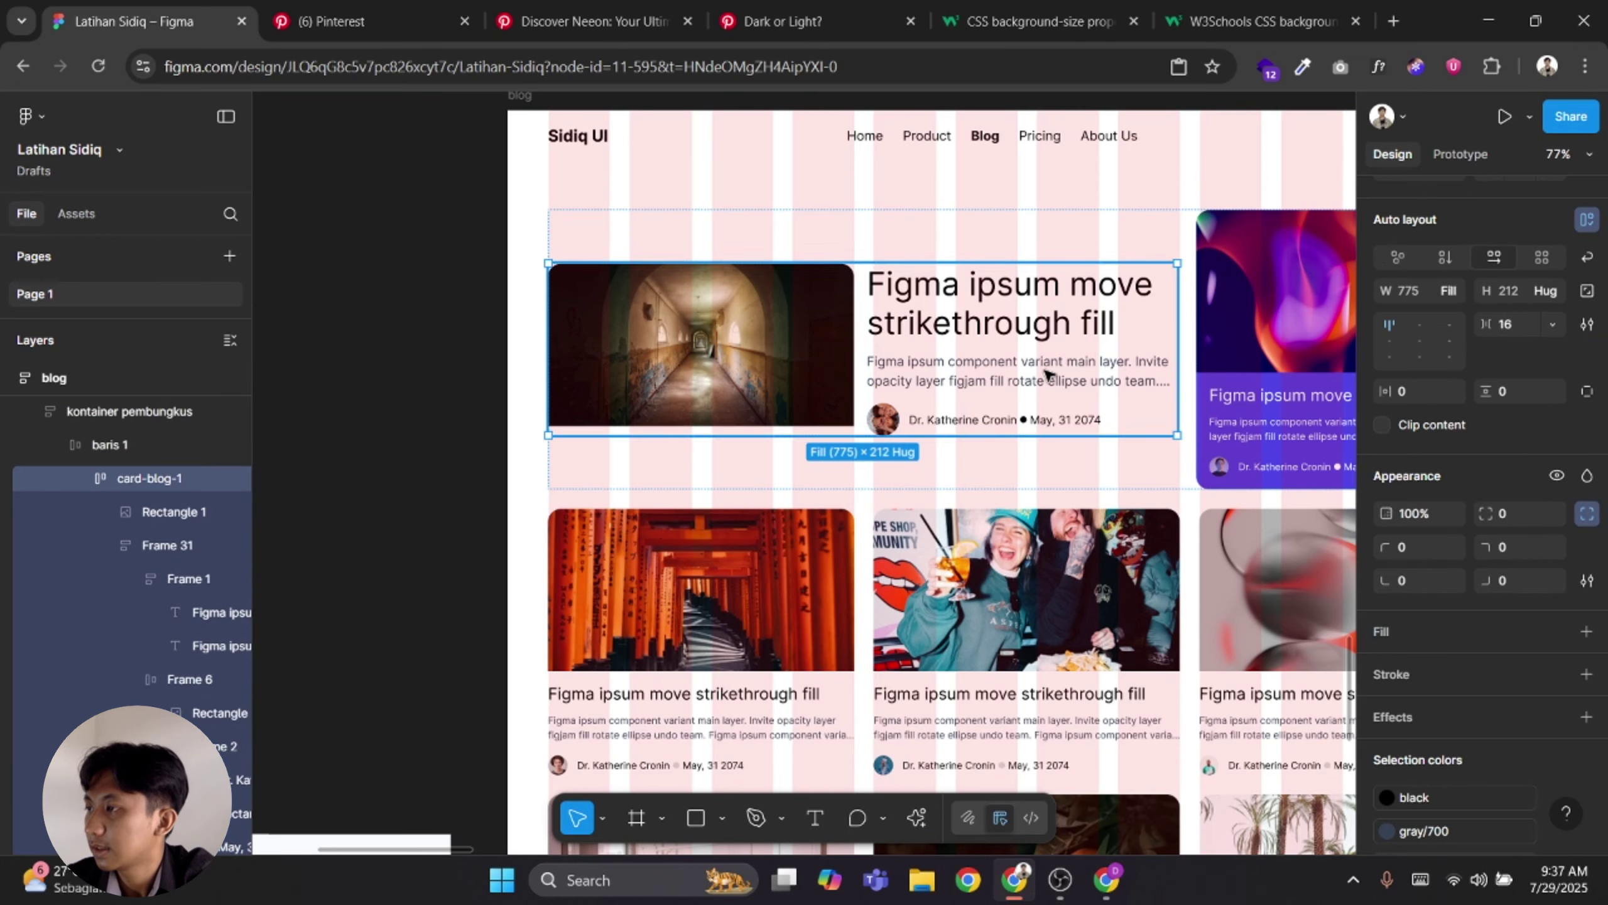
{"action": "left_click", "coordinate": [1545, 291]}
{"action": "left_click", "coordinate": [1450, 312]}
Set the height of the corridor image to fill card-blog-1
{"action": "left_click", "coordinate": [849, 346]}
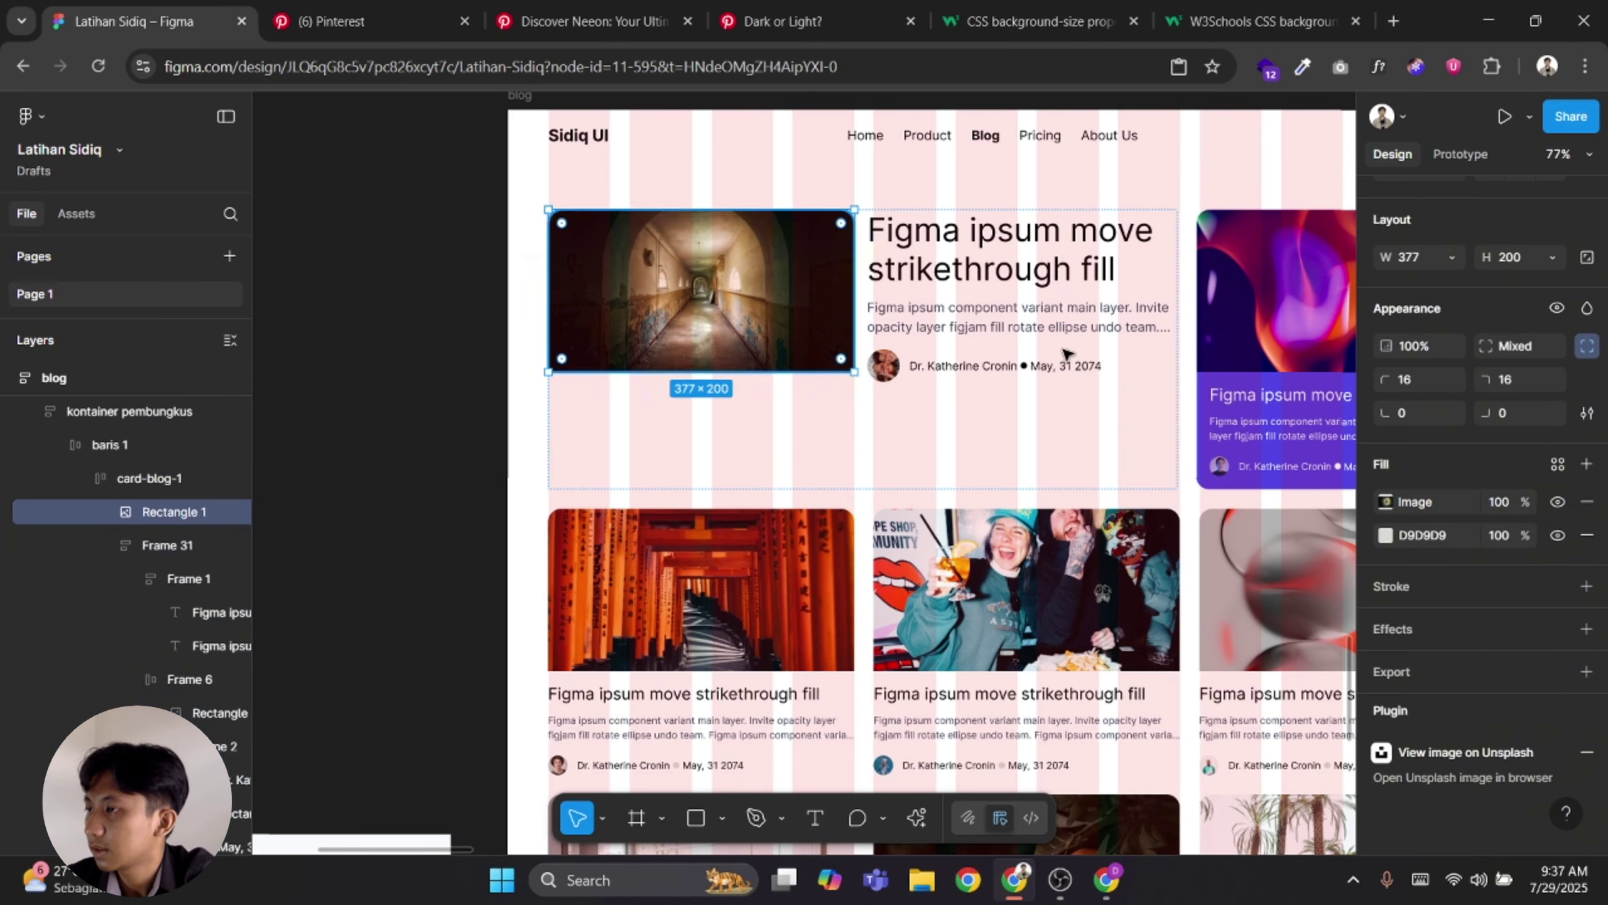
{"action": "left_click", "coordinate": [1545, 262]}
{"action": "left_click", "coordinate": [1508, 280]}
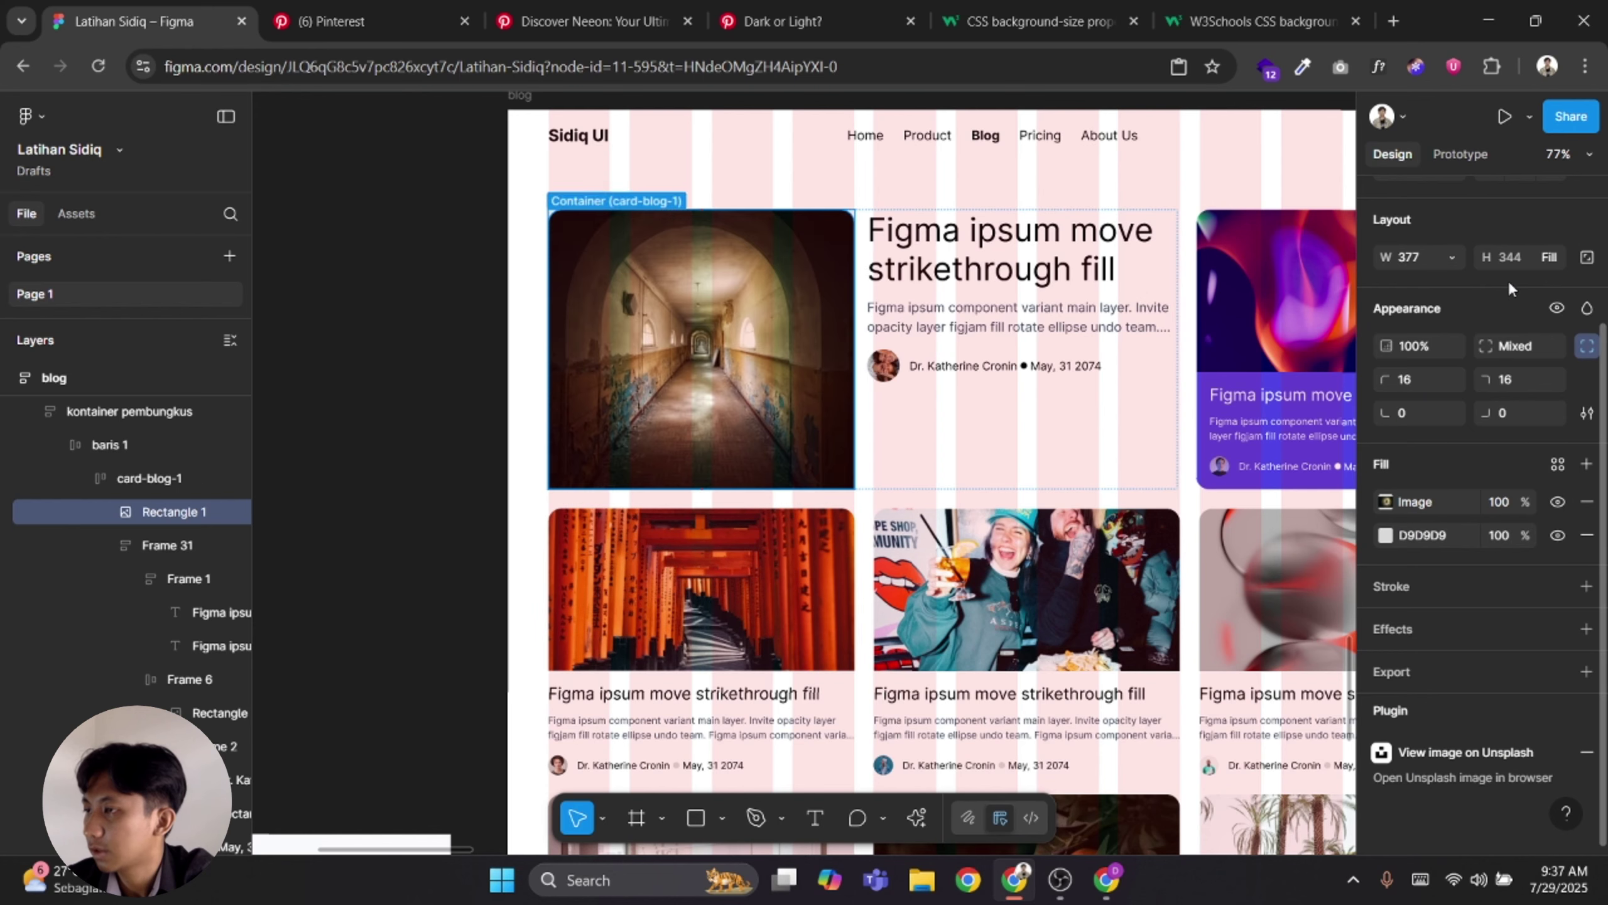
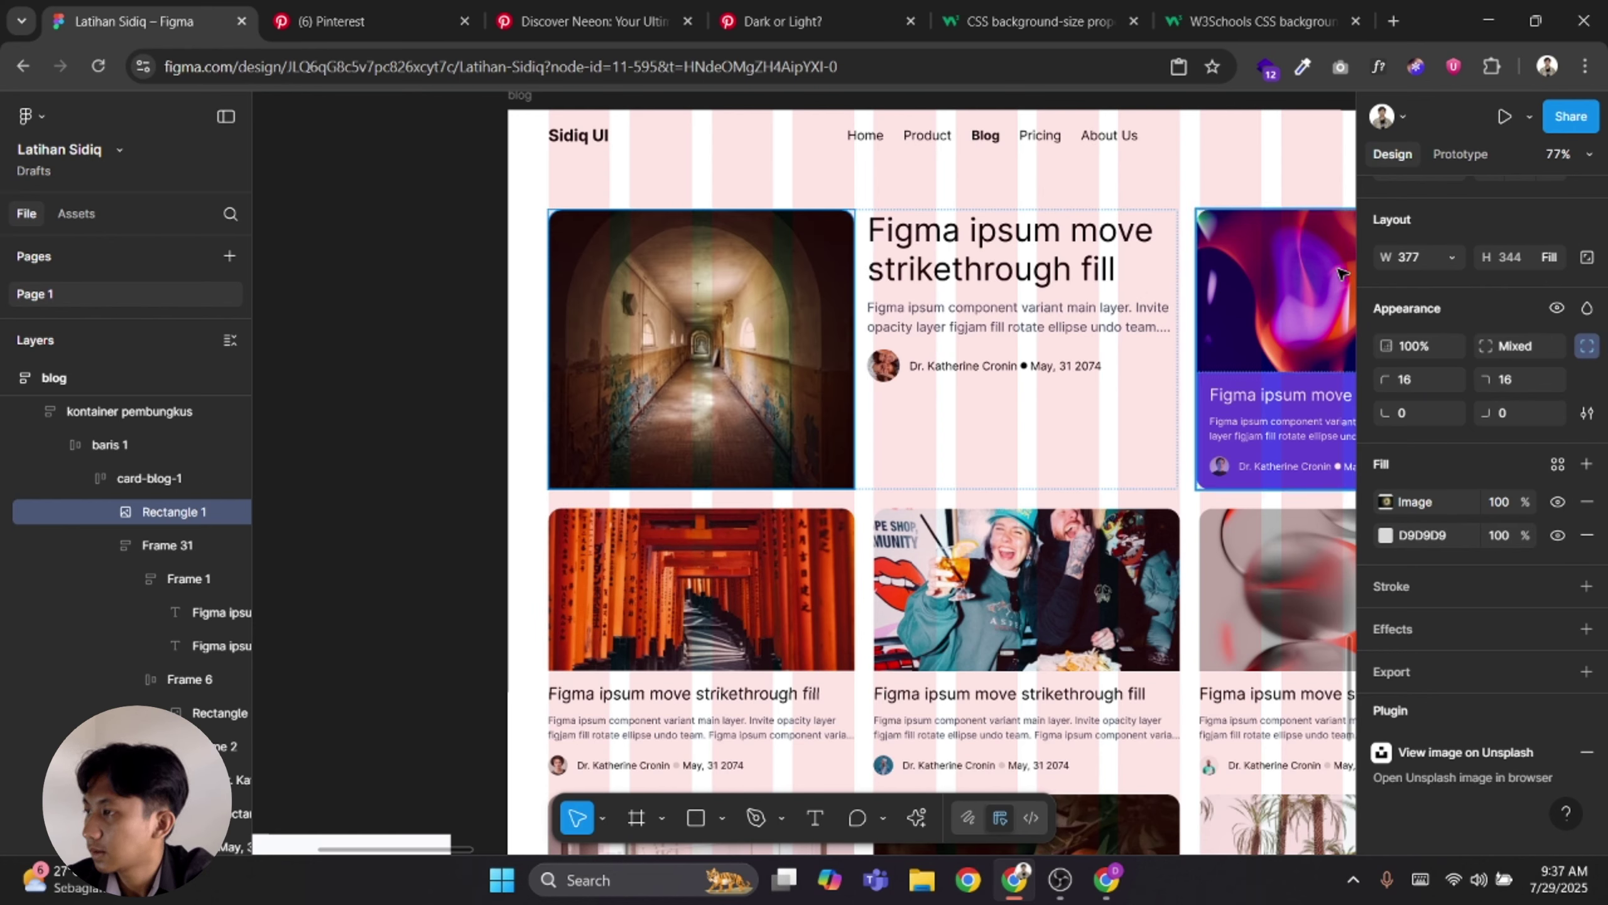
Set the gap between the image and the text block in card-blog-1 to 24
{"action": "left_click", "coordinate": [941, 468]}
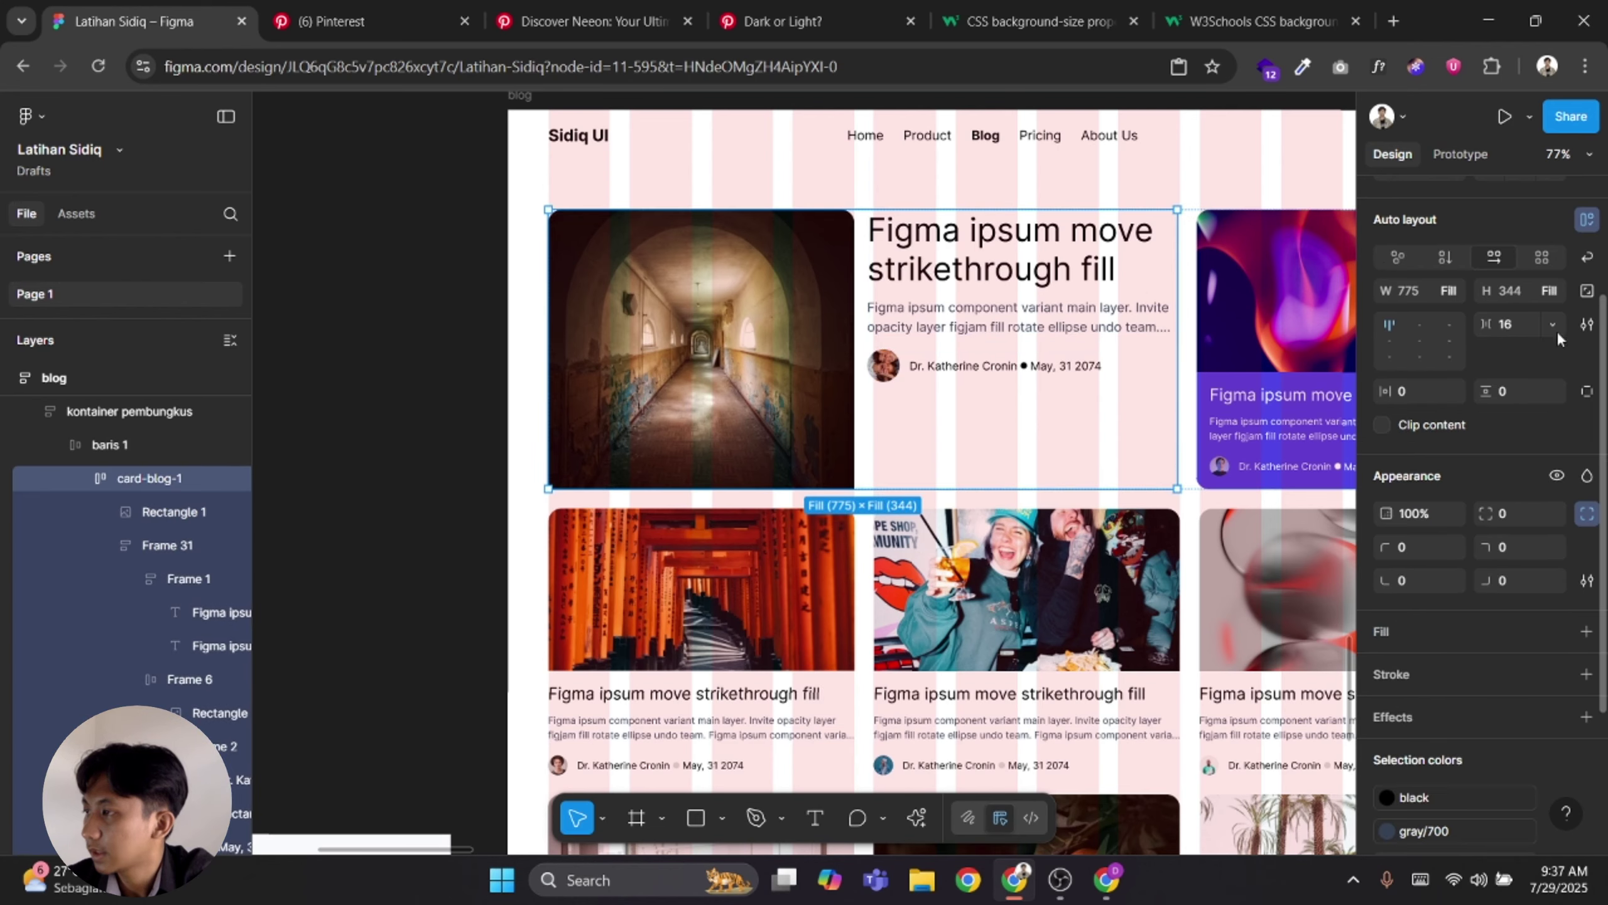
{"action": "left_click", "coordinate": [1520, 324]}
{"action": "type", "text": "24"}
{"action": "key", "text": "Return"}
{"action": "left_click_drag", "start_coordinate": [1075, 412], "coordinate": [940, 414]}
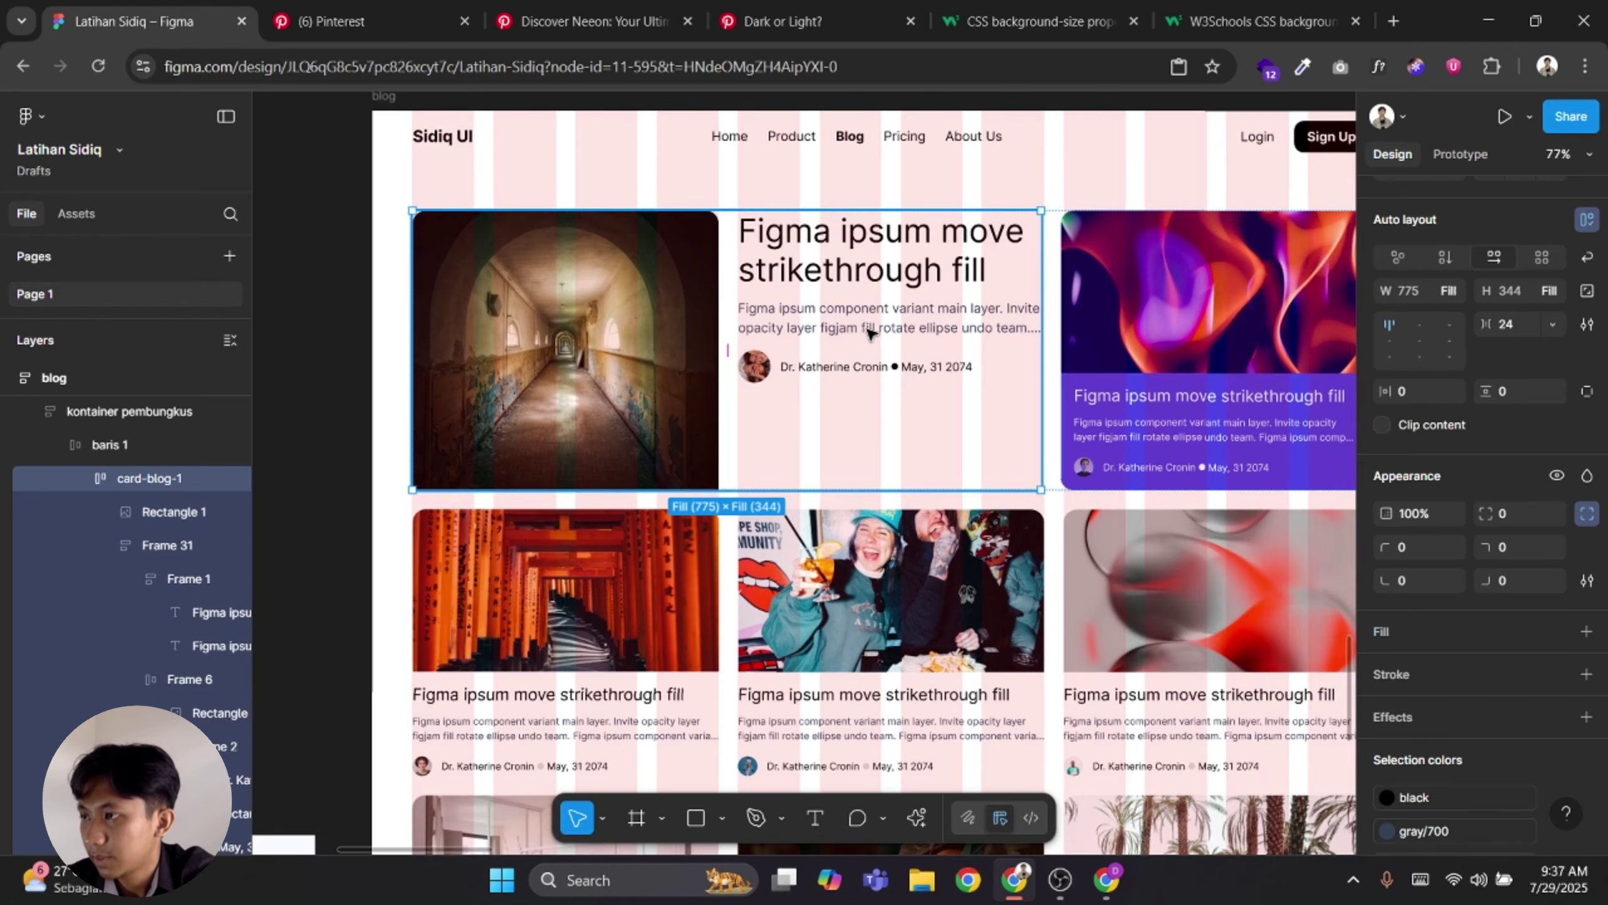
Align the contents of card-blog-1 and its text frame to the left and vertical centre, following the "Our Blog" reference
{"action": "double_click", "coordinate": [871, 333]}
{"action": "scroll", "coordinate": [807, 487], "scroll_direction": "down", "scroll_amount": 1}
{"action": "left_click_drag", "start_coordinate": [808, 488], "coordinate": [1178, 43]}
{"action": "left_click_drag", "start_coordinate": [527, 476], "coordinate": [559, 479]}
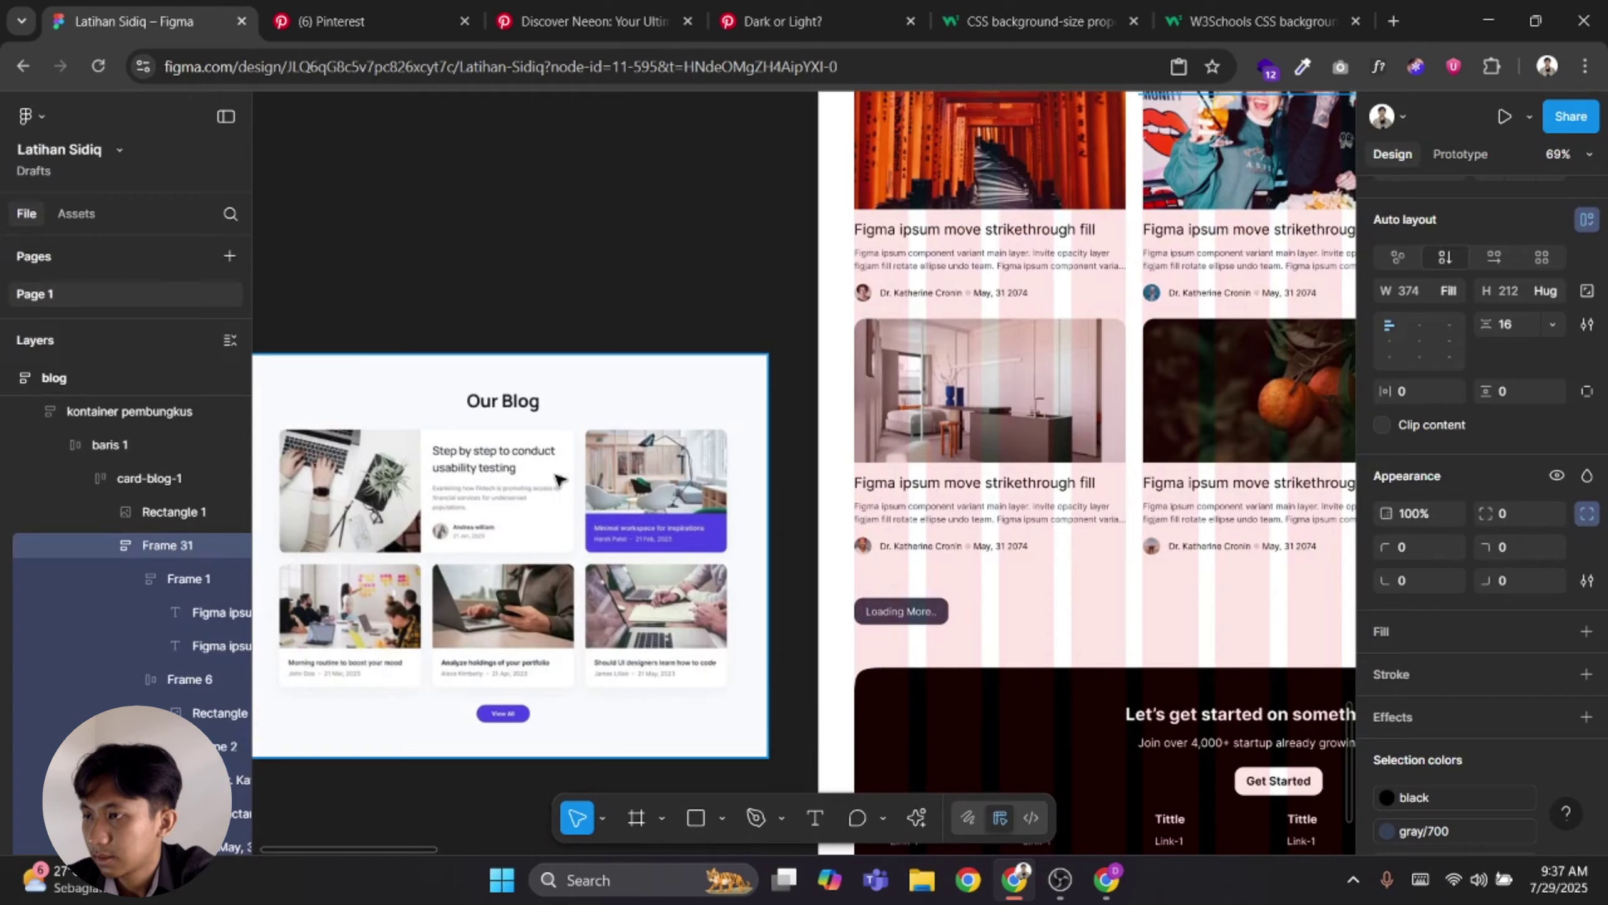
{"action": "left_click_drag", "start_coordinate": [1101, 311], "coordinate": [714, 658]}
{"action": "scroll", "coordinate": [1085, 352], "scroll_direction": "up", "scroll_amount": 3}
{"action": "left_click_drag", "start_coordinate": [1085, 352], "coordinate": [1107, 470]}
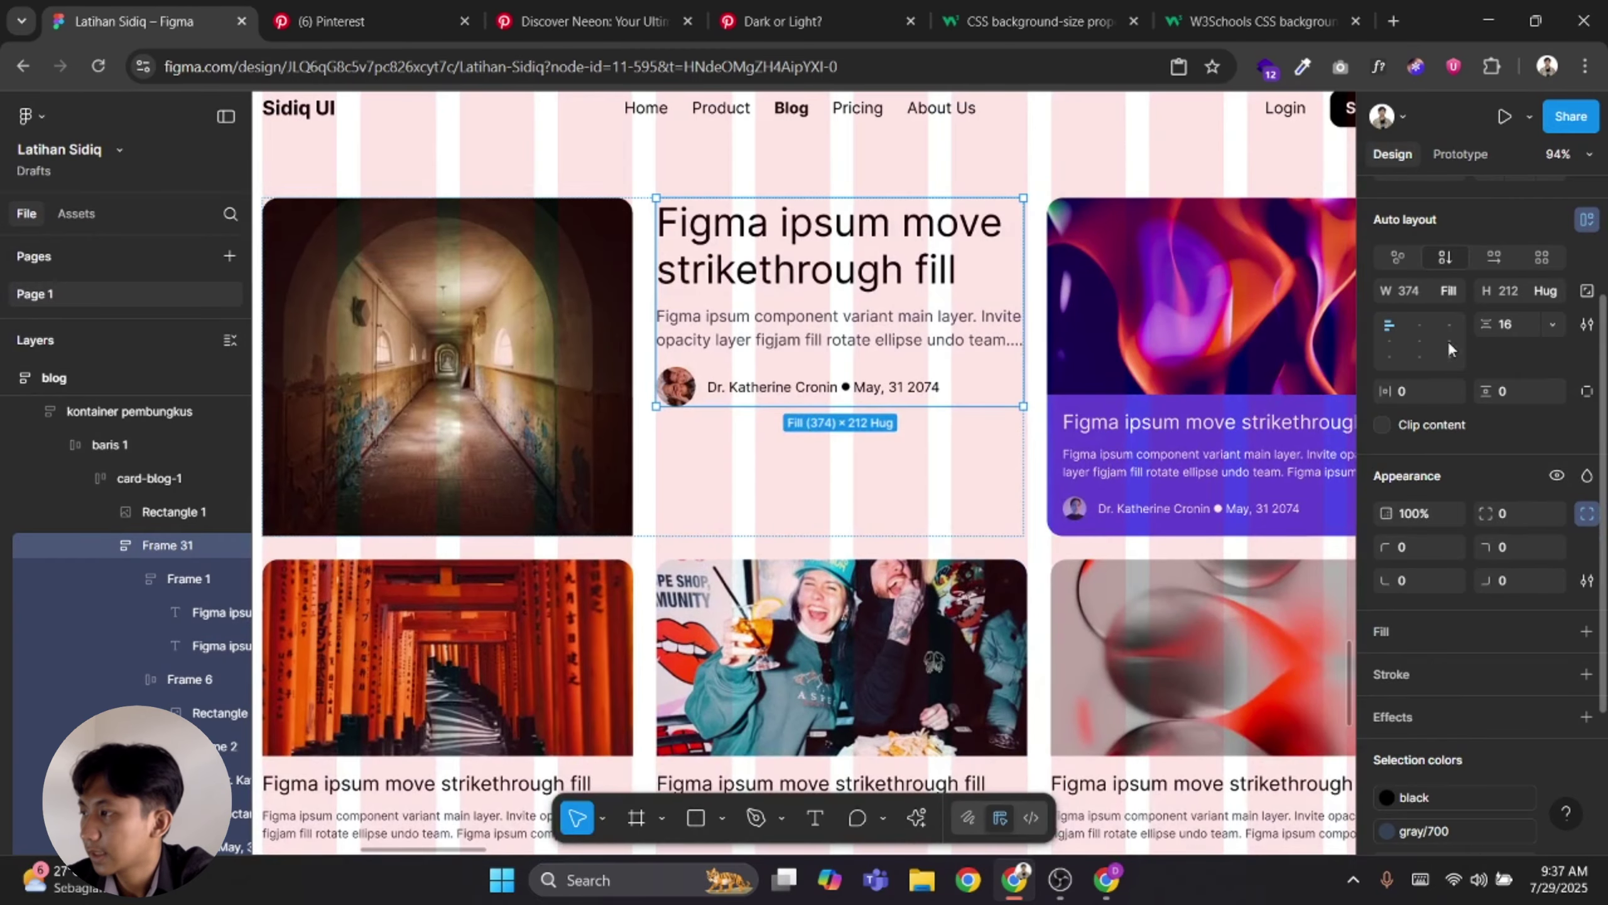
{"action": "key", "text": "Escape"}
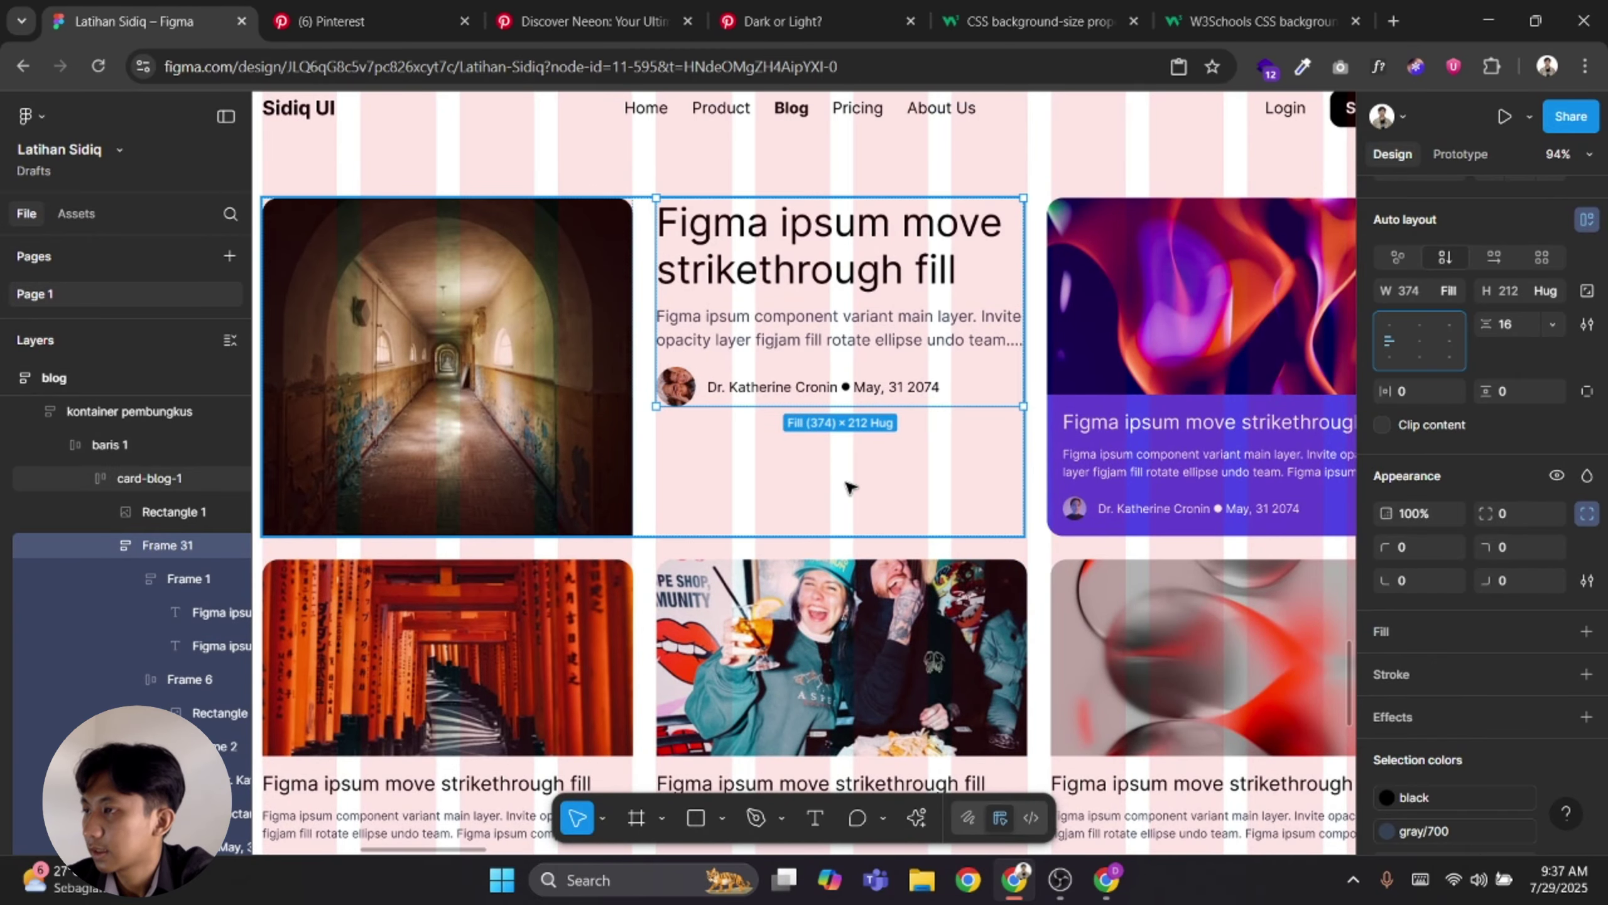
{"action": "left_click", "coordinate": [1390, 341]}
{"action": "scroll", "coordinate": [1084, 155], "scroll_direction": "down", "scroll_amount": 5}
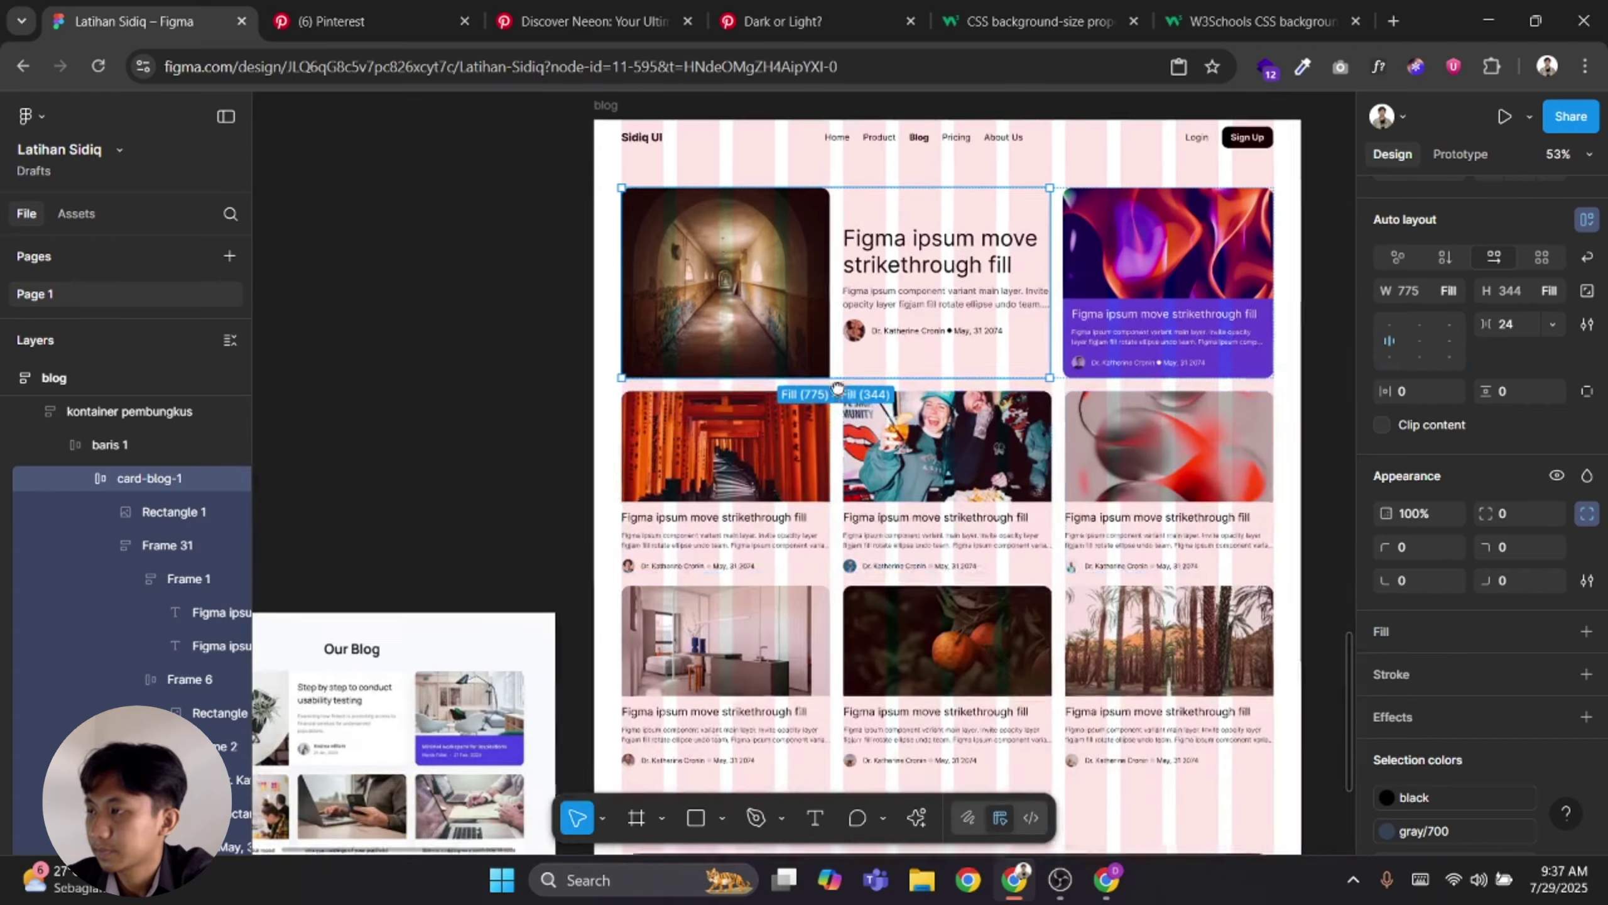
{"action": "left_click_drag", "start_coordinate": [741, 343], "coordinate": [914, 148]}
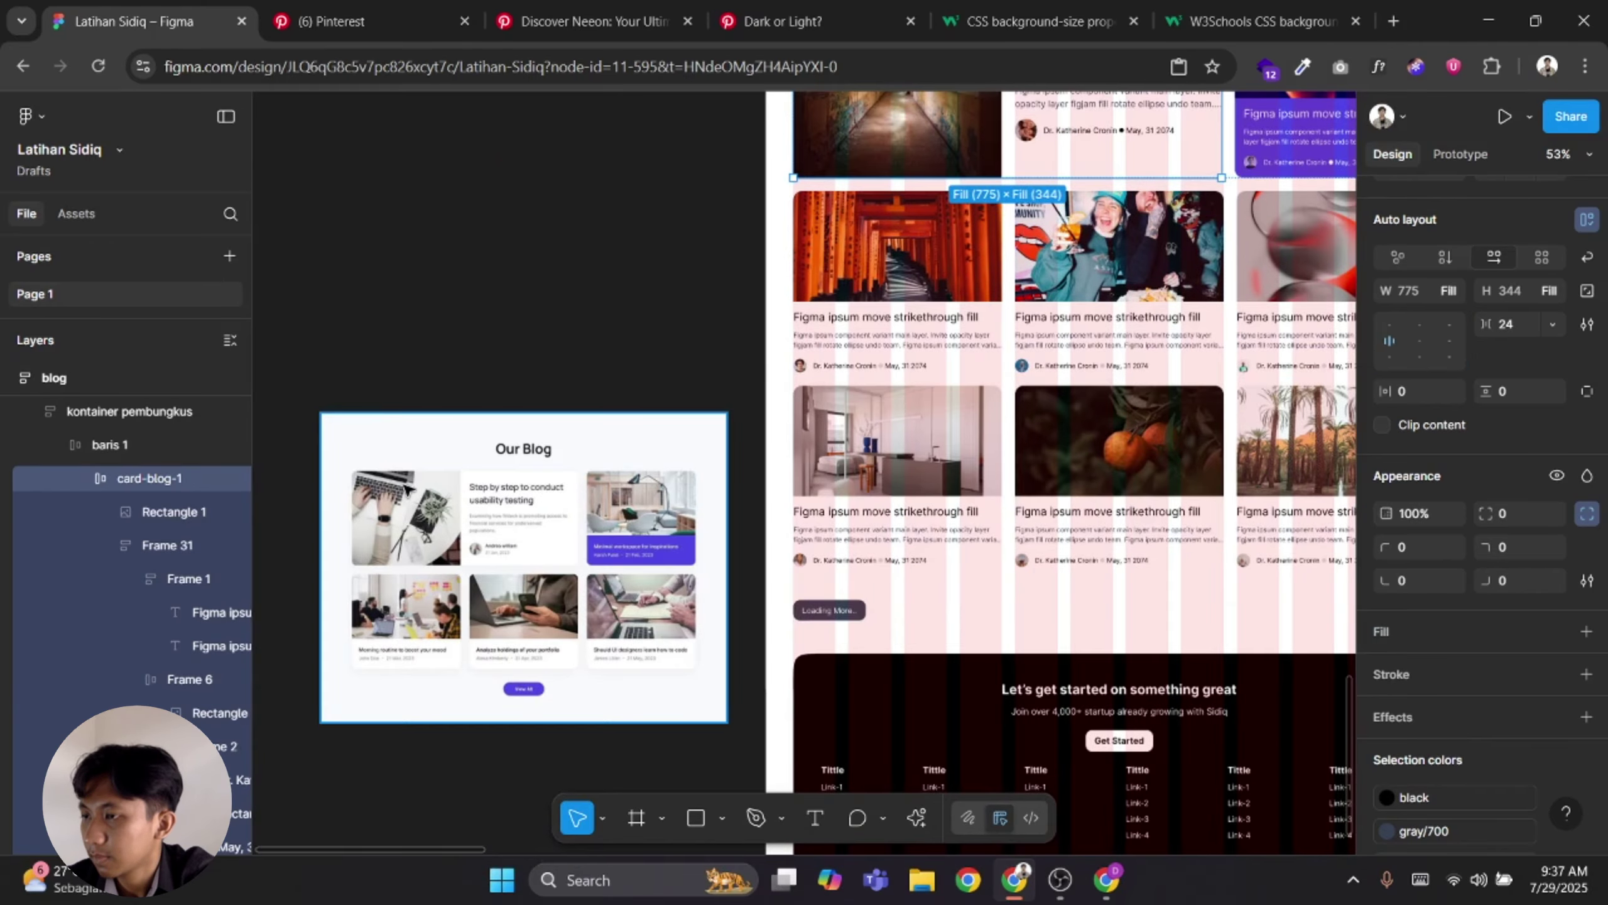
Set the corner radius of the corridor image in card-blog-1 to 0 on all corners, checking against the "Our Blog" reference
{"action": "scroll", "coordinate": [405, 486], "scroll_direction": "up", "scroll_amount": 4}
{"action": "scroll", "coordinate": [498, 488], "scroll_direction": "down", "scroll_amount": 4}
{"action": "left_click_drag", "start_coordinate": [708, 387], "coordinate": [307, 610]}
{"action": "scroll", "coordinate": [778, 326], "scroll_direction": "up", "scroll_amount": 1}
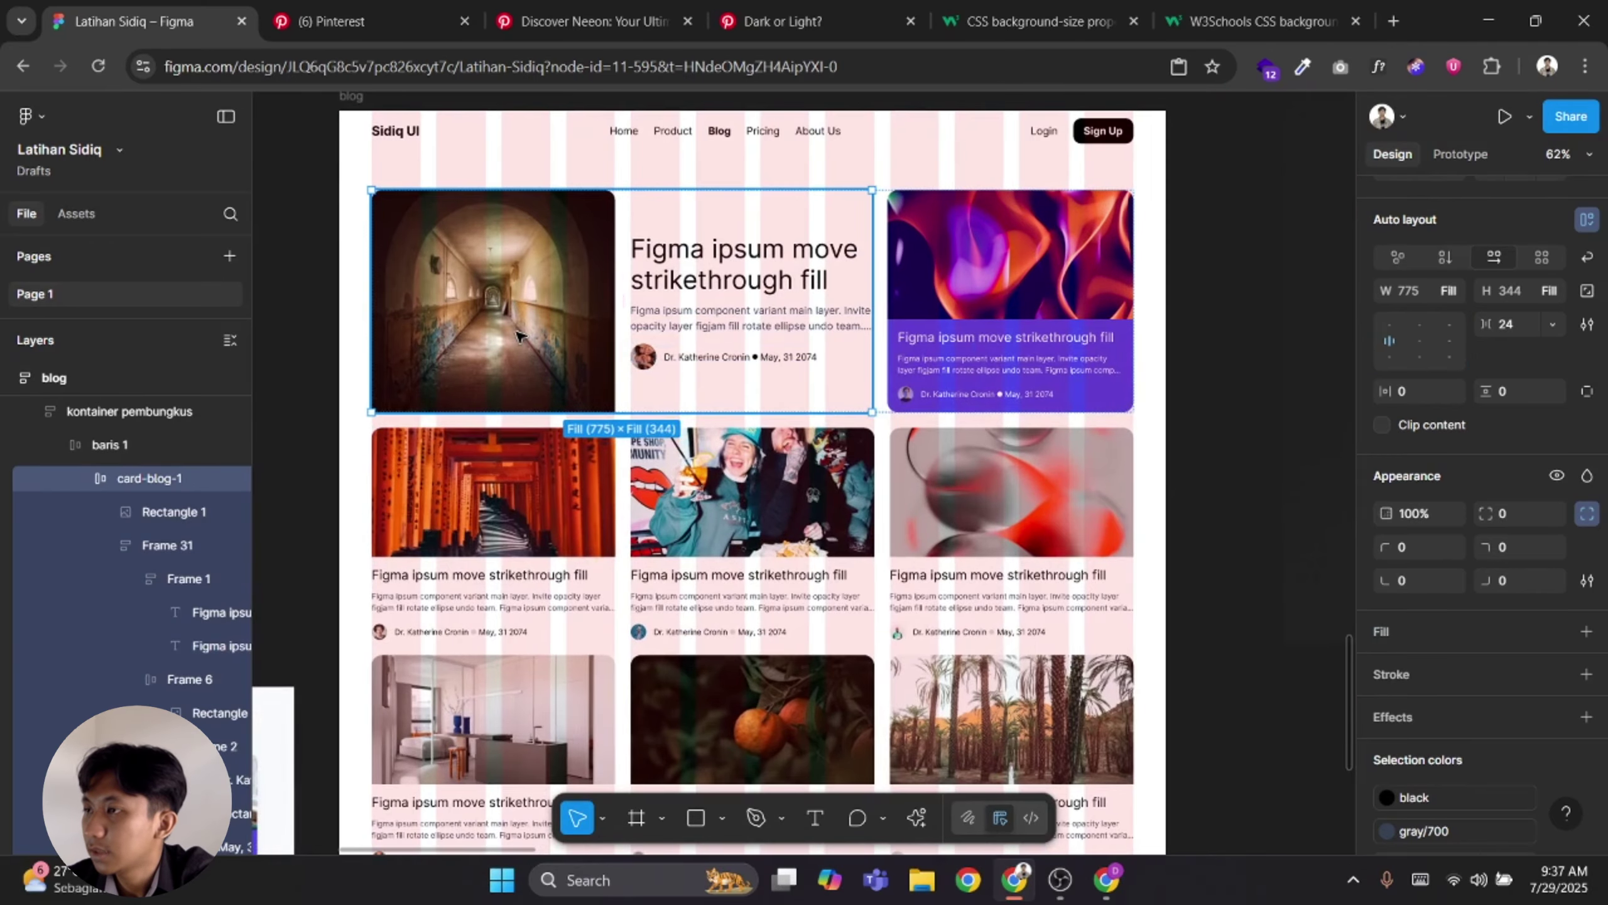
{"action": "double_click", "coordinate": [502, 317]}
{"action": "left_click_drag", "start_coordinate": [502, 318], "coordinate": [1161, 150]}
{"action": "scroll", "coordinate": [527, 656], "scroll_direction": "up", "scroll_amount": 3}
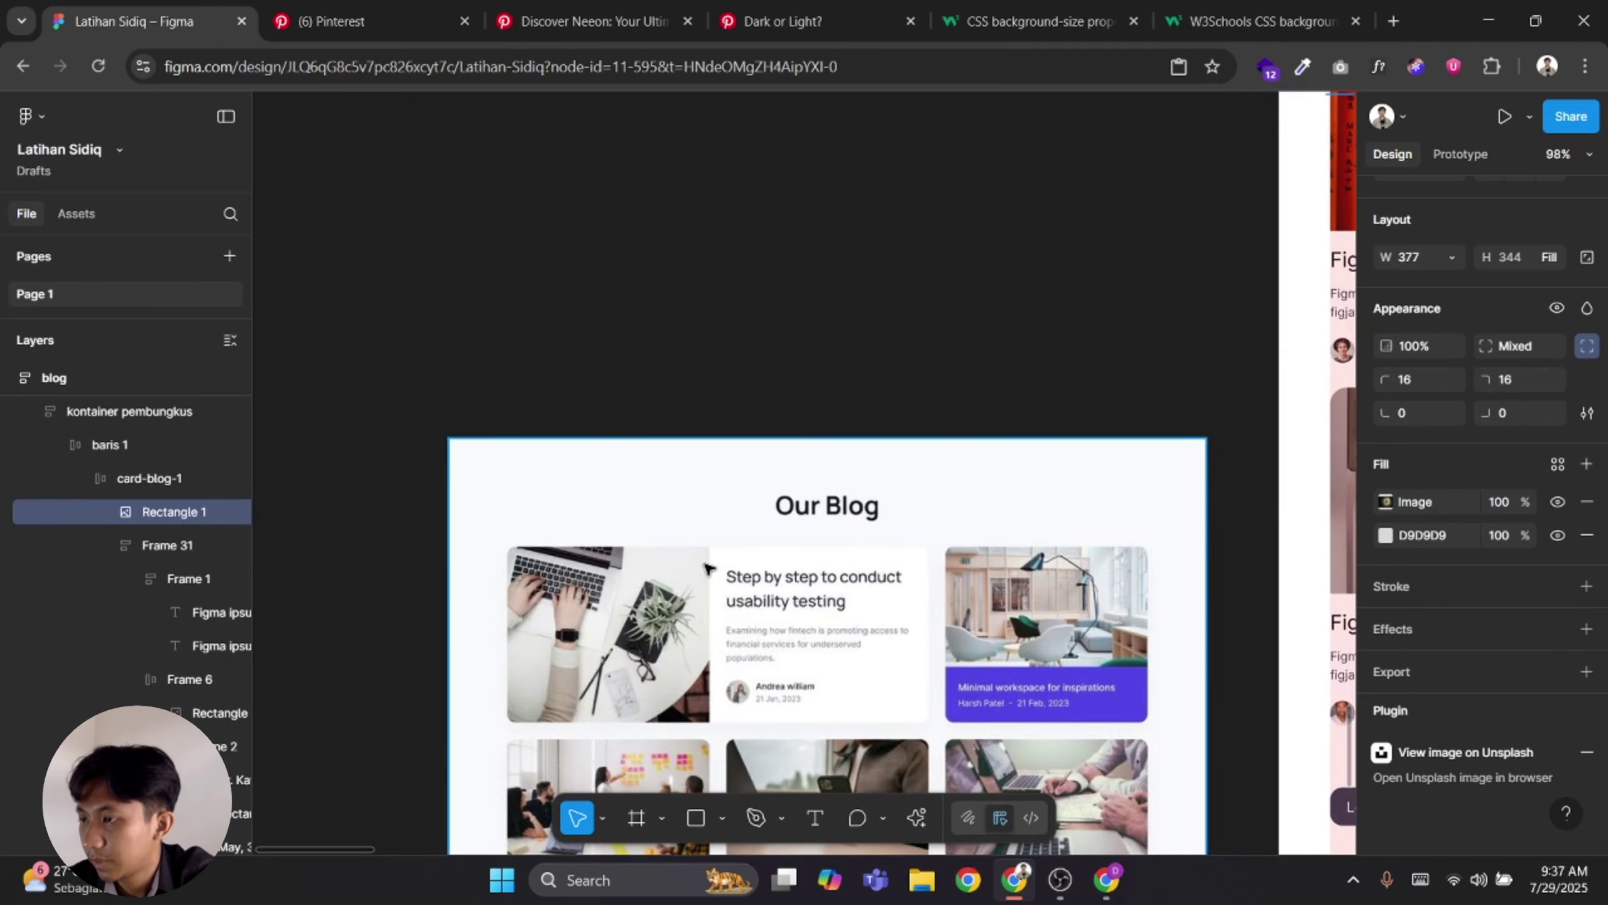
{"action": "left_click_drag", "start_coordinate": [816, 513], "coordinate": [405, 805]}
{"action": "left_click_drag", "start_coordinate": [1070, 222], "coordinate": [725, 498]}
{"action": "scroll", "coordinate": [726, 498], "scroll_direction": "right", "scroll_amount": 2}
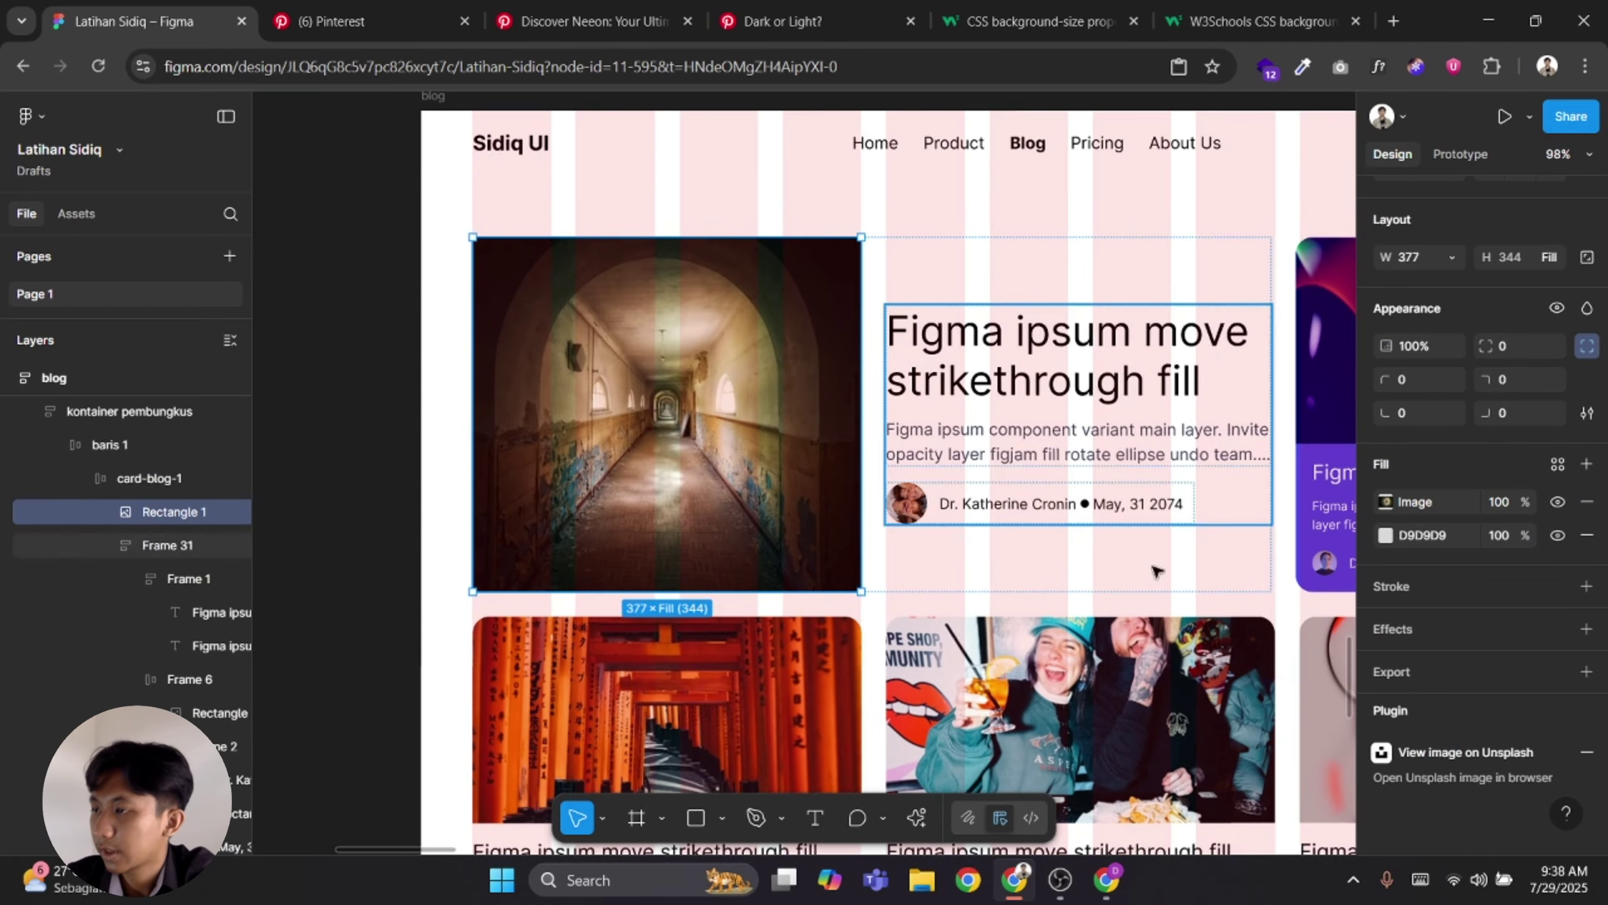
Set the corner radius of card-blog-1 to 24 and turn on content clipping for it
{"action": "left_click", "coordinate": [1105, 634]}
{"action": "double_click", "coordinate": [1012, 514]}
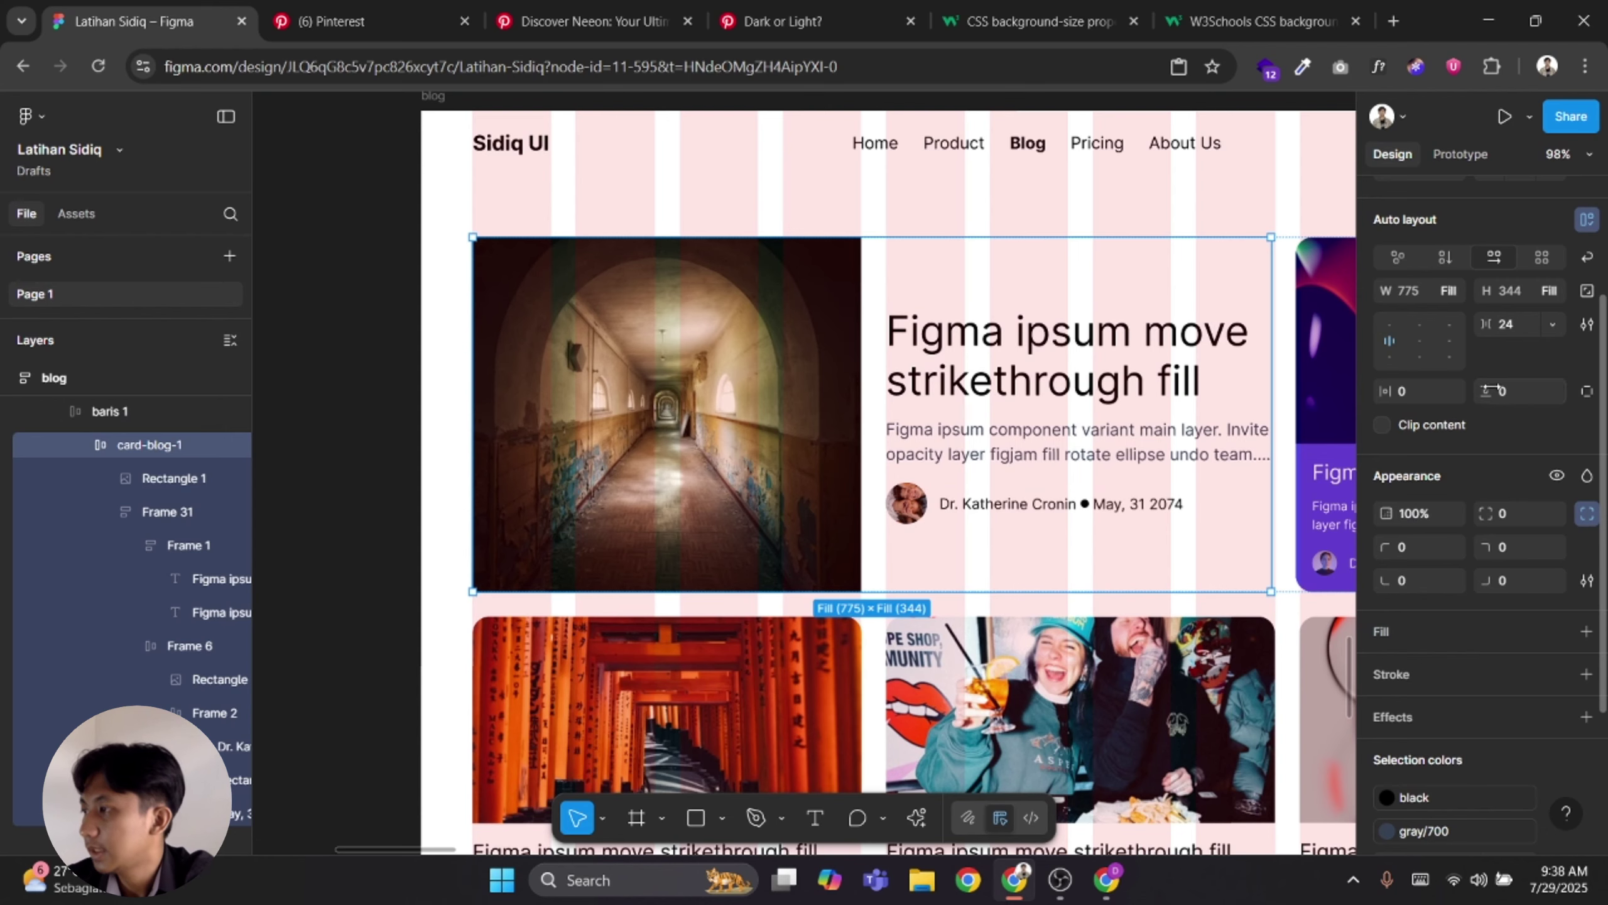
{"action": "type", "text": "24"}
{"action": "key", "text": "Return"}
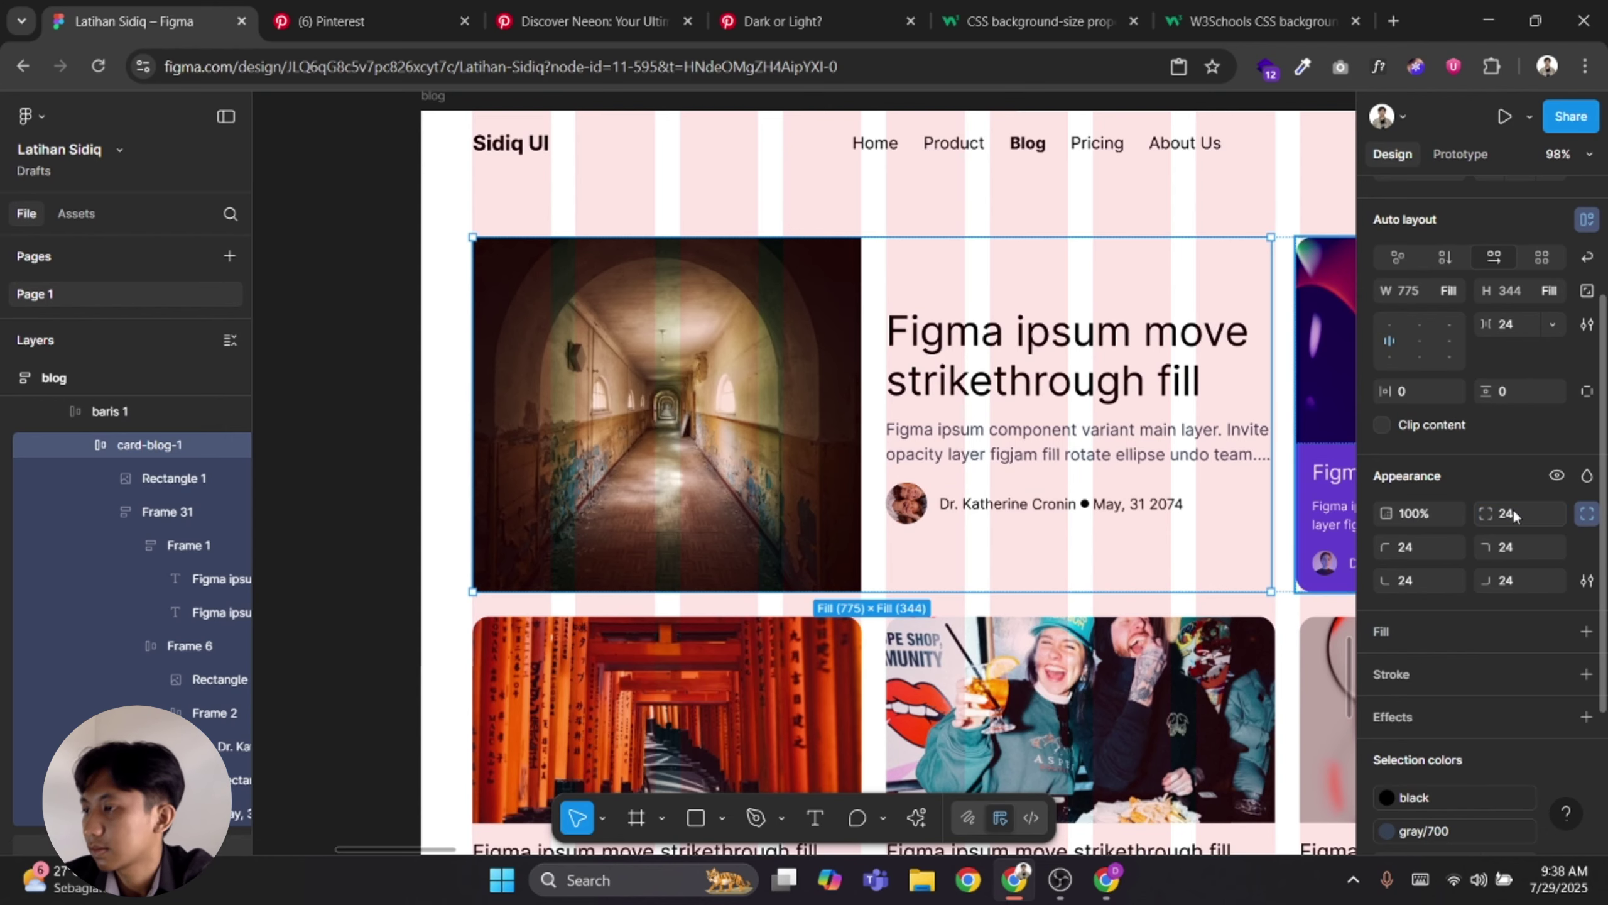
{"action": "left_click", "coordinate": [1382, 428]}
{"action": "left_click", "coordinate": [1098, 638]}
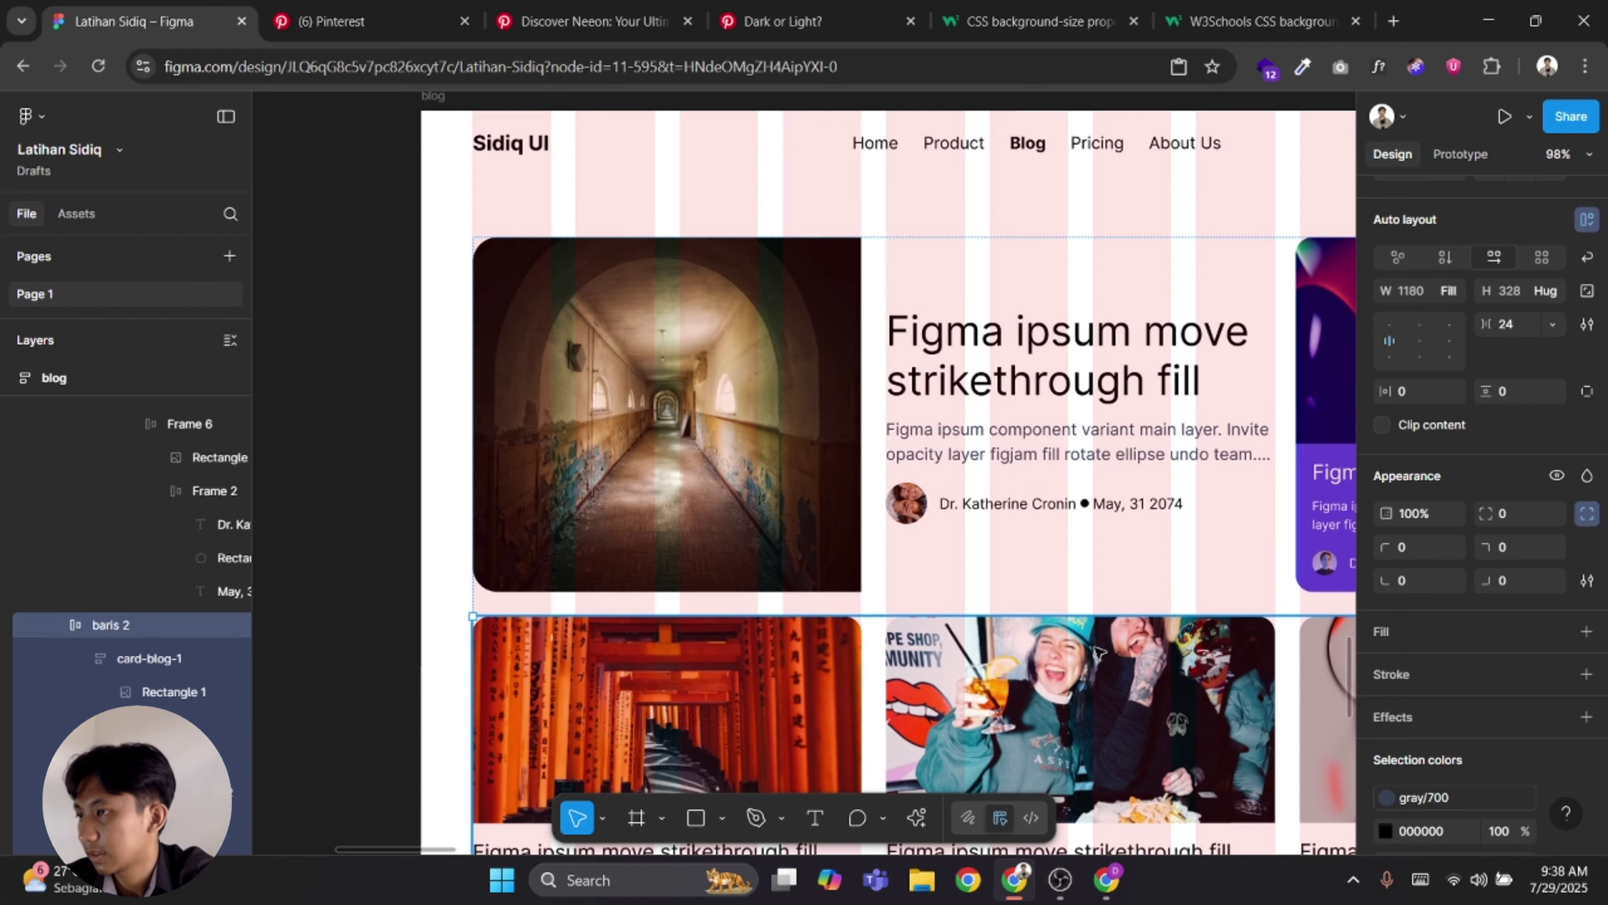
Hide the 12-column layout guide on the blog frame
{"action": "scroll", "coordinate": [1096, 640], "scroll_direction": "down", "scroll_amount": 3}
{"action": "left_click_drag", "start_coordinate": [1093, 630], "coordinate": [985, 584]}
{"action": "key", "text": "Escape"}
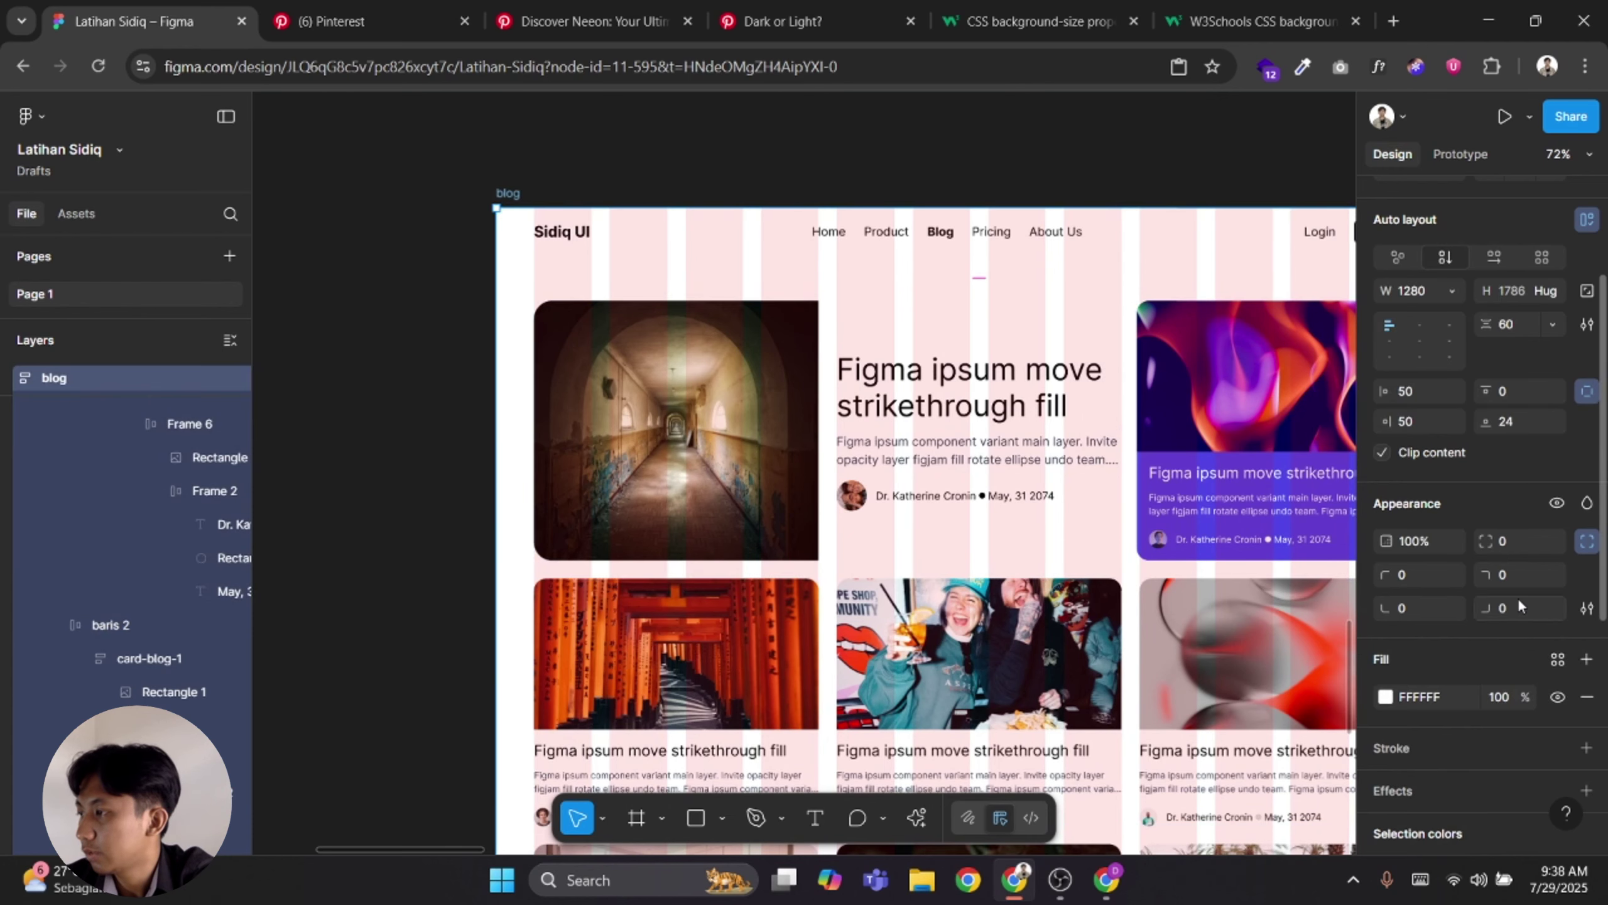
{"action": "scroll", "coordinate": [1544, 633], "scroll_direction": "down", "scroll_amount": 7}
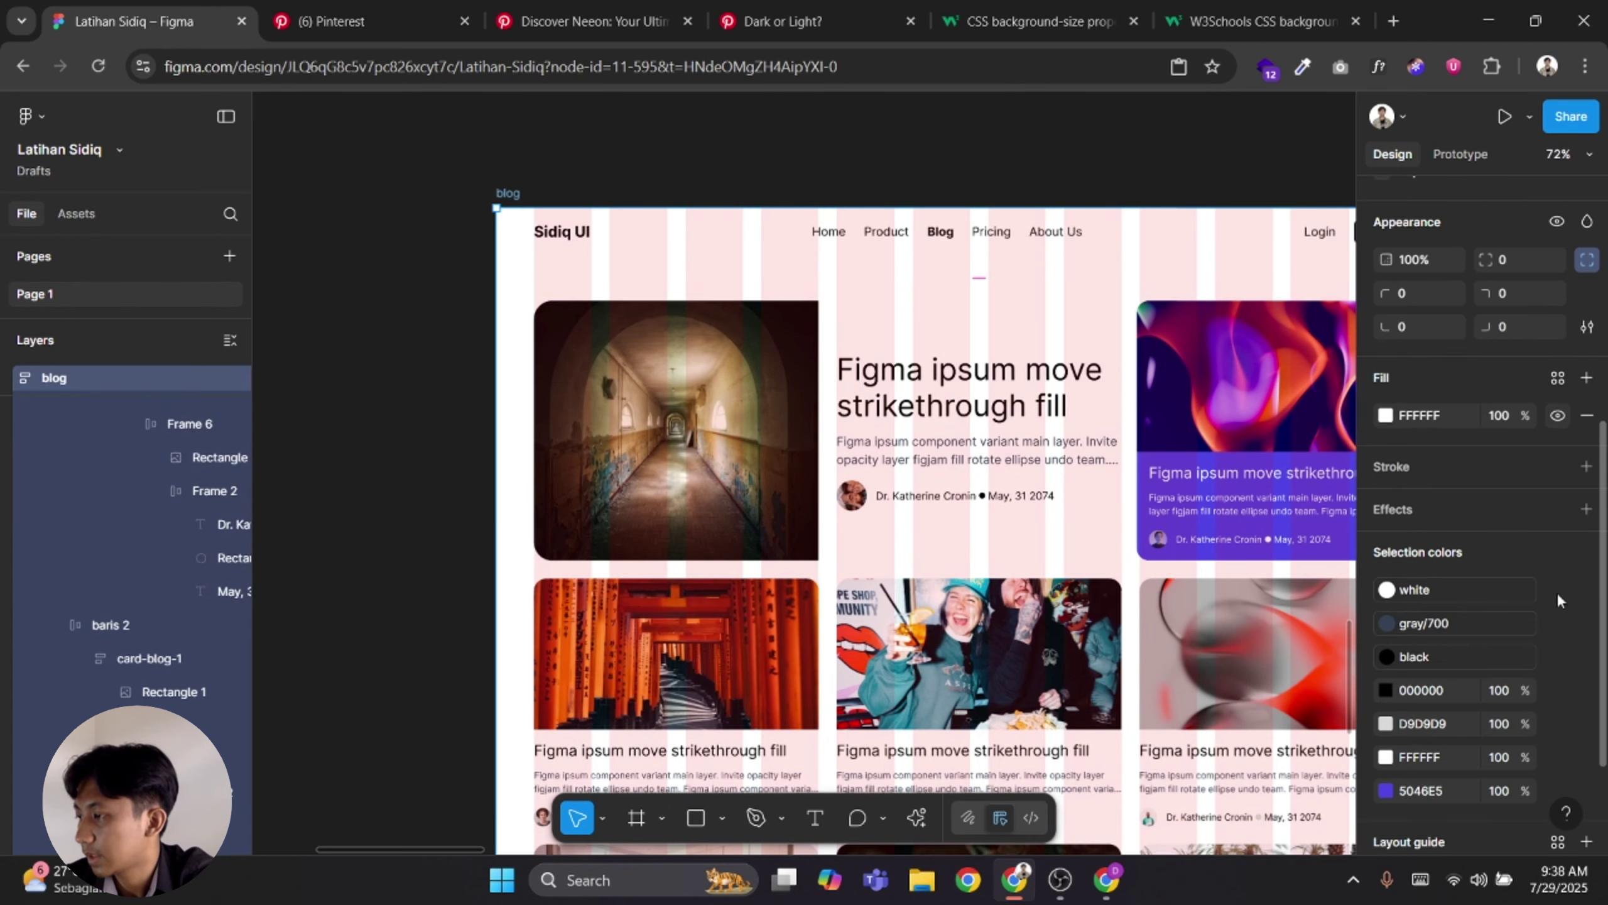
{"action": "left_click", "coordinate": [1554, 729]}
{"action": "scroll", "coordinate": [624, 589], "scroll_direction": "down", "scroll_amount": 3}
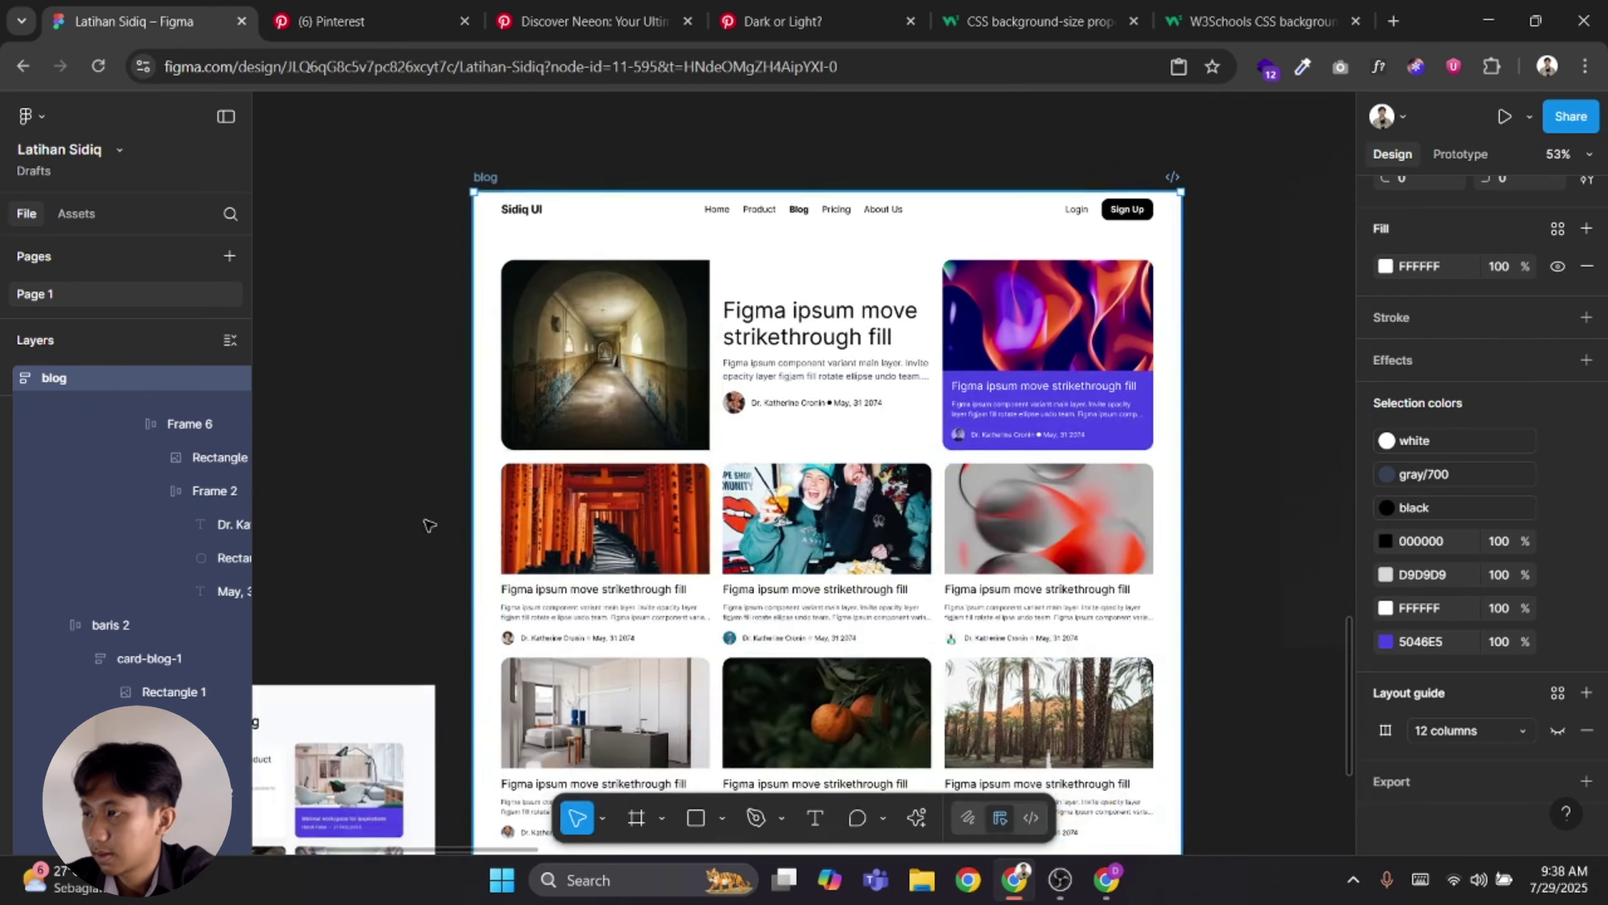
Delete the third row of blog cards, the one above the "Loading More.." button
{"action": "key", "text": "Escape"}
{"action": "scroll", "coordinate": [622, 589], "scroll_direction": "down", "scroll_amount": 5}
{"action": "left_click", "coordinate": [891, 402]}
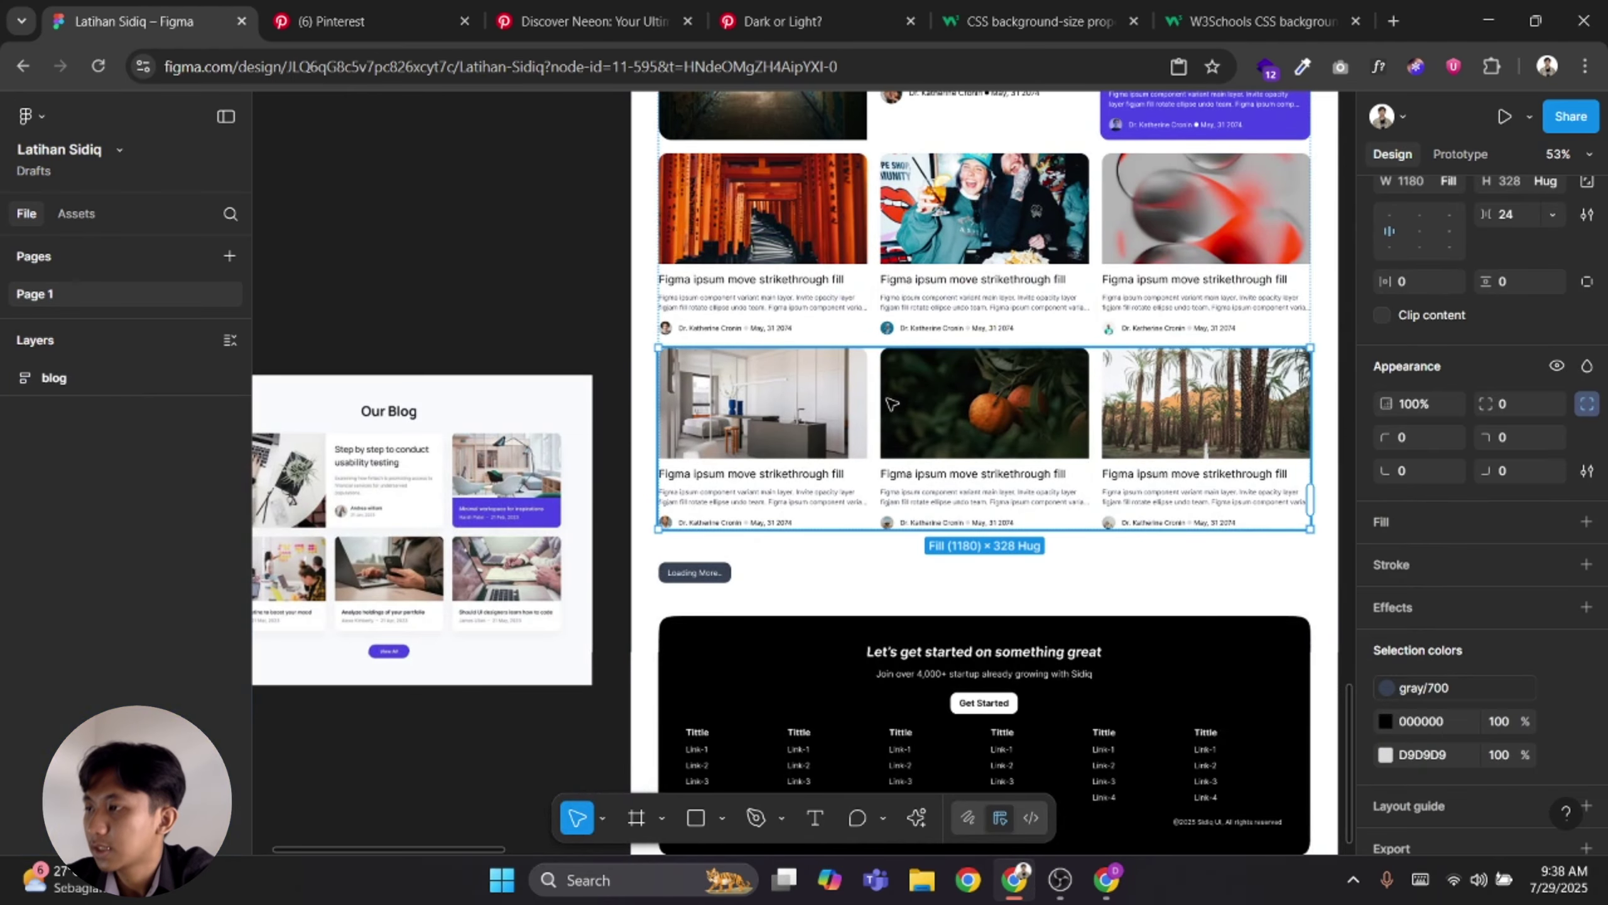
{"action": "key", "text": "Delete"}
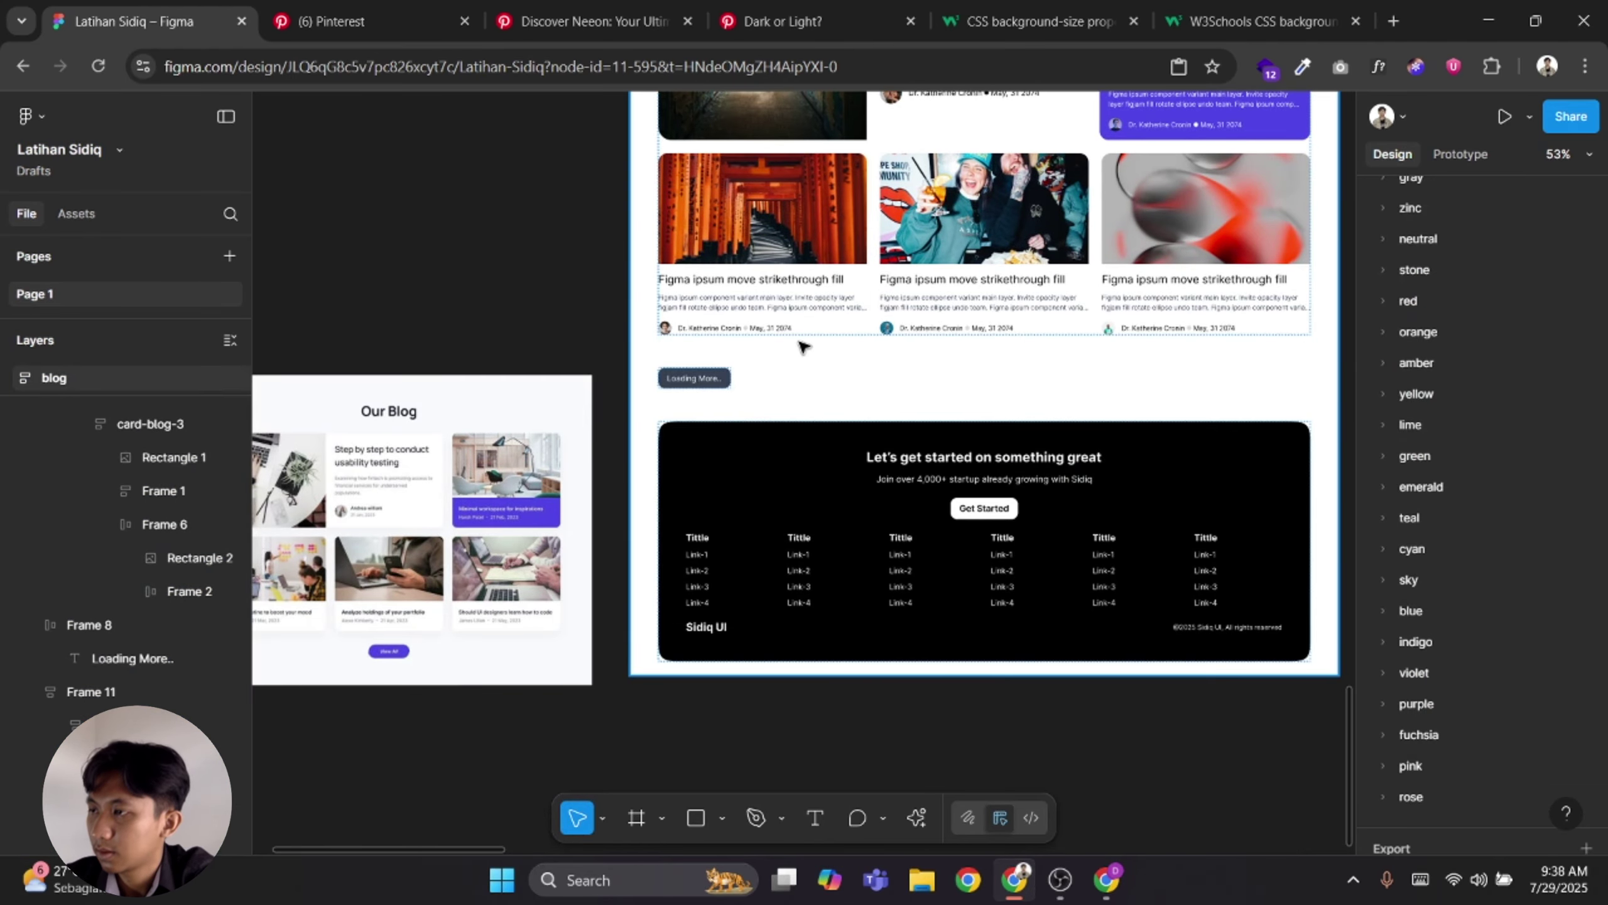
Align the contents of the blog frame to the top centre
{"action": "left_click", "coordinate": [803, 346]}
{"action": "scroll", "coordinate": [785, 405], "scroll_direction": "up", "scroll_amount": 3}
{"action": "scroll", "coordinate": [1429, 299], "scroll_direction": "up", "scroll_amount": 3}
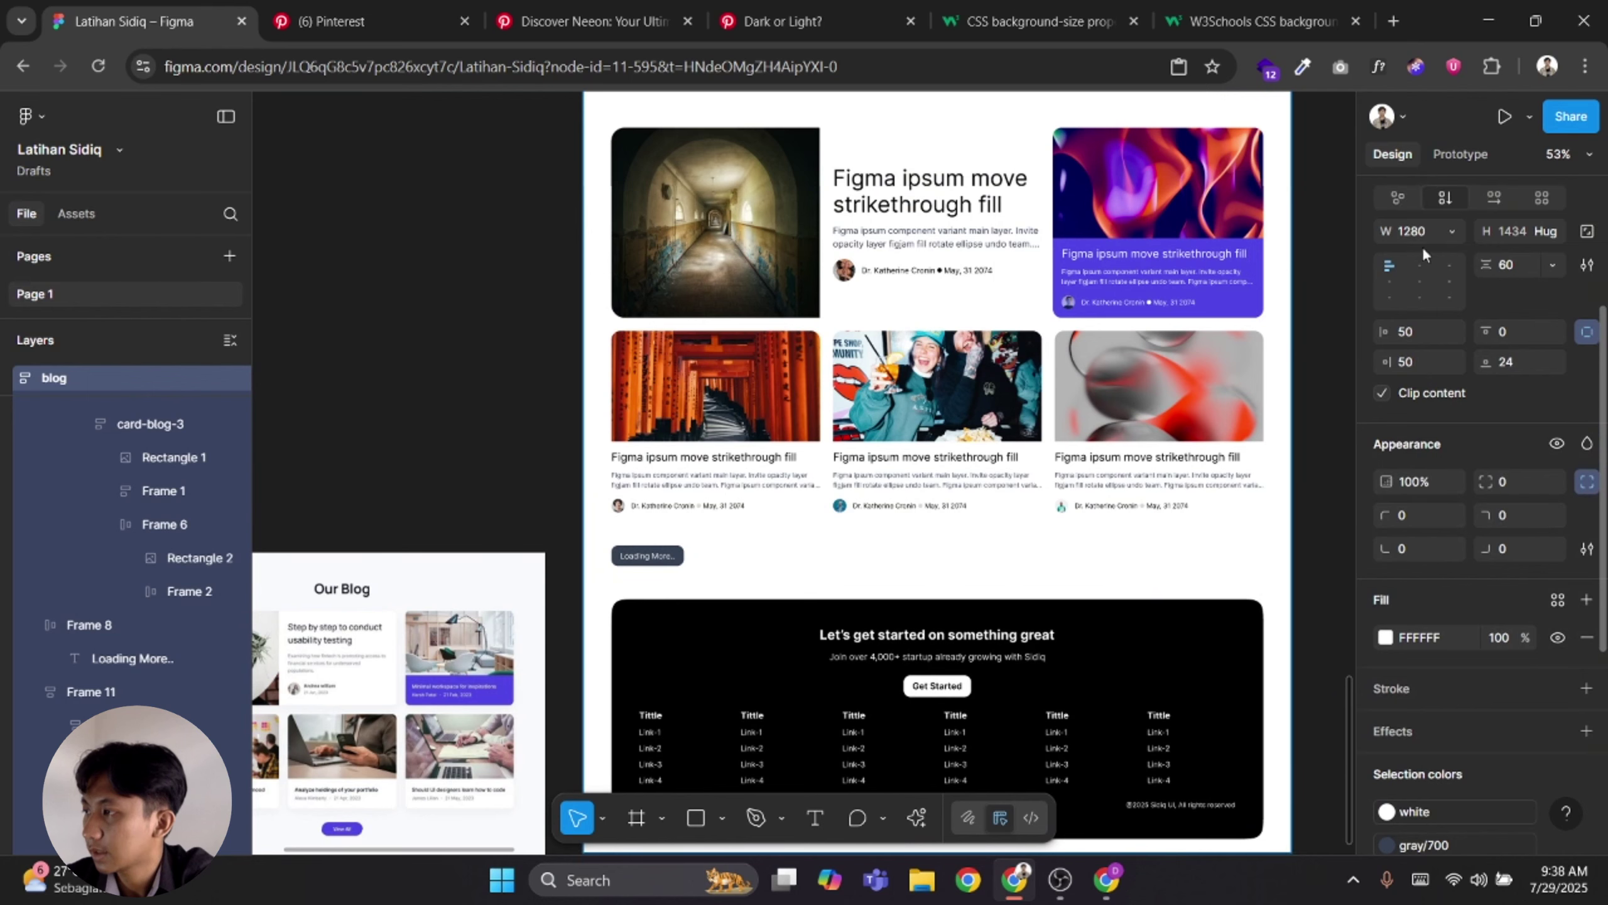
{"action": "left_click", "coordinate": [1420, 265]}
Fill the "Loading More.." button with the purple 5046E5 sampled from the purple-captioned card
{"action": "left_click", "coordinate": [924, 556]}
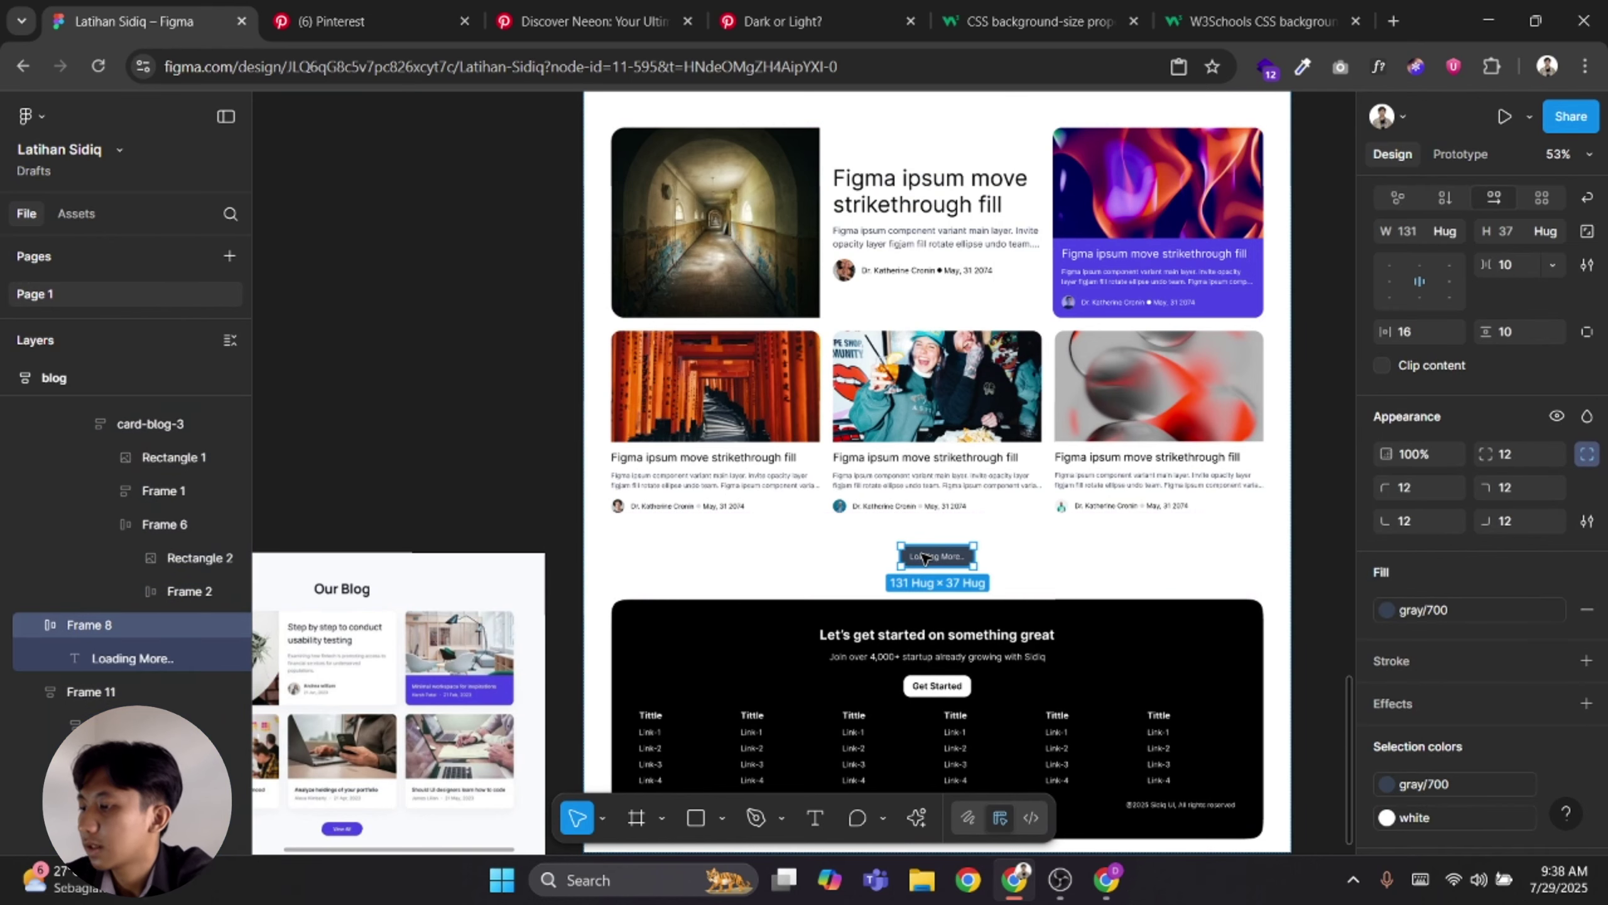
{"action": "key", "text": "i"}
{"action": "left_click", "coordinate": [1238, 308]}
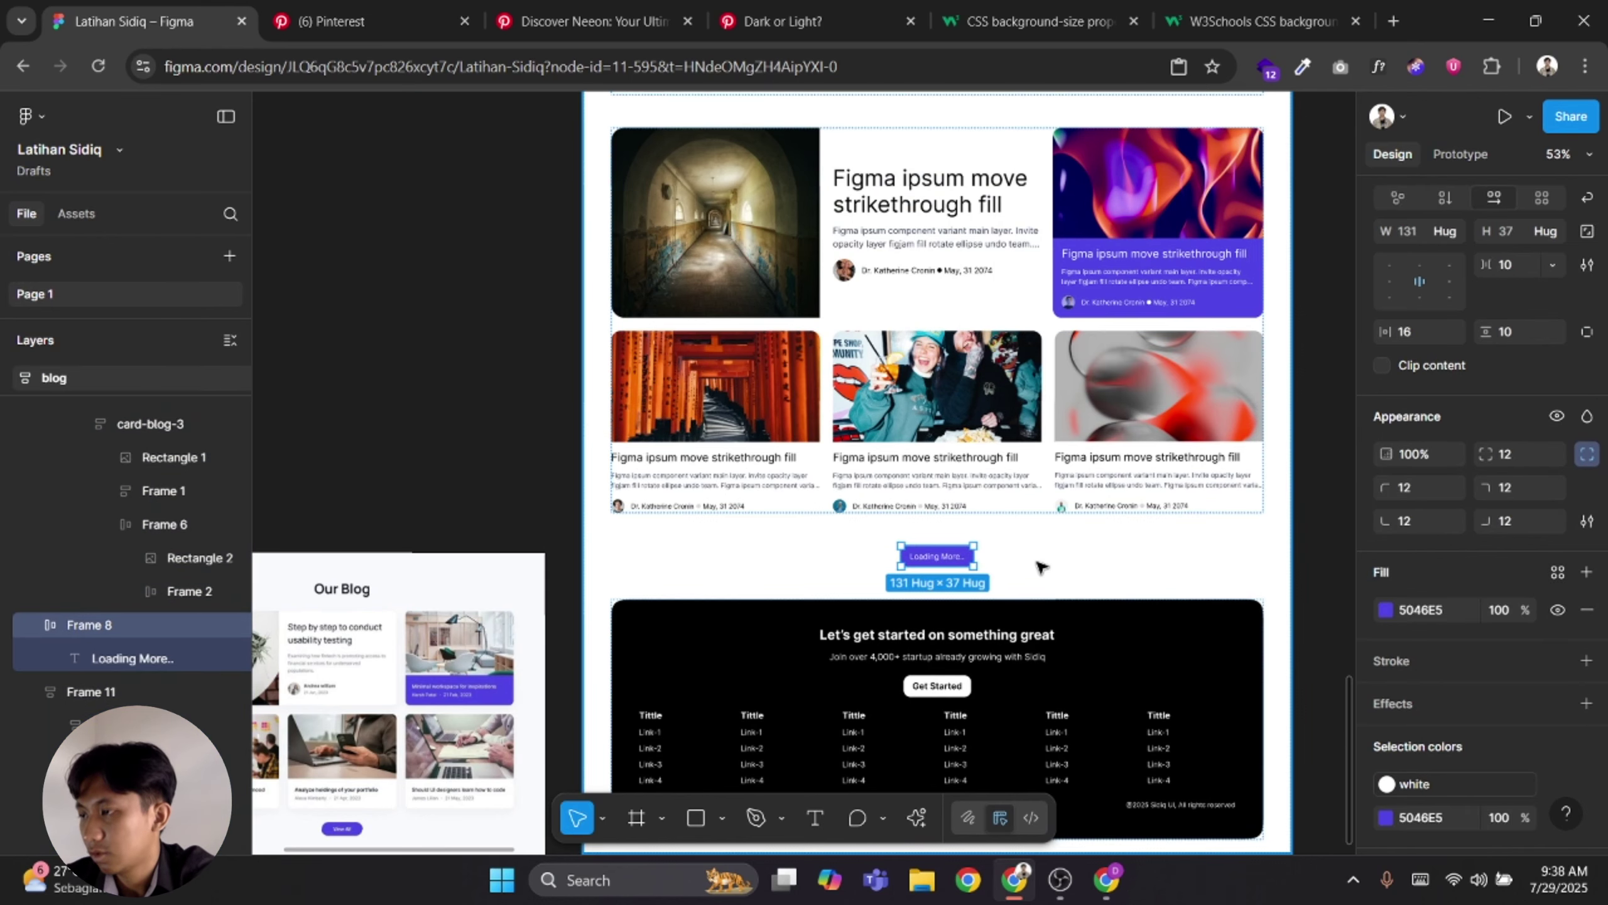
{"action": "left_click", "coordinate": [1039, 562]}
{"action": "left_click_drag", "start_coordinate": [1038, 560], "coordinate": [1033, 503]}
Set the corner radius of the "Loading More.." button to 100
{"action": "scroll", "coordinate": [1034, 500], "scroll_direction": "down", "scroll_amount": 3}
{"action": "scroll", "coordinate": [988, 507], "scroll_direction": "up", "scroll_amount": 1}
{"action": "scroll", "coordinate": [963, 535], "scroll_direction": "up", "scroll_amount": 3}
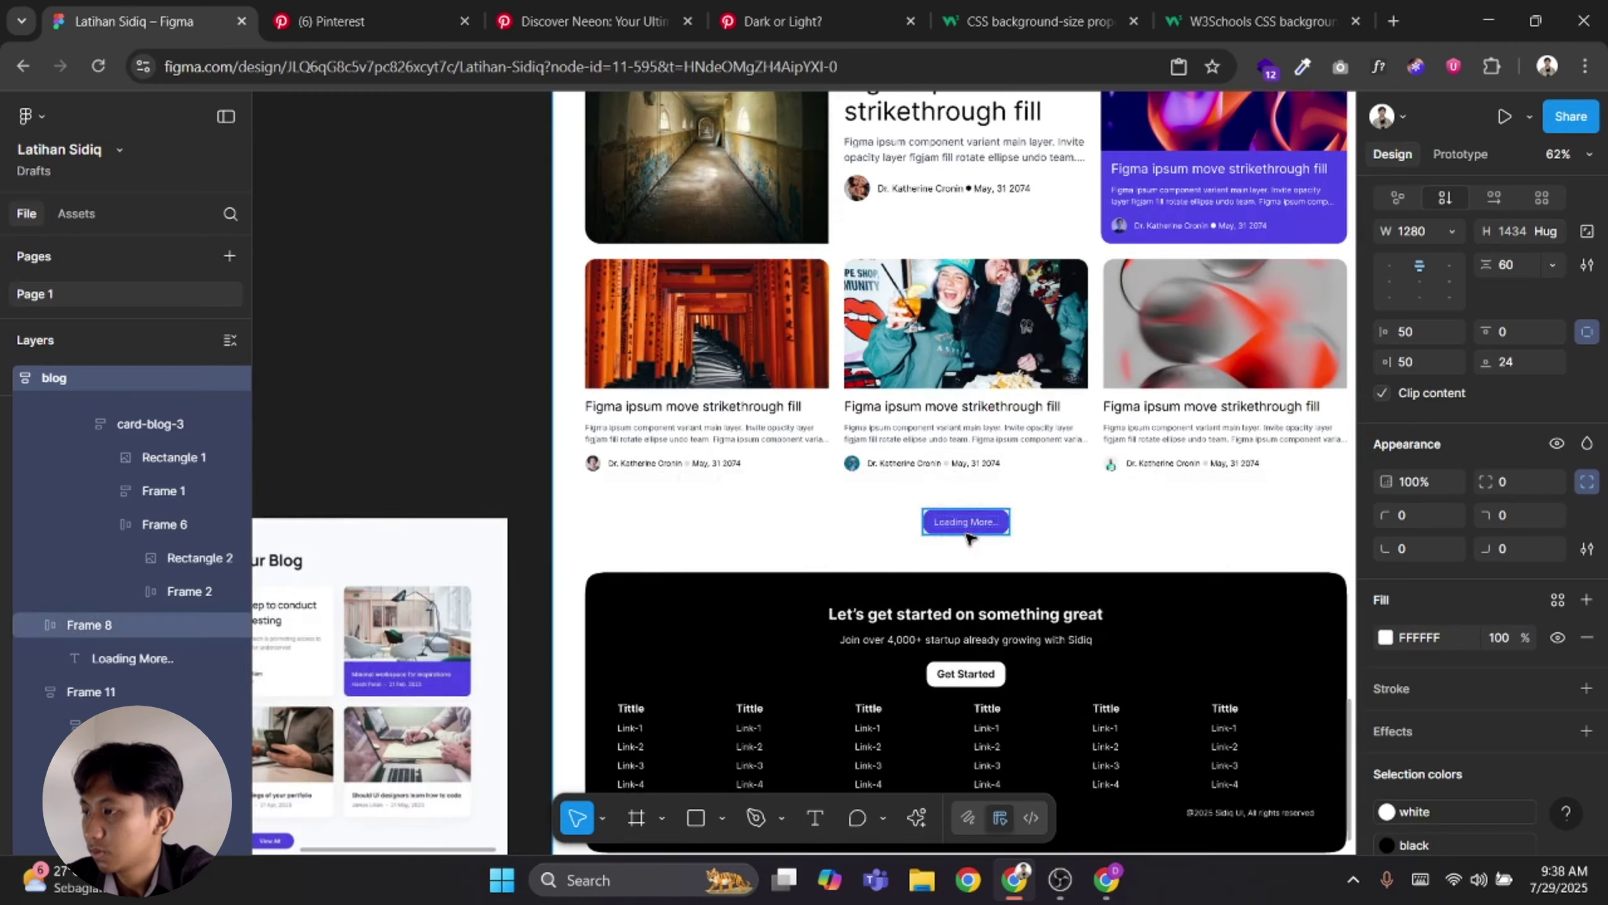
{"action": "left_click", "coordinate": [965, 521]}
{"action": "scroll", "coordinate": [1051, 529], "scroll_direction": "up", "scroll_amount": 5}
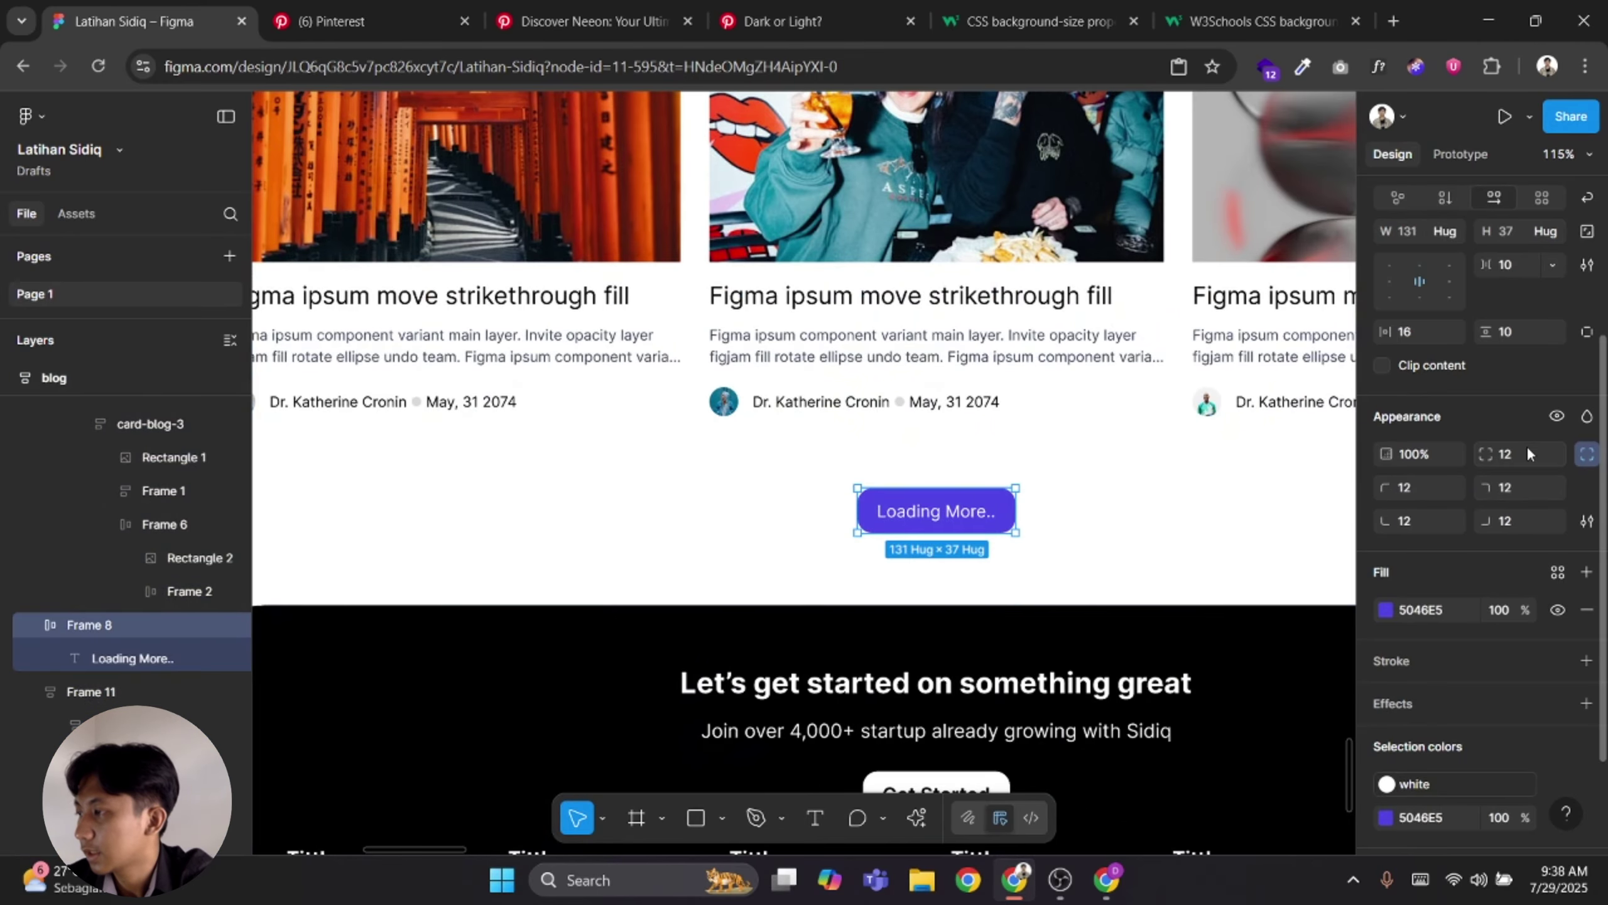
{"action": "left_click", "coordinate": [1514, 458]}
{"action": "type", "text": "100"}
{"action": "left_click", "coordinate": [1027, 560]}
{"action": "scroll", "coordinate": [983, 515], "scroll_direction": "down", "scroll_amount": 3}
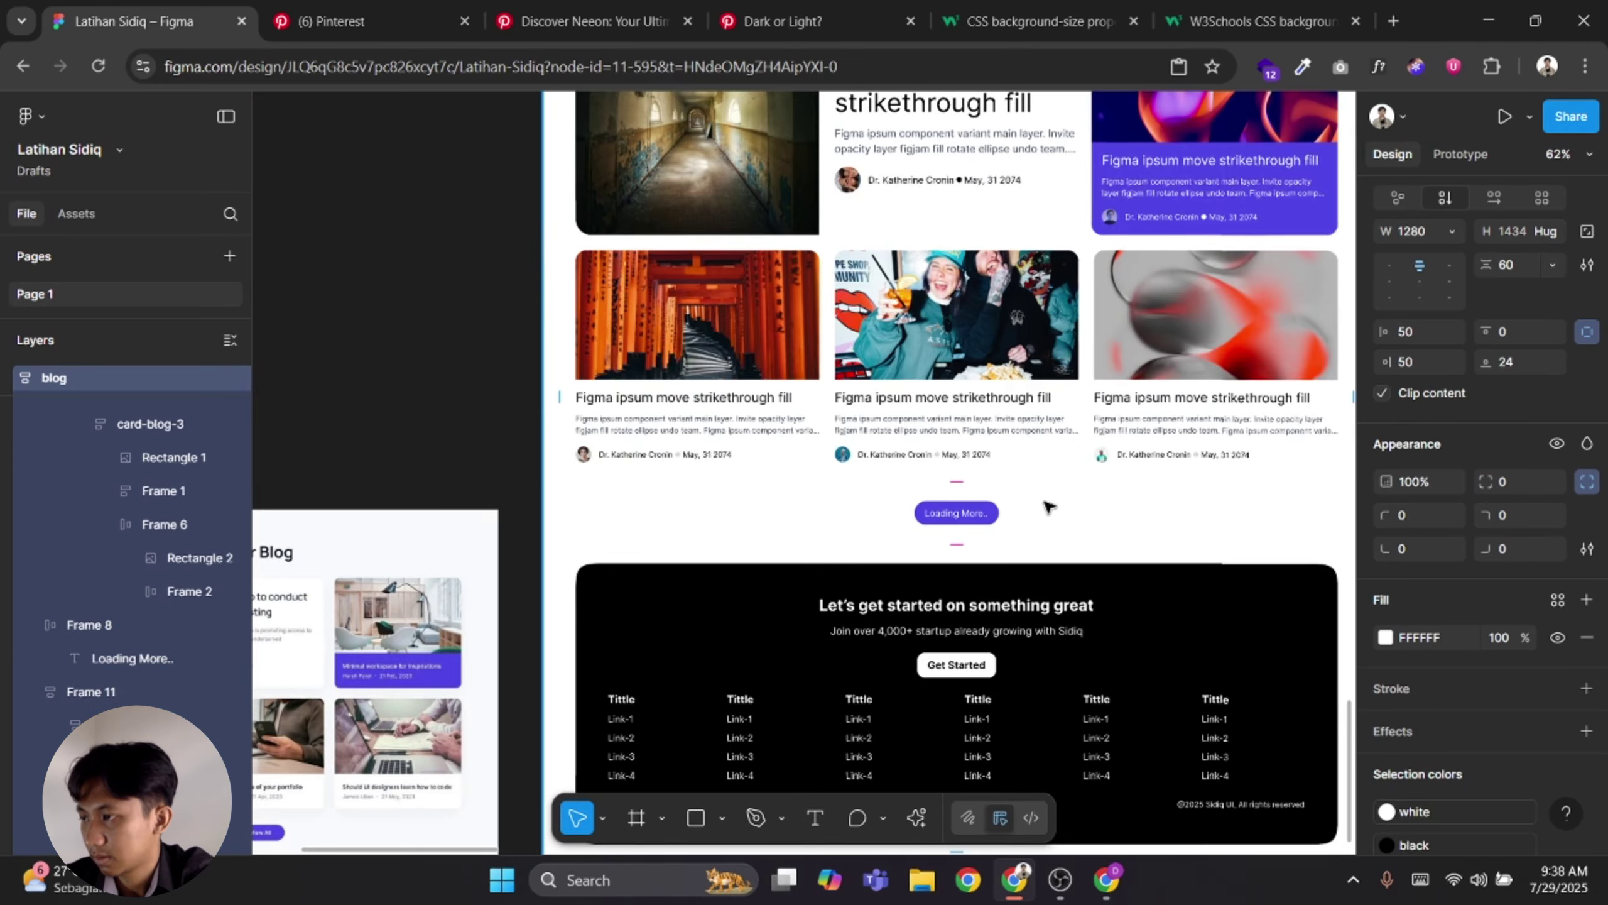
Set the vertical gap between the blog frame's sections to 32
{"action": "scroll", "coordinate": [1102, 487], "scroll_direction": "down", "scroll_amount": 2}
{"action": "left_click_drag", "start_coordinate": [1102, 487], "coordinate": [906, 606]}
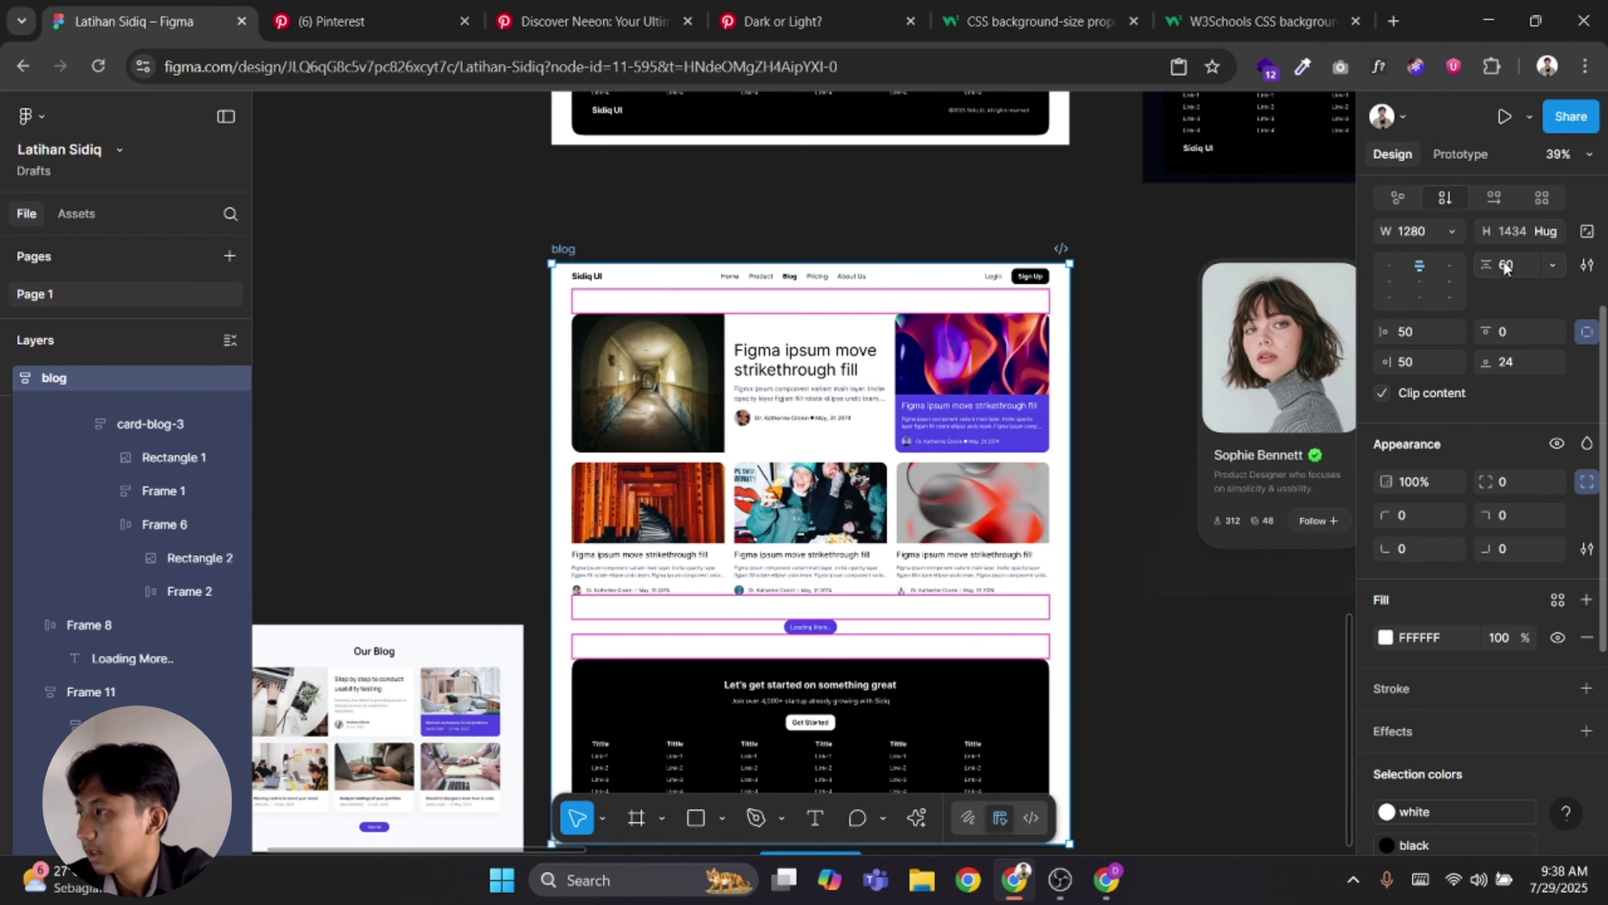
{"action": "type", "text": "32"}
{"action": "key", "text": "Return"}
{"action": "scroll", "coordinate": [1032, 529], "scroll_direction": "up", "scroll_amount": 2}
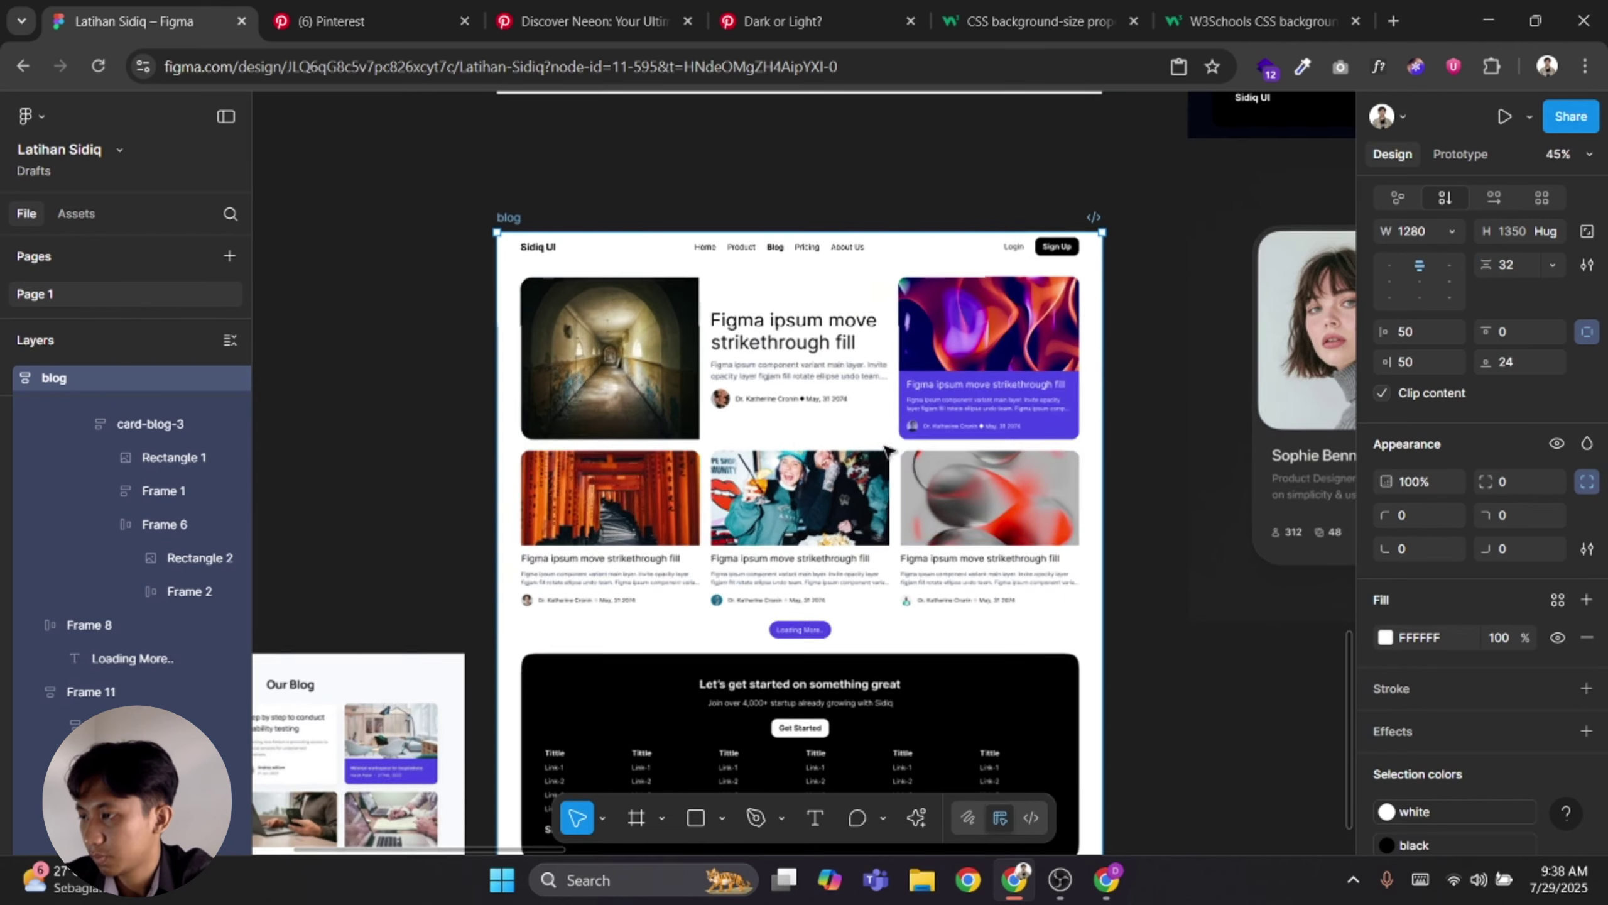
{"action": "left_click", "coordinate": [1258, 706]}
Copy the title text of the second row's middle card into the blog frame and place it between the navigation bar and the card container
{"action": "scroll", "coordinate": [829, 581], "scroll_direction": "up", "scroll_amount": 3}
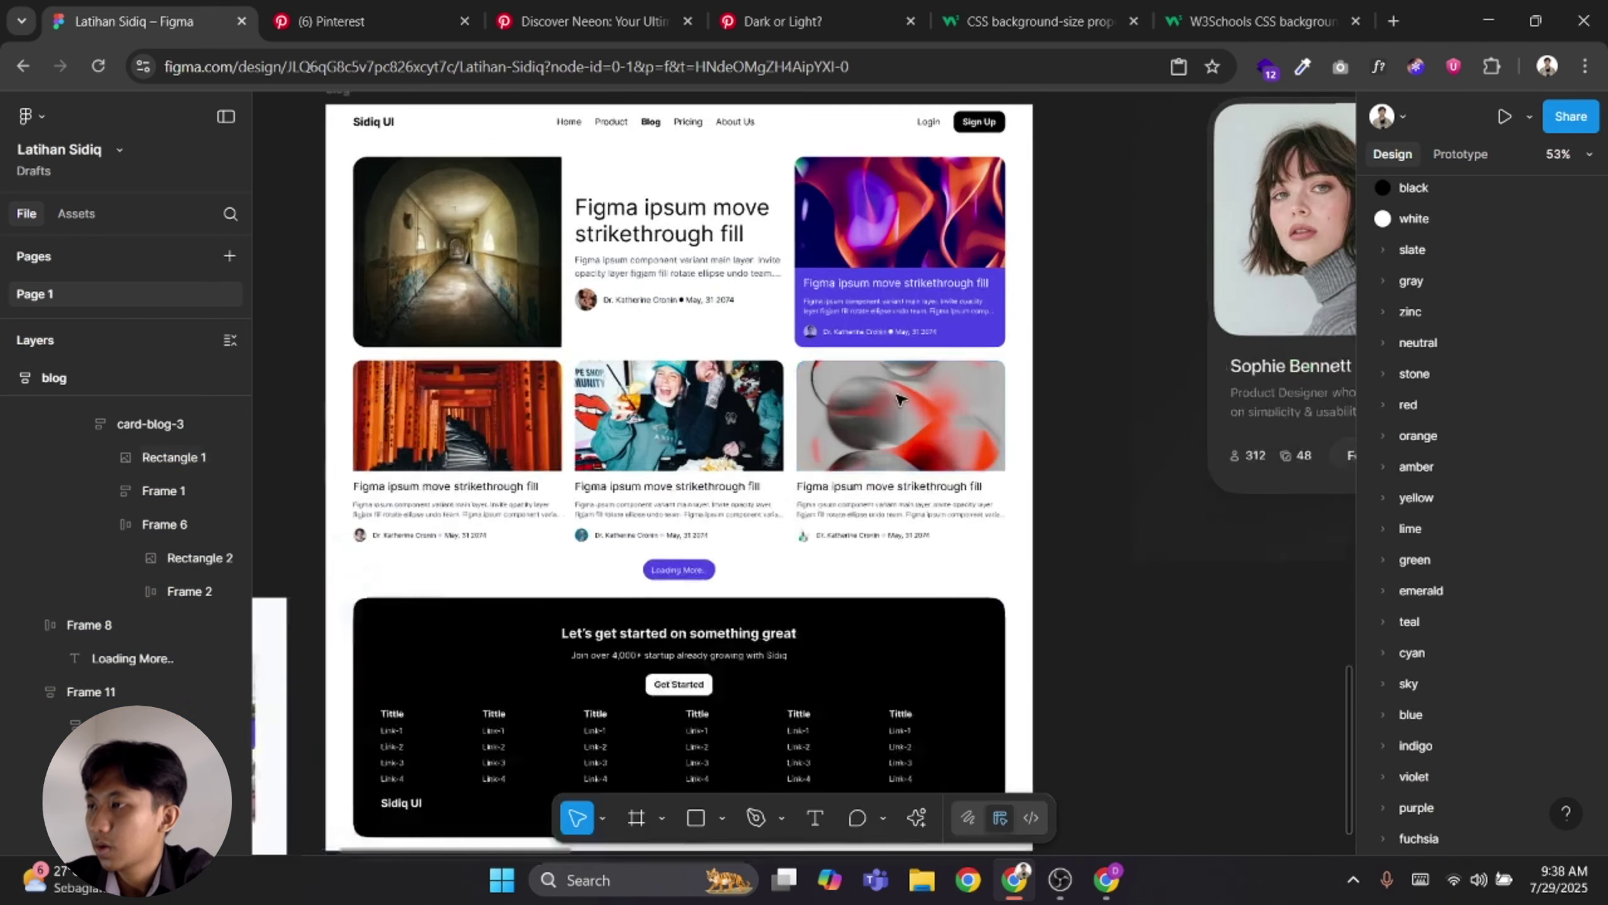
{"action": "scroll", "coordinate": [671, 521], "scroll_direction": "down", "scroll_amount": 3}
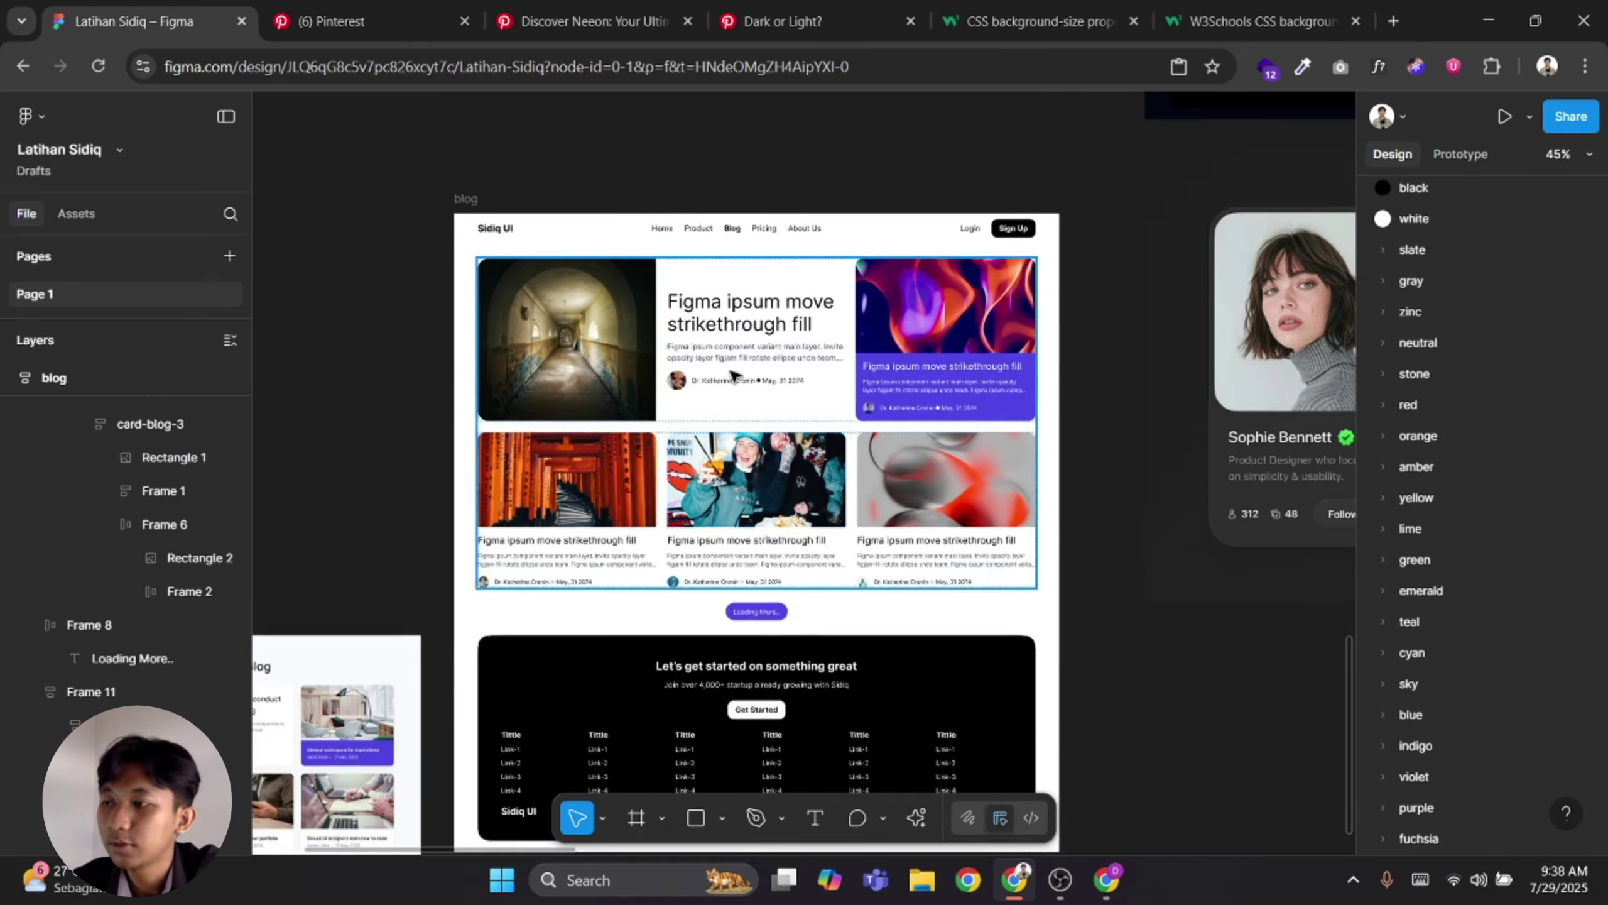
{"action": "scroll", "coordinate": [894, 252], "scroll_direction": "up", "scroll_amount": 3}
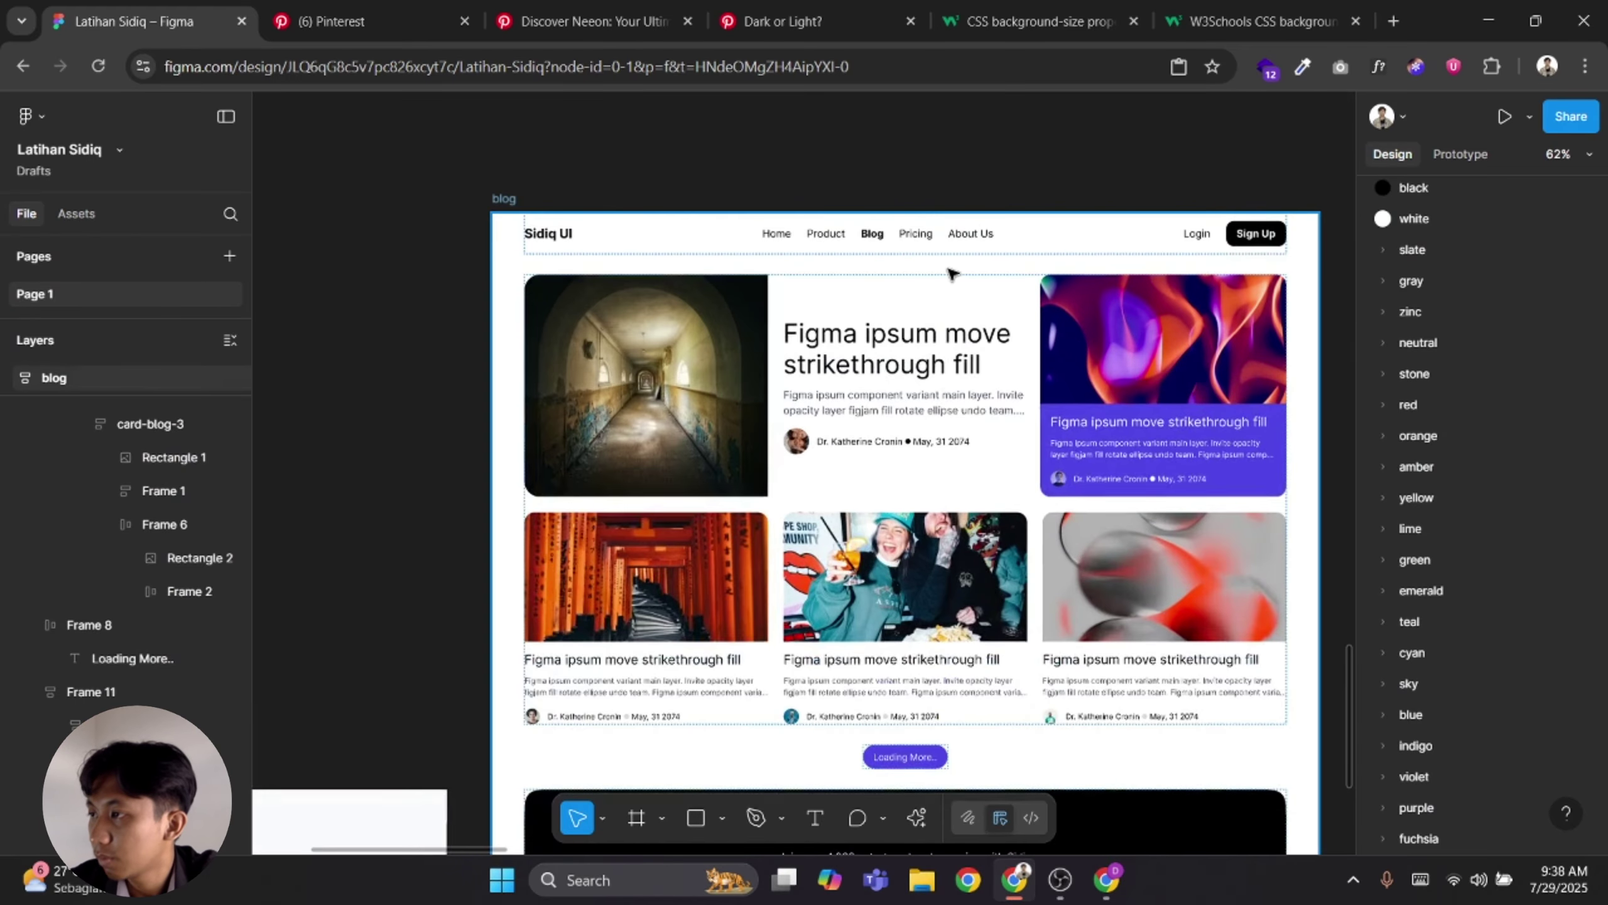
{"action": "left_click", "coordinate": [880, 635]}
{"action": "double_click", "coordinate": [886, 622]}
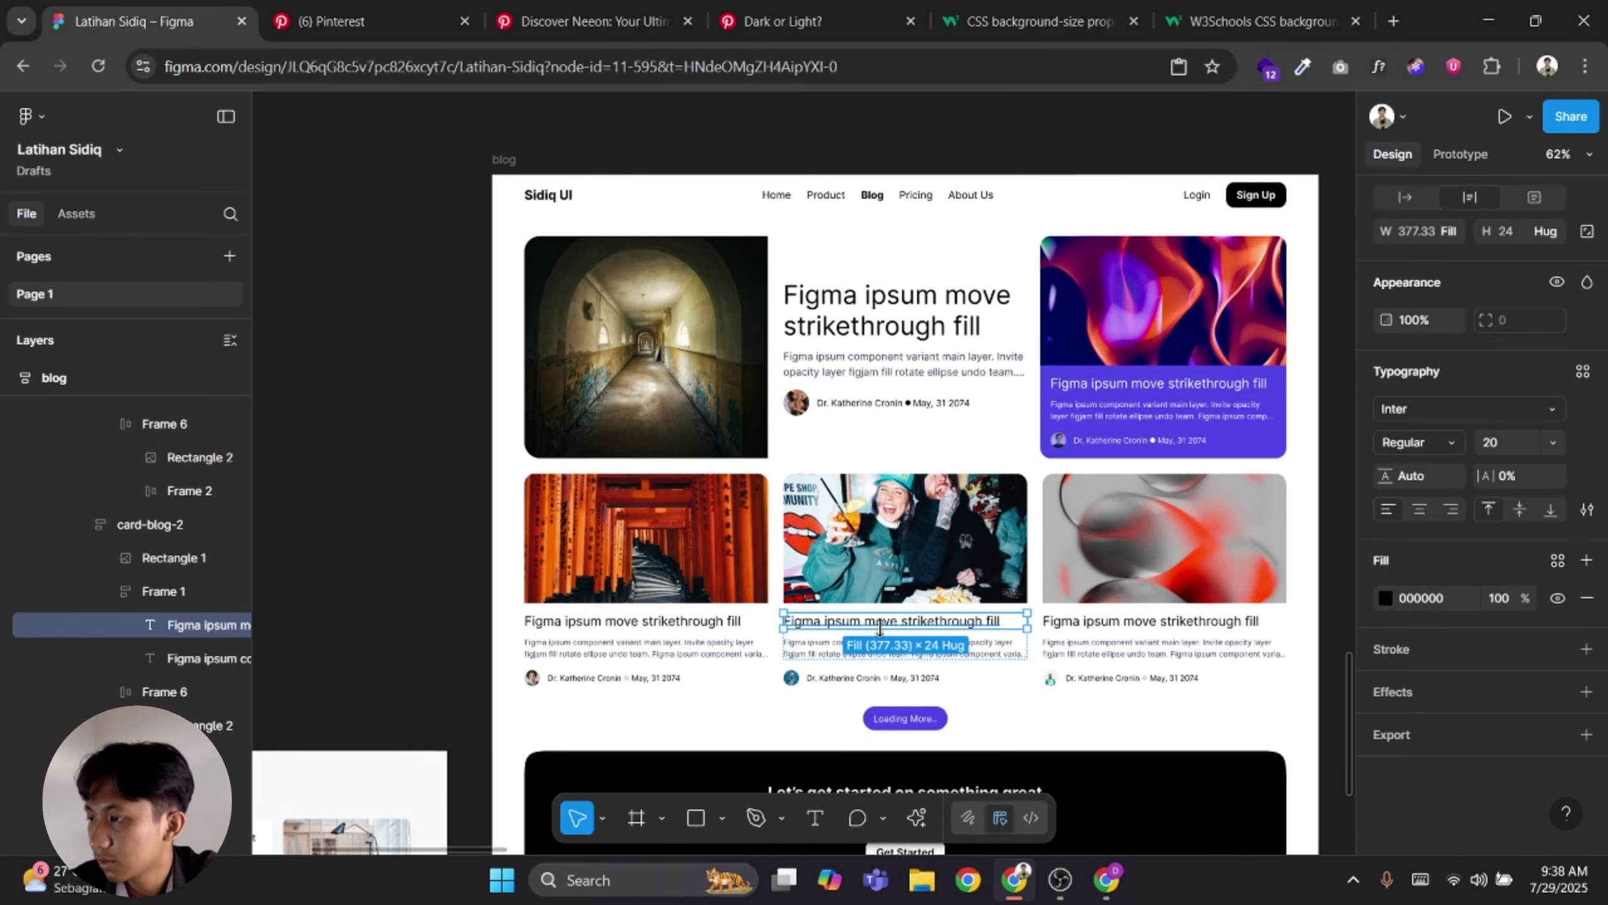
{"action": "key", "text": "ctrl+v"}
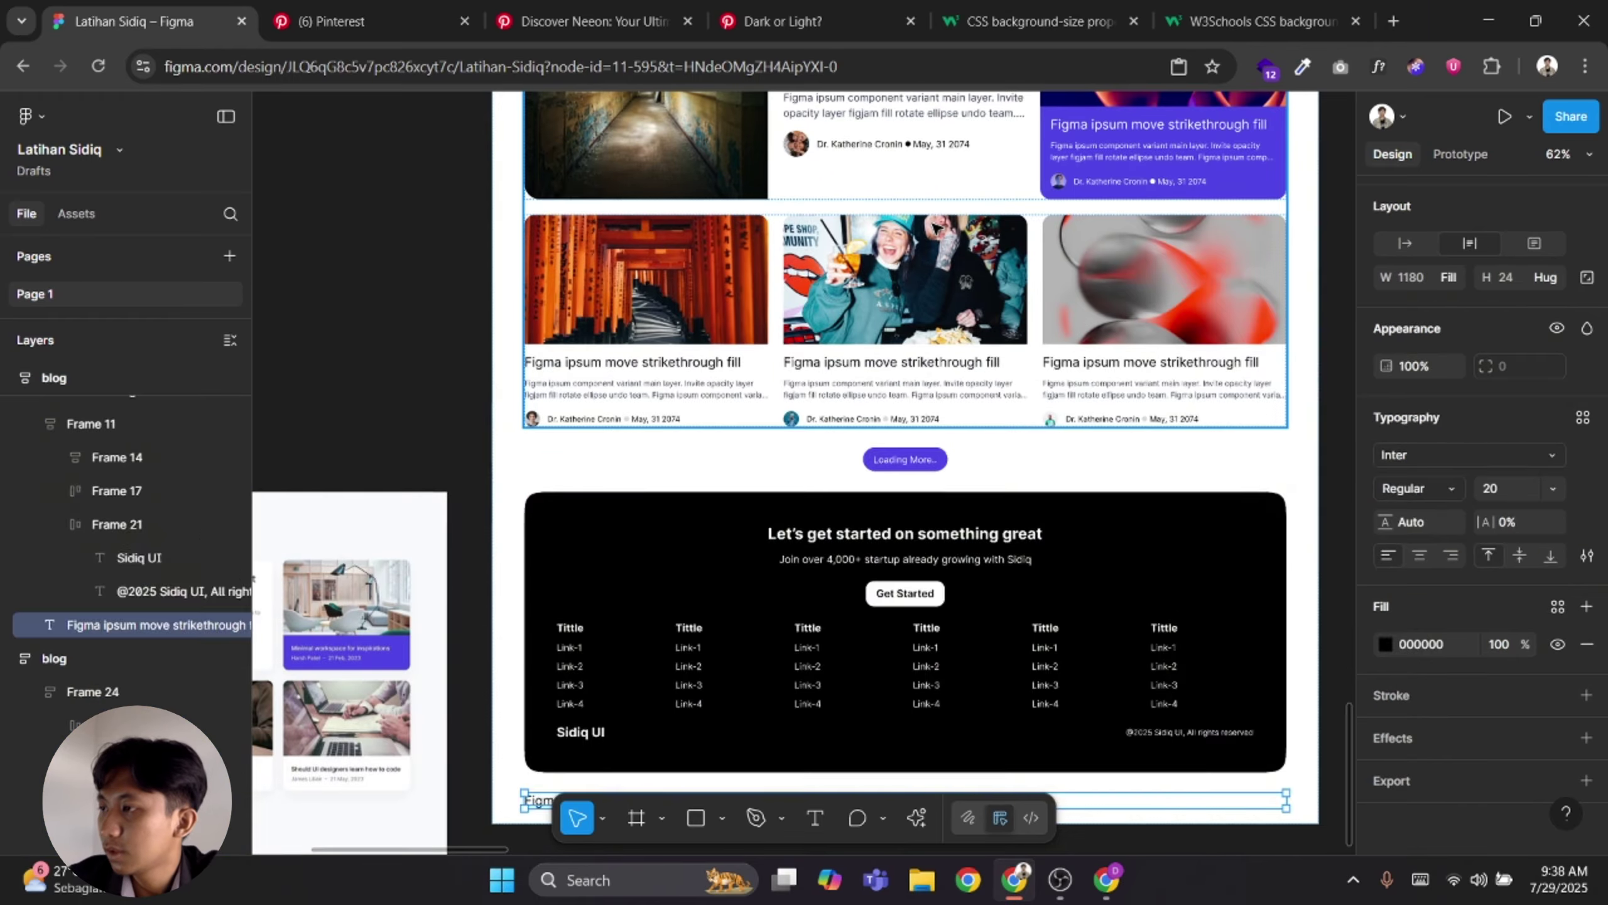
{"action": "key", "text": "Up"}
{"action": "key", "text": "Up"}
{"action": "key", "text": "Up"}
{"action": "scroll", "coordinate": [974, 416], "scroll_direction": "up", "scroll_amount": 1}
{"action": "scroll", "coordinate": [611, 431], "scroll_direction": "left", "scroll_amount": 5}
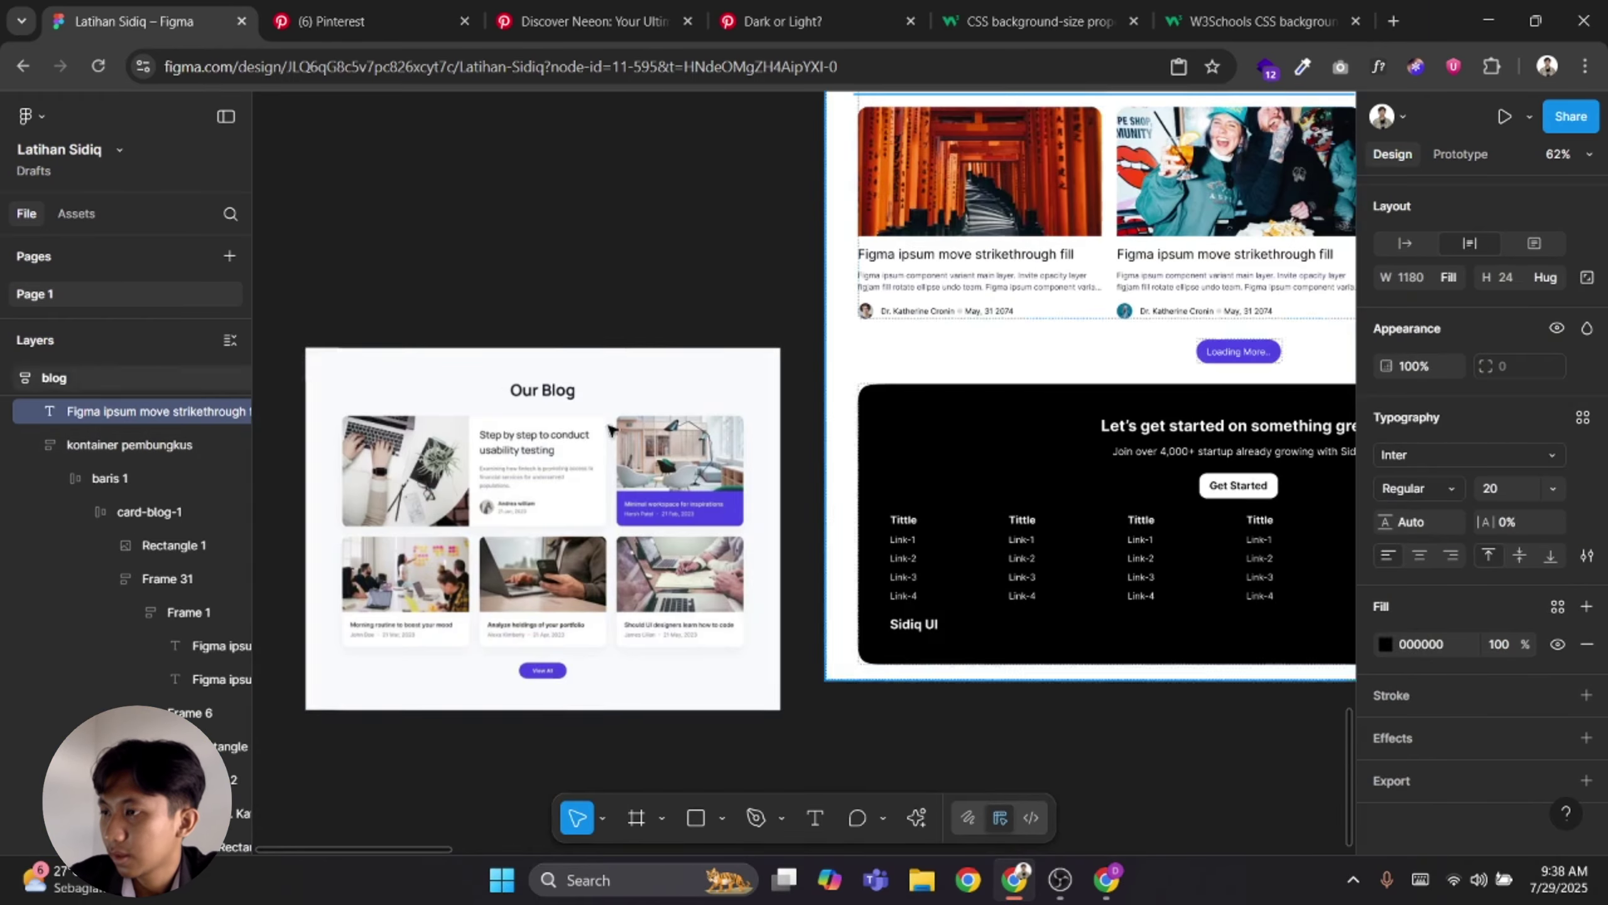
Replace the copied title text above the cards with "Our Blog"
{"action": "scroll", "coordinate": [825, 233], "scroll_direction": "up", "scroll_amount": 6}
{"action": "double_click", "coordinate": [443, 274]}
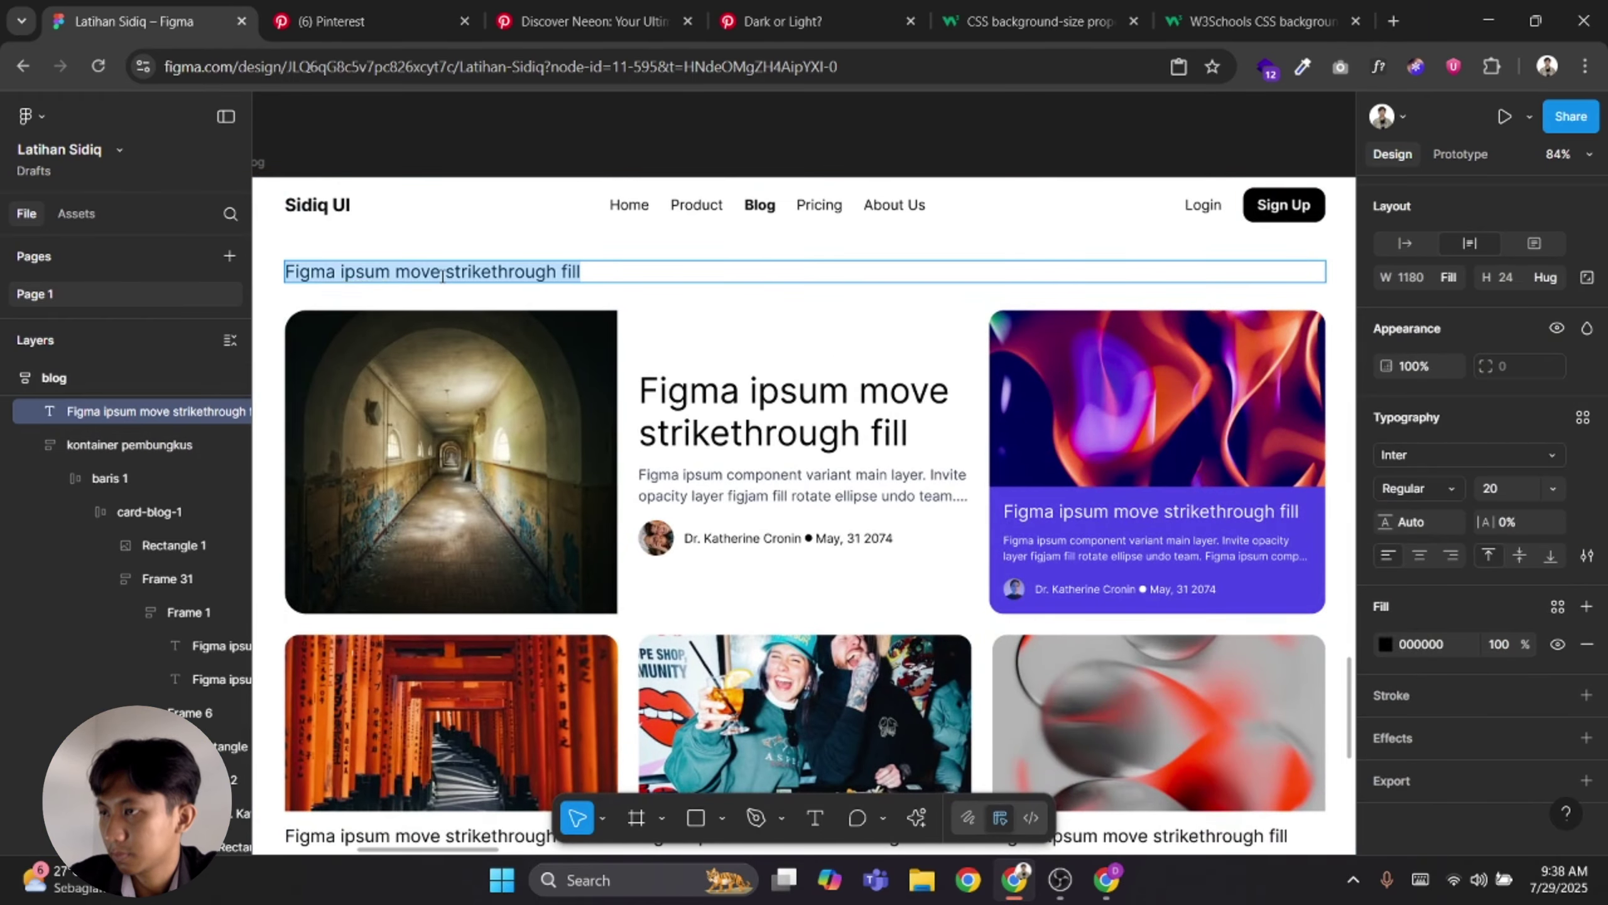
{"action": "type", "text": "Our BLog"}
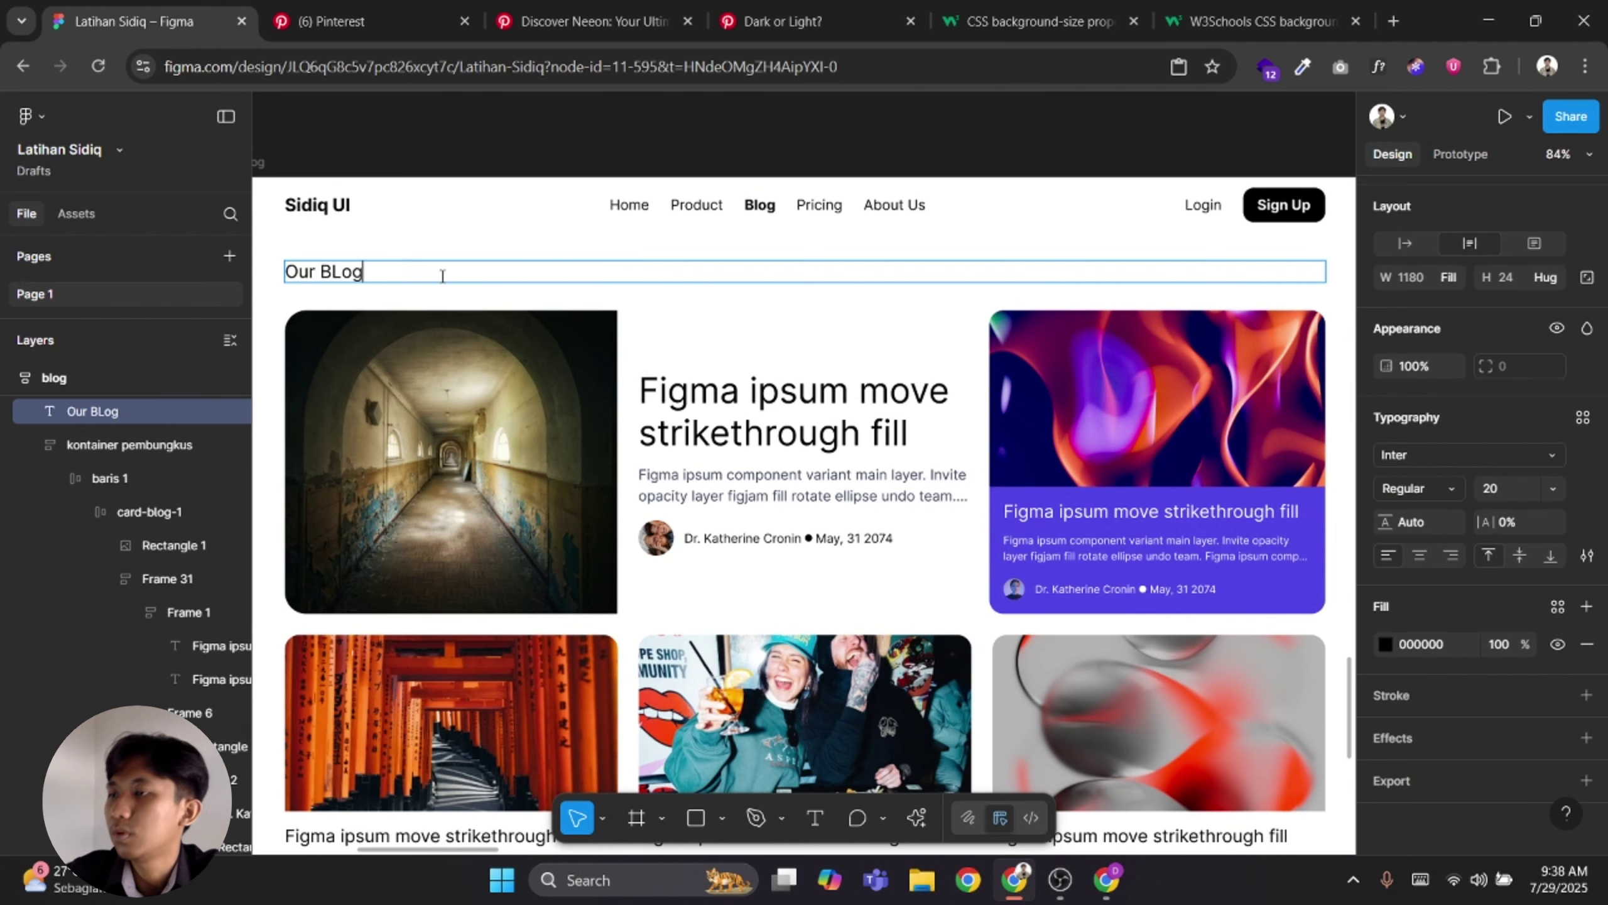
{"action": "key", "text": "ctrl+a"}
{"action": "key", "text": "Right"}
{"action": "key", "text": "Left"}
{"action": "key", "text": "Left"}
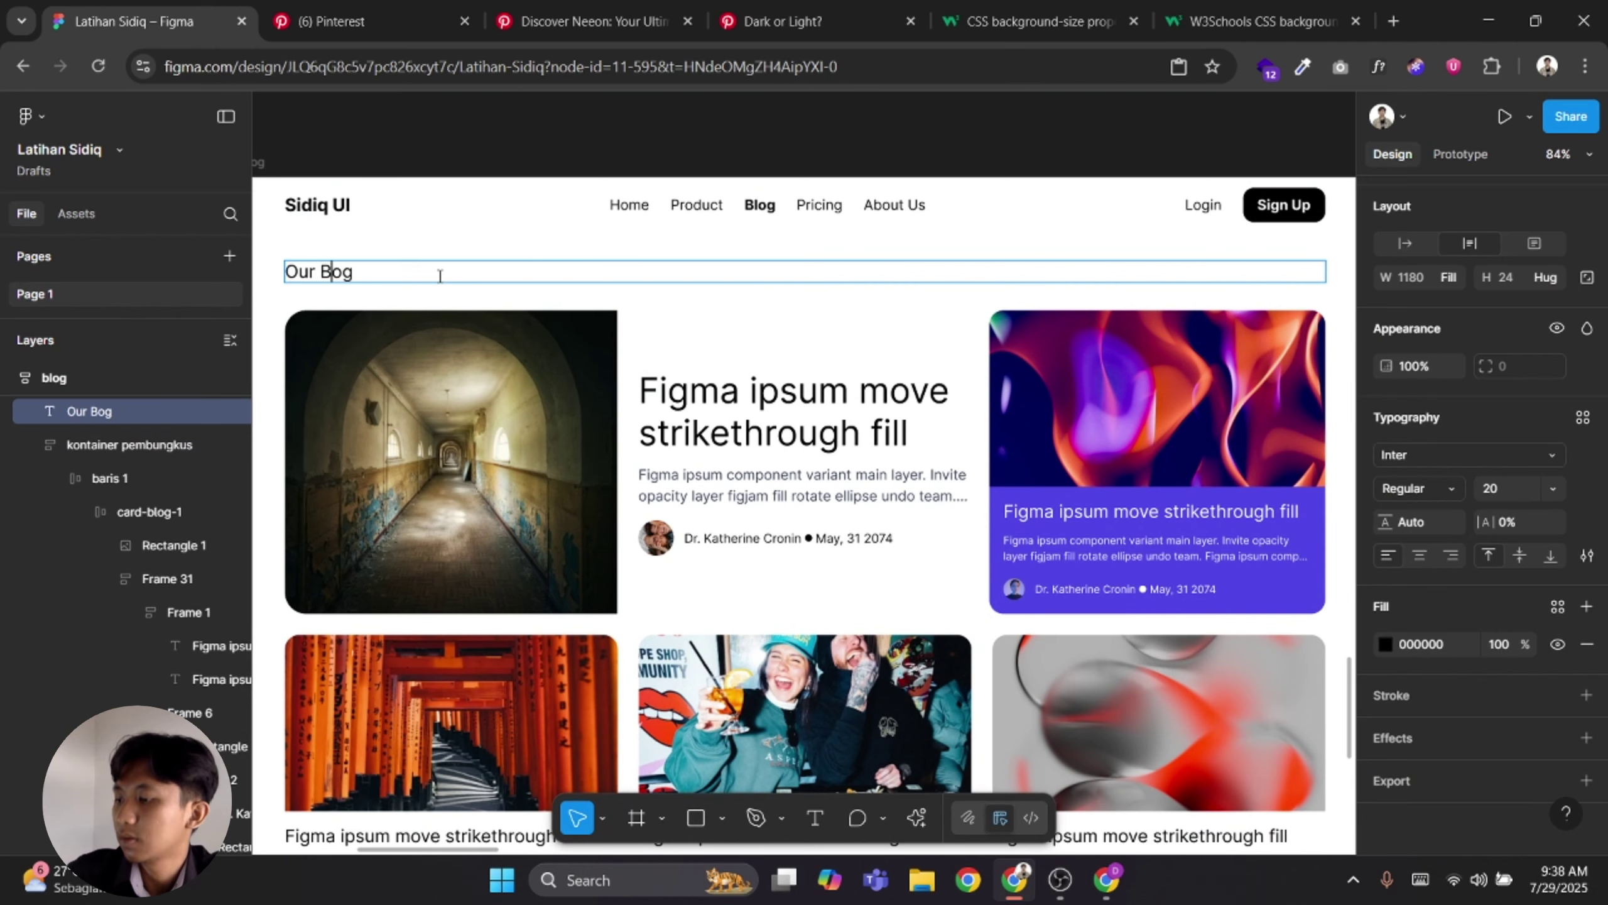
{"action": "type", "text": "l"}
Make the "Our Blog" heading bold and set its font size to 32
{"action": "key", "text": "ctrl+a"}
{"action": "key", "text": "ctrl+b"}
{"action": "scroll", "coordinate": [618, 348], "scroll_direction": "down", "scroll_amount": 2}
{"action": "left_click_drag", "start_coordinate": [429, 480], "coordinate": [524, 466]}
{"action": "scroll", "coordinate": [969, 292], "scroll_direction": "up", "scroll_amount": 1}
{"action": "left_click", "coordinate": [1507, 491]}
{"action": "type", "text": "32"}
{"action": "key", "text": "Return"}
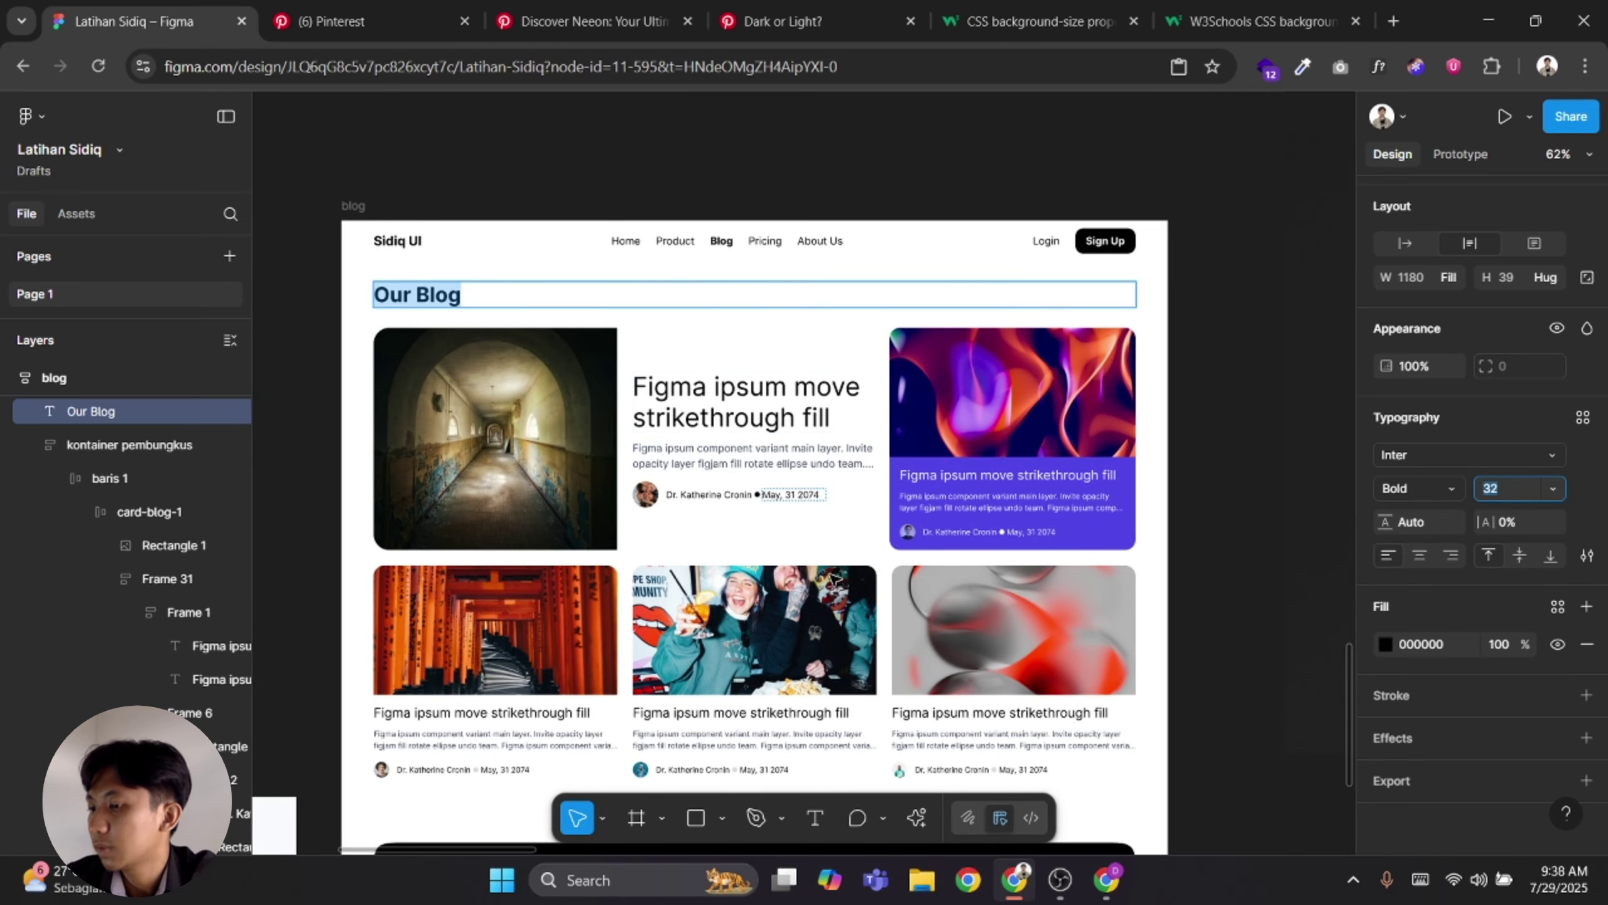
{"action": "double_click", "coordinate": [427, 294]}
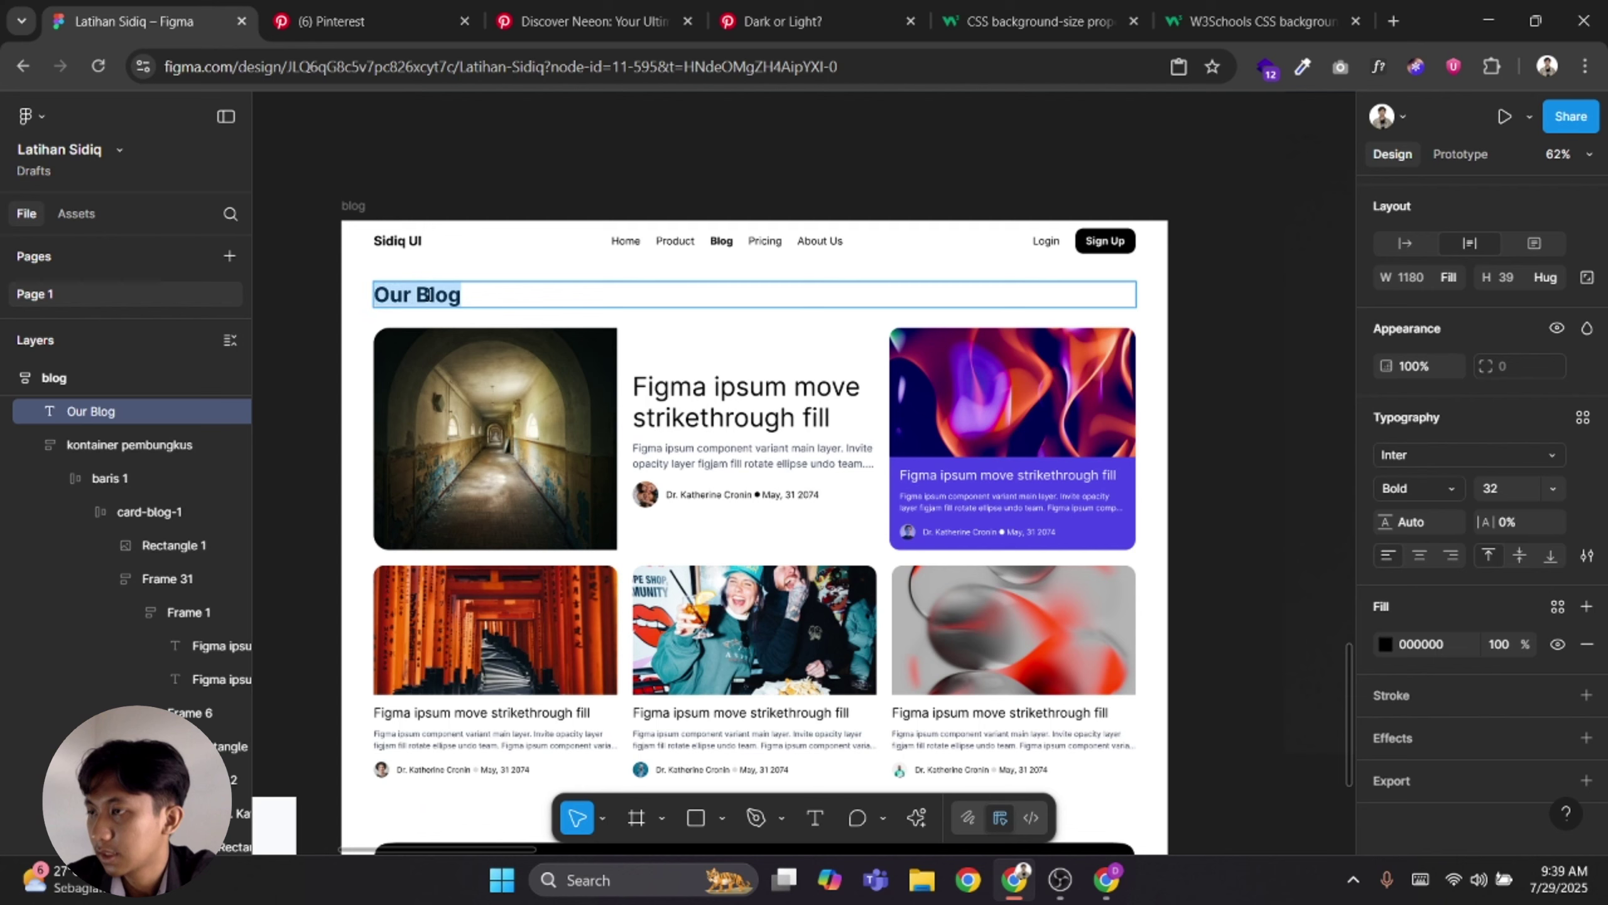
{"action": "type", "text": "4"}
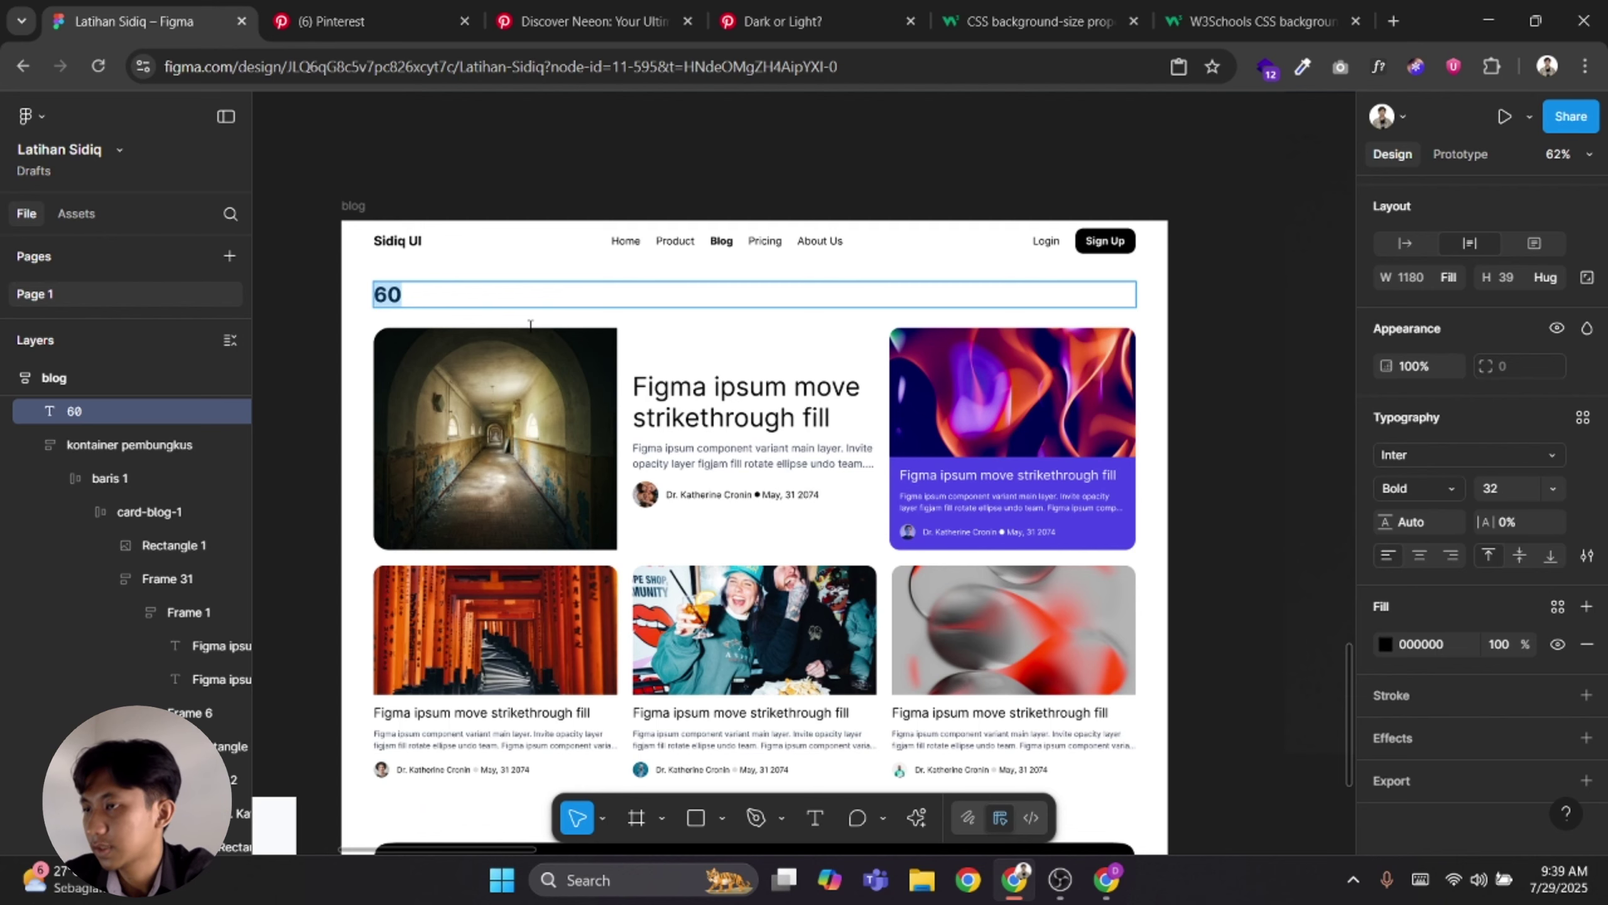
{"action": "key", "text": "ctrl+z"}
{"action": "key", "text": "ctrl+z"}
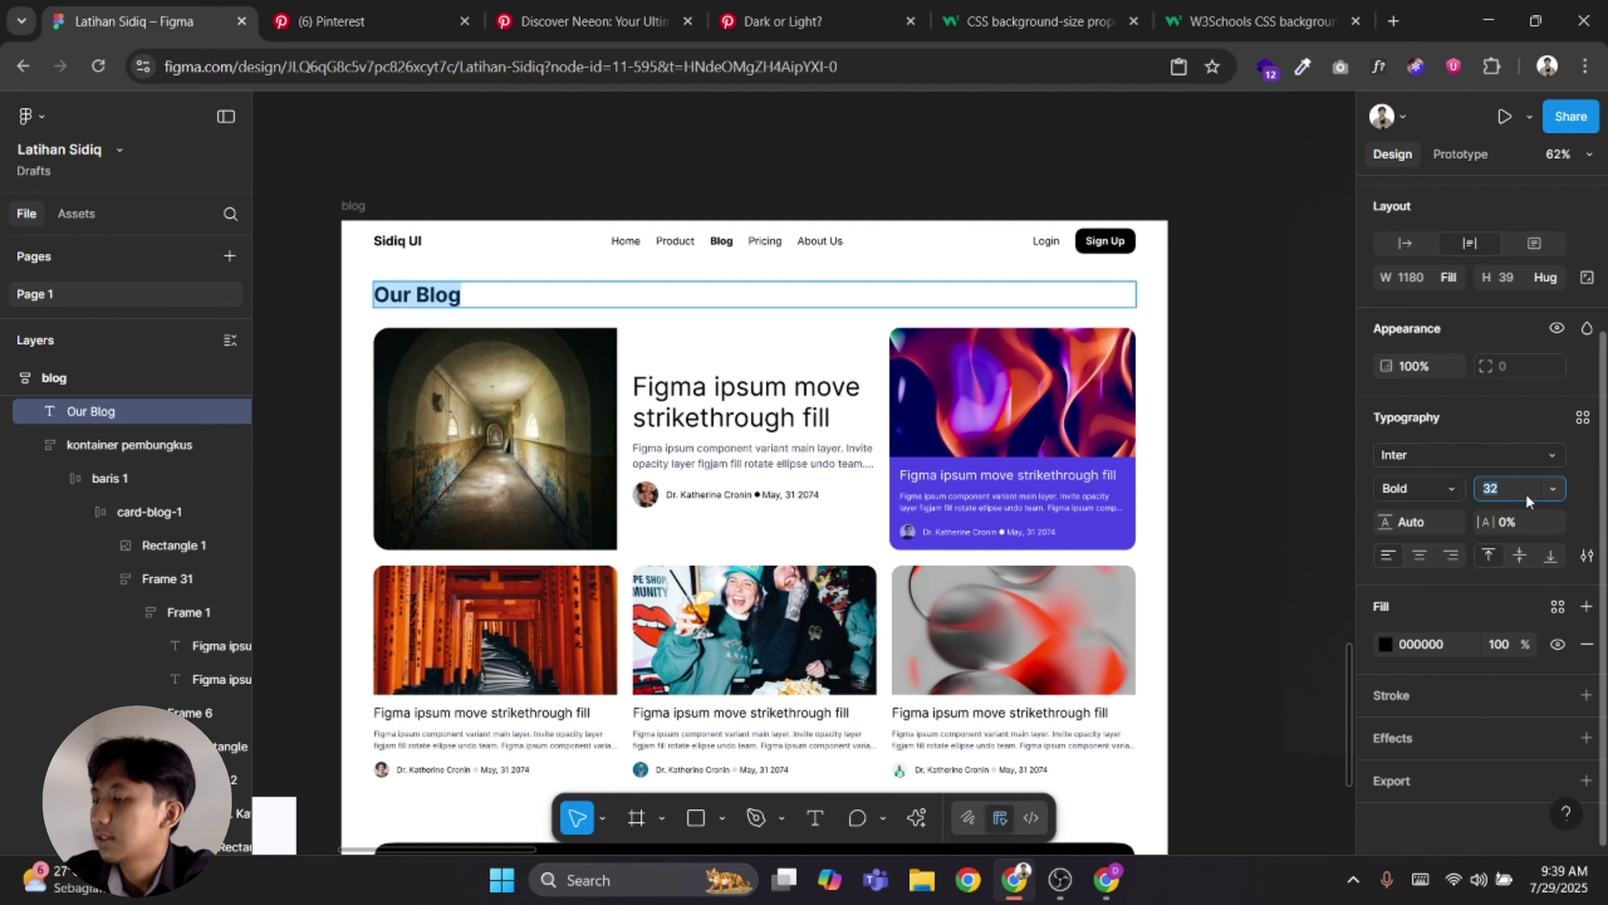
Set the font size of the "Our Blog" heading to 60 and centre its text horizontally
{"action": "type", "text": "60"}
{"action": "key", "text": "Return"}
{"action": "left_click", "coordinate": [1419, 555]}
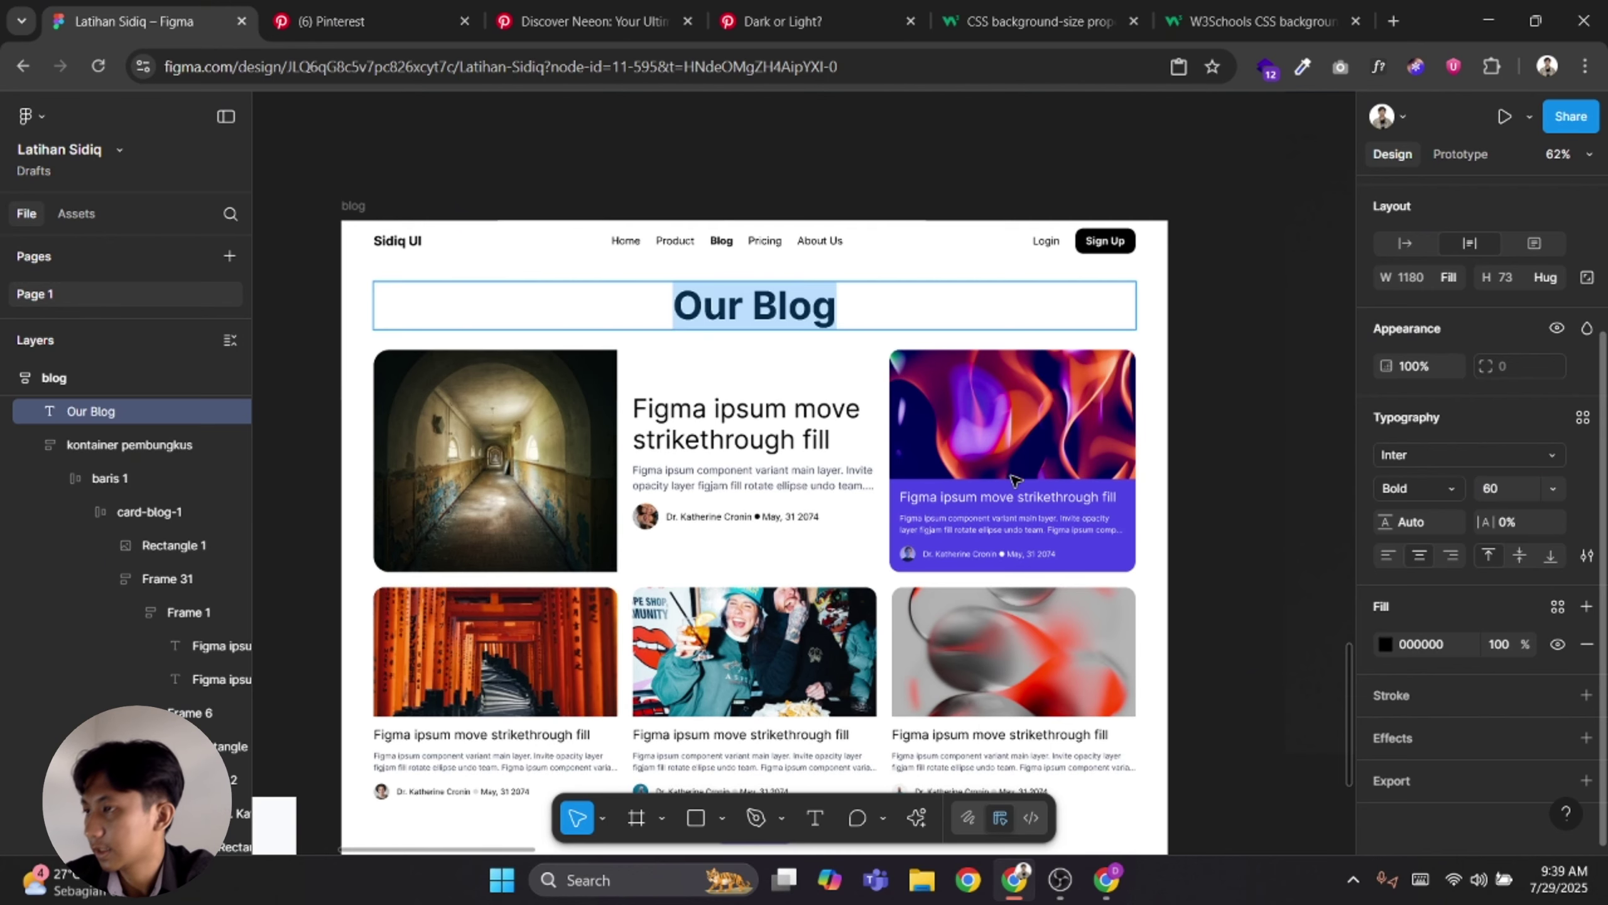
{"action": "scroll", "coordinate": [1219, 557], "scroll_direction": "down", "scroll_amount": 3}
{"action": "left_click", "coordinate": [1213, 452]}
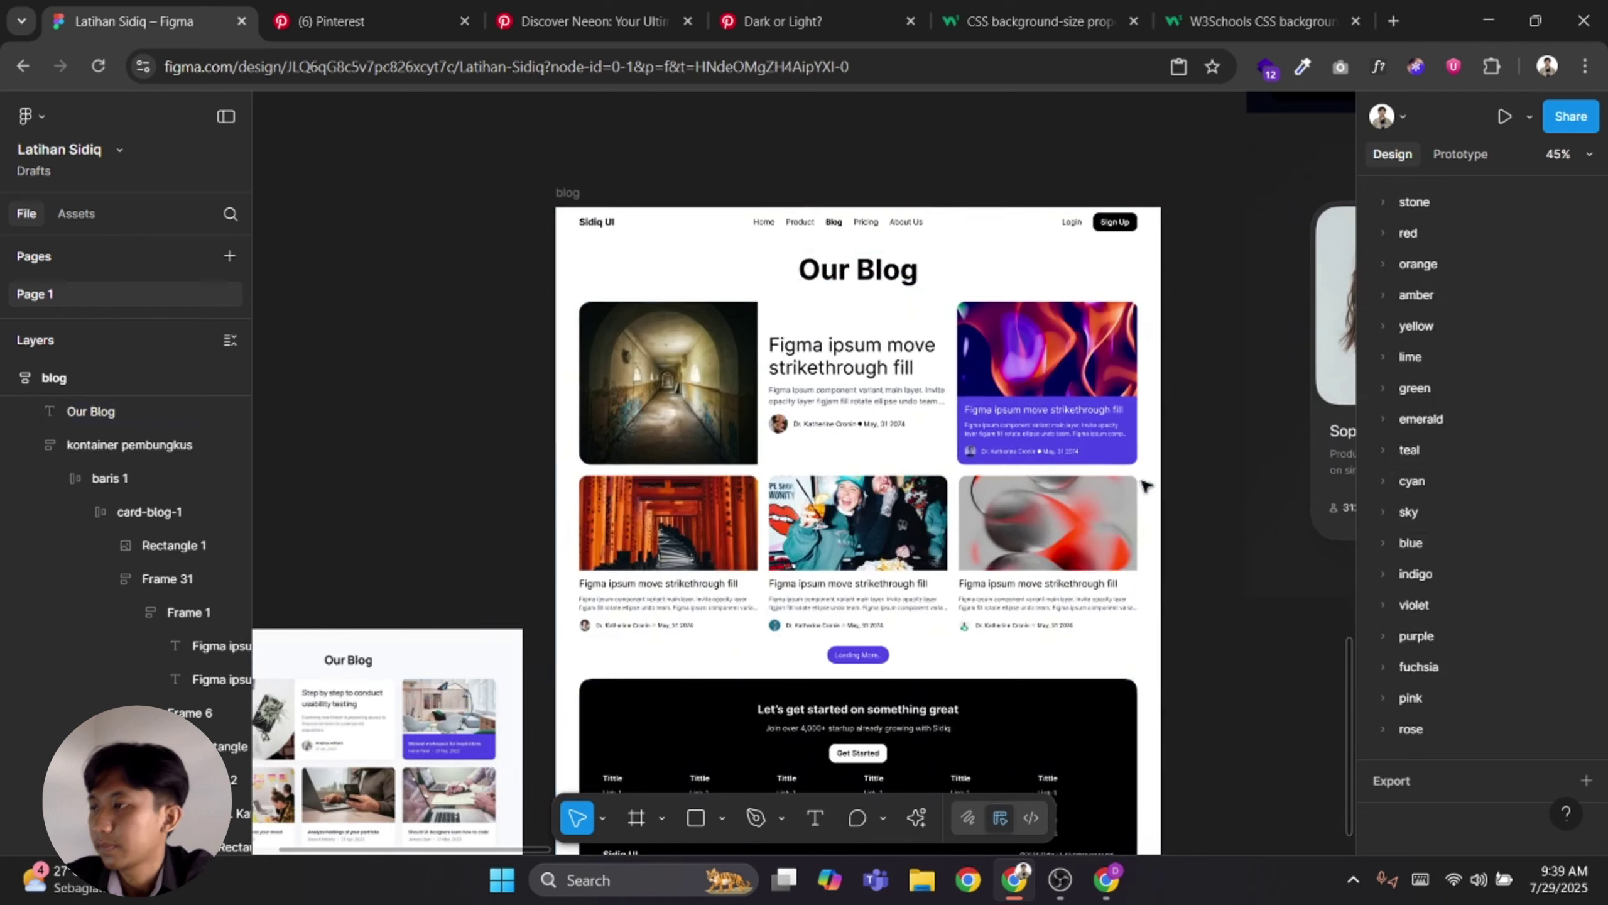
{"action": "scroll", "coordinate": [1002, 345], "scroll_direction": "down", "scroll_amount": 3}
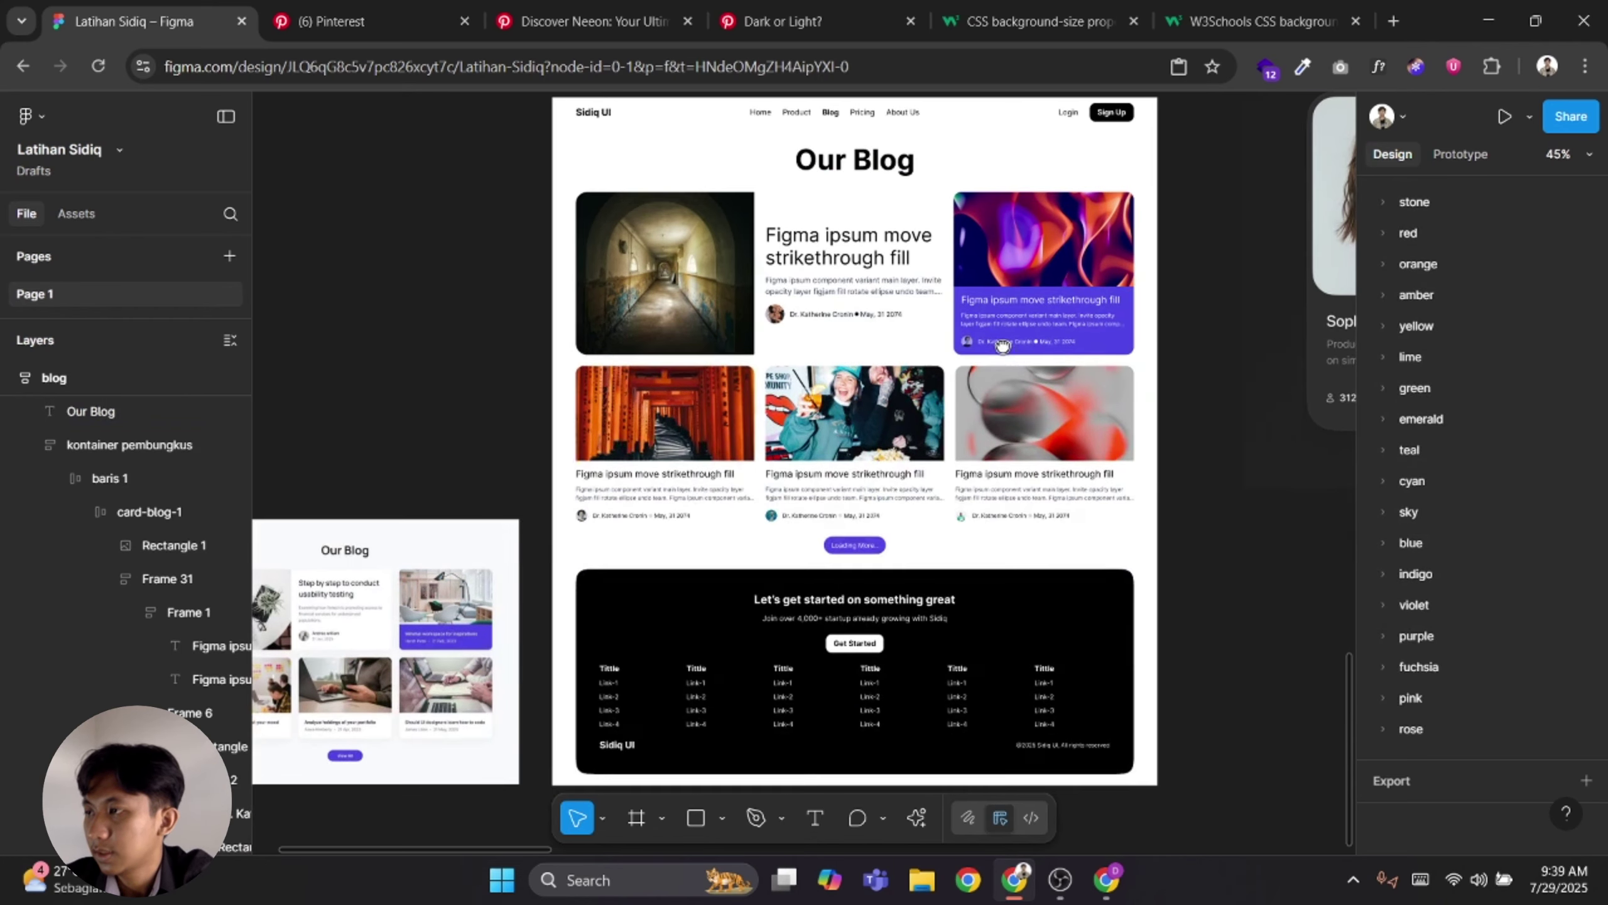
Delete the four dark article detail frames beside the two dark blog listing frames
{"action": "scroll", "coordinate": [1039, 471], "scroll_direction": "down", "scroll_amount": 1}
{"action": "left_click_drag", "start_coordinate": [1038, 470], "coordinate": [485, 545]}
{"action": "scroll", "coordinate": [484, 544], "scroll_direction": "down", "scroll_amount": 1}
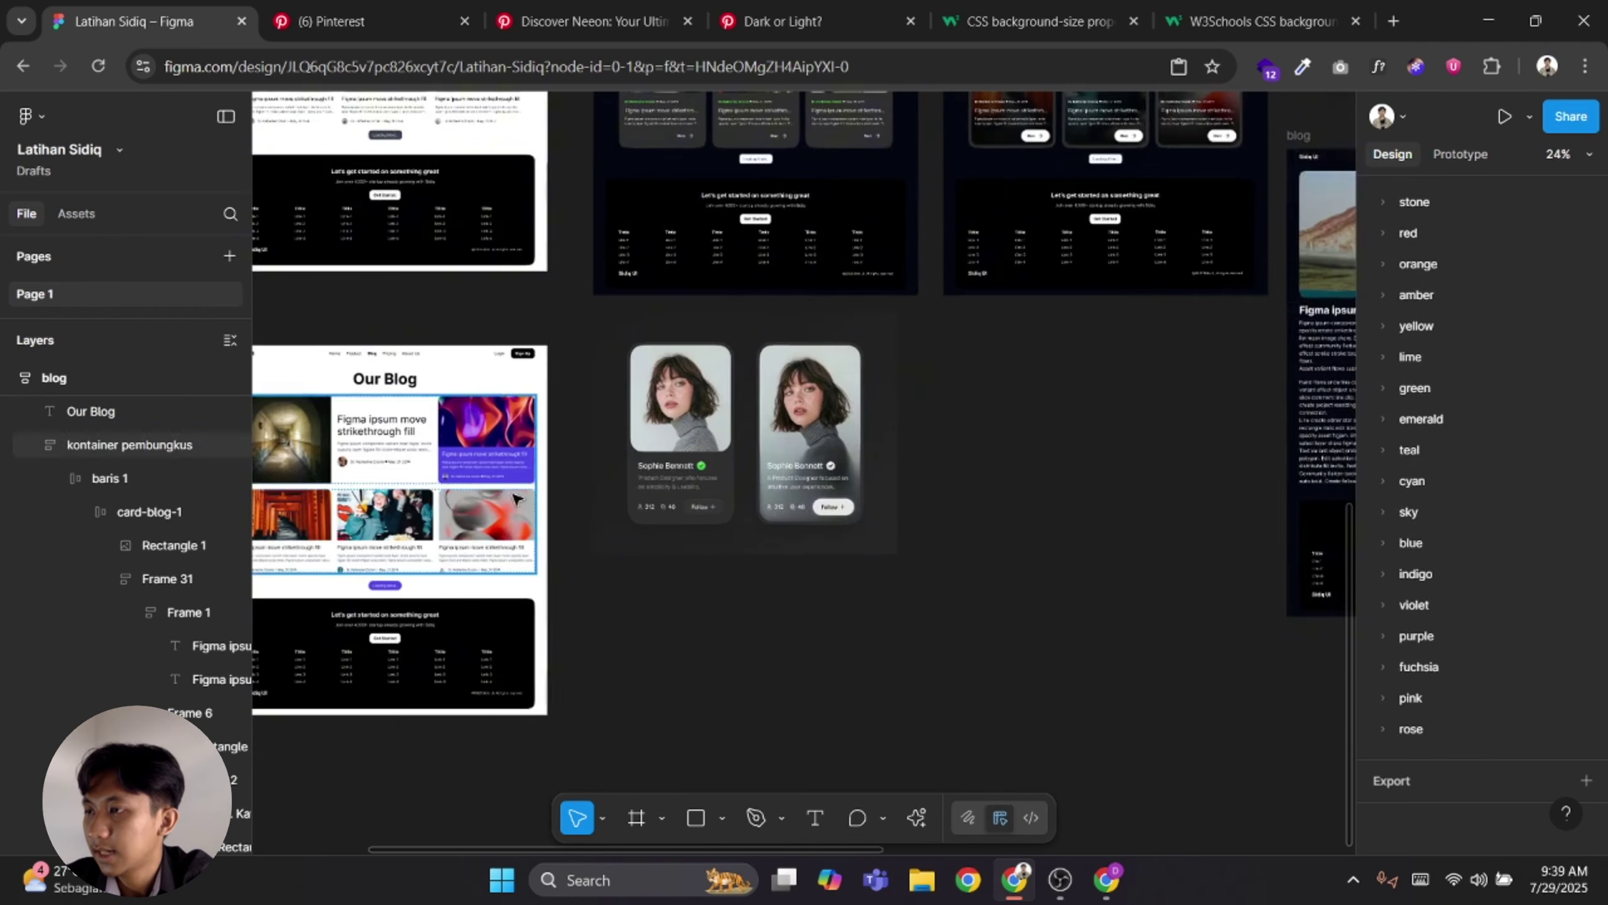
{"action": "scroll", "coordinate": [516, 499], "scroll_direction": "down", "scroll_amount": 5}
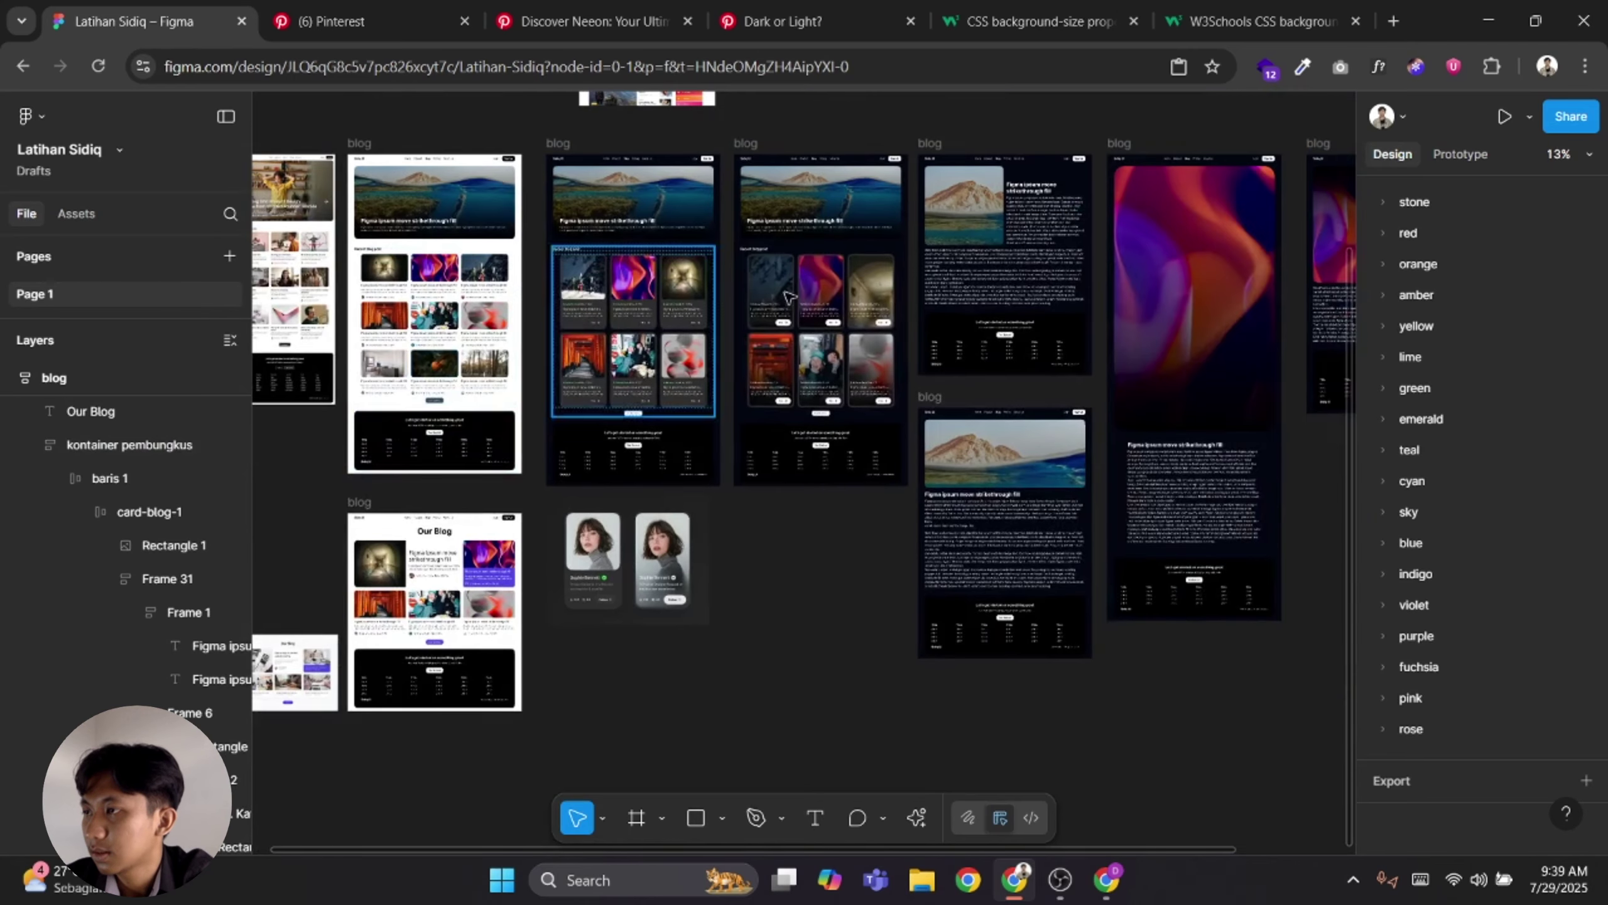
{"action": "scroll", "coordinate": [697, 336], "scroll_direction": "down", "scroll_amount": 2}
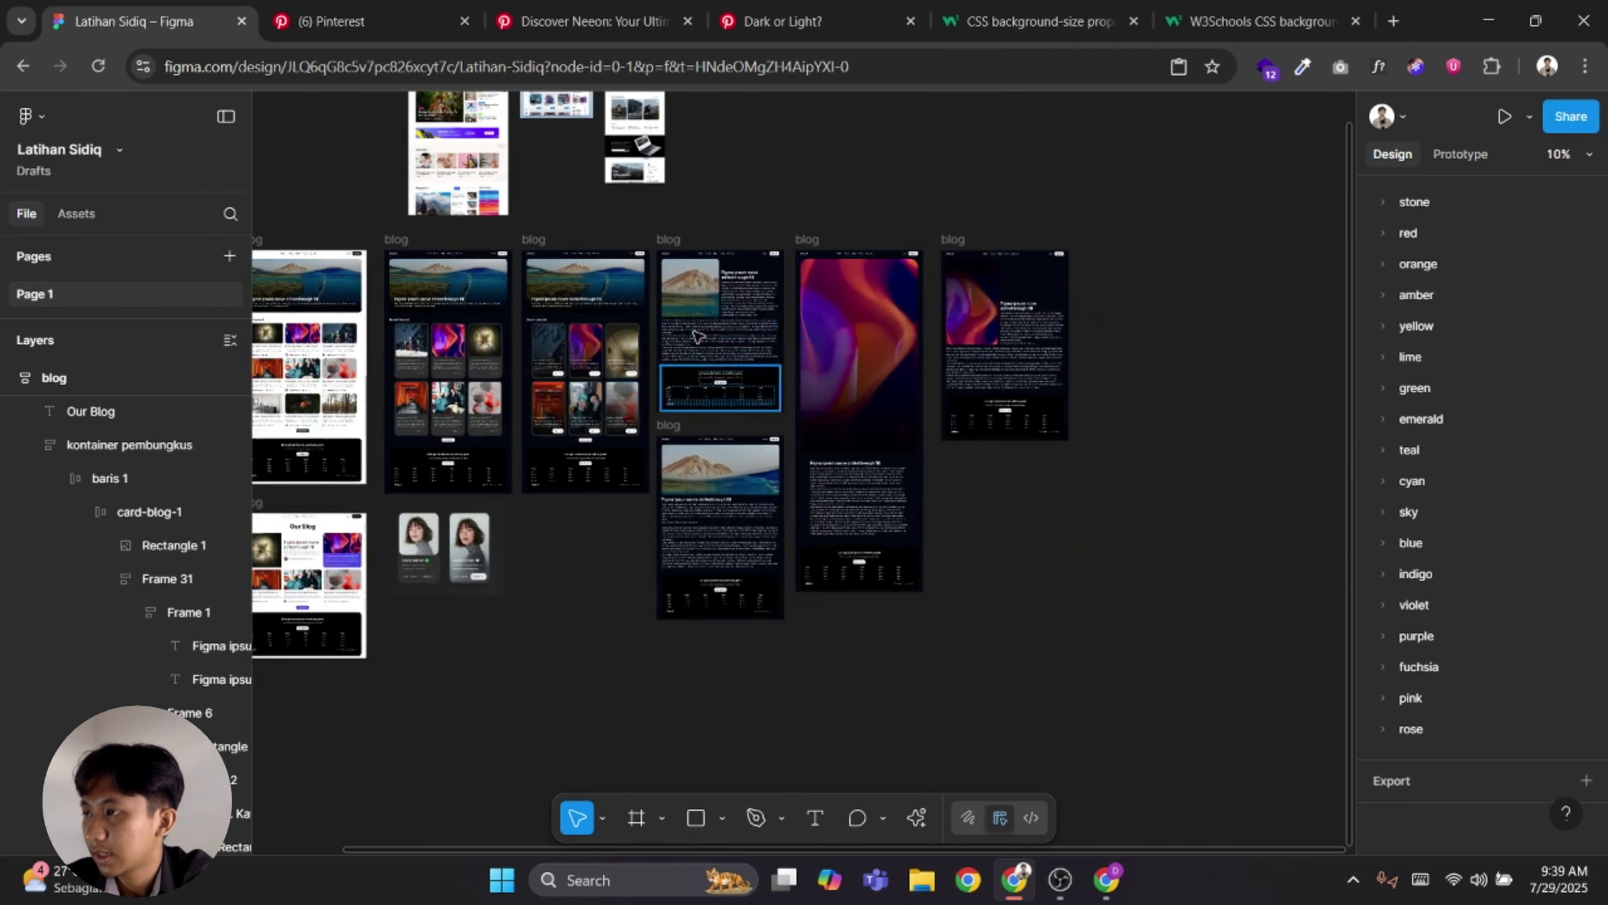
{"action": "left_click", "coordinate": [663, 235]}
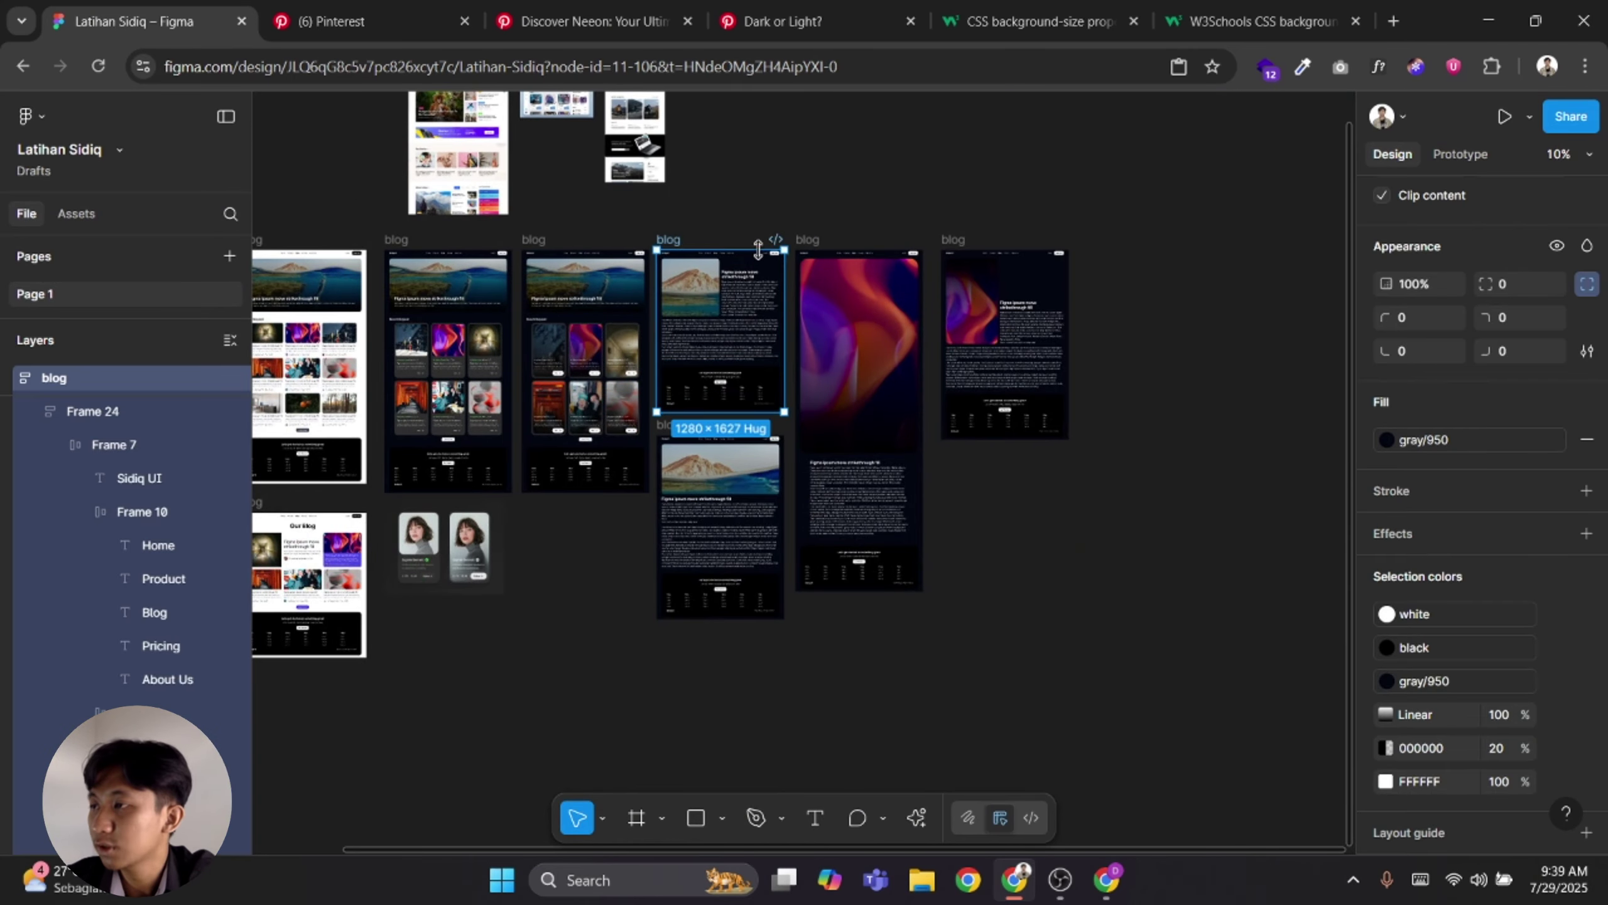
{"action": "left_click", "coordinate": [989, 635]}
{"action": "left_click_drag", "start_coordinate": [1197, 662], "coordinate": [677, 217]}
{"action": "key", "text": "Delete"}
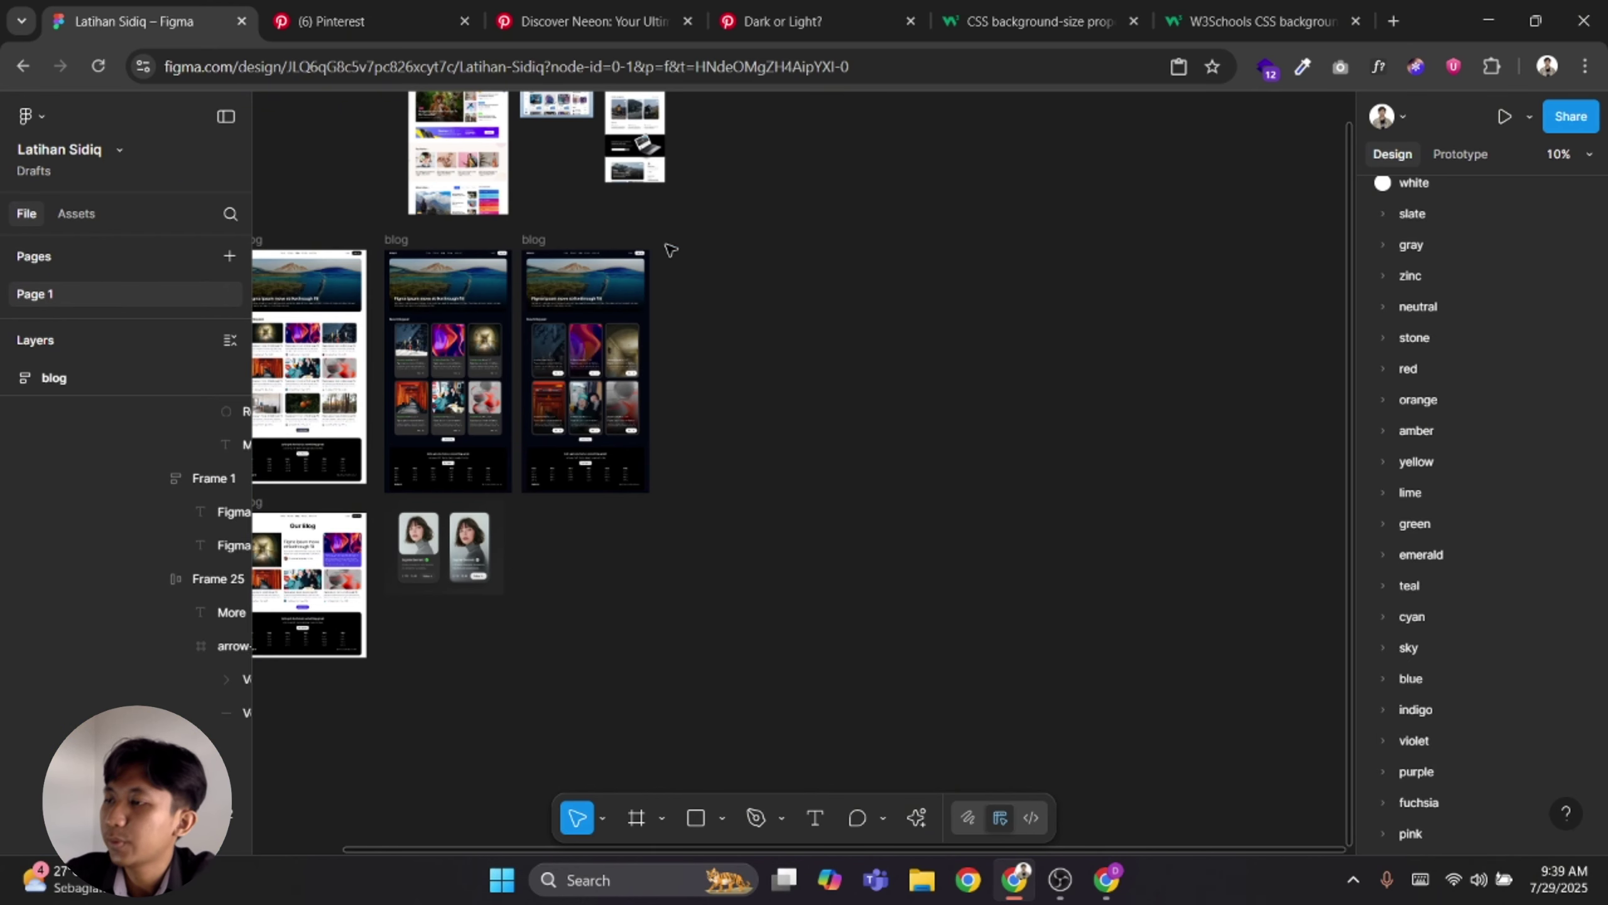
Move the white "Our Blog" frame beside the second dark listing frame, in line with its top edge, and place its reference image beneath it
{"action": "left_click_drag", "start_coordinate": [550, 589], "coordinate": [711, 550]}
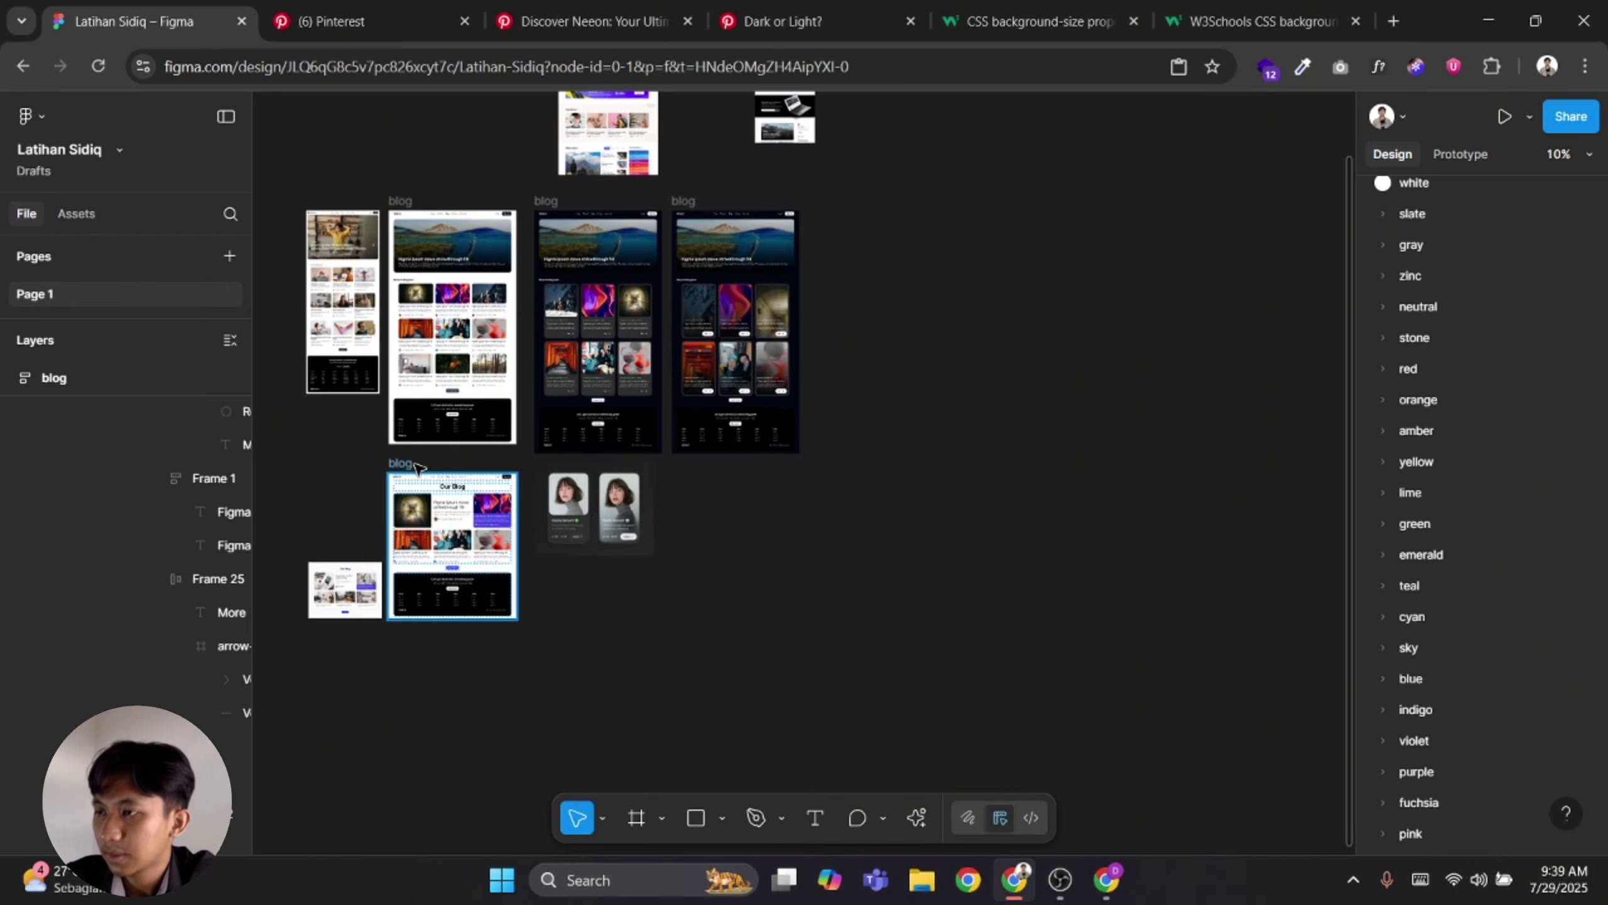
{"action": "left_click_drag", "start_coordinate": [413, 464], "coordinate": [831, 202]}
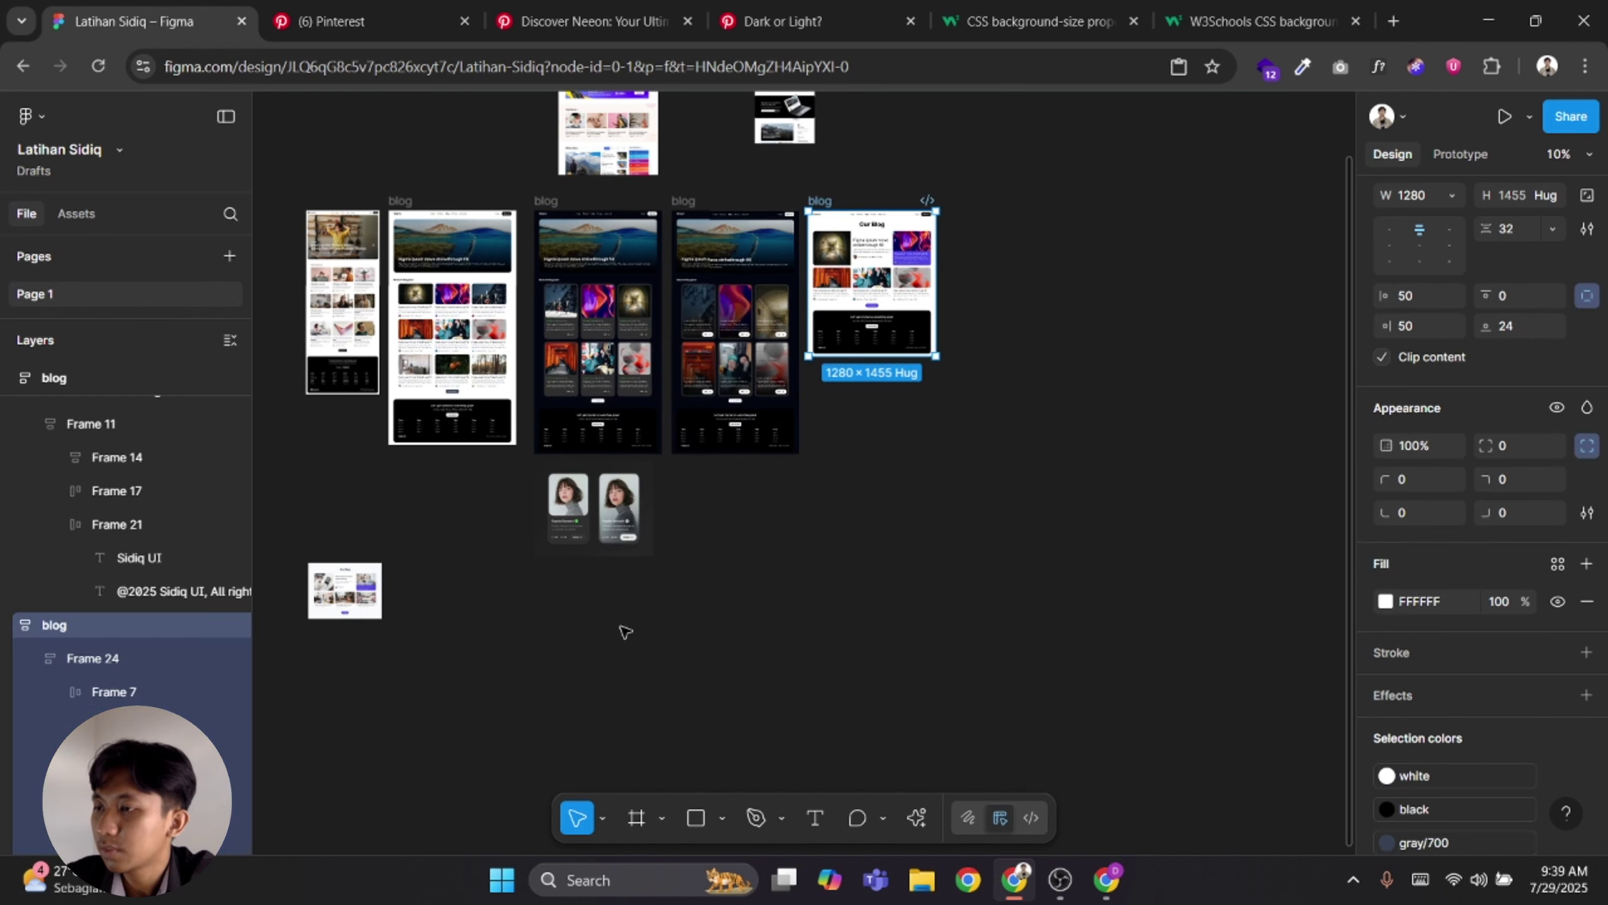
{"action": "left_click_drag", "start_coordinate": [329, 618], "coordinate": [828, 422]}
Compare the cards, heading and purple accents of the restyled "Our Blog" frame with the reference image beneath it
{"action": "scroll", "coordinate": [855, 253], "scroll_direction": "up", "scroll_amount": 3}
{"action": "scroll", "coordinate": [897, 216], "scroll_direction": "up", "scroll_amount": 5}
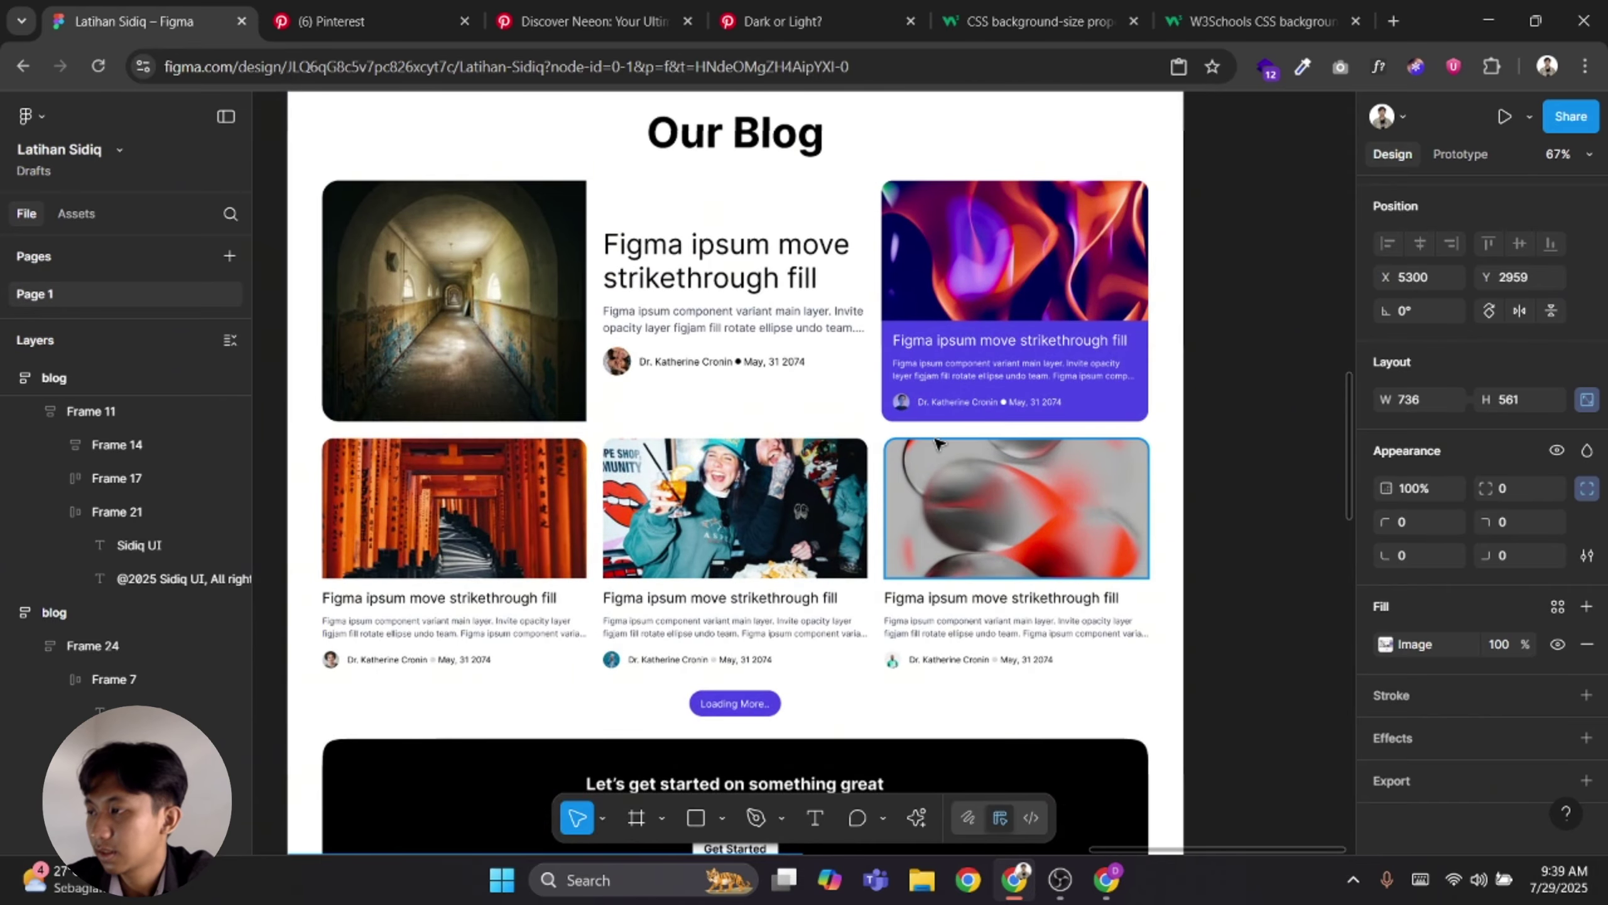
{"action": "scroll", "coordinate": [972, 493], "scroll_direction": "down", "scroll_amount": 6}
{"action": "scroll", "coordinate": [880, 655], "scroll_direction": "up", "scroll_amount": 5}
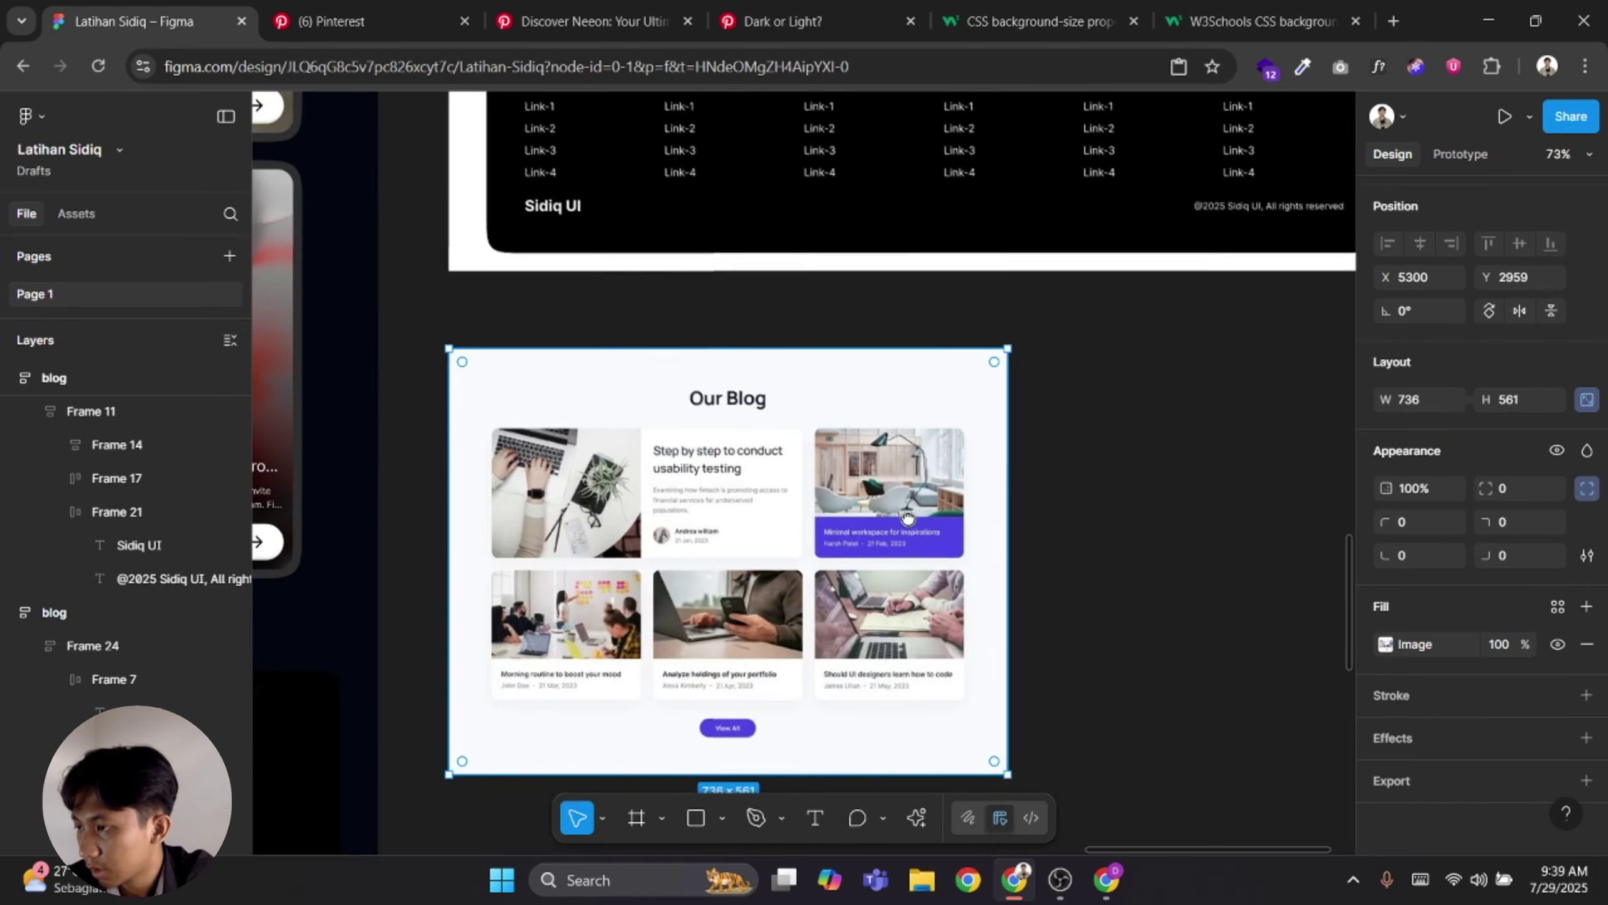
{"action": "scroll", "coordinate": [991, 555], "scroll_direction": "down", "scroll_amount": 5}
{"action": "left_click_drag", "start_coordinate": [956, 415], "coordinate": [1065, 448]}
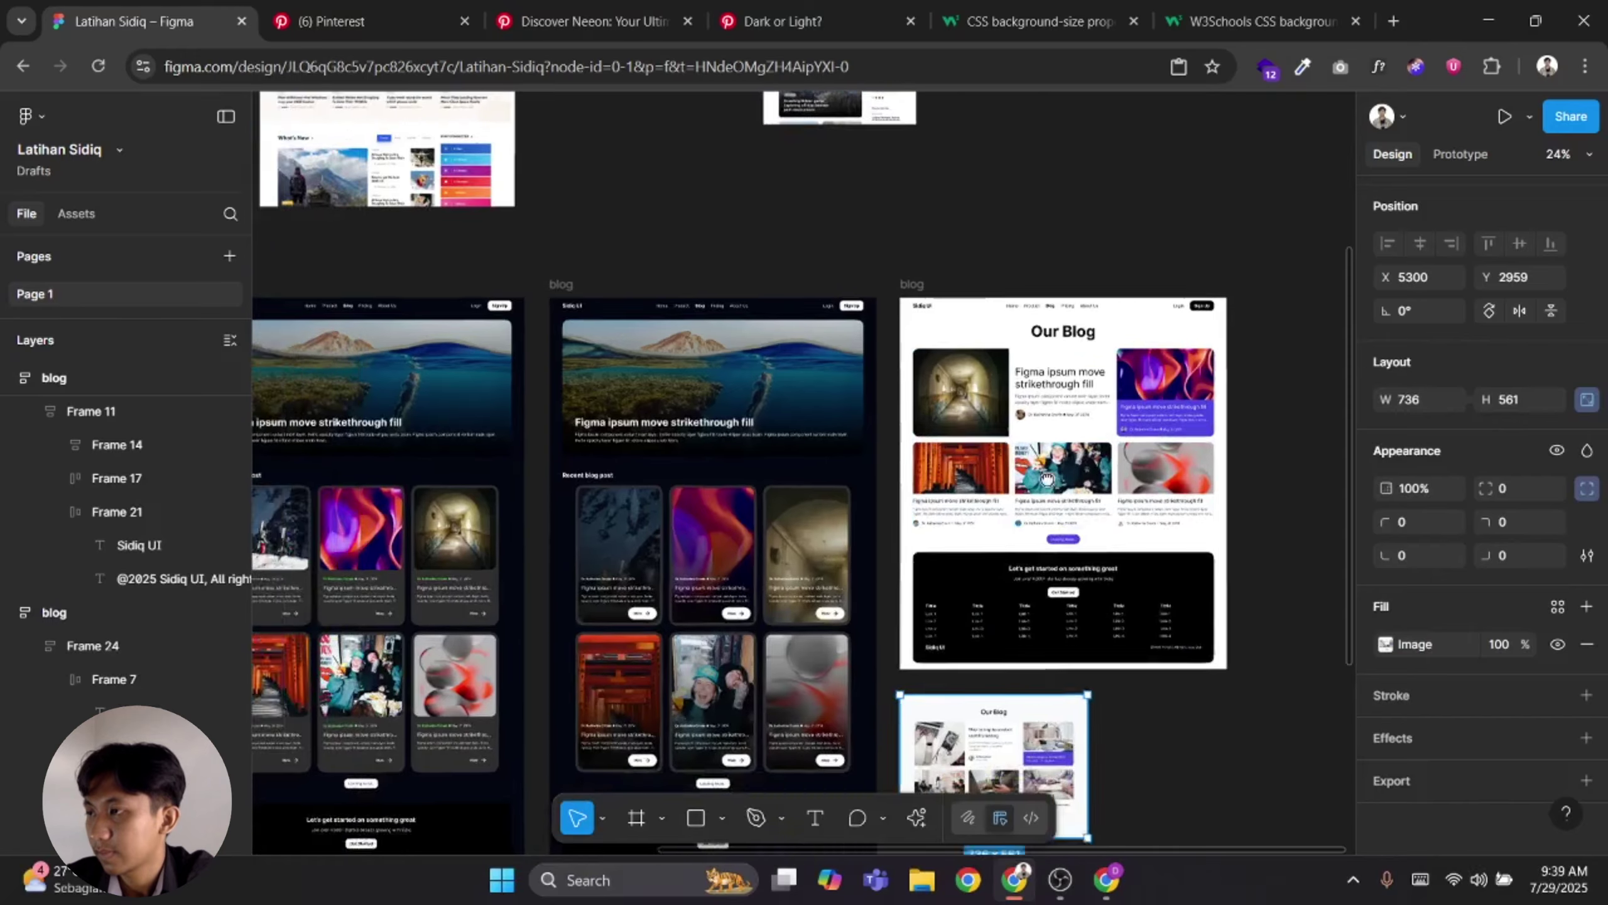
{"action": "scroll", "coordinate": [1065, 448], "scroll_direction": "down", "scroll_amount": 2}
Examine the travel blog, NFT dashboard and Neeon magazine reference images above the blog frames, and clear the selection
{"action": "left_click_drag", "start_coordinate": [880, 244], "coordinate": [869, 636]}
{"action": "scroll", "coordinate": [868, 635], "scroll_direction": "up", "scroll_amount": 4}
{"action": "scroll", "coordinate": [921, 280], "scroll_direction": "up", "scroll_amount": 7}
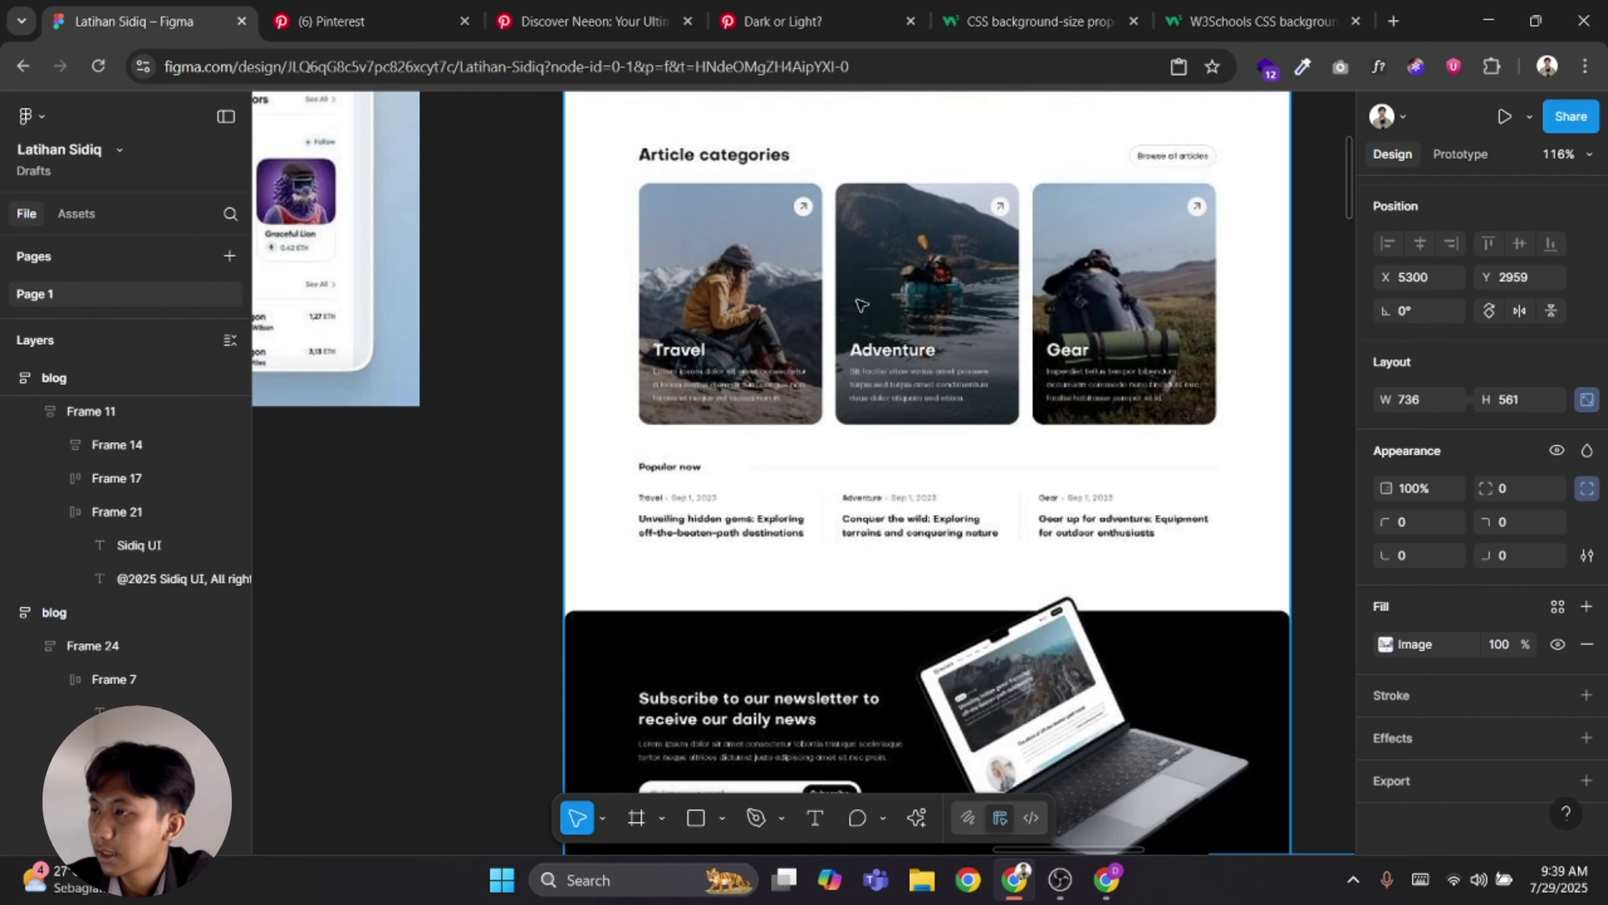
{"action": "scroll", "coordinate": [785, 233], "scroll_direction": "down", "scroll_amount": 3}
{"action": "scroll", "coordinate": [795, 222], "scroll_direction": "up", "scroll_amount": 3}
{"action": "scroll", "coordinate": [796, 215], "scroll_direction": "down", "scroll_amount": 4}
{"action": "left_click_drag", "start_coordinate": [796, 212], "coordinate": [811, 369]}
{"action": "scroll", "coordinate": [812, 368], "scroll_direction": "left", "scroll_amount": 5}
{"action": "scroll", "coordinate": [799, 407], "scroll_direction": "up", "scroll_amount": 3}
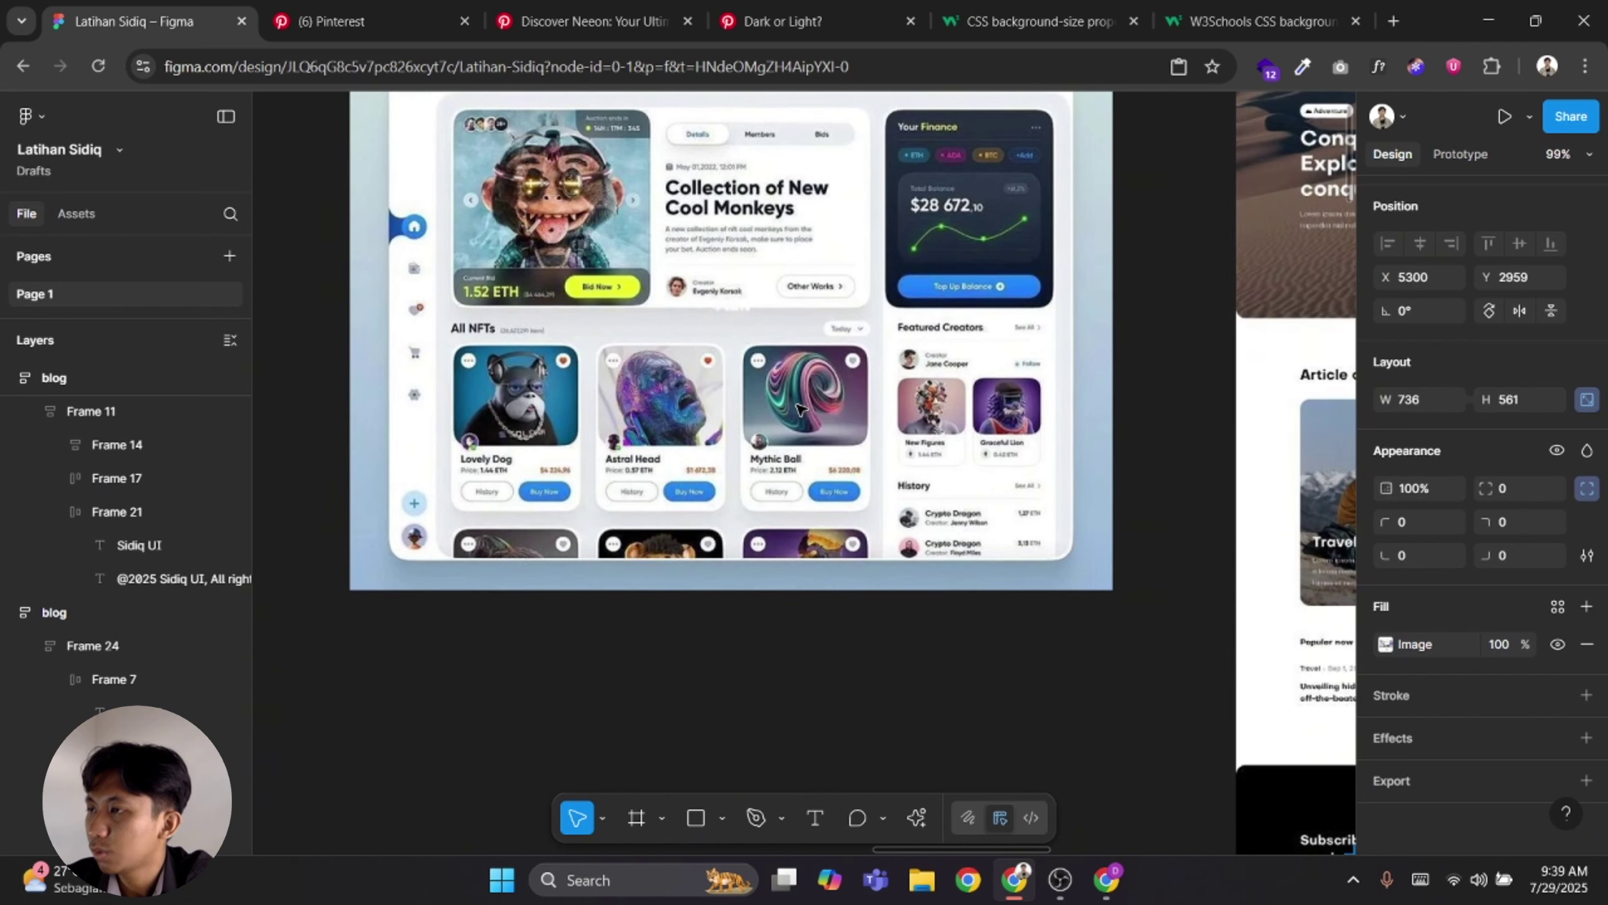
{"action": "scroll", "coordinate": [799, 407], "scroll_direction": "down", "scroll_amount": 4}
{"action": "scroll", "coordinate": [556, 360], "scroll_direction": "left", "scroll_amount": 5}
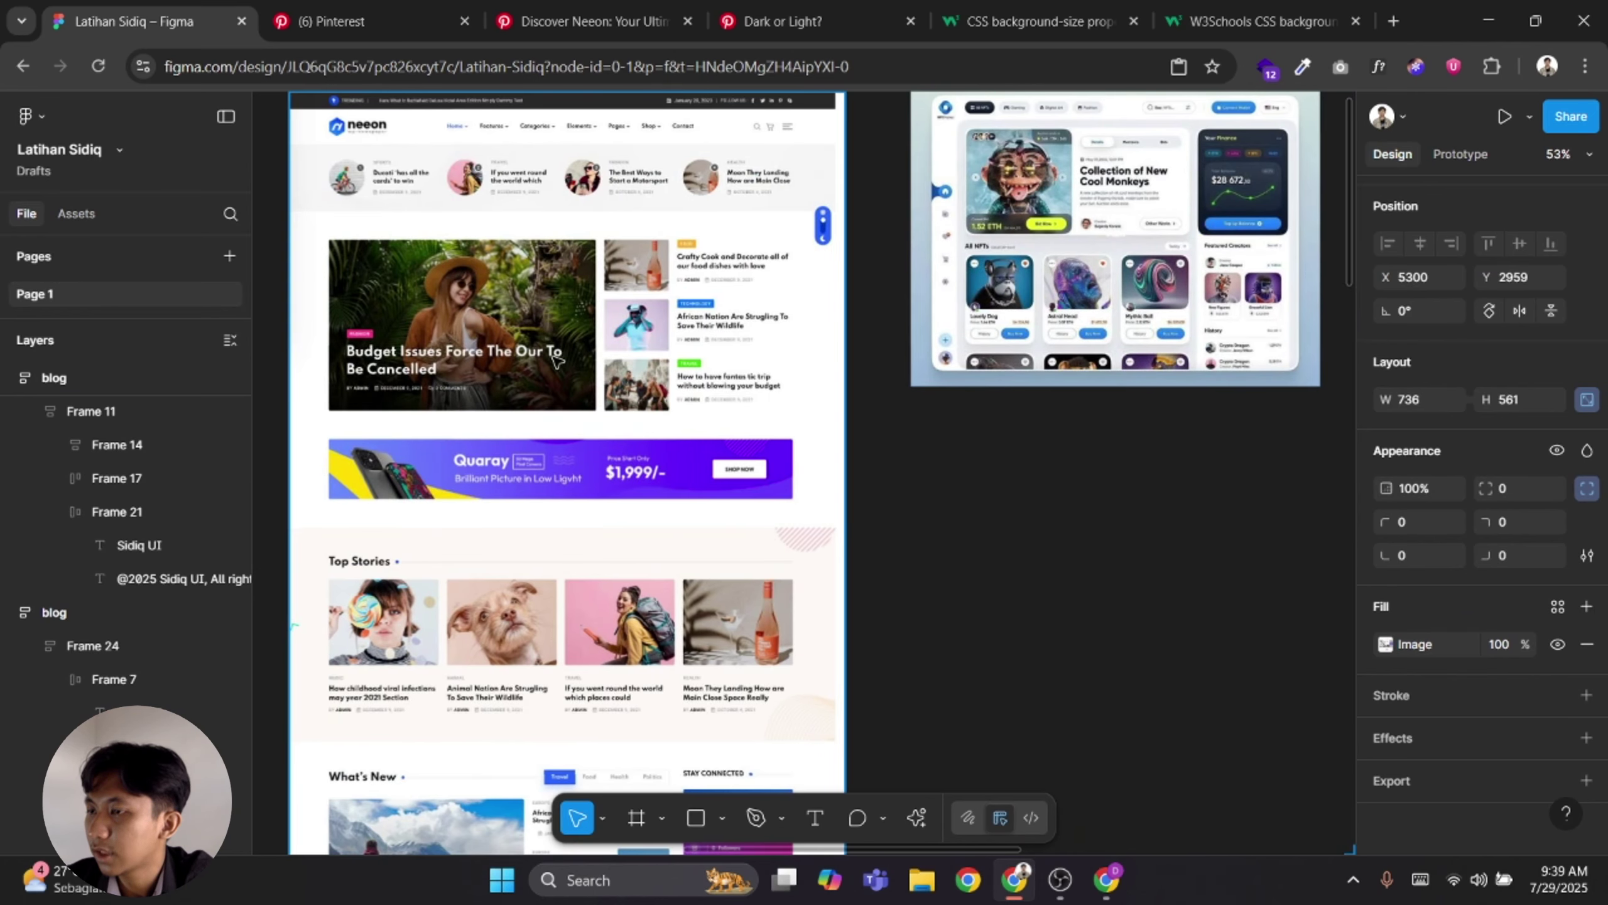
{"action": "scroll", "coordinate": [931, 494], "scroll_direction": "down", "scroll_amount": 5}
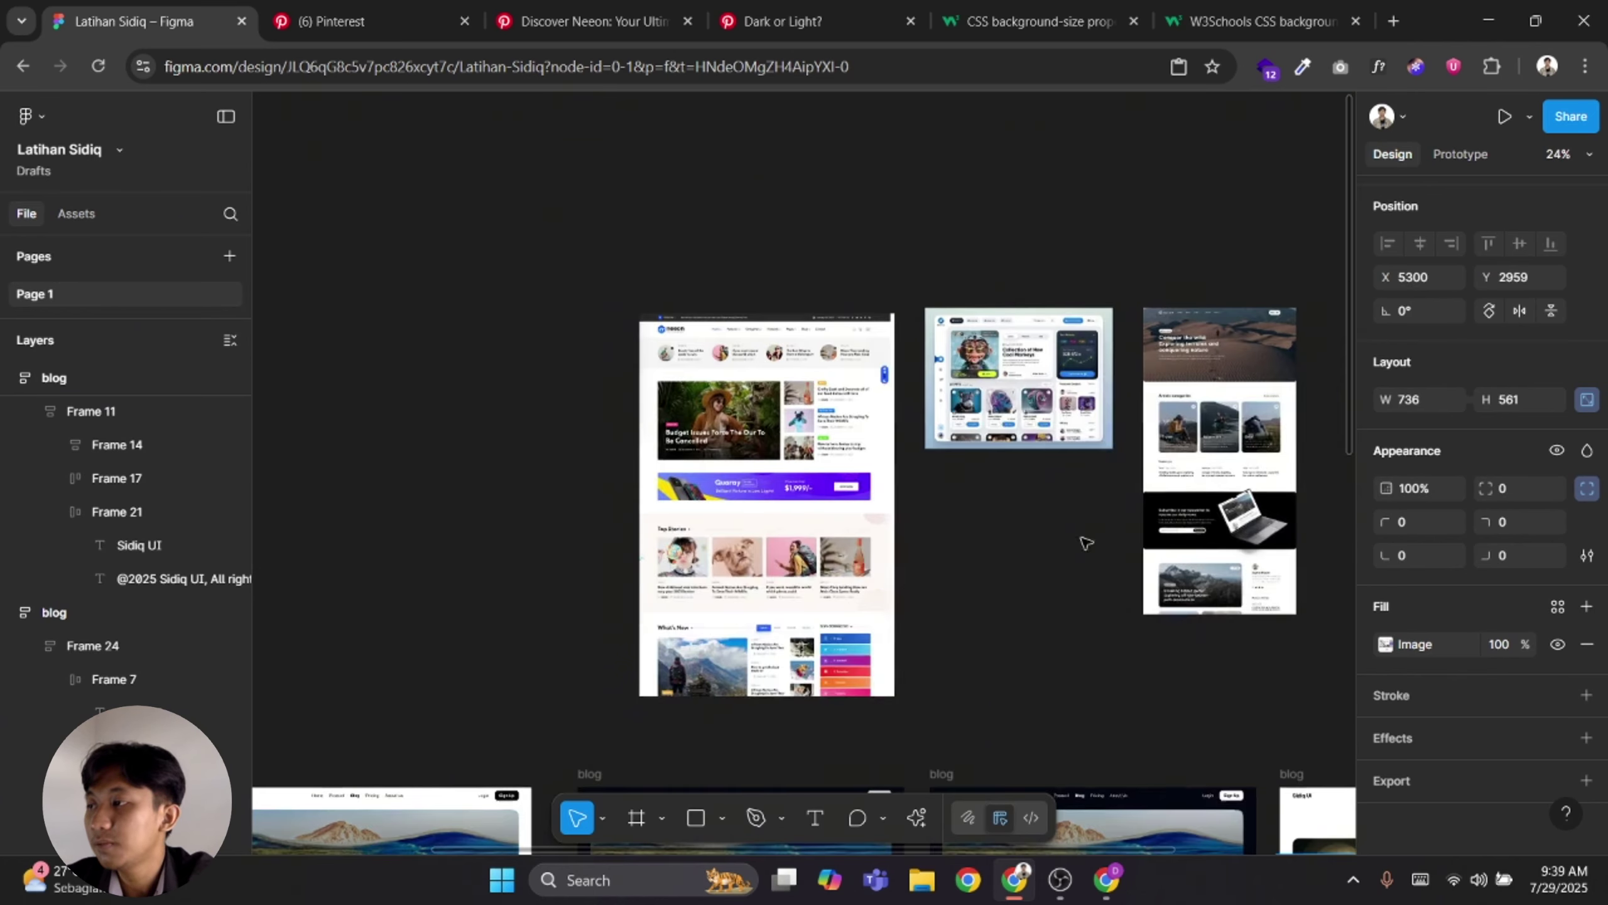
{"action": "left_click_drag", "start_coordinate": [1081, 541], "coordinate": [732, 377]}
{"action": "left_click", "coordinate": [1026, 433]}
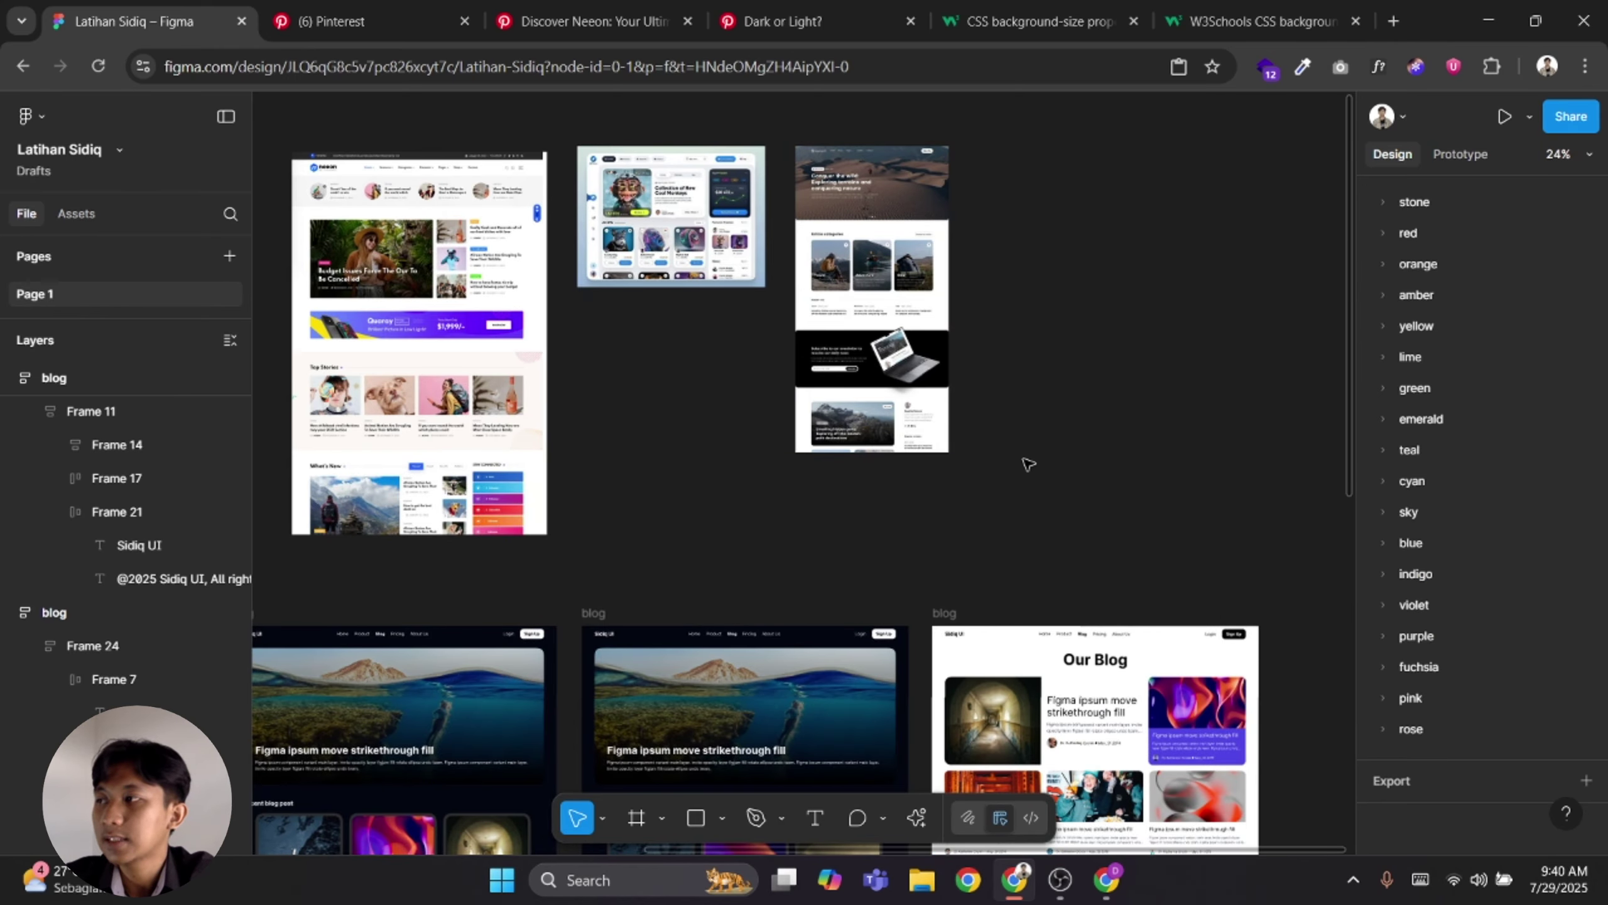
Review the card styles of the two dark blog listing frames next to the white "Our Blog" frame
{"action": "scroll", "coordinate": [1009, 468], "scroll_direction": "down", "scroll_amount": 7}
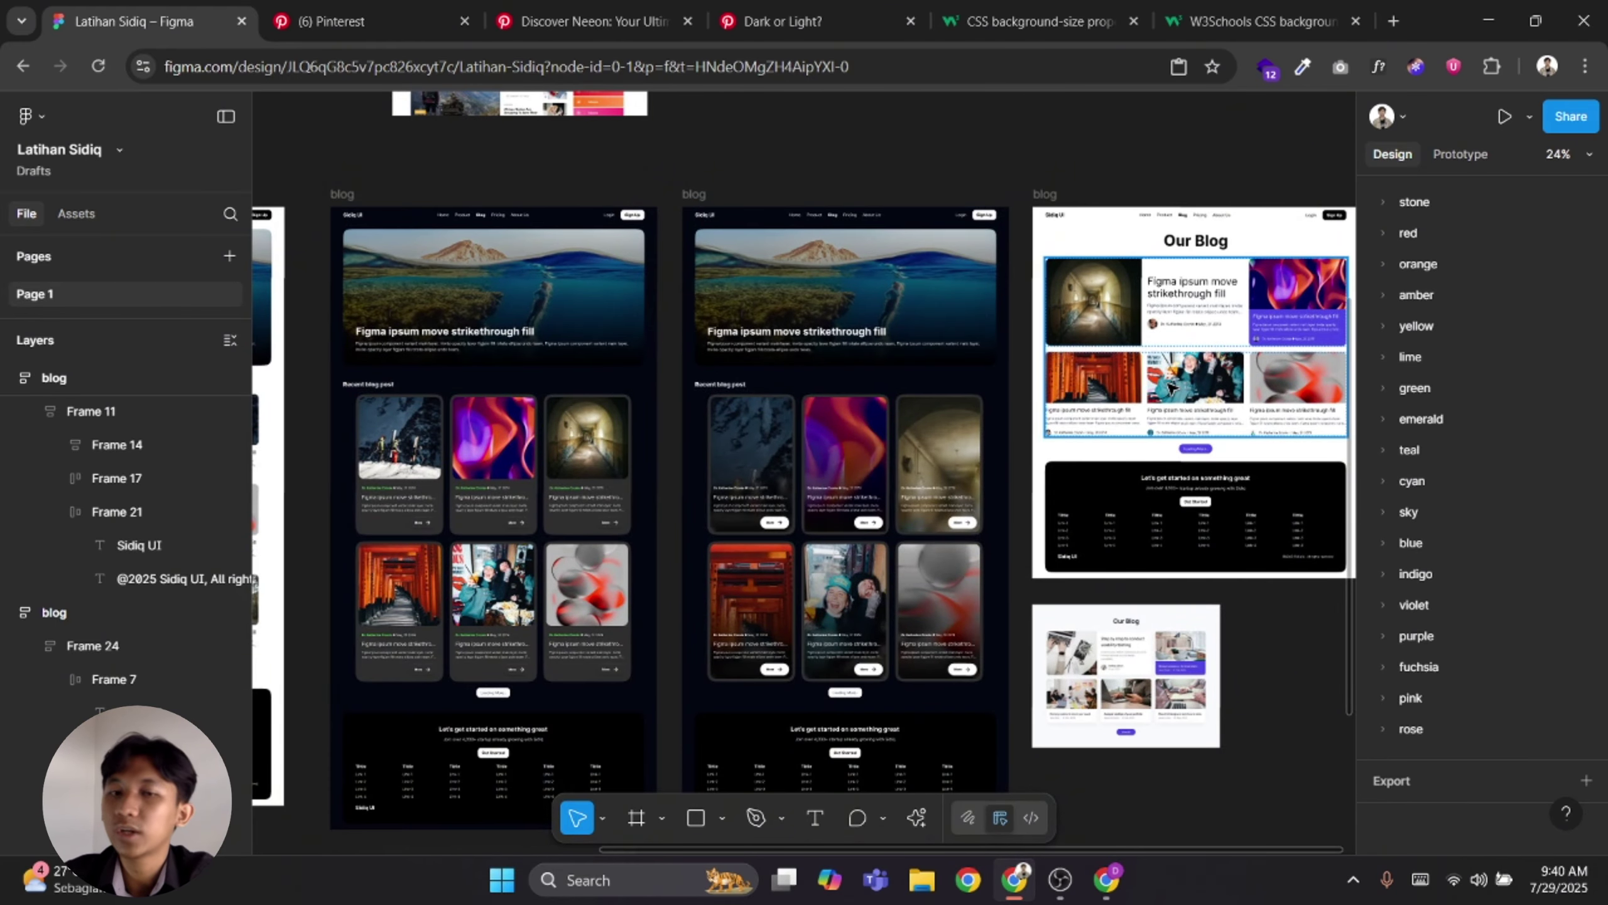
{"action": "scroll", "coordinate": [834, 423], "scroll_direction": "up", "scroll_amount": 3}
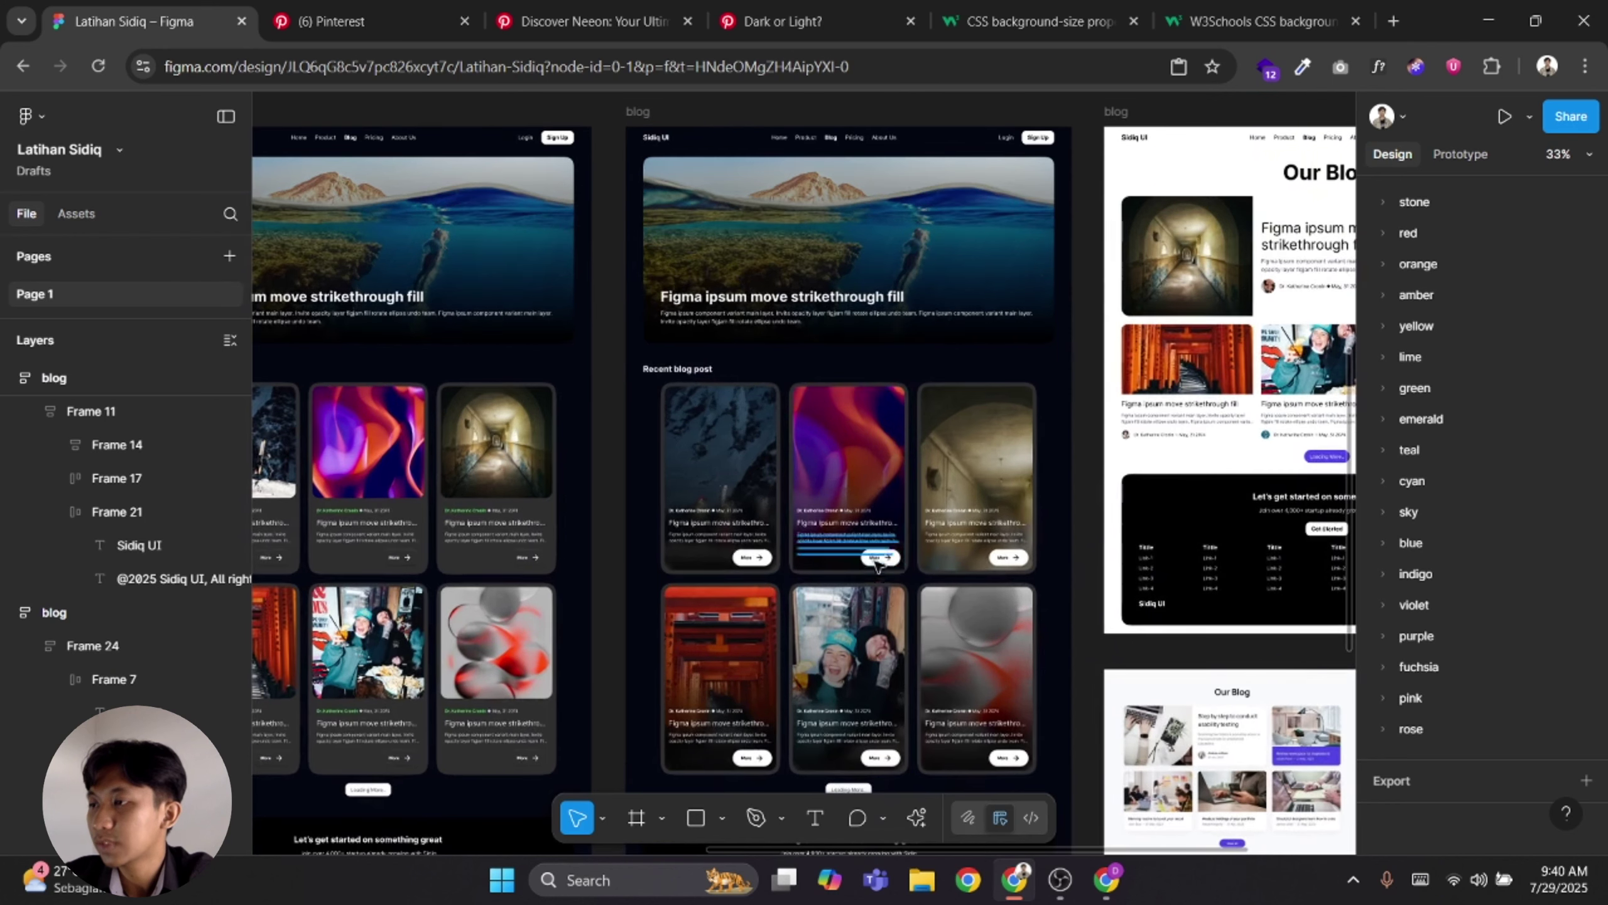
{"action": "scroll", "coordinate": [719, 481], "scroll_direction": "left", "scroll_amount": 3}
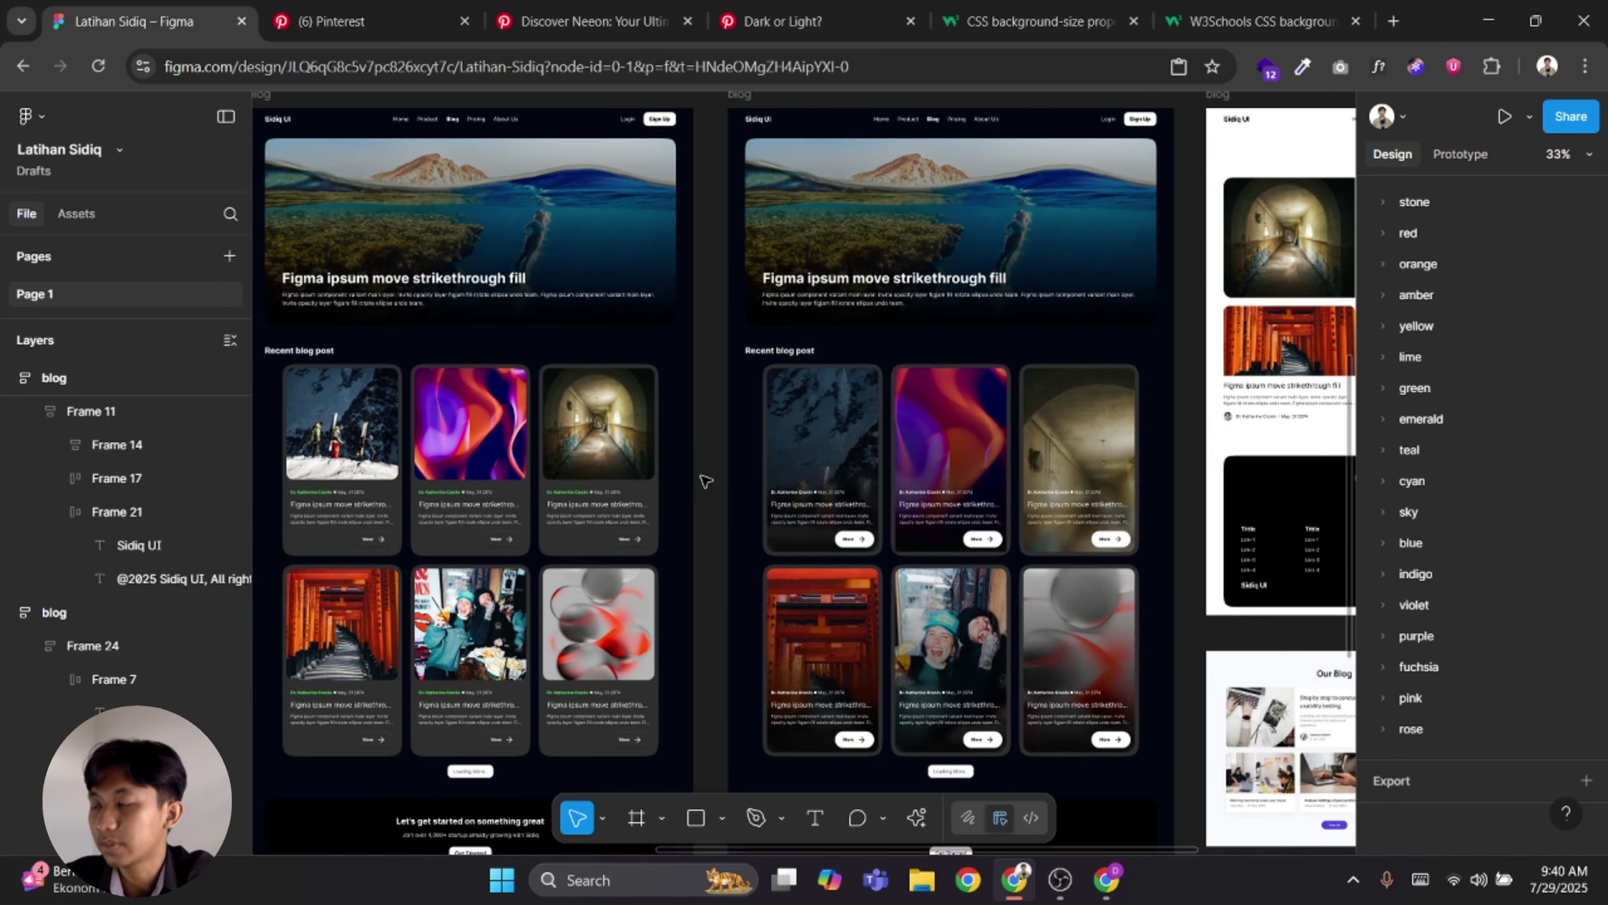
{"action": "scroll", "coordinate": [728, 481], "scroll_direction": "left", "scroll_amount": 2}
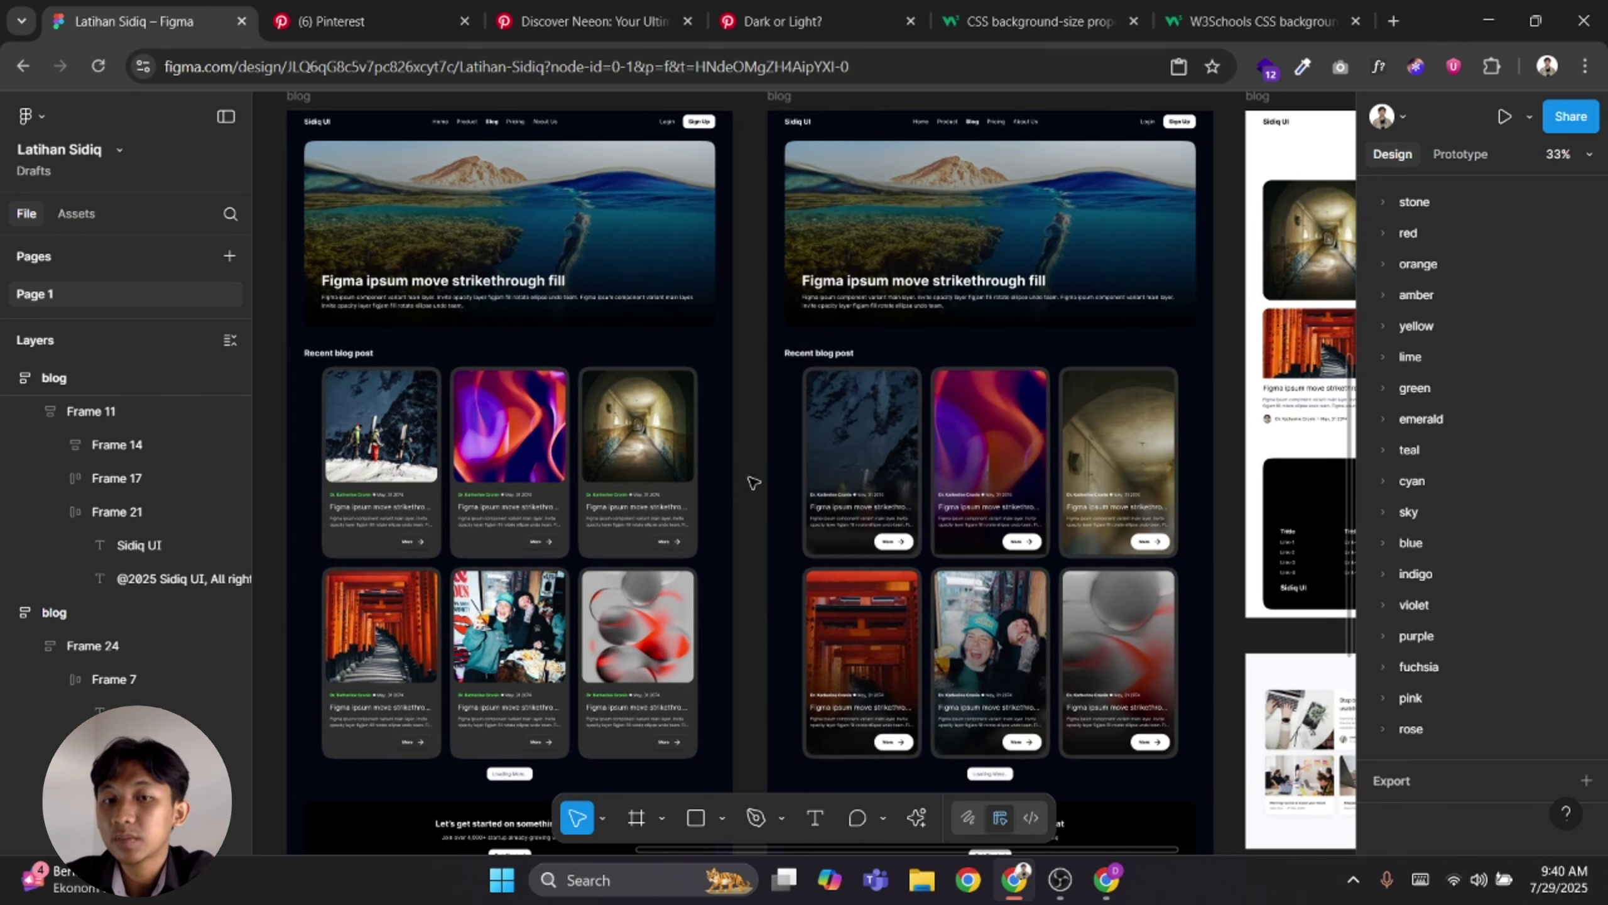